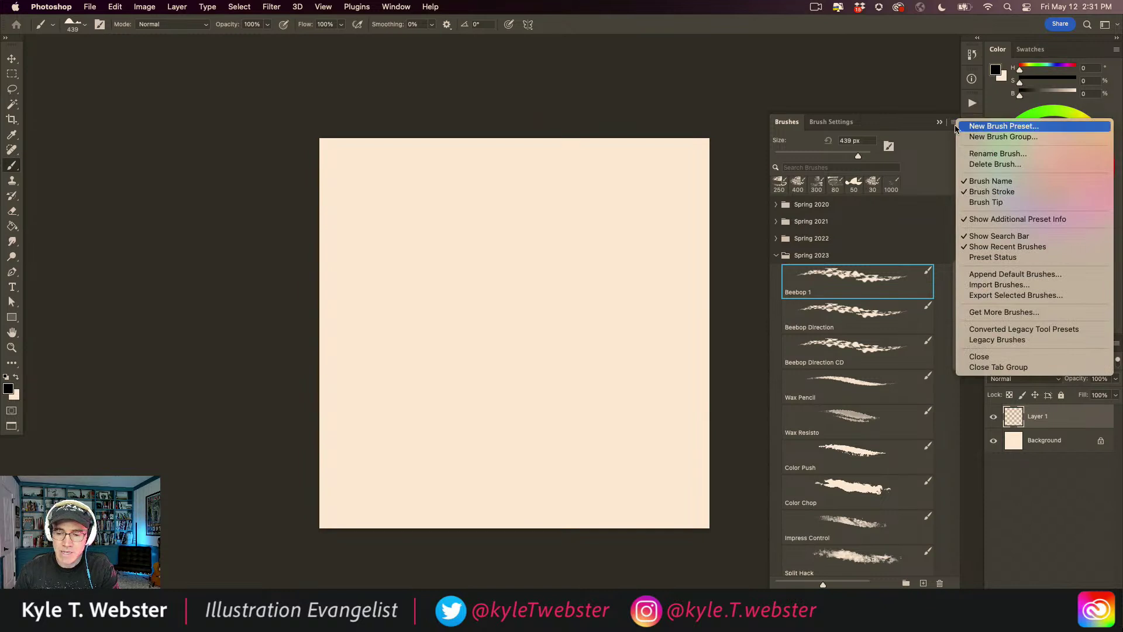
Open the page for getting more brushes, look over the Kyle's brushes download page, and return to the Photoshop canvas.
click(972, 314)
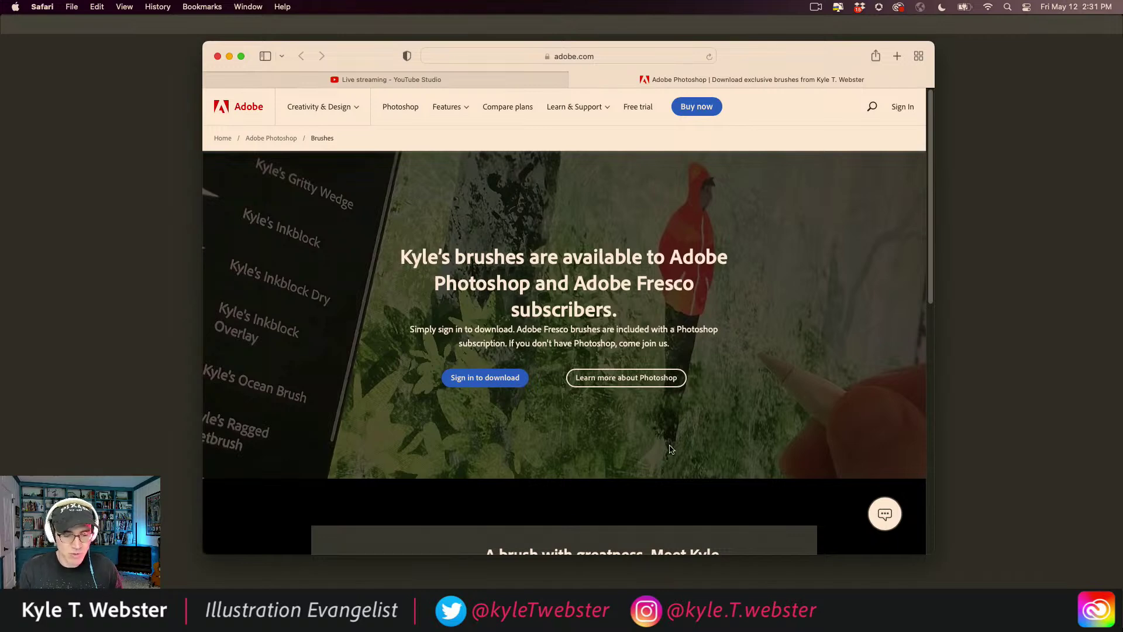
scroll(900, 269, down, 5)
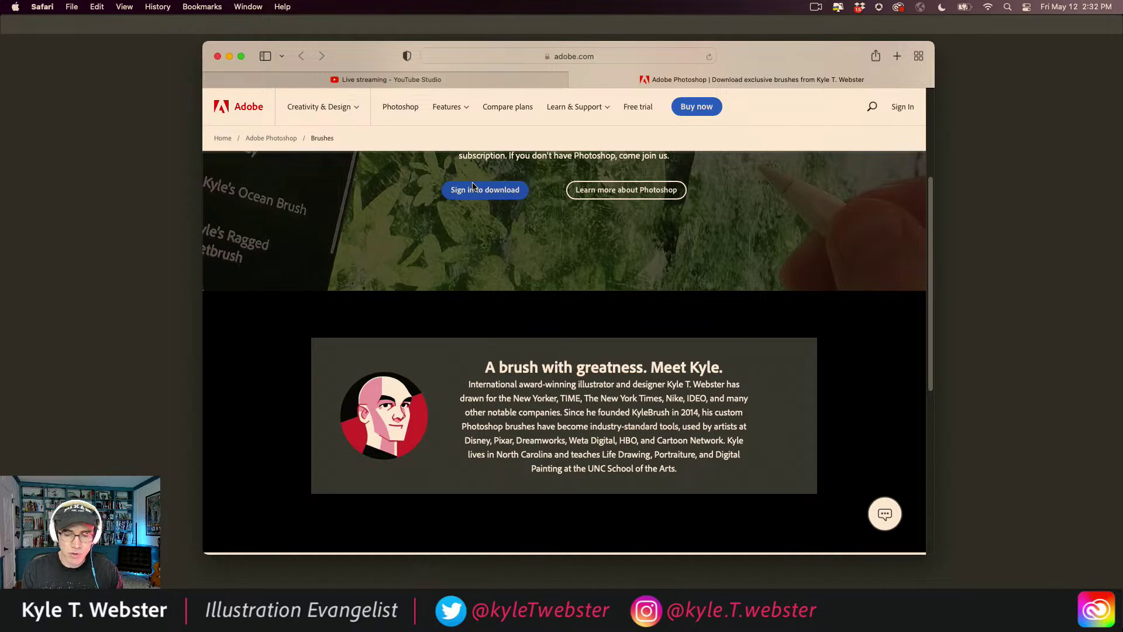
scroll(927, 249, down, 4)
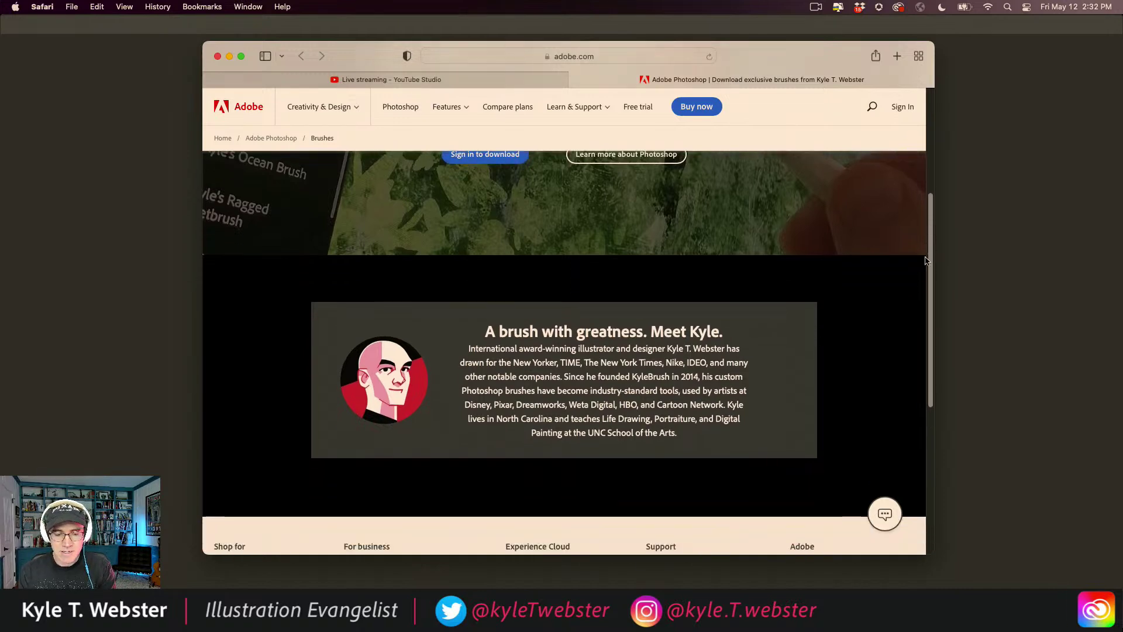
scroll(916, 300, up, 10)
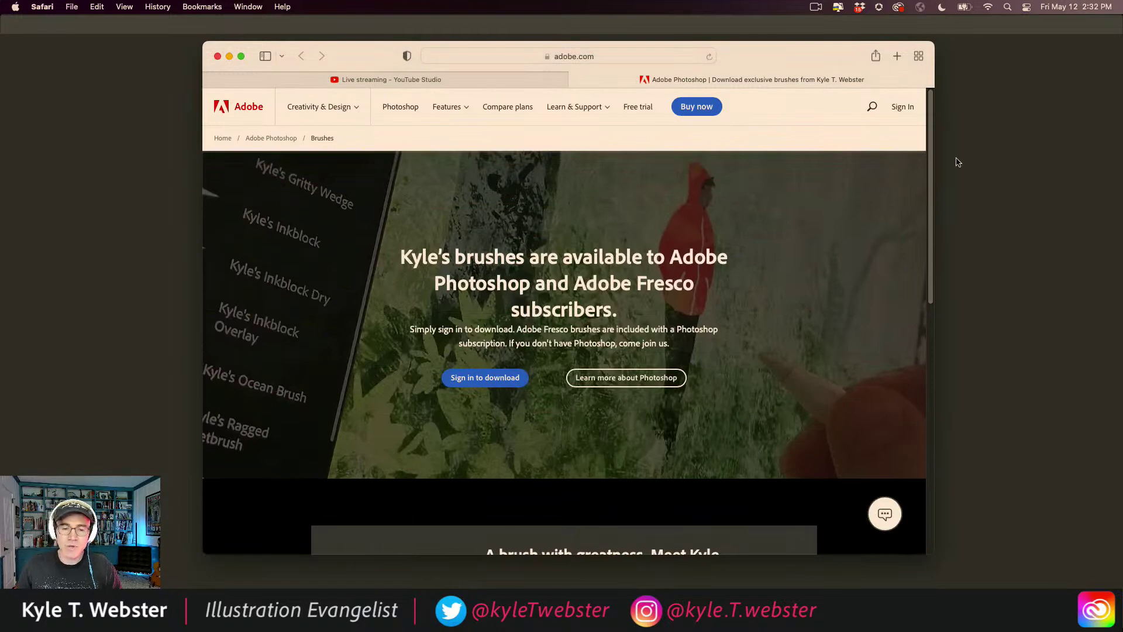
drag(740, 46, 1122, 22)
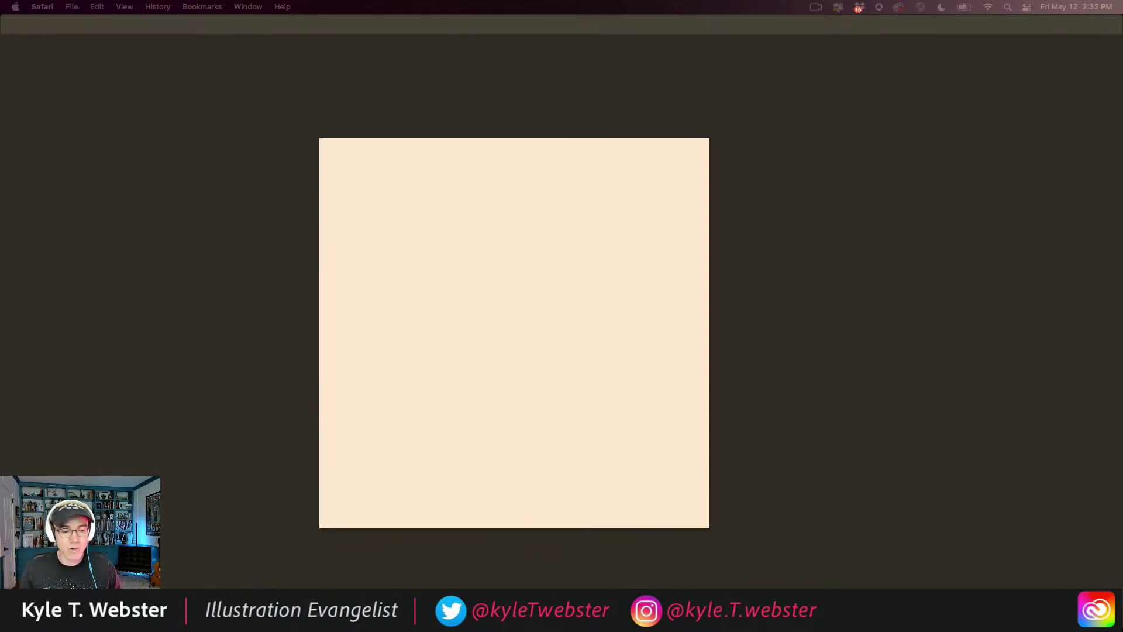
click(291, 336)
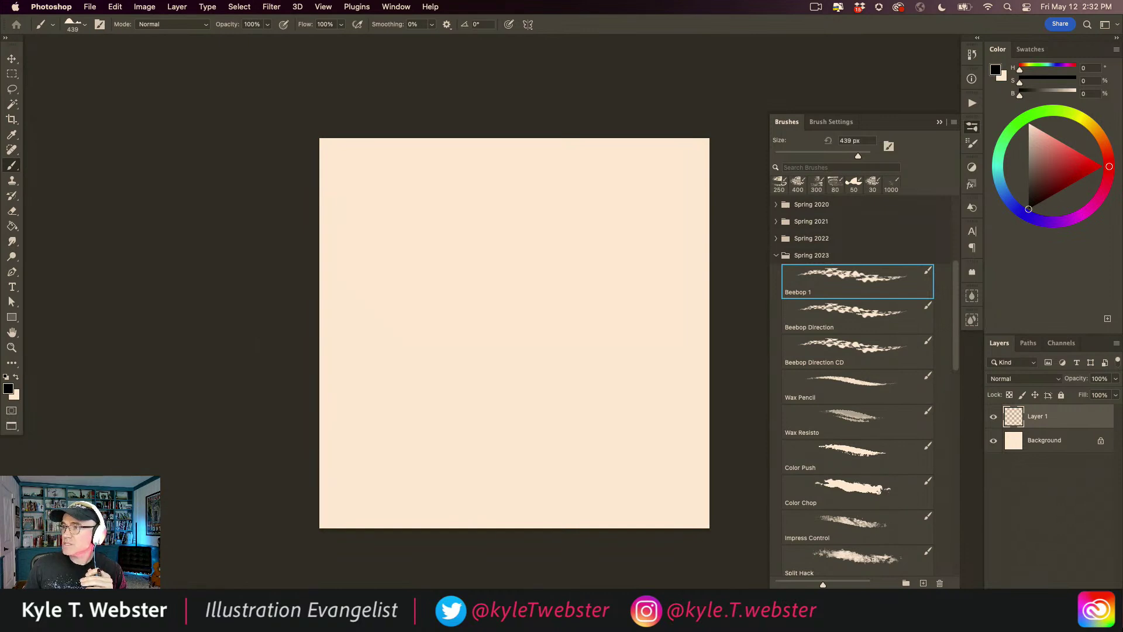
key(Tab)
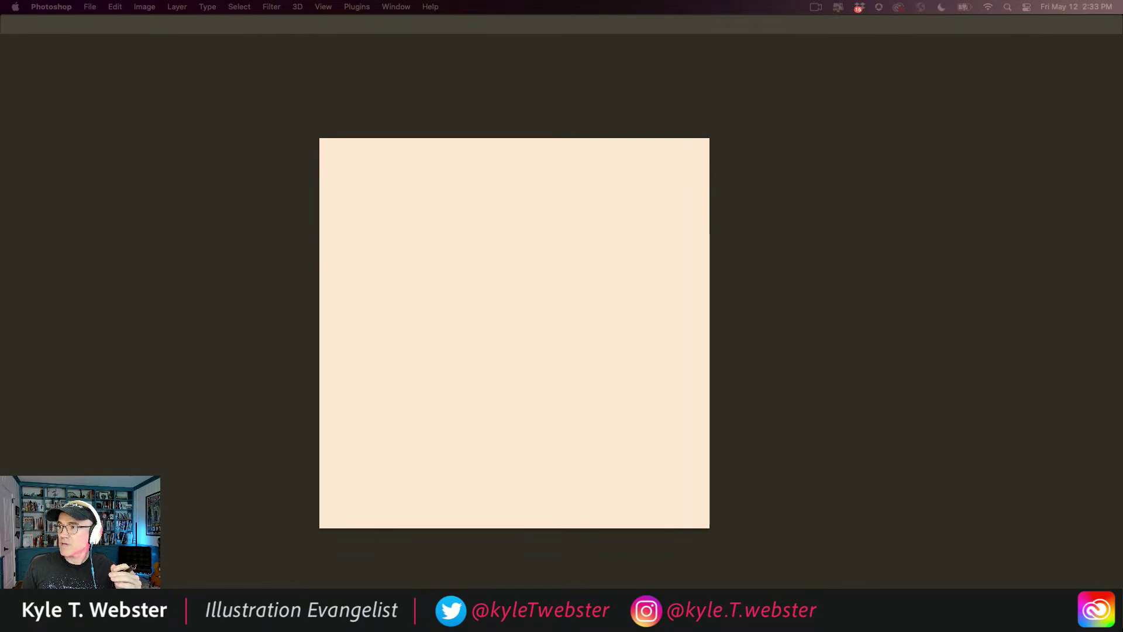
key(Tab)
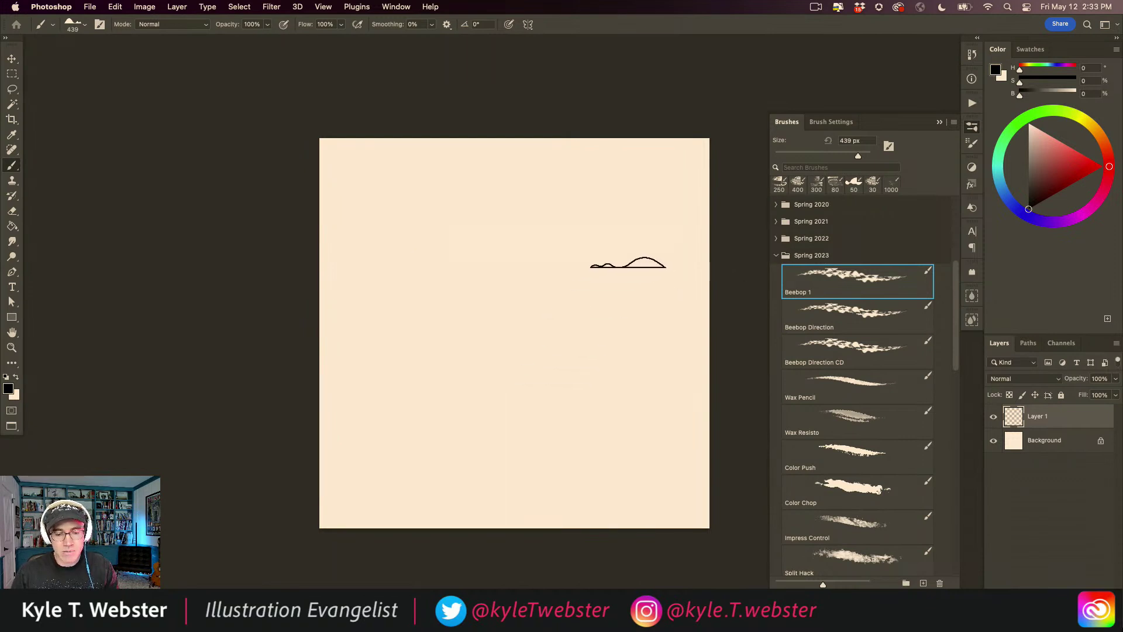
Paint a horizontal black test stroke with the Beebop 1 brush and clear it from the layer.
drag(630, 263, 425, 271)
super+click(460, 335)
drag(439, 337, 379, 330)
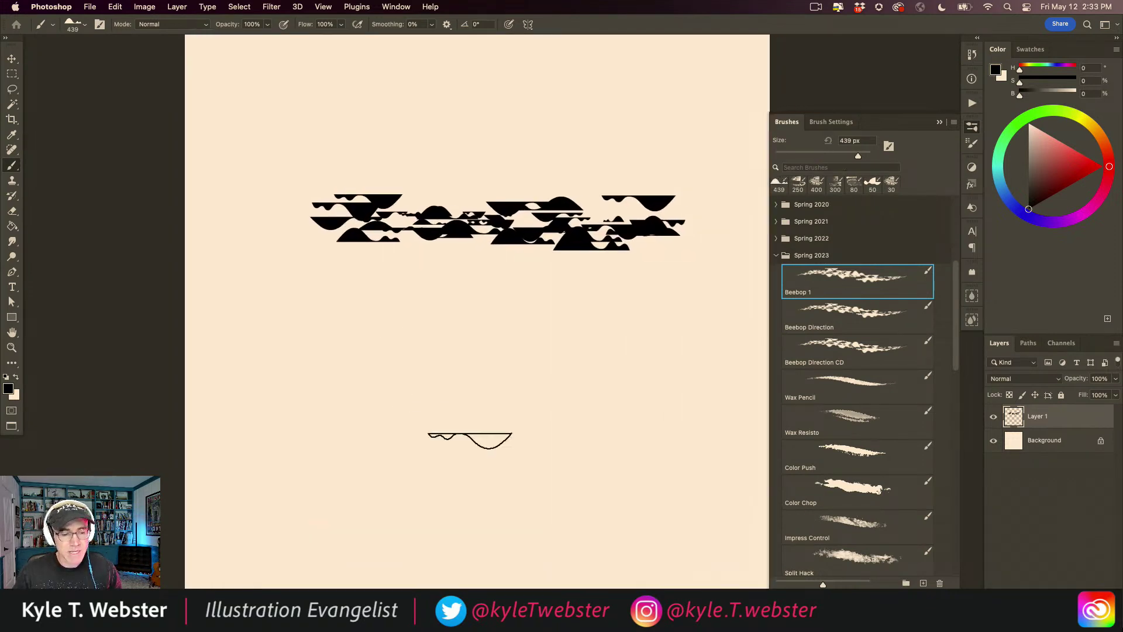
key(super+a)
key(Delete)
key(super+d)
drag(549, 267, 539, 274)
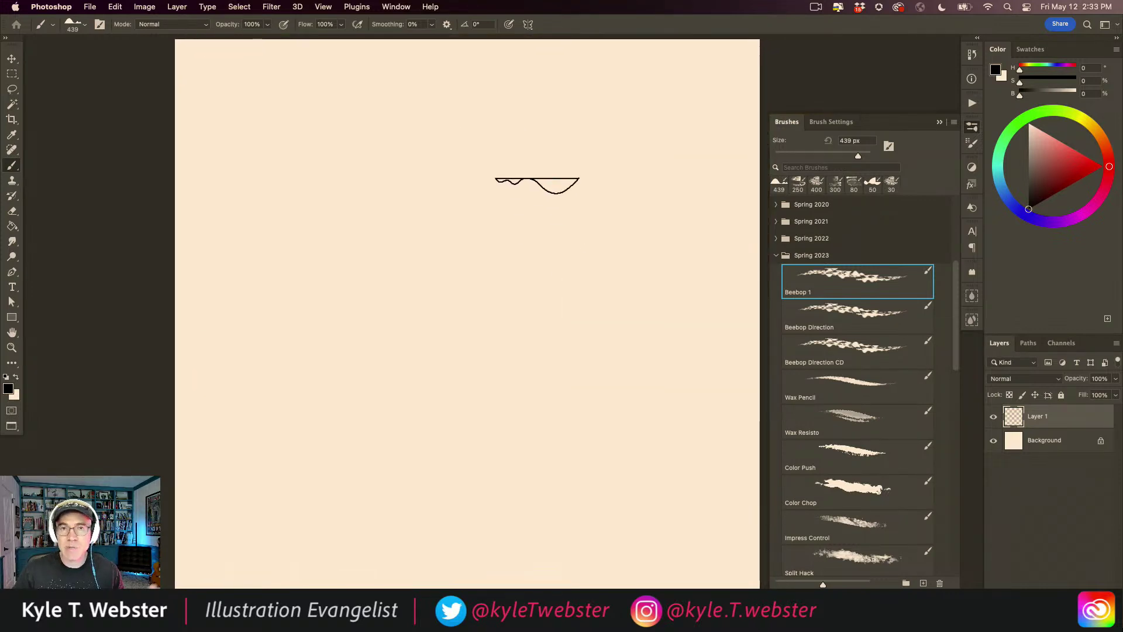
Paint a roughly triangular mass of tree foliage with the Beebop 1 brush in dark green (H 154, S 45, B 31).
click(1075, 115)
click(1065, 174)
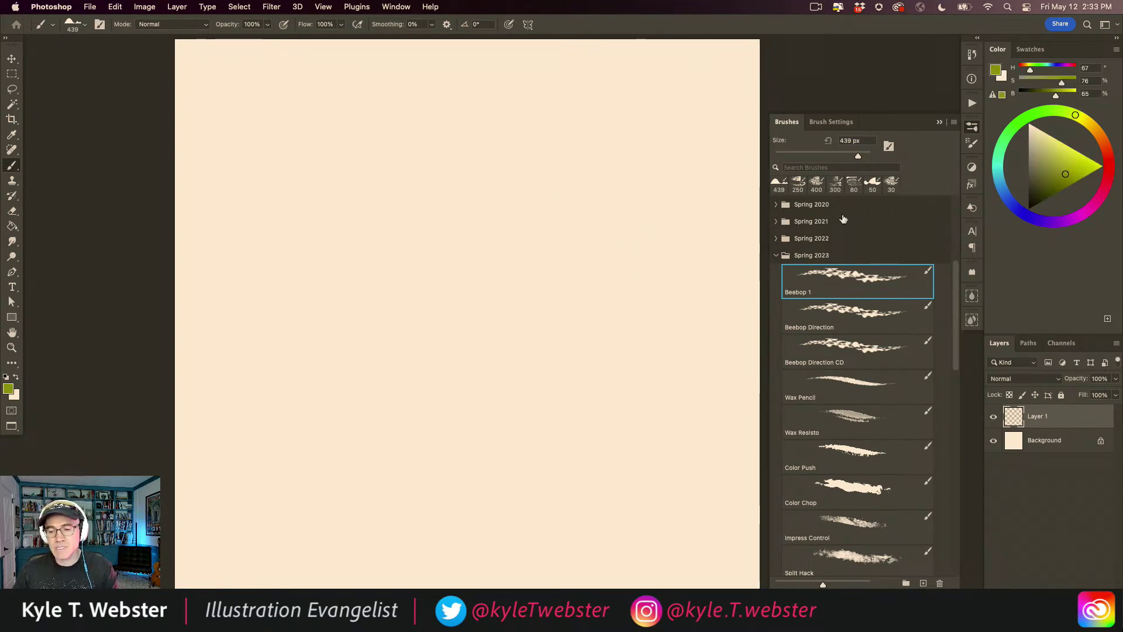
click(1002, 143)
click(1038, 188)
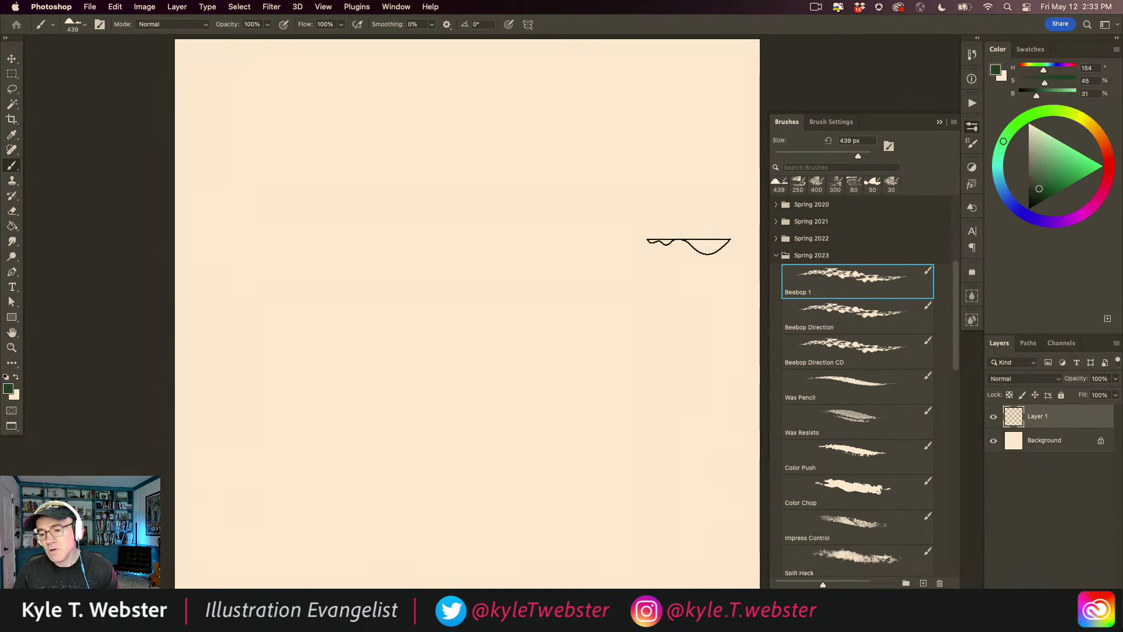
mouse_move(634, 241)
mouse_down()
mouse_move(403, 243)
mouse_move(458, 206)
mouse_move(319, 201)
mouse_move(400, 223)
mouse_move(386, 177)
mouse_up()
mouse_move(554, 153)
mouse_down()
mouse_move(576, 167)
mouse_move(450, 155)
mouse_move(526, 188)
mouse_move(456, 196)
mouse_up()
mouse_move(462, 149)
mouse_down()
mouse_move(433, 154)
mouse_move(485, 135)
mouse_move(482, 125)
mouse_up()
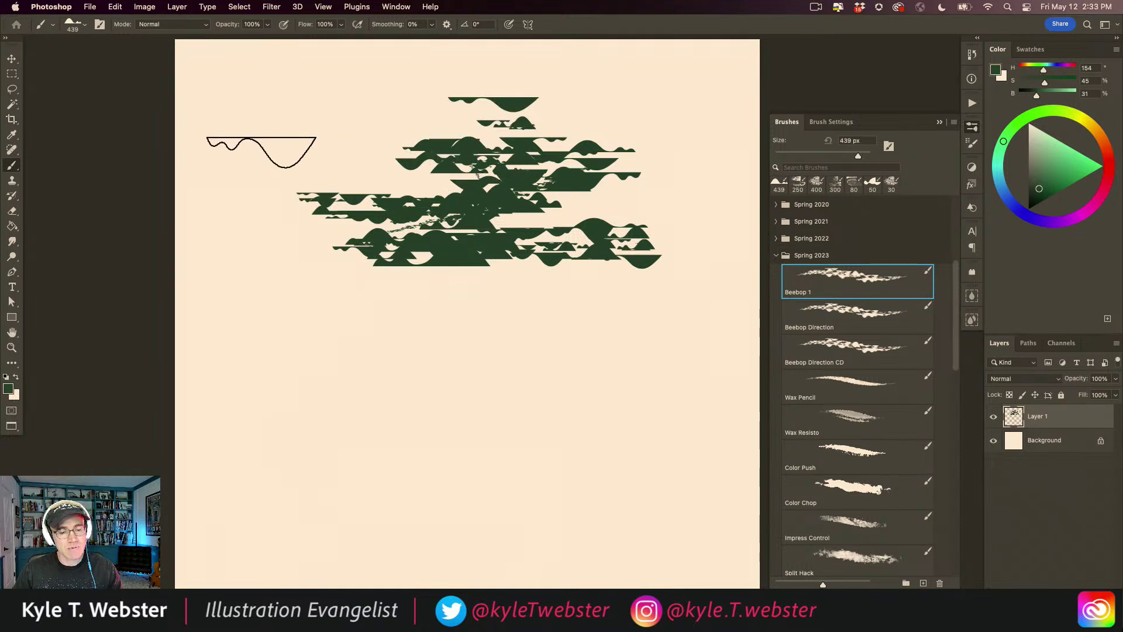
Layer light green foliage (H 108, S 49, B 73) over the dark green leaf mass, from its peak to its lower edge.
click(1015, 126)
click(1060, 169)
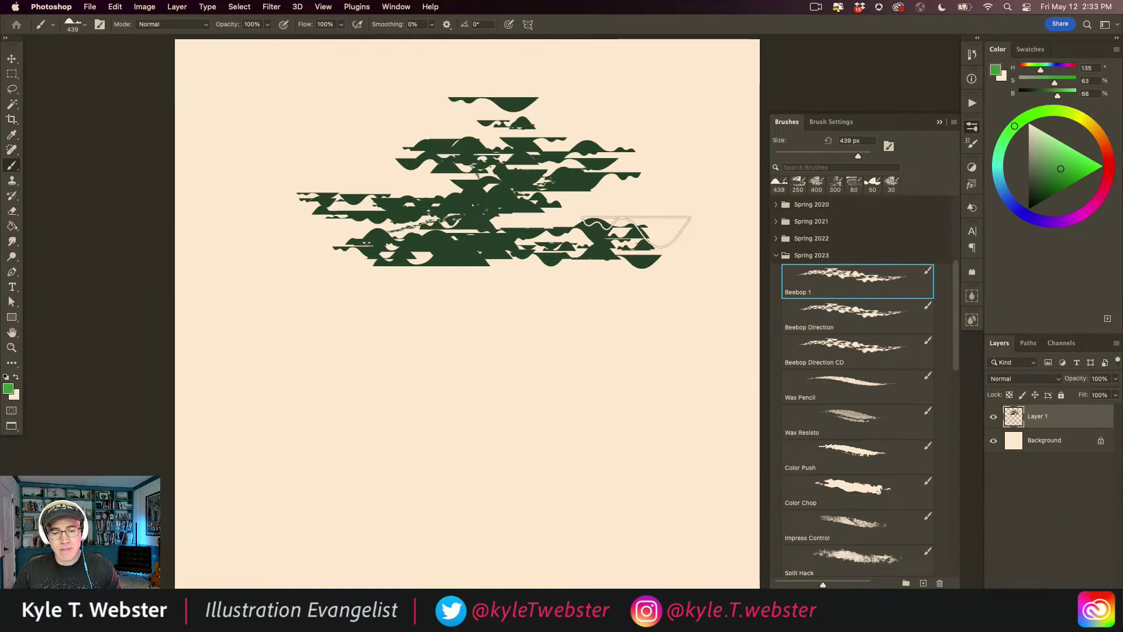
click(1036, 113)
click(1055, 162)
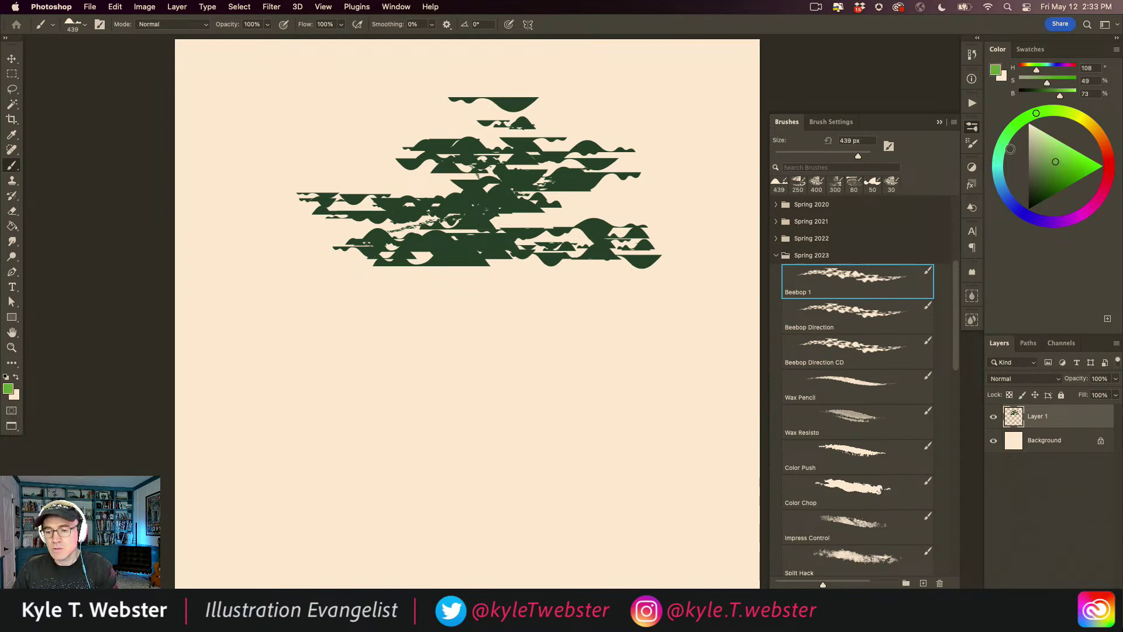
mouse_move(604, 234)
mouse_down()
mouse_move(424, 234)
mouse_move(597, 209)
mouse_move(556, 203)
mouse_move(580, 171)
mouse_move(491, 178)
mouse_move(481, 195)
mouse_move(439, 161)
mouse_move(404, 199)
mouse_move(384, 174)
mouse_move(463, 147)
mouse_move(436, 134)
mouse_move(552, 138)
mouse_move(506, 124)
mouse_move(534, 102)
mouse_move(365, 104)
mouse_move(354, 126)
mouse_move(470, 108)
mouse_move(408, 106)
mouse_move(357, 180)
mouse_move(415, 177)
mouse_move(386, 177)
mouse_move(357, 196)
mouse_up()
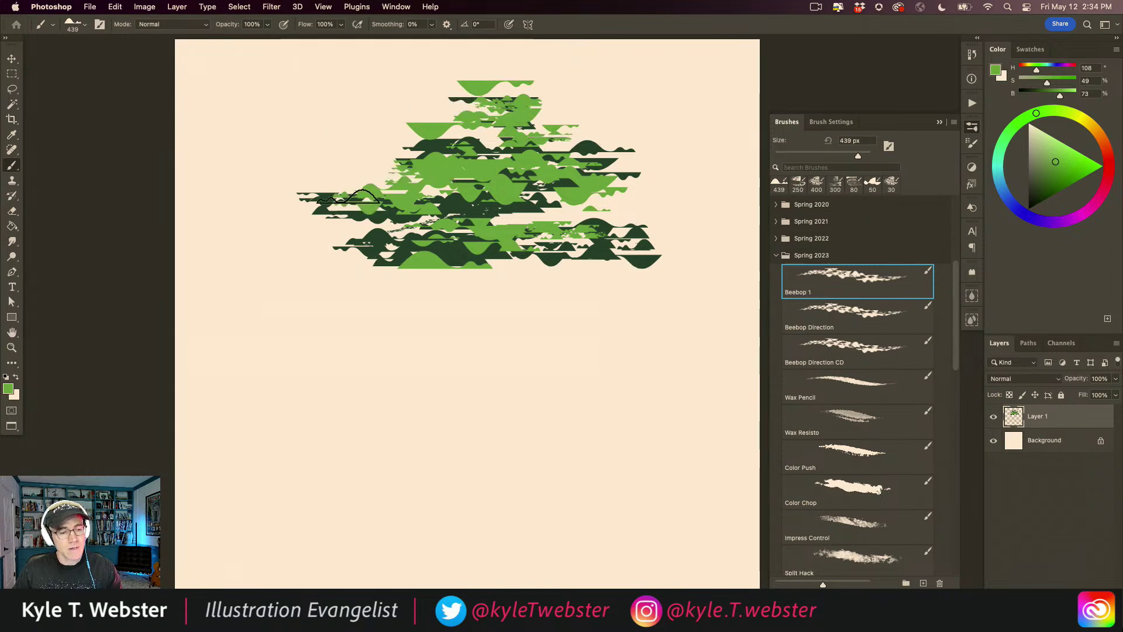
mouse_move(526, 266)
mouse_down()
mouse_move(526, 232)
mouse_move(623, 232)
mouse_move(568, 195)
mouse_move(599, 149)
mouse_move(457, 143)
mouse_up()
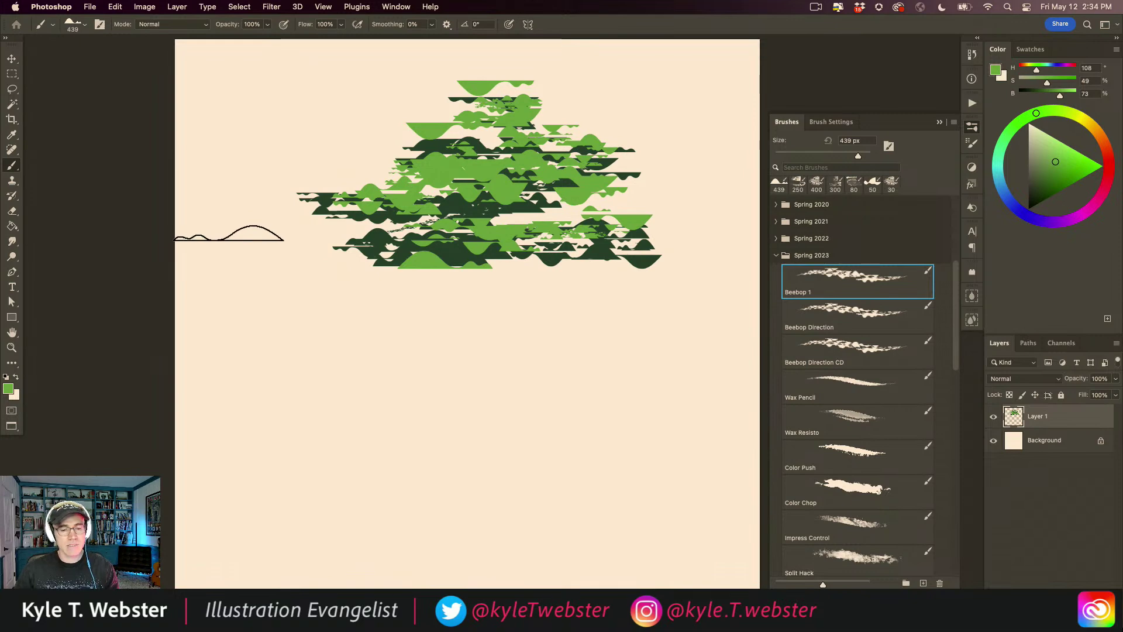
Draw a freehand Lasso selection of a trunk with roots and branches reaching into the foliage, trimming the trunk's left side.
key(l)
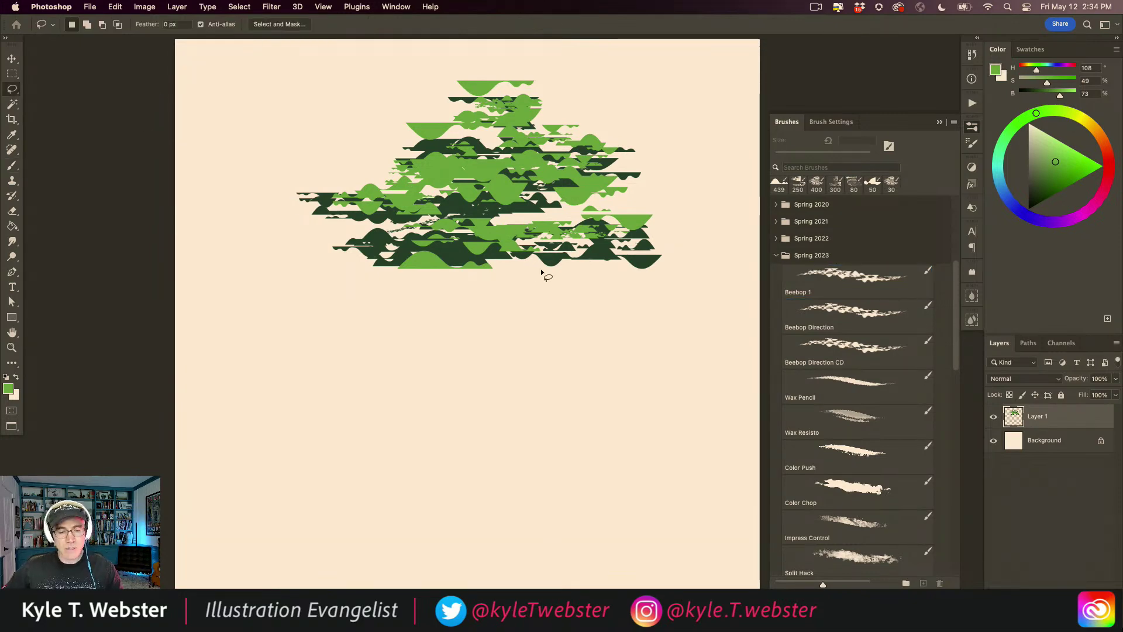
mouse_move(558, 253)
mouse_down()
mouse_move(524, 331)
mouse_move(517, 465)
mouse_move(539, 479)
mouse_move(519, 481)
mouse_move(506, 461)
mouse_move(504, 494)
mouse_move(470, 515)
mouse_move(486, 442)
mouse_move(484, 468)
mouse_move(481, 439)
mouse_move(446, 473)
mouse_move(481, 403)
mouse_move(477, 237)
mouse_move(490, 334)
mouse_move(499, 301)
mouse_move(494, 164)
mouse_move(505, 223)
mouse_move(527, 159)
mouse_move(505, 248)
mouse_move(504, 298)
mouse_move(517, 245)
mouse_move(520, 262)
mouse_move(505, 361)
mouse_move(529, 270)
mouse_move(523, 178)
mouse_move(533, 300)
mouse_move(558, 171)
mouse_move(547, 271)
mouse_move(573, 246)
mouse_up()
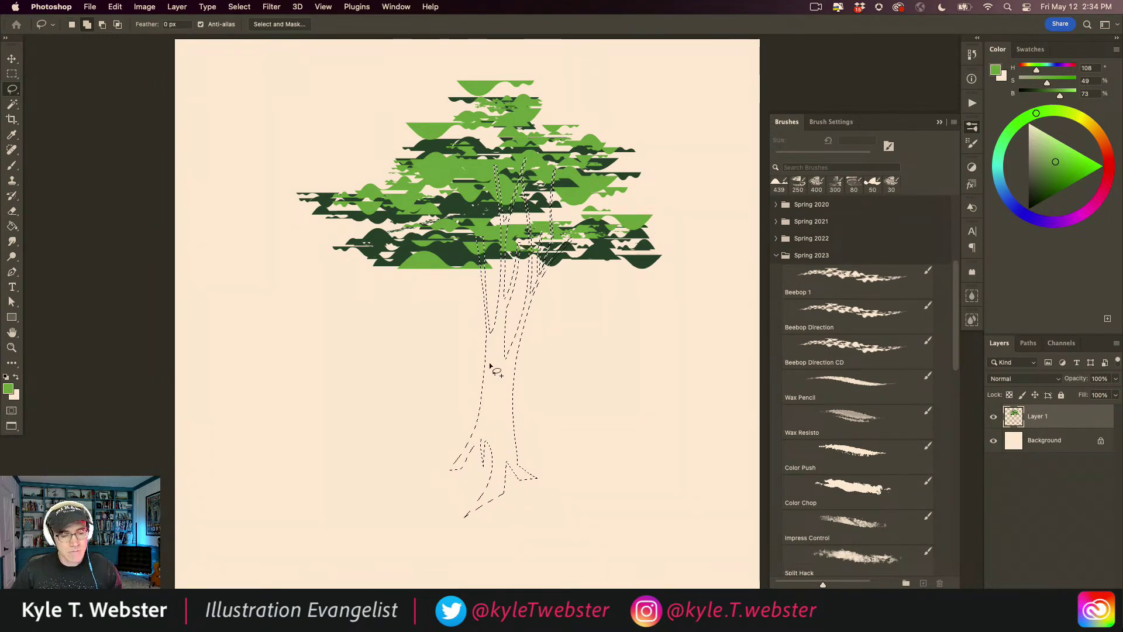
mouse_move(486, 320)
mouse_down()
mouse_move(438, 251)
mouse_move(486, 316)
mouse_up()
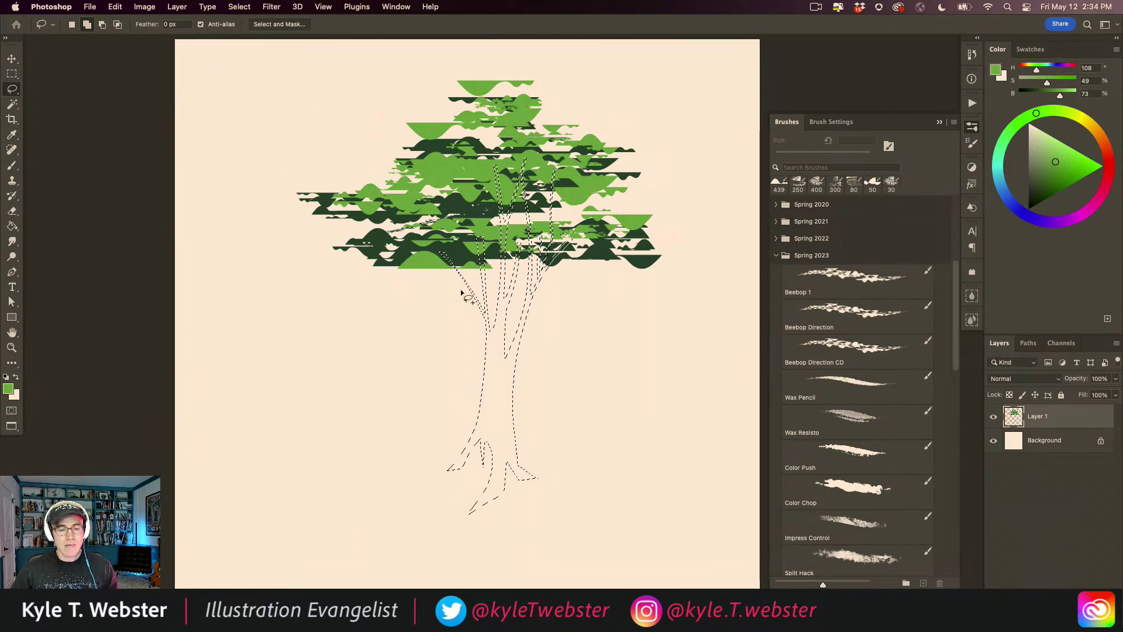
key(alt)
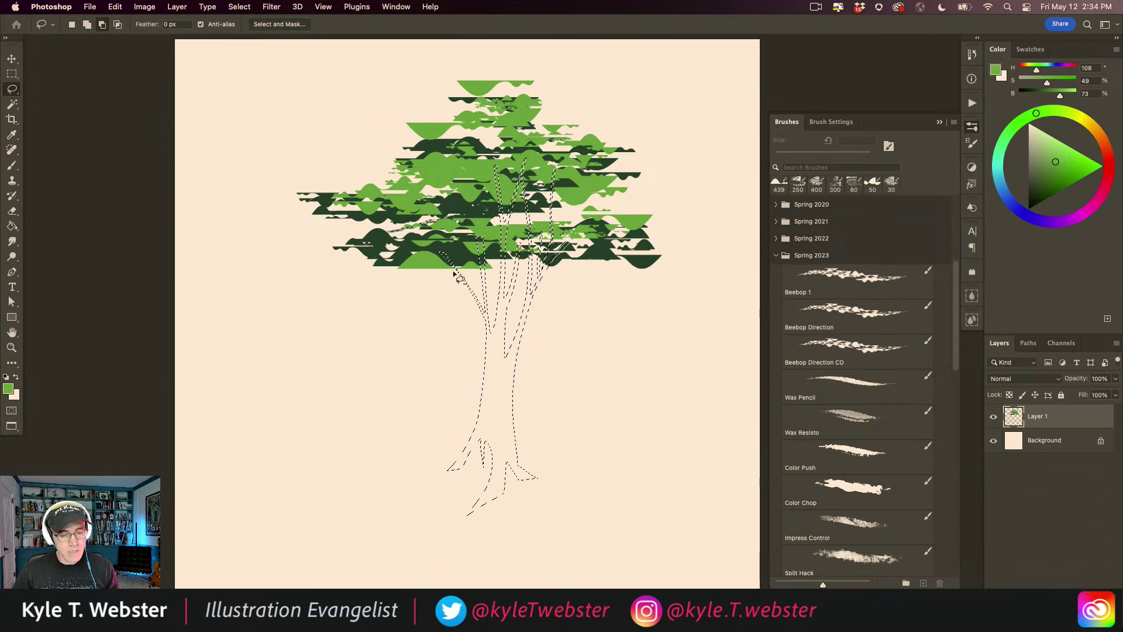
drag(493, 369, 494, 411)
mouse_move(457, 487)
mouse_down()
mouse_move(423, 427)
mouse_move(427, 305)
mouse_up()
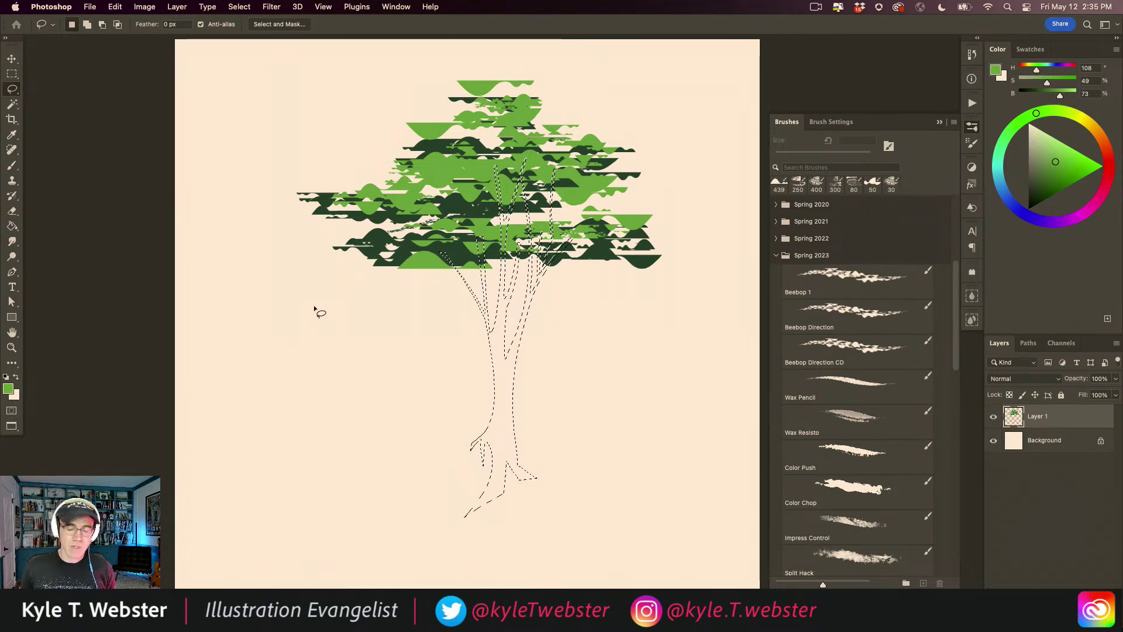
Fill the trunk selection with dark olive (H 83, S 27, B 21) using brush strokes, and deselect it.
key(b)
click(1033, 194)
click(1060, 111)
mouse_move(511, 193)
mouse_down()
mouse_move(509, 351)
mouse_move(535, 308)
mouse_move(451, 147)
mouse_move(512, 482)
mouse_move(451, 190)
mouse_move(451, 215)
mouse_move(523, 502)
mouse_move(503, 516)
mouse_move(501, 485)
mouse_up()
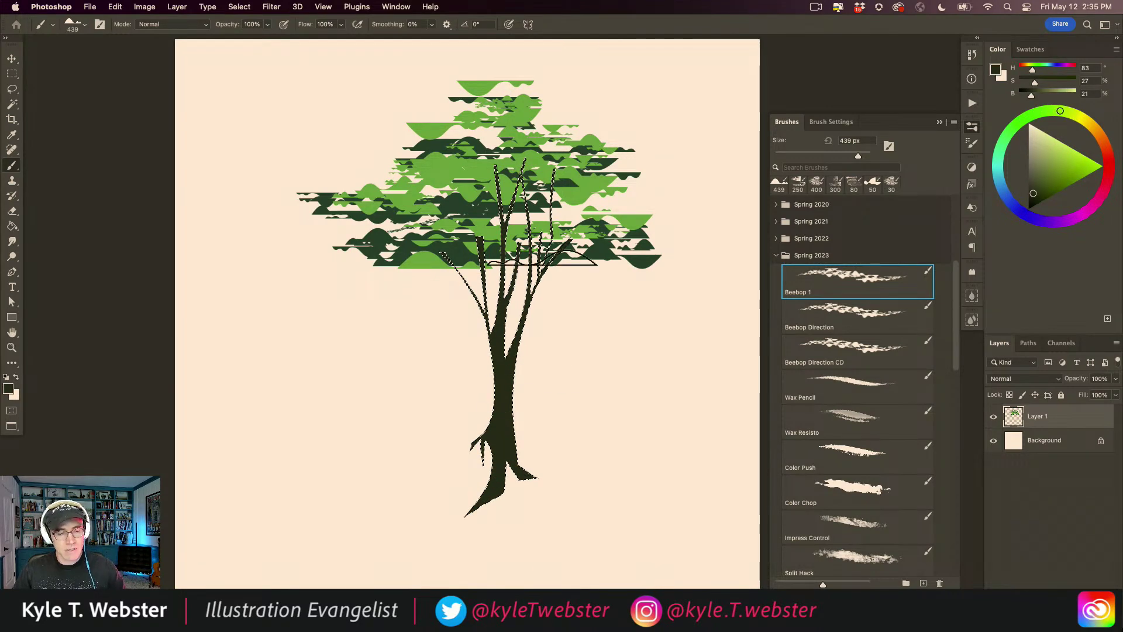
key(super+d)
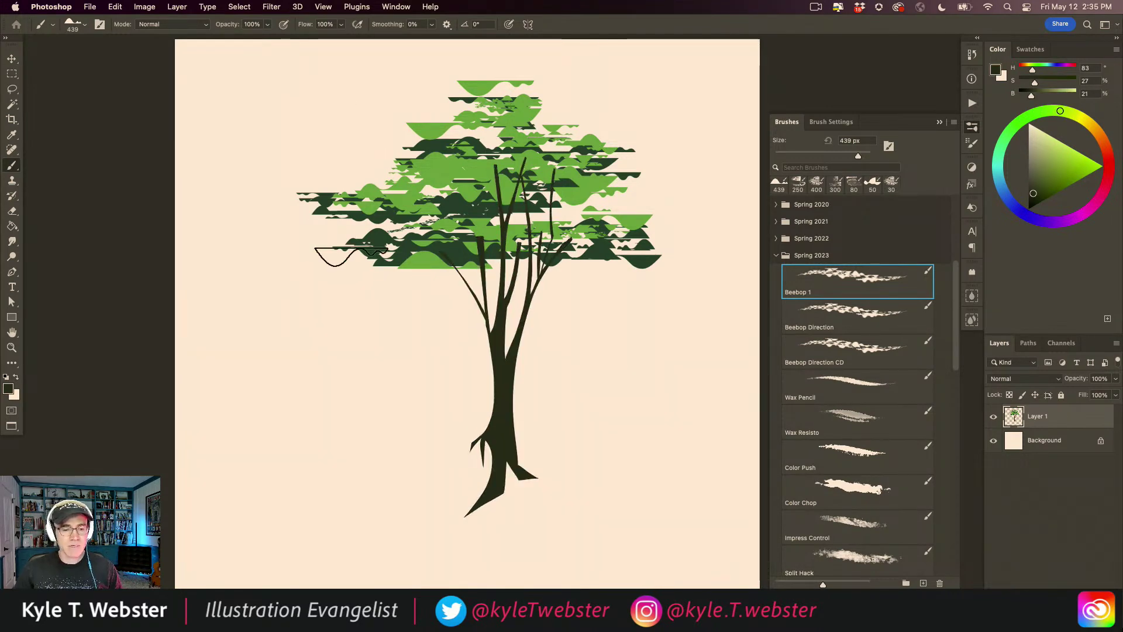
Sample the light green from the foliage and paint leaves over the branches in the middle of the canopy.
alt+click(379, 375)
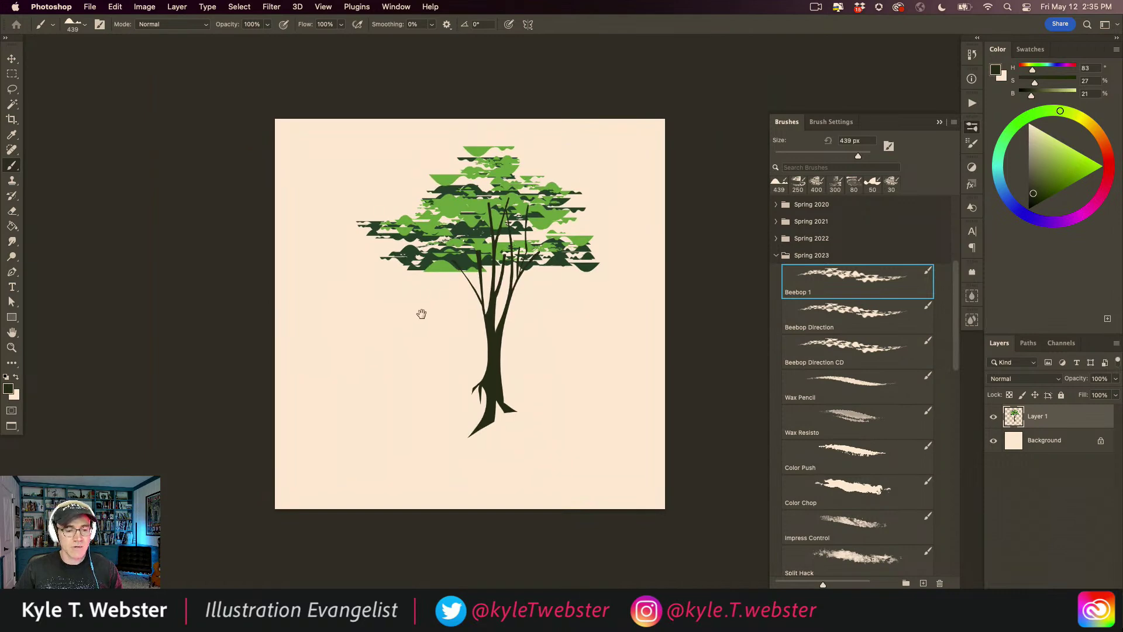
super+click(482, 273)
alt+click(471, 170)
mouse_move(523, 175)
mouse_down()
mouse_move(498, 183)
mouse_move(487, 164)
mouse_move(463, 179)
mouse_move(524, 247)
mouse_move(563, 220)
mouse_up()
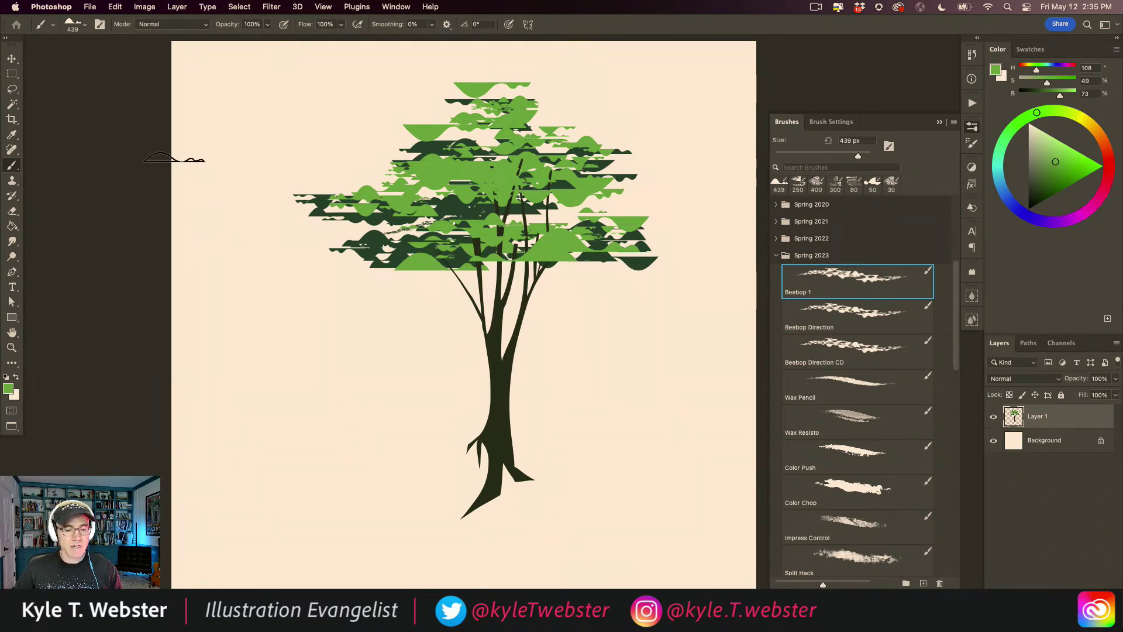
Sample the dark green from the foliage and paint dark leaf clusters across the upper canopy and over the lower branches.
mouse_move(466, 98)
mouse_down()
mouse_move(451, 126)
mouse_move(438, 99)
mouse_move(512, 118)
mouse_move(404, 80)
mouse_move(490, 151)
mouse_move(484, 190)
mouse_move(492, 148)
mouse_move(516, 124)
mouse_move(421, 171)
mouse_move(503, 113)
mouse_move(473, 102)
mouse_up()
alt+click(564, 182)
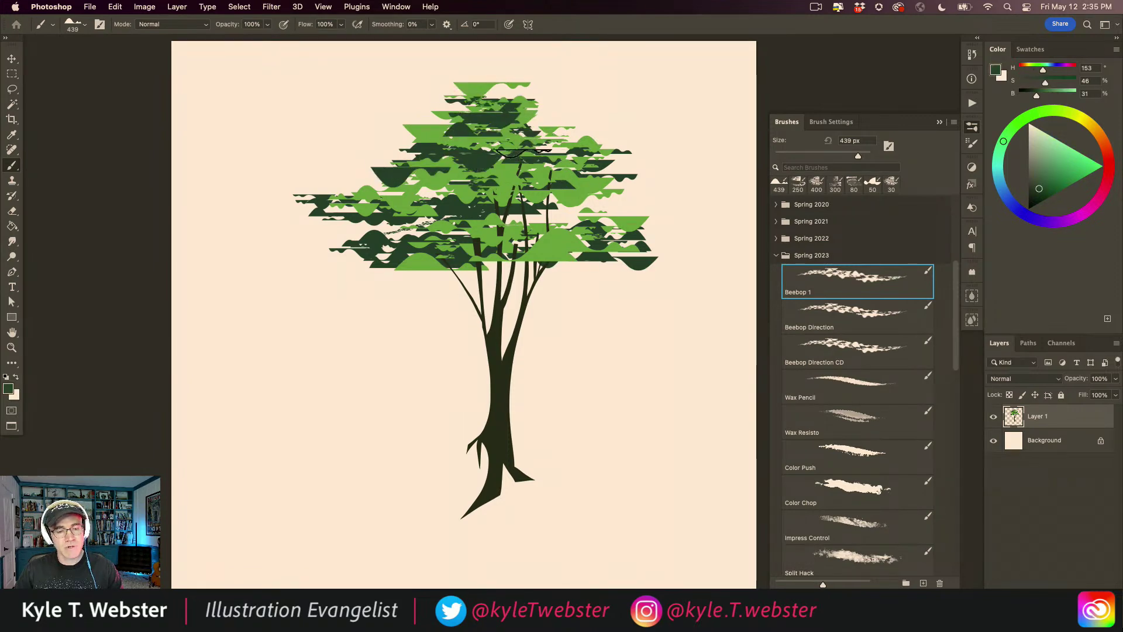
mouse_move(526, 246)
mouse_down()
mouse_move(498, 276)
mouse_move(510, 285)
mouse_move(516, 270)
mouse_move(484, 295)
mouse_move(475, 288)
mouse_move(535, 290)
mouse_up()
Add sampled light green leaves along the canopy's right side and underside, and dark green leaves over the lower left branches.
alt+click(570, 240)
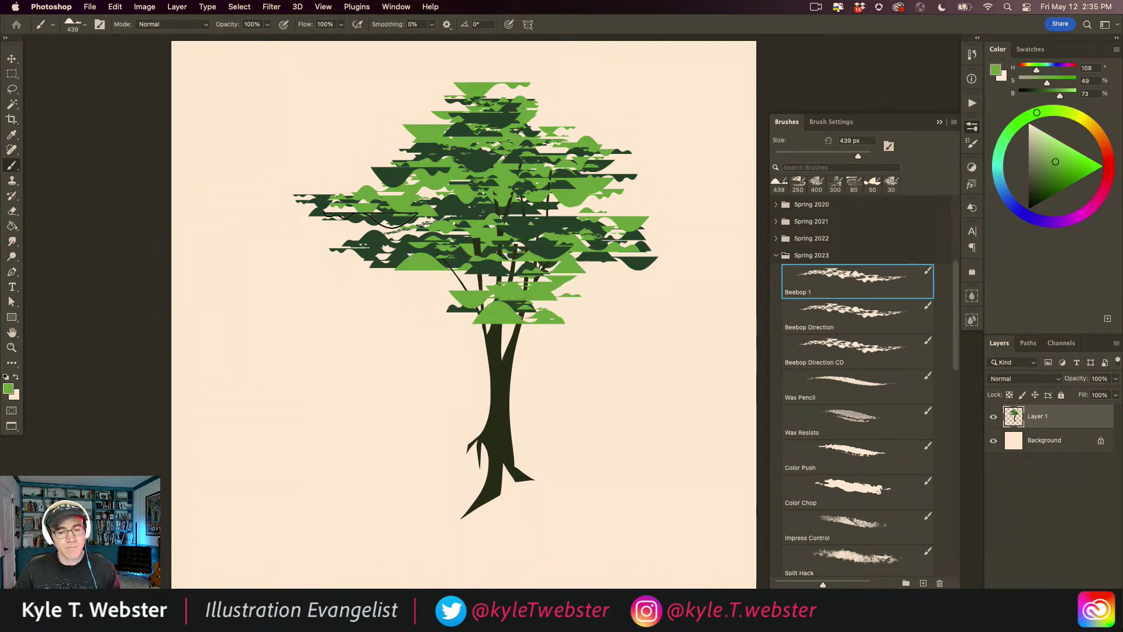
drag(571, 248, 649, 217)
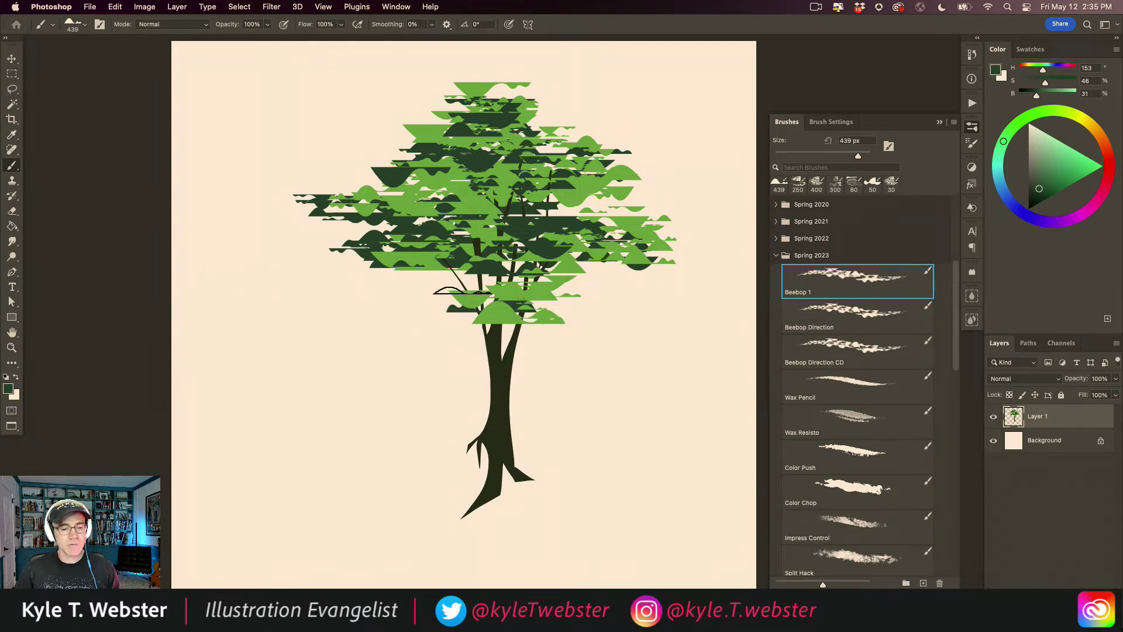
click(473, 286)
alt+super+click(392, 393)
drag(371, 402, 354, 340)
super+click(374, 380)
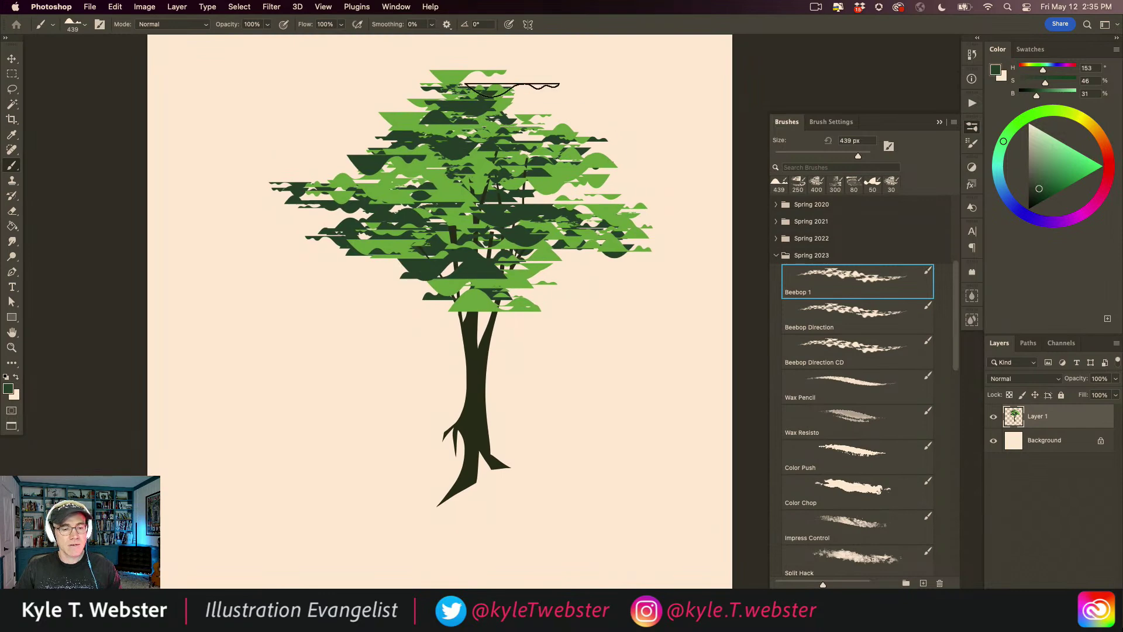
mouse_move(358, 296)
mouse_down()
mouse_move(379, 290)
mouse_move(372, 283)
mouse_up()
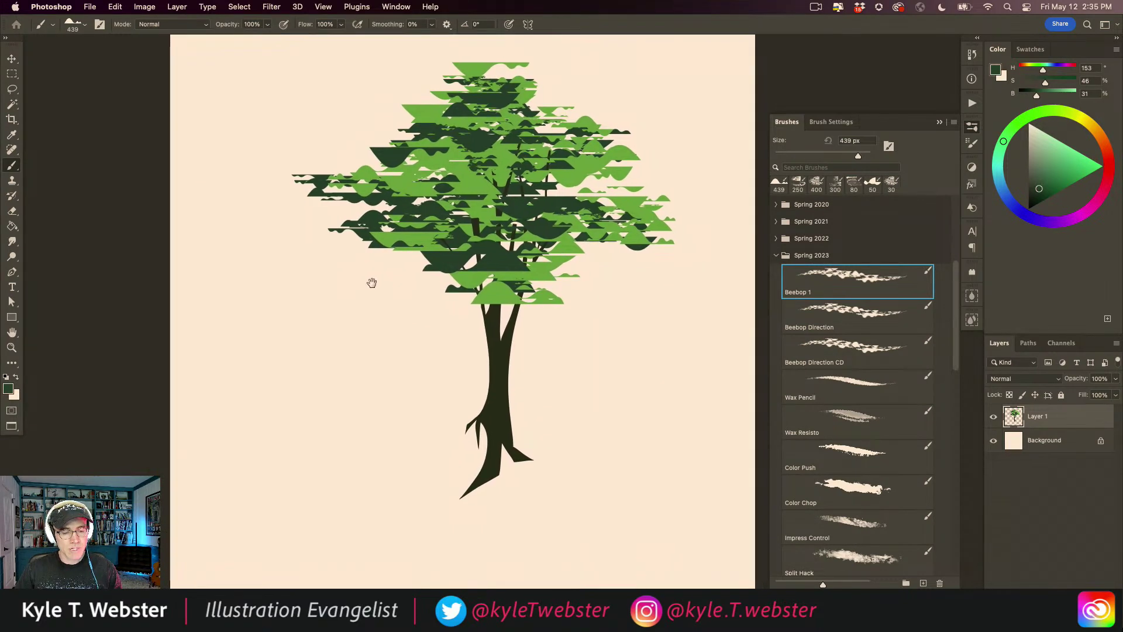
Draw a freehand Lasso selection of a jagged, grassy ground patch around the base of the trunk.
key(l)
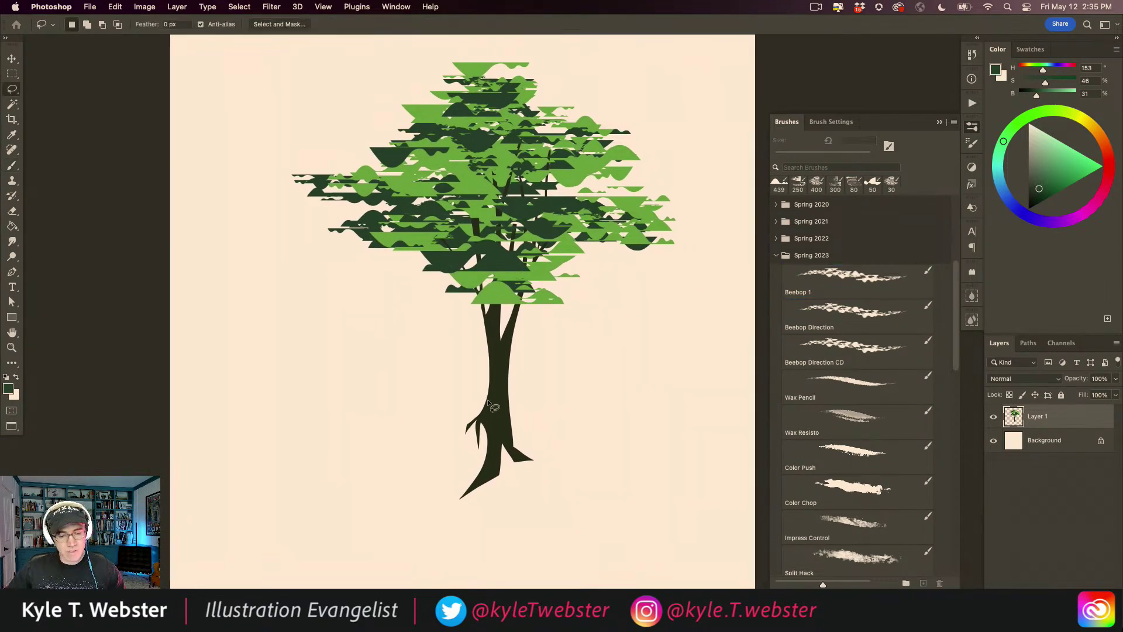
drag(487, 403, 445, 417)
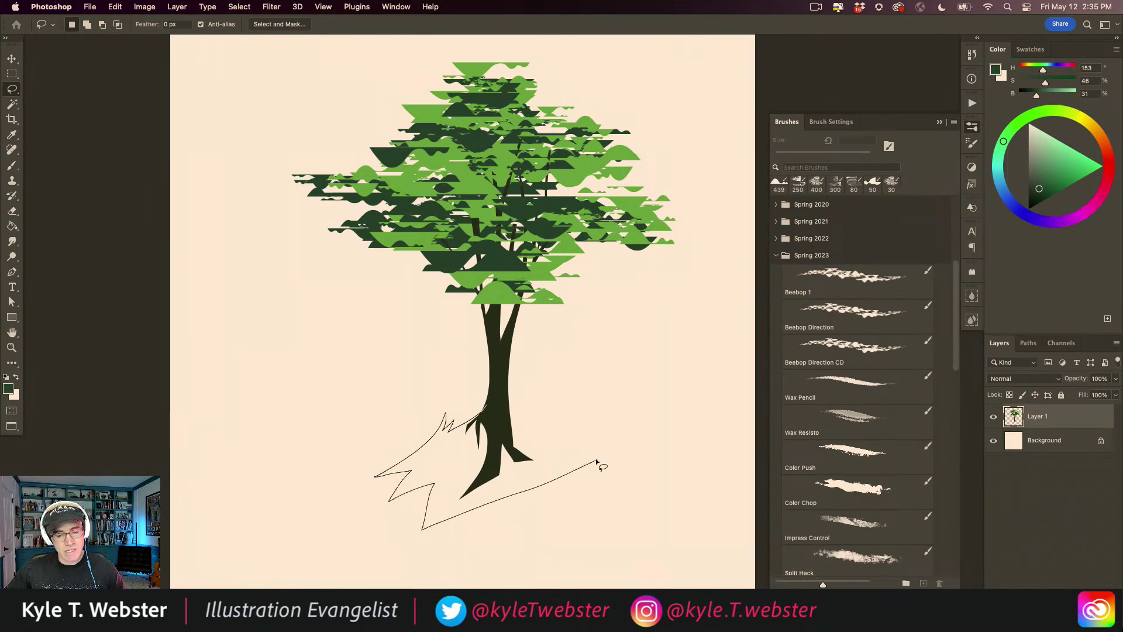
drag(506, 419, 485, 372)
Create a new layer above the Background and paint the ground selection dark green behind the trunk.
click(1016, 444)
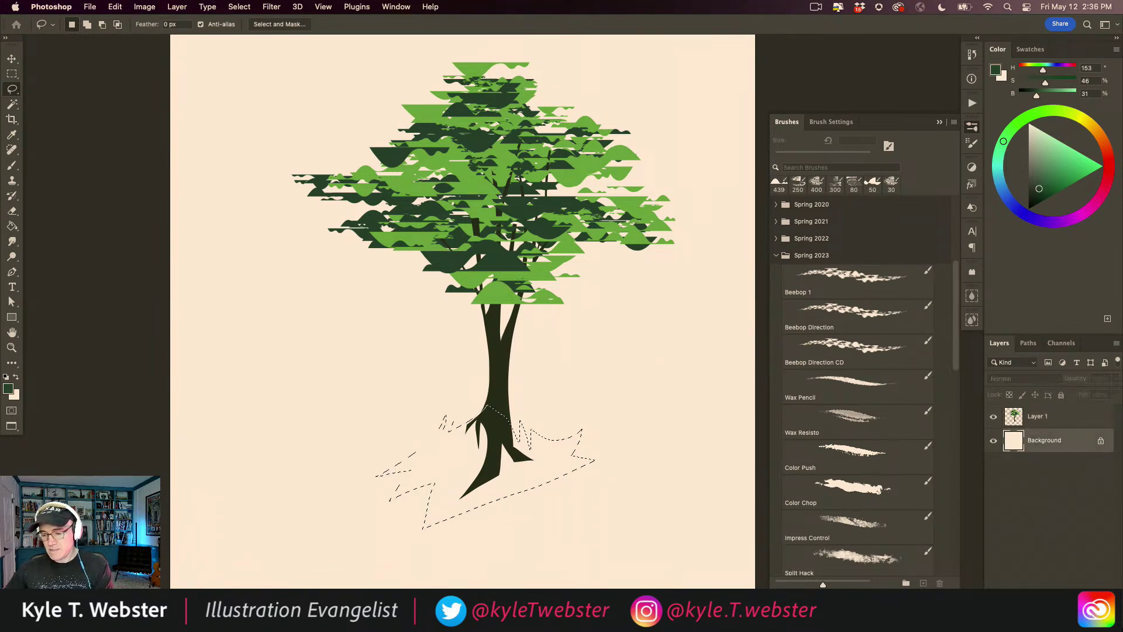
key(alt+shift+super+n)
key(b)
mouse_move(548, 434)
mouse_down()
mouse_move(568, 501)
mouse_move(533, 485)
mouse_move(505, 508)
mouse_move(431, 509)
mouse_move(452, 432)
mouse_up()
drag(397, 471, 355, 467)
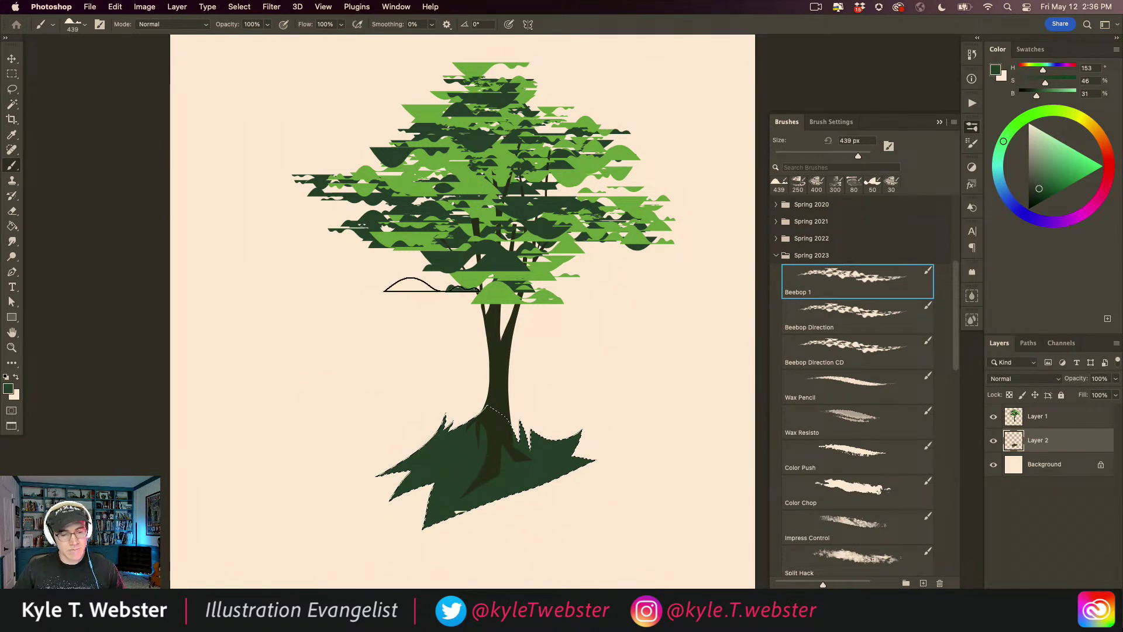
Sample the light green from the foliage, paint leafy patches across the selected dark green ground, and deselect.
alt+click(497, 294)
mouse_move(468, 422)
mouse_down()
mouse_move(428, 453)
mouse_move(576, 448)
mouse_move(526, 441)
mouse_up()
key(super+d)
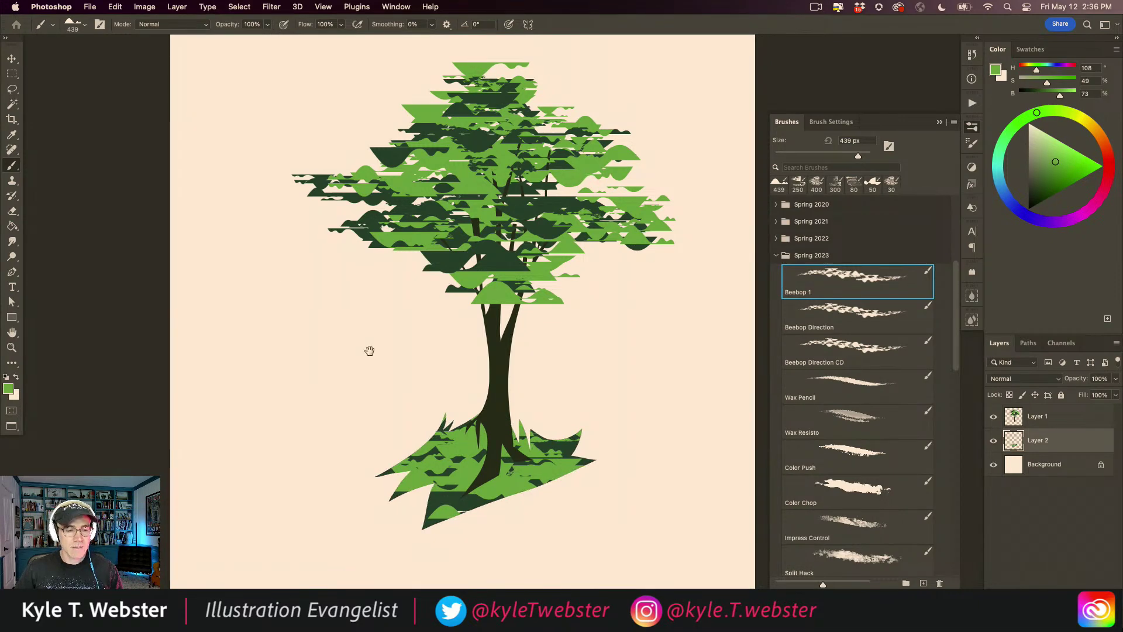
Hide the tree and ground layers and create a new layer above them.
key(super+minus)
drag(994, 438, 994, 416)
click(1011, 417)
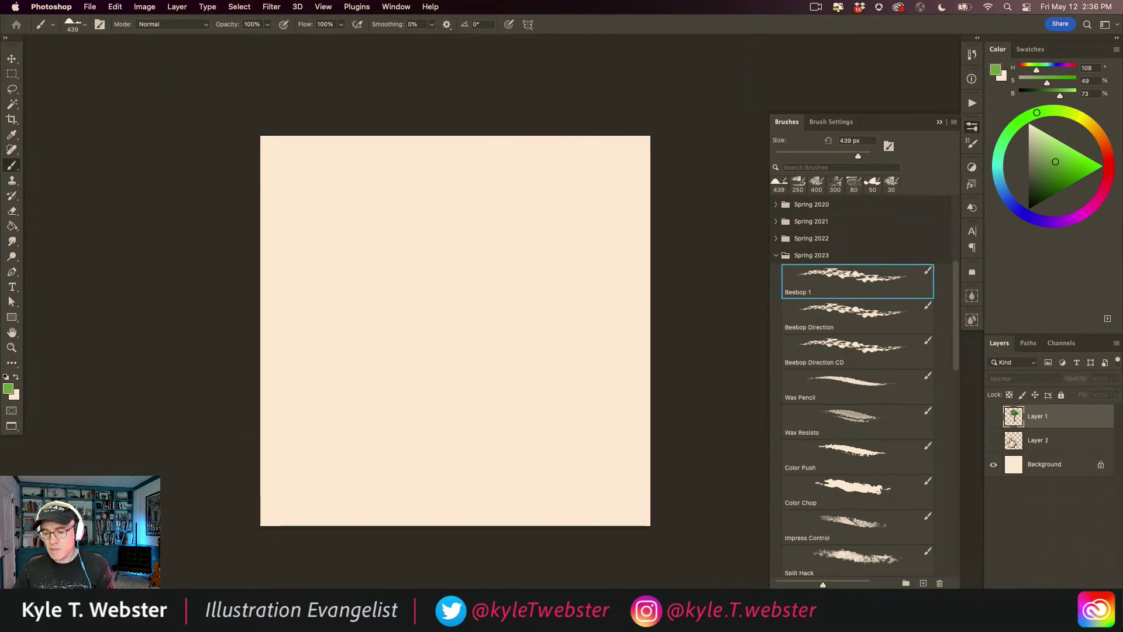
key(super+shift+alt+n)
Try the Beebop Direction brush with curved and looping light green strokes across the canvas, and undo them.
click(822, 312)
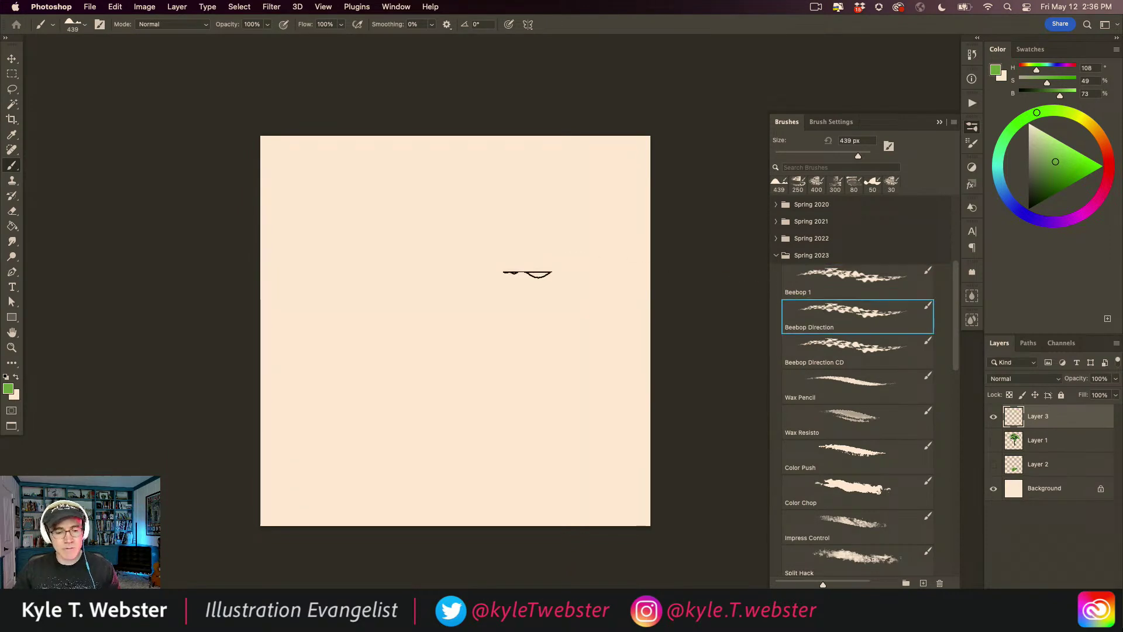
mouse_move(572, 212)
mouse_down()
mouse_move(548, 246)
mouse_move(408, 343)
mouse_move(382, 381)
mouse_move(377, 462)
mouse_up()
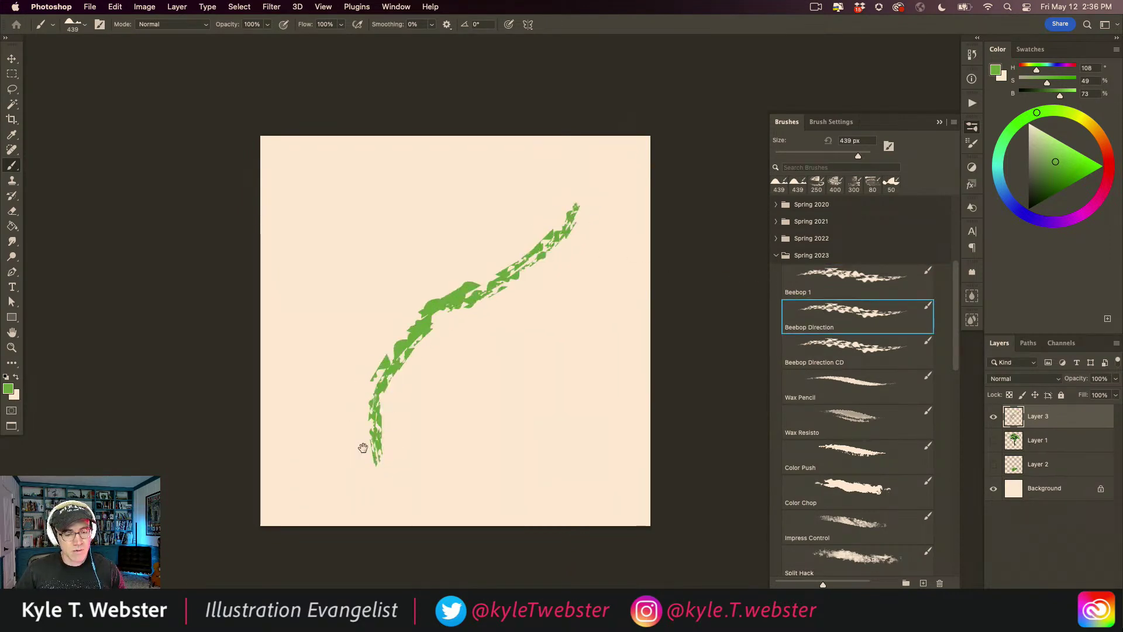
scroll(361, 448, up, 3)
mouse_move(531, 451)
mouse_down()
mouse_move(624, 339)
mouse_move(618, 253)
mouse_move(553, 178)
mouse_move(466, 156)
mouse_move(393, 175)
mouse_move(350, 226)
mouse_move(326, 297)
mouse_move(351, 409)
mouse_up()
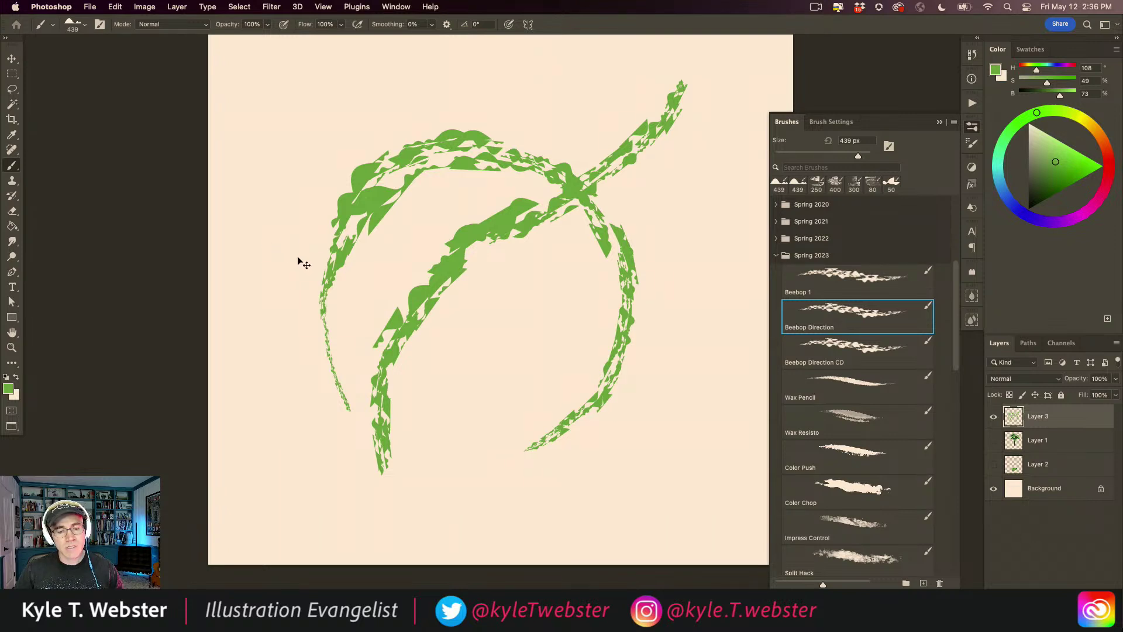
key(super+z)
key(super+z)
drag(375, 319, 347, 342)
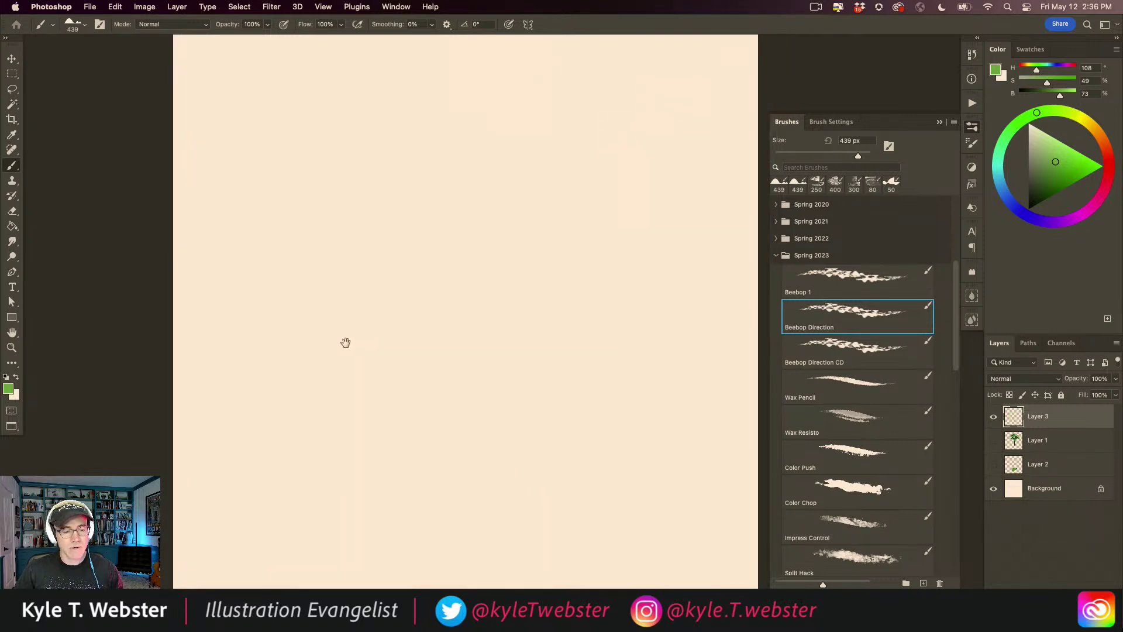
mouse_move(91, 415)
mouse_down()
mouse_move(196, 426)
mouse_move(310, 411)
mouse_move(467, 330)
mouse_move(516, 233)
mouse_move(487, 148)
mouse_move(419, 123)
mouse_move(360, 152)
mouse_move(345, 204)
mouse_move(367, 259)
mouse_move(413, 303)
mouse_move(496, 322)
mouse_move(605, 268)
mouse_up()
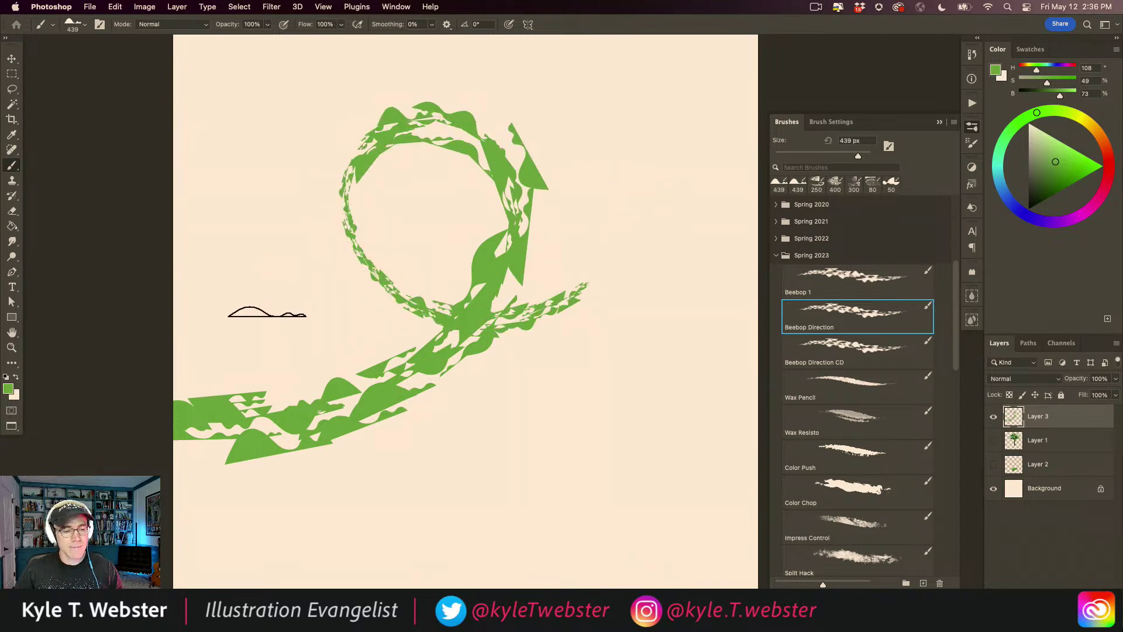
key(super+z)
Switch to the Beebop Direction CD brush with yellow-green (H 82, S 70, B 73), try one stroke and undo it.
click(830, 344)
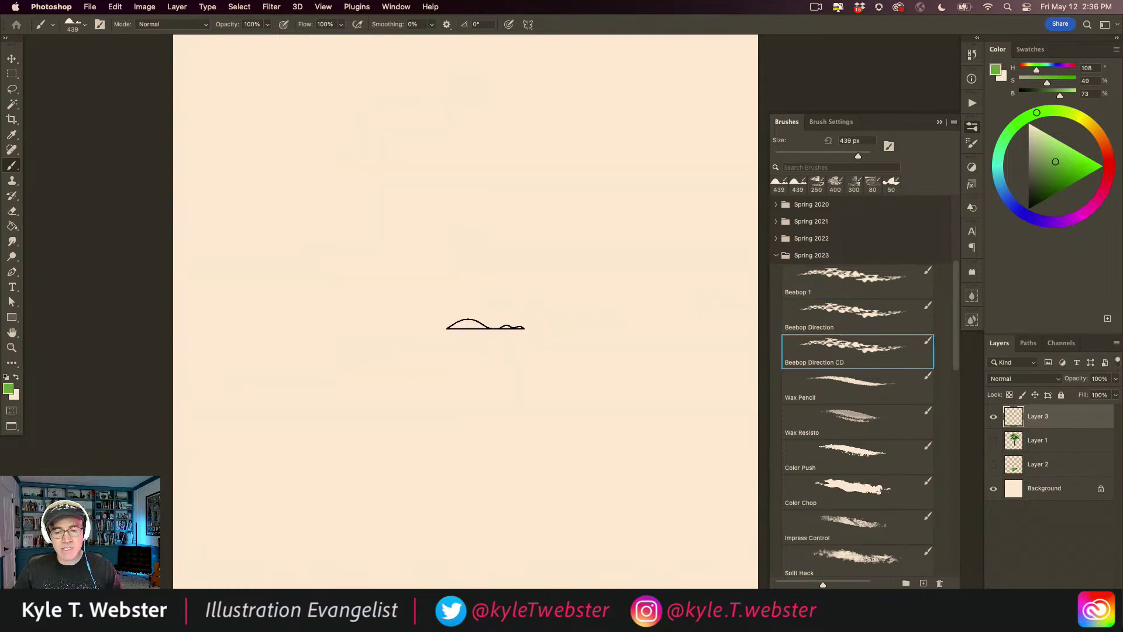
click(1059, 121)
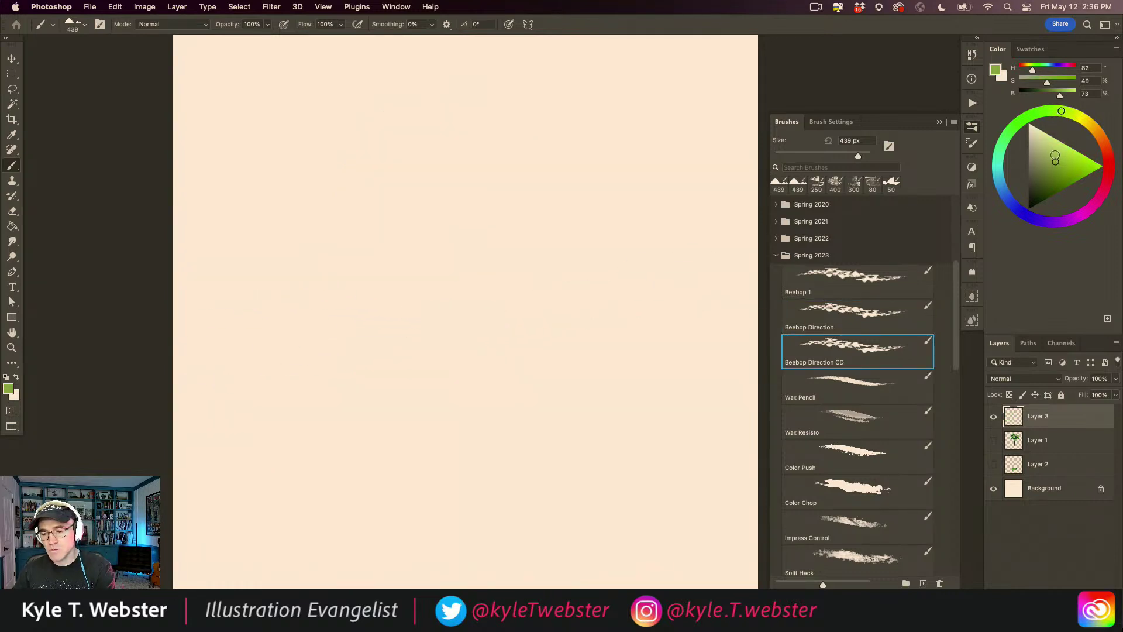
mouse_move(109, 431)
mouse_down()
mouse_move(255, 410)
mouse_move(462, 266)
mouse_move(462, 102)
mouse_move(359, 215)
mouse_move(492, 380)
mouse_move(579, 421)
mouse_up()
key(super+z)
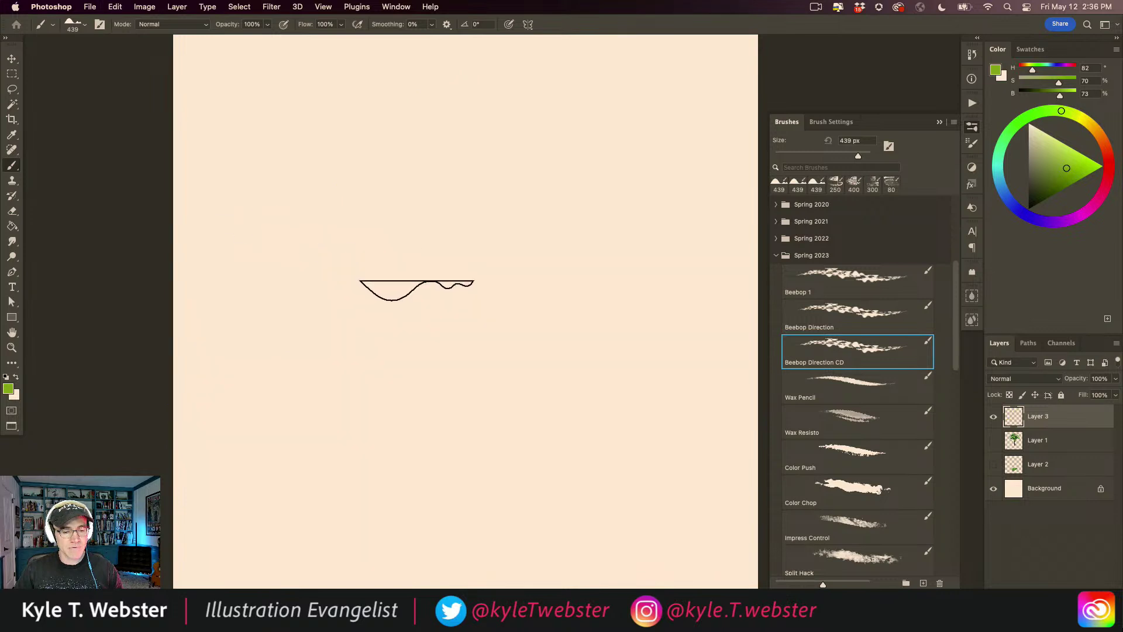
Paint dense upward grass blades across the lower half of the canvas with an uneven, leafy top edge.
key(super+minus)
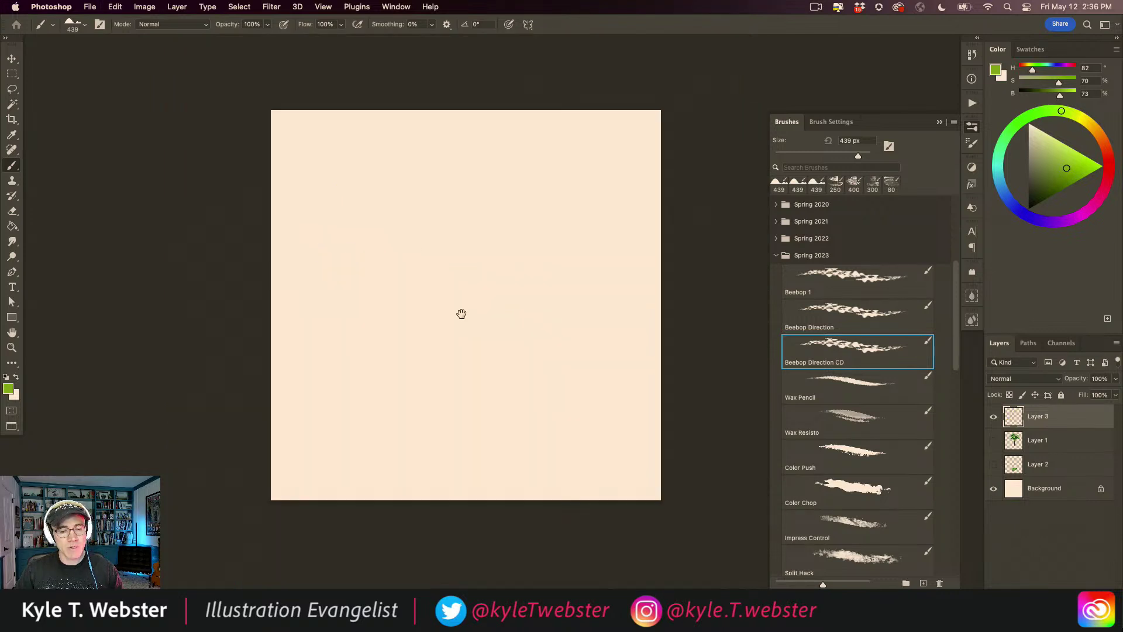
mouse_move(513, 522)
mouse_down()
mouse_move(514, 393)
mouse_move(512, 450)
mouse_move(463, 335)
mouse_move(506, 420)
mouse_move(491, 311)
mouse_move(509, 482)
mouse_move(472, 352)
mouse_move(457, 475)
mouse_move(473, 326)
mouse_move(451, 287)
mouse_move(472, 310)
mouse_move(479, 350)
mouse_move(495, 319)
mouse_move(521, 327)
mouse_move(508, 433)
mouse_move(545, 351)
mouse_move(536, 394)
mouse_move(557, 369)
mouse_move(563, 381)
mouse_move(557, 335)
mouse_move(609, 298)
mouse_move(610, 354)
mouse_move(591, 372)
mouse_move(605, 499)
mouse_move(633, 359)
mouse_move(649, 485)
mouse_move(621, 379)
mouse_move(584, 475)
mouse_move(554, 445)
mouse_move(568, 367)
mouse_move(535, 375)
mouse_move(523, 445)
mouse_move(494, 472)
mouse_move(503, 348)
mouse_move(477, 433)
mouse_move(447, 474)
mouse_move(443, 416)
mouse_move(469, 400)
mouse_move(420, 284)
mouse_move(465, 383)
mouse_move(452, 388)
mouse_move(427, 305)
mouse_move(414, 304)
mouse_move(415, 380)
mouse_move(404, 374)
mouse_move(401, 334)
mouse_move(379, 349)
mouse_move(383, 308)
mouse_move(389, 356)
mouse_move(365, 376)
mouse_move(387, 429)
mouse_move(406, 391)
mouse_move(426, 470)
mouse_move(376, 426)
mouse_move(334, 415)
mouse_move(443, 473)
mouse_move(470, 394)
mouse_move(530, 492)
mouse_move(566, 413)
mouse_move(566, 489)
mouse_move(623, 406)
mouse_move(639, 447)
mouse_move(656, 402)
mouse_up()
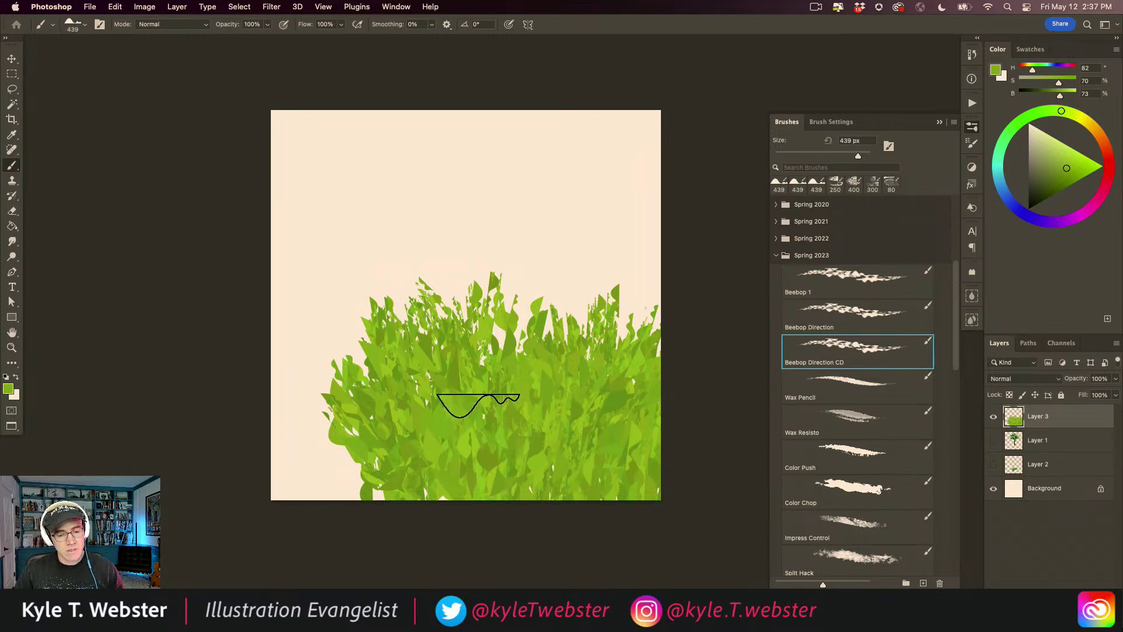
mouse_move(431, 486)
mouse_down()
mouse_move(408, 503)
mouse_move(359, 422)
mouse_move(363, 448)
mouse_move(329, 435)
mouse_move(317, 461)
mouse_move(284, 454)
mouse_move(324, 455)
mouse_move(339, 401)
mouse_move(334, 356)
mouse_move(337, 425)
mouse_move(320, 451)
mouse_move(287, 390)
mouse_move(329, 410)
mouse_move(320, 345)
mouse_move(321, 400)
mouse_move(290, 350)
mouse_move(302, 416)
mouse_move(262, 385)
mouse_move(284, 491)
mouse_up()
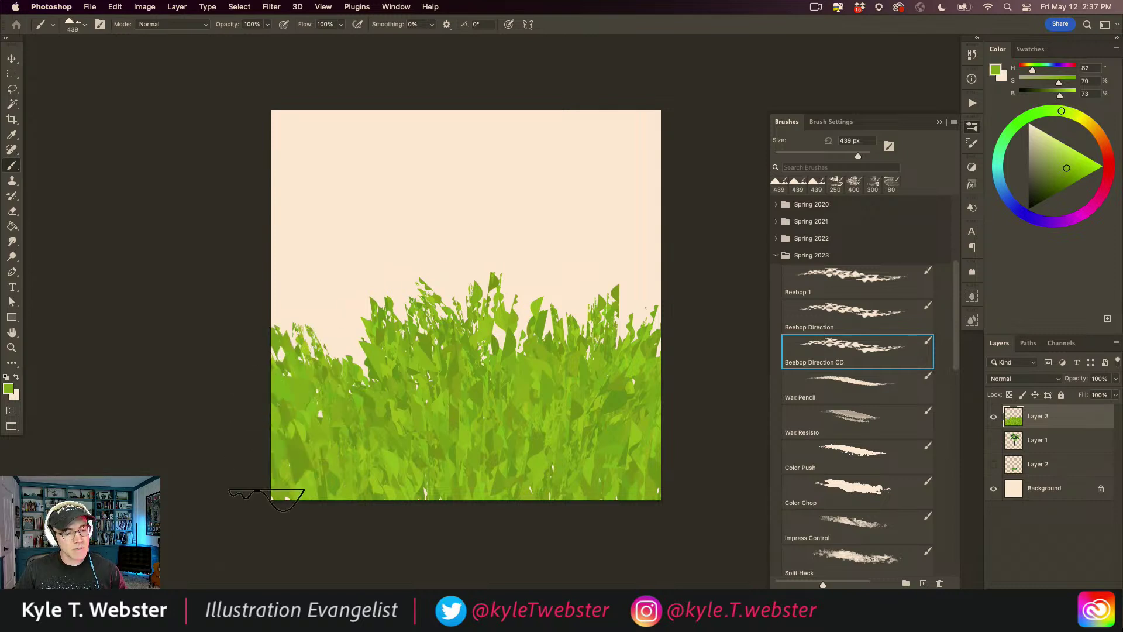
mouse_move(266, 339)
mouse_down()
mouse_move(307, 376)
mouse_move(309, 292)
mouse_move(331, 362)
mouse_move(302, 286)
mouse_move(338, 389)
mouse_move(340, 345)
mouse_move(352, 389)
mouse_move(356, 364)
mouse_move(367, 375)
mouse_move(348, 349)
mouse_move(336, 266)
mouse_move(341, 379)
mouse_move(328, 301)
mouse_move(307, 275)
mouse_move(323, 338)
mouse_move(288, 283)
mouse_move(307, 363)
mouse_move(279, 299)
mouse_up()
mouse_move(295, 338)
mouse_down()
mouse_move(321, 323)
mouse_move(376, 353)
mouse_move(396, 306)
mouse_move(403, 330)
mouse_up()
mouse_move(396, 289)
mouse_down()
mouse_move(388, 413)
mouse_move(354, 355)
mouse_move(344, 411)
mouse_move(326, 366)
mouse_move(309, 382)
mouse_move(318, 419)
mouse_move(278, 436)
mouse_move(335, 443)
mouse_move(380, 476)
mouse_move(426, 378)
mouse_move(454, 494)
mouse_move(450, 423)
mouse_move(471, 453)
mouse_move(476, 493)
mouse_move(497, 381)
mouse_move(526, 469)
mouse_move(535, 435)
mouse_move(559, 431)
mouse_move(596, 391)
mouse_move(619, 434)
mouse_move(663, 358)
mouse_move(624, 399)
mouse_move(657, 288)
mouse_move(622, 353)
mouse_move(649, 264)
mouse_move(676, 257)
mouse_up()
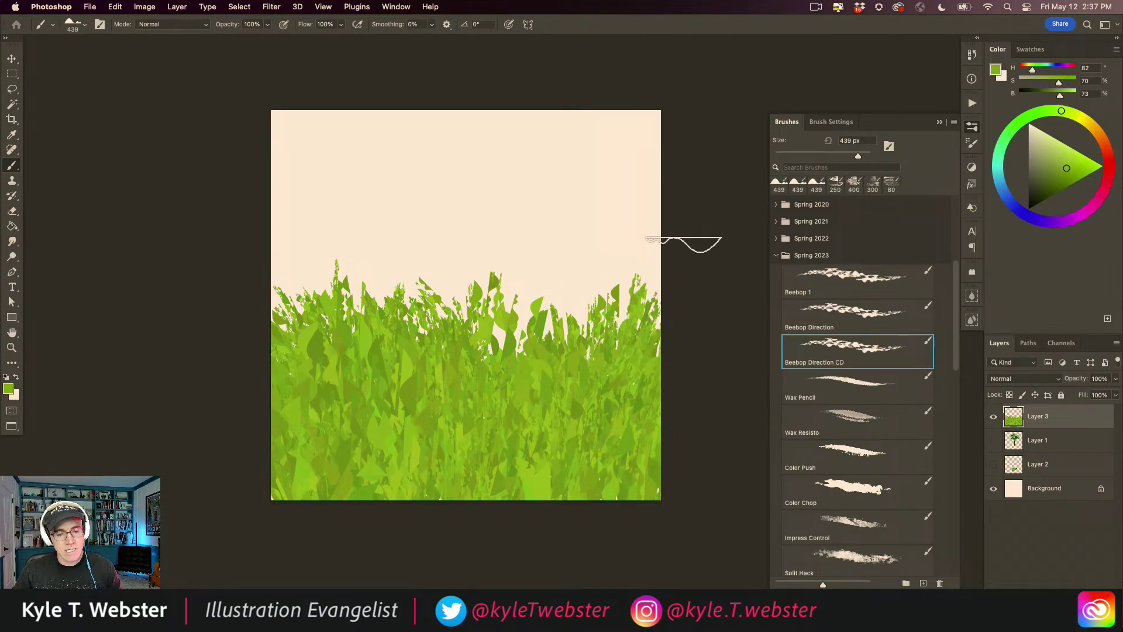
Layer more grass blades over the meadow and its side edges, changing the green to H 87, S 73, B 67.
mouse_move(499, 381)
mouse_down()
mouse_move(491, 328)
mouse_move(466, 423)
mouse_move(420, 384)
mouse_move(397, 472)
mouse_move(369, 386)
mouse_move(334, 396)
mouse_move(303, 458)
mouse_move(272, 441)
mouse_move(270, 398)
mouse_move(330, 449)
mouse_move(319, 399)
mouse_up()
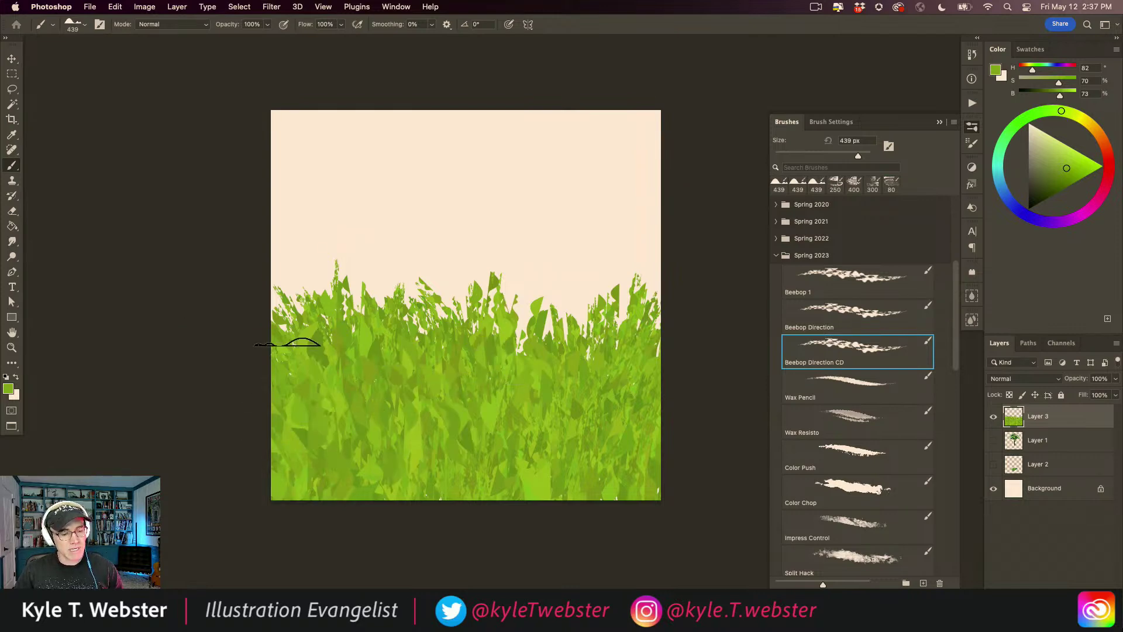
drag(532, 462, 646, 490)
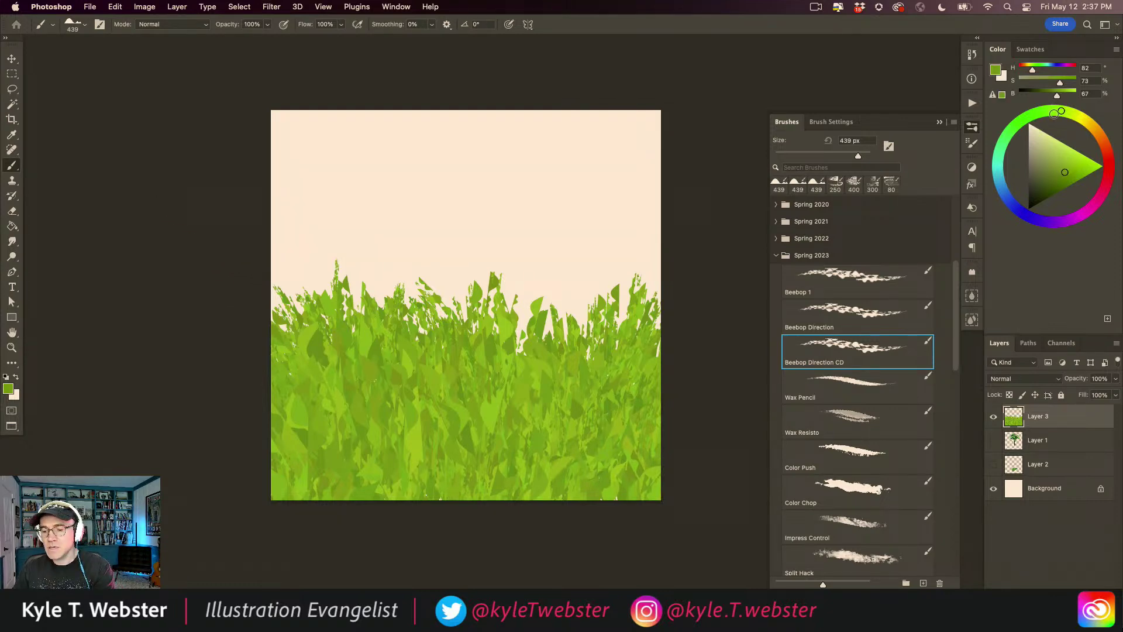
mouse_move(524, 532)
mouse_down()
mouse_move(535, 388)
mouse_move(558, 418)
mouse_move(593, 355)
mouse_move(616, 389)
mouse_move(594, 484)
mouse_move(622, 480)
mouse_move(639, 465)
mouse_move(524, 455)
mouse_move(477, 392)
mouse_move(476, 349)
mouse_move(454, 397)
mouse_move(452, 472)
mouse_move(415, 468)
mouse_move(398, 331)
mouse_move(376, 368)
mouse_move(356, 350)
mouse_move(360, 448)
mouse_move(375, 406)
mouse_move(389, 444)
mouse_move(400, 350)
mouse_move(390, 408)
mouse_move(356, 332)
mouse_move(323, 367)
mouse_move(301, 282)
mouse_up()
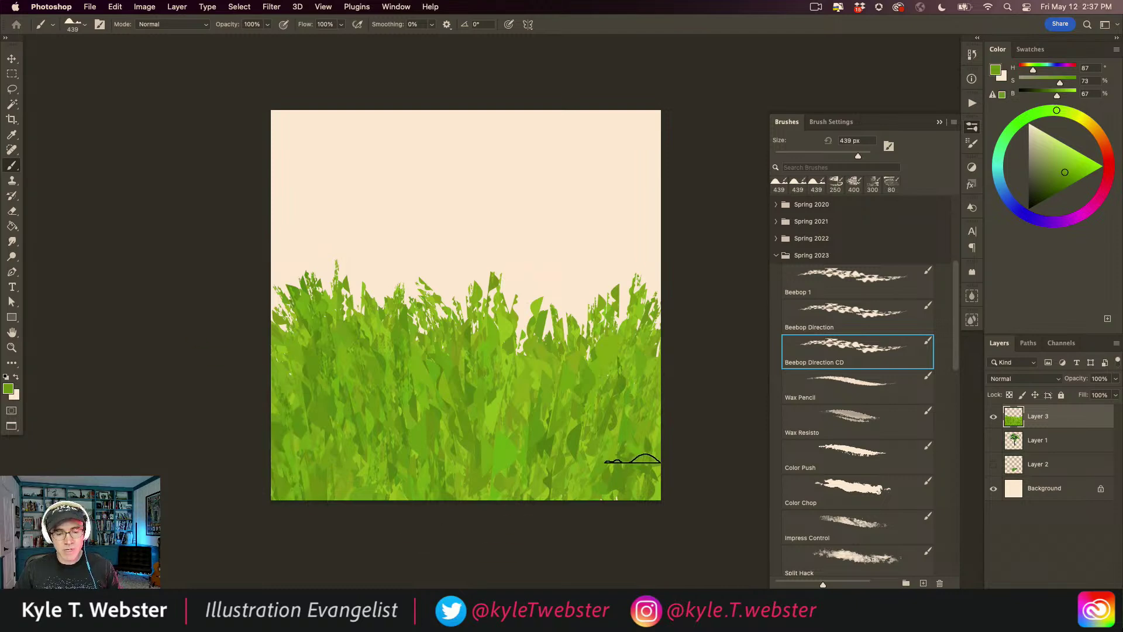
drag(640, 378, 655, 311)
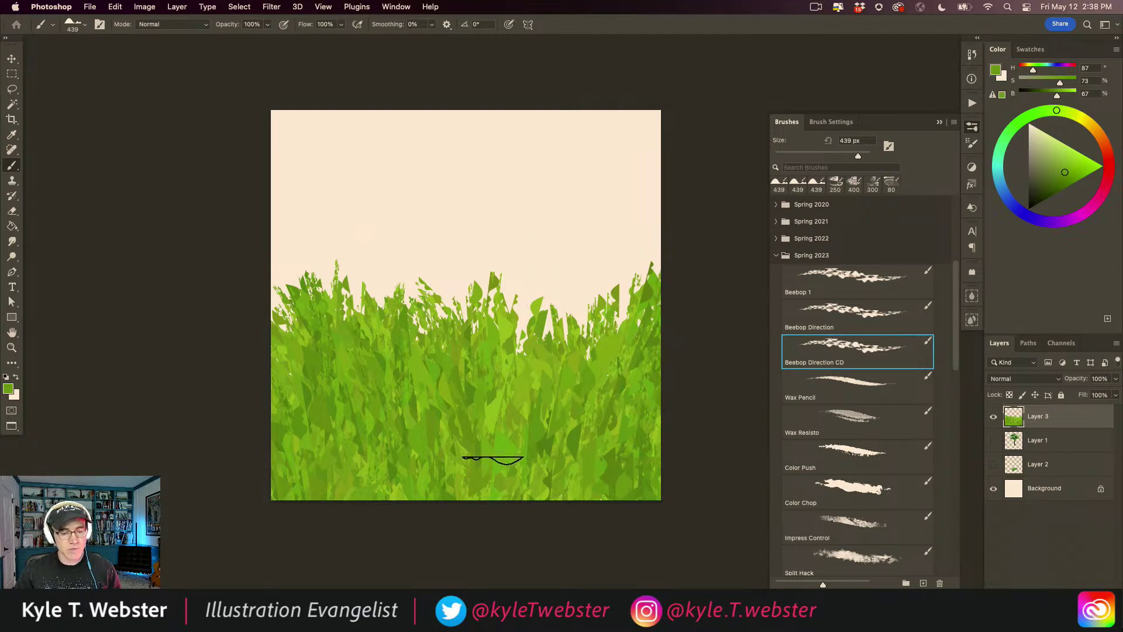
Examine the overlapping leaf shapes and the color variation in the grass up close.
super+click(501, 420)
drag(216, 460, 466, 446)
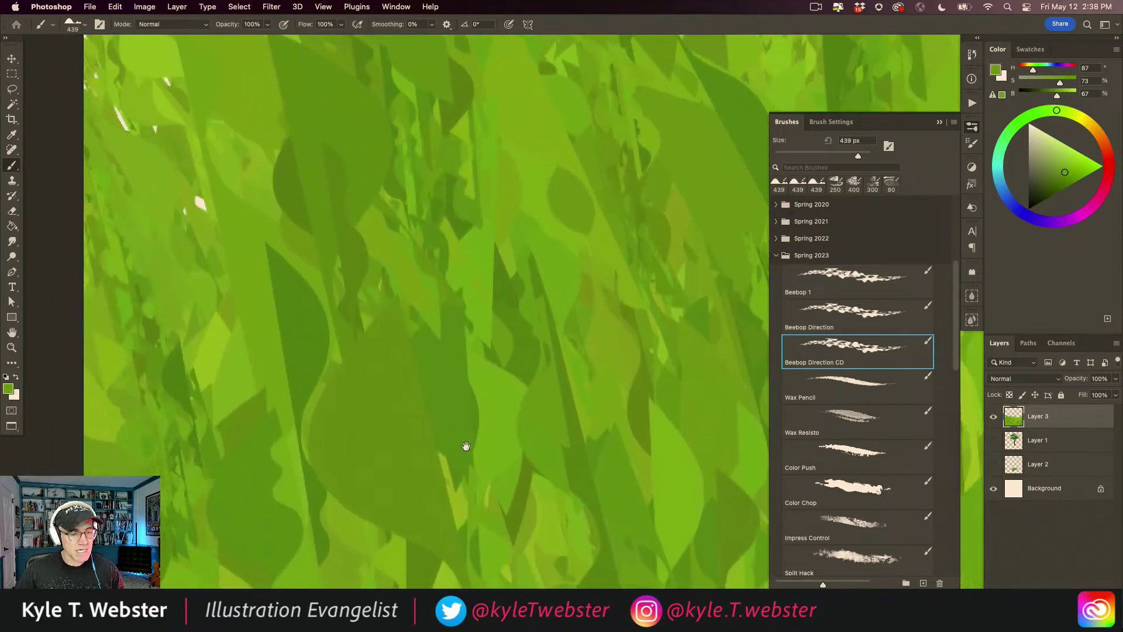
alt+super+click(457, 445)
drag(646, 472, 374, 488)
alt+super+click(392, 445)
alt+super+click(376, 458)
drag(364, 416, 376, 407)
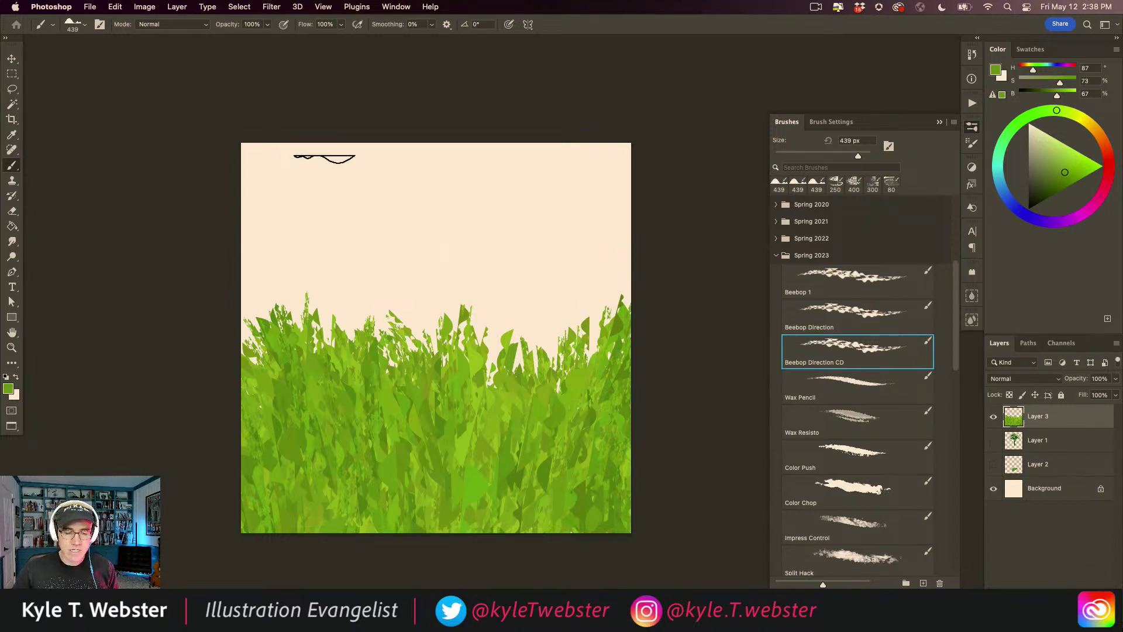
Draw one large and one small butterfly outline above the grass with the Wax Pencil in dark green (H 87, S 48, B 20).
click(838, 378)
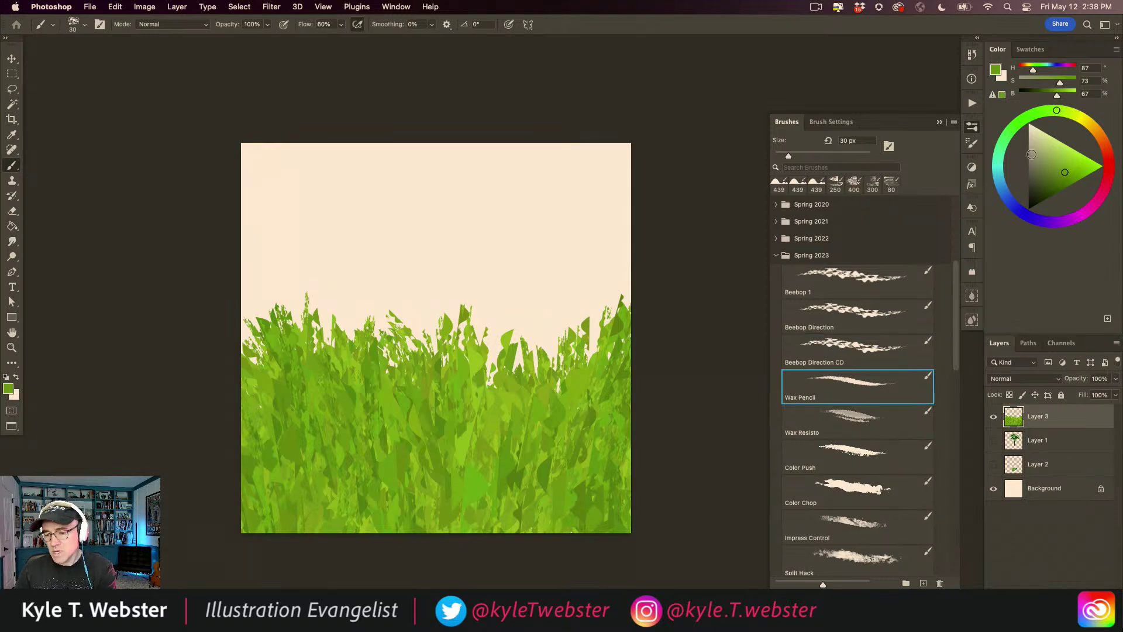
click(1039, 193)
click(419, 295)
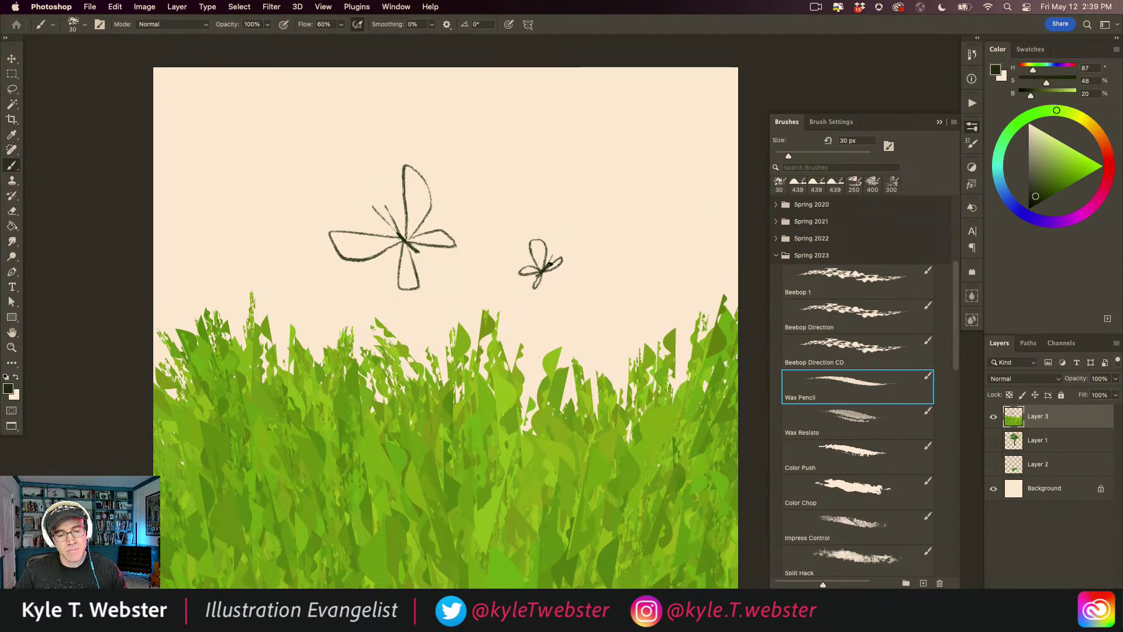
drag(333, 353, 327, 327)
Select the Wax Resisto brush and set the foreground color to crimson (H 342, S 68, B 89).
click(843, 418)
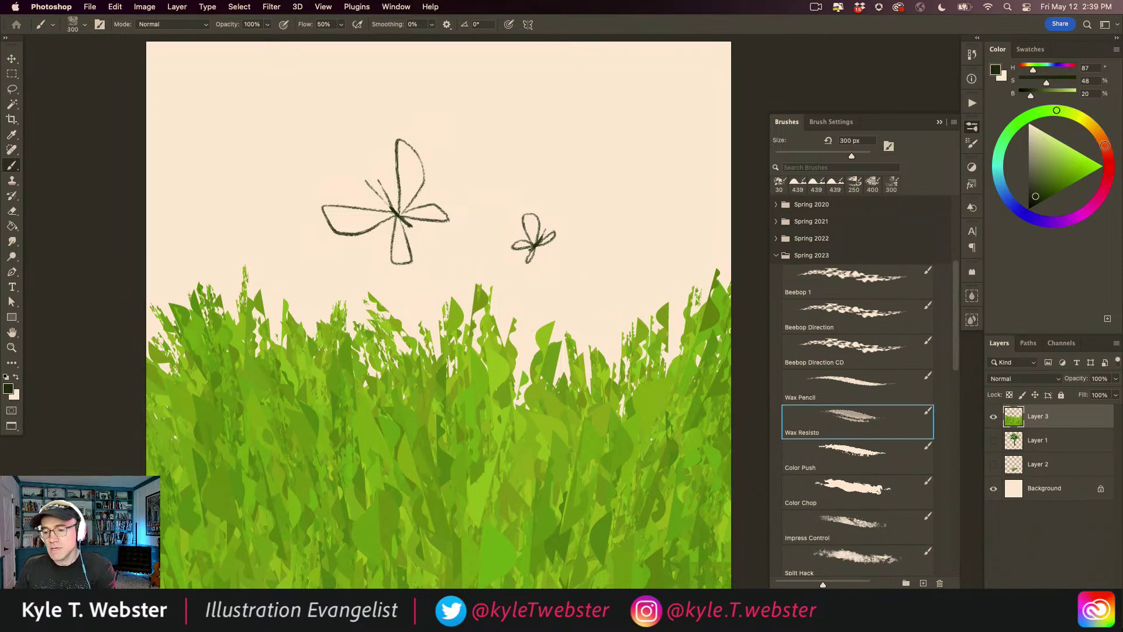
click(1095, 203)
click(1074, 163)
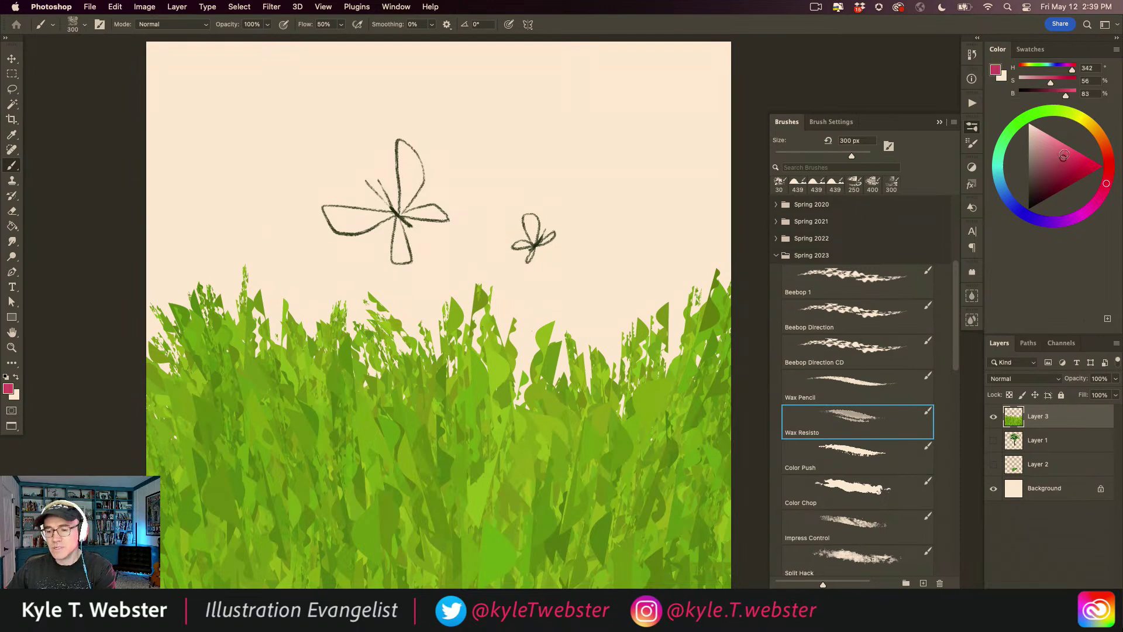
click(1073, 157)
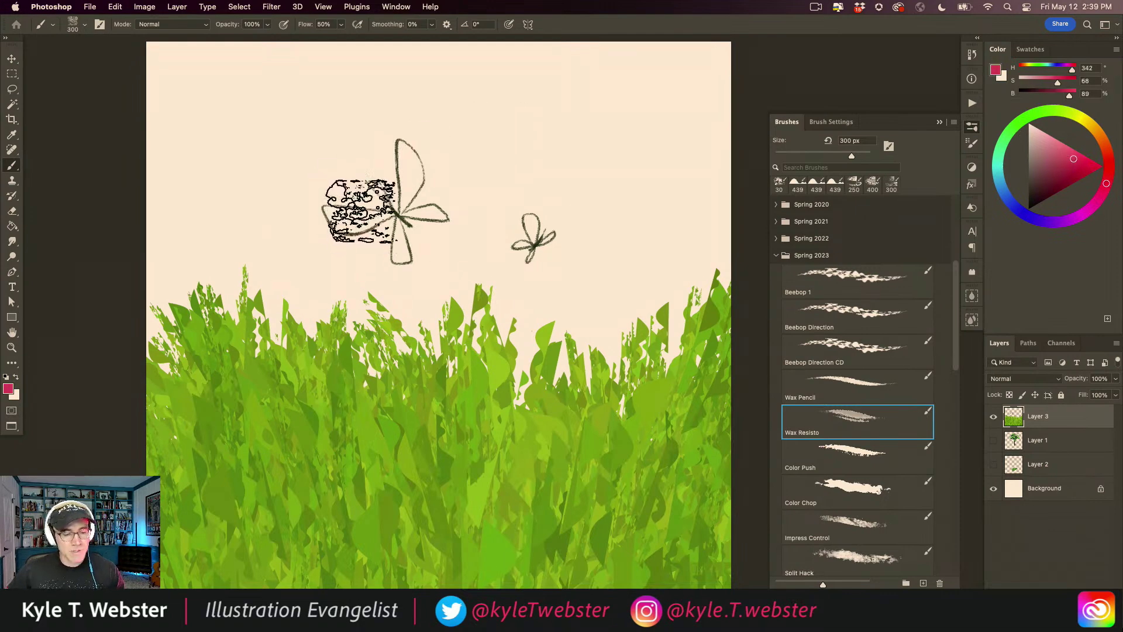
Try broad overlapping crimson Wax Resisto strokes across the sky around the butterflies, and undo them.
mouse_move(316, 200)
mouse_down()
mouse_move(287, 211)
mouse_move(271, 201)
mouse_move(293, 213)
mouse_move(233, 150)
mouse_move(246, 120)
mouse_up()
key(super+z)
key(super+z)
key(super+z)
key(super+z)
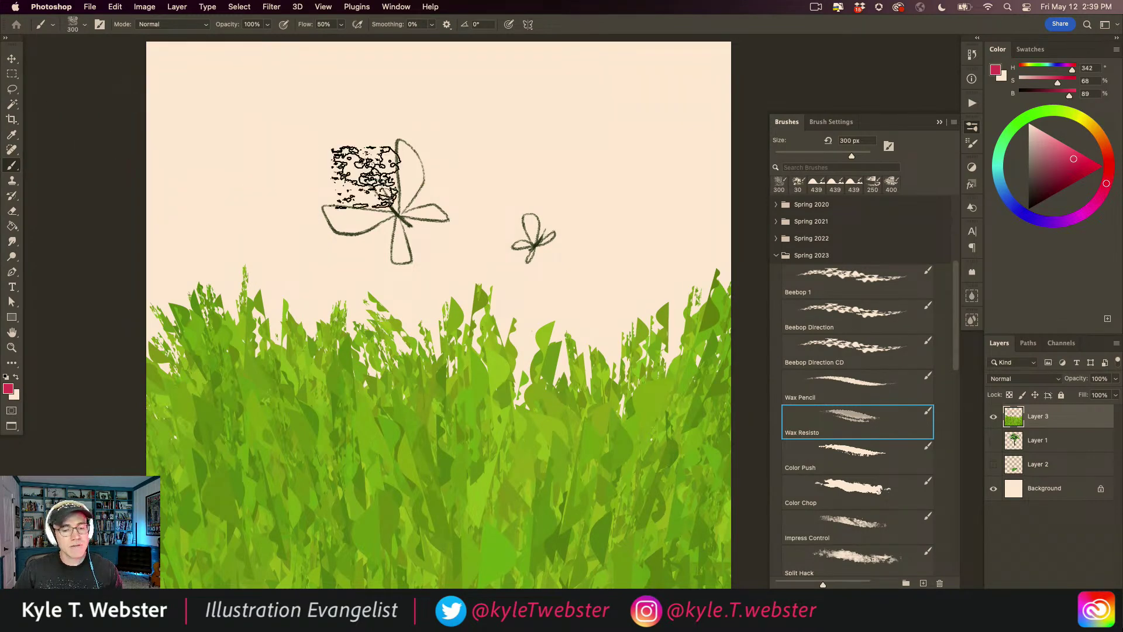
mouse_move(620, 137)
mouse_down()
mouse_move(602, 163)
mouse_move(594, 143)
mouse_move(647, 105)
mouse_move(684, 99)
mouse_move(708, 114)
mouse_move(723, 94)
mouse_move(631, 100)
mouse_move(508, 81)
mouse_move(514, 138)
mouse_move(519, 50)
mouse_move(413, 63)
mouse_move(433, 111)
mouse_move(381, 76)
mouse_move(280, 76)
mouse_move(251, 123)
mouse_move(257, 185)
mouse_move(211, 193)
mouse_up()
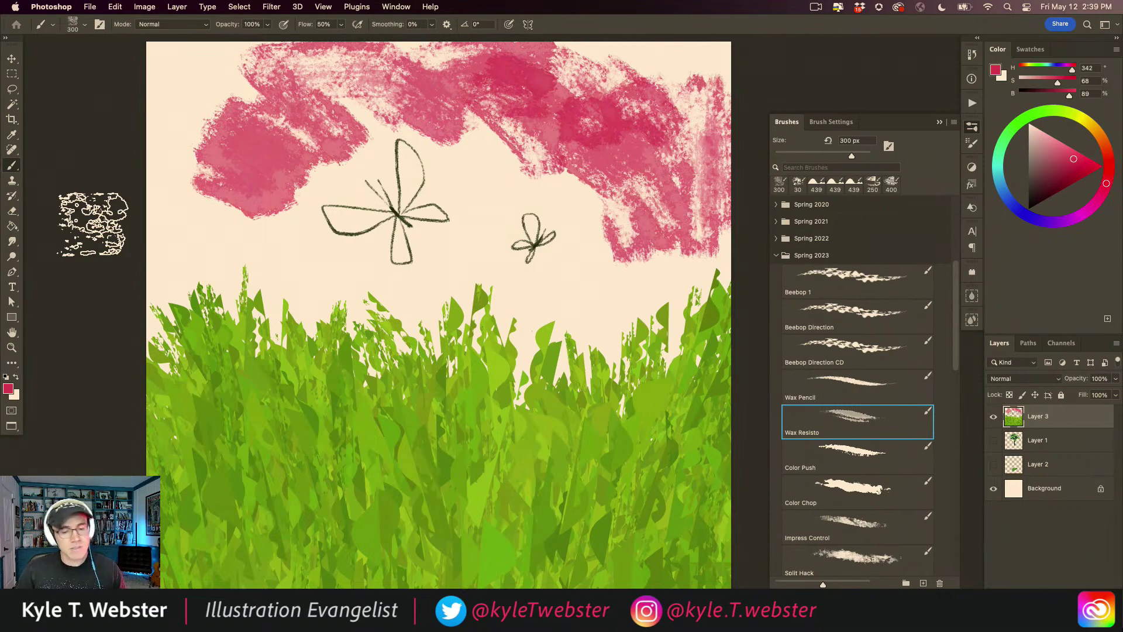
key(super+z)
key(super+z)
key(super+z)
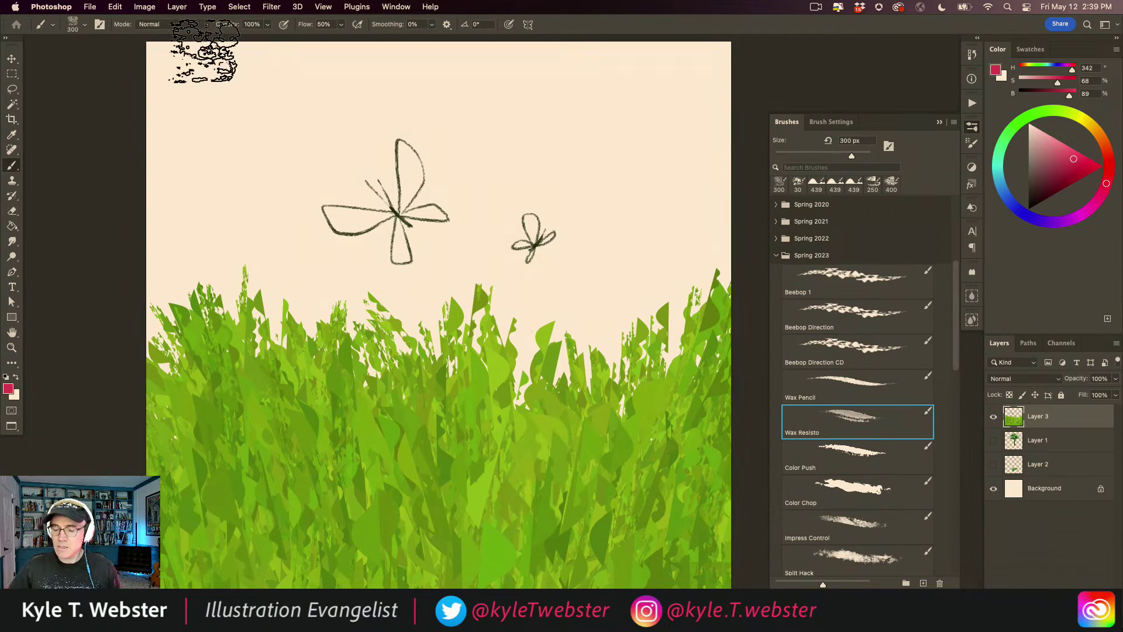
Create a new layer directly beneath the grass layer and set the foreground color to pink (H 326, S 37, B 96).
click(1013, 438)
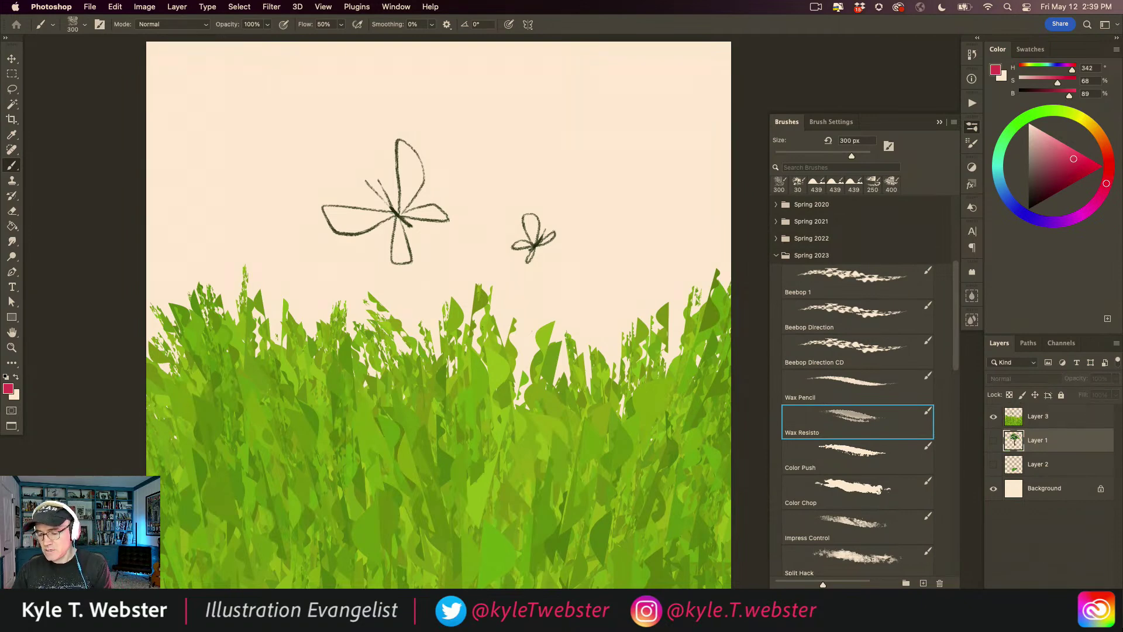
key(super+shift+alt+n)
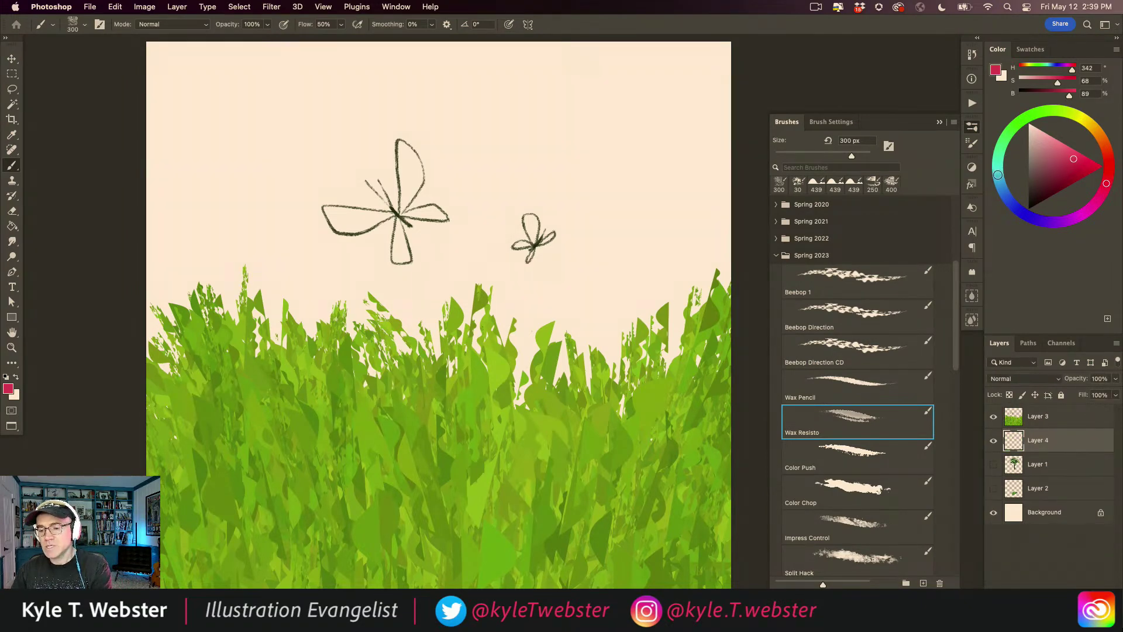
click(998, 174)
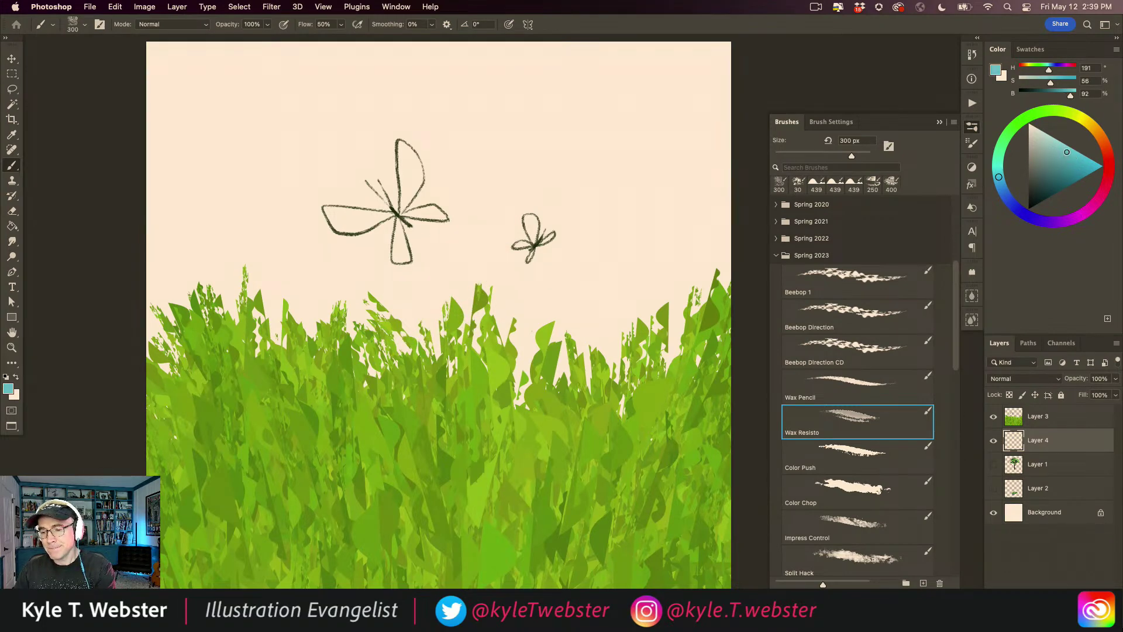
click(1100, 198)
click(1055, 141)
Fill the sky behind the butterflies and grass with overlapping pink Wax Resisto strokes.
mouse_move(423, 271)
mouse_down()
mouse_move(416, 322)
mouse_move(447, 340)
mouse_move(405, 302)
mouse_move(357, 327)
mouse_move(296, 295)
mouse_move(324, 287)
mouse_move(413, 185)
mouse_move(448, 210)
mouse_move(378, 182)
mouse_move(308, 189)
mouse_move(222, 259)
mouse_move(234, 316)
mouse_move(156, 322)
mouse_move(206, 214)
mouse_move(218, 123)
mouse_move(165, 220)
mouse_move(180, 141)
mouse_move(230, 104)
mouse_move(274, 153)
mouse_move(313, 143)
mouse_move(331, 74)
mouse_move(359, 55)
mouse_move(403, 63)
mouse_move(449, 99)
mouse_move(468, 149)
mouse_move(466, 274)
mouse_move(414, 214)
mouse_move(546, 285)
mouse_move(563, 315)
mouse_move(552, 391)
mouse_move(618, 279)
mouse_move(645, 260)
mouse_move(703, 251)
mouse_move(653, 277)
mouse_move(652, 244)
mouse_move(719, 207)
mouse_move(743, 239)
mouse_move(717, 156)
mouse_move(594, 186)
mouse_move(626, 186)
mouse_move(562, 100)
mouse_move(548, 223)
mouse_move(520, 96)
mouse_move(509, 183)
mouse_move(525, 79)
mouse_move(544, 74)
mouse_move(585, 120)
mouse_move(635, 104)
mouse_move(686, 107)
mouse_move(696, 71)
mouse_up()
mouse_move(434, 58)
mouse_down()
mouse_move(431, 149)
mouse_move(320, 137)
mouse_move(272, 174)
mouse_move(274, 119)
mouse_move(345, 59)
mouse_move(206, 62)
mouse_move(219, 130)
mouse_move(169, 49)
mouse_move(173, 181)
mouse_move(215, 187)
mouse_move(225, 213)
mouse_move(185, 234)
mouse_move(268, 218)
mouse_up()
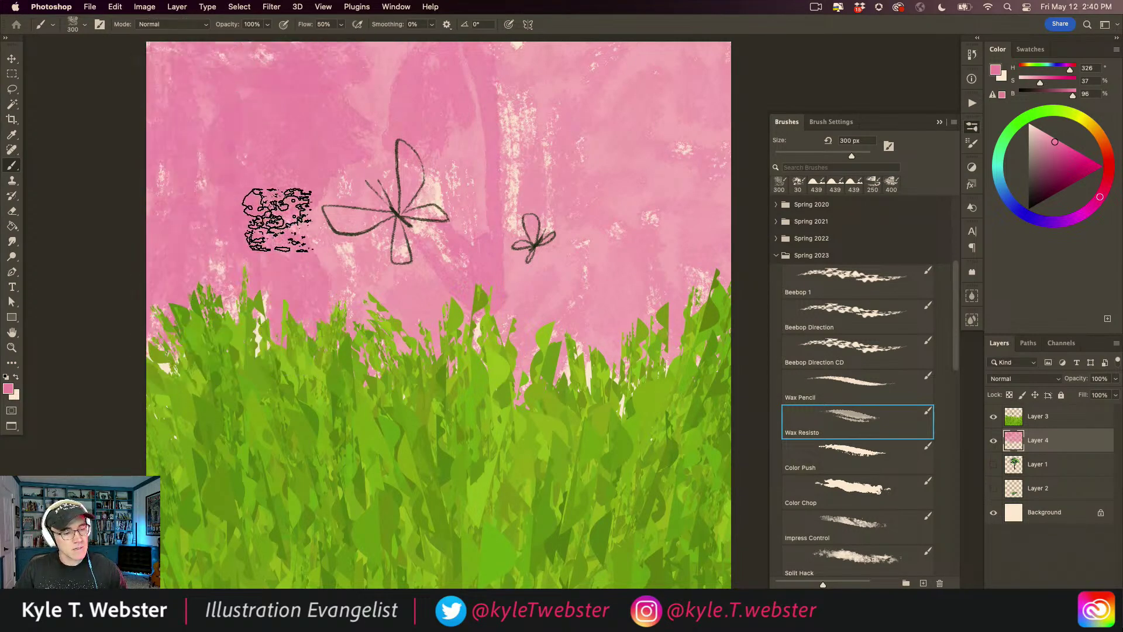
mouse_move(591, 269)
mouse_down()
mouse_move(563, 209)
mouse_move(561, 159)
mouse_move(533, 245)
mouse_move(588, 160)
mouse_move(659, 152)
mouse_move(679, 210)
mouse_move(677, 305)
mouse_move(677, 143)
mouse_move(719, 202)
mouse_move(718, 56)
mouse_move(527, 97)
mouse_up()
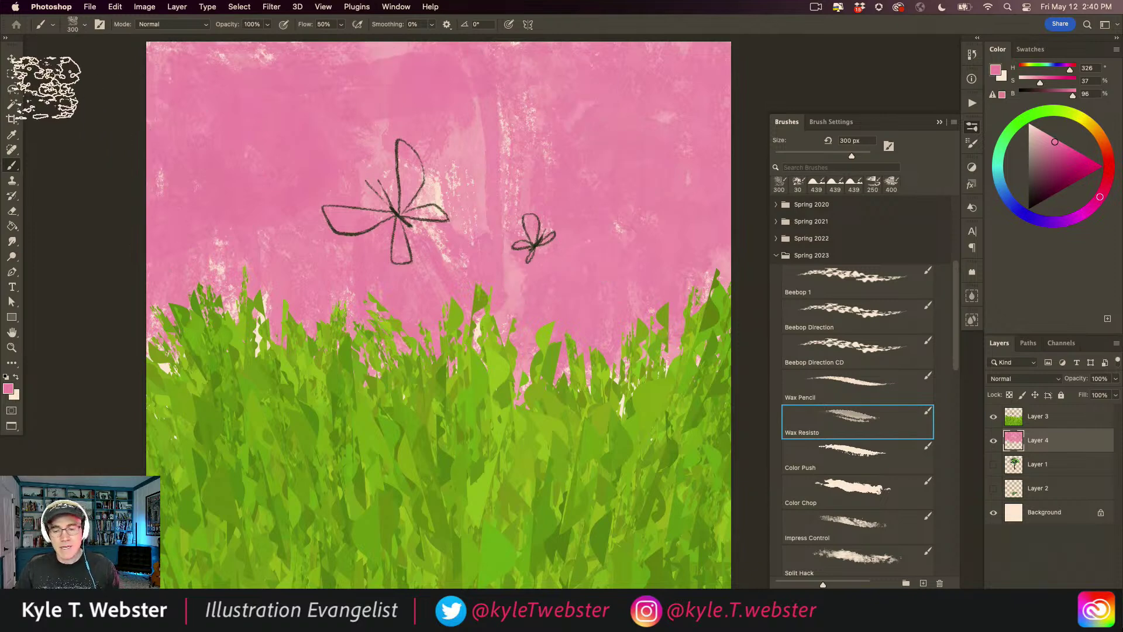
Fill both butterflies' wings with blue (H 210, S 60, B 93) Wax Resisto strokes, reducing the brush to 175 and 100 px.
click(1005, 194)
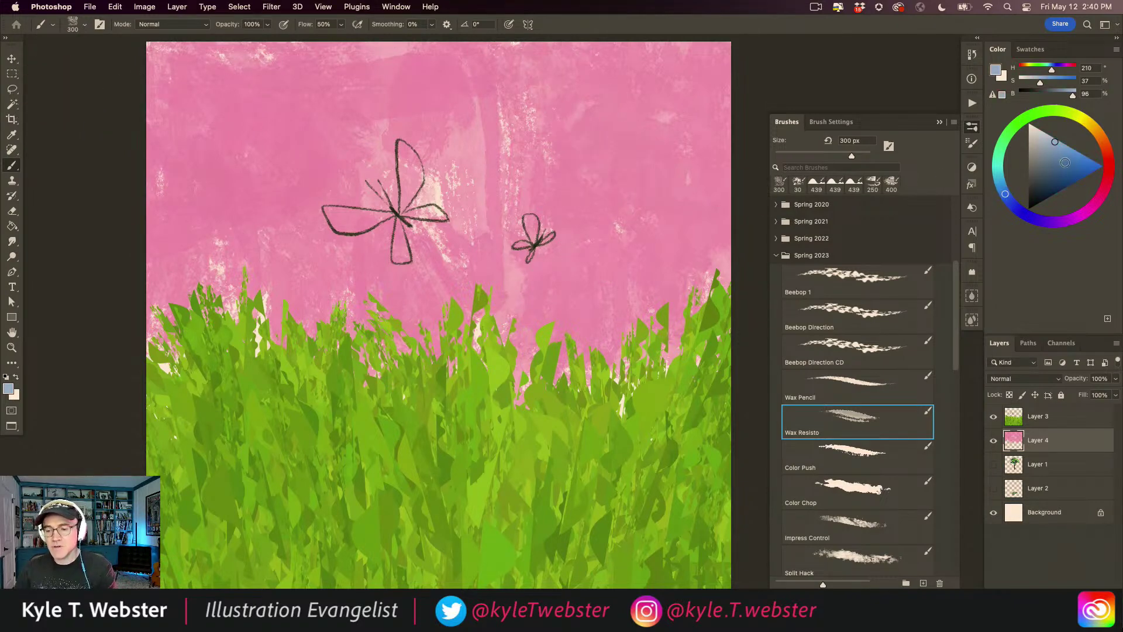
key(bracketleft)
key(bracketleft)
key(bracketleft)
key(bracketleft)
key(bracketleft)
key(bracketleft)
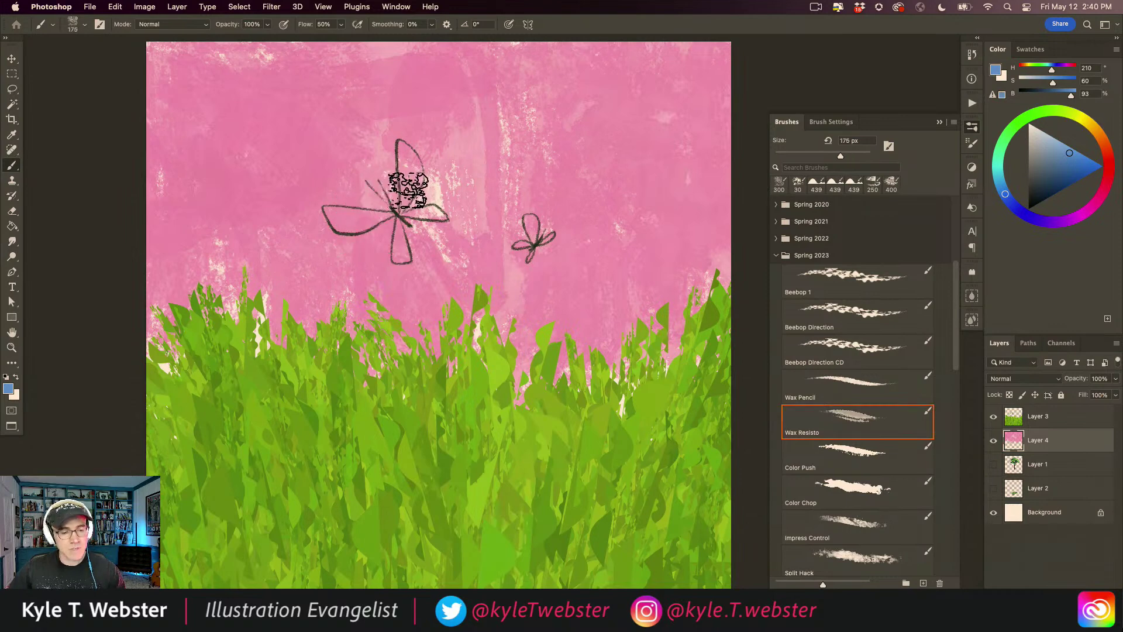
mouse_move(406, 203)
mouse_down()
mouse_move(405, 156)
mouse_move(408, 173)
mouse_up()
mouse_move(374, 228)
mouse_down()
mouse_move(371, 216)
mouse_move(327, 211)
mouse_up()
drag(406, 208, 436, 215)
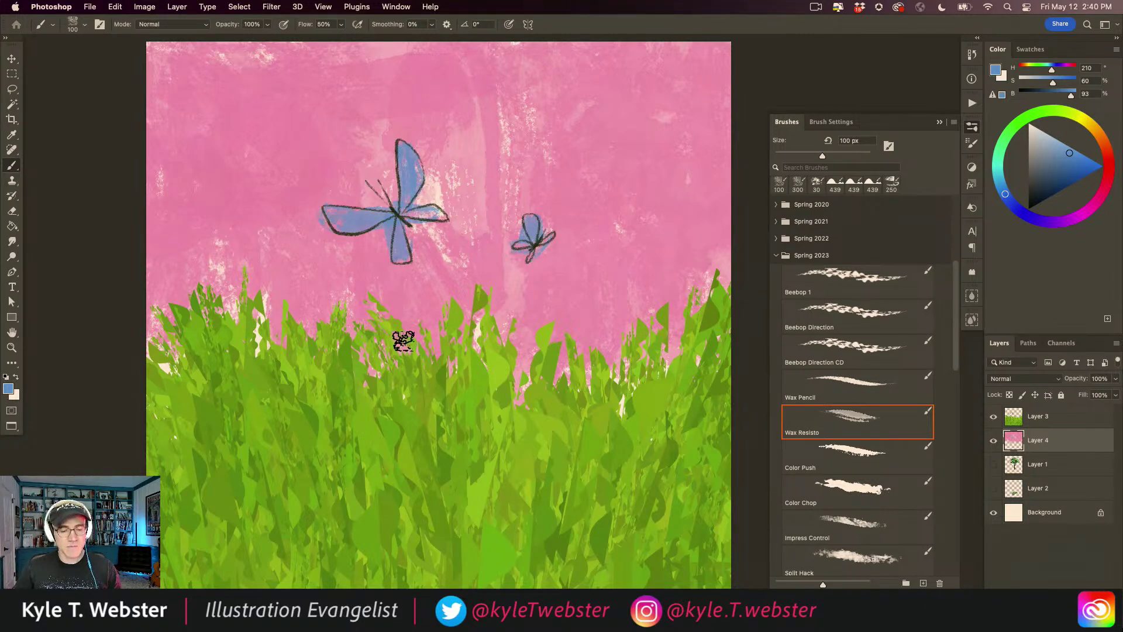
Paint broad pale cloud strokes (H 210, S 5, B 100) across the pink sky with the 500 px Wax Resisto brush.
alt+click(387, 355)
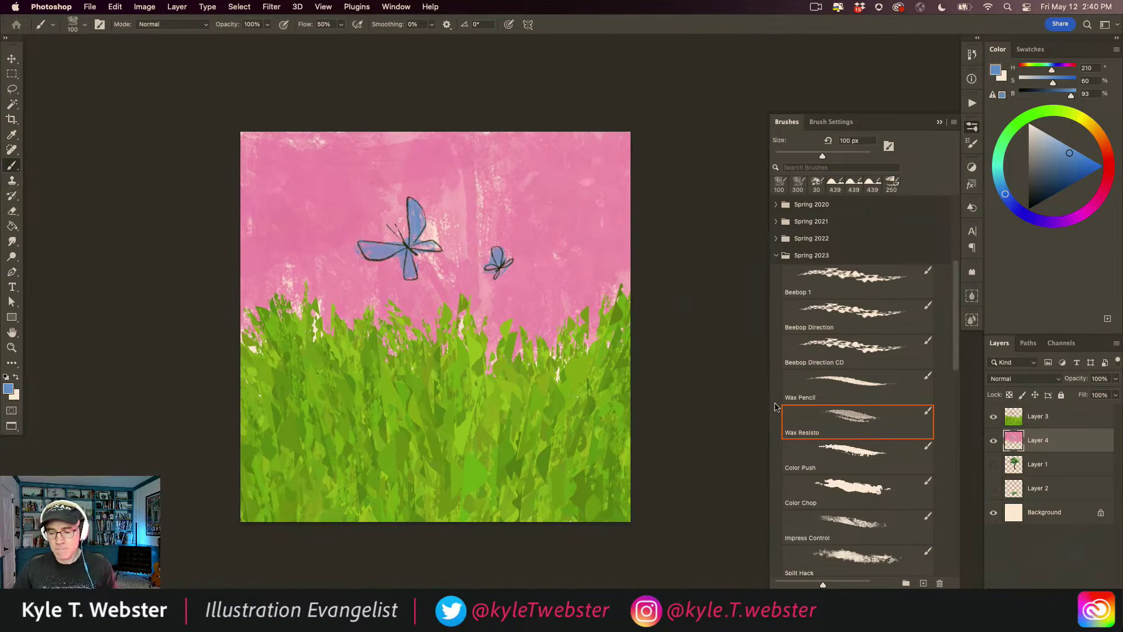
click(1032, 120)
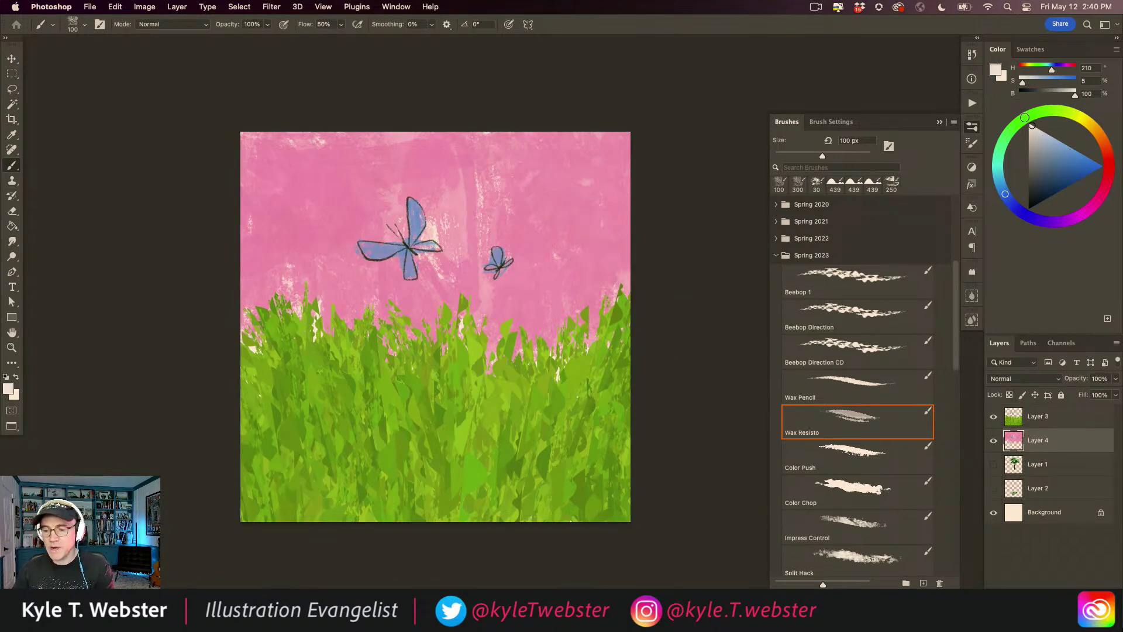
key(])
key(])
key(])
key(])
key(])
key(])
mouse_move(622, 181)
mouse_down()
mouse_move(591, 193)
mouse_move(568, 153)
mouse_move(543, 162)
mouse_move(524, 199)
mouse_move(481, 214)
mouse_move(442, 261)
mouse_move(463, 211)
mouse_move(326, 200)
mouse_move(277, 222)
mouse_move(307, 228)
mouse_move(257, 192)
mouse_move(283, 146)
mouse_move(334, 174)
mouse_move(385, 177)
mouse_move(369, 135)
mouse_move(402, 176)
mouse_move(382, 187)
mouse_move(432, 187)
mouse_move(444, 199)
mouse_move(365, 136)
mouse_move(327, 126)
mouse_move(305, 152)
mouse_move(313, 223)
mouse_move(274, 288)
mouse_move(362, 305)
mouse_move(464, 265)
mouse_move(433, 338)
mouse_move(483, 336)
mouse_move(620, 249)
mouse_up()
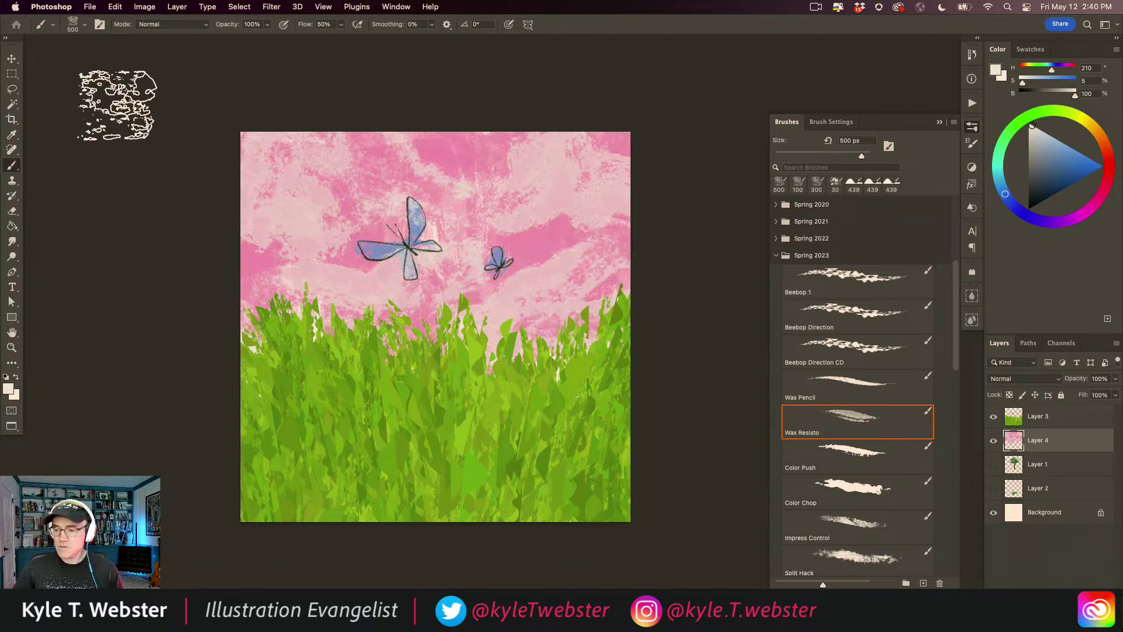
Layer pink-violet (H 296, S 34, B 96) and muted purple (H 296, S 31, B 80) strokes over parts of the sky.
alt+click(544, 245)
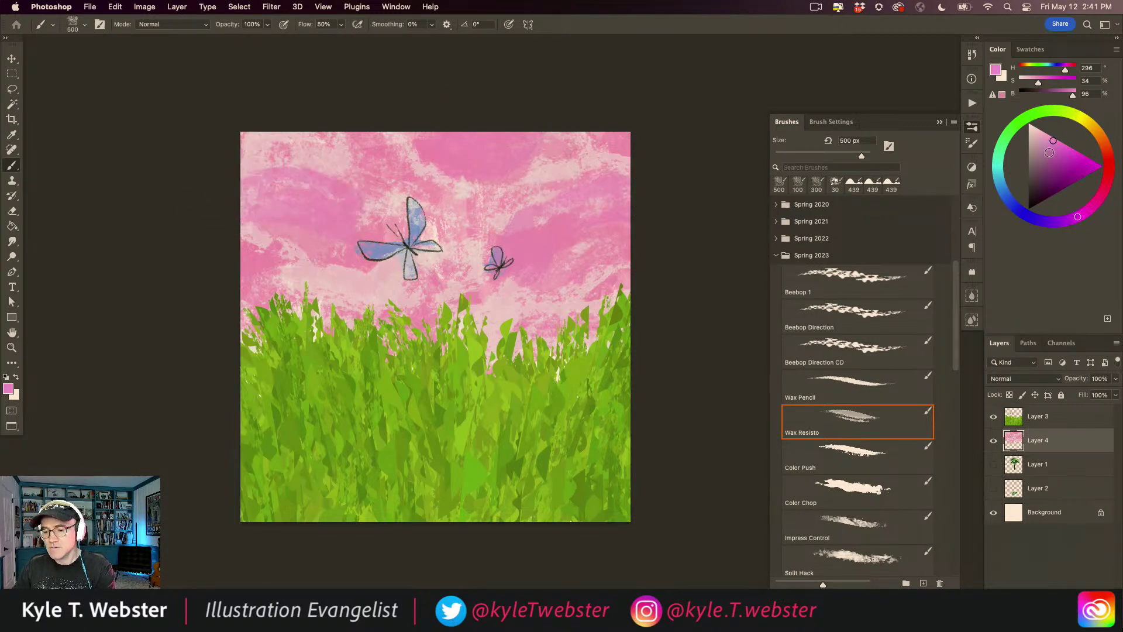
mouse_move(555, 250)
mouse_down()
mouse_move(612, 247)
mouse_move(601, 221)
mouse_move(622, 177)
mouse_move(621, 139)
mouse_move(576, 126)
mouse_move(523, 132)
mouse_move(532, 143)
mouse_move(511, 160)
mouse_move(455, 140)
mouse_move(590, 128)
mouse_move(388, 126)
mouse_up()
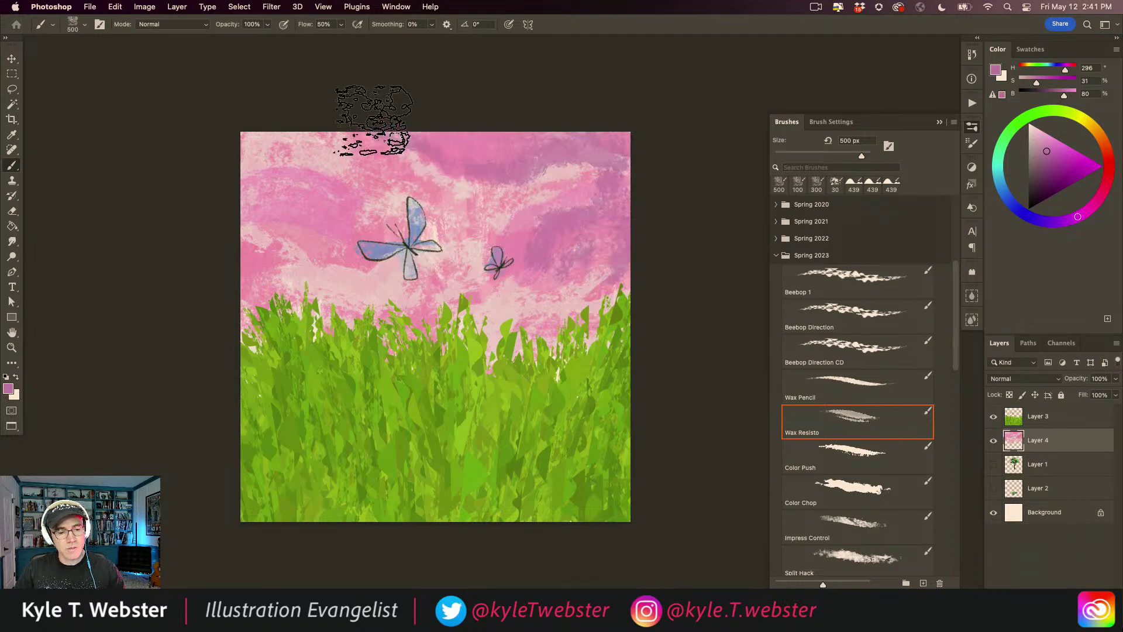
mouse_move(291, 138)
mouse_down()
mouse_move(308, 203)
mouse_move(236, 196)
mouse_move(260, 187)
mouse_move(302, 199)
mouse_move(321, 125)
mouse_up()
Darken the grass on its own layer with broad, muted green Wax Resisto strokes, densest along the base of the meadow.
drag(737, 418, 743, 395)
click(1013, 416)
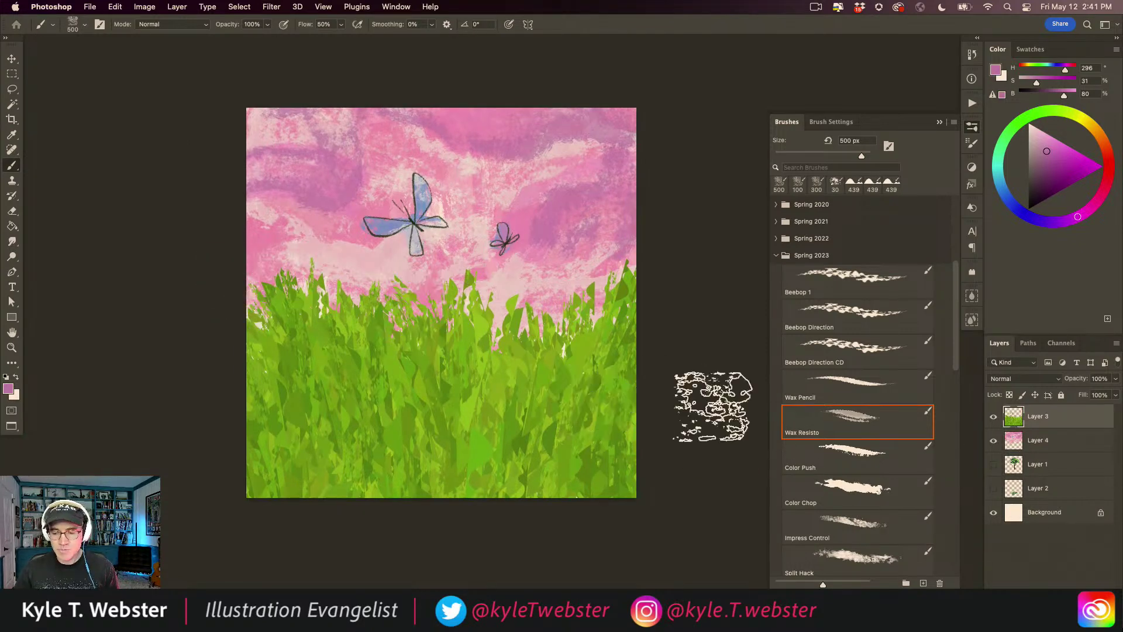
alt+click(598, 382)
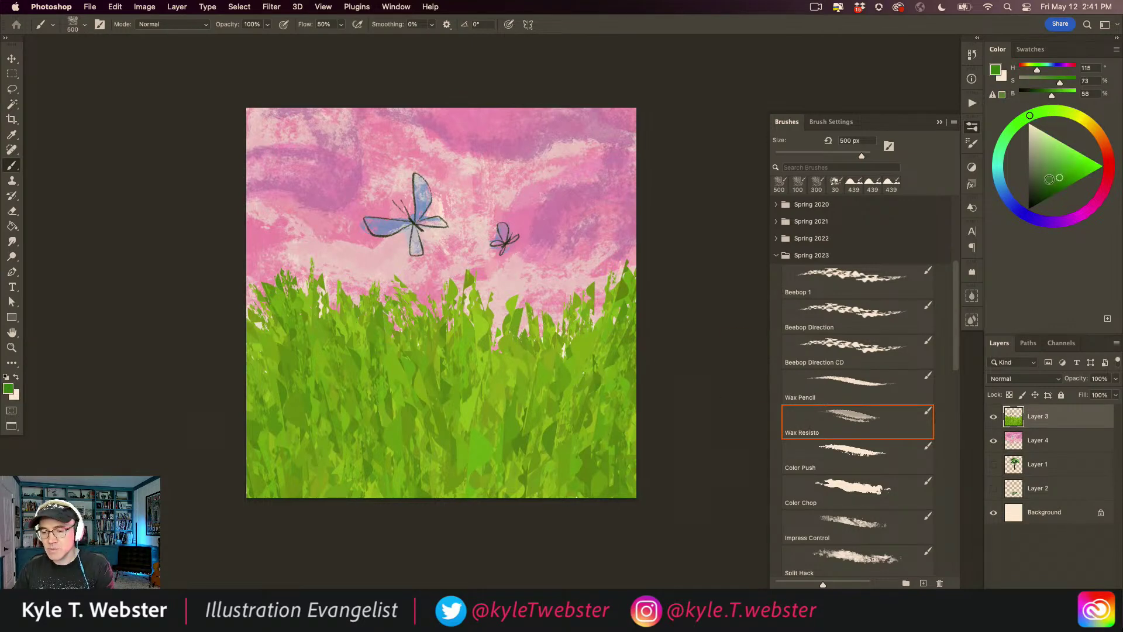
click(1049, 174)
mouse_move(559, 485)
mouse_down()
mouse_move(575, 387)
mouse_move(588, 453)
mouse_move(625, 376)
mouse_move(613, 485)
mouse_move(497, 454)
mouse_move(533, 389)
mouse_move(513, 341)
mouse_move(461, 353)
mouse_move(469, 457)
mouse_move(441, 466)
mouse_move(443, 349)
mouse_move(456, 335)
mouse_move(410, 344)
mouse_move(419, 387)
mouse_move(391, 368)
mouse_move(386, 327)
mouse_move(388, 357)
mouse_move(342, 350)
mouse_move(363, 338)
mouse_move(330, 337)
mouse_move(329, 480)
mouse_up()
mouse_move(291, 446)
mouse_down()
mouse_move(264, 396)
mouse_move(293, 351)
mouse_move(296, 318)
mouse_move(283, 370)
mouse_move(358, 351)
mouse_move(421, 464)
mouse_move(512, 323)
mouse_move(557, 381)
mouse_move(629, 301)
mouse_move(584, 471)
mouse_move(557, 418)
mouse_up()
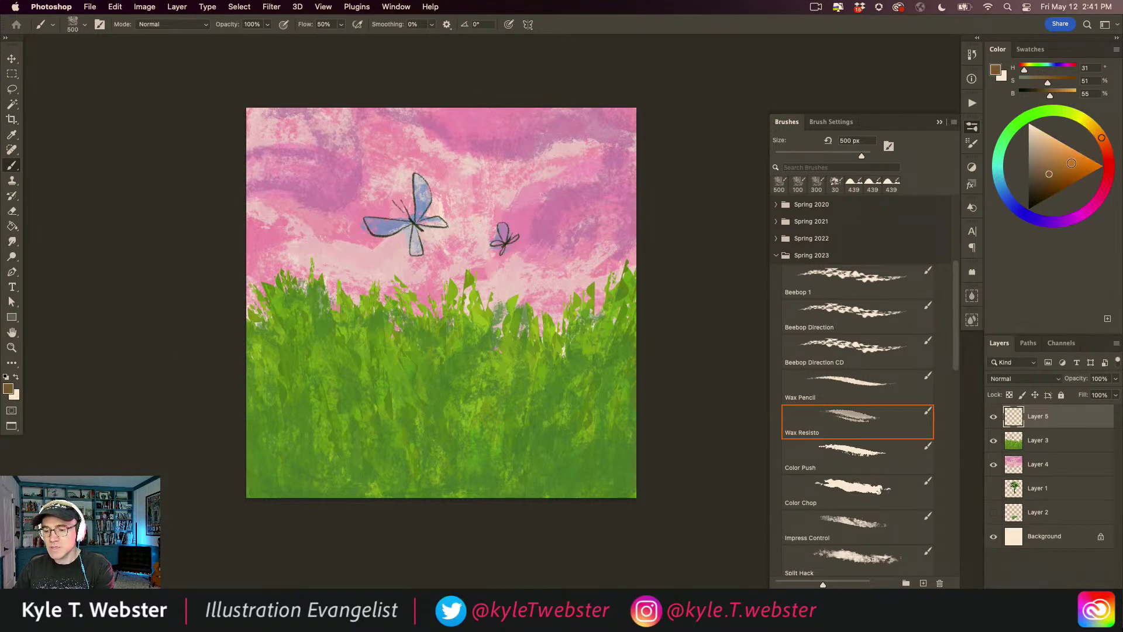
Cover the whole scene with orange (H 31, S 75, B 87) strokes on the top layer and set its blend mode to Hard Light.
mouse_move(609, 121)
mouse_down()
mouse_move(562, 121)
mouse_move(502, 149)
mouse_move(526, 166)
mouse_move(493, 193)
mouse_move(448, 202)
mouse_move(370, 172)
mouse_move(323, 188)
mouse_move(261, 134)
mouse_move(288, 228)
mouse_move(441, 304)
mouse_move(479, 233)
mouse_move(587, 269)
mouse_move(626, 241)
mouse_move(575, 324)
mouse_move(531, 359)
mouse_move(479, 375)
mouse_move(429, 356)
mouse_move(360, 296)
mouse_move(439, 323)
mouse_move(313, 315)
mouse_move(273, 344)
mouse_move(236, 118)
mouse_move(274, 424)
mouse_move(259, 487)
mouse_move(286, 324)
mouse_move(341, 485)
mouse_move(372, 451)
mouse_move(397, 479)
mouse_move(472, 348)
mouse_move(501, 409)
mouse_move(607, 469)
mouse_move(614, 499)
mouse_move(458, 455)
mouse_move(579, 315)
mouse_move(488, 345)
mouse_move(593, 352)
mouse_move(491, 460)
mouse_move(337, 480)
mouse_move(545, 493)
mouse_move(316, 390)
mouse_move(357, 321)
mouse_move(342, 395)
mouse_move(418, 408)
mouse_move(519, 371)
mouse_move(376, 432)
mouse_up()
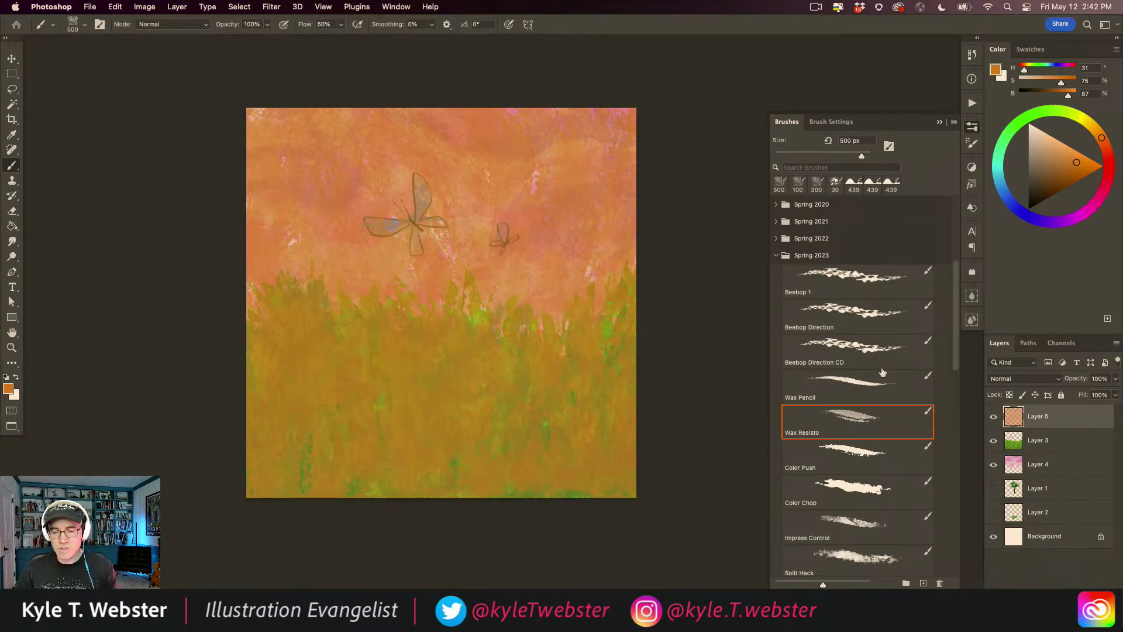
click(1000, 379)
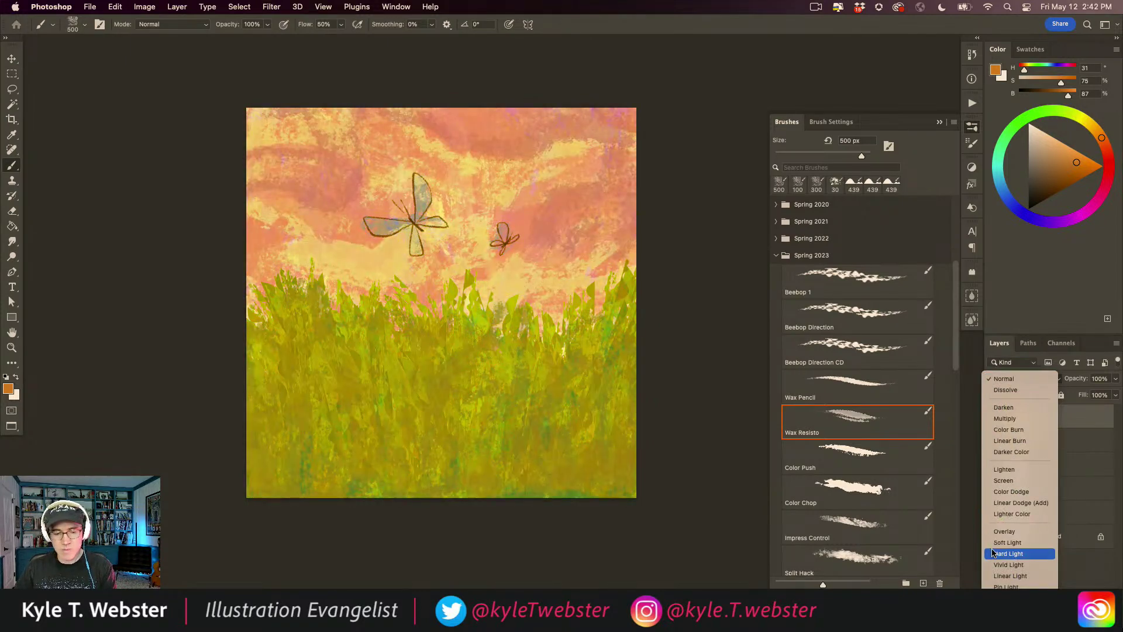
click(992, 553)
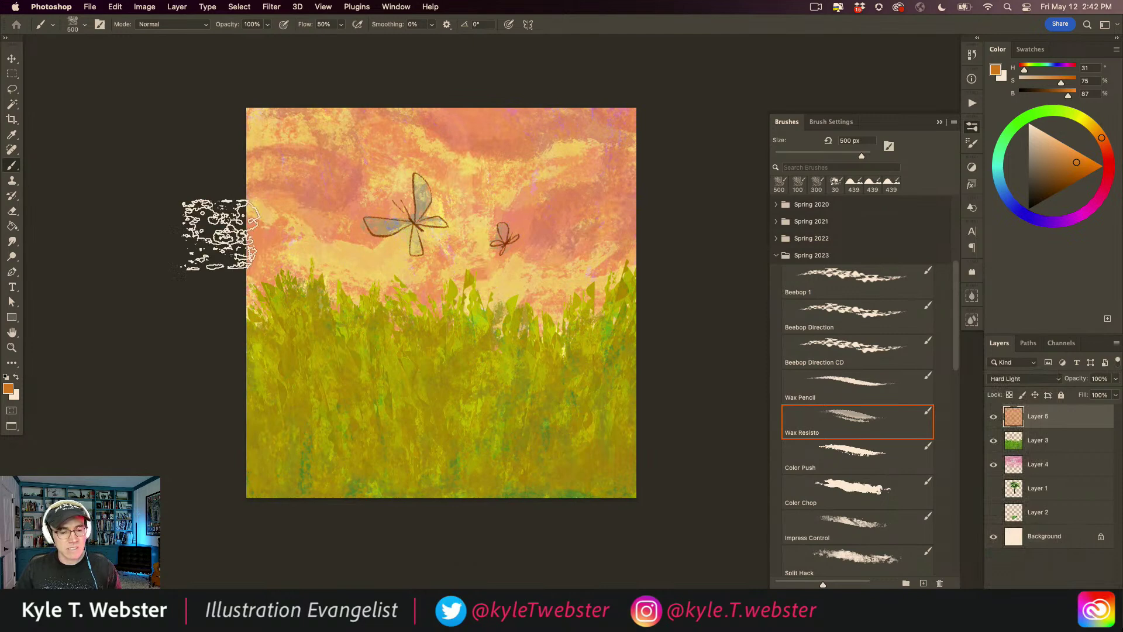
scroll(335, 338, up, 1)
drag(335, 339, 286, 387)
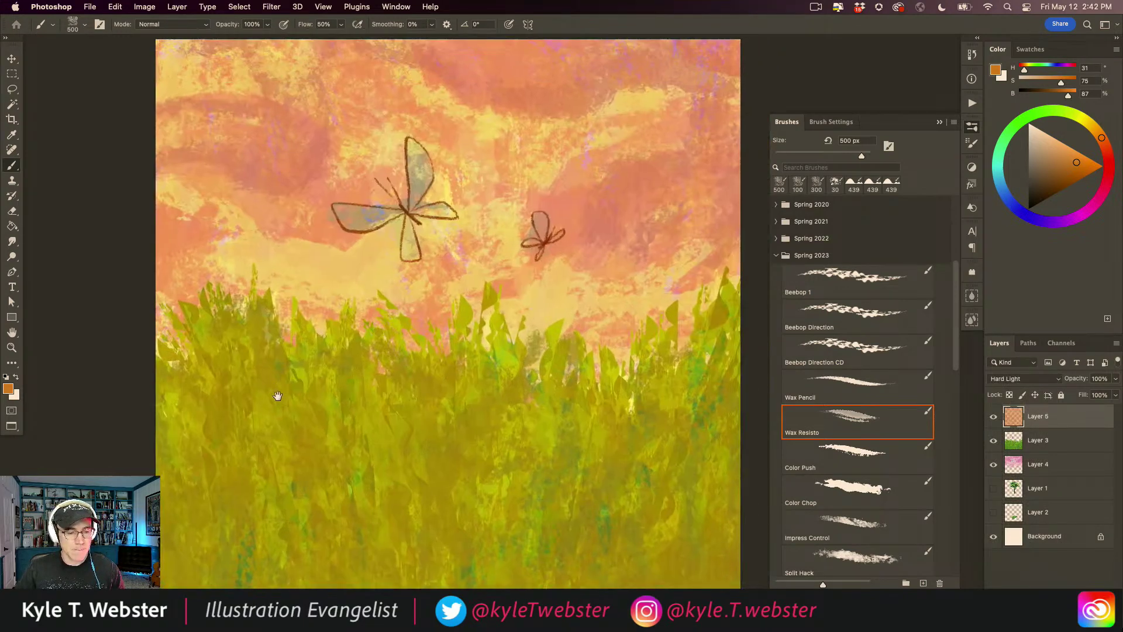
scroll(277, 394, down, 2)
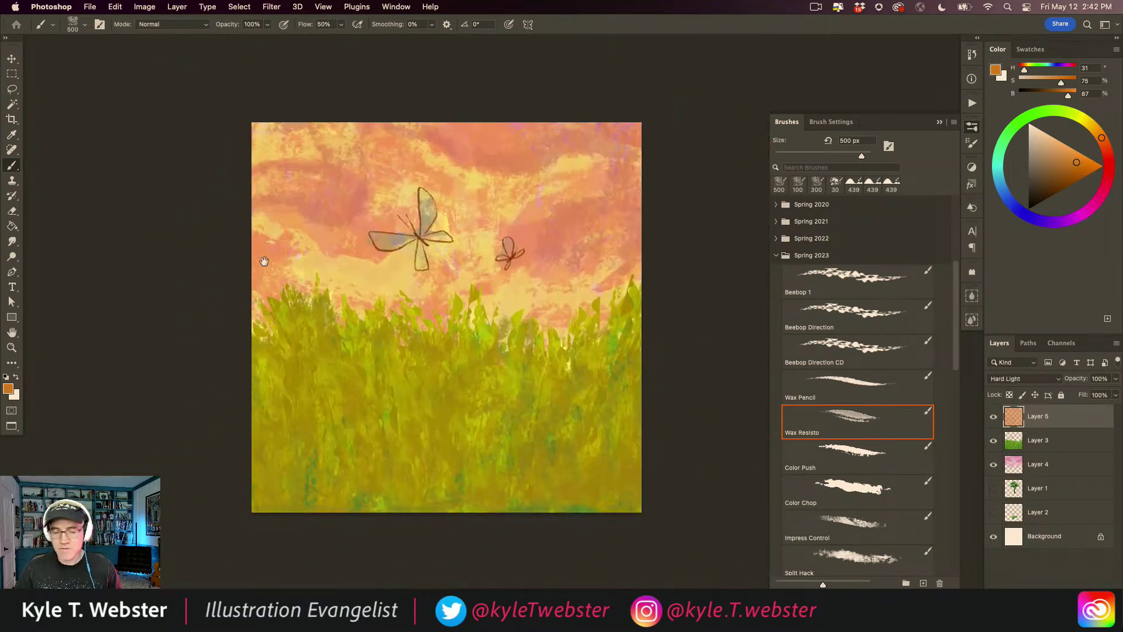
Hide the meadow scene layers and open the Color Dynamics settings of the 400 px Color Push brush on a new layer.
drag(997, 425, 1006, 465)
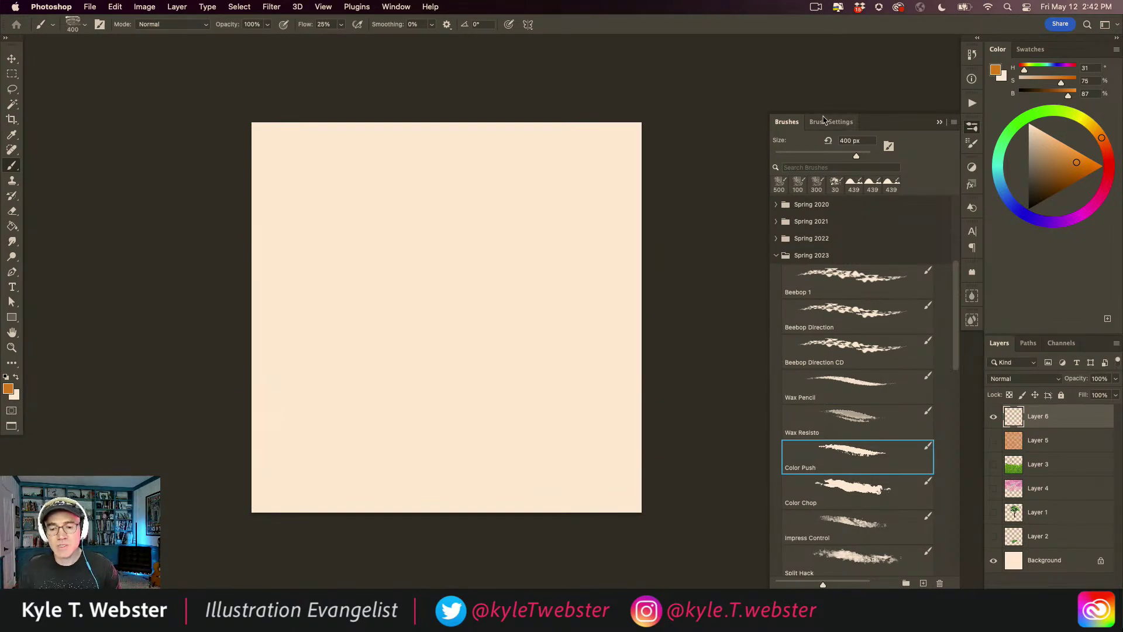
click(803, 122)
click(766, 218)
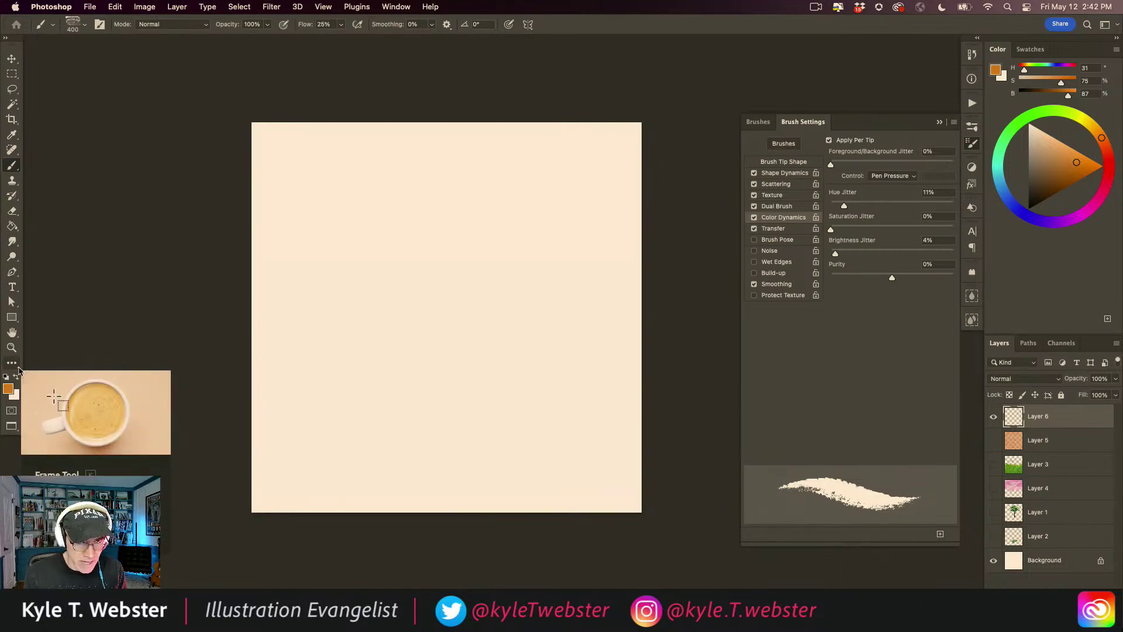
Try overlapping orange Color Push strokes in the middle of the canvas, and clear them from the layer.
drag(514, 249, 516, 309)
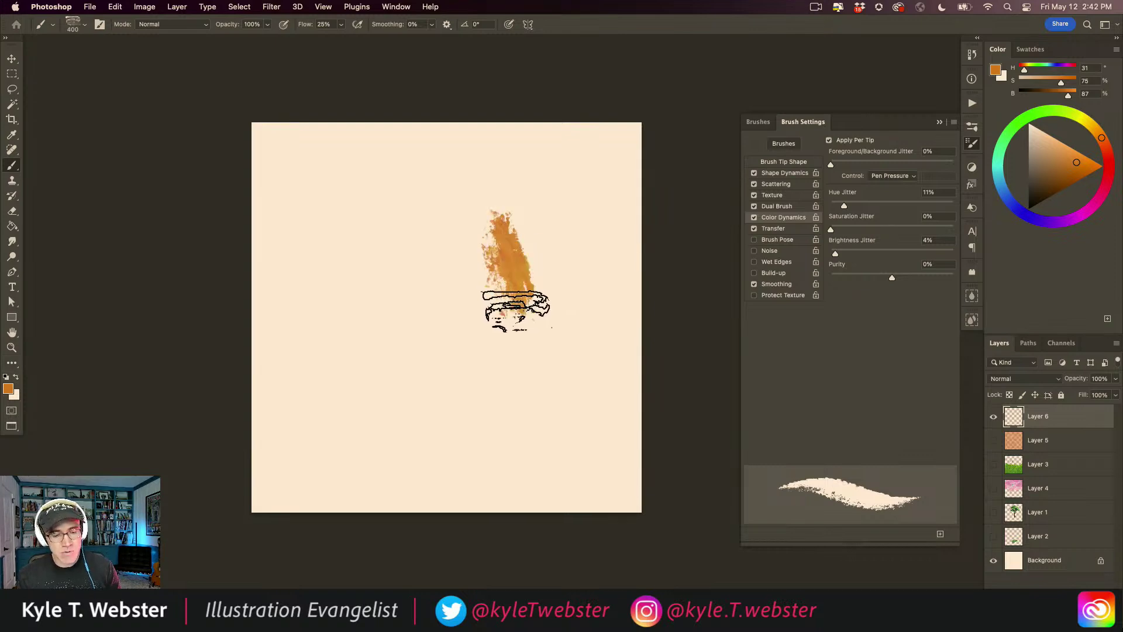
drag(487, 274, 425, 227)
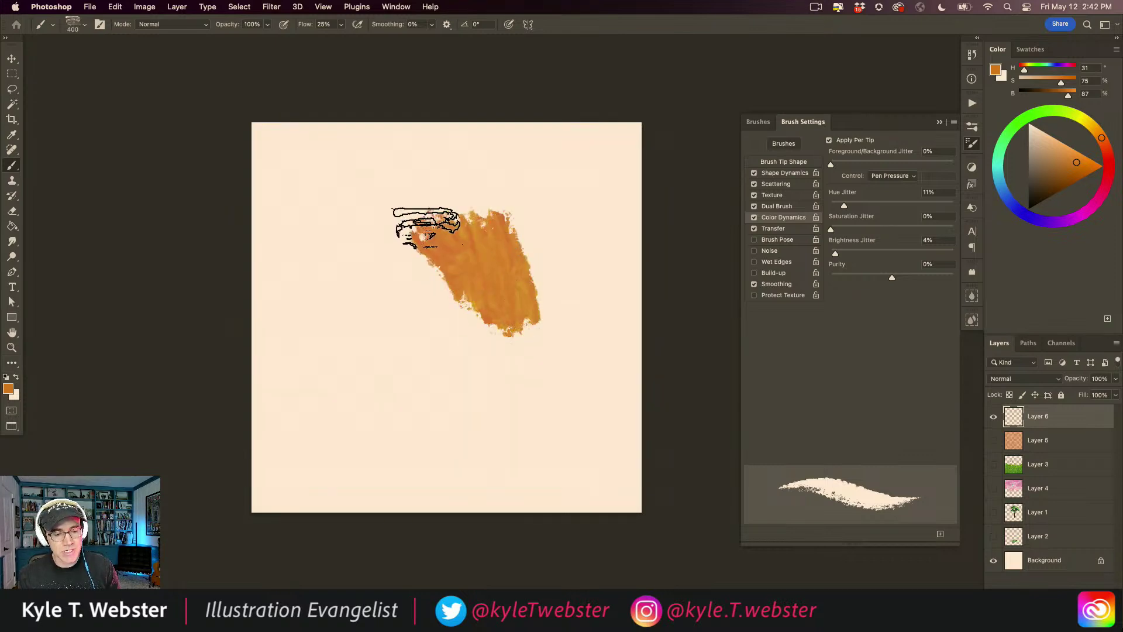
mouse_move(508, 313)
mouse_down()
mouse_move(464, 260)
mouse_move(459, 309)
mouse_move(430, 282)
mouse_up()
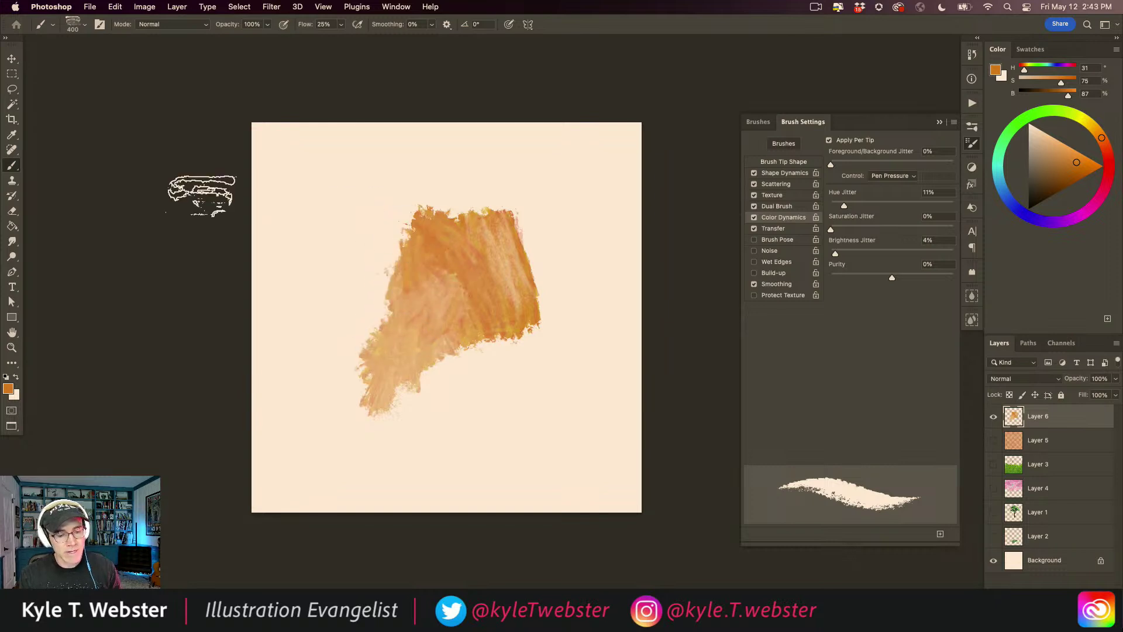
double_click(12, 347)
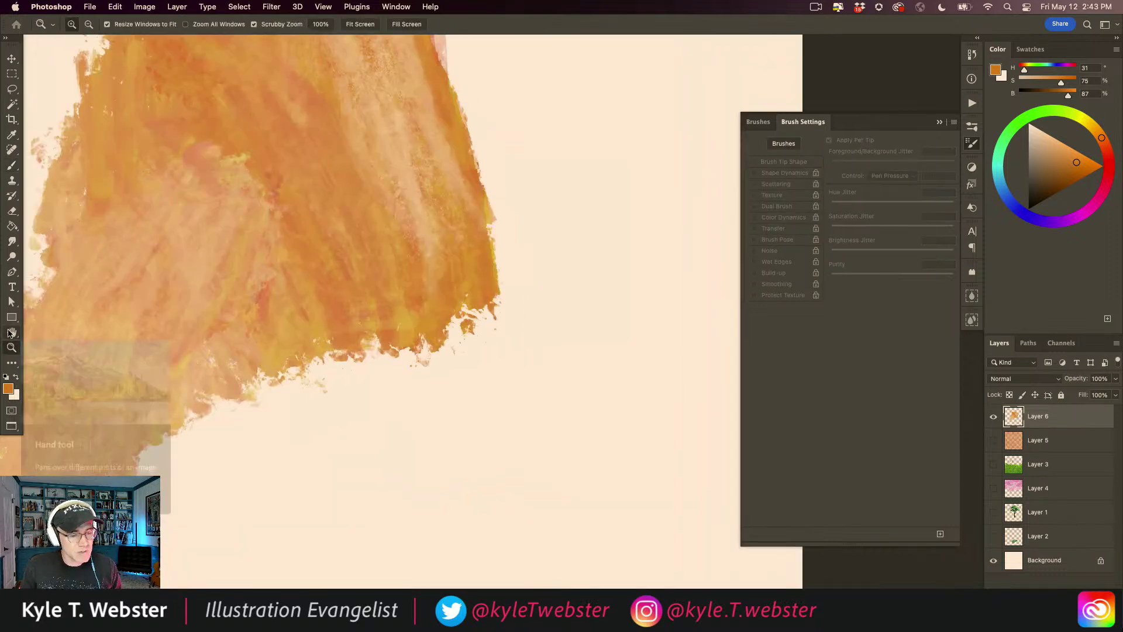
drag(85, 248, 341, 281)
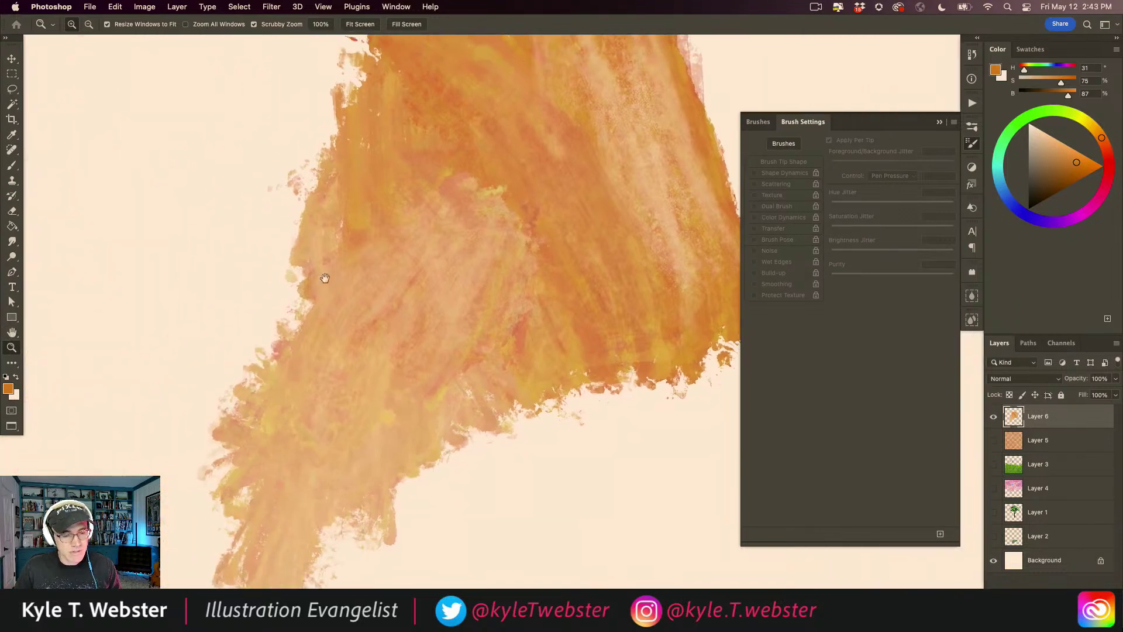
key(b)
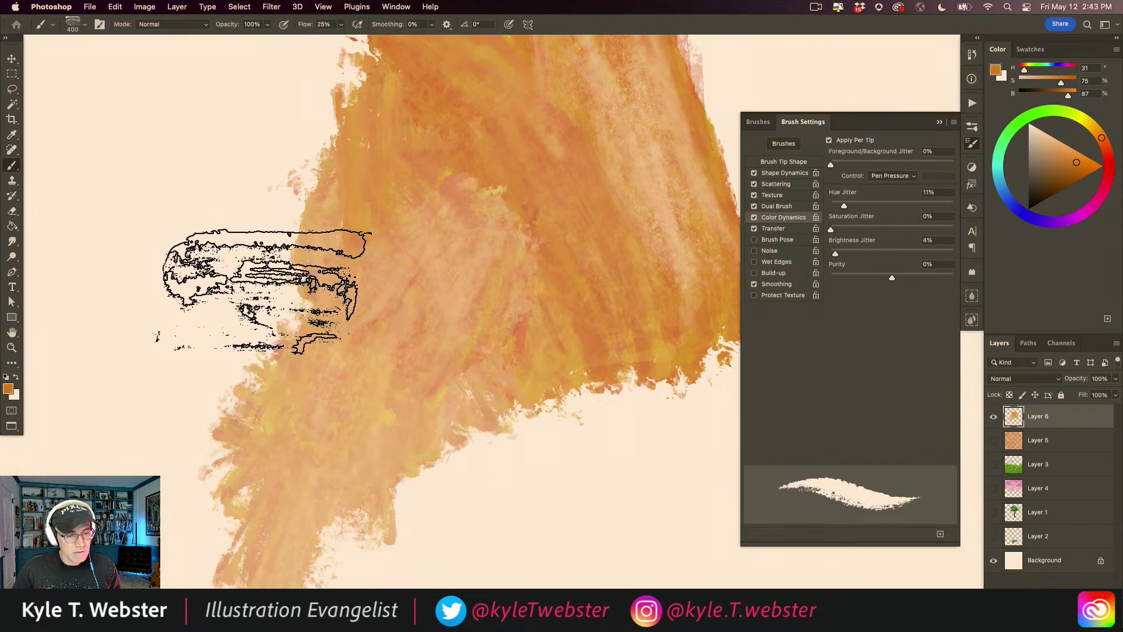
alt+click(327, 367)
alt+click(328, 366)
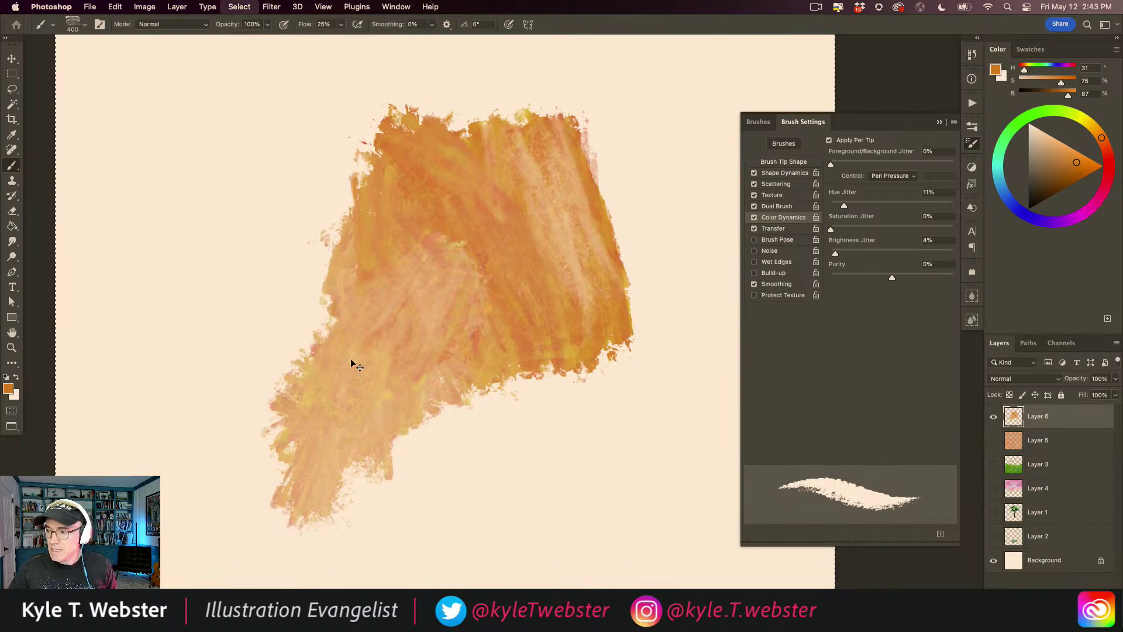
key(super+a)
key(Delete)
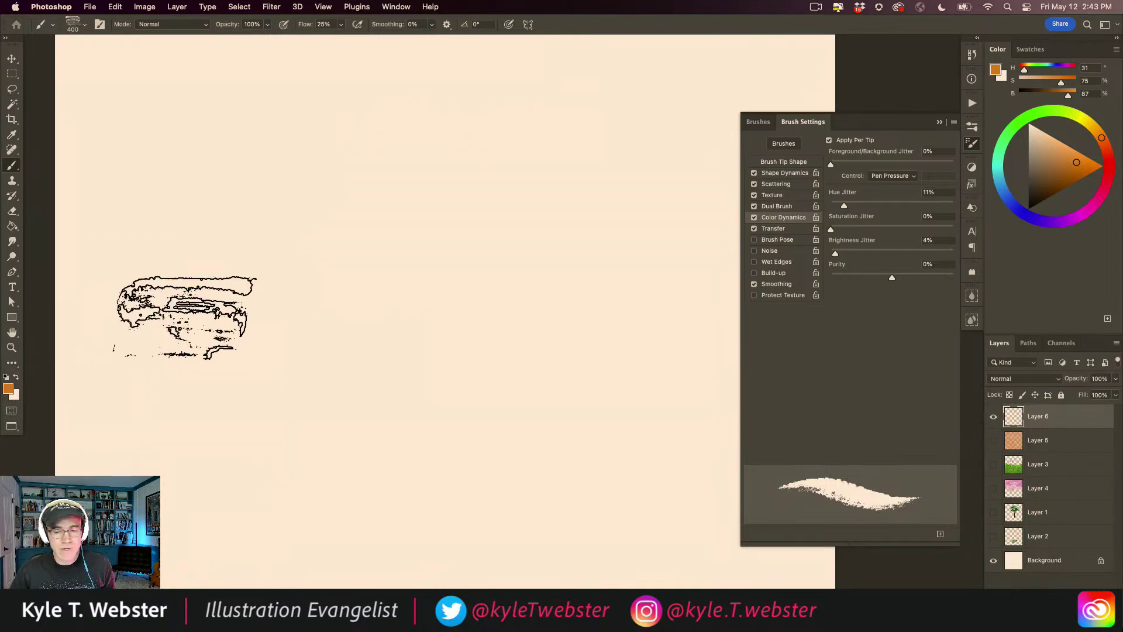
Set the background color to blue and paint a large patch of overlapping Color Push strokes mixing orange and blue.
click(14, 397)
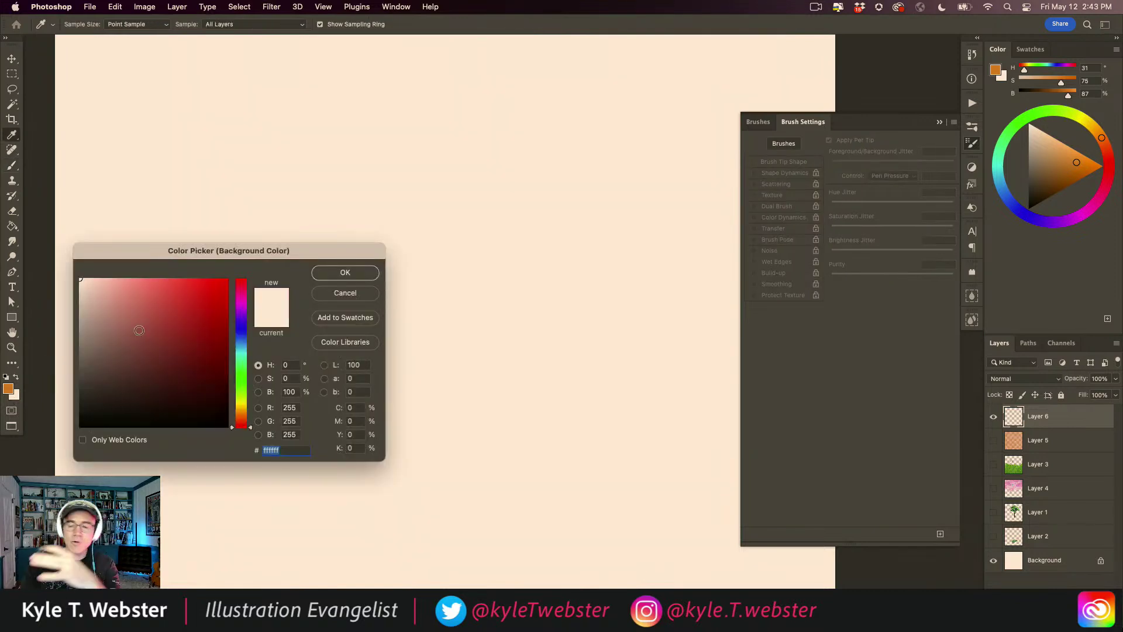
click(241, 344)
click(344, 273)
key(b)
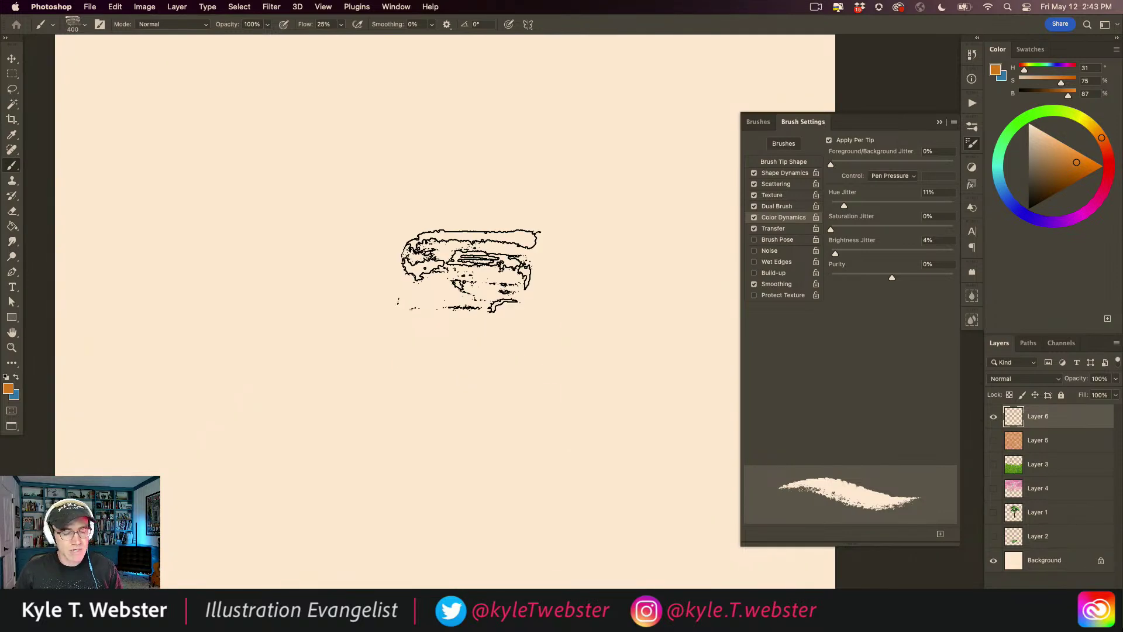
mouse_move(477, 283)
mouse_down()
mouse_move(446, 282)
mouse_move(447, 305)
mouse_move(485, 350)
mouse_move(423, 250)
mouse_move(418, 233)
mouse_move(438, 241)
mouse_move(430, 207)
mouse_move(429, 237)
mouse_move(398, 240)
mouse_move(362, 182)
mouse_move(393, 149)
mouse_move(400, 160)
mouse_move(331, 172)
mouse_move(322, 210)
mouse_move(386, 344)
mouse_move(455, 394)
mouse_move(476, 441)
mouse_move(327, 310)
mouse_move(304, 316)
mouse_move(287, 246)
mouse_move(232, 167)
mouse_move(282, 296)
mouse_move(263, 317)
mouse_move(429, 502)
mouse_move(303, 351)
mouse_move(220, 298)
mouse_up()
Extend the mixed orange and blue patch toward the canvas's right edge with more Color Push strokes.
drag(221, 428, 282, 428)
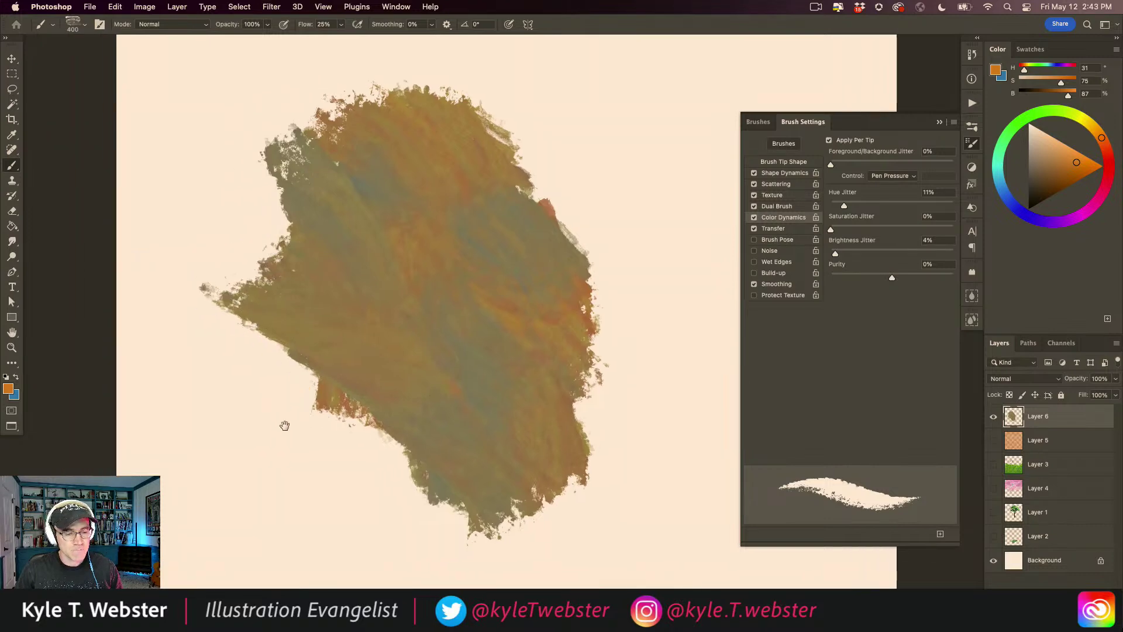
super+click(413, 360)
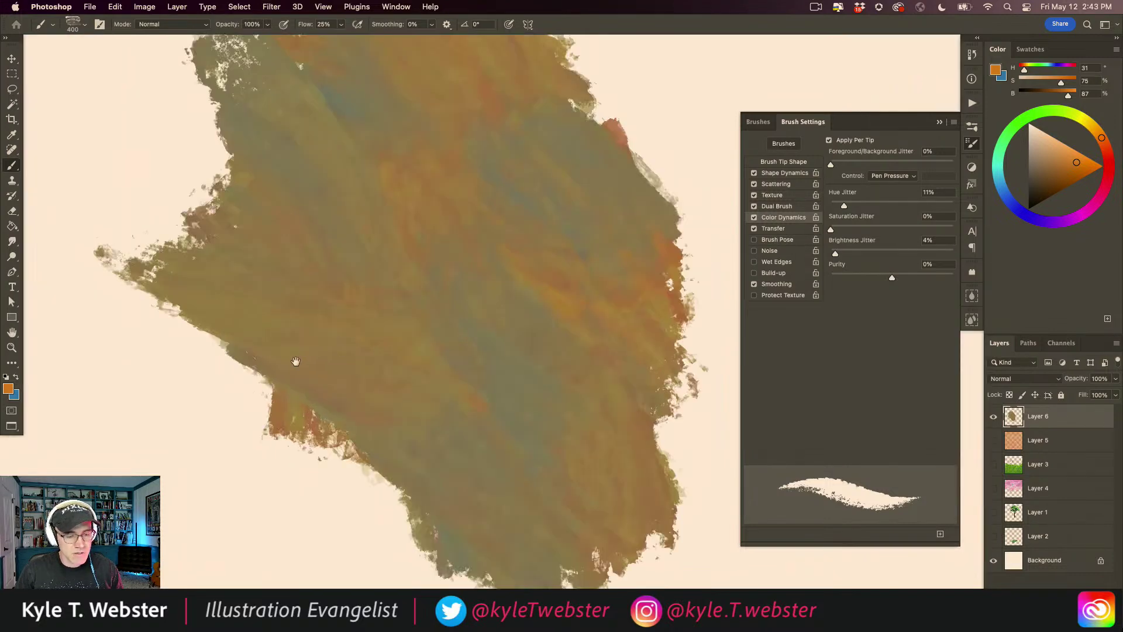
alt+super+click(357, 405)
alt+super+click(355, 404)
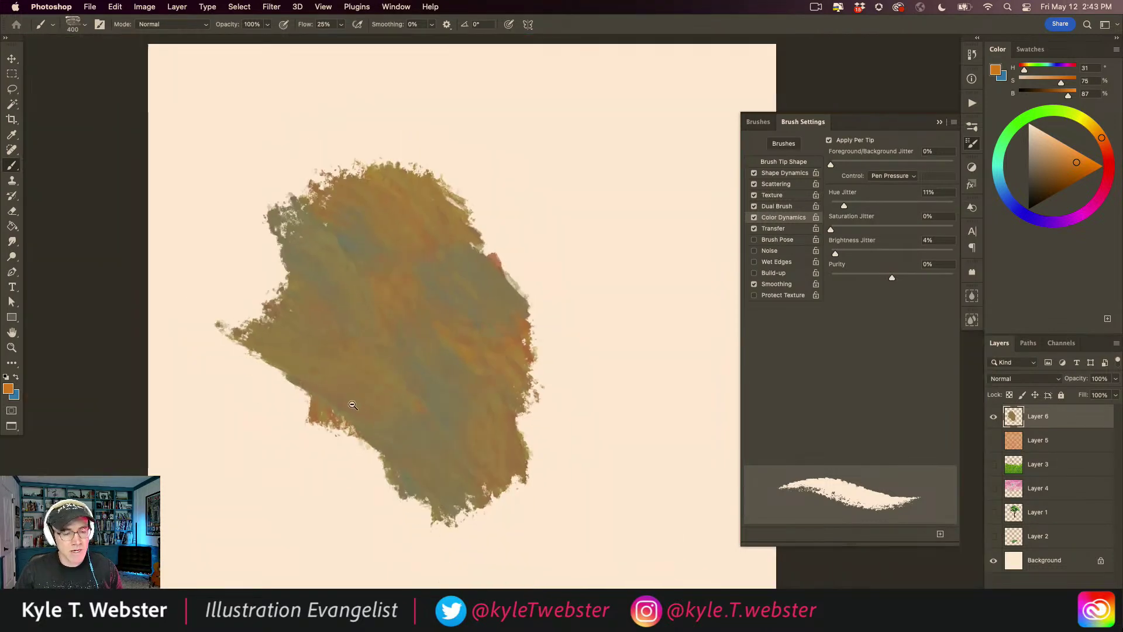
drag(323, 392, 326, 373)
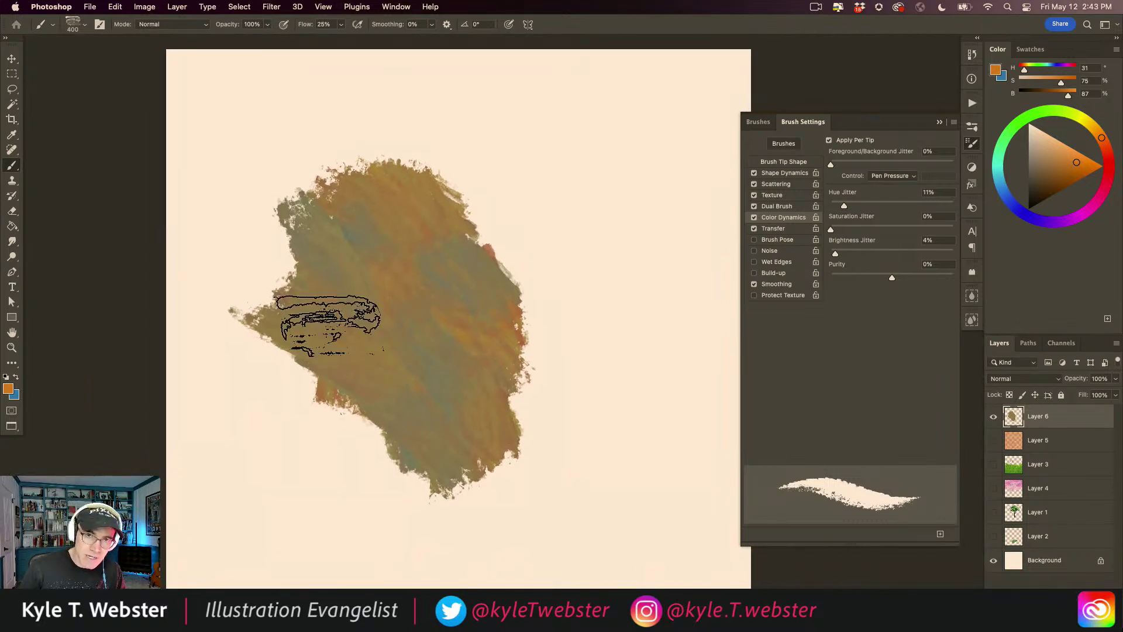
mouse_move(550, 386)
mouse_down()
mouse_move(549, 446)
mouse_move(544, 336)
mouse_move(587, 377)
mouse_move(611, 309)
mouse_move(697, 349)
mouse_move(690, 261)
mouse_move(598, 241)
mouse_move(558, 284)
mouse_move(581, 304)
mouse_move(498, 206)
mouse_move(622, 186)
mouse_move(622, 228)
mouse_move(681, 197)
mouse_up()
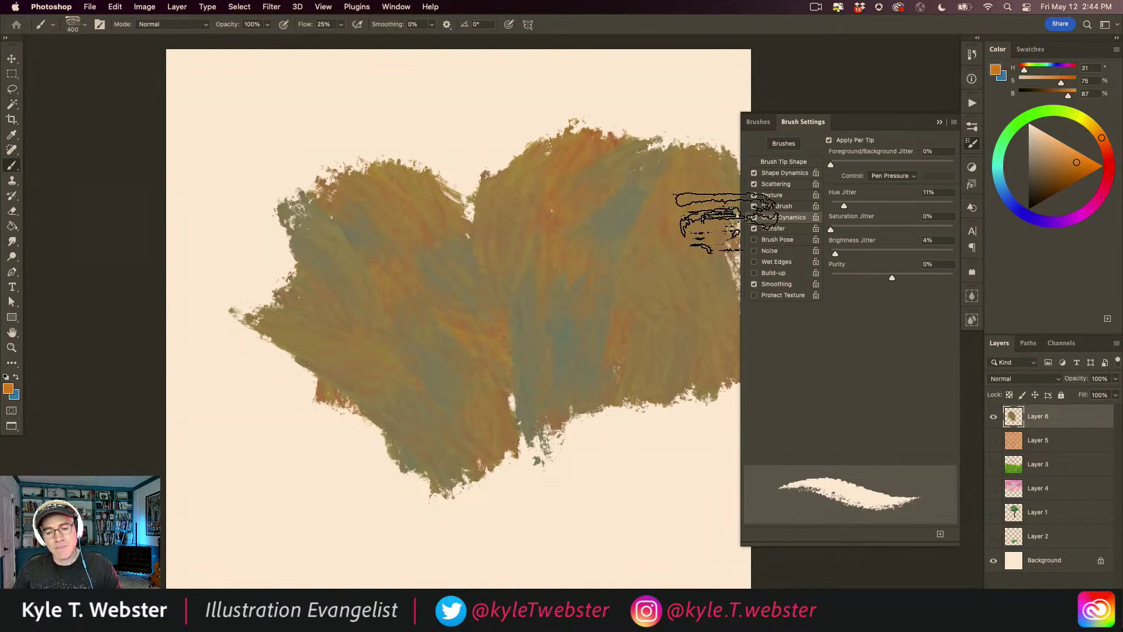
Build up orange and blue Color Push strokes over the upper canvas and farther down along its right edge.
scroll(643, 234, right, 5)
scroll(644, 233, up, 4)
mouse_move(543, 204)
mouse_down()
mouse_move(539, 277)
mouse_move(523, 211)
mouse_move(584, 166)
mouse_move(649, 212)
mouse_move(646, 113)
mouse_move(603, 167)
mouse_move(642, 123)
mouse_move(555, 110)
mouse_move(520, 126)
mouse_move(567, 114)
mouse_move(476, 218)
mouse_move(494, 144)
mouse_move(443, 215)
mouse_move(448, 175)
mouse_move(464, 201)
mouse_move(383, 241)
mouse_move(412, 248)
mouse_move(434, 276)
mouse_move(513, 106)
mouse_move(456, 322)
mouse_move(468, 109)
mouse_move(436, 175)
mouse_move(406, 183)
mouse_move(396, 135)
mouse_move(369, 135)
mouse_move(357, 220)
mouse_move(383, 302)
mouse_move(396, 277)
mouse_move(385, 382)
mouse_move(398, 404)
mouse_move(409, 258)
mouse_move(387, 368)
mouse_move(378, 258)
mouse_move(363, 317)
mouse_move(372, 328)
mouse_move(432, 281)
mouse_move(427, 377)
mouse_move(455, 166)
mouse_move(423, 169)
mouse_move(387, 203)
mouse_move(355, 126)
mouse_move(335, 212)
mouse_move(288, 200)
mouse_move(312, 126)
mouse_move(277, 198)
mouse_move(269, 164)
mouse_move(259, 217)
mouse_move(296, 173)
mouse_move(389, 138)
mouse_move(330, 268)
mouse_move(271, 344)
mouse_move(292, 268)
mouse_move(273, 347)
mouse_move(358, 181)
mouse_move(379, 168)
mouse_move(397, 231)
mouse_move(394, 336)
mouse_move(622, 305)
mouse_move(622, 427)
mouse_move(637, 285)
mouse_up()
scroll(638, 286, down, 3)
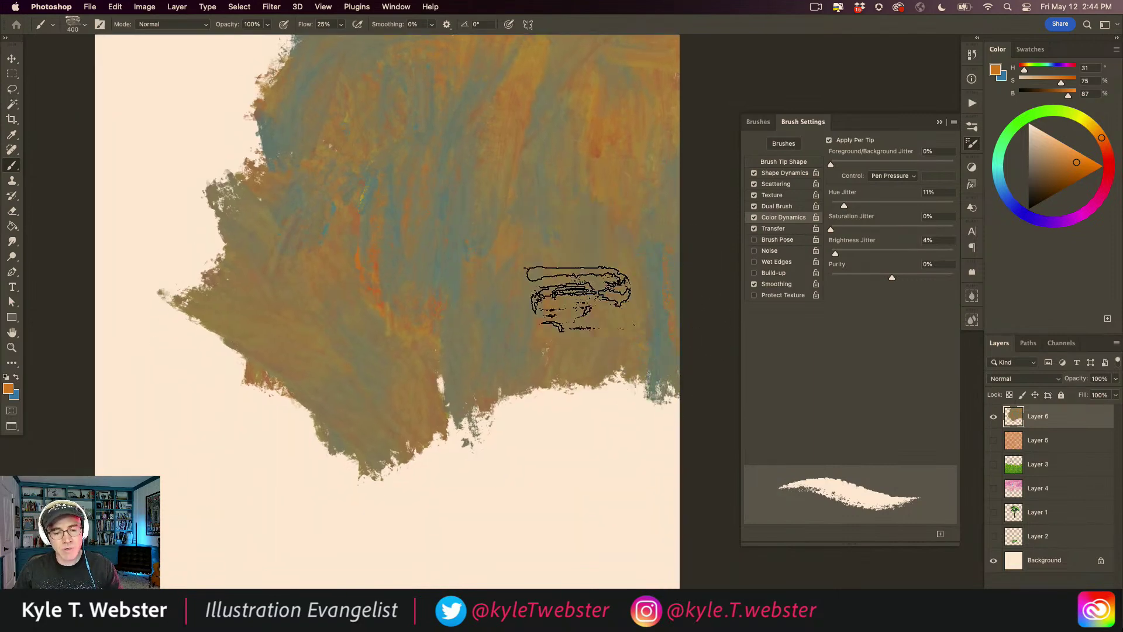
mouse_move(601, 376)
mouse_down()
mouse_move(638, 436)
mouse_move(651, 415)
mouse_move(672, 440)
mouse_move(664, 450)
mouse_move(624, 386)
mouse_move(637, 351)
mouse_move(670, 322)
mouse_move(614, 379)
mouse_move(592, 441)
mouse_move(582, 357)
mouse_move(578, 448)
mouse_move(547, 351)
mouse_up()
mouse_move(591, 262)
mouse_down()
mouse_move(649, 284)
mouse_move(673, 273)
mouse_move(670, 212)
mouse_move(661, 283)
mouse_move(643, 308)
mouse_move(606, 278)
mouse_move(640, 191)
mouse_move(603, 286)
mouse_move(595, 248)
mouse_move(640, 335)
mouse_move(666, 257)
mouse_move(678, 395)
mouse_move(654, 229)
mouse_move(621, 369)
mouse_move(639, 319)
mouse_move(653, 462)
mouse_move(599, 360)
mouse_move(562, 340)
mouse_move(576, 426)
mouse_move(574, 356)
mouse_move(543, 461)
mouse_move(521, 433)
mouse_move(514, 402)
mouse_move(563, 320)
mouse_up()
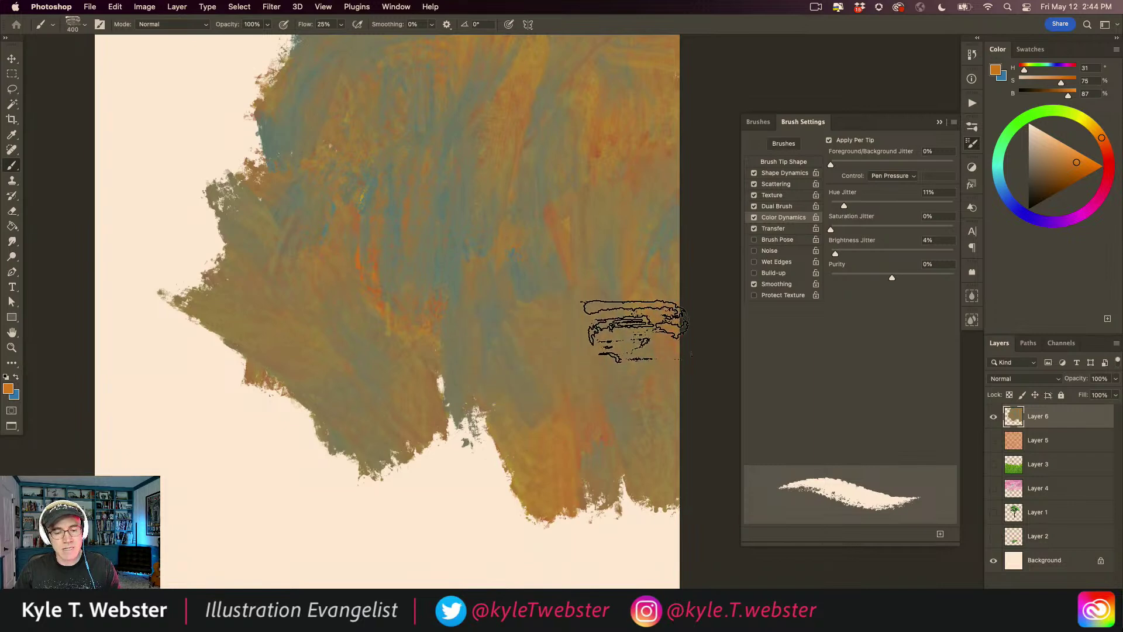
Clear the Color Push patch from Layer 6 and switch to the Color Chop brush in the Spring 2023 set.
alt+super+click(372, 404)
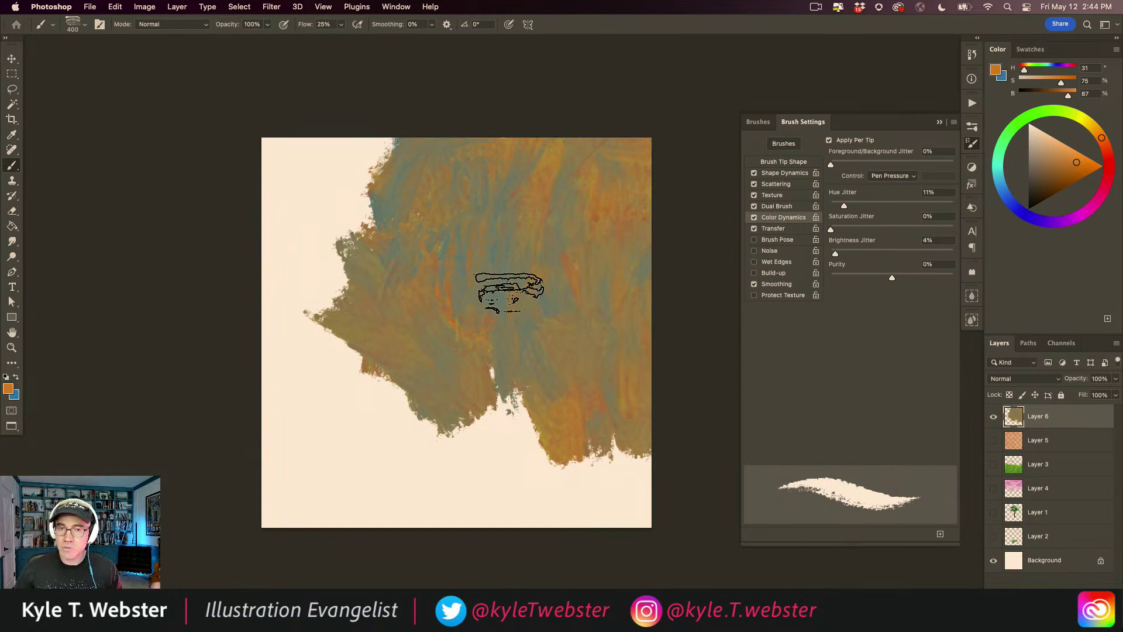
mouse_move(351, 236)
mouse_down()
mouse_move(314, 186)
mouse_move(353, 178)
mouse_up()
drag(401, 150, 369, 251)
key(super+a)
key(Delete)
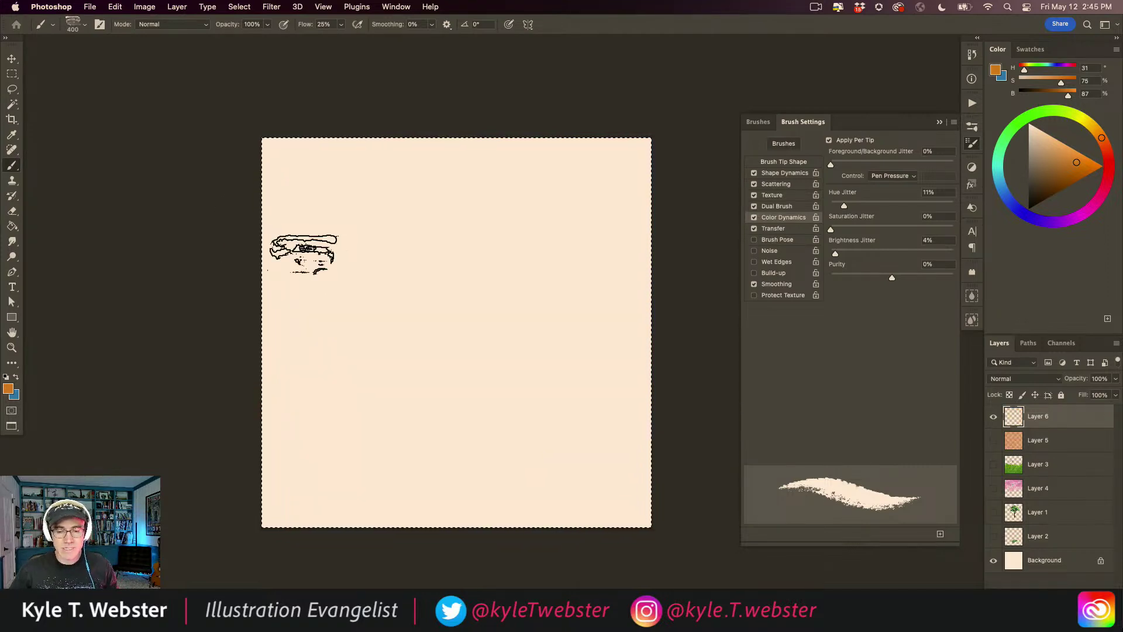
click(758, 122)
click(831, 475)
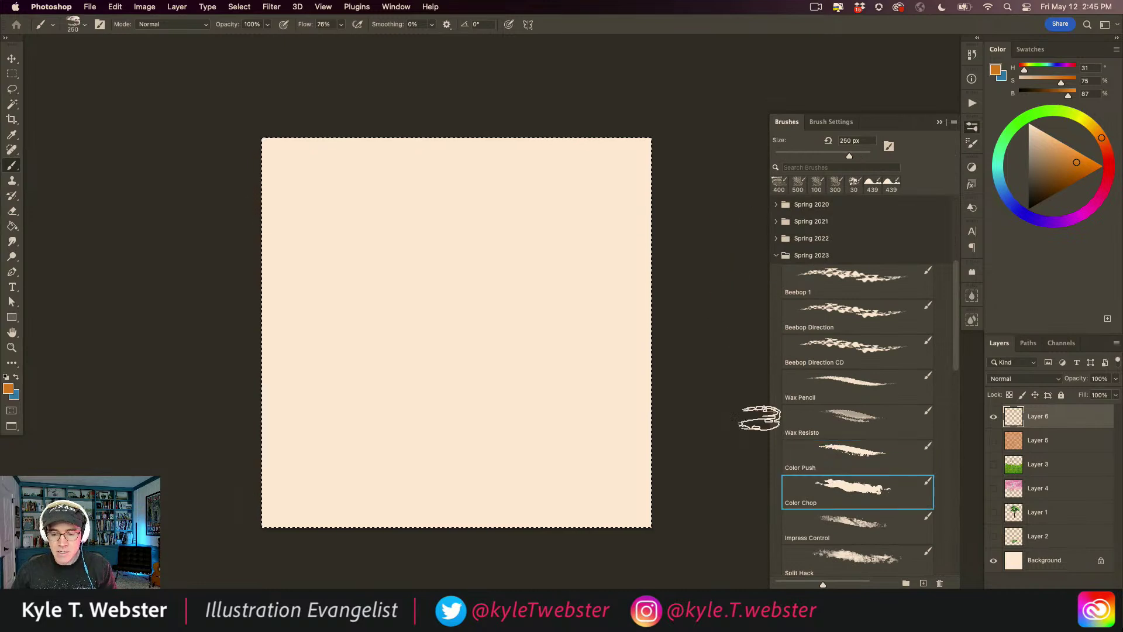
Try broad overlapping Color Chop strokes mixing orange and blue across the canvas, and clear them from the layer.
key(super+plus)
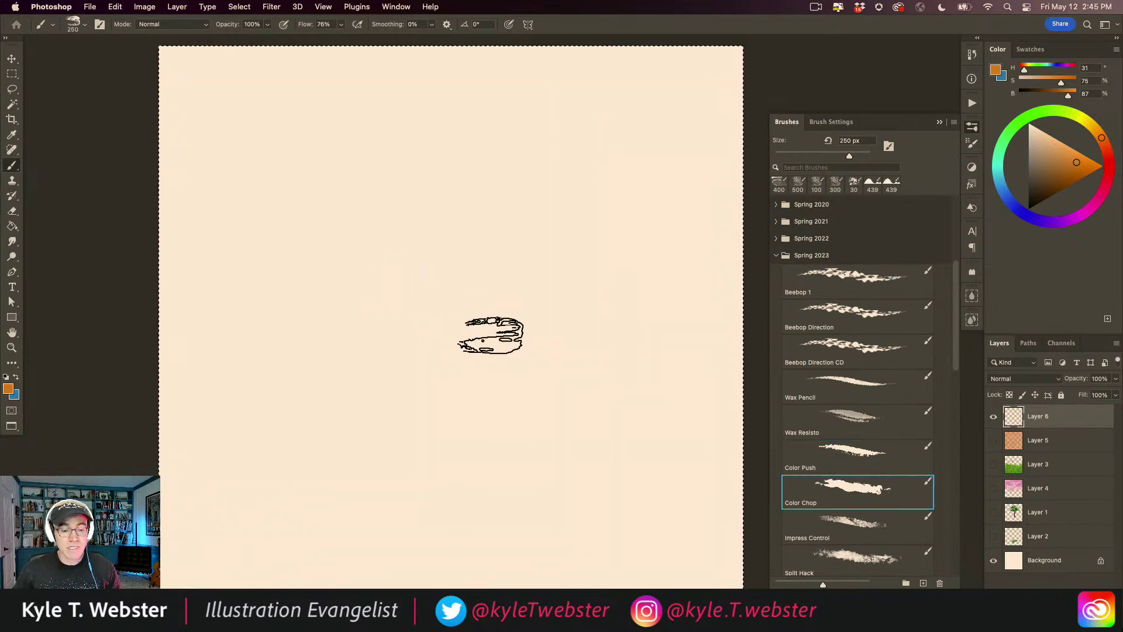
mouse_move(565, 404)
mouse_down()
mouse_move(433, 272)
mouse_move(537, 453)
mouse_move(413, 290)
mouse_move(391, 272)
mouse_move(493, 401)
mouse_move(352, 272)
mouse_move(436, 319)
mouse_move(319, 225)
mouse_move(391, 241)
mouse_move(399, 237)
mouse_move(336, 183)
mouse_move(399, 185)
mouse_move(473, 273)
mouse_move(487, 258)
mouse_move(519, 273)
mouse_move(452, 125)
mouse_move(438, 155)
mouse_move(399, 165)
mouse_move(409, 185)
mouse_move(293, 116)
mouse_up()
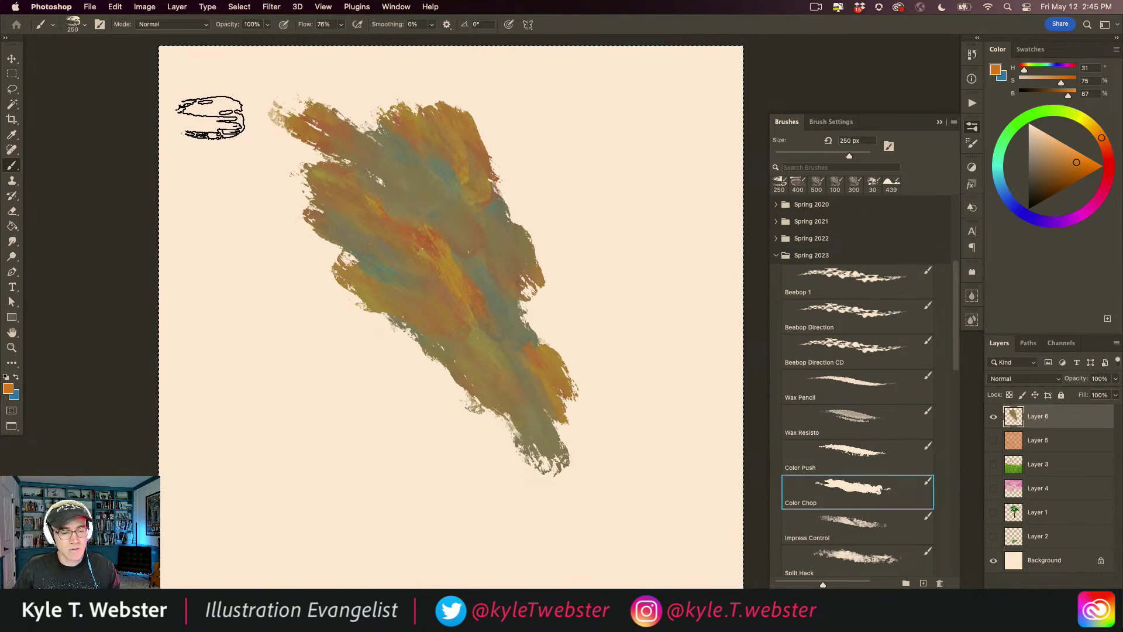
mouse_move(338, 443)
mouse_down()
mouse_move(327, 386)
mouse_move(345, 459)
mouse_move(296, 396)
mouse_move(220, 400)
mouse_move(225, 389)
mouse_move(333, 459)
mouse_up()
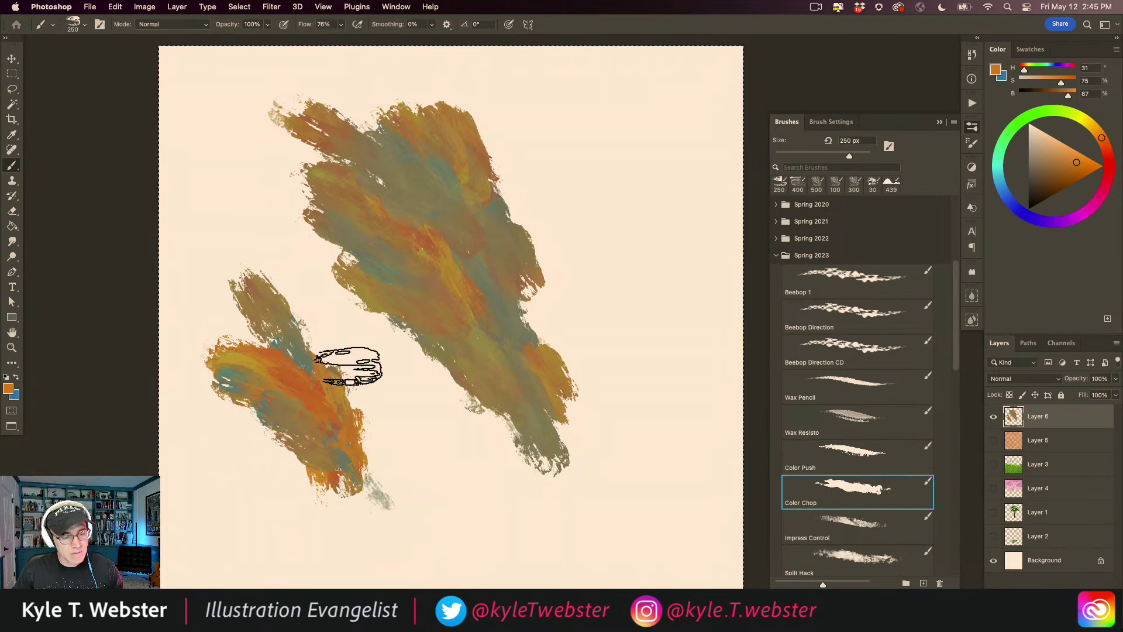
drag(374, 404, 415, 334)
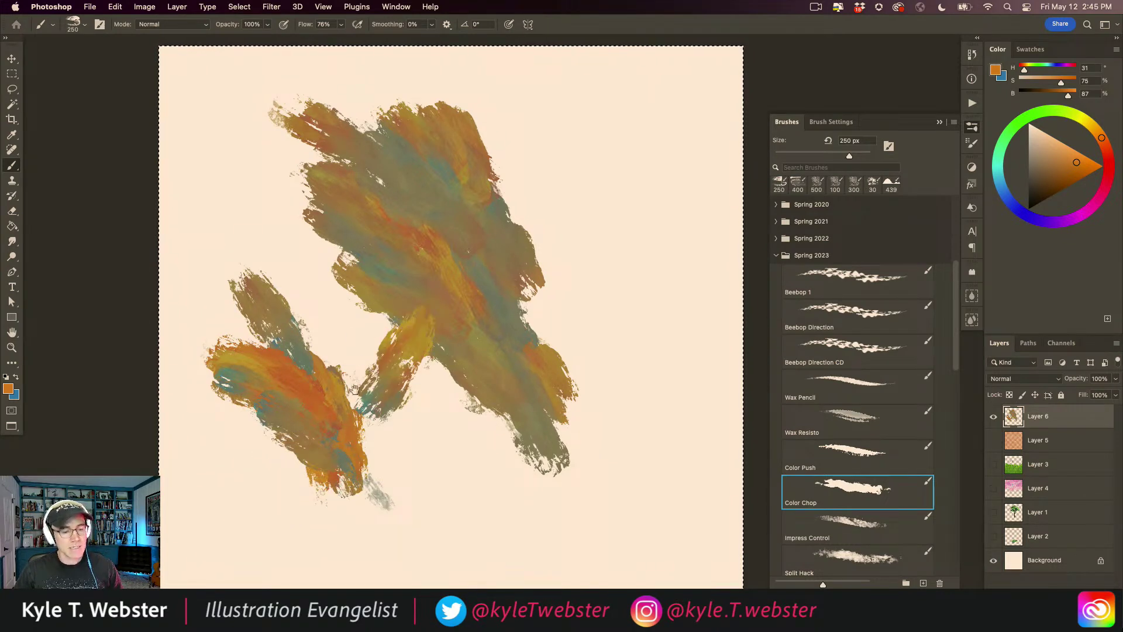
super+click(336, 416)
mouse_move(386, 354)
mouse_down()
mouse_move(428, 256)
mouse_move(390, 414)
mouse_move(459, 291)
mouse_move(417, 290)
mouse_move(432, 257)
mouse_move(410, 366)
mouse_move(383, 261)
mouse_move(339, 264)
mouse_move(333, 394)
mouse_move(329, 268)
mouse_move(346, 297)
mouse_move(361, 389)
mouse_move(370, 311)
mouse_move(322, 327)
mouse_move(371, 232)
mouse_move(336, 244)
mouse_move(321, 231)
mouse_move(311, 364)
mouse_move(307, 202)
mouse_move(333, 272)
mouse_move(371, 183)
mouse_move(393, 199)
mouse_move(403, 276)
mouse_move(404, 233)
mouse_move(393, 274)
mouse_move(427, 202)
mouse_move(341, 135)
mouse_move(362, 254)
mouse_move(407, 226)
mouse_move(413, 189)
mouse_move(385, 135)
mouse_up()
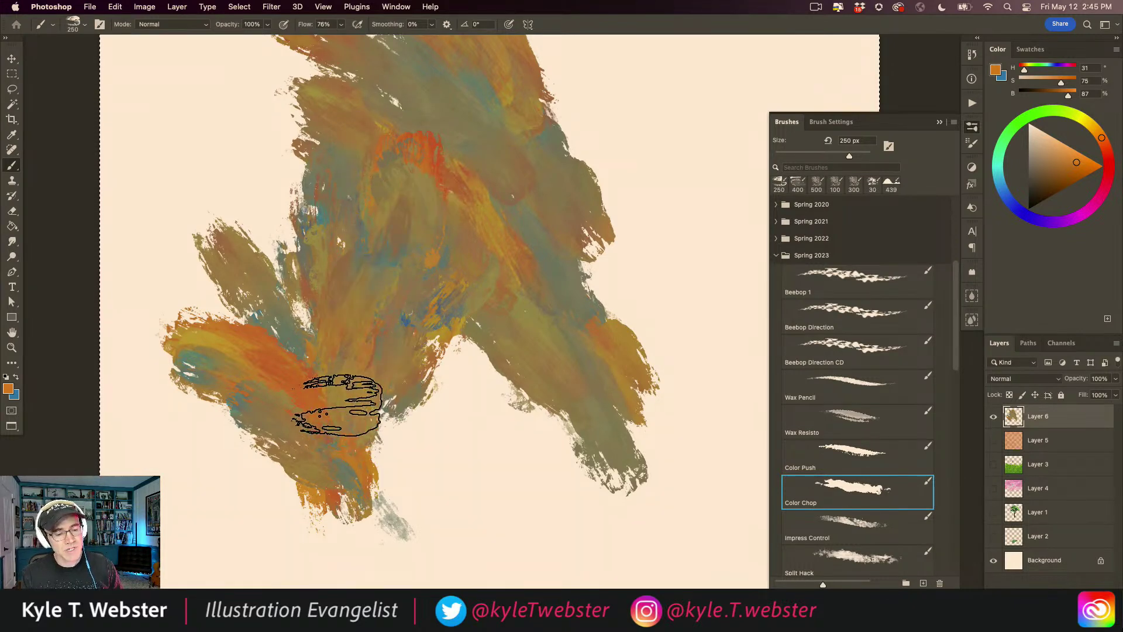
mouse_move(306, 332)
mouse_down()
mouse_move(263, 150)
mouse_move(299, 243)
mouse_move(370, 331)
mouse_move(234, 219)
mouse_up()
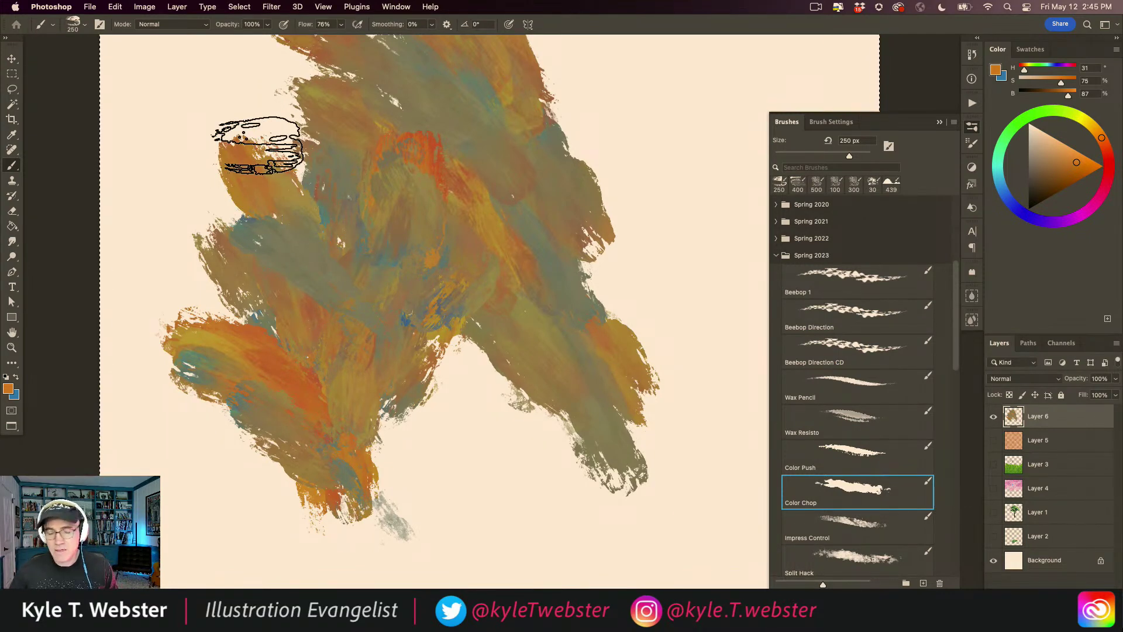
key(super+minus)
drag(314, 394, 337, 377)
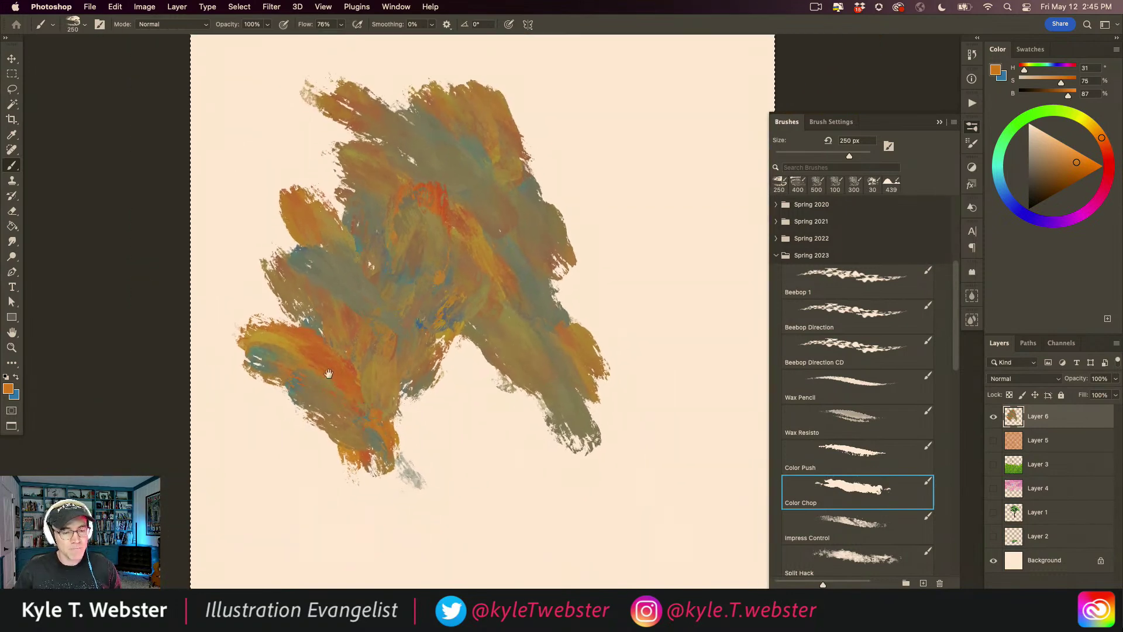
key(BackSpace)
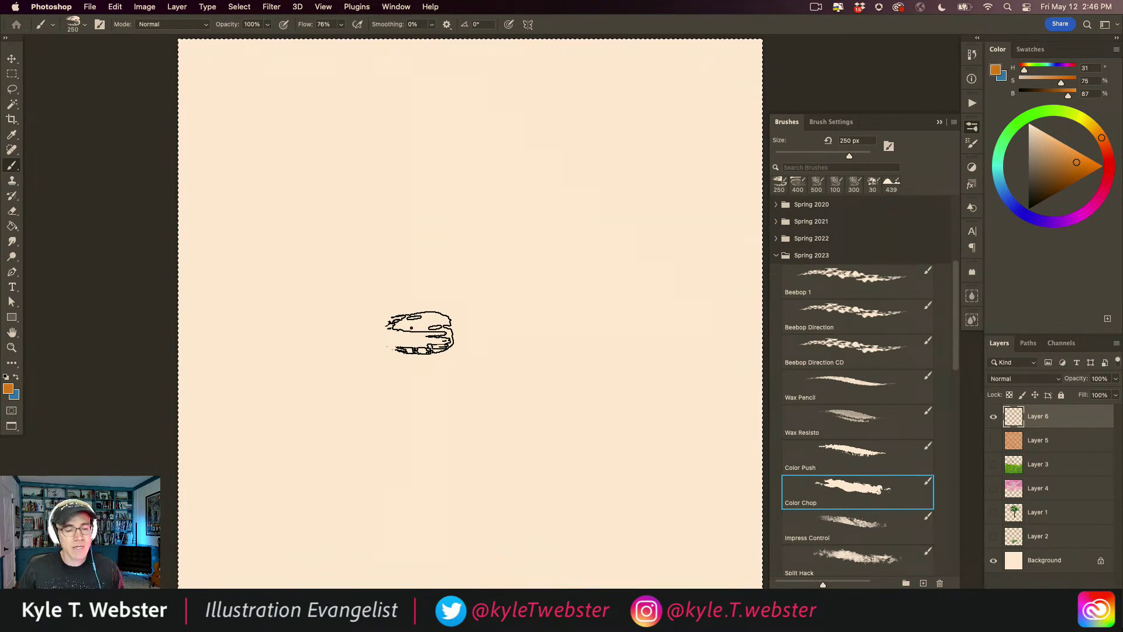
Paint a wall-like block of Color Chop strokes mixing orange and blue, reaching to the canvas's left edge.
alt+click(455, 347)
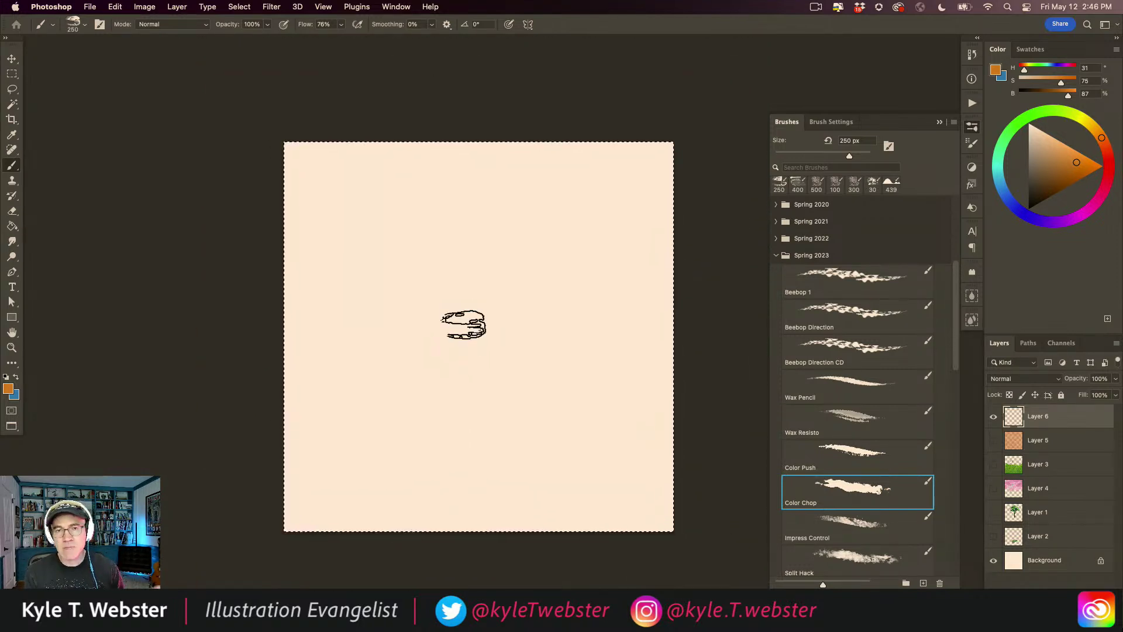
super+click(404, 357)
mouse_move(392, 352)
mouse_down()
mouse_move(370, 317)
mouse_move(345, 298)
mouse_move(378, 332)
mouse_move(391, 433)
mouse_move(381, 453)
mouse_move(341, 434)
mouse_move(321, 377)
mouse_move(346, 380)
mouse_move(382, 297)
mouse_move(387, 463)
mouse_move(354, 410)
mouse_move(351, 341)
mouse_move(388, 297)
mouse_move(402, 434)
mouse_up()
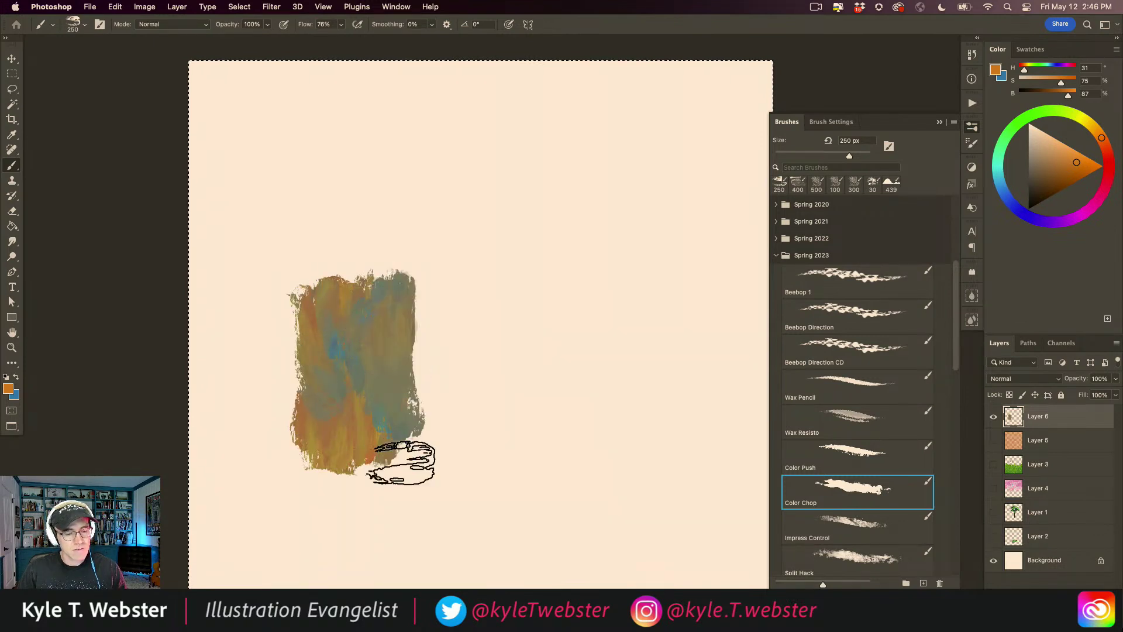
mouse_move(271, 389)
mouse_down()
mouse_move(287, 337)
mouse_move(265, 328)
mouse_move(290, 385)
mouse_move(263, 359)
mouse_move(289, 316)
mouse_move(383, 283)
mouse_move(396, 313)
mouse_move(401, 393)
mouse_move(380, 419)
mouse_move(391, 304)
mouse_move(377, 446)
mouse_move(334, 319)
mouse_move(283, 388)
mouse_move(327, 309)
mouse_move(376, 271)
mouse_move(301, 300)
mouse_move(255, 284)
mouse_move(243, 387)
mouse_move(206, 296)
mouse_move(249, 414)
mouse_move(228, 424)
mouse_move(234, 273)
mouse_up()
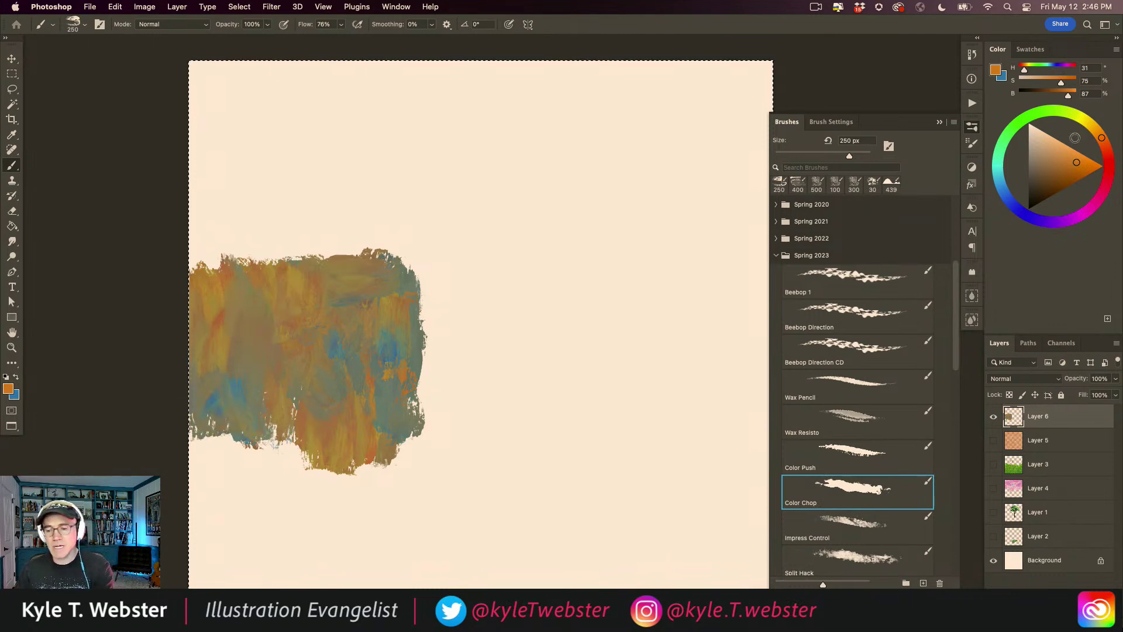
Set the foreground color to yellow-green (H 66, S 84, B 76) and paint foliage strokes along the base of the orange block.
click(1075, 115)
click(1075, 173)
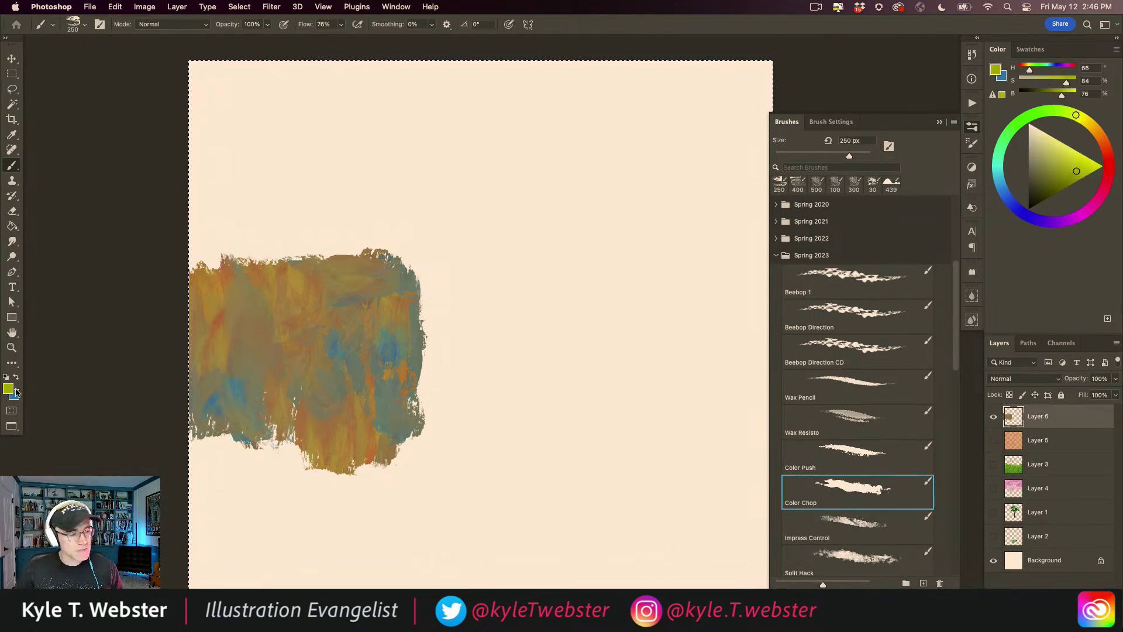
mouse_move(356, 483)
mouse_down()
mouse_move(361, 426)
mouse_move(364, 509)
mouse_move(369, 478)
mouse_move(392, 485)
mouse_move(415, 467)
mouse_move(333, 485)
mouse_move(323, 448)
mouse_move(292, 457)
mouse_move(269, 443)
mouse_move(238, 465)
mouse_move(248, 400)
mouse_move(235, 450)
mouse_move(183, 440)
mouse_move(217, 376)
mouse_move(241, 458)
mouse_move(248, 403)
mouse_move(279, 434)
mouse_move(294, 409)
mouse_move(314, 408)
mouse_move(386, 453)
mouse_move(427, 455)
mouse_move(399, 434)
mouse_move(431, 451)
mouse_up()
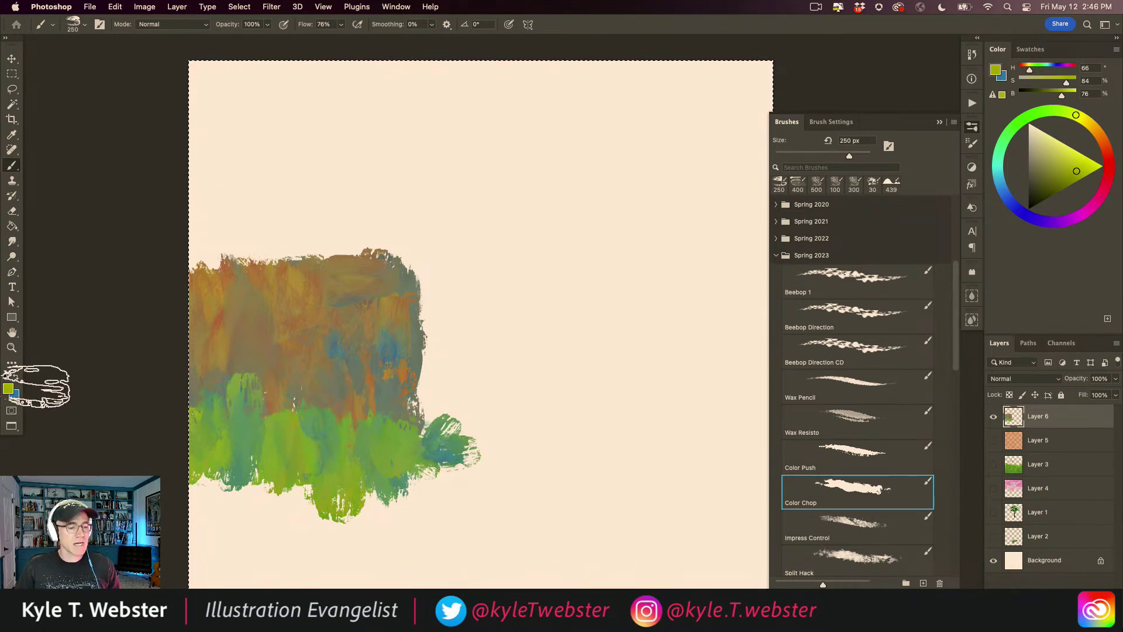
Set the background color to dark blue #105278 and paint darker green strokes over the lower part of the foliage.
click(14, 396)
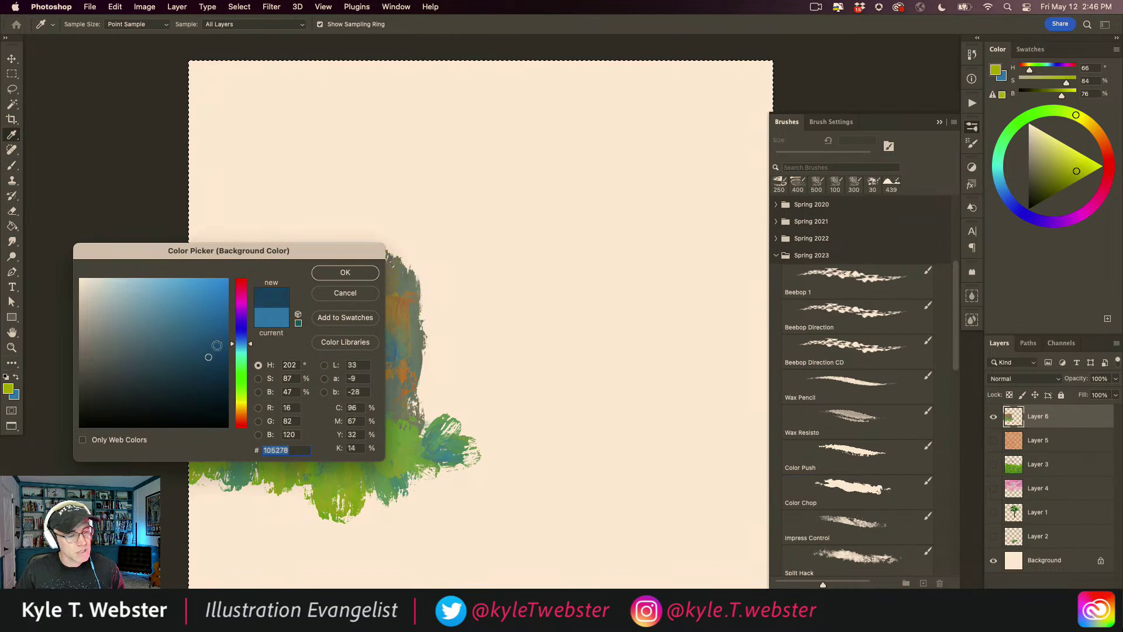
click(343, 273)
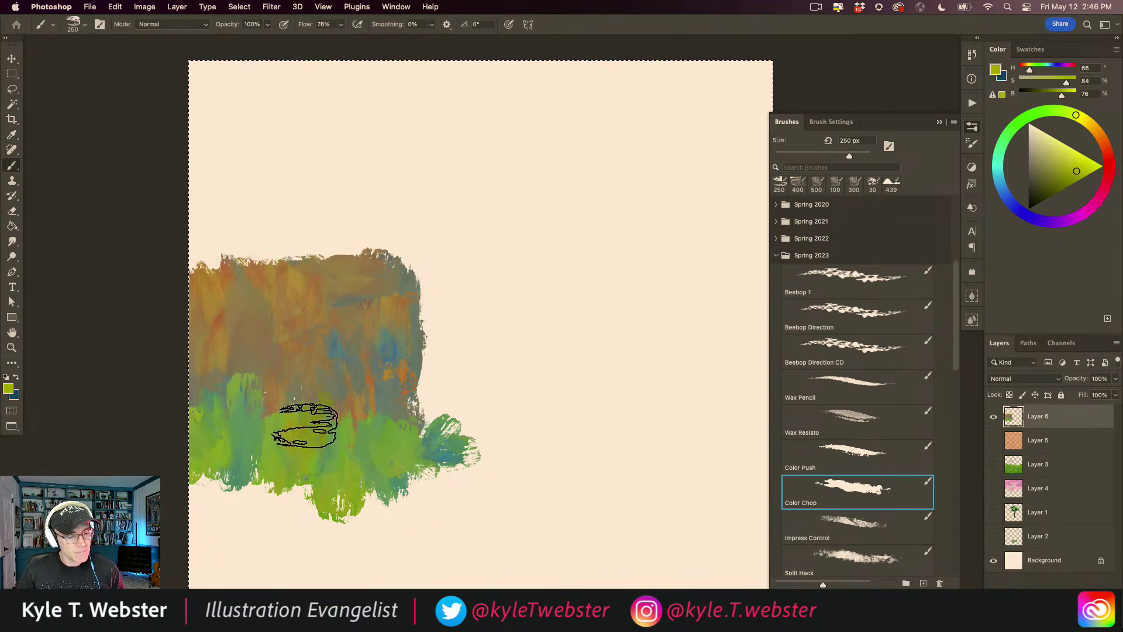
mouse_move(290, 501)
mouse_down()
mouse_move(312, 498)
mouse_move(324, 439)
mouse_move(342, 509)
mouse_move(358, 466)
mouse_move(365, 507)
mouse_move(356, 444)
mouse_move(382, 447)
mouse_move(390, 471)
mouse_move(417, 480)
mouse_move(397, 513)
mouse_move(377, 457)
mouse_move(386, 510)
mouse_move(362, 459)
mouse_move(344, 452)
mouse_move(313, 500)
mouse_move(276, 445)
mouse_move(263, 501)
mouse_move(247, 491)
mouse_move(241, 502)
mouse_move(194, 456)
mouse_move(253, 471)
mouse_move(265, 449)
mouse_move(262, 480)
mouse_move(246, 435)
mouse_move(225, 434)
mouse_move(216, 487)
mouse_move(200, 476)
mouse_move(189, 501)
mouse_move(377, 503)
mouse_move(397, 475)
mouse_move(424, 484)
mouse_move(447, 462)
mouse_move(437, 472)
mouse_move(361, 468)
mouse_move(366, 488)
mouse_move(393, 460)
mouse_move(452, 484)
mouse_move(312, 504)
mouse_move(406, 491)
mouse_move(363, 483)
mouse_move(432, 467)
mouse_move(354, 472)
mouse_move(416, 466)
mouse_move(382, 476)
mouse_move(379, 514)
mouse_move(402, 509)
mouse_move(387, 498)
mouse_move(256, 510)
mouse_move(279, 503)
mouse_move(278, 483)
mouse_move(266, 483)
mouse_move(197, 501)
mouse_up()
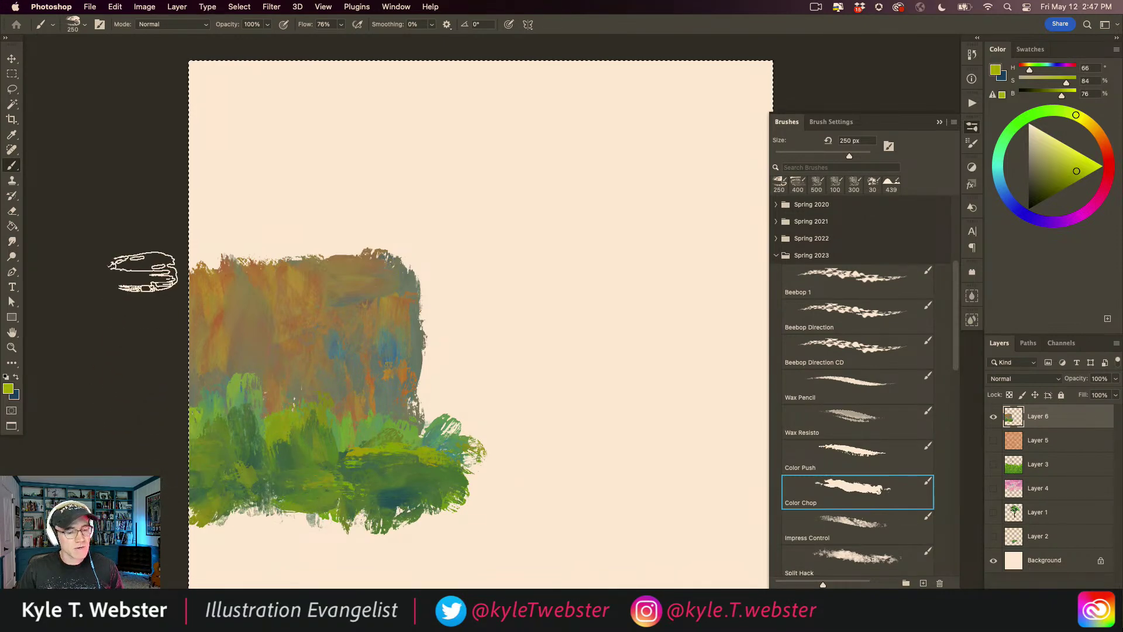
Clear the active selection, outline the wall's ragged right edge with the Polygonal Lasso, and delete that strip to leave a straight edge.
key(l)
key(super+d)
key(shift+l)
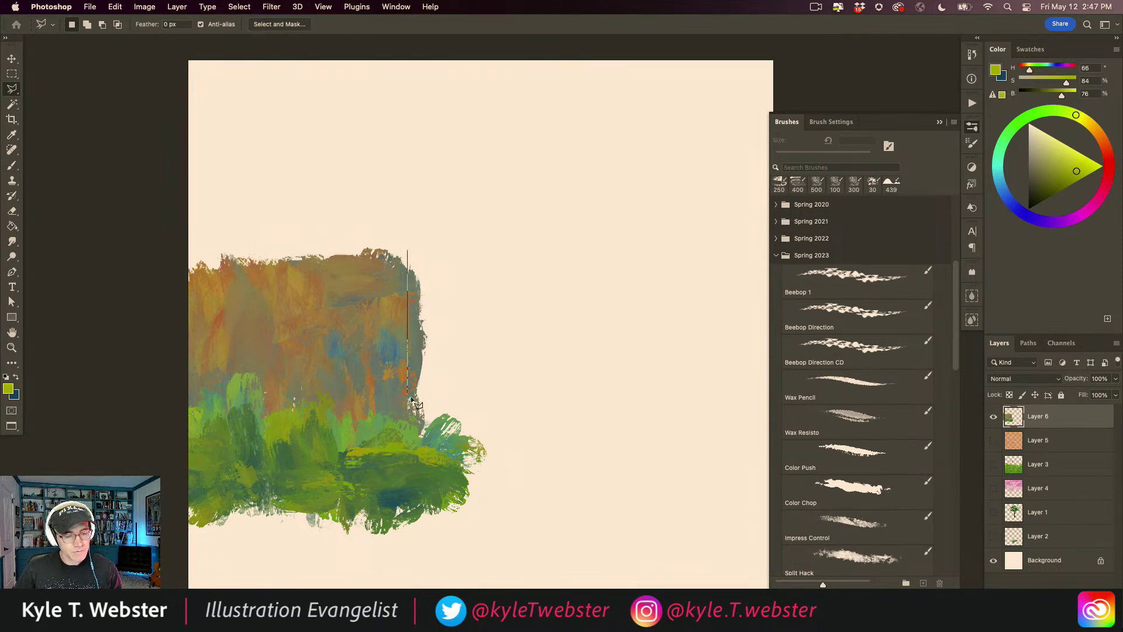
click(409, 419)
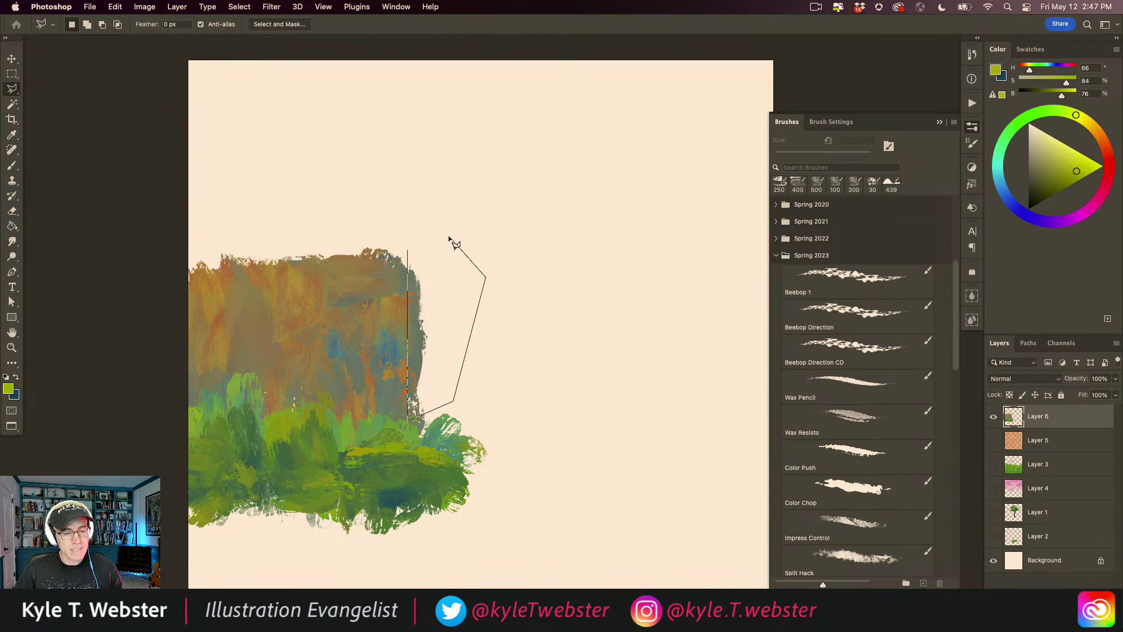
key(Delete)
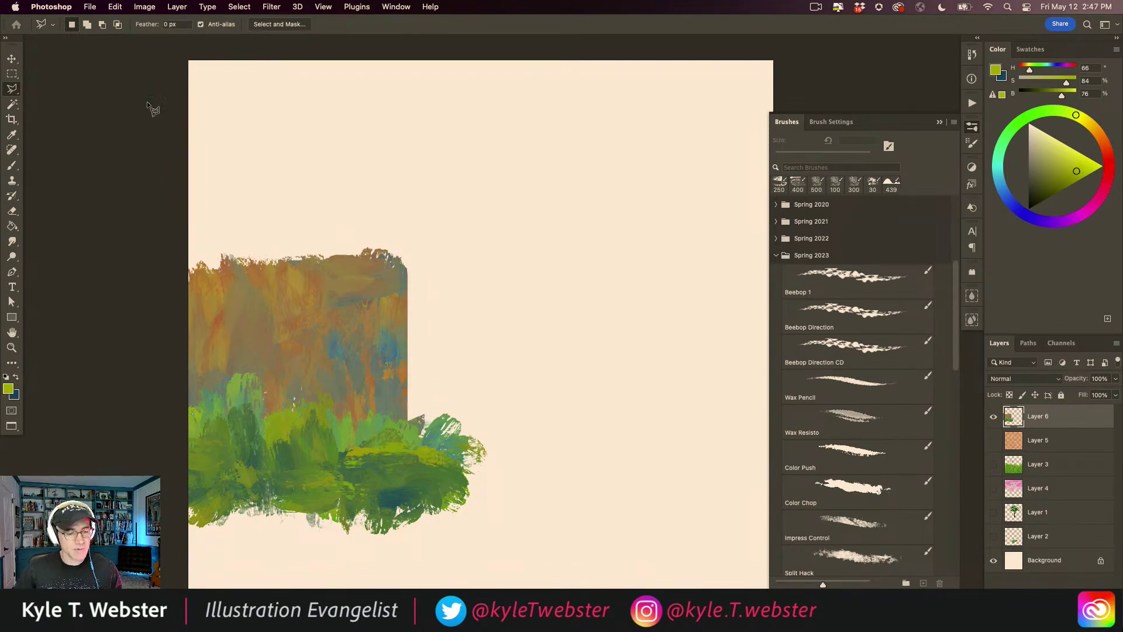
Outline a peaked roof with an overhanging eave above the wall using the Polygonal Lasso, and set the background color to blue #1c86c2.
click(400, 268)
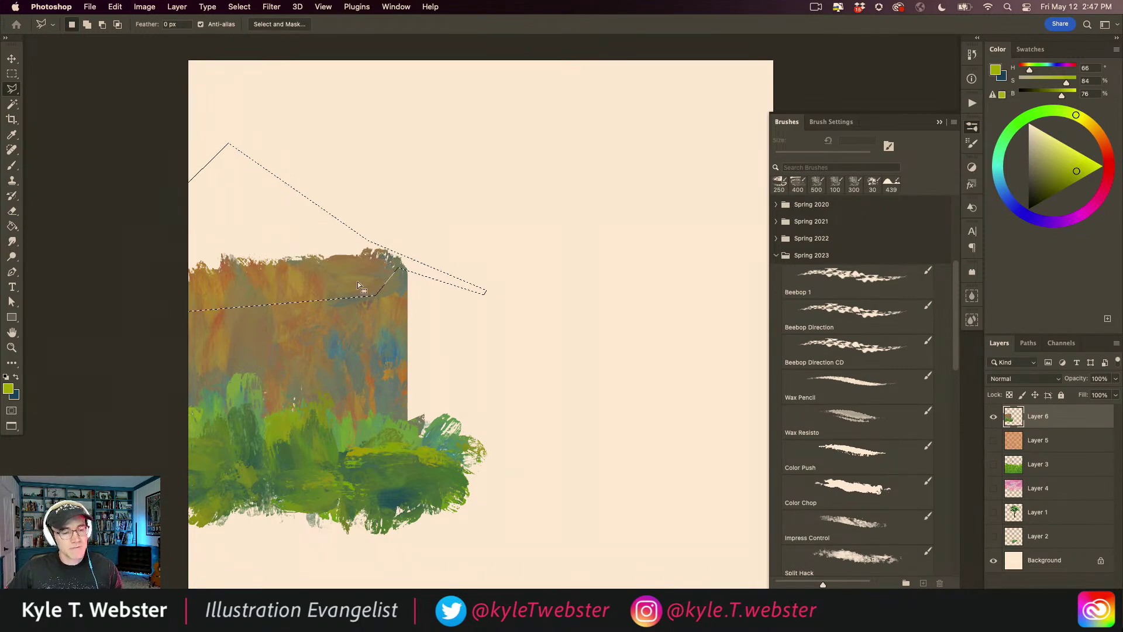
key(b)
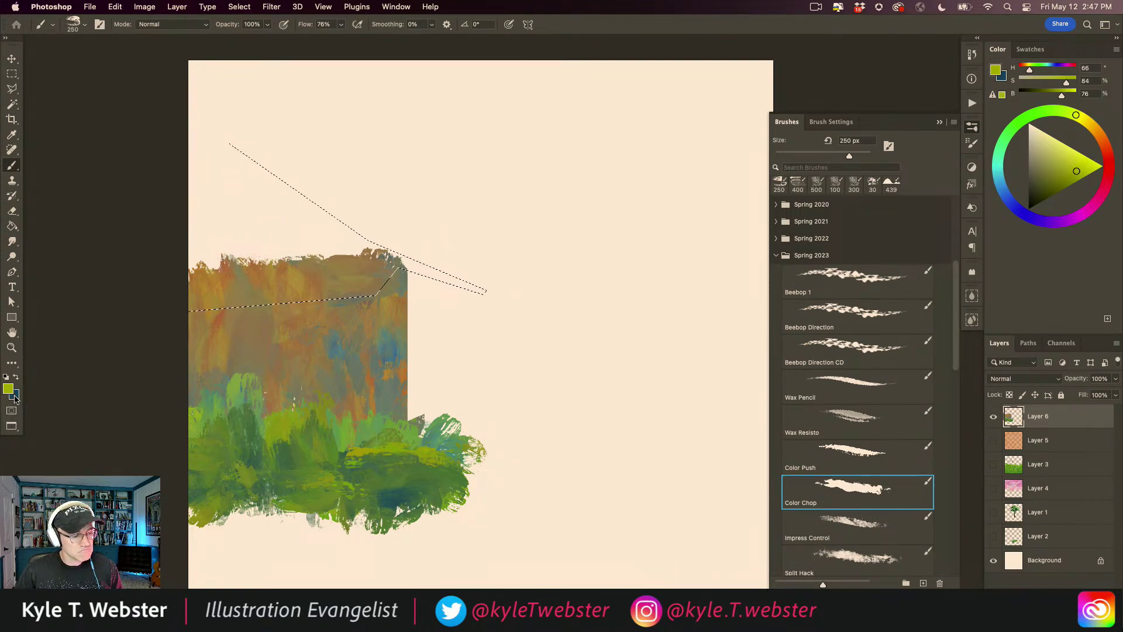
click(12, 393)
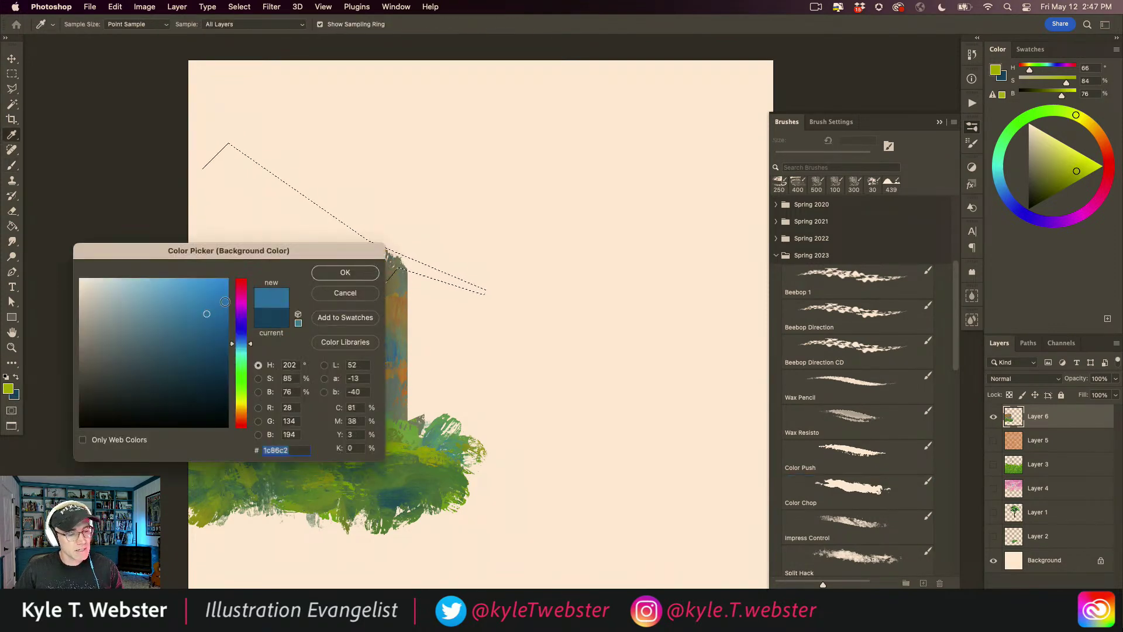
click(333, 273)
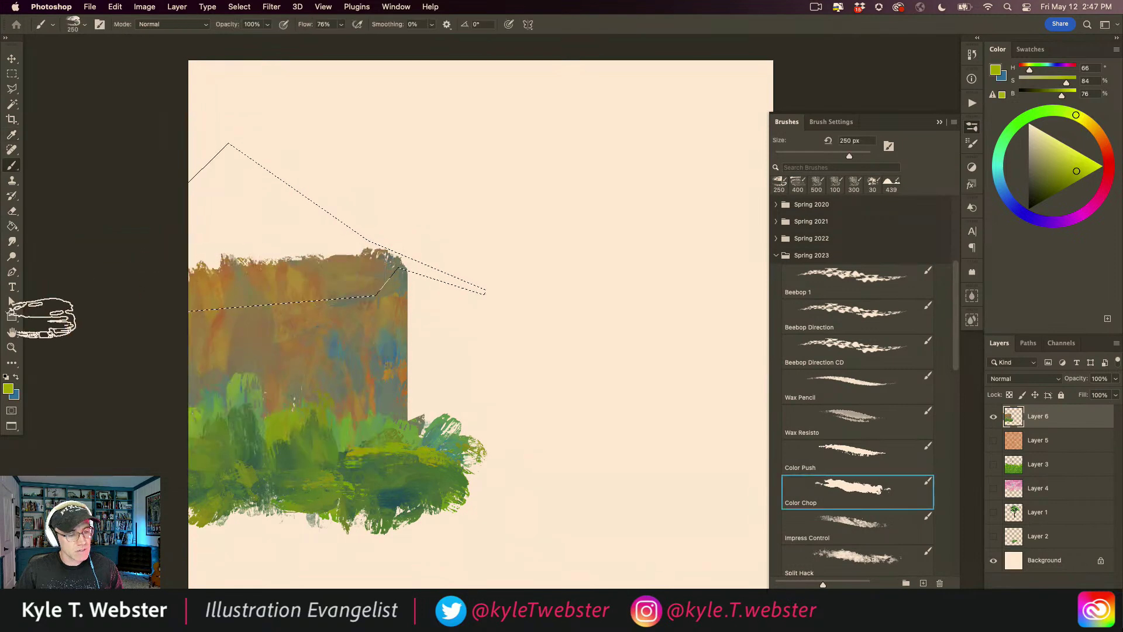
click(12, 393)
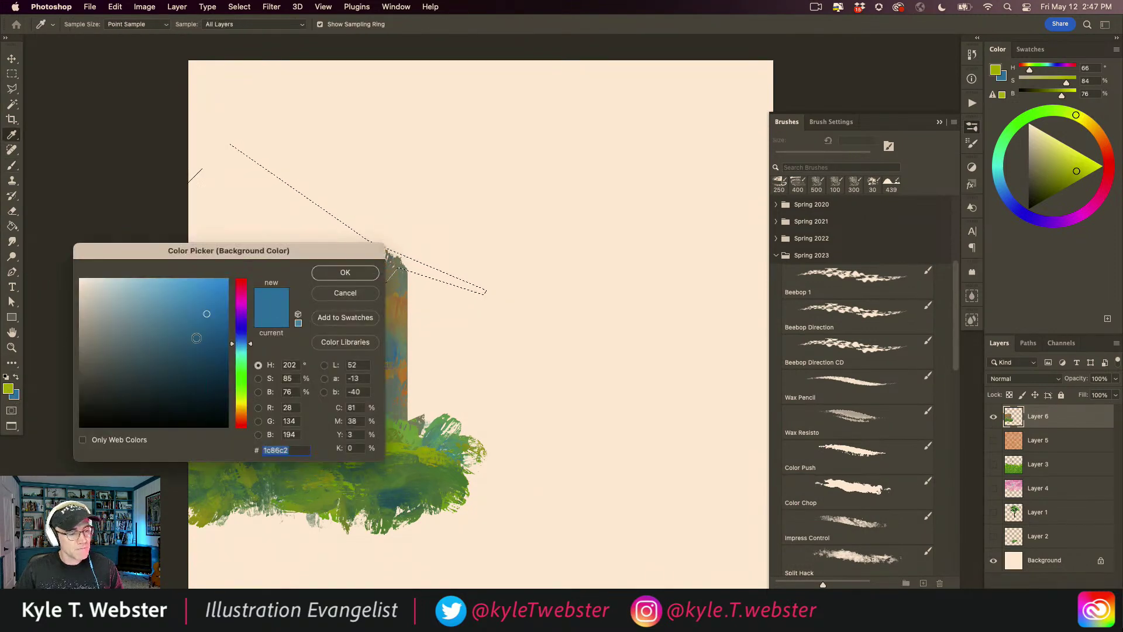
key(Return)
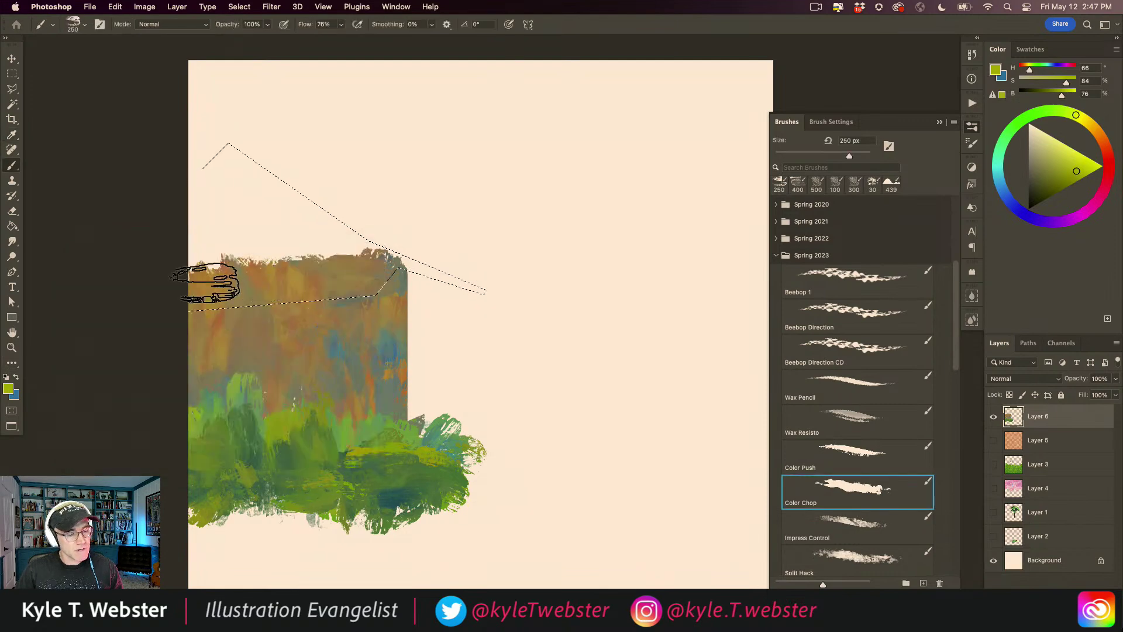
Set the foreground color to orange (H 31, S 84, B 91), fill the roof selection with Color Chop strokes, and deselect it.
click(8, 386)
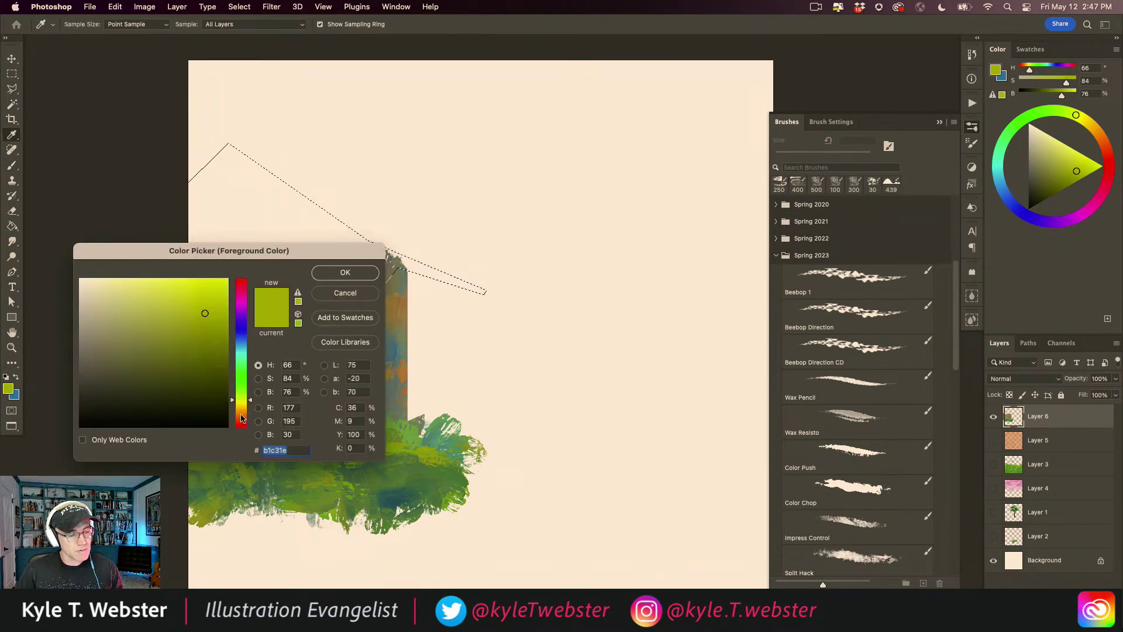
click(241, 414)
click(346, 274)
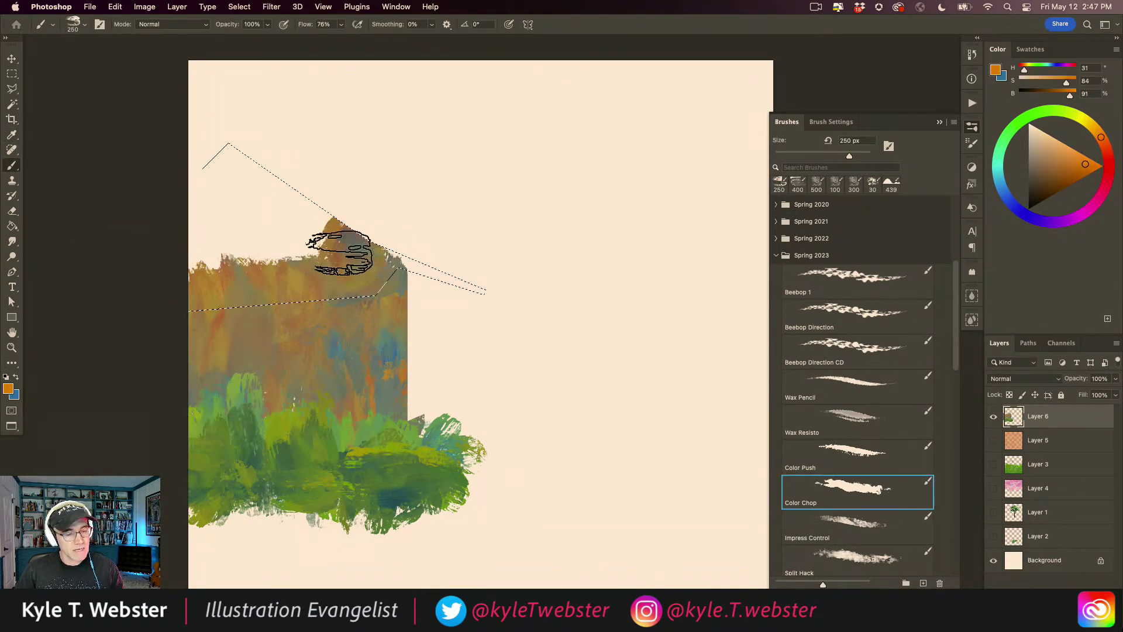
mouse_move(341, 246)
mouse_down()
mouse_move(287, 254)
mouse_move(321, 196)
mouse_move(290, 259)
mouse_move(338, 231)
mouse_move(266, 236)
mouse_move(233, 255)
mouse_move(203, 217)
mouse_move(295, 204)
mouse_up()
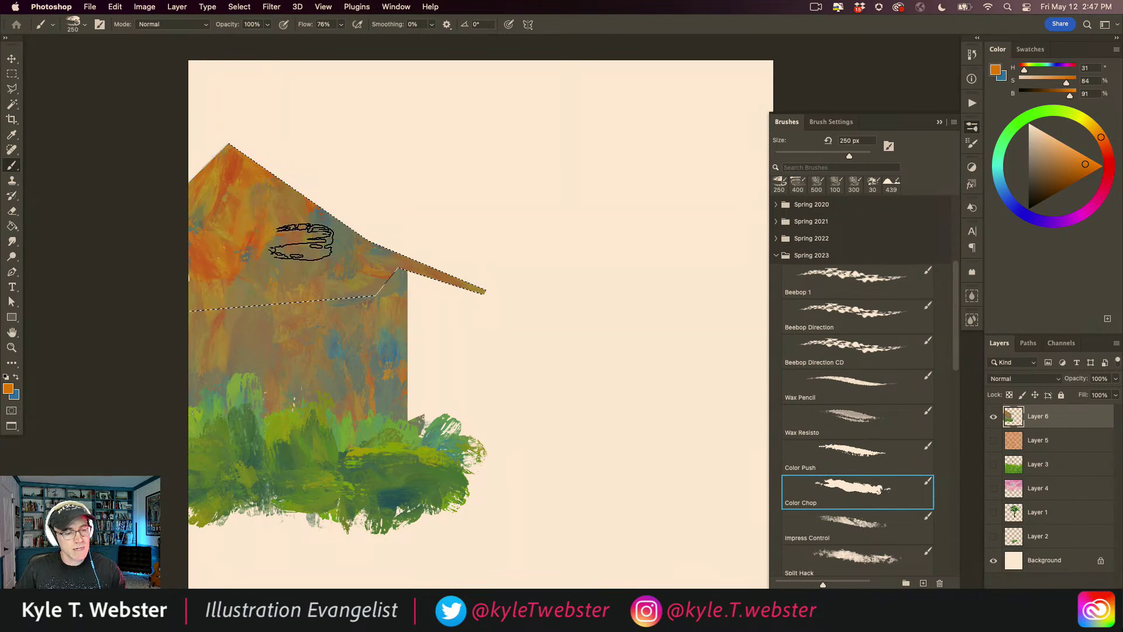
mouse_move(335, 219)
mouse_down()
mouse_move(478, 263)
mouse_move(221, 176)
mouse_move(257, 230)
mouse_move(286, 244)
mouse_move(231, 165)
mouse_move(192, 182)
mouse_move(150, 271)
mouse_up()
key(super+d)
Select the ragged lower part of the foliage with the Rectangular Marquee and cut it away to leave a straight base.
alt+click(314, 514)
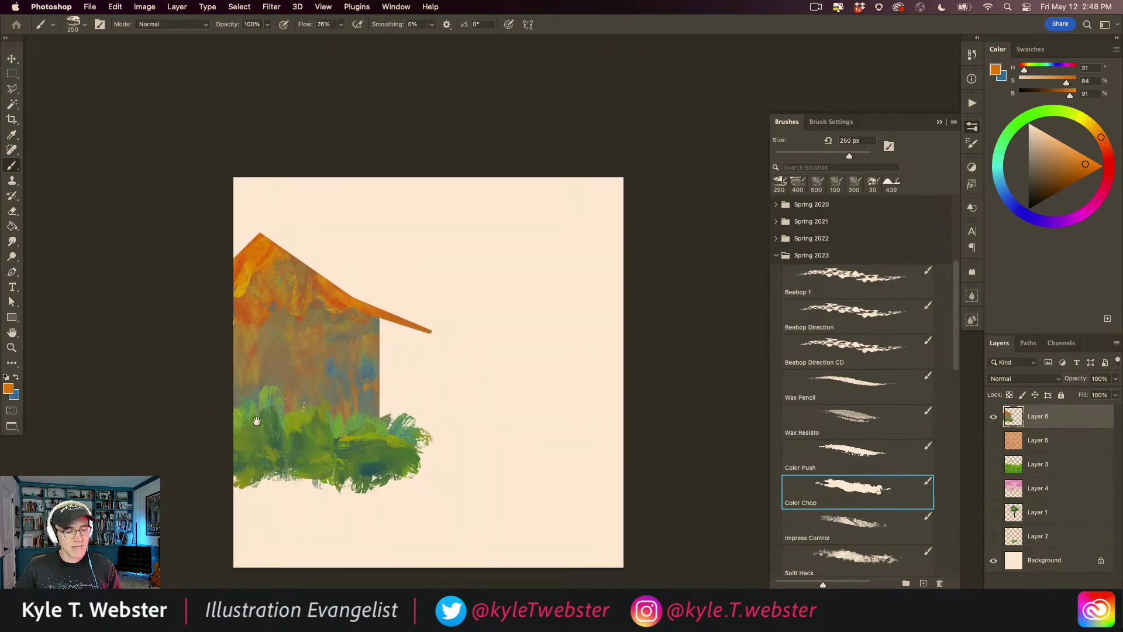
drag(280, 450, 299, 432)
key(l)
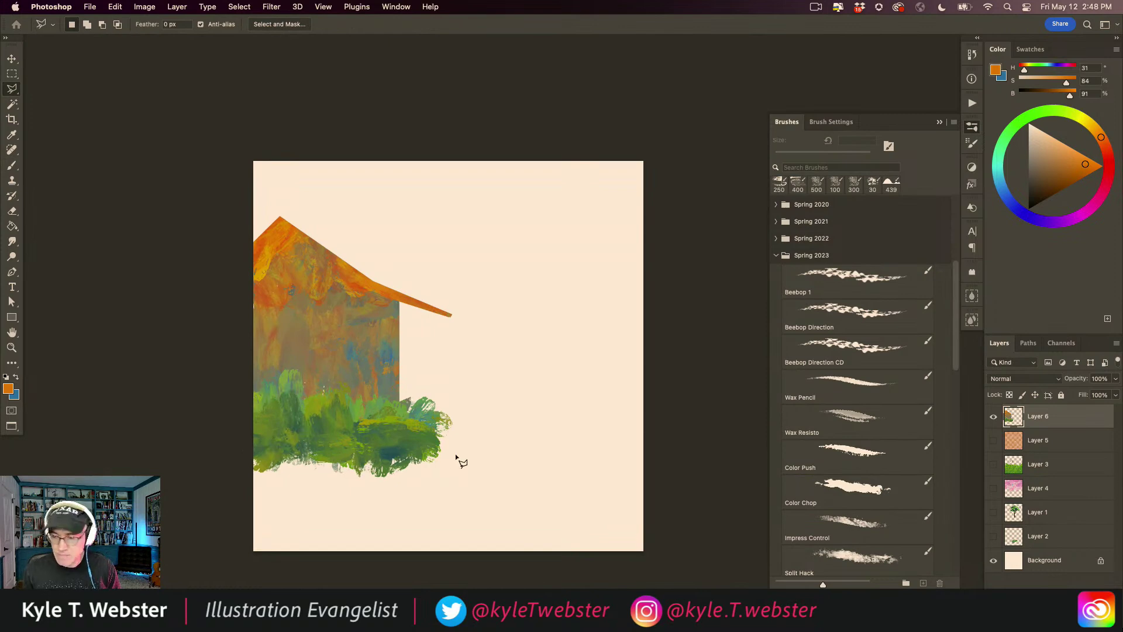
key(m)
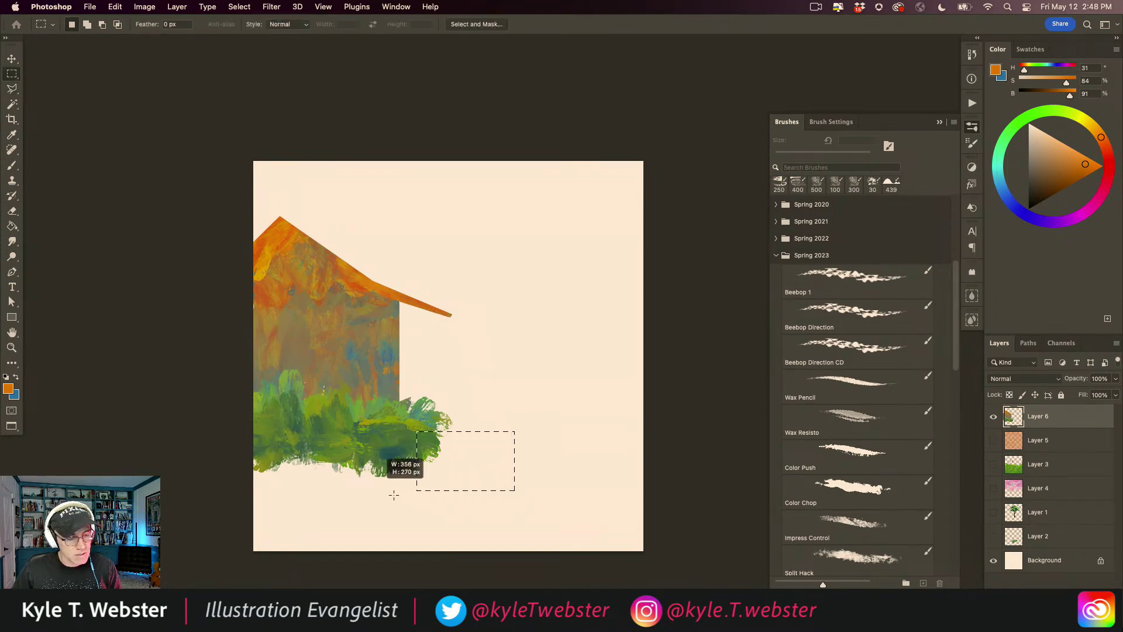
key(super+x)
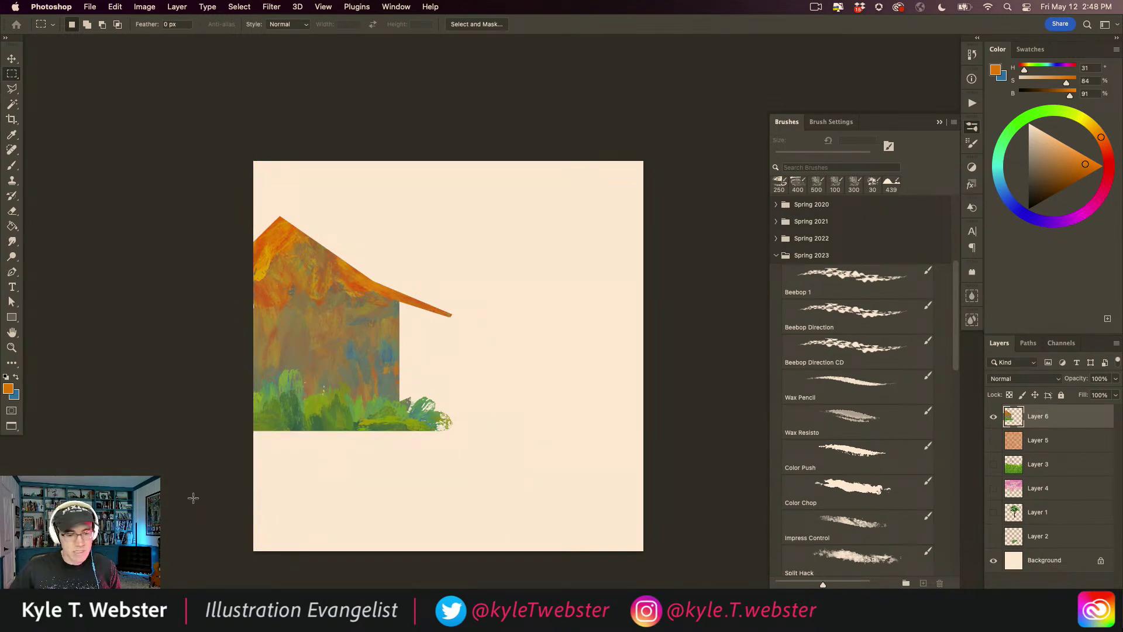
Select the Impress Control brush at 400 px and open its Color Dynamics brush settings.
super+click(333, 429)
drag(281, 440, 272, 449)
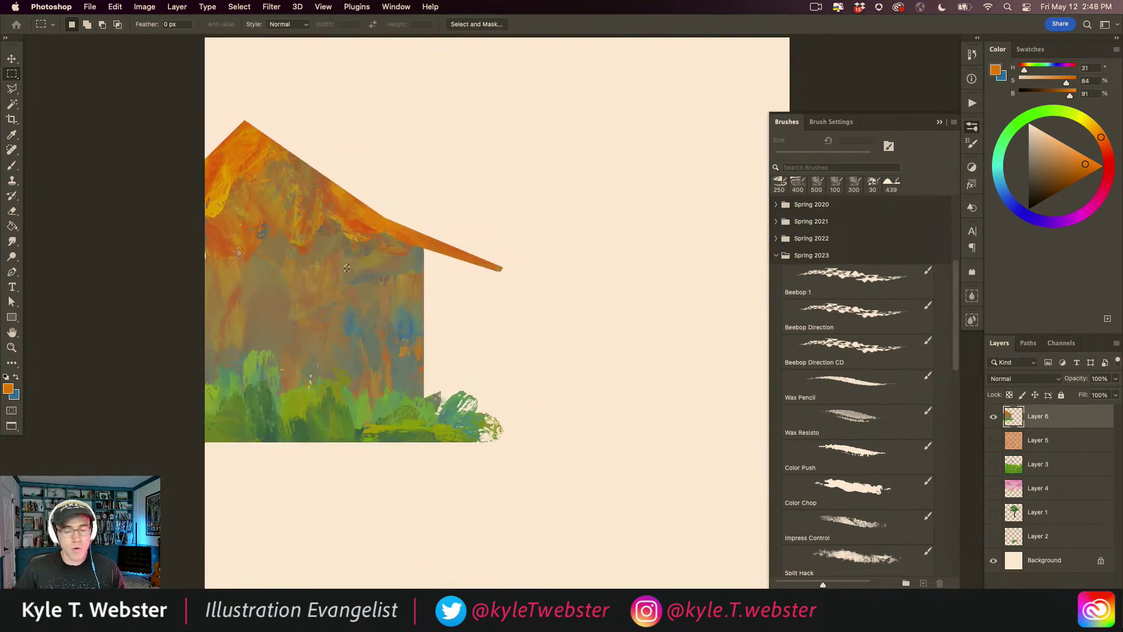
alt+click(291, 335)
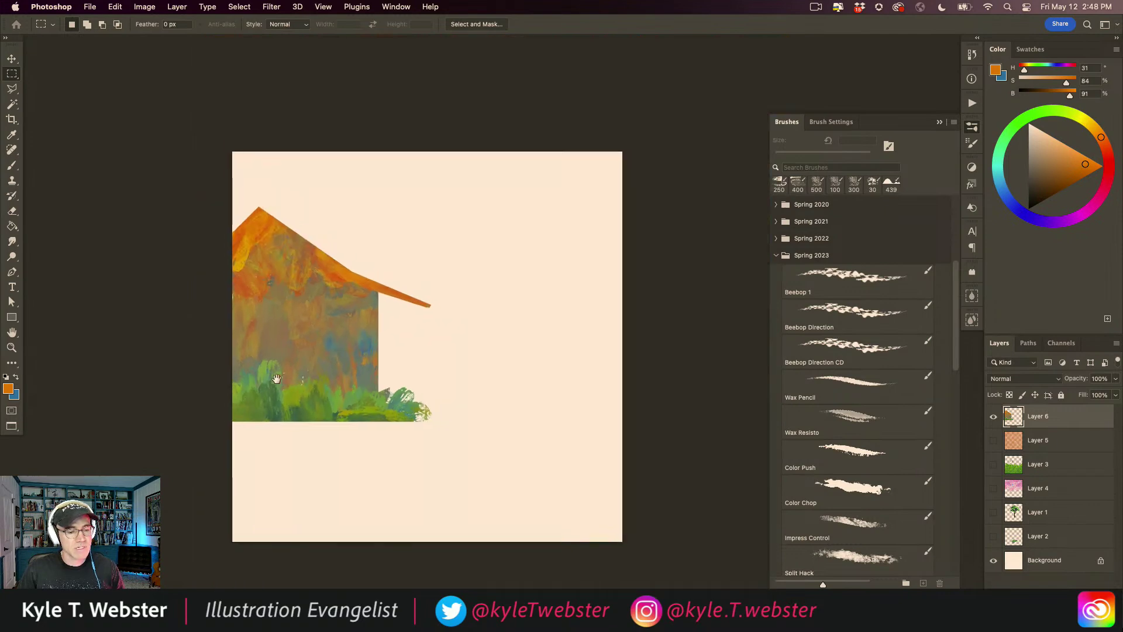
scroll(930, 351, down, 5)
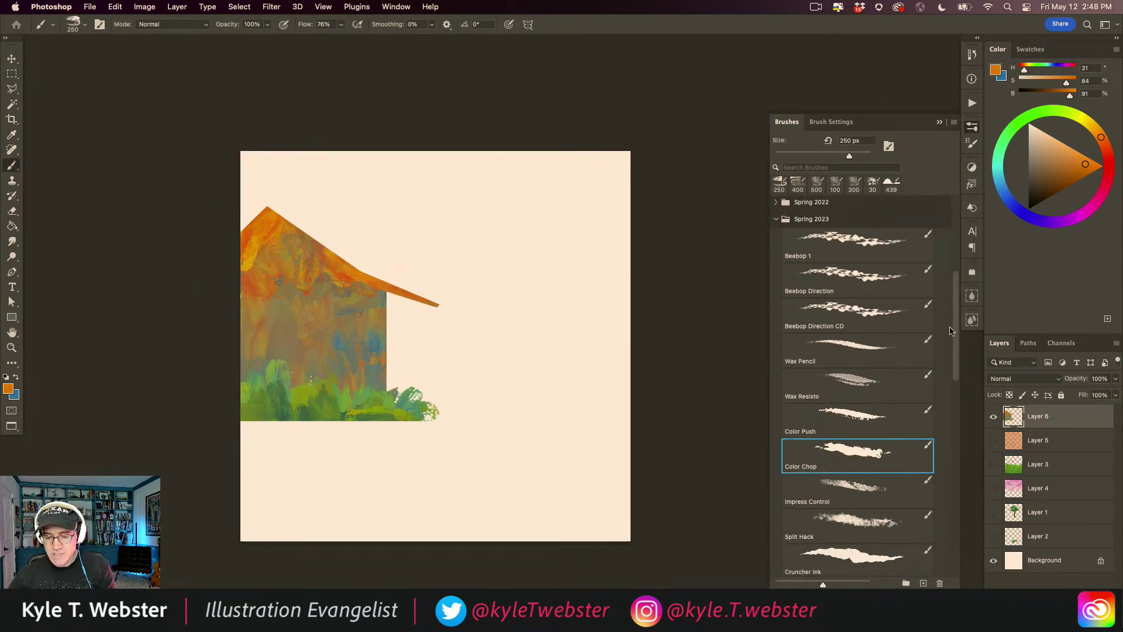
super+click(399, 413)
drag(382, 423, 331, 447)
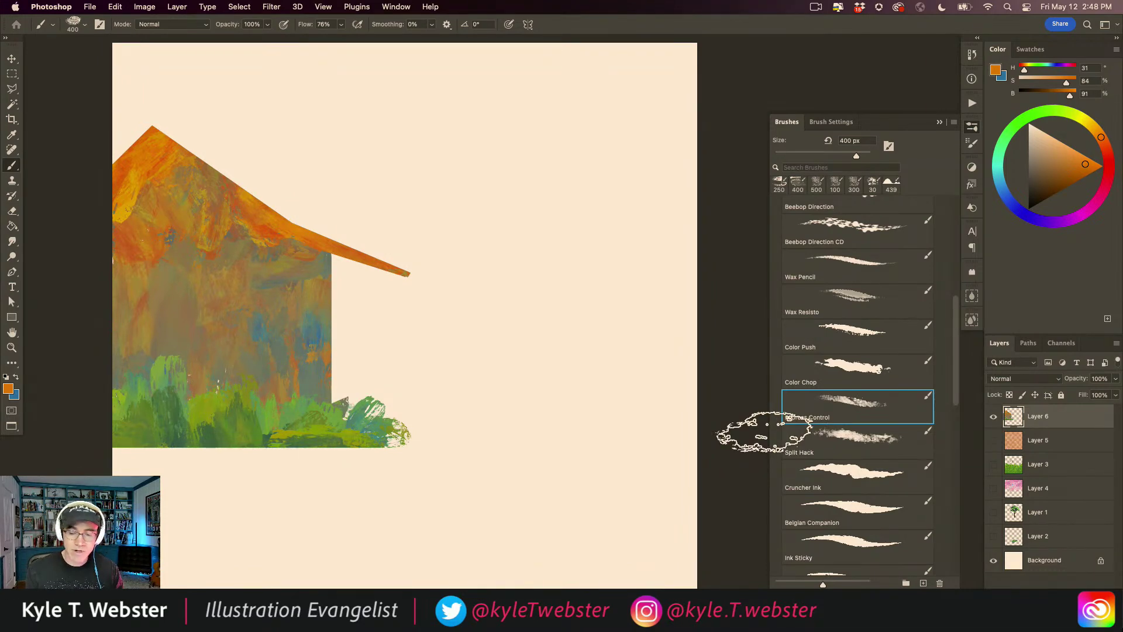
click(831, 122)
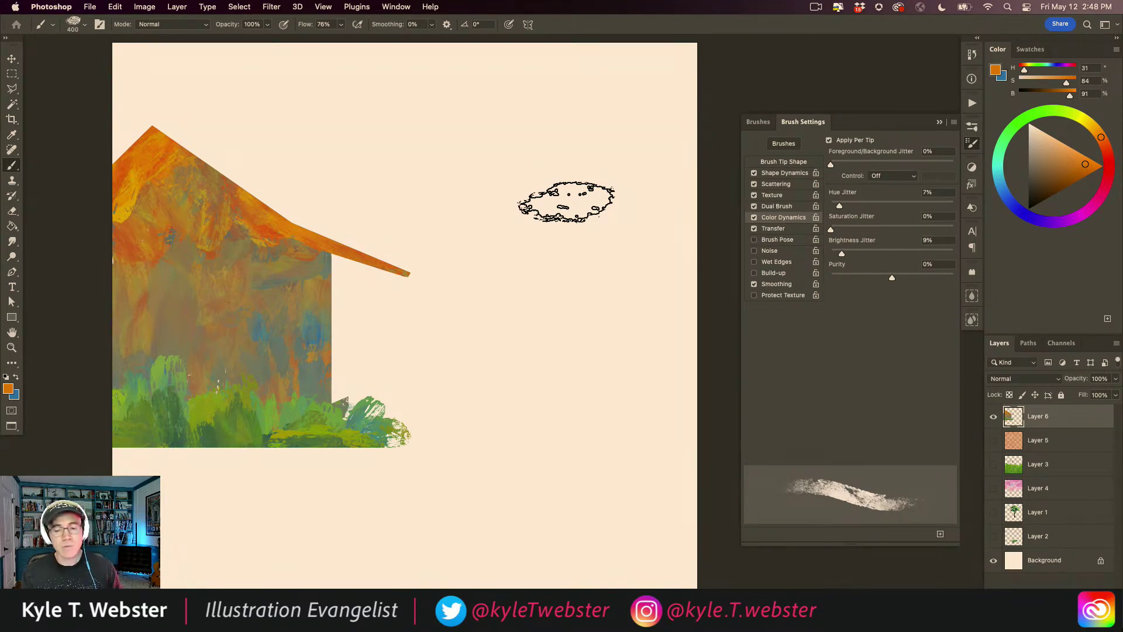
Set the foreground color to yellow (H 49, S 78, B 85) and paint a roughly square patch of Impress Control strokes beside the house's eave.
drag(1100, 136, 1090, 124)
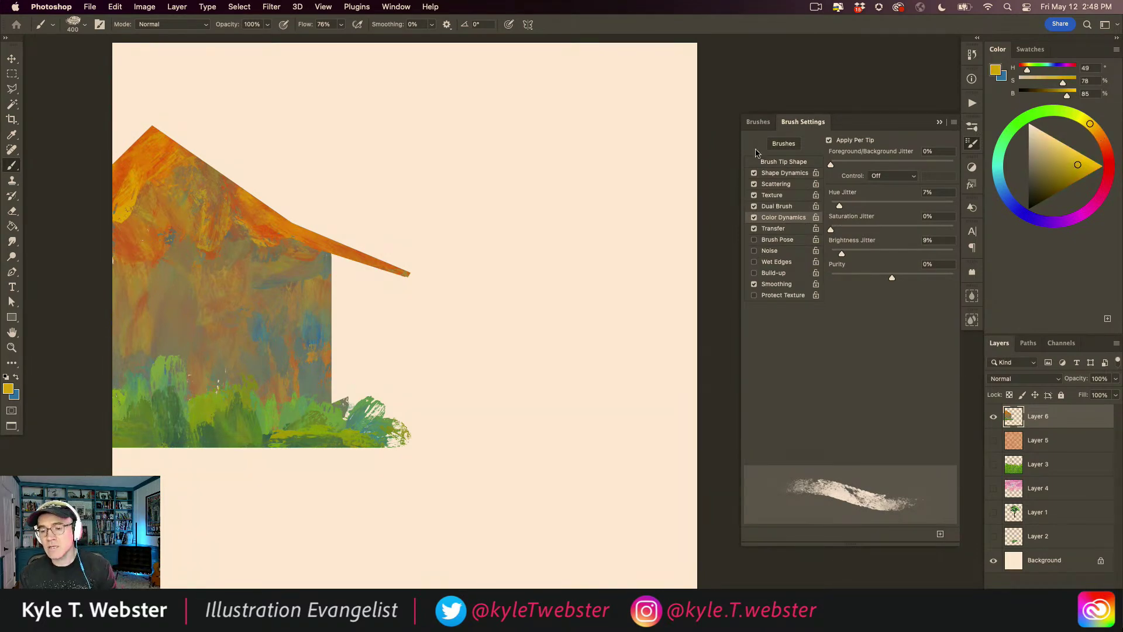
mouse_move(561, 249)
mouse_down()
mouse_move(548, 333)
mouse_move(531, 251)
mouse_move(537, 222)
mouse_move(559, 208)
mouse_move(578, 333)
mouse_move(541, 336)
mouse_move(525, 186)
mouse_move(553, 257)
mouse_move(554, 215)
mouse_move(527, 230)
mouse_move(521, 281)
mouse_move(505, 267)
mouse_move(500, 342)
mouse_move(485, 196)
mouse_move(467, 328)
mouse_move(480, 209)
mouse_move(482, 250)
mouse_move(492, 251)
mouse_move(559, 185)
mouse_move(602, 216)
mouse_up()
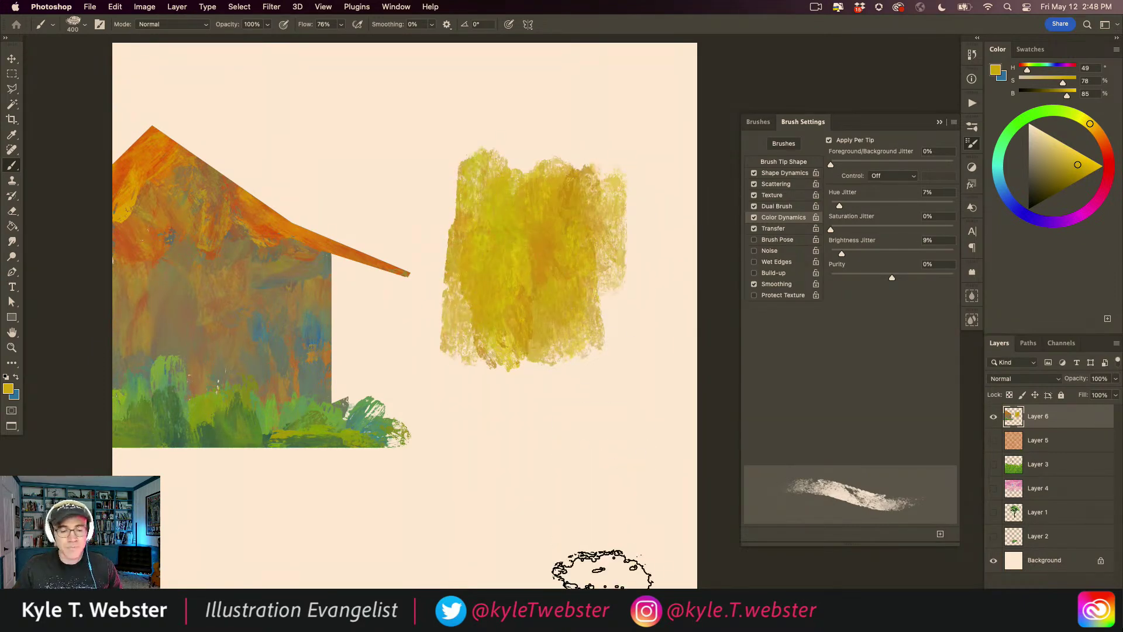
scroll(525, 297, up, 6)
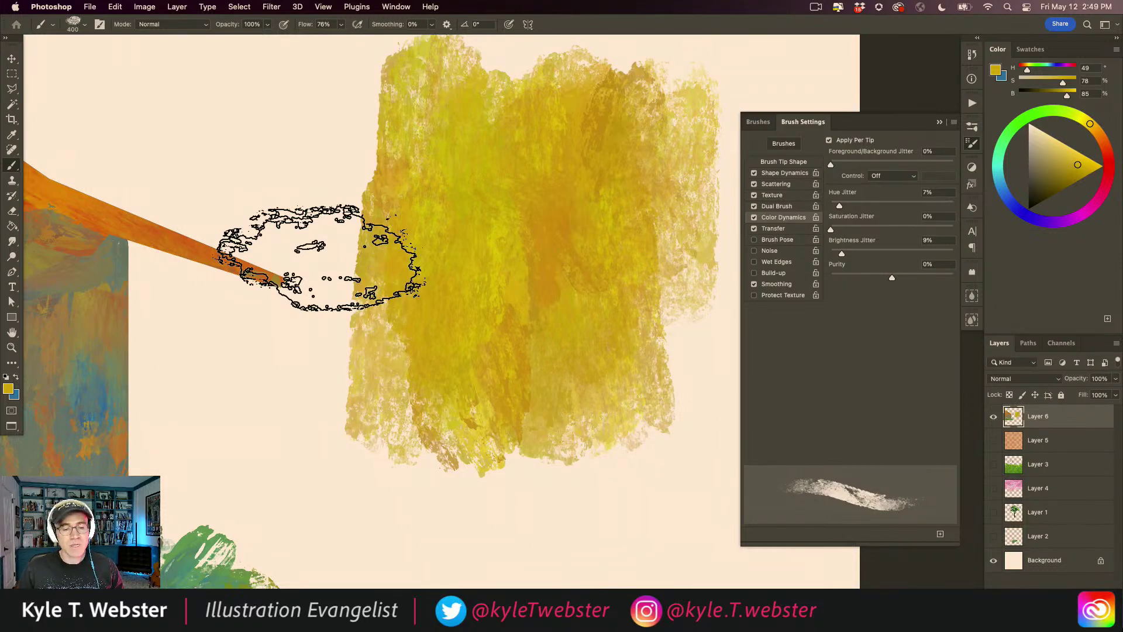
alt+click(421, 362)
drag(420, 362, 416, 345)
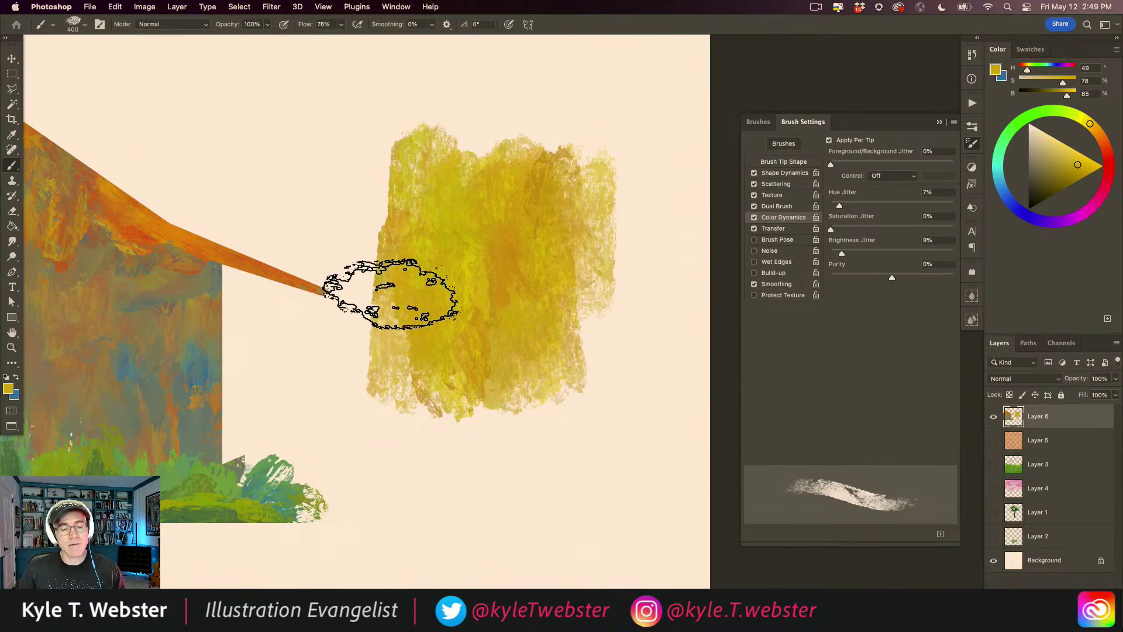
drag(401, 384, 419, 373)
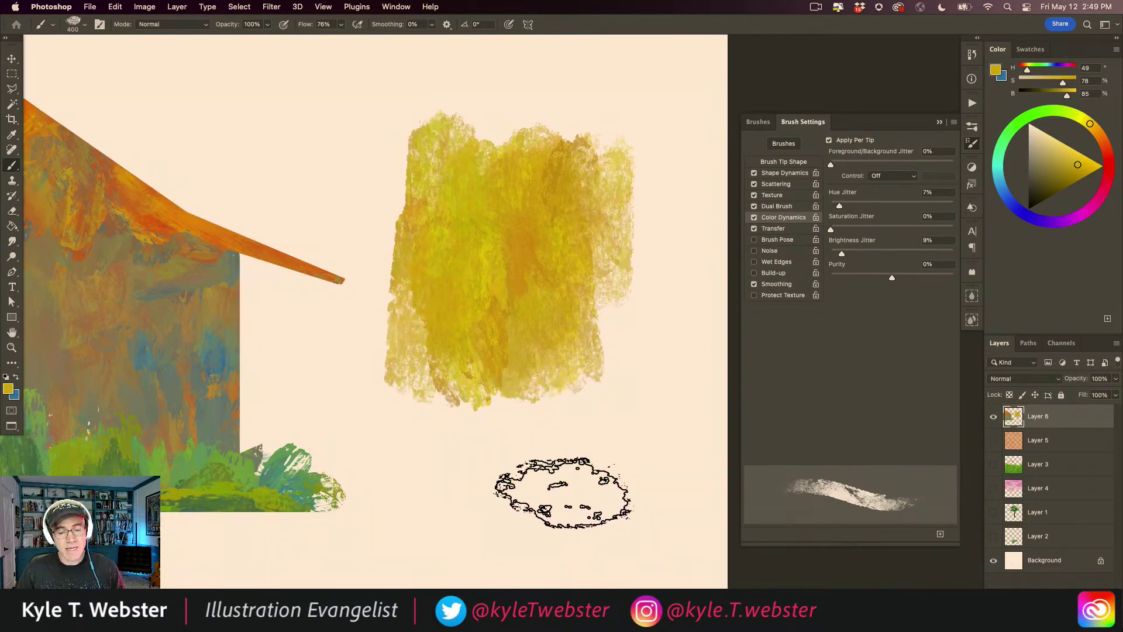
Undo the trial strokes made below the yellow patch and widen the patch with lighter strokes along its right side.
drag(515, 467, 511, 401)
mouse_move(571, 468)
mouse_down()
mouse_move(564, 503)
mouse_move(534, 476)
mouse_move(499, 471)
mouse_move(594, 490)
mouse_move(489, 474)
mouse_move(589, 466)
mouse_move(626, 515)
mouse_move(608, 489)
mouse_up()
key(super+z)
key(super+z)
mouse_move(586, 177)
mouse_down()
mouse_move(636, 234)
mouse_move(619, 237)
mouse_move(579, 289)
mouse_move(589, 247)
mouse_move(627, 277)
mouse_move(617, 176)
mouse_move(582, 136)
mouse_move(621, 148)
mouse_move(630, 111)
mouse_move(582, 118)
mouse_move(614, 138)
mouse_move(641, 202)
mouse_move(649, 182)
mouse_move(584, 144)
mouse_move(598, 122)
mouse_up()
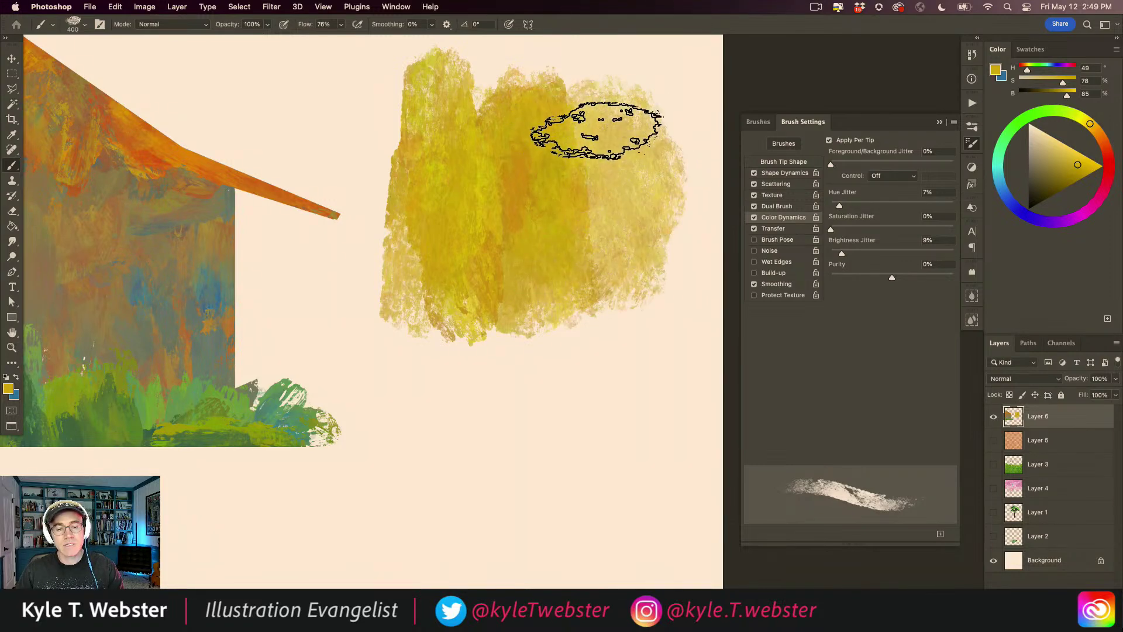
Set the foreground color to red (H 351, S 70, B 89) and paint over the right end of the yellow patch.
click(1105, 150)
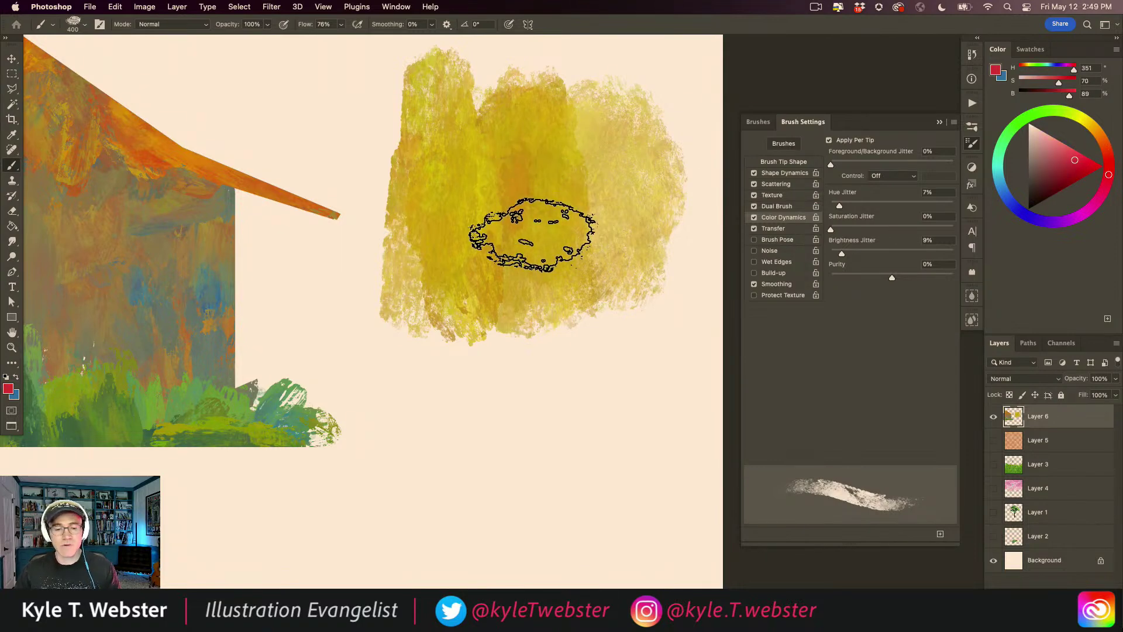
drag(524, 264, 427, 290)
mouse_move(615, 180)
mouse_down()
mouse_move(601, 154)
mouse_move(607, 282)
mouse_move(557, 246)
mouse_move(573, 218)
mouse_move(557, 204)
mouse_move(558, 165)
mouse_move(536, 170)
mouse_move(565, 158)
mouse_move(560, 211)
mouse_move(547, 143)
mouse_move(519, 179)
mouse_move(534, 215)
mouse_move(516, 251)
mouse_move(525, 284)
mouse_move(499, 317)
mouse_move(541, 279)
mouse_move(488, 238)
mouse_move(493, 210)
mouse_move(452, 128)
mouse_move(516, 192)
mouse_move(500, 198)
mouse_move(532, 169)
mouse_move(511, 169)
mouse_move(524, 153)
mouse_move(474, 142)
mouse_move(459, 256)
mouse_up()
Blend the yellow into the red by repeatedly sampling coral, ochre and red from the patch and painting over the transitions.
alt+click(498, 232)
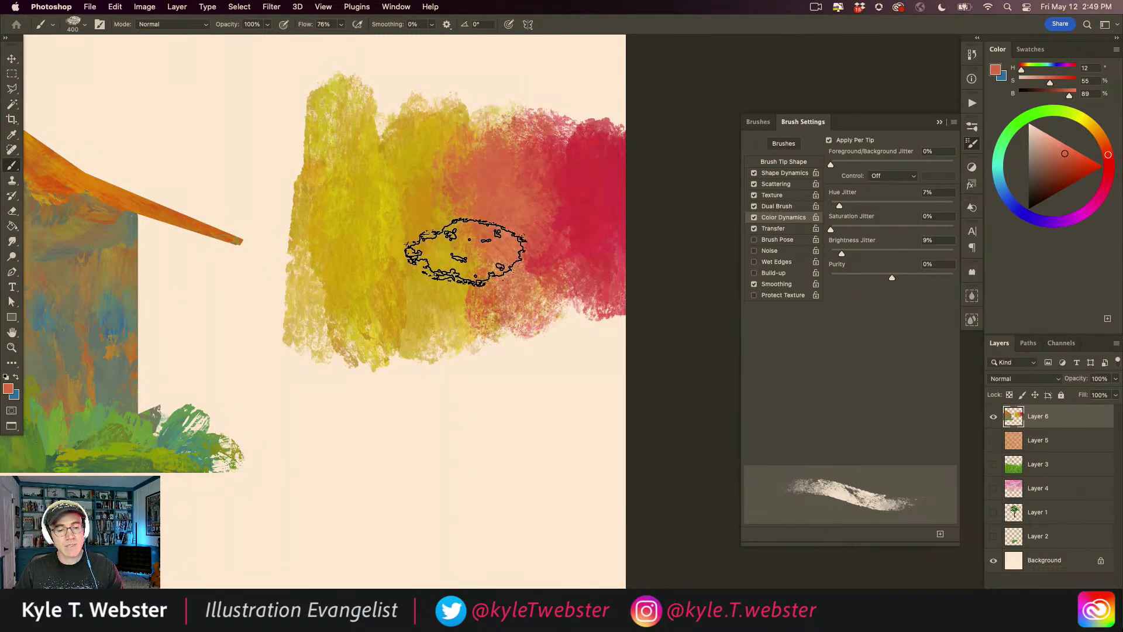
drag(505, 304, 533, 282)
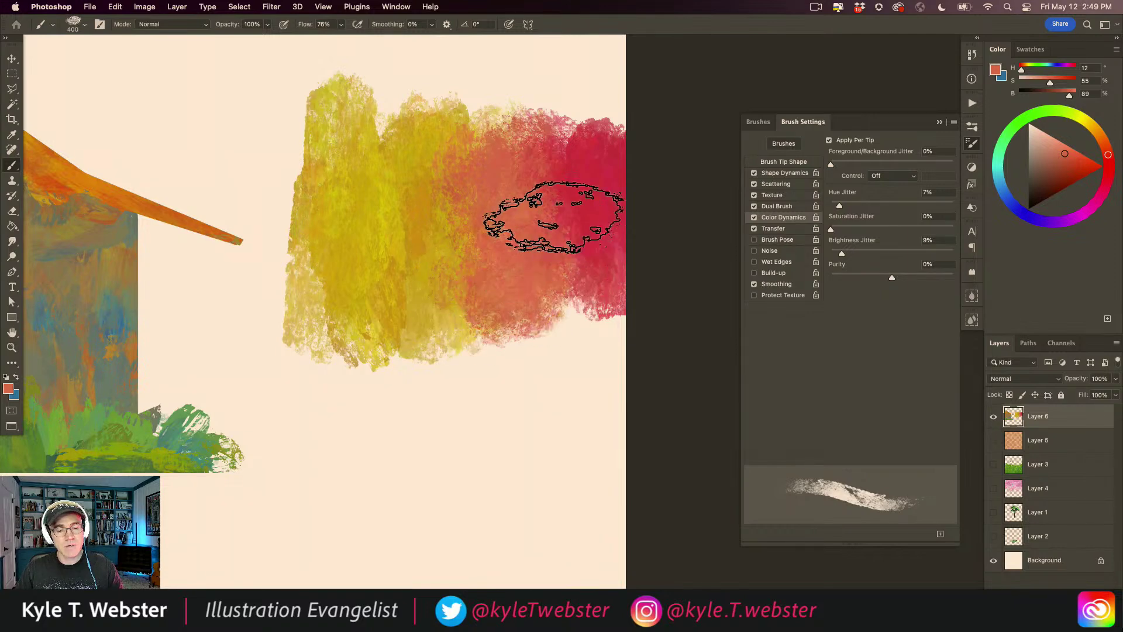
mouse_move(547, 181)
mouse_down()
mouse_move(553, 155)
mouse_move(468, 227)
mouse_move(496, 270)
mouse_move(477, 245)
mouse_move(465, 322)
mouse_move(393, 256)
mouse_move(478, 264)
mouse_move(452, 235)
mouse_move(475, 206)
mouse_move(478, 146)
mouse_up()
alt+click(435, 220)
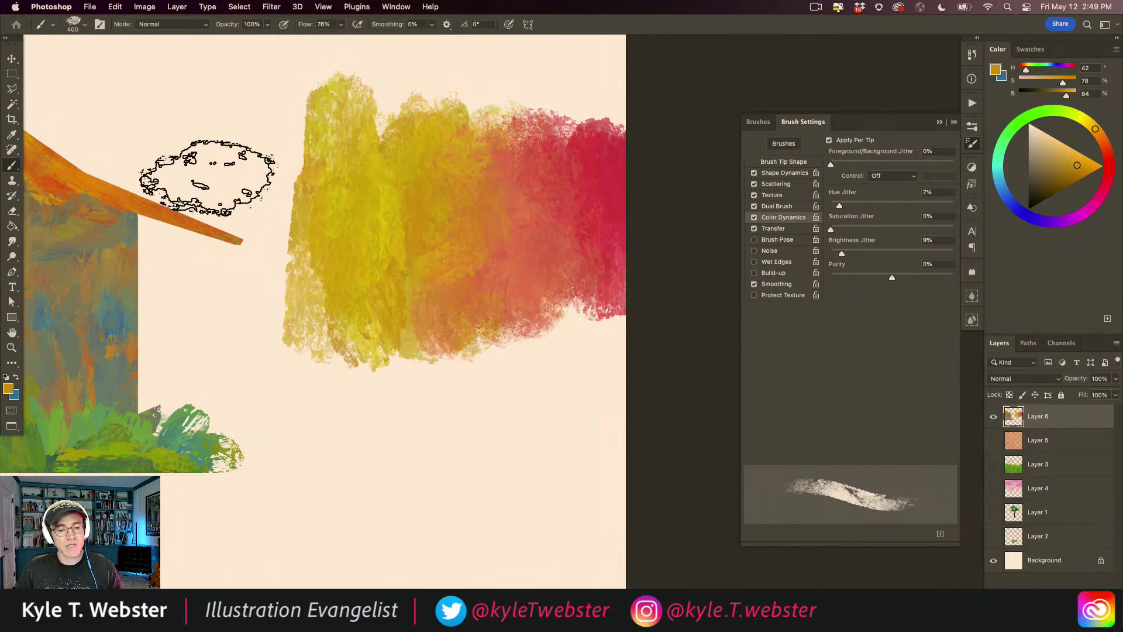
alt+click(519, 216)
drag(482, 323, 442, 297)
alt+click(452, 209)
mouse_move(453, 239)
mouse_down()
mouse_move(408, 148)
mouse_move(390, 179)
mouse_up()
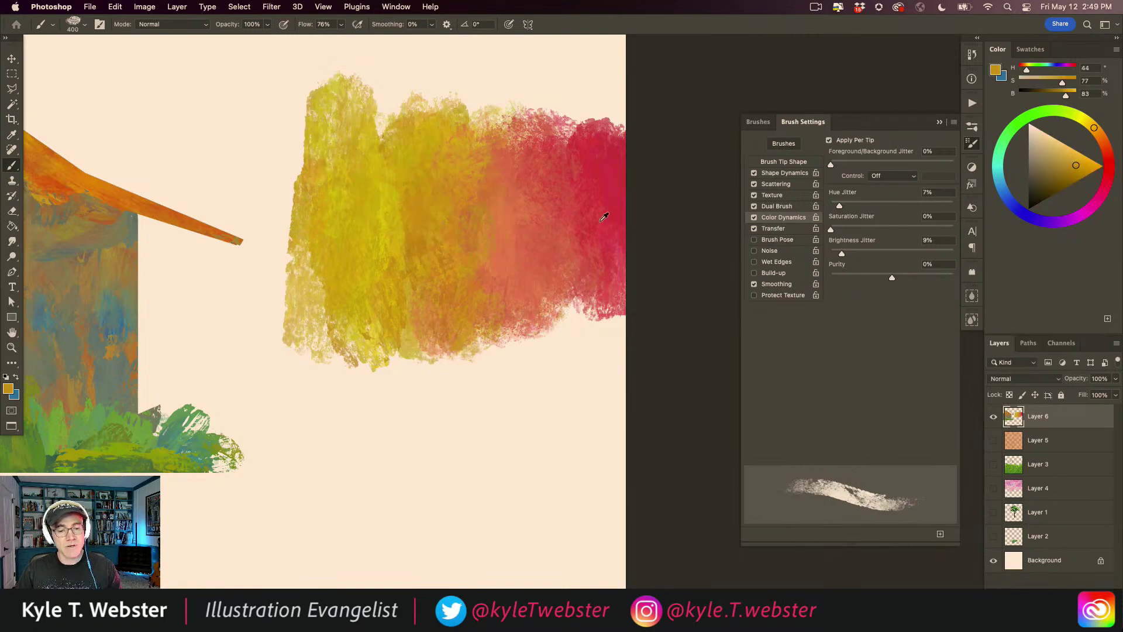
alt+click(589, 215)
drag(581, 215, 563, 267)
alt+click(503, 229)
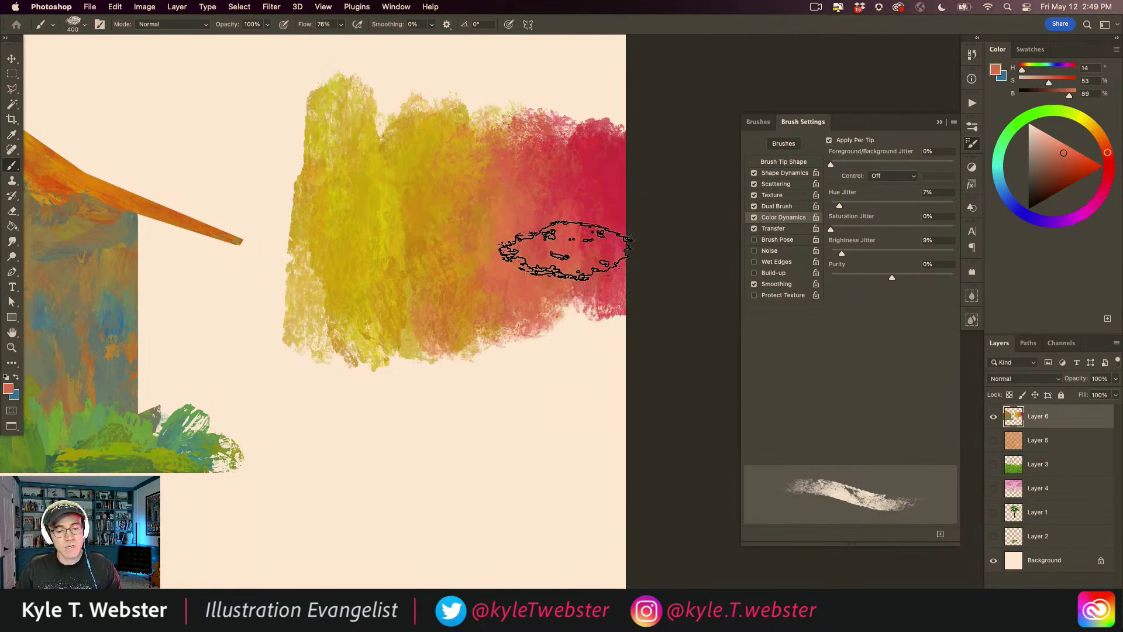
Examine the blended yellow-to-red patch beside the house, both close up and with the whole canvas in view.
scroll(478, 341, down, 2)
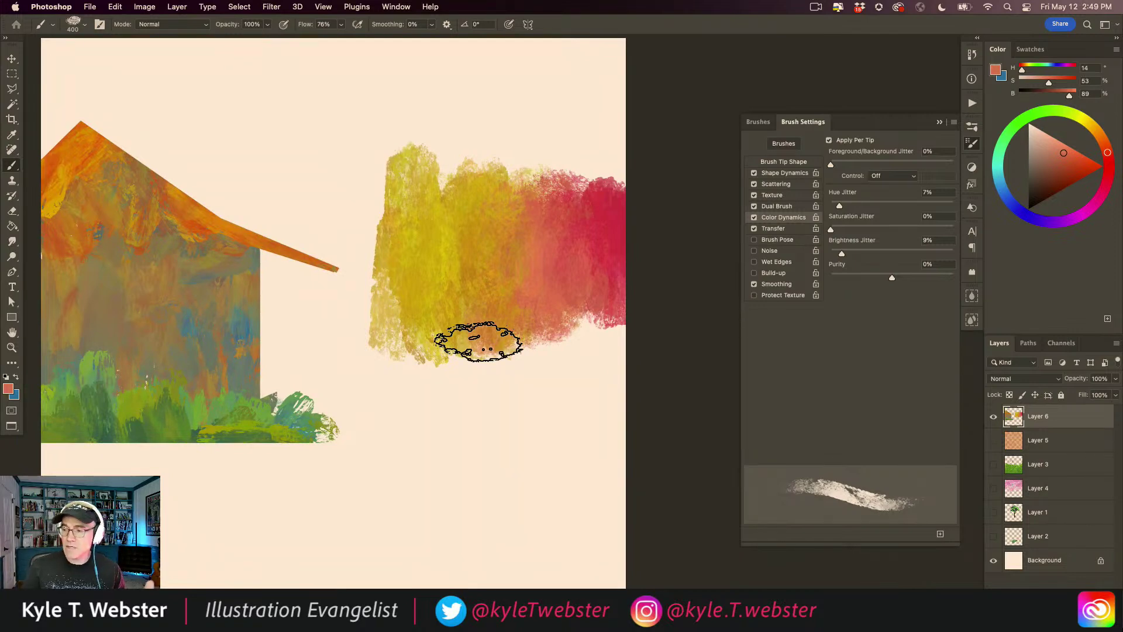
drag(424, 330, 465, 316)
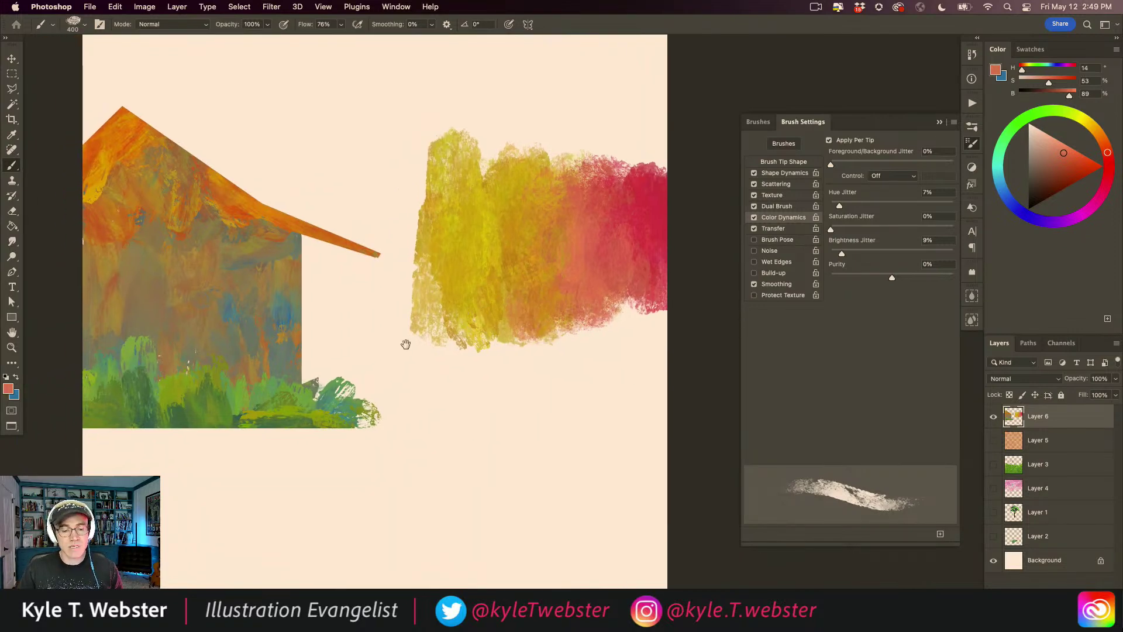
super+click(501, 257)
drag(457, 321, 383, 343)
super+click(396, 319)
mouse_move(378, 304)
mouse_down()
mouse_move(308, 329)
mouse_move(313, 351)
mouse_move(581, 254)
mouse_up()
alt+click(317, 351)
alt+click(318, 351)
alt+click(318, 351)
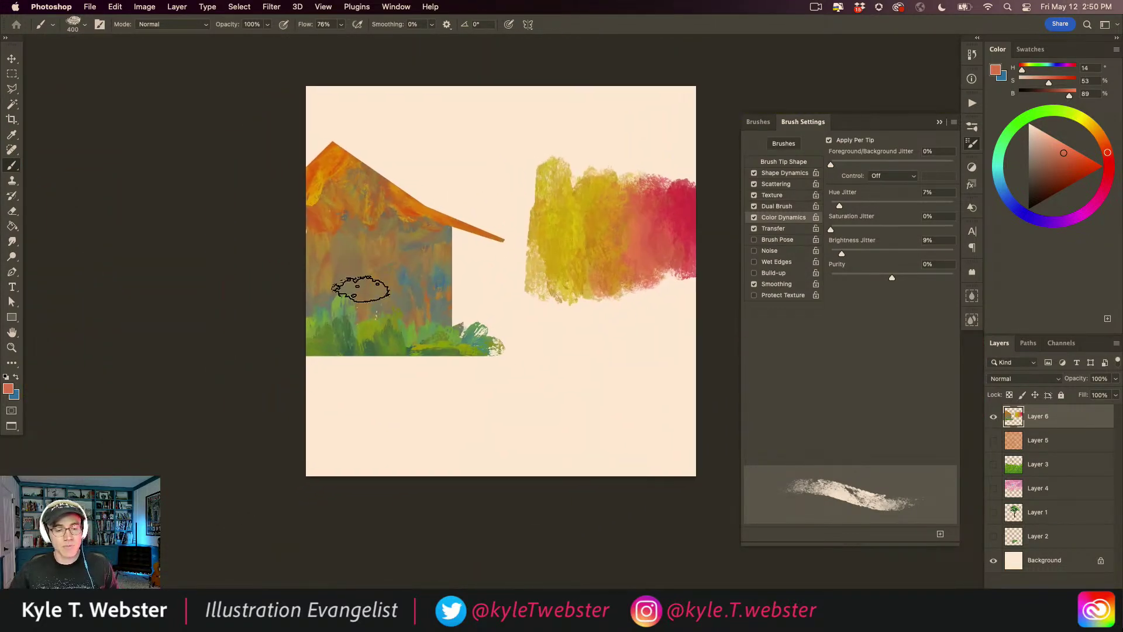
Switch to the Split Hack brush at 300 px and open its Color Dynamics settings.
click(758, 123)
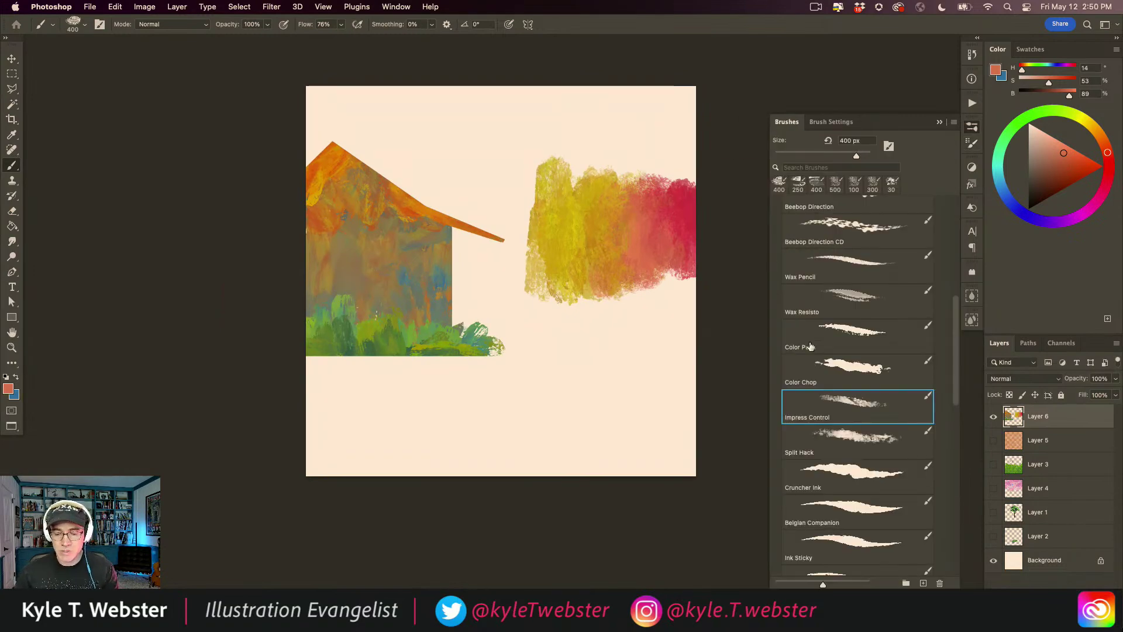
super+click(484, 405)
drag(493, 404, 293, 415)
click(827, 126)
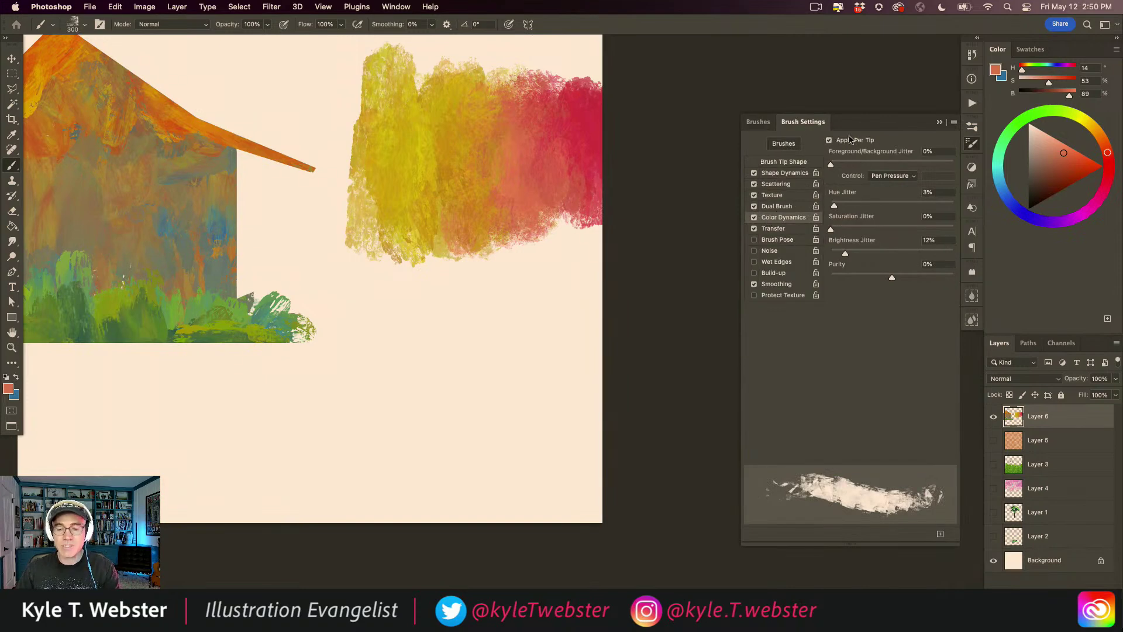
drag(364, 357, 445, 350)
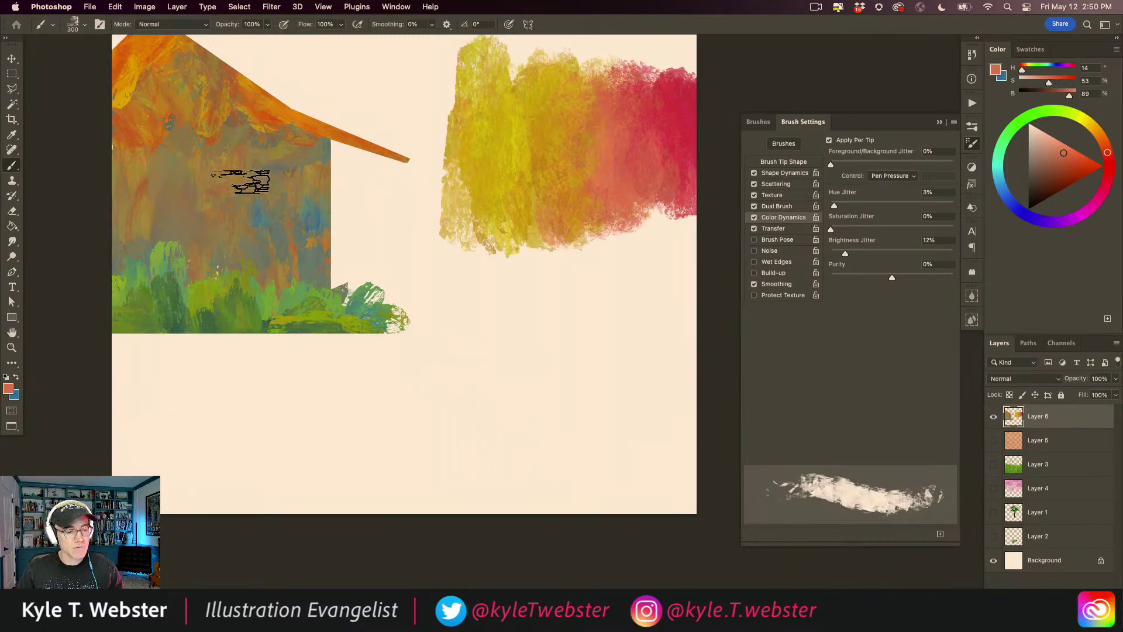
super+click(467, 375)
drag(466, 370, 428, 356)
Paint a large mixed coral-and-blue patch below the yellow-to-red one, layering strokes in several directions out to the canvas edge.
mouse_move(578, 427)
mouse_down()
mouse_move(512, 286)
mouse_move(539, 384)
mouse_move(489, 376)
mouse_move(529, 328)
mouse_move(589, 358)
mouse_move(610, 308)
mouse_move(665, 321)
mouse_move(673, 310)
mouse_up()
mouse_move(591, 409)
mouse_down()
mouse_move(649, 366)
mouse_move(590, 301)
mouse_move(627, 377)
mouse_move(561, 270)
mouse_up()
mouse_move(444, 281)
mouse_down()
mouse_move(484, 321)
mouse_move(463, 421)
mouse_move(446, 306)
mouse_move(447, 403)
mouse_move(433, 339)
mouse_move(433, 233)
mouse_up()
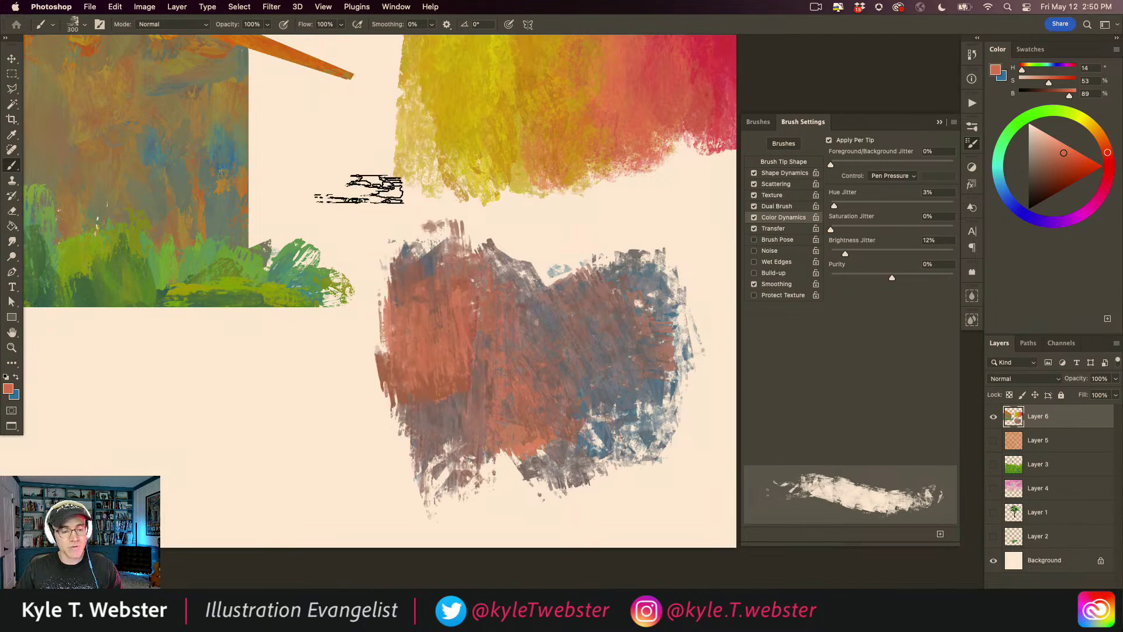
mouse_move(433, 323)
mouse_down()
mouse_move(464, 451)
mouse_move(464, 363)
mouse_move(607, 416)
mouse_move(582, 310)
mouse_move(641, 256)
mouse_move(658, 320)
mouse_up()
drag(588, 365, 495, 349)
mouse_move(544, 363)
mouse_down()
mouse_move(576, 448)
mouse_move(588, 226)
mouse_move(609, 446)
mouse_move(577, 409)
mouse_move(601, 464)
mouse_move(589, 507)
mouse_move(518, 368)
mouse_move(558, 379)
mouse_move(556, 313)
mouse_move(556, 489)
mouse_move(611, 234)
mouse_up()
mouse_move(439, 362)
mouse_down()
mouse_move(501, 547)
mouse_move(407, 402)
mouse_move(434, 372)
mouse_move(515, 445)
mouse_move(408, 344)
mouse_move(520, 497)
mouse_move(466, 347)
mouse_move(498, 465)
mouse_move(503, 430)
mouse_move(515, 474)
mouse_move(483, 482)
mouse_move(474, 341)
mouse_move(384, 240)
mouse_up()
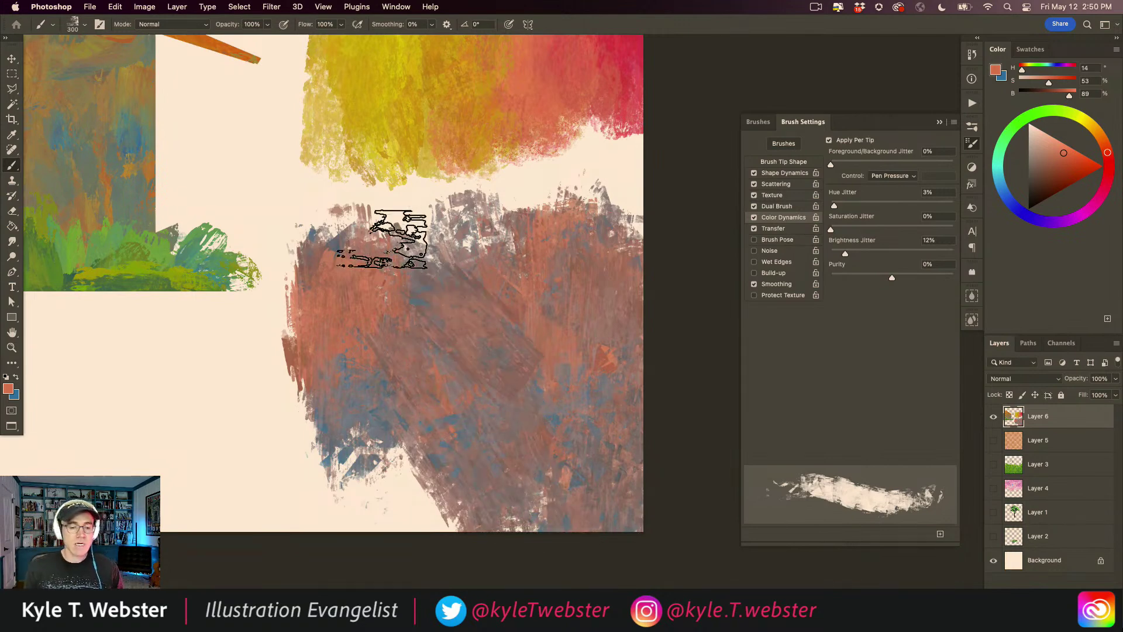
mouse_move(383, 240)
mouse_down()
mouse_move(481, 410)
mouse_move(506, 328)
mouse_move(521, 412)
mouse_move(541, 333)
mouse_move(546, 430)
mouse_move(558, 349)
mouse_move(545, 372)
mouse_move(525, 354)
mouse_move(538, 404)
mouse_move(565, 361)
mouse_move(593, 446)
mouse_move(615, 415)
mouse_move(605, 324)
mouse_move(559, 279)
mouse_move(540, 353)
mouse_move(592, 360)
mouse_move(595, 344)
mouse_move(530, 337)
mouse_move(561, 343)
mouse_move(582, 297)
mouse_move(607, 326)
mouse_move(622, 287)
mouse_move(622, 494)
mouse_up()
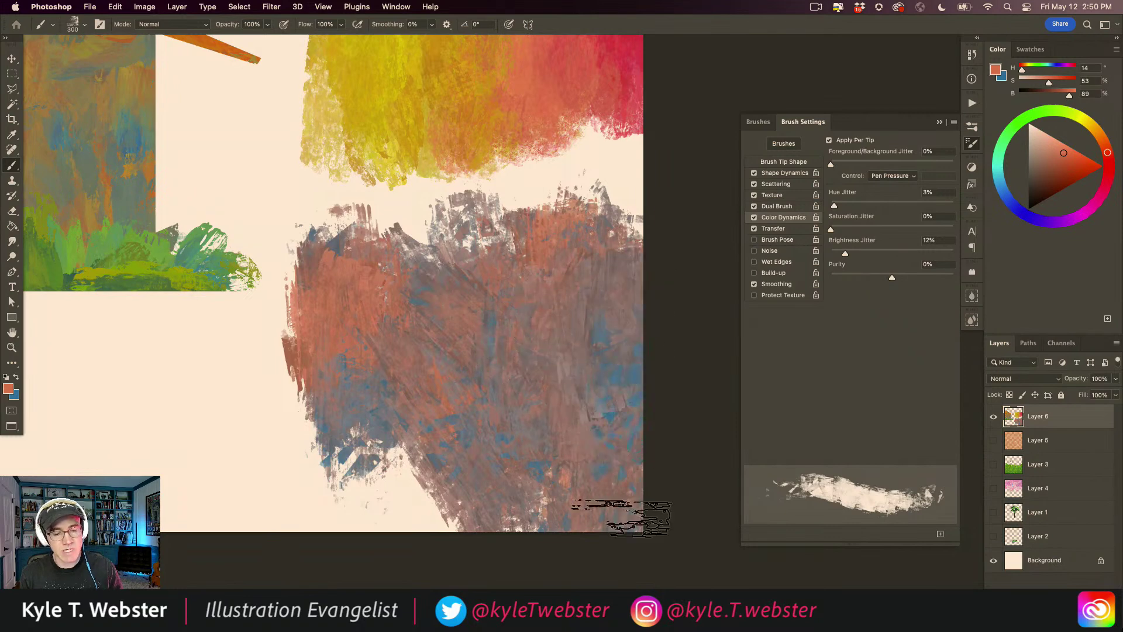
mouse_move(527, 409)
mouse_down()
mouse_move(603, 412)
mouse_move(611, 337)
mouse_move(607, 452)
mouse_move(558, 424)
mouse_move(510, 430)
mouse_move(493, 350)
mouse_move(494, 435)
mouse_move(517, 415)
mouse_move(544, 340)
mouse_move(546, 466)
mouse_move(575, 450)
mouse_move(592, 356)
mouse_move(602, 410)
mouse_up()
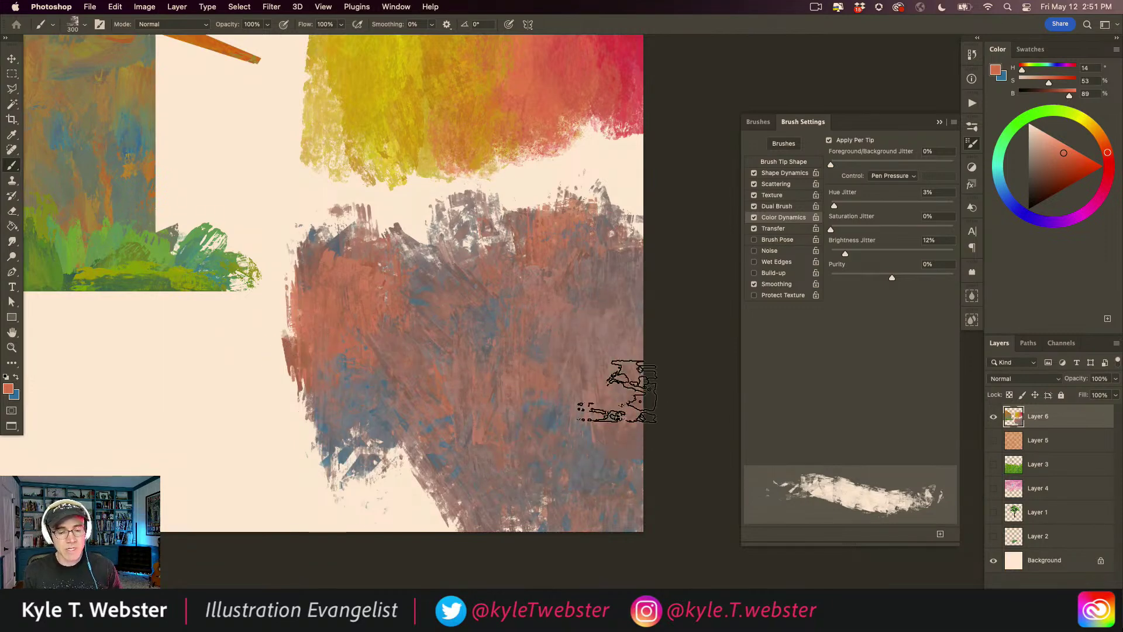
mouse_move(528, 378)
mouse_down()
mouse_move(617, 372)
mouse_move(519, 396)
mouse_move(587, 384)
mouse_move(620, 349)
mouse_move(625, 441)
mouse_move(525, 463)
mouse_up()
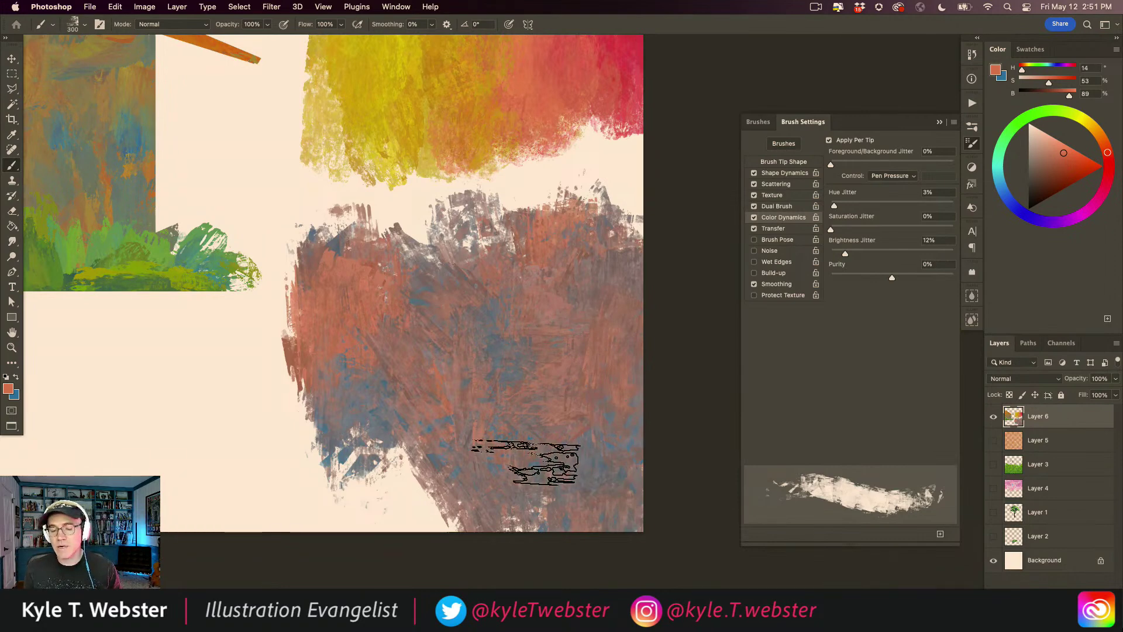
Extend the coral-and-blue patch leftward below the foliage with strokes in varied directions, showing the brush's Shape Dynamics settings.
mouse_move(301, 438)
mouse_down()
mouse_move(395, 401)
mouse_move(380, 389)
mouse_move(434, 369)
mouse_up()
click(394, 401)
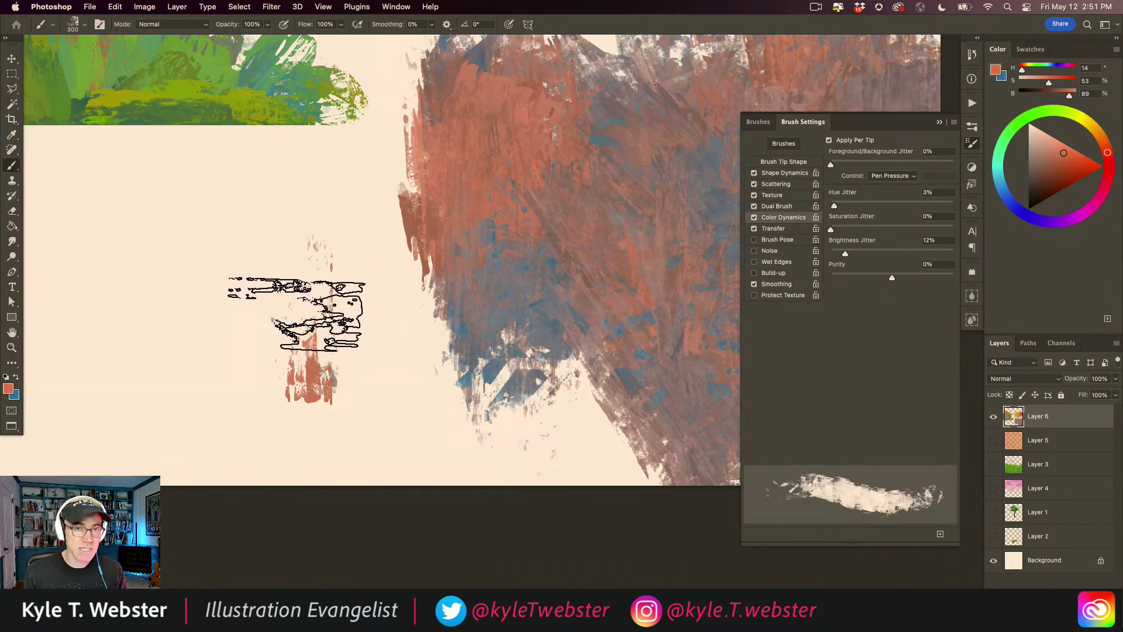
click(775, 173)
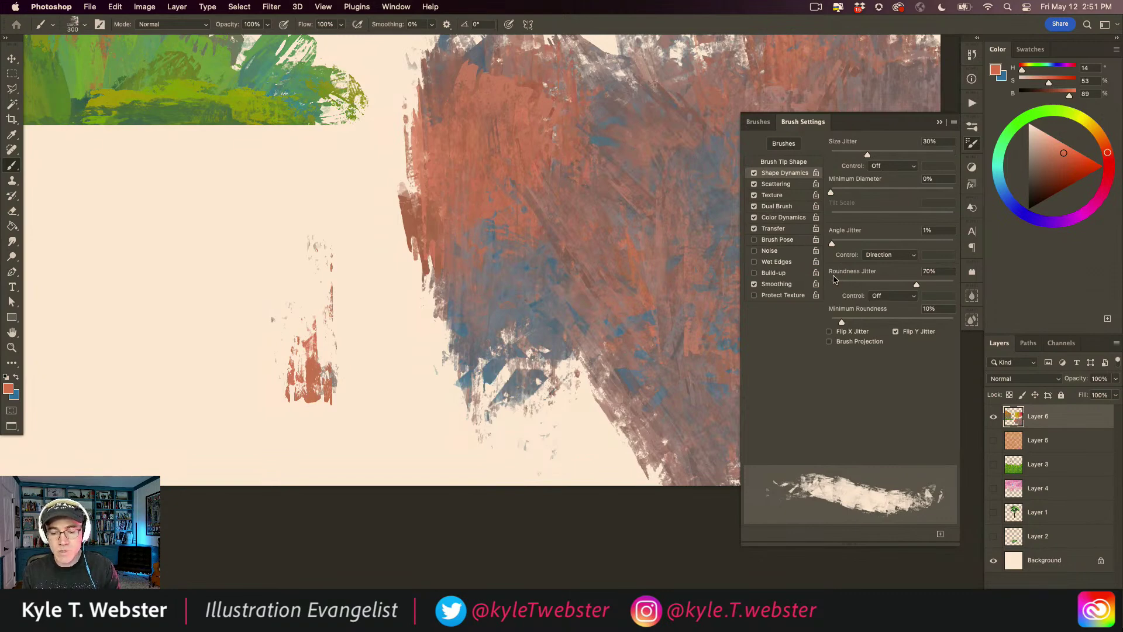
mouse_move(243, 314)
mouse_down()
mouse_move(264, 359)
mouse_move(221, 346)
mouse_move(164, 220)
mouse_move(357, 367)
mouse_move(338, 258)
mouse_move(582, 454)
mouse_up()
mouse_move(401, 241)
mouse_down()
mouse_move(351, 349)
mouse_move(378, 282)
mouse_move(322, 275)
mouse_up()
alt+click(343, 394)
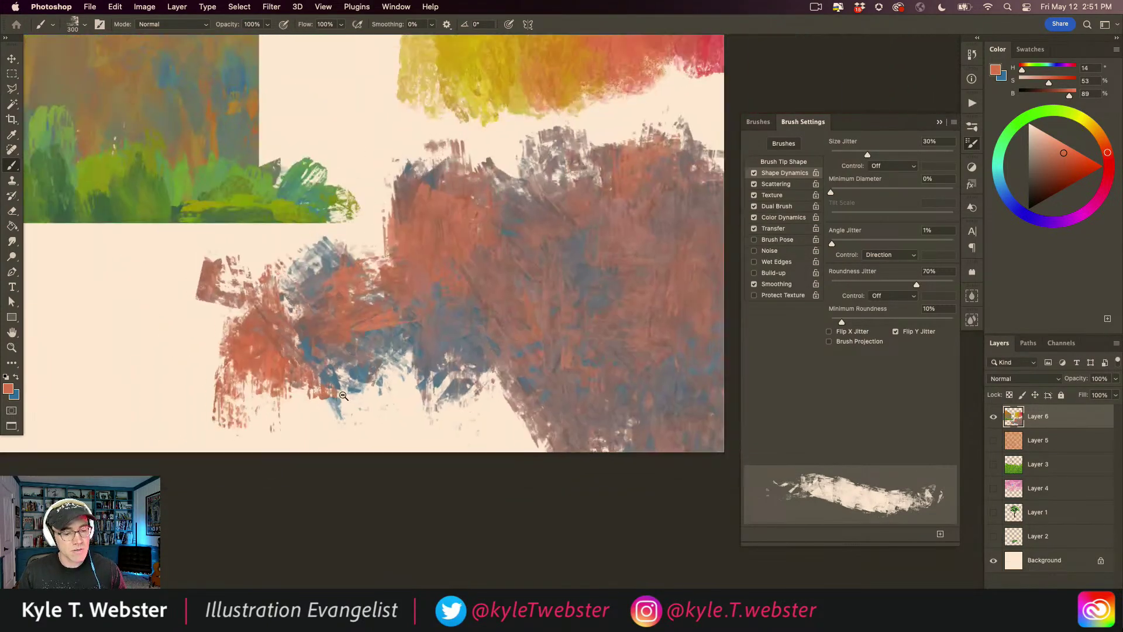
Hide the layer with the house and color patches, and add a new empty layer above it.
click(994, 416)
key(ctrl+alt+shift+n)
alt+click(438, 348)
drag(440, 351, 448, 406)
Set the foreground color to green (H 76, S 79, B 75) and paint a grassy green-and-blue band across the canvas's lower third.
click(1074, 121)
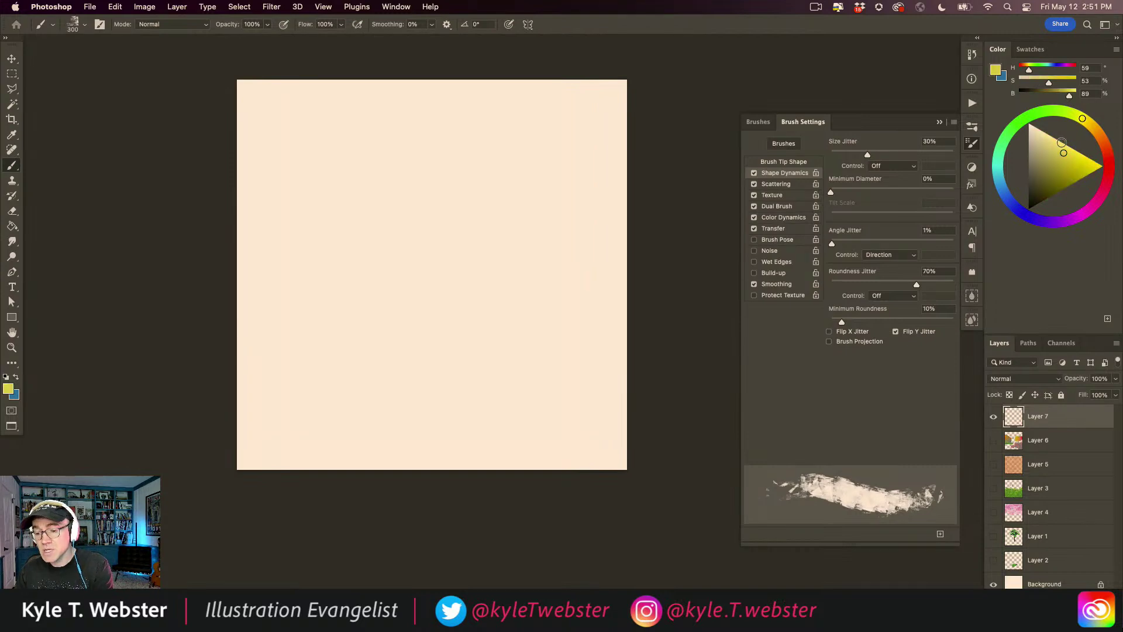
click(1067, 113)
click(1072, 169)
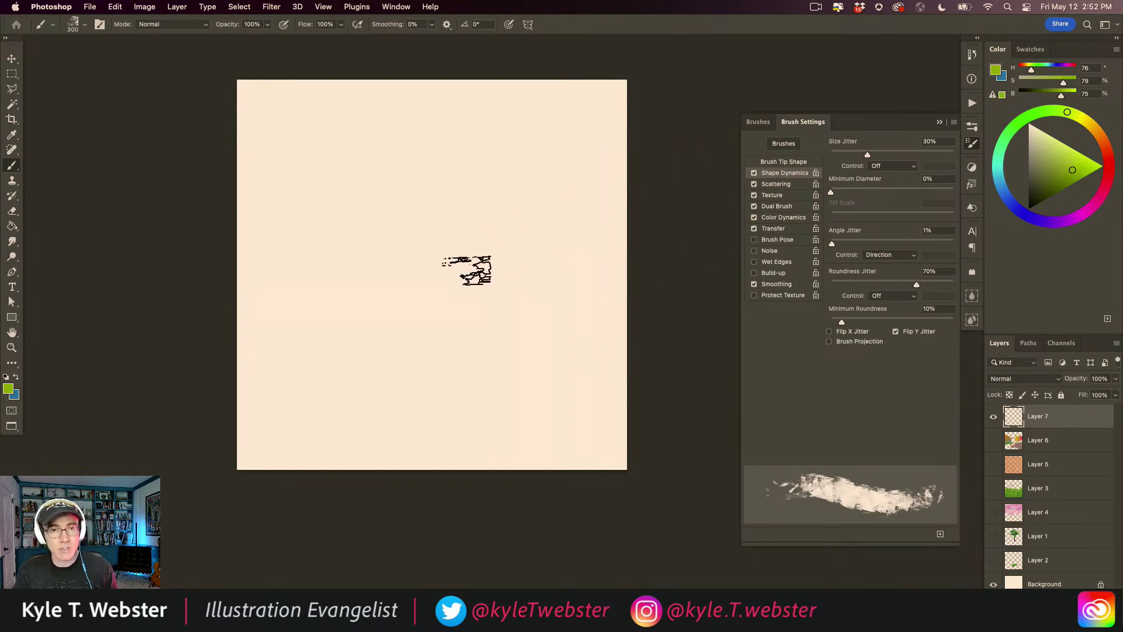
mouse_move(571, 456)
mouse_down()
mouse_move(582, 388)
mouse_move(592, 451)
mouse_move(605, 393)
mouse_move(623, 398)
mouse_move(574, 474)
mouse_move(555, 470)
mouse_move(529, 416)
mouse_move(485, 406)
mouse_move(512, 398)
mouse_move(520, 419)
mouse_move(551, 405)
mouse_move(549, 458)
mouse_move(502, 441)
mouse_move(475, 473)
mouse_move(475, 396)
mouse_move(493, 347)
mouse_move(488, 424)
mouse_move(452, 354)
mouse_move(442, 413)
mouse_move(438, 380)
mouse_move(447, 413)
mouse_move(434, 490)
mouse_move(438, 411)
mouse_move(434, 480)
mouse_move(449, 439)
mouse_move(417, 460)
mouse_move(410, 417)
mouse_move(395, 447)
mouse_move(388, 415)
mouse_move(406, 423)
mouse_move(410, 366)
mouse_move(423, 403)
mouse_move(397, 365)
mouse_move(415, 354)
mouse_move(432, 386)
mouse_move(395, 351)
mouse_move(394, 416)
mouse_move(375, 359)
mouse_move(372, 400)
mouse_move(371, 376)
mouse_move(344, 448)
mouse_move(363, 410)
mouse_move(385, 473)
mouse_move(350, 498)
mouse_move(366, 368)
mouse_move(385, 403)
mouse_move(378, 504)
mouse_move(379, 451)
mouse_move(330, 417)
mouse_move(326, 489)
mouse_move(314, 383)
mouse_move(311, 460)
mouse_move(294, 398)
mouse_move(297, 458)
mouse_move(258, 394)
mouse_move(257, 492)
mouse_move(290, 459)
mouse_move(299, 363)
mouse_move(279, 356)
mouse_move(266, 396)
mouse_move(251, 402)
mouse_move(276, 371)
mouse_move(323, 359)
mouse_move(342, 392)
mouse_move(258, 447)
mouse_move(289, 396)
mouse_move(300, 484)
mouse_move(280, 456)
mouse_move(476, 462)
mouse_move(581, 446)
mouse_move(603, 463)
mouse_move(577, 426)
mouse_move(569, 461)
mouse_move(611, 397)
mouse_up()
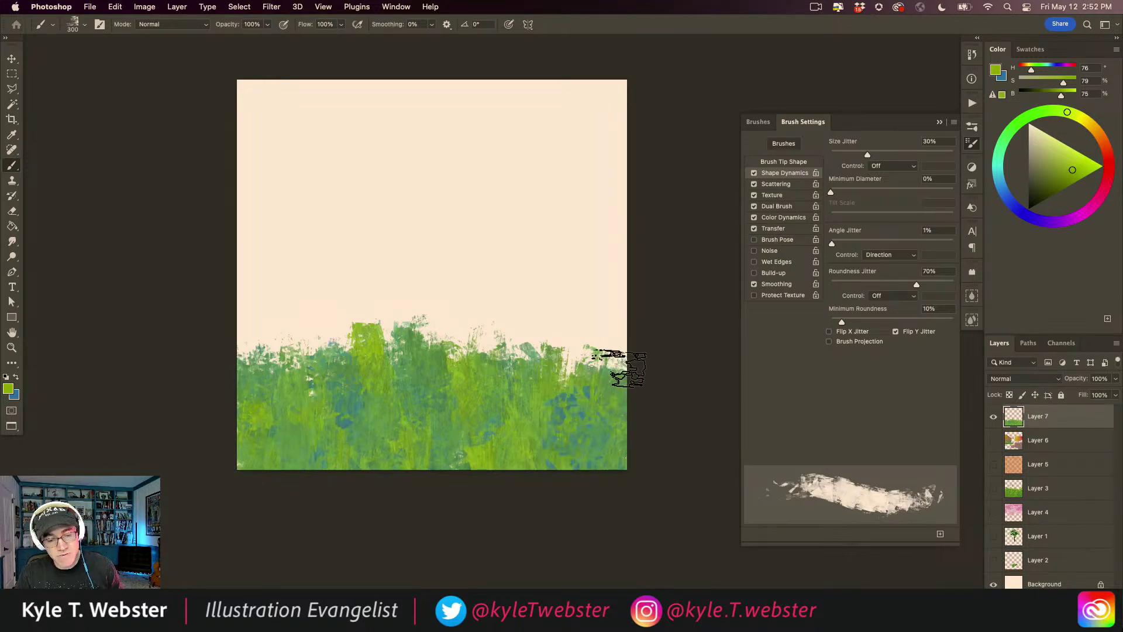
Examine the texture and color variation of the painted grass at close range.
super+click(370, 480)
super+click(374, 482)
drag(234, 372, 318, 454)
super+click(318, 454)
drag(293, 407, 272, 391)
drag(645, 468, 463, 458)
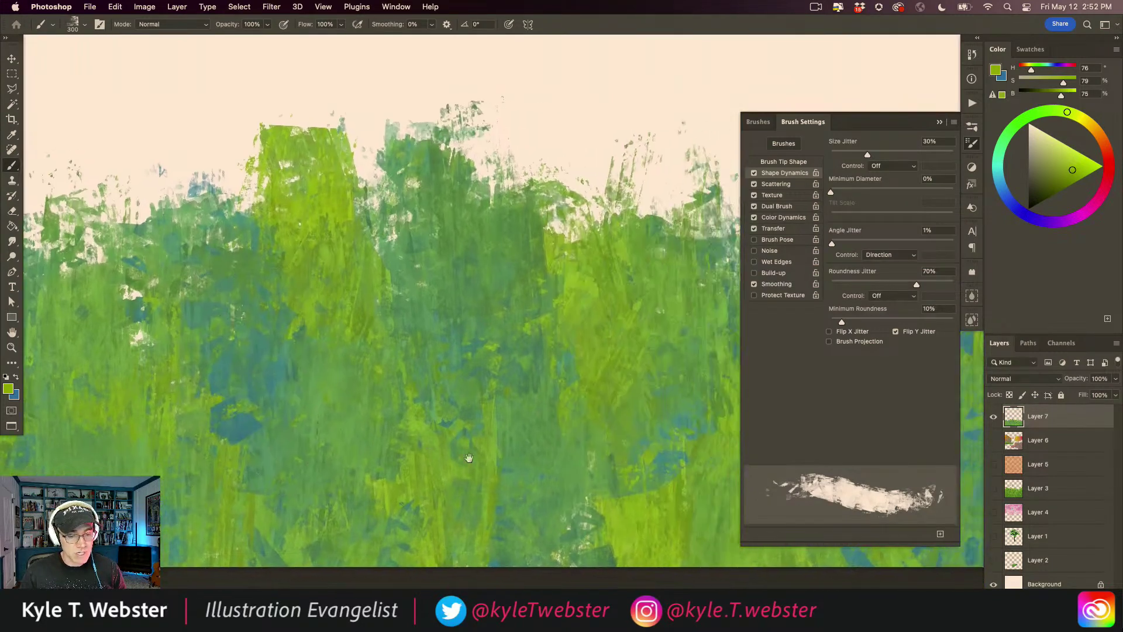
Examine the remaining stretch of painted grass up close and across the full width of the canvas.
drag(562, 466, 378, 433)
drag(486, 446, 321, 433)
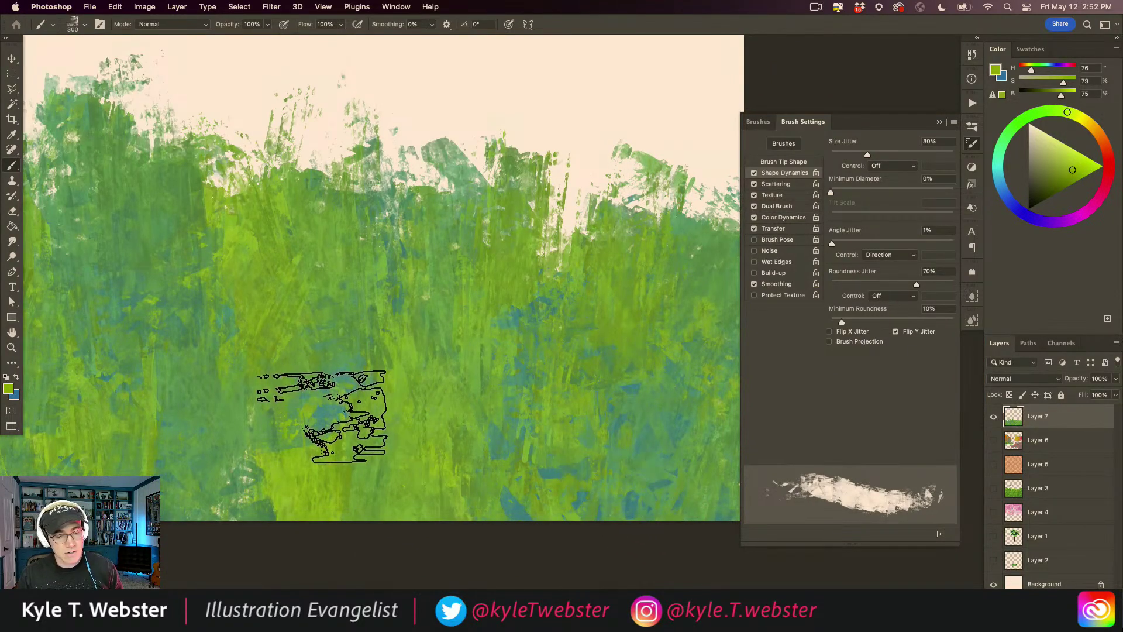
alt+click(357, 416)
mouse_move(269, 425)
mouse_down()
mouse_move(358, 445)
mouse_move(424, 494)
mouse_up()
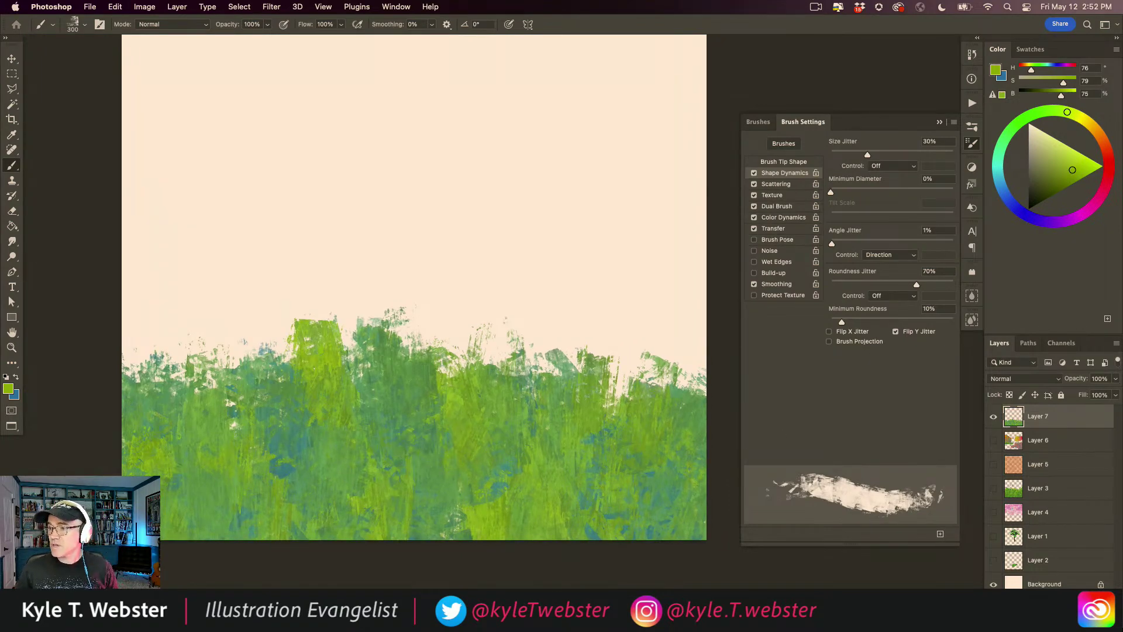
key(Tab)
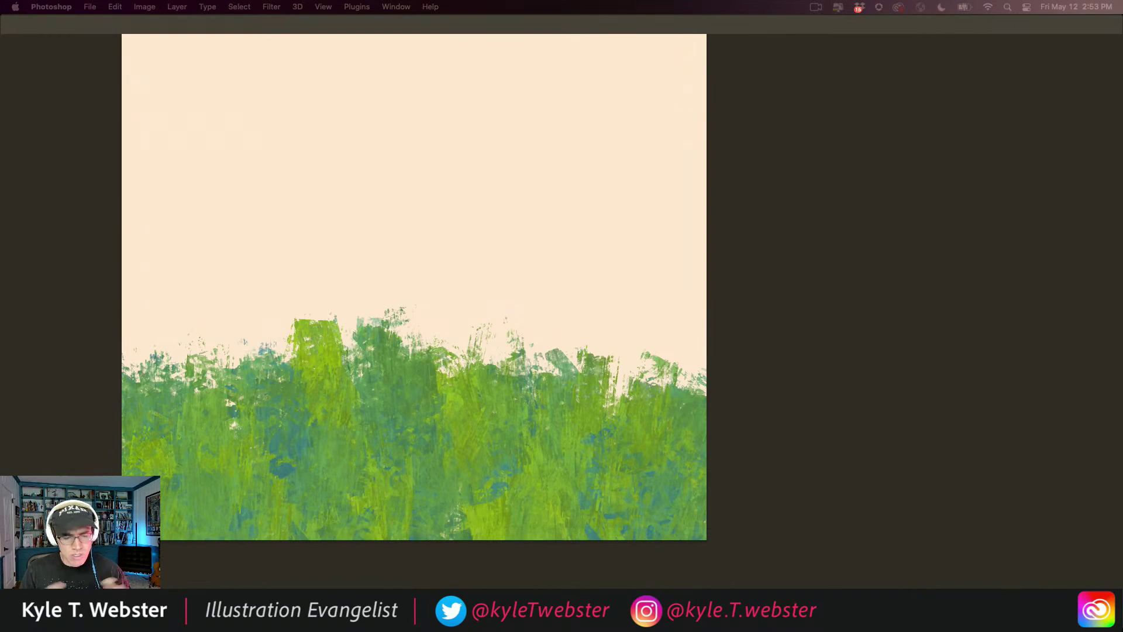
key(Tab)
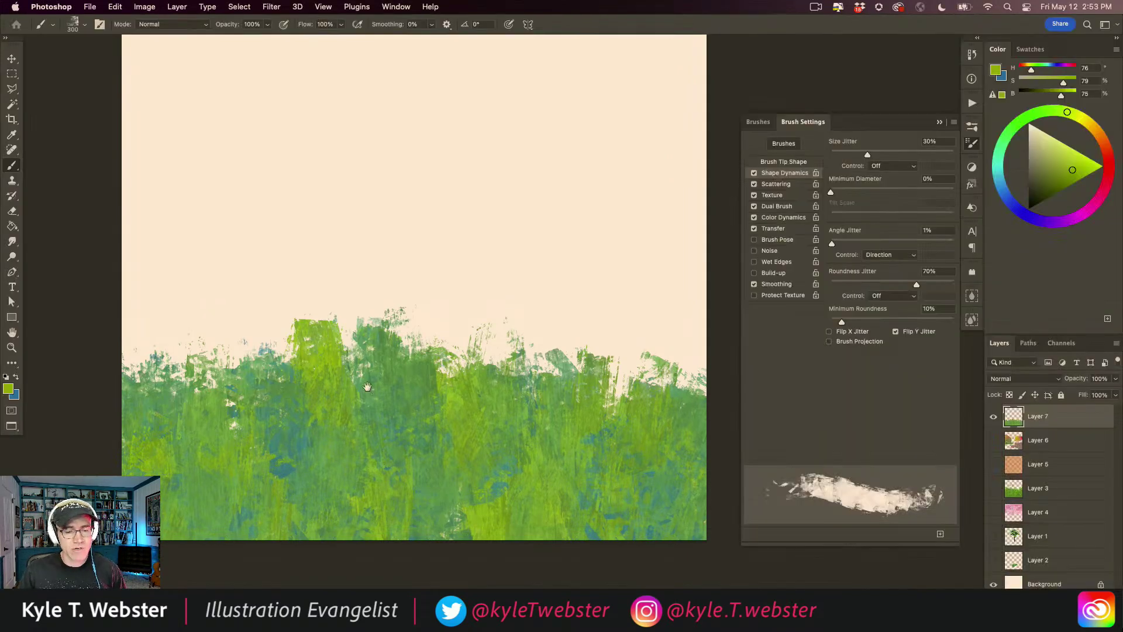
drag(359, 384, 411, 437)
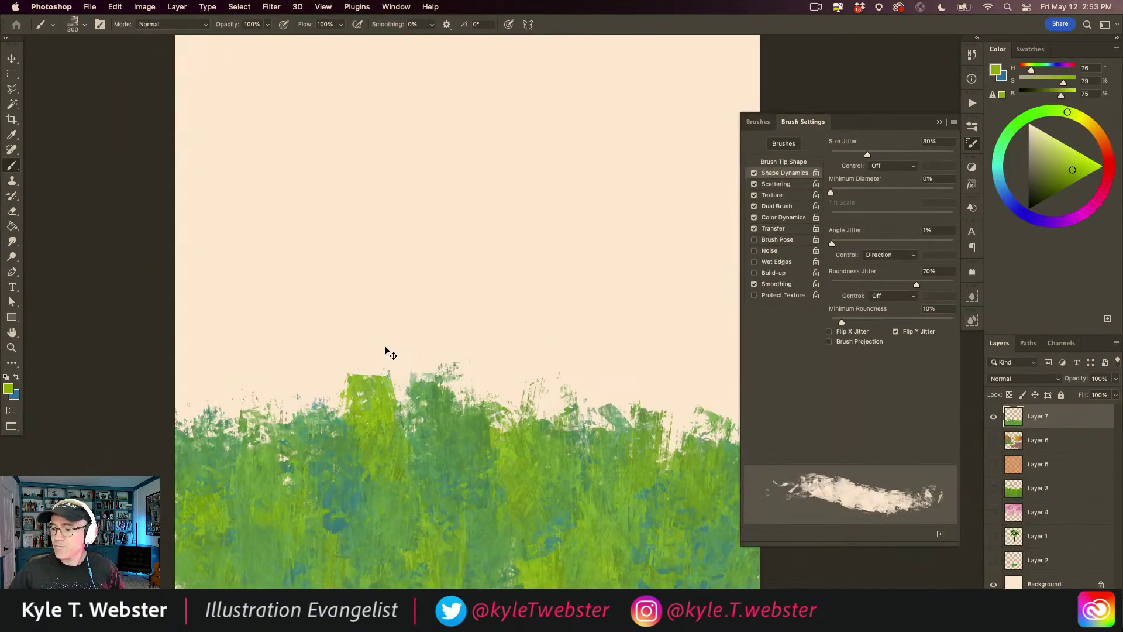
key(super+Tab)
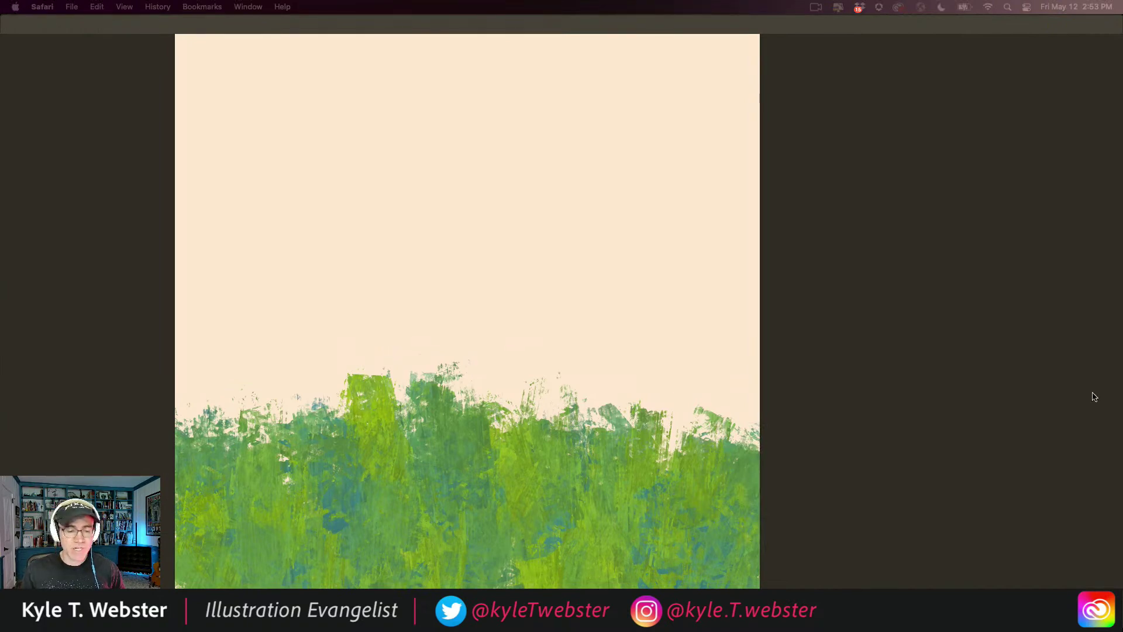
key(super+Tab)
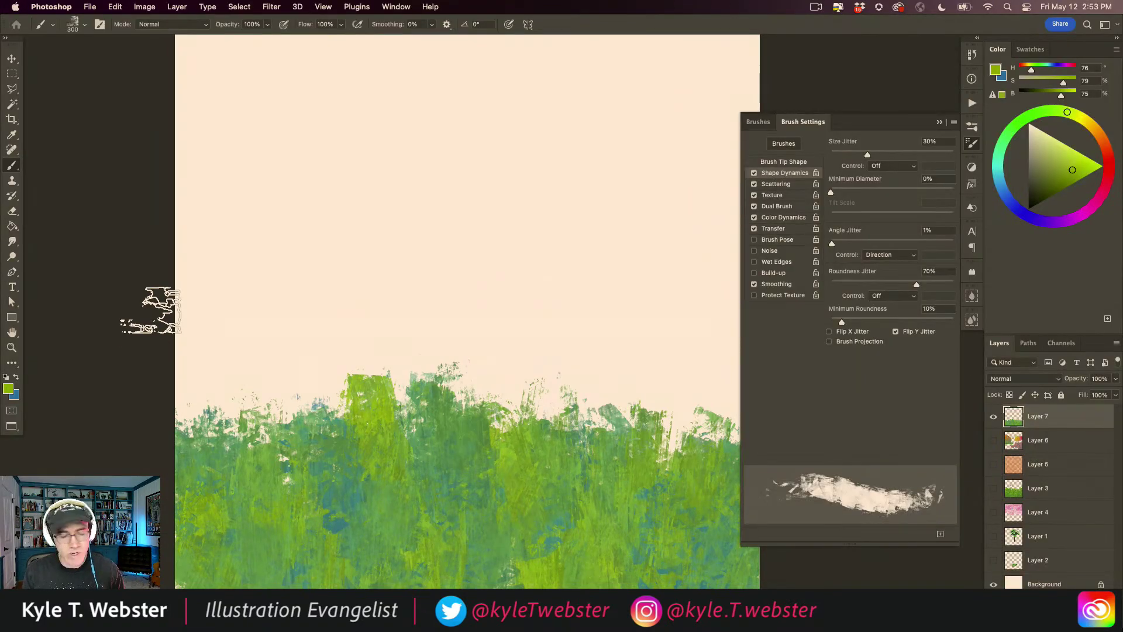
Clear all the painted grass from the current layer.
alt+click(359, 335)
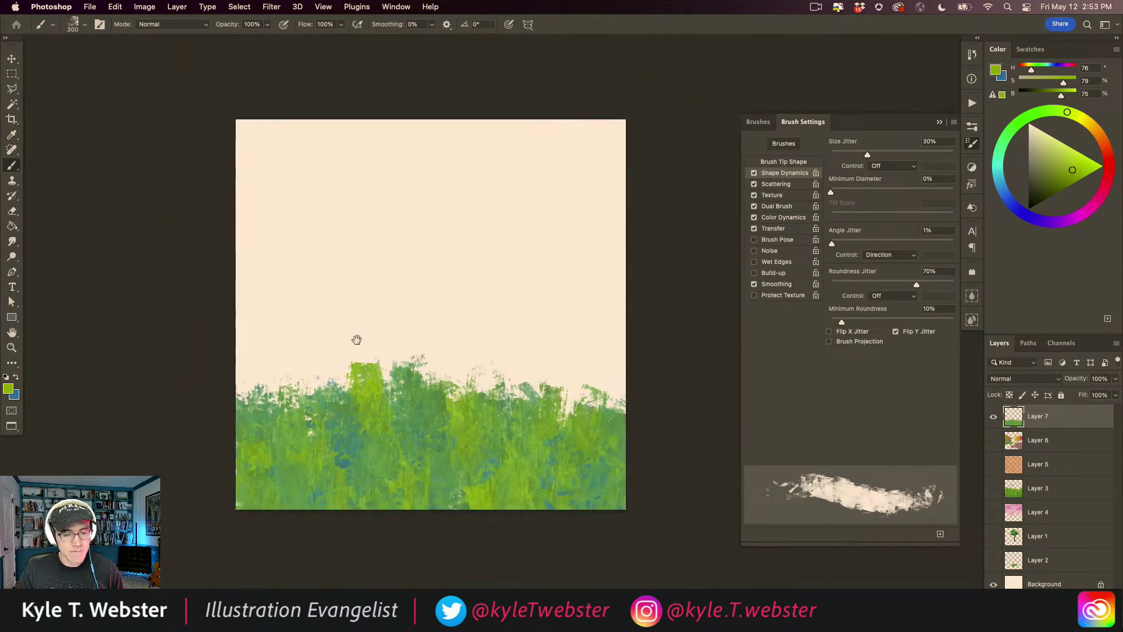
drag(359, 336, 357, 352)
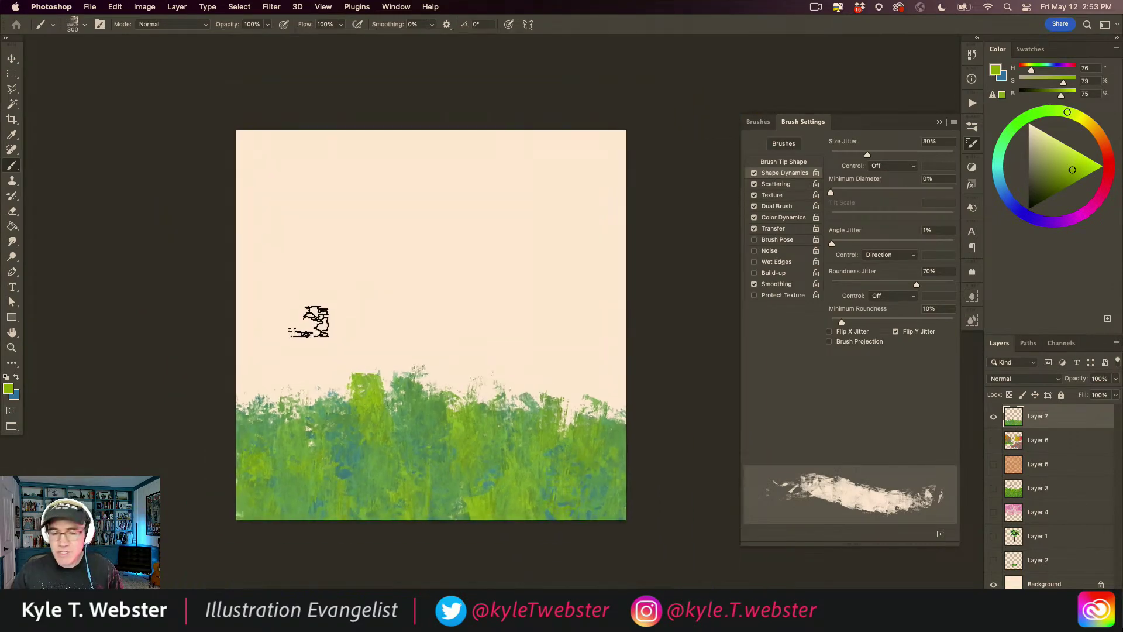
key(super+a)
key(BackSpace)
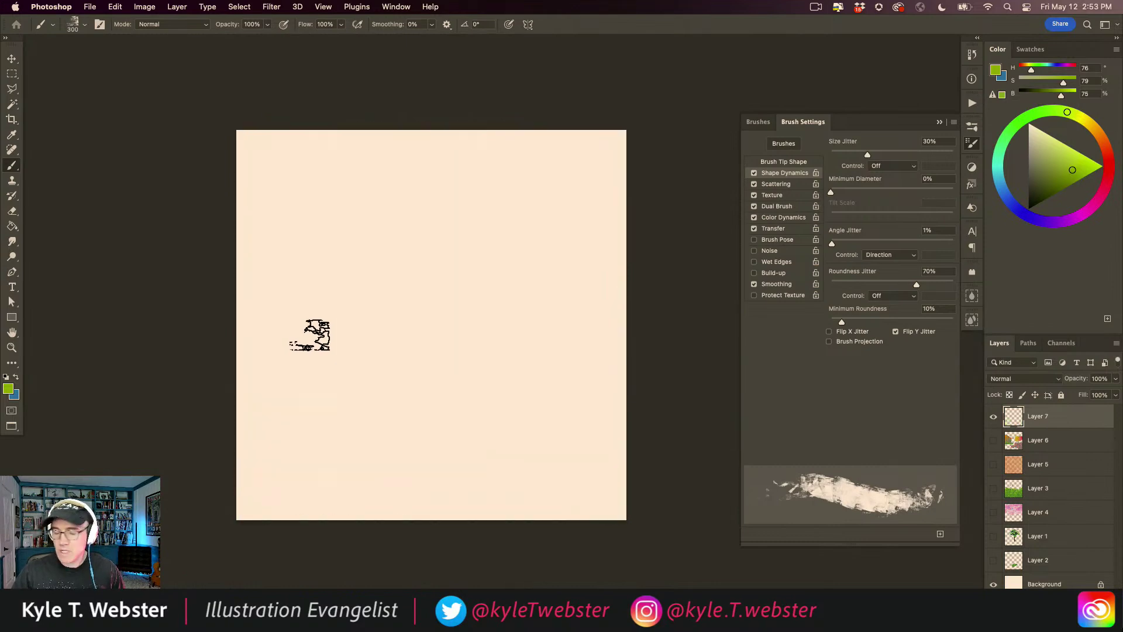
Set the foreground color to brown (H 31, S 67, B 52).
super+click(441, 318)
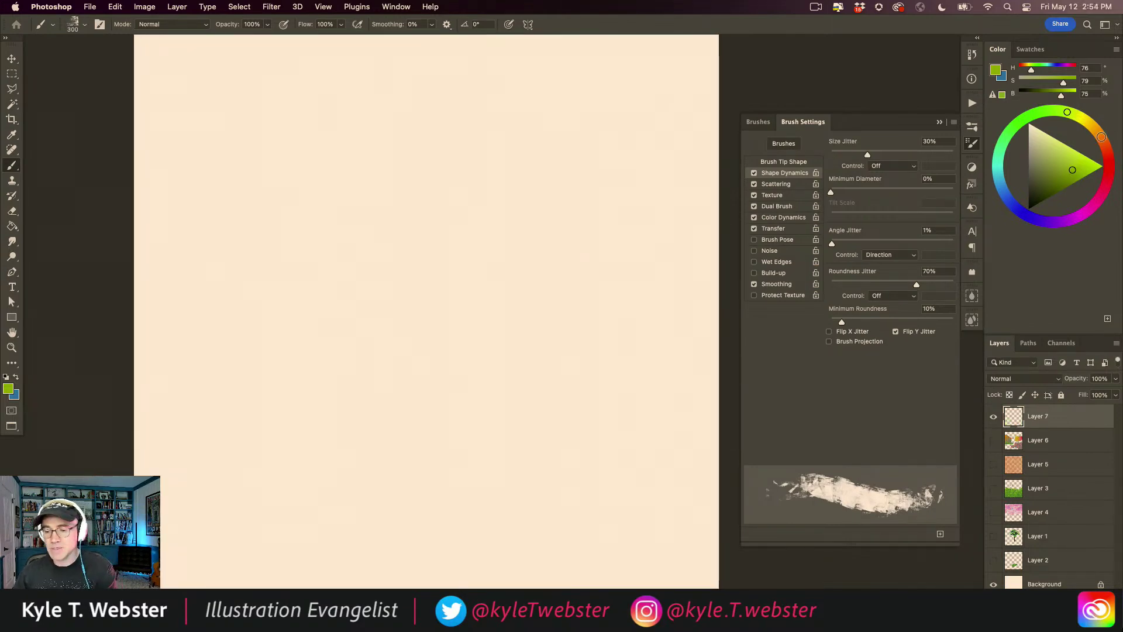
click(1100, 140)
click(1057, 179)
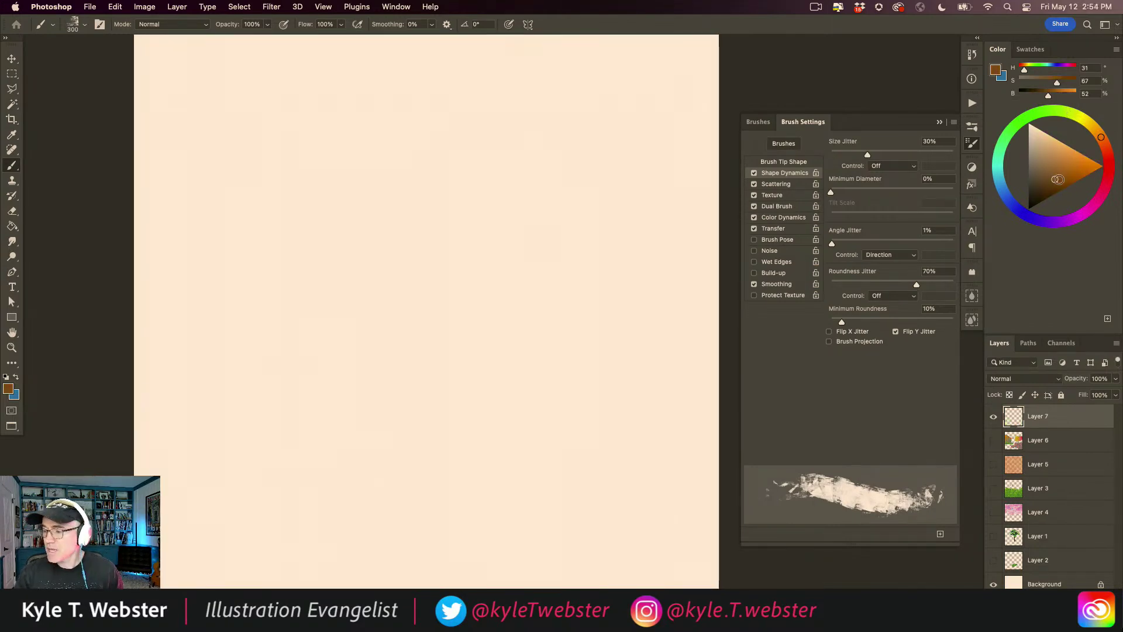
Draw a closed, straight-edged bear-shaped selection in the middle of the canvas with the Polygonal Lasso, facing left with four legs.
key(l)
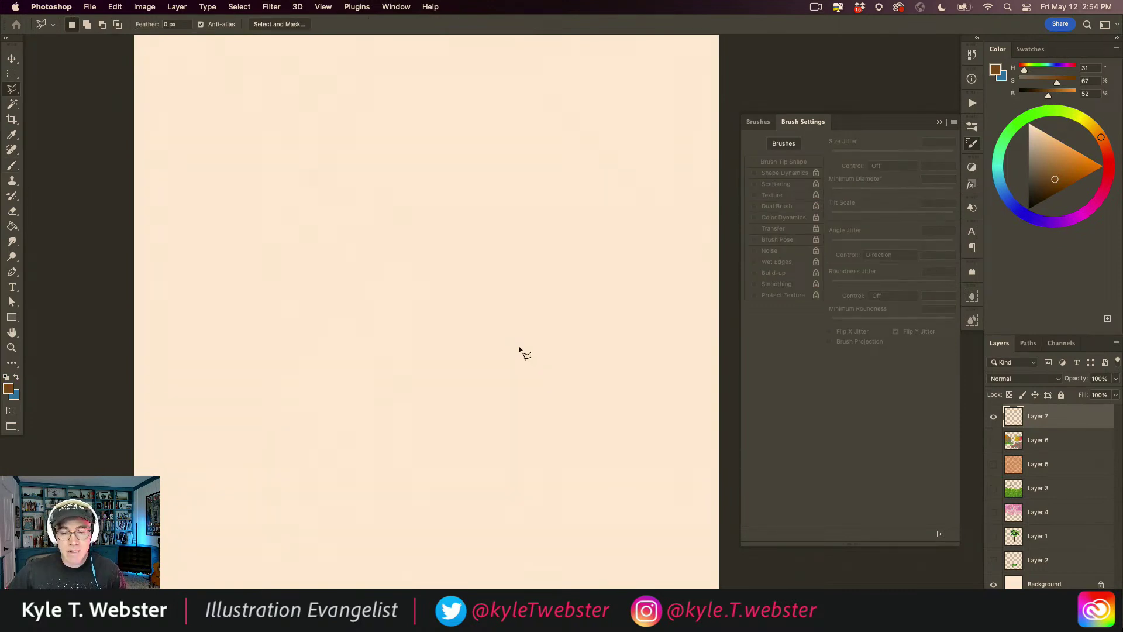
click(450, 238)
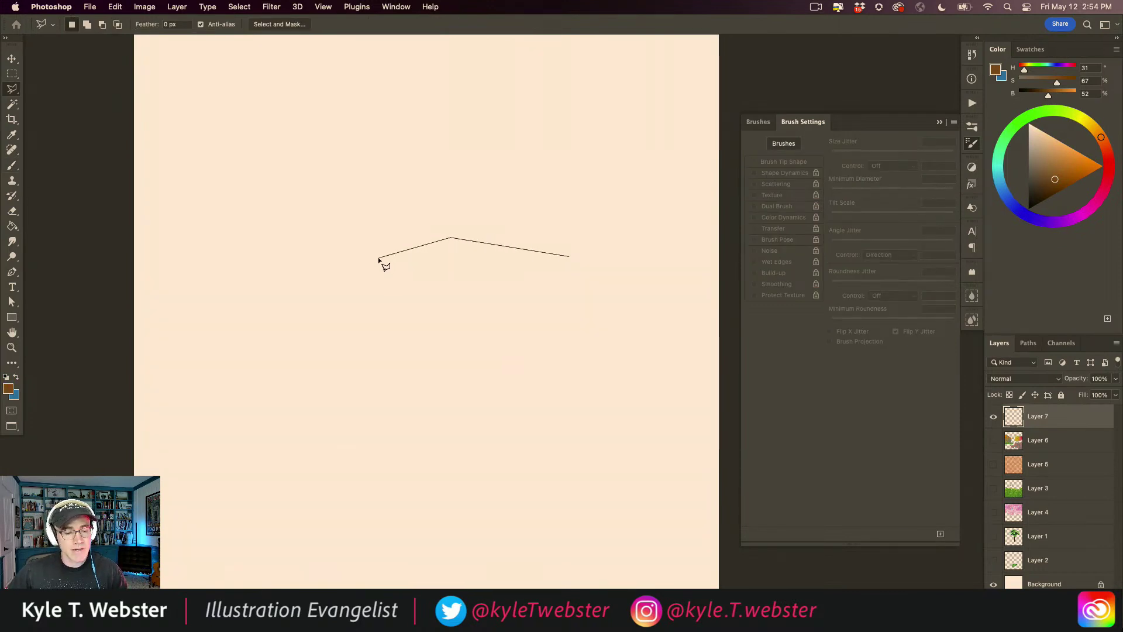
click(343, 217)
click(302, 227)
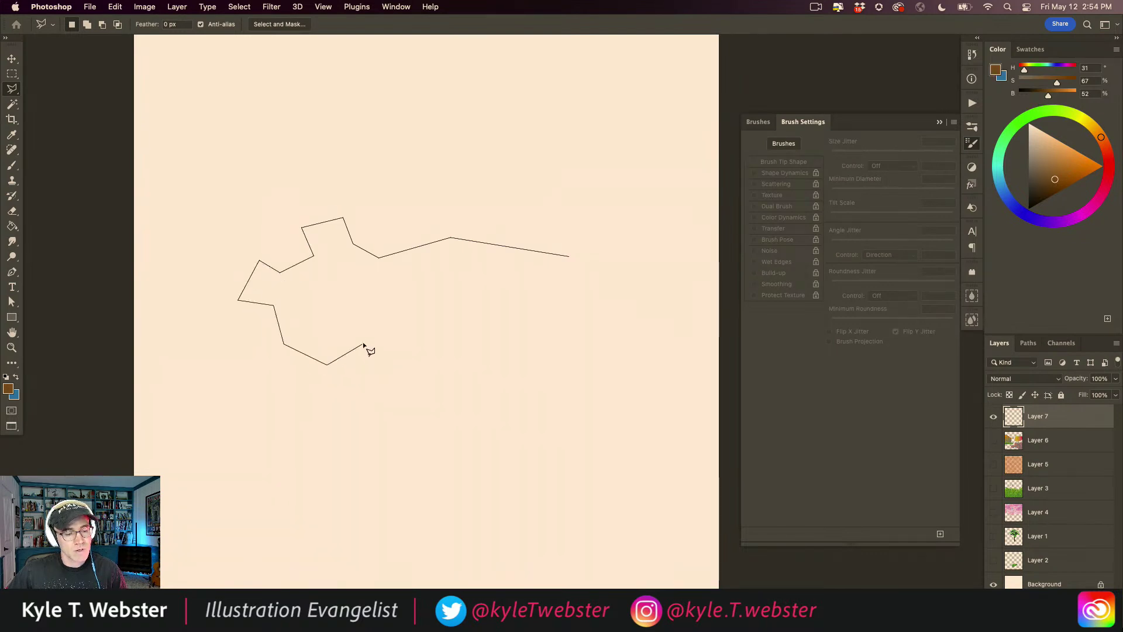
click(377, 459)
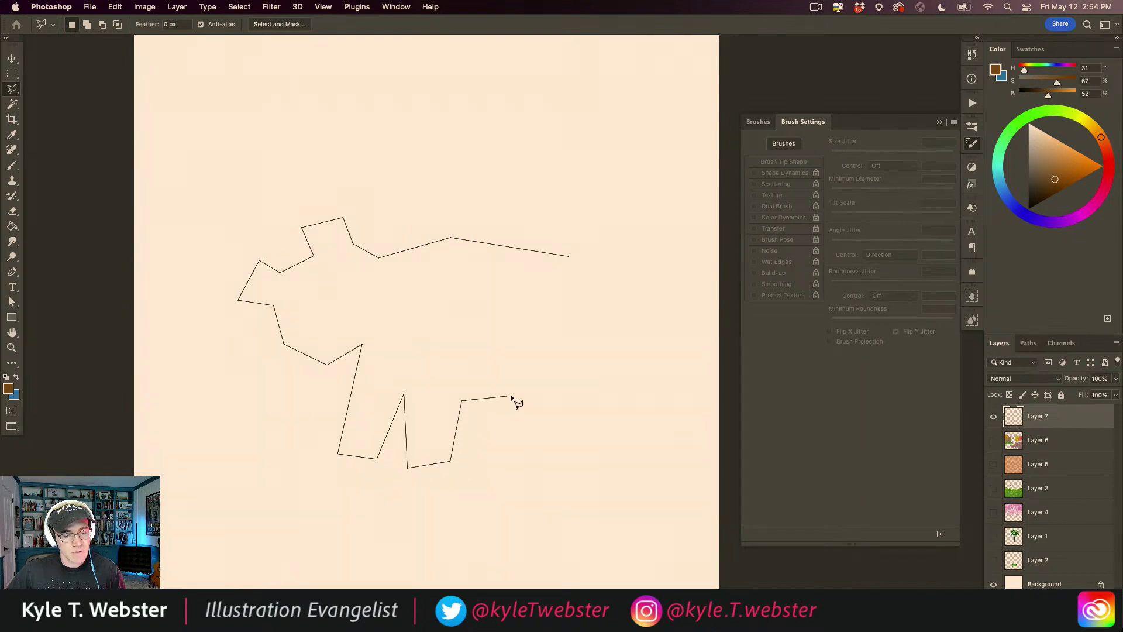
click(504, 460)
click(532, 462)
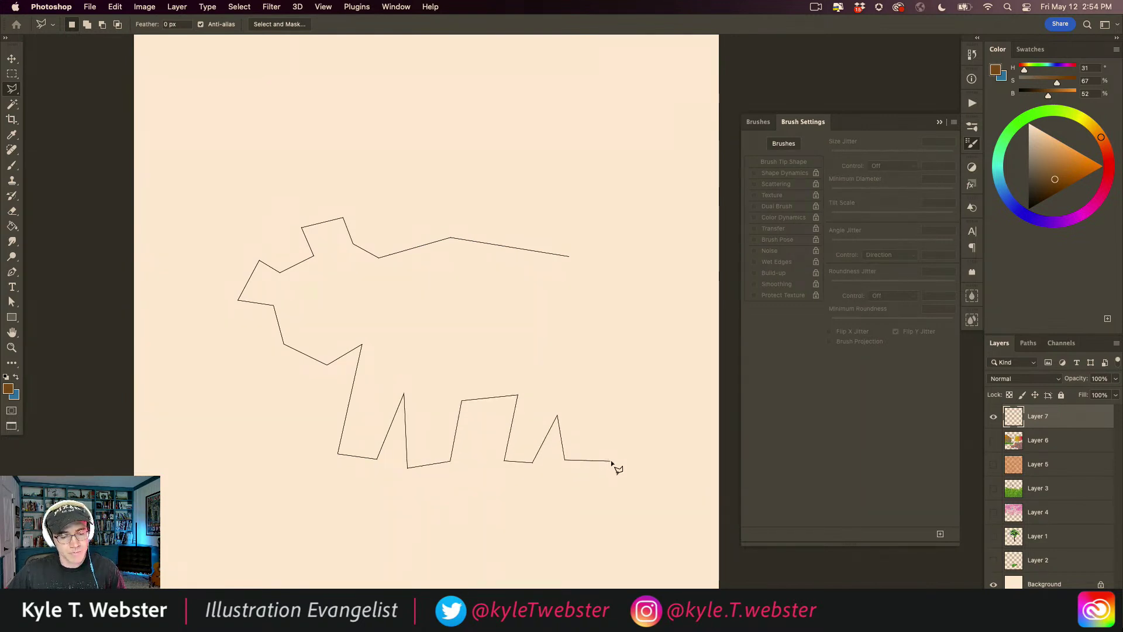
click(571, 257)
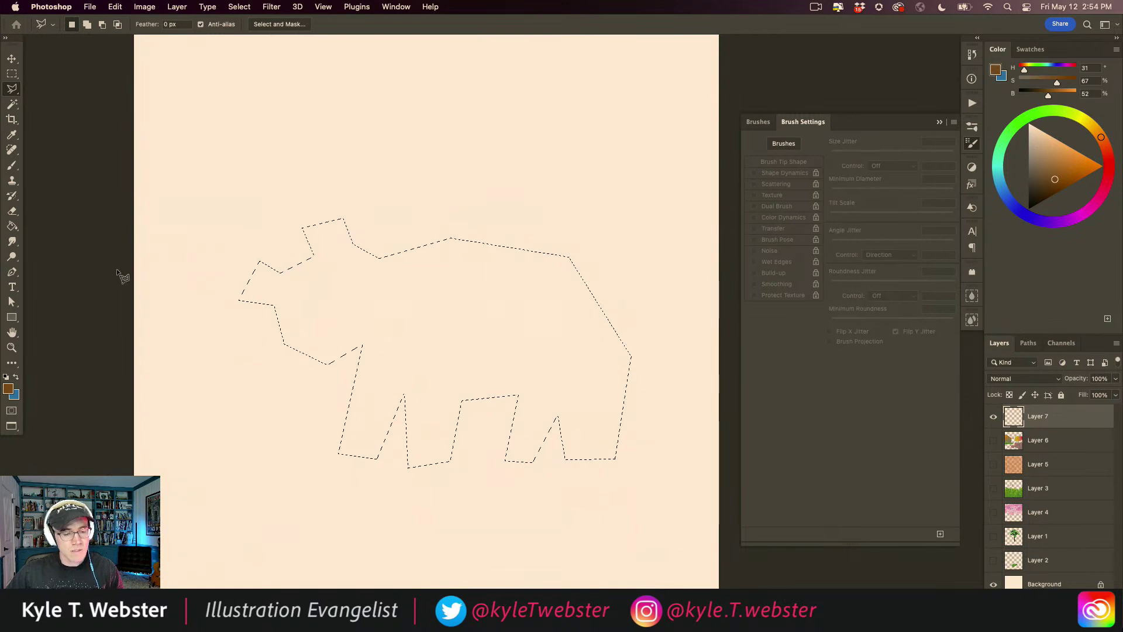
Fill the bear selection with brown-and-blue textured Split Hack strokes, and deselect it.
key(b)
mouse_move(312, 302)
mouse_down()
mouse_move(264, 303)
mouse_move(375, 241)
mouse_move(376, 331)
mouse_move(346, 312)
mouse_move(405, 336)
mouse_move(408, 387)
mouse_move(368, 384)
mouse_move(410, 374)
mouse_move(437, 413)
mouse_move(436, 456)
mouse_move(489, 387)
mouse_move(525, 430)
mouse_move(544, 412)
mouse_move(580, 447)
mouse_move(629, 355)
mouse_move(538, 247)
mouse_move(532, 309)
mouse_move(439, 317)
mouse_move(472, 266)
mouse_move(465, 258)
mouse_move(547, 271)
mouse_move(648, 430)
mouse_move(567, 461)
mouse_move(296, 238)
mouse_move(242, 299)
mouse_move(260, 284)
mouse_move(309, 310)
mouse_move(198, 281)
mouse_move(279, 344)
mouse_move(264, 344)
mouse_move(296, 328)
mouse_move(341, 488)
mouse_up()
key(super+d)
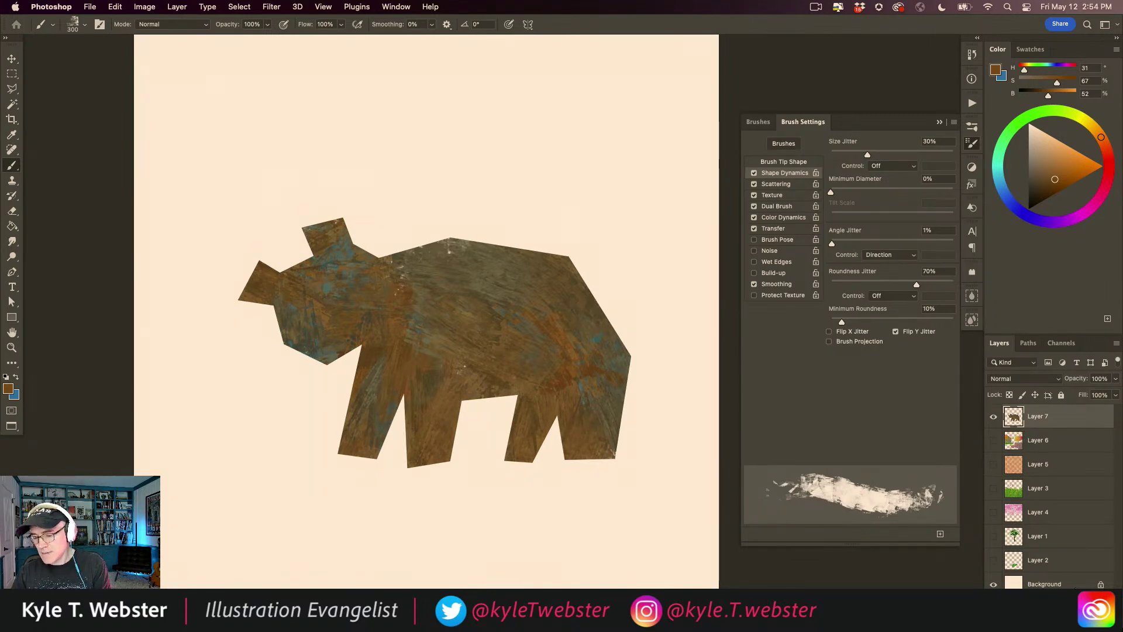
Add a new layer and, with the brush at 175 px, paint rough textured strokes along the bear's back, ear, chin, belly and legs.
click(1082, 623)
key(bracketleft)
key(bracketleft)
key(bracketleft)
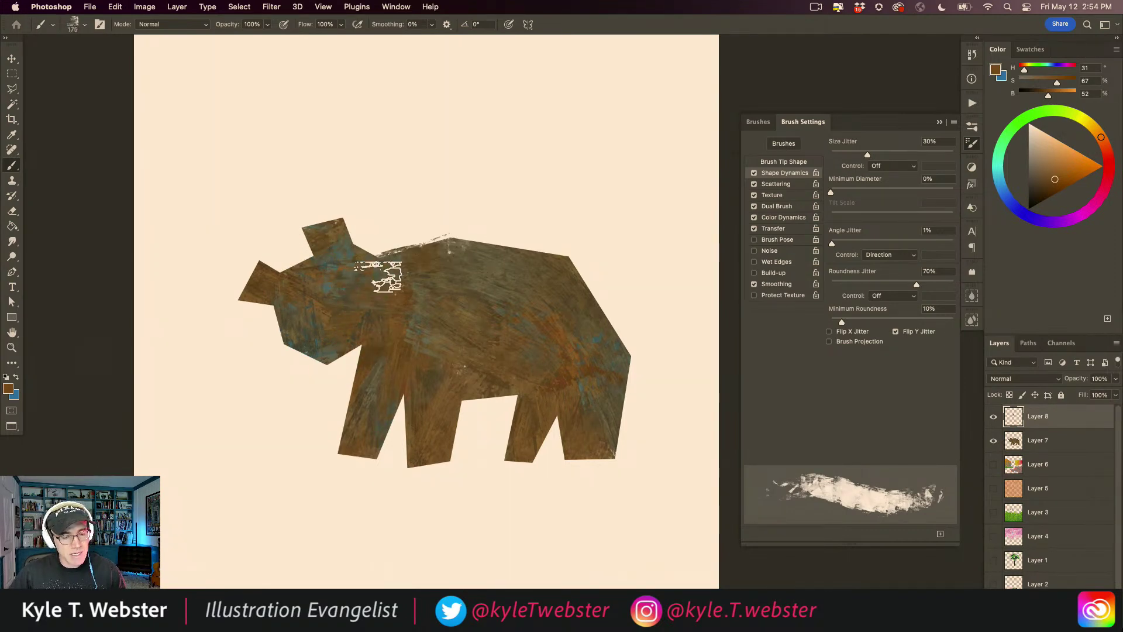
mouse_move(359, 252)
mouse_down()
mouse_move(417, 270)
mouse_move(448, 254)
mouse_move(565, 274)
mouse_move(623, 345)
mouse_move(616, 411)
mouse_move(620, 352)
mouse_move(564, 258)
mouse_up()
mouse_move(541, 314)
mouse_down()
mouse_move(531, 376)
mouse_move(438, 387)
mouse_move(554, 401)
mouse_move(561, 384)
mouse_move(573, 424)
mouse_move(562, 376)
mouse_move(521, 404)
mouse_move(501, 383)
mouse_move(517, 377)
mouse_move(446, 405)
mouse_move(457, 385)
mouse_move(440, 441)
mouse_move(445, 422)
mouse_move(354, 334)
mouse_move(389, 393)
mouse_move(376, 424)
mouse_move(507, 404)
mouse_move(530, 380)
mouse_move(513, 455)
mouse_move(336, 339)
mouse_move(320, 345)
mouse_move(332, 353)
mouse_move(303, 336)
mouse_move(282, 292)
mouse_move(301, 340)
mouse_move(273, 289)
mouse_move(286, 296)
mouse_move(294, 258)
mouse_move(332, 282)
mouse_move(323, 249)
mouse_move(337, 242)
mouse_move(375, 261)
mouse_up()
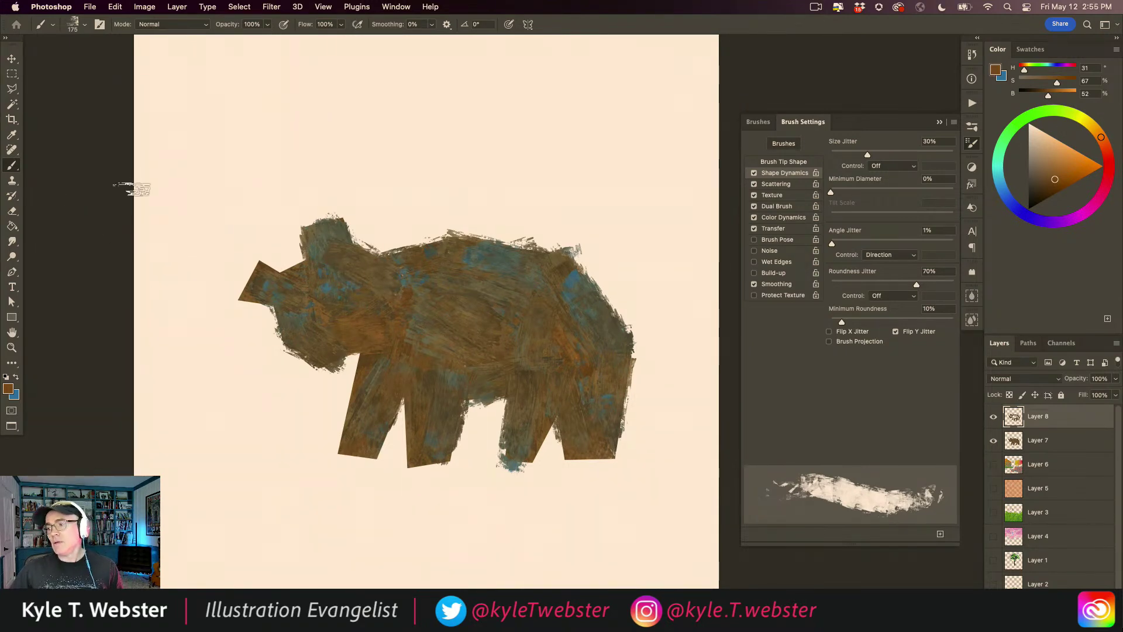
Reduce the brush to 125 px and trim the stray paint around the bear's outline and under its hind foot.
key(bracketleft)
key(bracketleft)
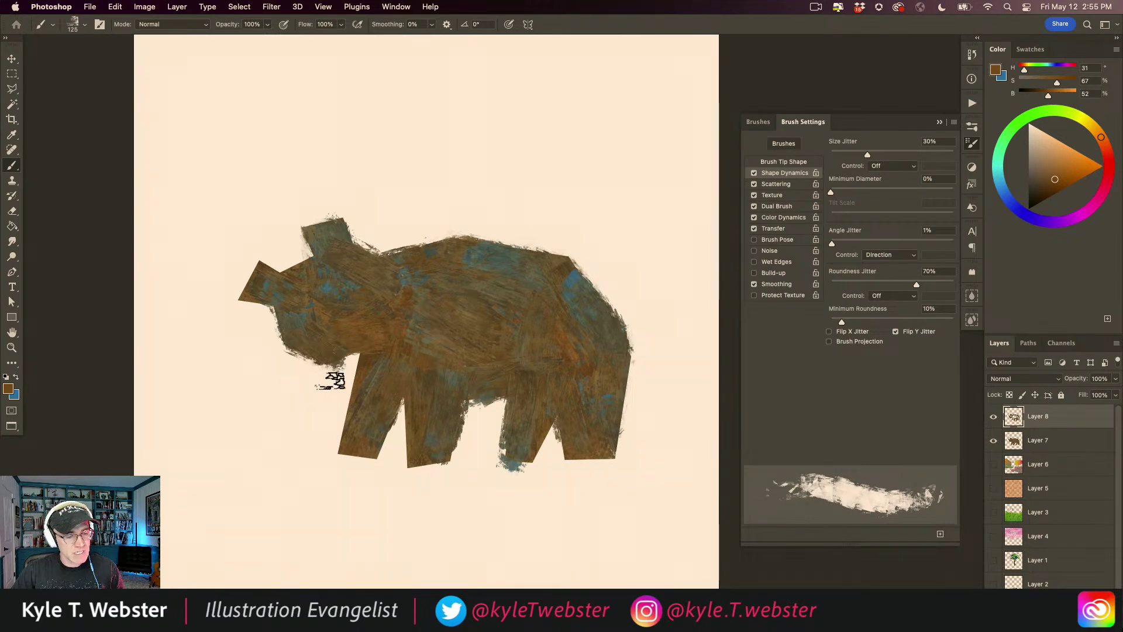
drag(494, 470, 521, 470)
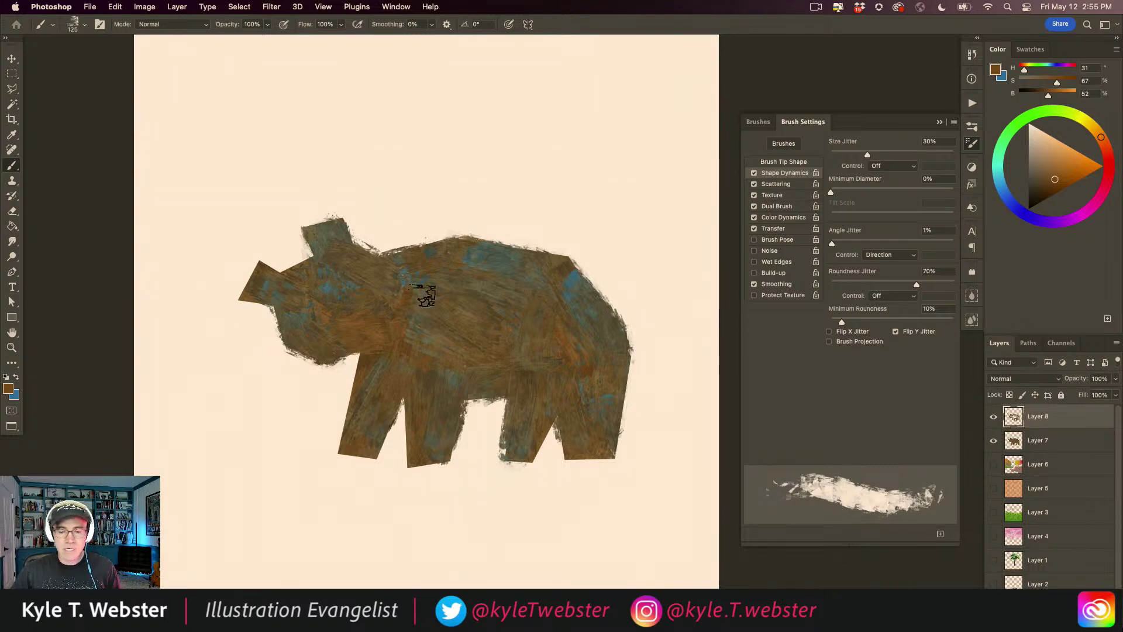
key(l)
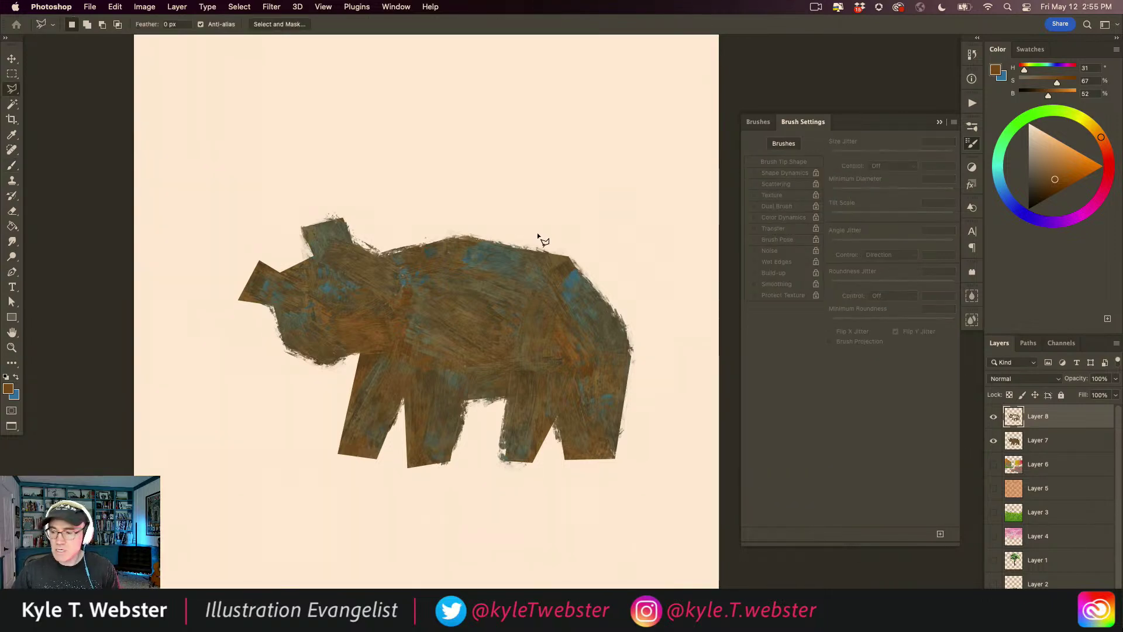
key(Return)
text(LLLL)
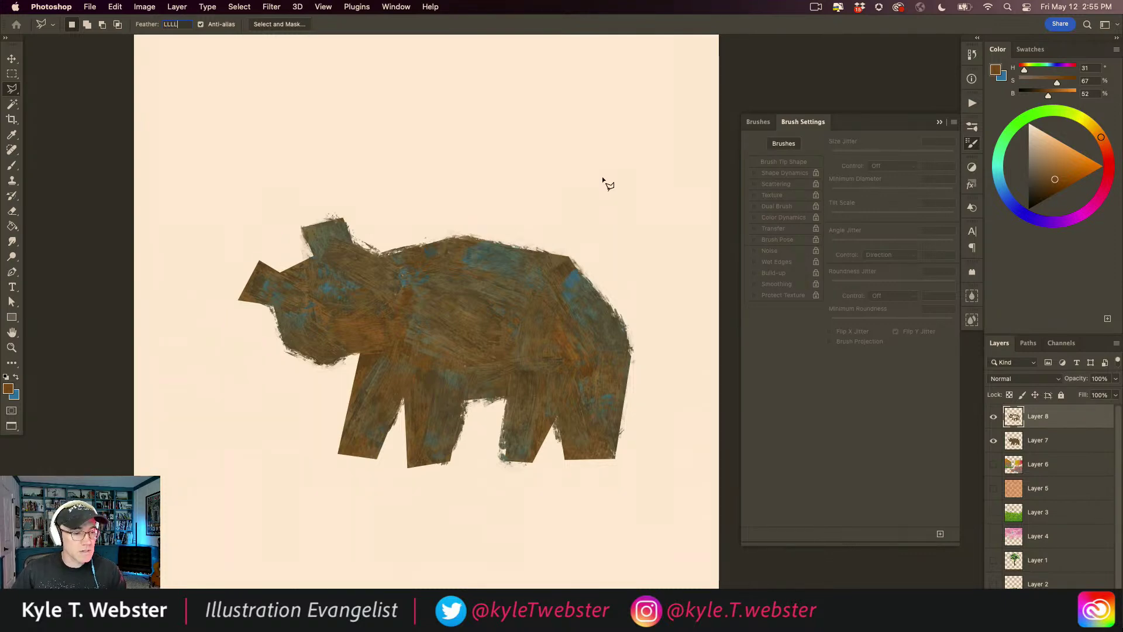
drag(182, 26, 131, 19)
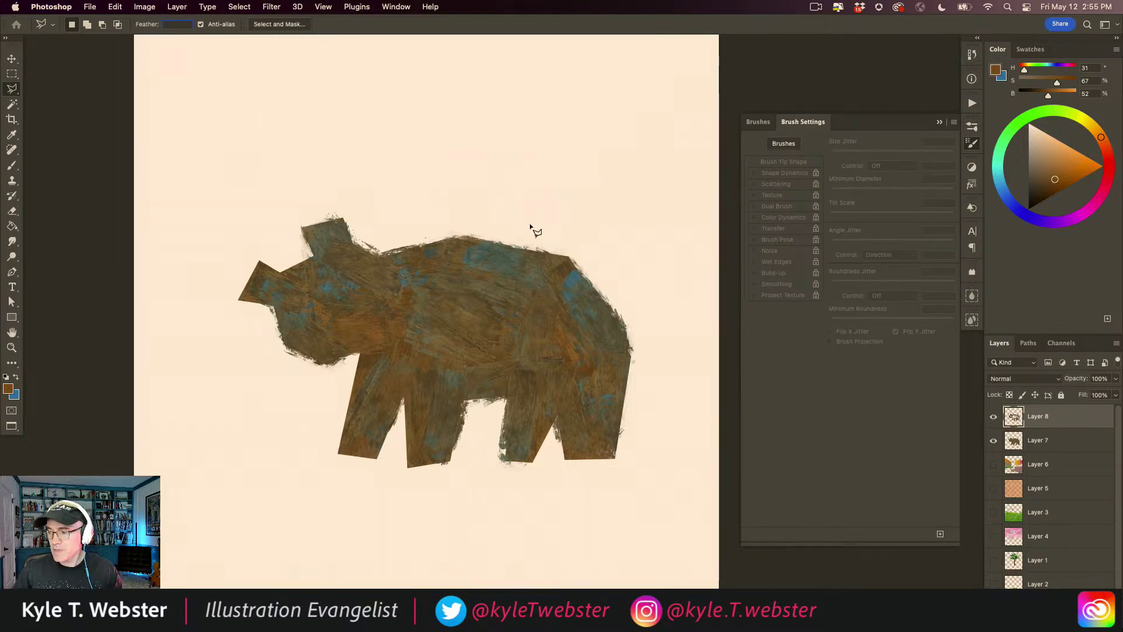
click(13, 90)
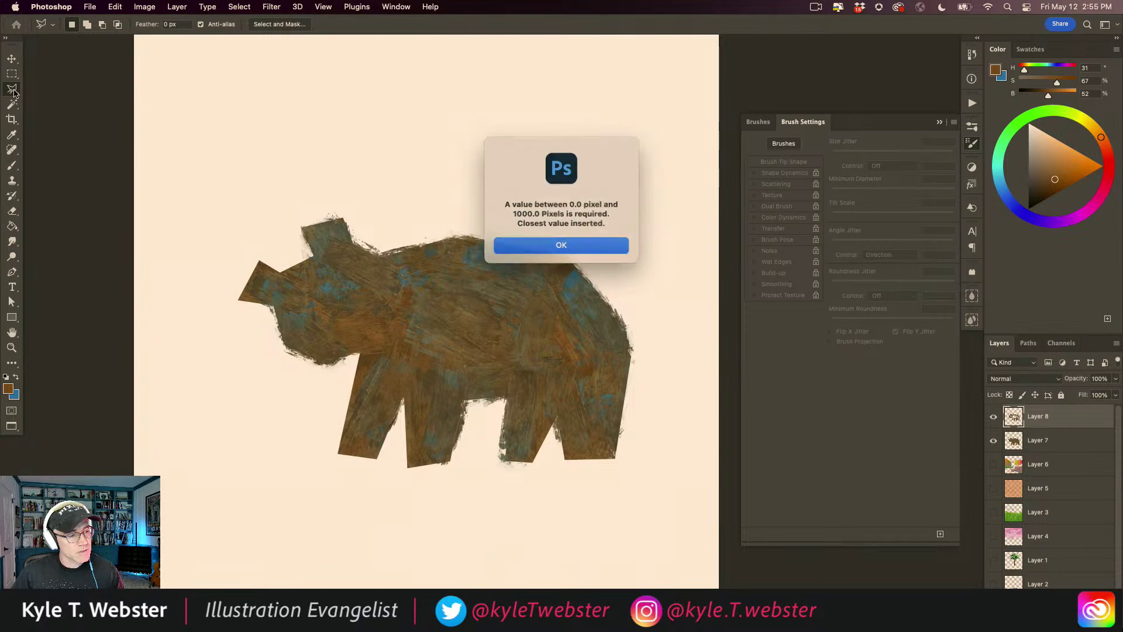
click(504, 242)
Draw a small wavy freehand Lasso selection above the bear's rump and fill it with the brown foreground color.
click(34, 89)
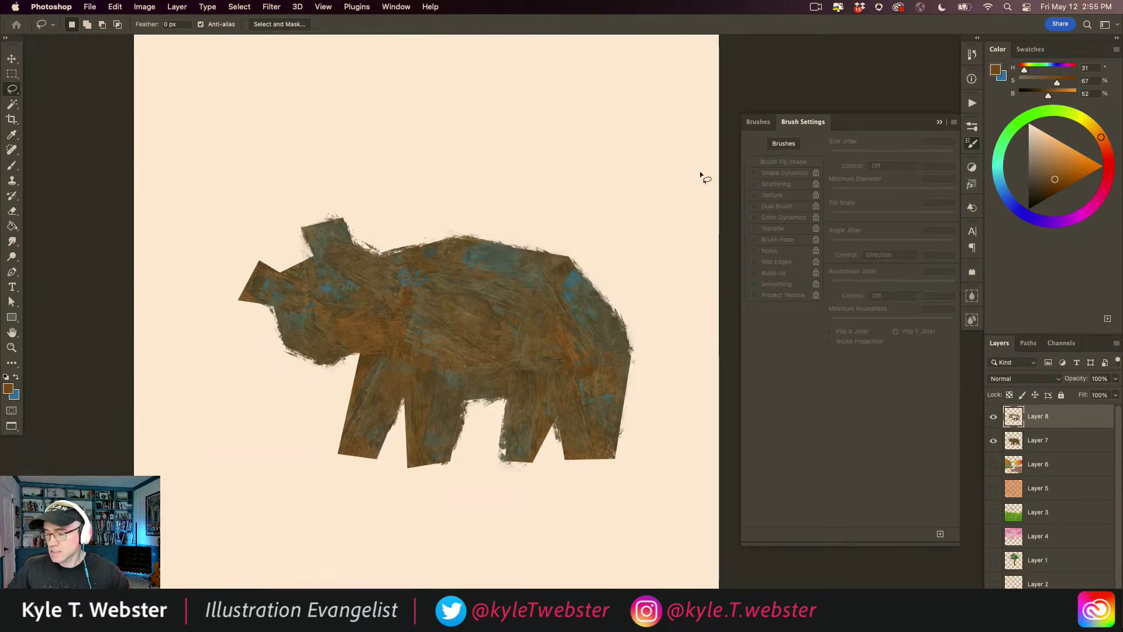
mouse_move(646, 187)
mouse_down()
mouse_move(595, 191)
mouse_move(650, 186)
mouse_up()
key(alt+BackSpace)
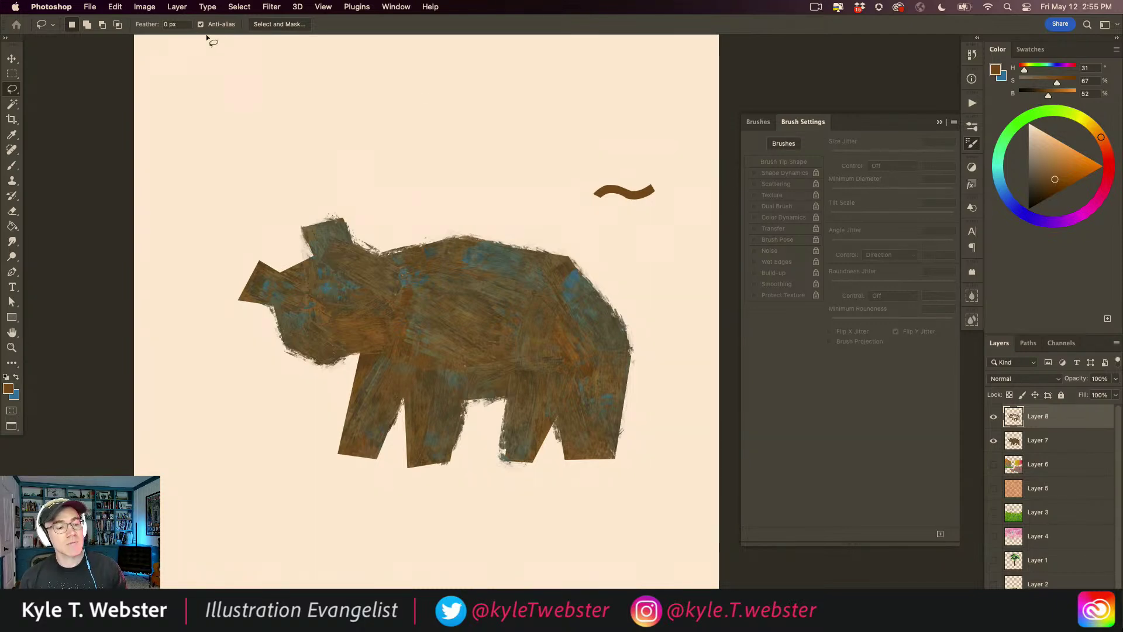
Switch to the Brush tool and set its blending mode to Clear.
click(11, 165)
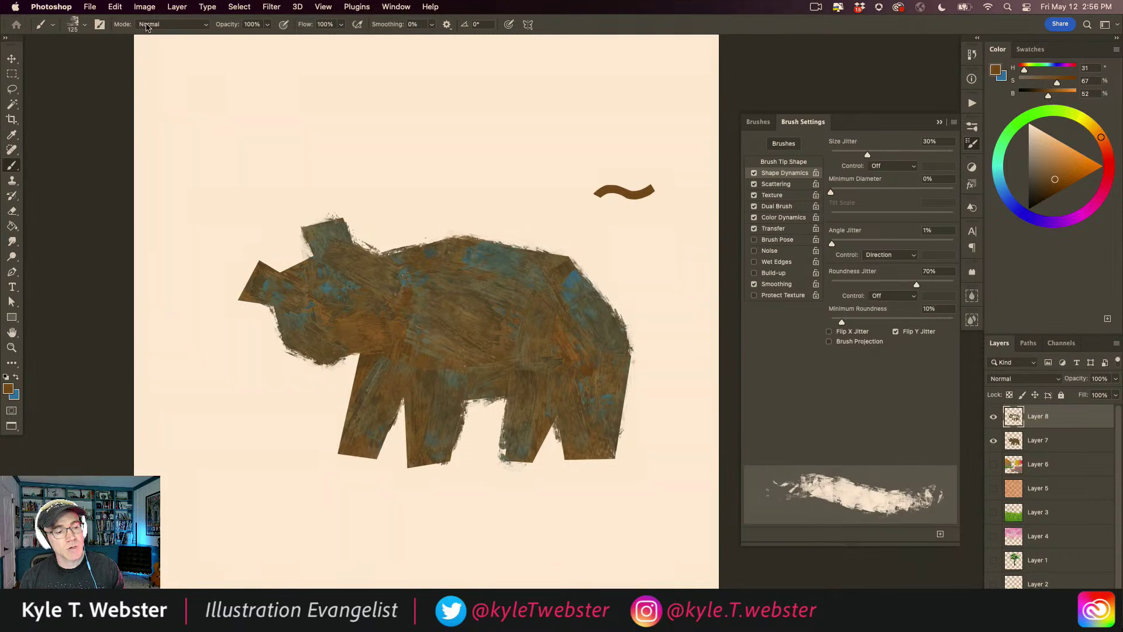
click(145, 25)
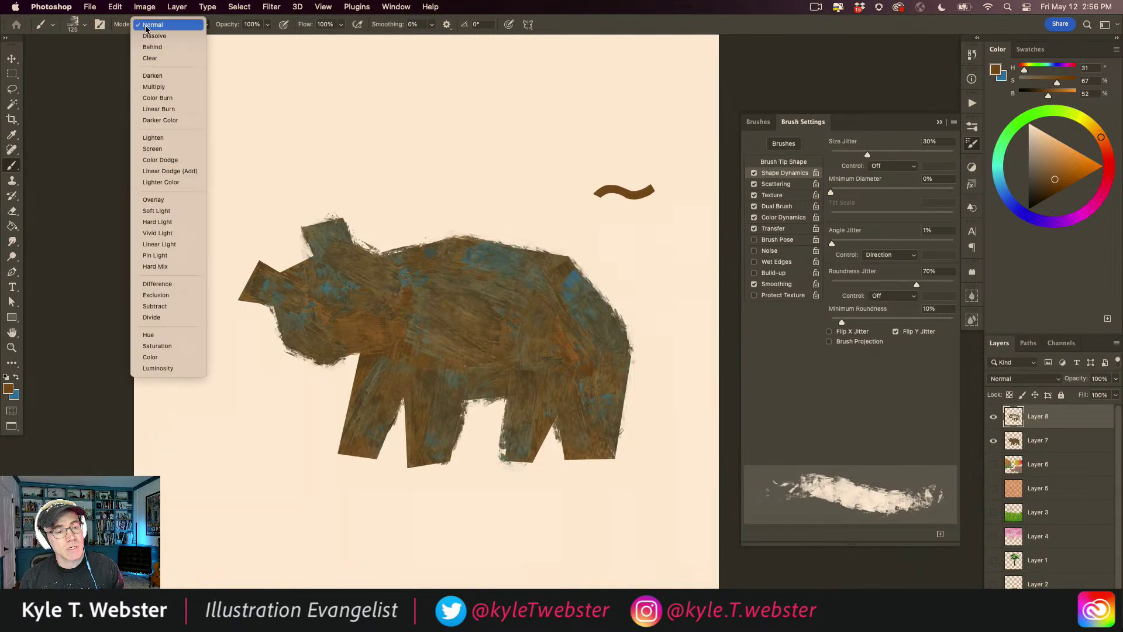
click(150, 60)
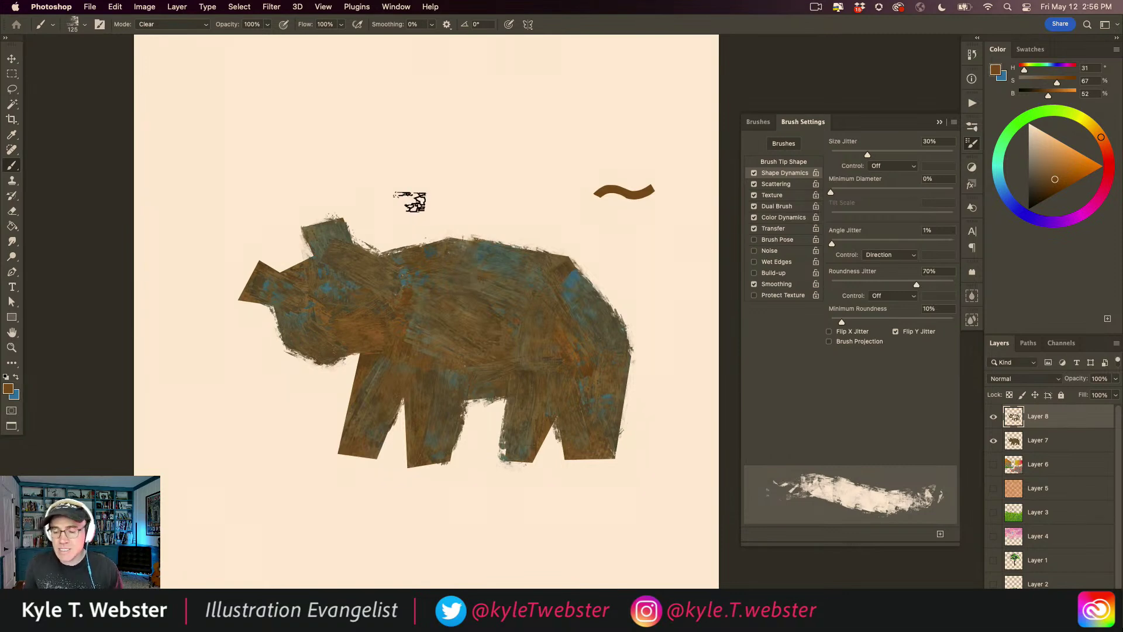
On the layer with the bear's base paint (Layer 7), enlarge the brush to 300 px and erase textured areas from the shoulder and body.
click(1013, 439)
key(])
key(bracketright)
key(bracketright)
key(bracketright)
key(bracketright)
mouse_move(458, 189)
mouse_down()
mouse_move(456, 287)
mouse_move(427, 288)
mouse_move(442, 296)
mouse_move(483, 215)
mouse_move(495, 345)
mouse_move(390, 305)
mouse_move(394, 382)
mouse_move(372, 268)
mouse_move(338, 221)
mouse_up()
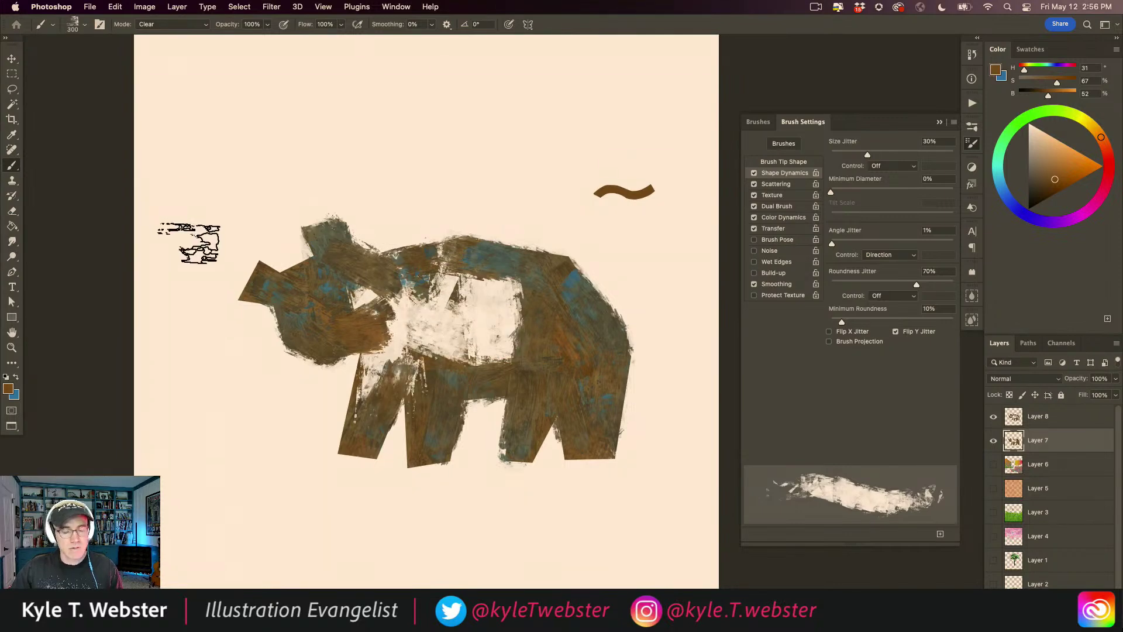
Hide Layer 7 and Layer 8, add a new layer, and choose the Cruncher Ink brush with default black foreground color.
click(994, 440)
click(993, 416)
key(super+shift+alt+n)
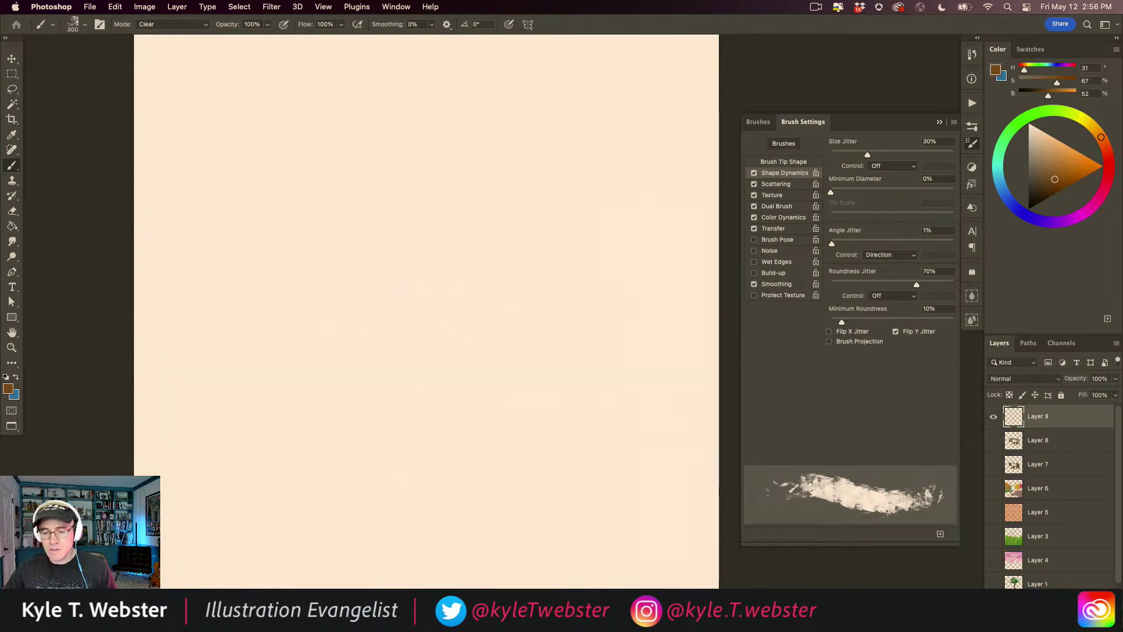
click(758, 121)
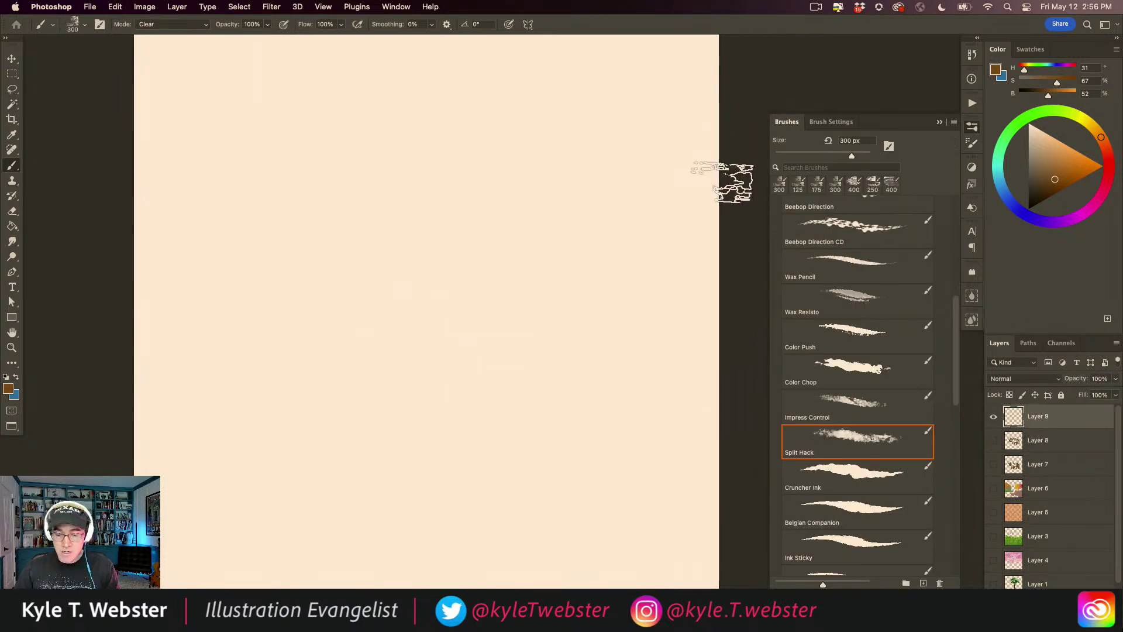
click(841, 471)
key(d)
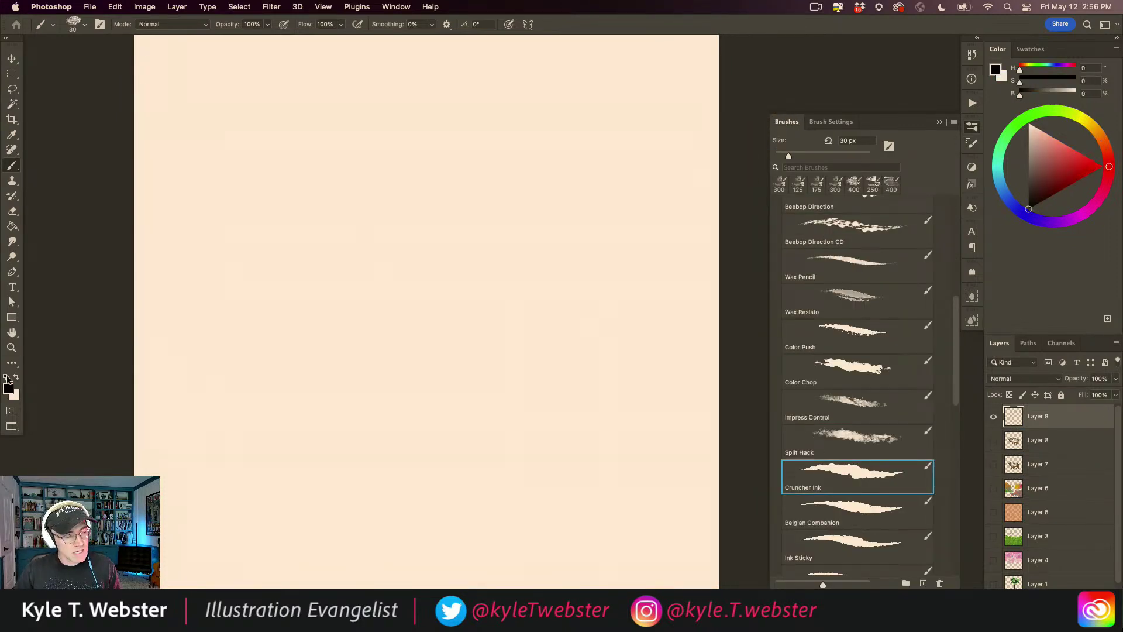
Ink two almond-shaped eyes with pupils, lids and angular bags, plus a long jagged nose between them.
drag(362, 295, 429, 265)
drag(551, 265, 489, 267)
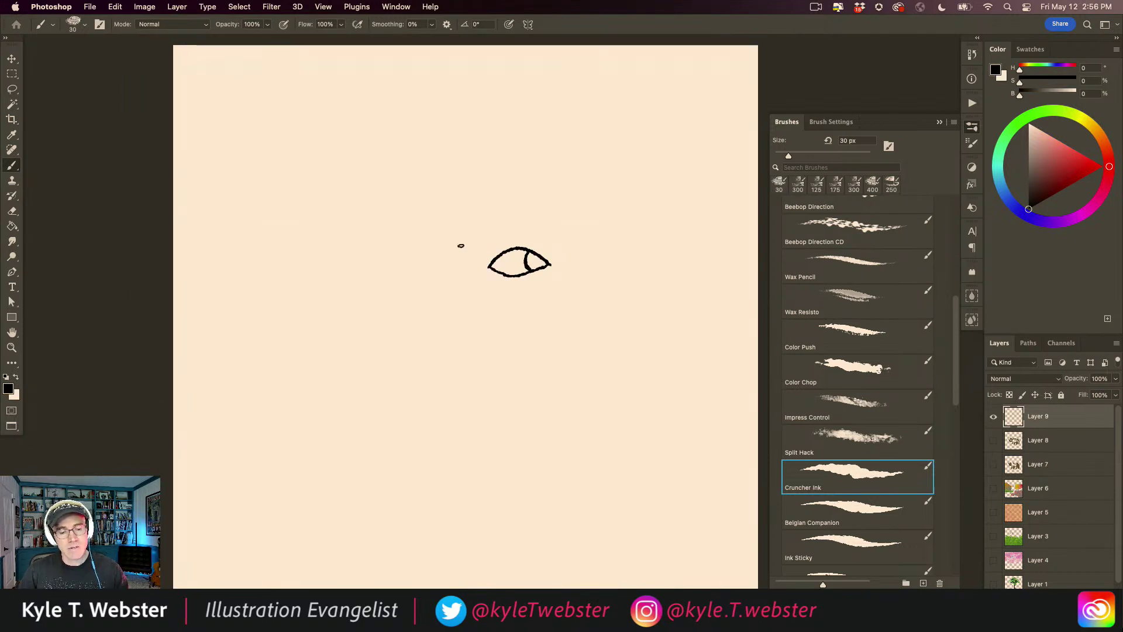
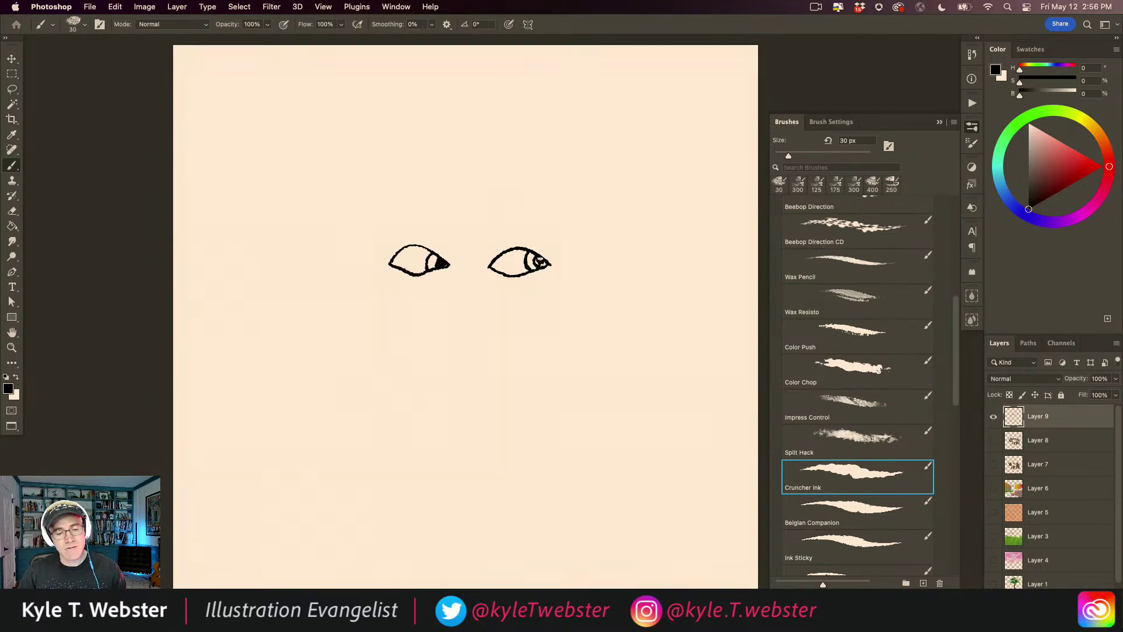
mouse_move(530, 241)
mouse_down()
mouse_move(487, 249)
mouse_move(419, 236)
mouse_move(380, 257)
mouse_move(458, 286)
mouse_move(447, 361)
mouse_move(472, 375)
mouse_move(478, 358)
mouse_move(480, 371)
mouse_move(490, 362)
mouse_move(486, 341)
mouse_move(446, 365)
mouse_move(466, 319)
mouse_move(475, 231)
mouse_move(488, 268)
mouse_move(520, 299)
mouse_up()
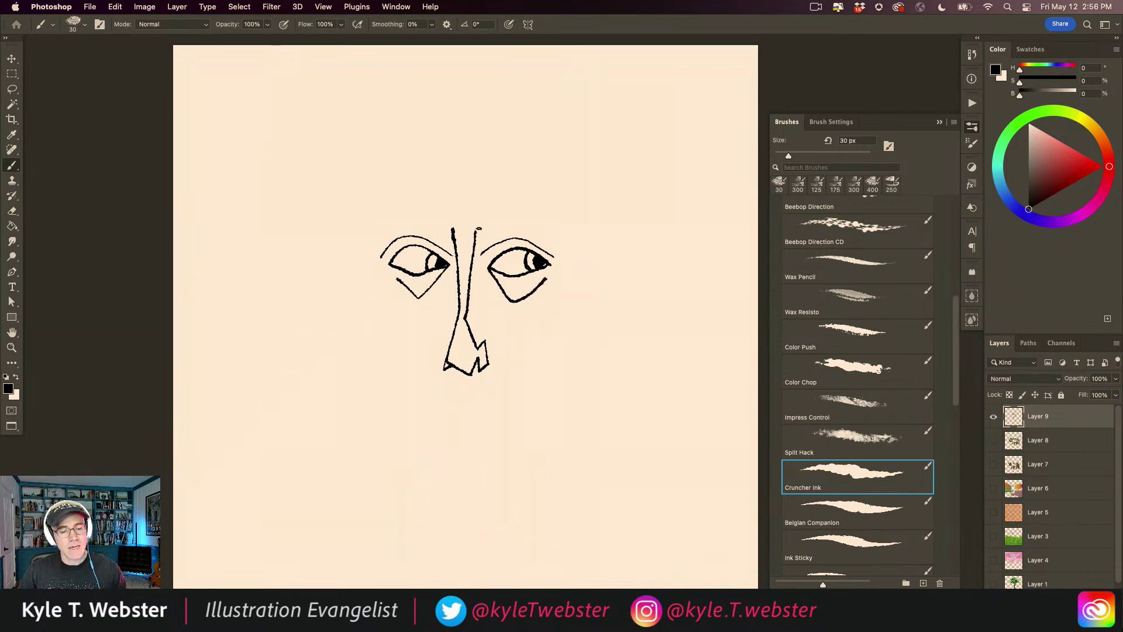
Draw scribbled eyebrows, the tapering face outline and a small mouth under the nose.
drag(507, 208, 556, 208)
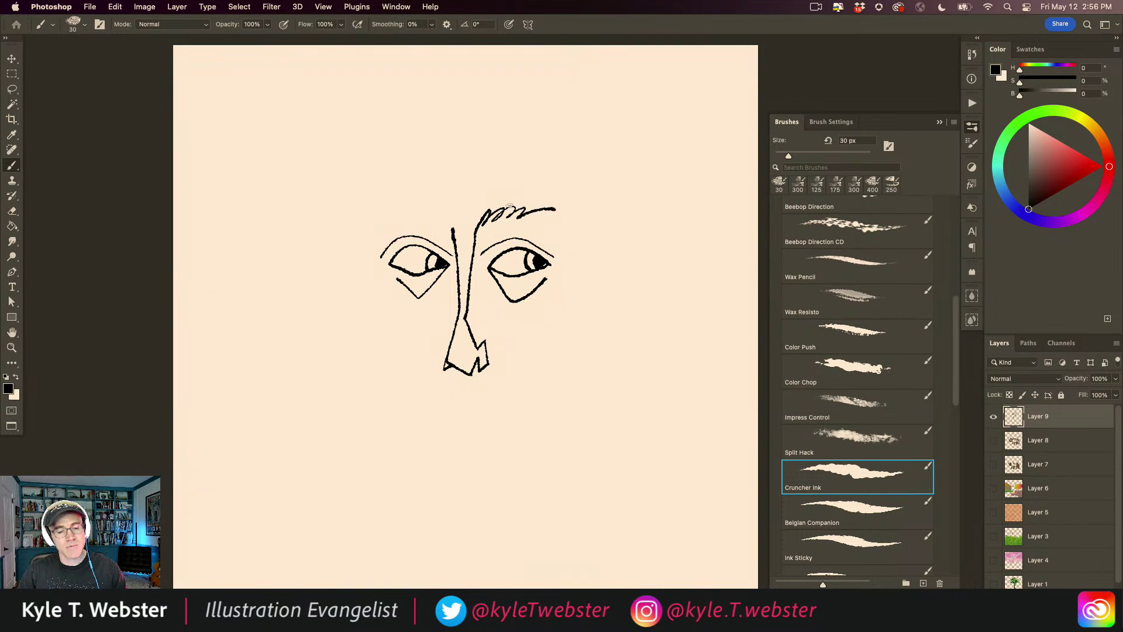
mouse_move(454, 231)
mouse_down()
mouse_move(423, 210)
mouse_move(353, 217)
mouse_move(417, 382)
mouse_move(437, 415)
mouse_move(468, 434)
mouse_move(526, 401)
mouse_move(560, 274)
mouse_move(567, 200)
mouse_up()
mouse_move(468, 375)
mouse_down()
mouse_move(463, 397)
mouse_move(475, 395)
mouse_move(448, 402)
mouse_up()
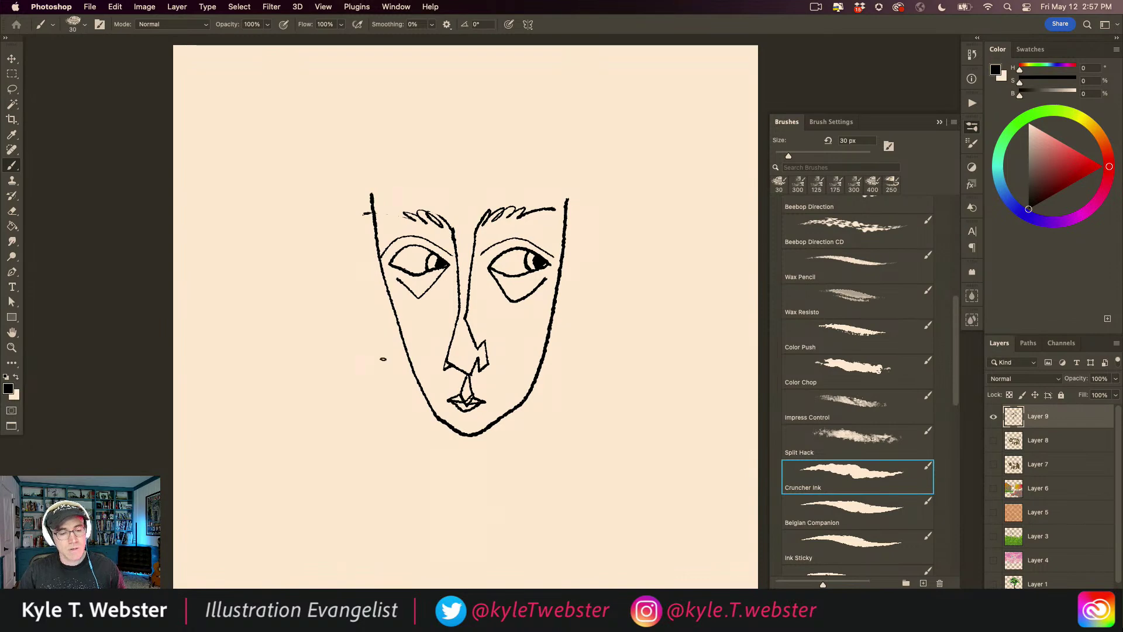
Add pointed ears with jagged lobes to both sides of the inked face.
key(super+plus)
key(super+plus)
drag(366, 331, 381, 409)
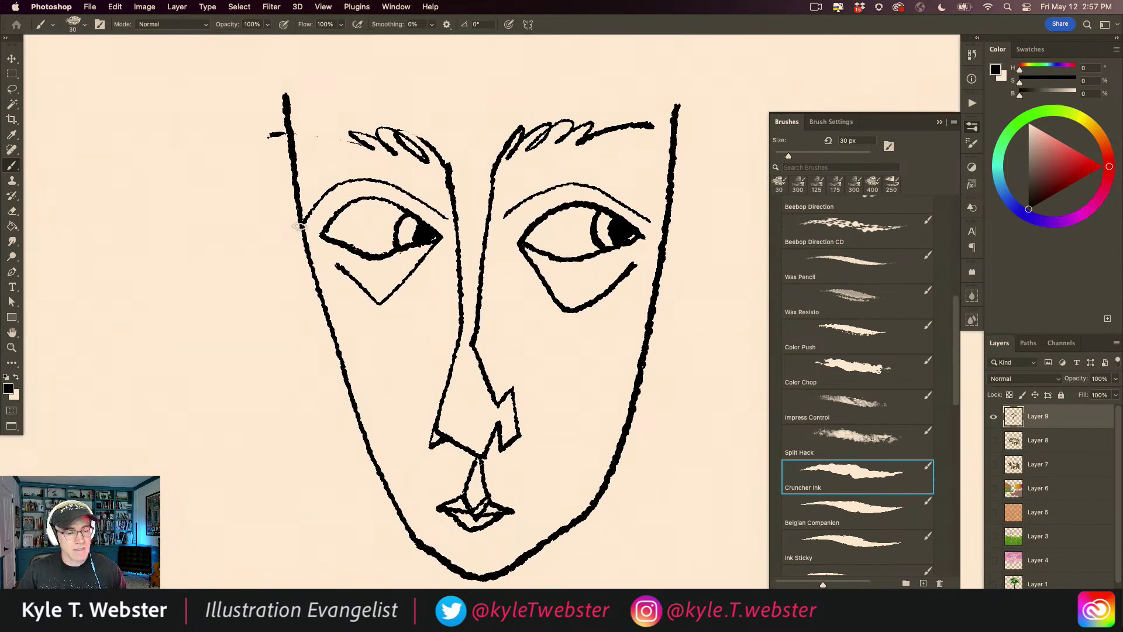
mouse_move(288, 160)
mouse_down()
mouse_move(266, 310)
mouse_move(304, 288)
mouse_move(319, 333)
mouse_up()
mouse_move(677, 110)
mouse_down()
mouse_move(707, 273)
mouse_move(684, 247)
mouse_move(652, 310)
mouse_up()
mouse_move(290, 159)
mouse_down()
mouse_move(227, 182)
mouse_move(287, 402)
mouse_move(342, 384)
mouse_up()
Paint a thick bracket shape, a heavy zigzag and a thin scribble beside the face to test the line weight.
mouse_move(158, 257)
mouse_down()
mouse_move(217, 362)
mouse_move(156, 323)
mouse_move(185, 407)
mouse_move(133, 363)
mouse_move(173, 432)
mouse_up()
mouse_move(310, 440)
mouse_down()
mouse_move(298, 502)
mouse_move(320, 489)
mouse_move(335, 497)
mouse_move(327, 522)
mouse_up()
alt+super+click(331, 493)
drag(320, 469, 334, 434)
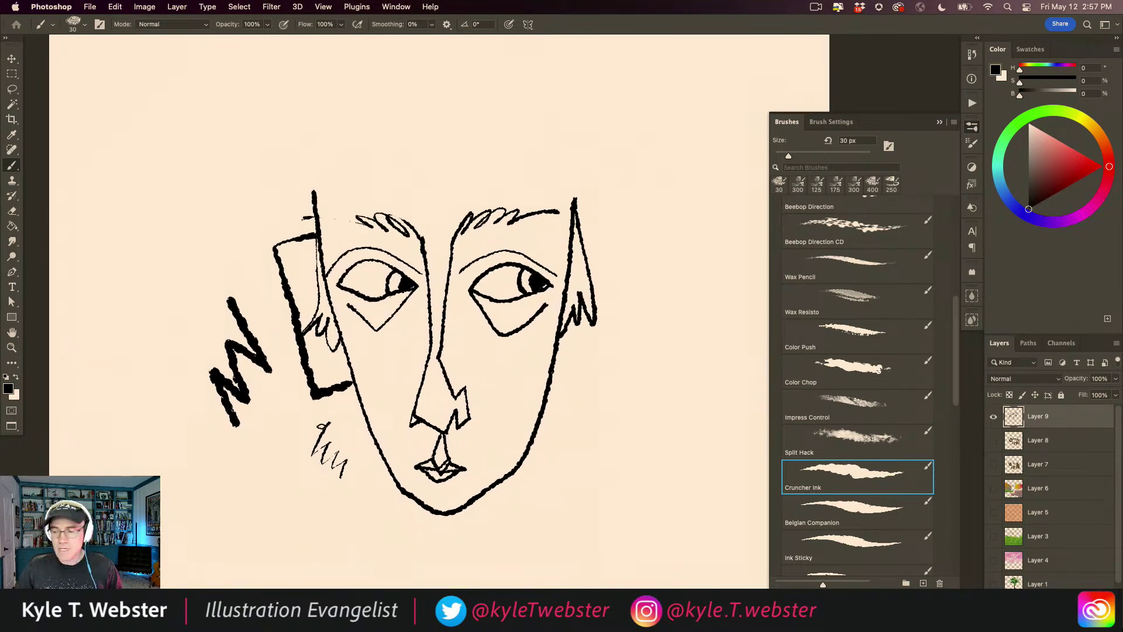
Clear the whole face drawing from the layer and switch to the Belgian Companion brush.
key(super+a)
key(BackSpace)
click(835, 505)
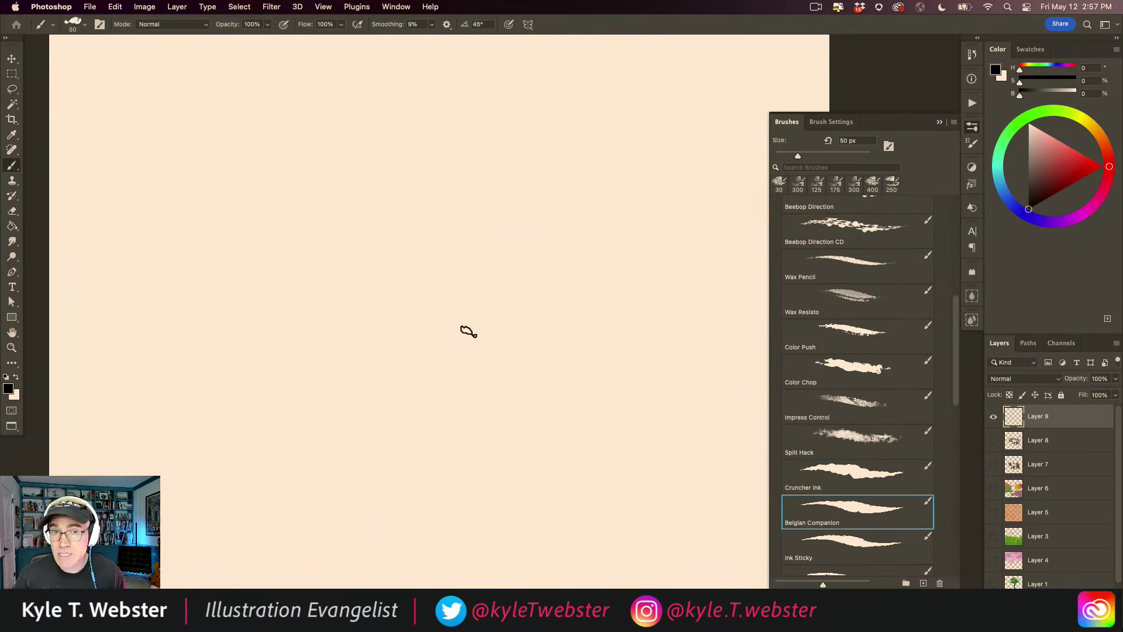
Draw a cartoon character's big oval nose, tall joined eyes with pupils, and heavy black eyebrows.
drag(465, 359, 483, 371)
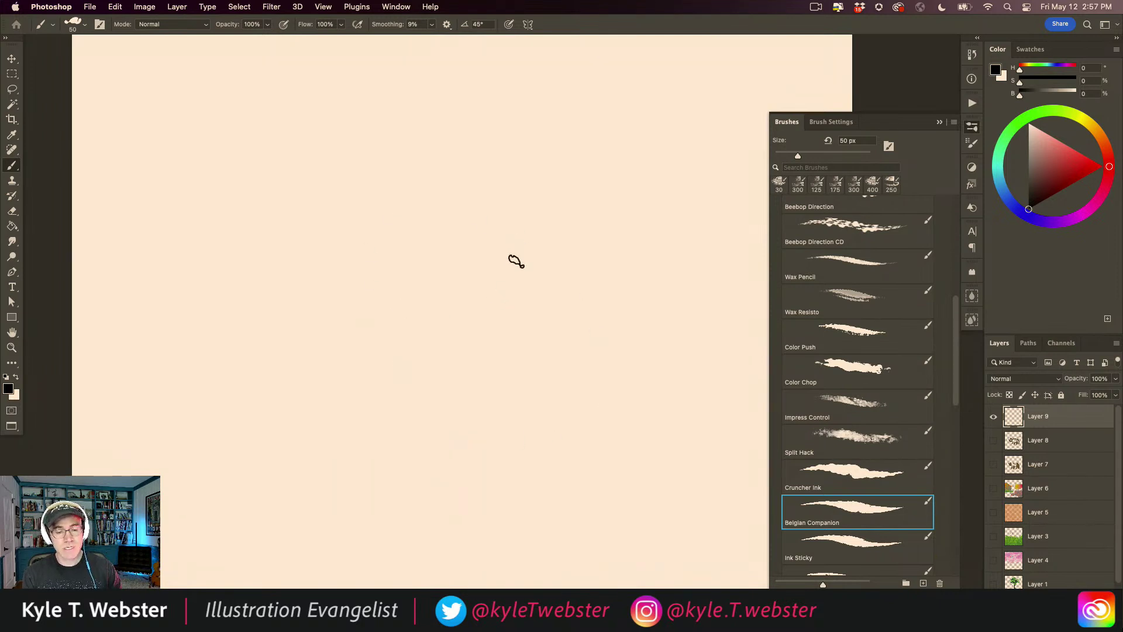
mouse_move(504, 289)
mouse_down()
mouse_move(552, 315)
mouse_move(540, 279)
mouse_move(494, 237)
mouse_move(537, 276)
mouse_move(509, 273)
mouse_move(509, 264)
mouse_move(513, 293)
mouse_up()
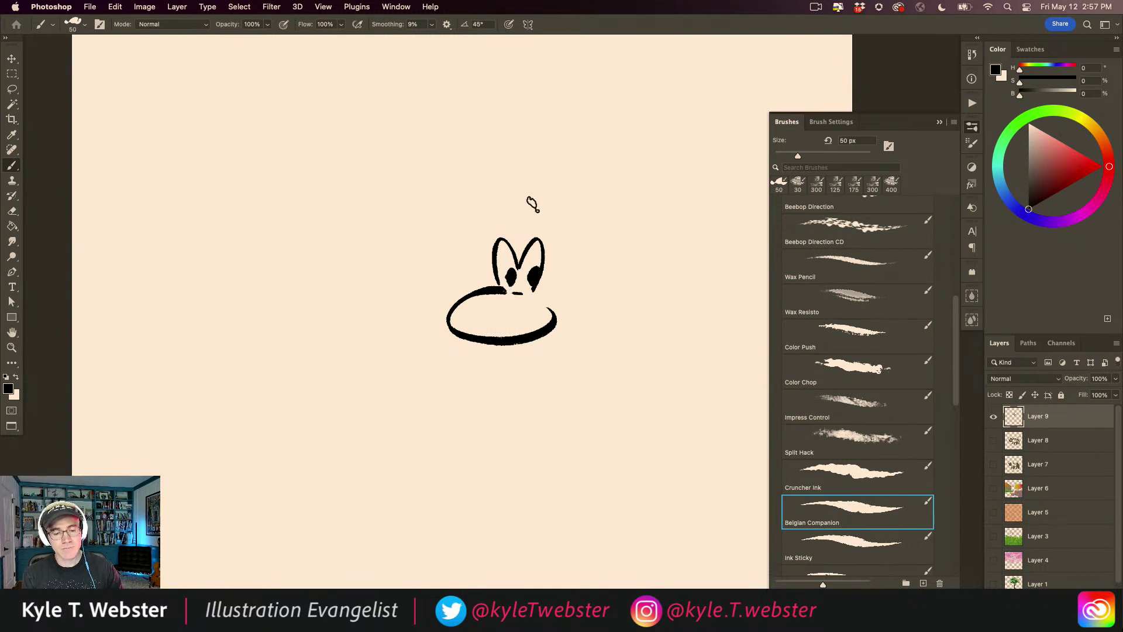
mouse_move(559, 249)
mouse_down()
mouse_move(521, 210)
mouse_move(547, 208)
mouse_move(475, 209)
mouse_move(484, 210)
mouse_move(481, 244)
mouse_up()
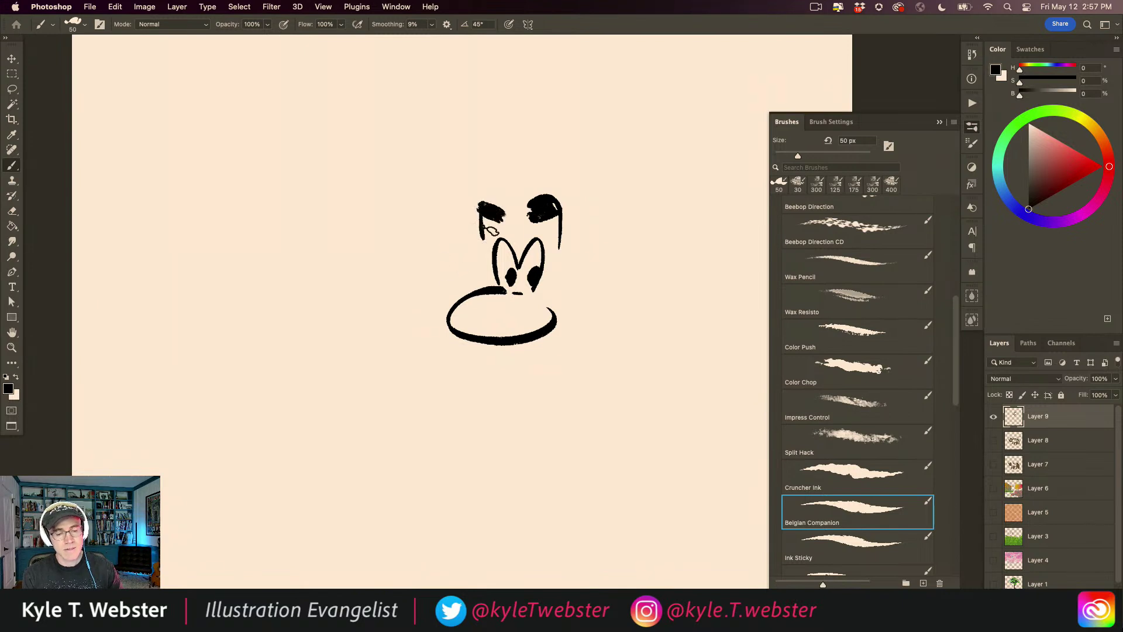
drag(555, 239, 553, 209)
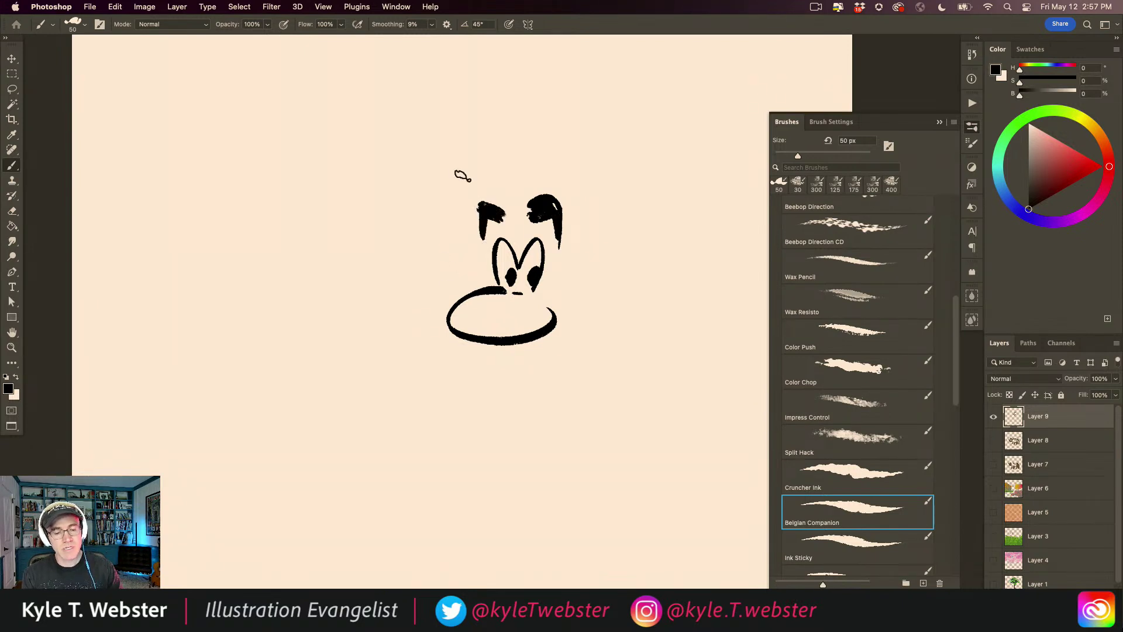
Ink the side of the cartoon face and a rounded tuft of streaked hair beside the eyebrow.
drag(466, 200, 483, 289)
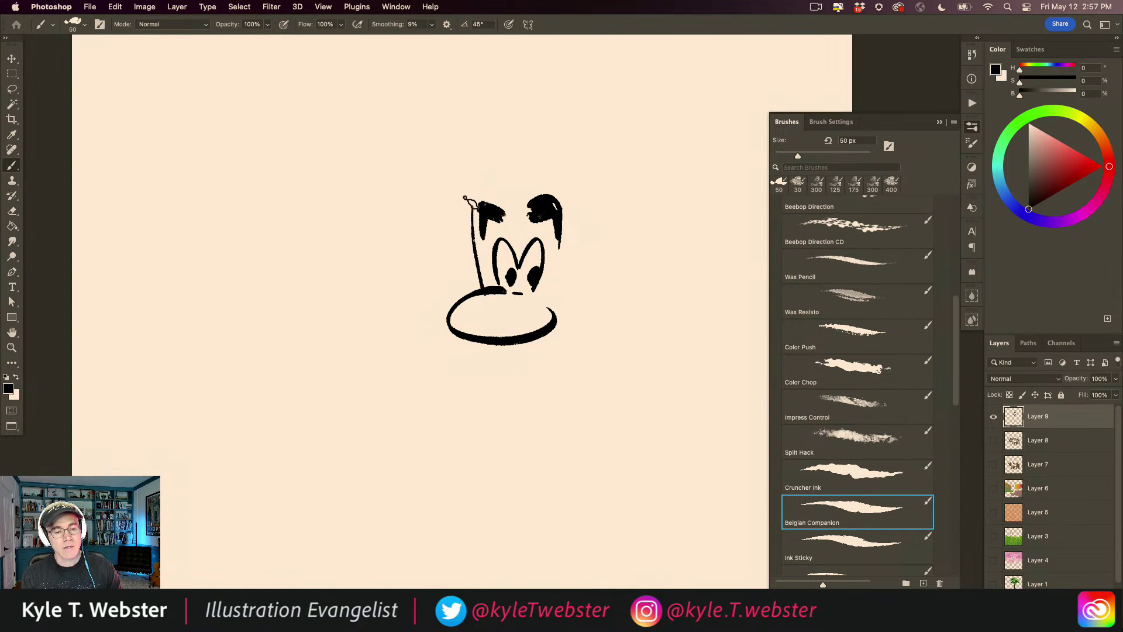
mouse_move(470, 212)
mouse_down()
mouse_move(456, 247)
mouse_move(462, 205)
mouse_move(450, 184)
mouse_move(463, 184)
mouse_move(440, 205)
mouse_move(445, 252)
mouse_up()
mouse_move(468, 186)
mouse_down()
mouse_move(442, 237)
mouse_move(460, 184)
mouse_move(436, 205)
mouse_move(430, 246)
mouse_move(454, 188)
mouse_move(426, 237)
mouse_up()
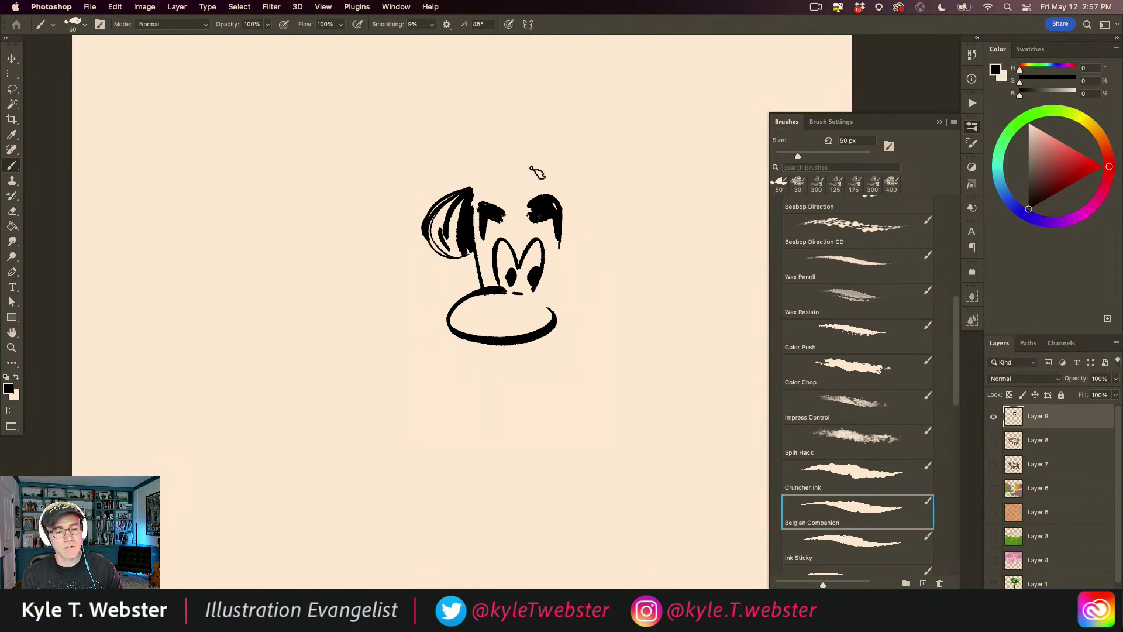
Draw the sweeping upper hair locks above the forehead, converging at the hair part.
drag(462, 121, 563, 173)
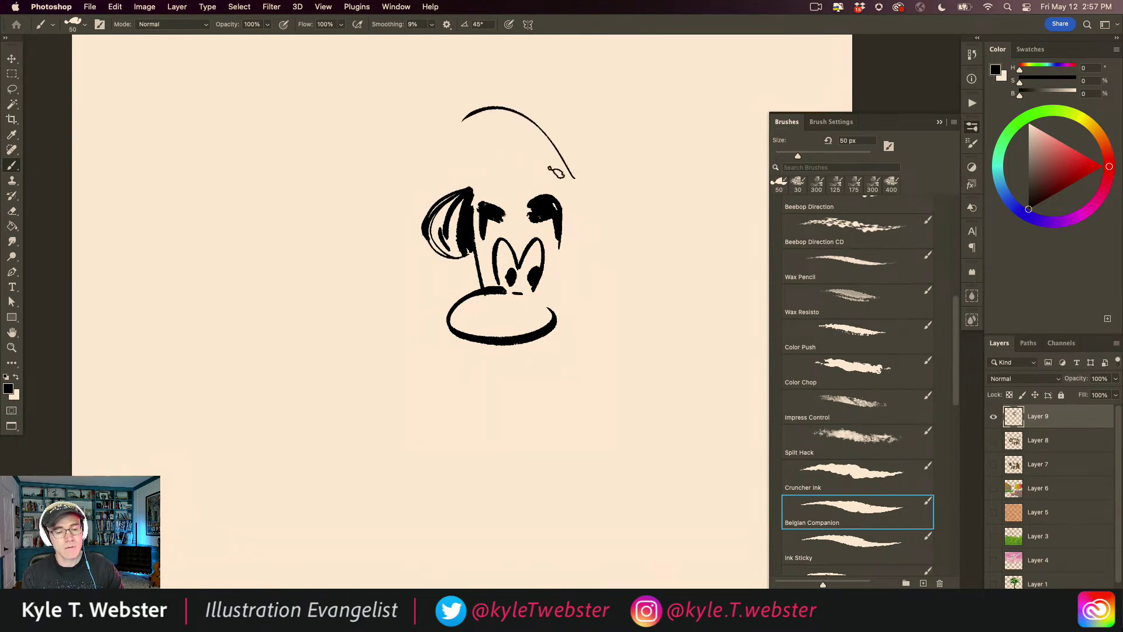
mouse_move(503, 92)
mouse_down()
mouse_move(572, 175)
mouse_move(525, 119)
mouse_up()
drag(576, 170, 504, 102)
mouse_move(450, 127)
mouse_down()
mouse_move(572, 174)
mouse_move(463, 115)
mouse_up()
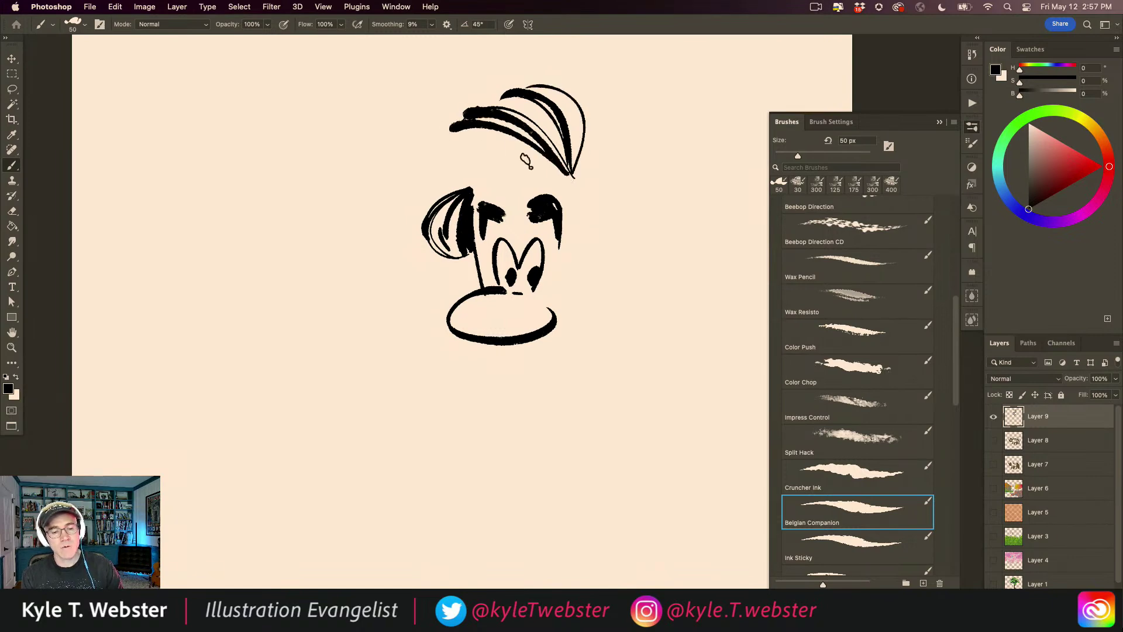
Ink the thick front hair locks sweeping from the part across the forehead.
drag(570, 176, 462, 184)
mouse_move(572, 173)
mouse_down()
mouse_move(439, 193)
mouse_move(470, 139)
mouse_move(485, 155)
mouse_move(533, 158)
mouse_move(451, 147)
mouse_move(445, 162)
mouse_move(493, 157)
mouse_move(414, 203)
mouse_move(447, 181)
mouse_move(418, 214)
mouse_up()
drag(445, 161, 417, 202)
mouse_move(494, 151)
mouse_down()
mouse_move(426, 176)
mouse_move(458, 152)
mouse_move(421, 183)
mouse_up()
Fill the hanging hair behind the face with tapered strokes and add small curls below the front tuft.
mouse_move(570, 175)
mouse_down()
mouse_move(584, 278)
mouse_move(608, 287)
mouse_up()
mouse_move(571, 170)
mouse_down()
mouse_move(603, 287)
mouse_move(585, 280)
mouse_move(620, 281)
mouse_move(627, 264)
mouse_up()
mouse_move(592, 192)
mouse_down()
mouse_move(591, 275)
mouse_move(632, 237)
mouse_move(607, 202)
mouse_move(604, 272)
mouse_move(587, 189)
mouse_move(631, 267)
mouse_move(597, 198)
mouse_move(644, 246)
mouse_up()
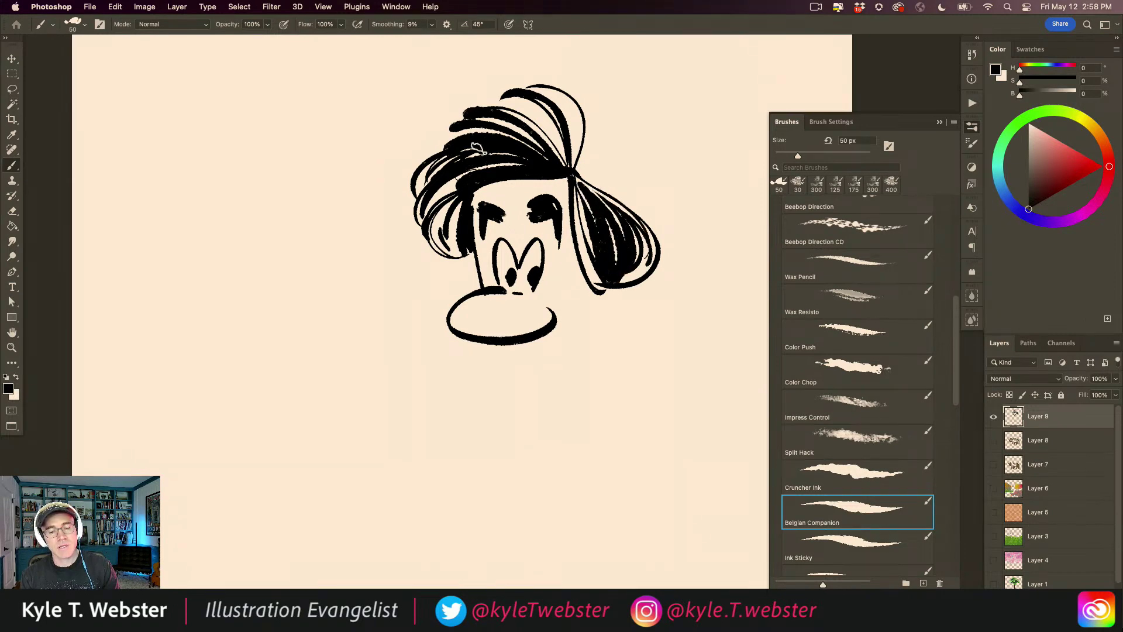
mouse_move(455, 256)
mouse_down()
mouse_move(464, 263)
mouse_move(438, 261)
mouse_move(455, 284)
mouse_move(465, 262)
mouse_up()
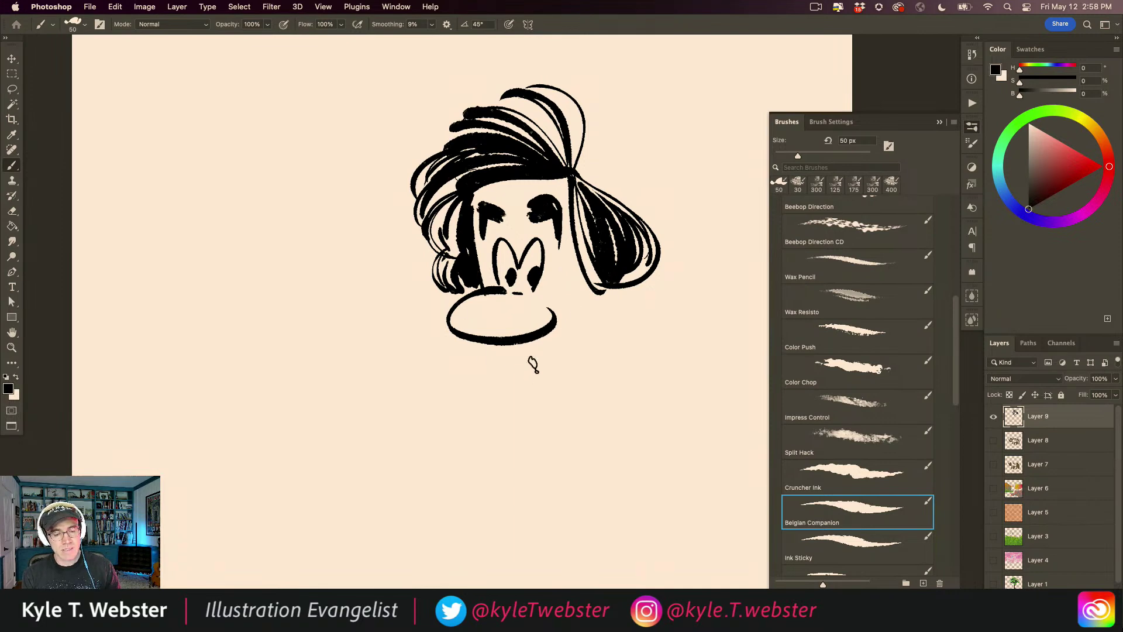
Draw the smirking mouth, chin and jawline, the ear, and a light crease above the eyebrows.
drag(513, 351, 520, 353)
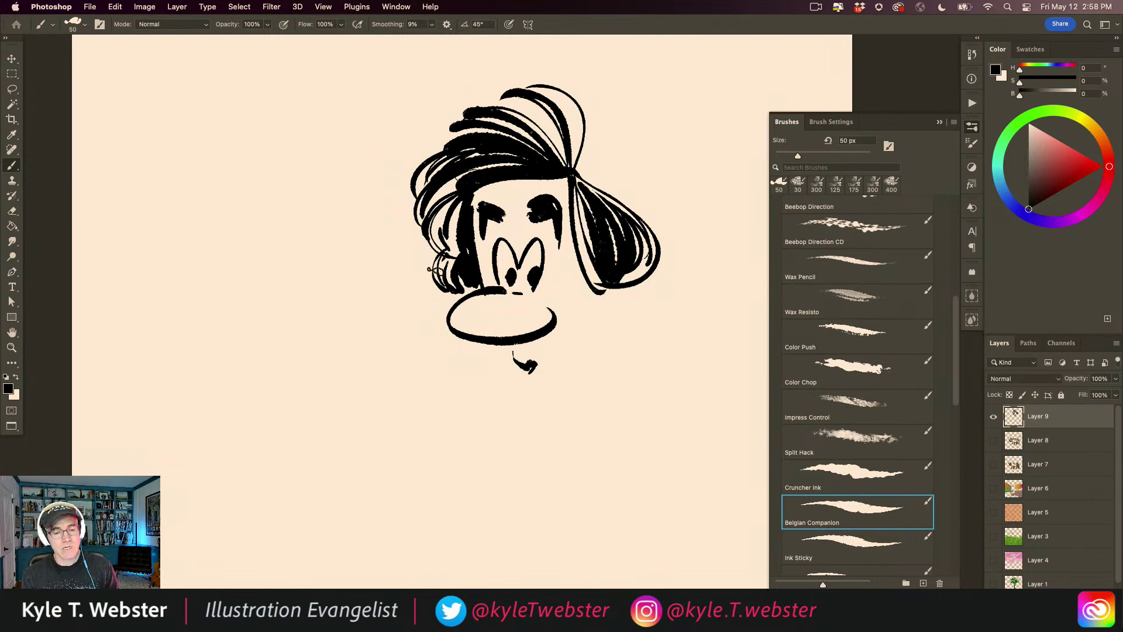
mouse_move(497, 348)
mouse_down()
mouse_move(517, 384)
mouse_move(544, 386)
mouse_move(594, 312)
mouse_move(594, 326)
mouse_move(598, 301)
mouse_up()
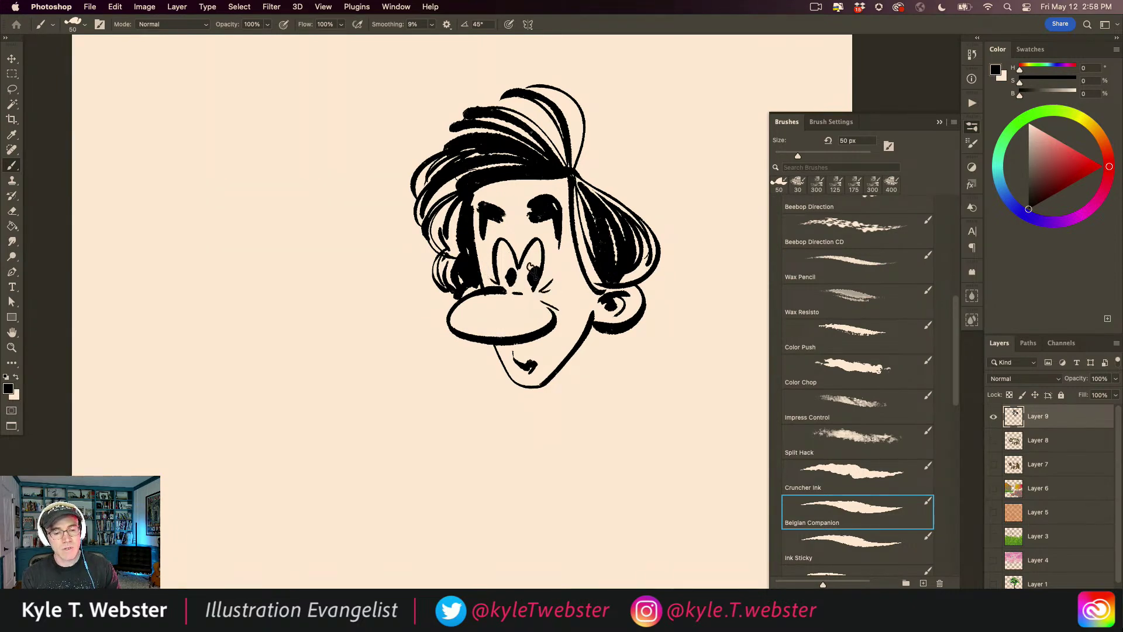
drag(544, 185, 507, 202)
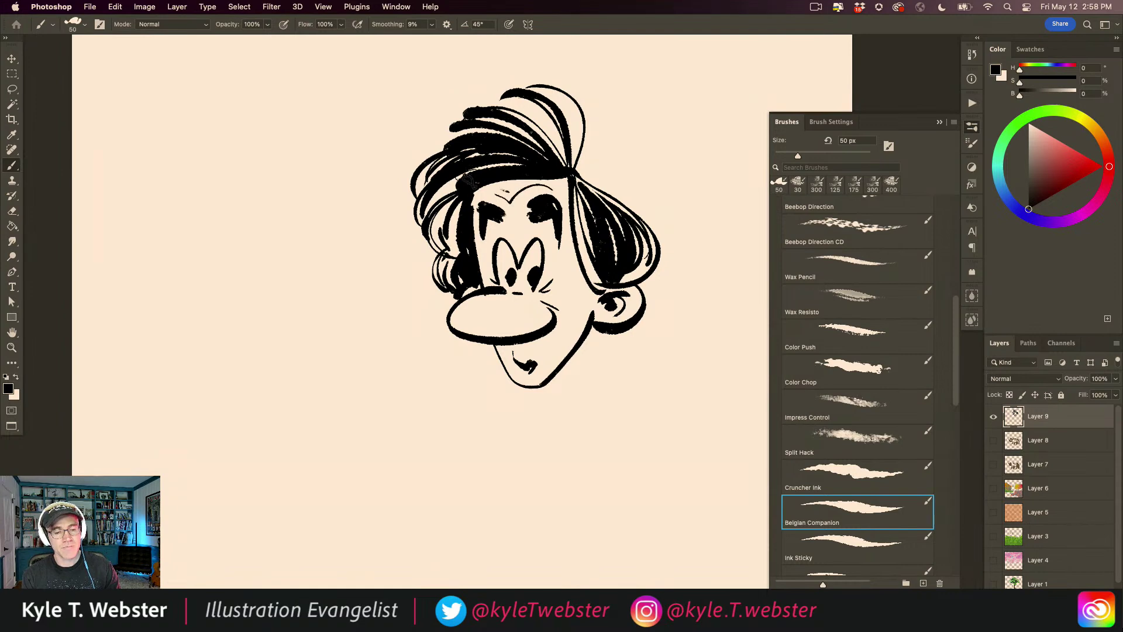
Ink the character's neck and a thick, solid black collar below it.
mouse_move(571, 354)
mouse_down()
mouse_move(565, 419)
mouse_move(547, 425)
mouse_move(586, 413)
mouse_up()
mouse_move(587, 414)
mouse_down()
mouse_move(562, 444)
mouse_move(529, 432)
mouse_up()
drag(541, 418, 526, 435)
mouse_move(593, 419)
mouse_down()
mouse_move(557, 474)
mouse_move(536, 448)
mouse_up()
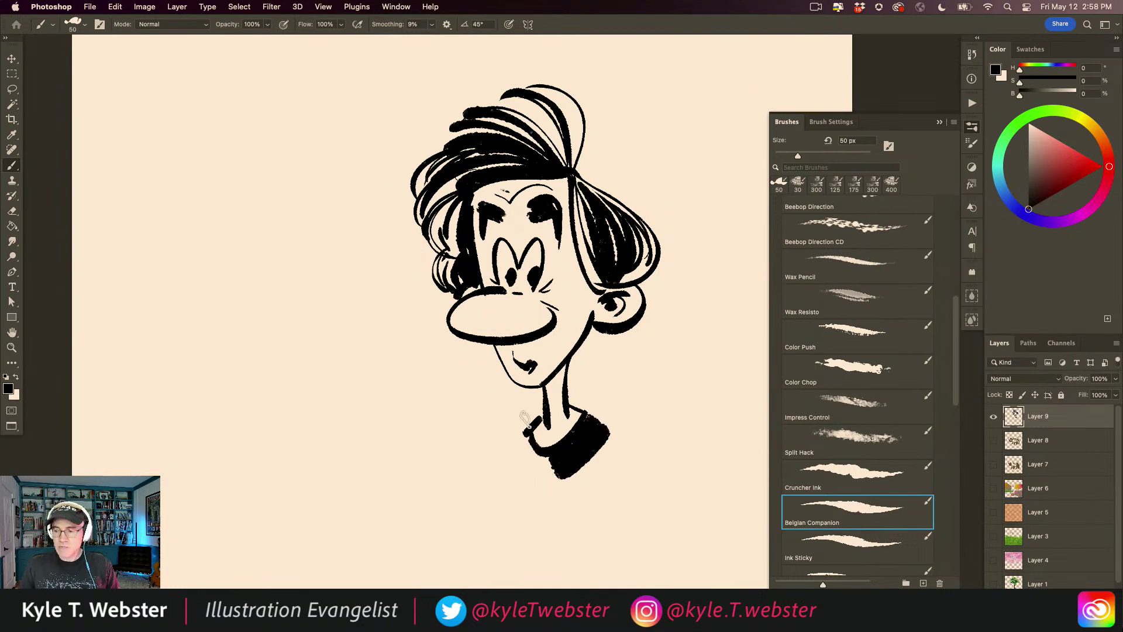
Paint long tapered lines and zigzag test strokes in the empty area beside the character's collar.
super+click(589, 450)
super+click(588, 449)
drag(587, 350, 621, 376)
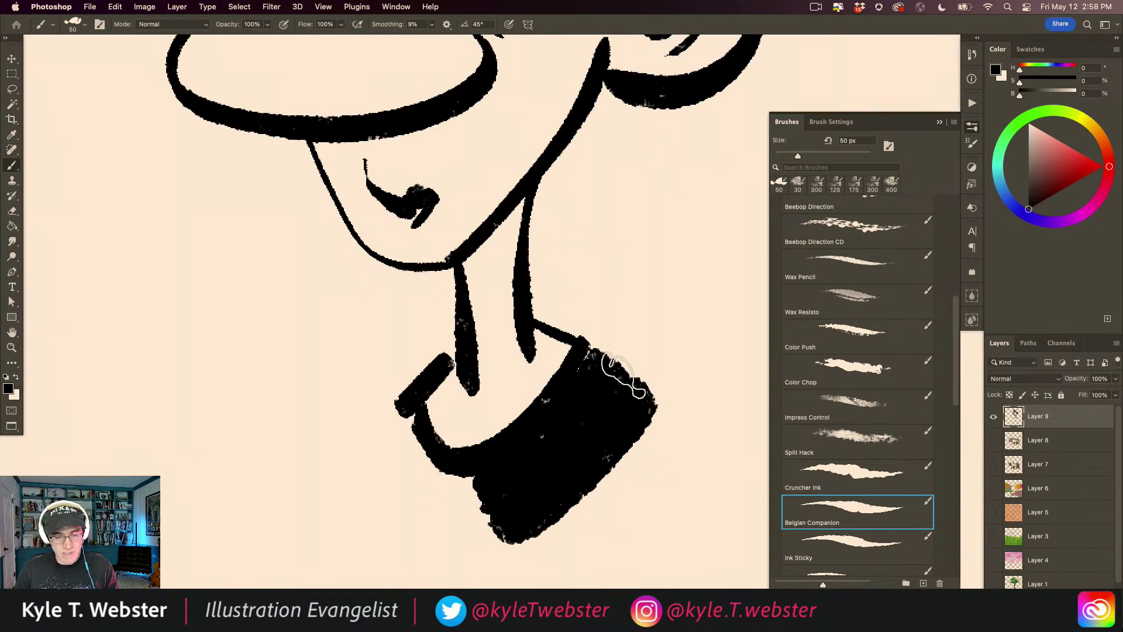
alt+super+click(494, 419)
alt+super+click(495, 419)
drag(456, 408, 412, 410)
drag(614, 266, 646, 443)
drag(588, 354, 628, 465)
mouse_move(603, 425)
mouse_down()
mouse_move(536, 438)
mouse_move(491, 497)
mouse_up()
Add short dabs at varied angles and two groups of parallel hatch marks around the test lines.
drag(553, 362, 538, 368)
drag(570, 309, 578, 325)
drag(597, 325, 604, 336)
drag(639, 240, 665, 253)
drag(650, 299, 699, 295)
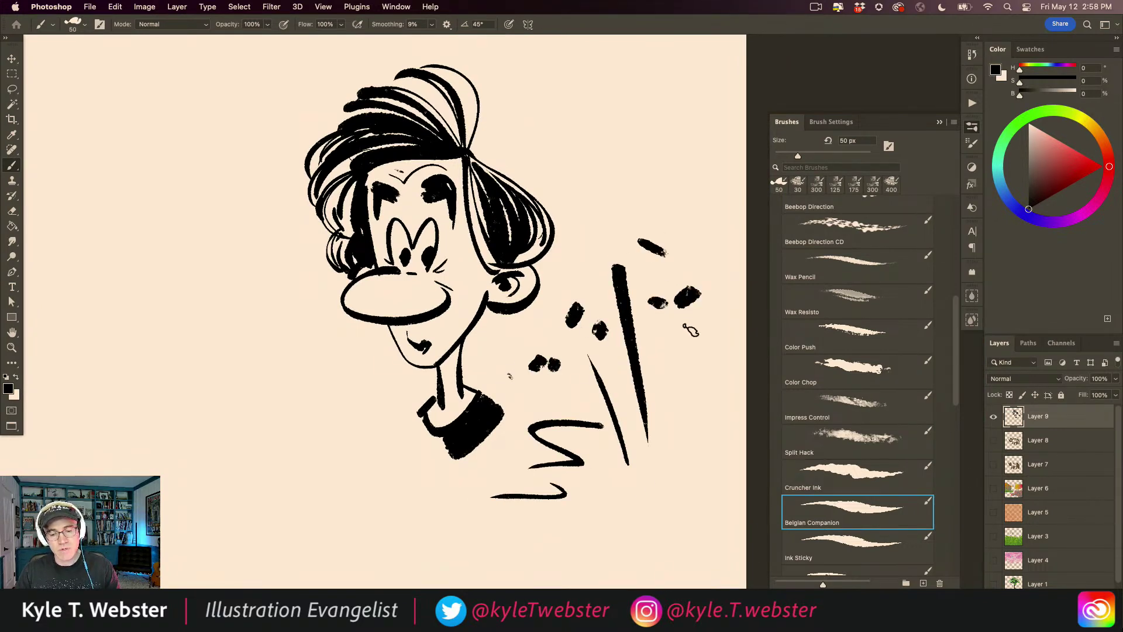
drag(678, 346, 705, 335)
drag(684, 380, 708, 366)
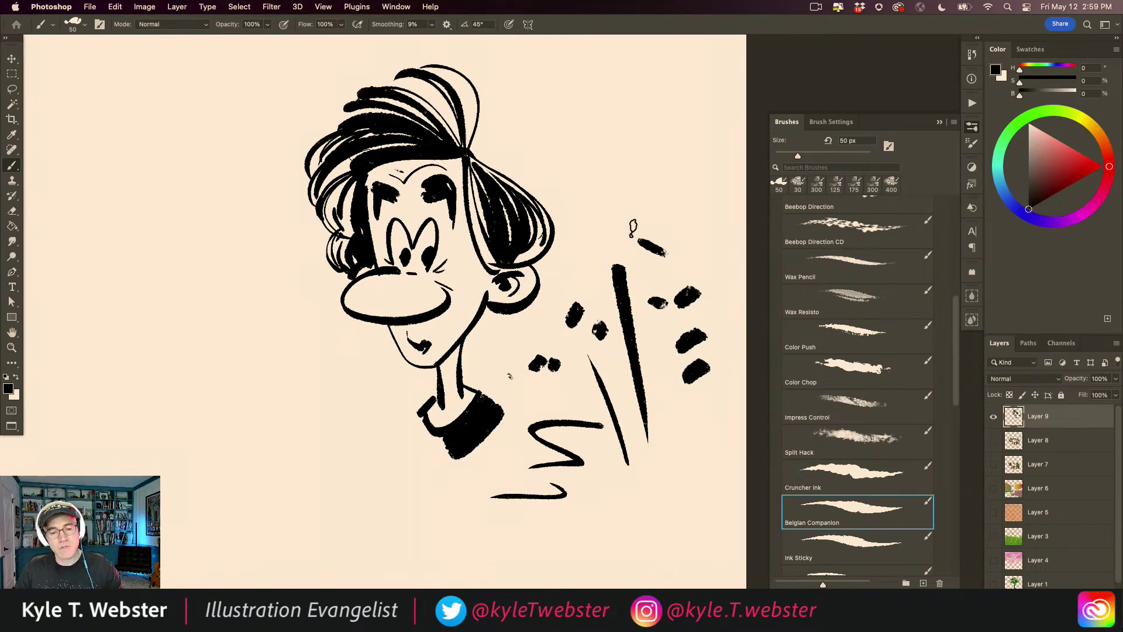
mouse_move(646, 216)
mouse_down()
mouse_move(634, 180)
mouse_move(670, 165)
mouse_up()
mouse_move(624, 168)
mouse_down()
mouse_move(673, 147)
mouse_move(660, 140)
mouse_up()
Thicken the shadow where the jaw meets the neck and rework the smirk into a small open mouth.
scroll(426, 374, up, 2)
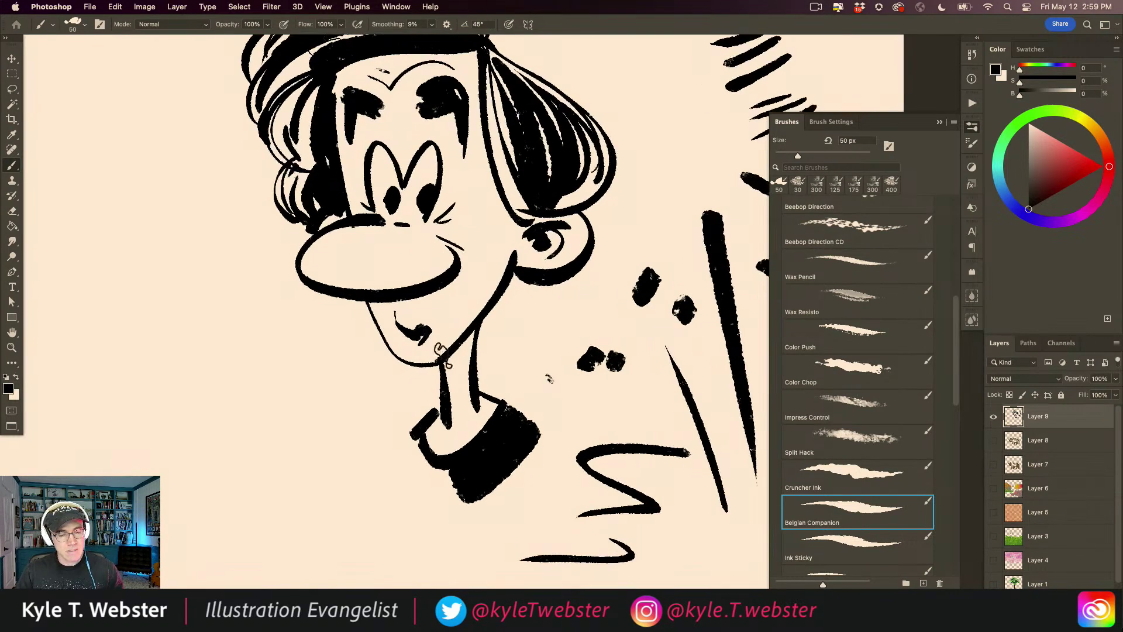
alt+click(384, 425)
super+click(388, 368)
mouse_move(425, 356)
mouse_down()
mouse_move(390, 347)
mouse_move(434, 357)
mouse_move(403, 349)
mouse_move(428, 352)
mouse_move(399, 366)
mouse_move(413, 351)
mouse_move(375, 342)
mouse_move(408, 350)
mouse_up()
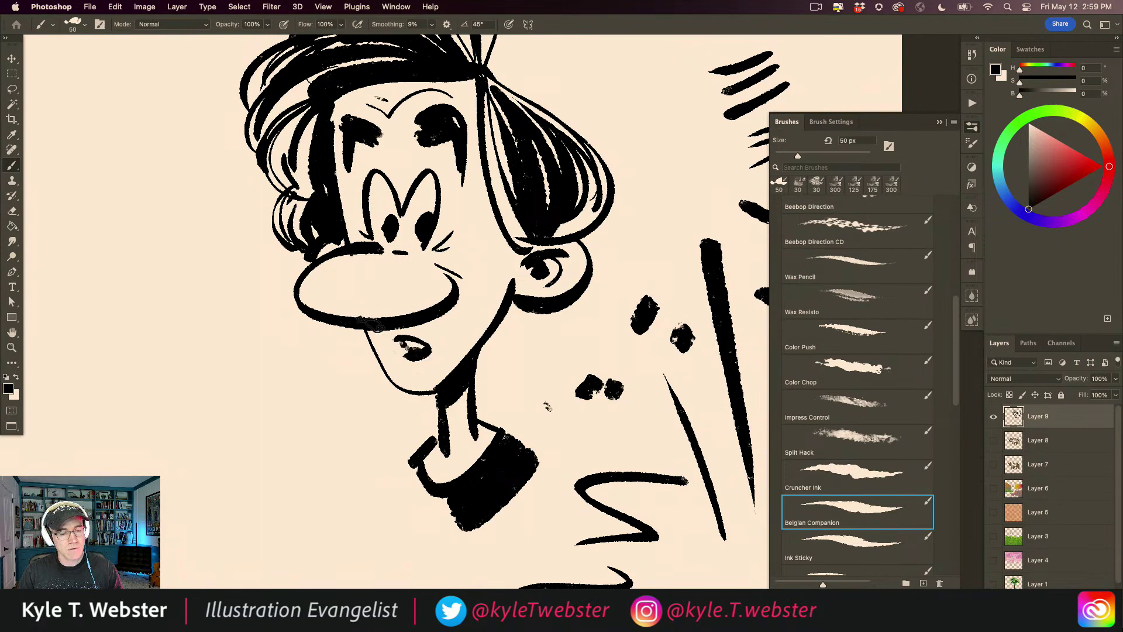
alt+click(354, 375)
alt+click(354, 376)
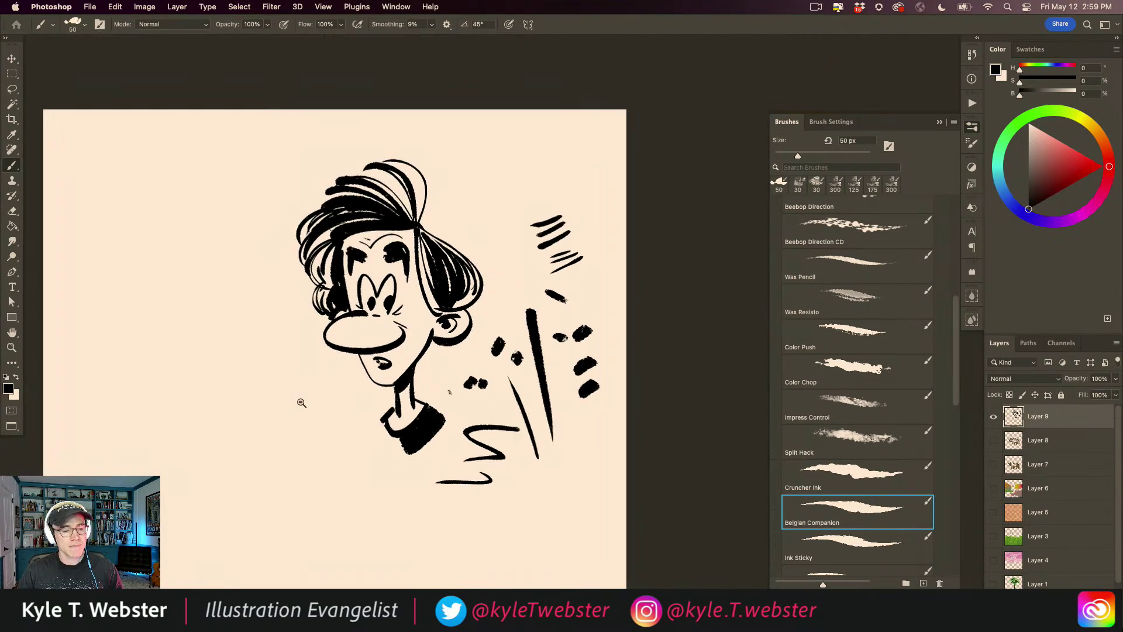
Add thin looping strands of hair springing from the part behind the character's head.
alt+click(299, 402)
drag(291, 410, 395, 366)
super+click(466, 250)
mouse_move(494, 236)
mouse_down()
mouse_move(548, 221)
mouse_move(543, 267)
mouse_move(526, 258)
mouse_up()
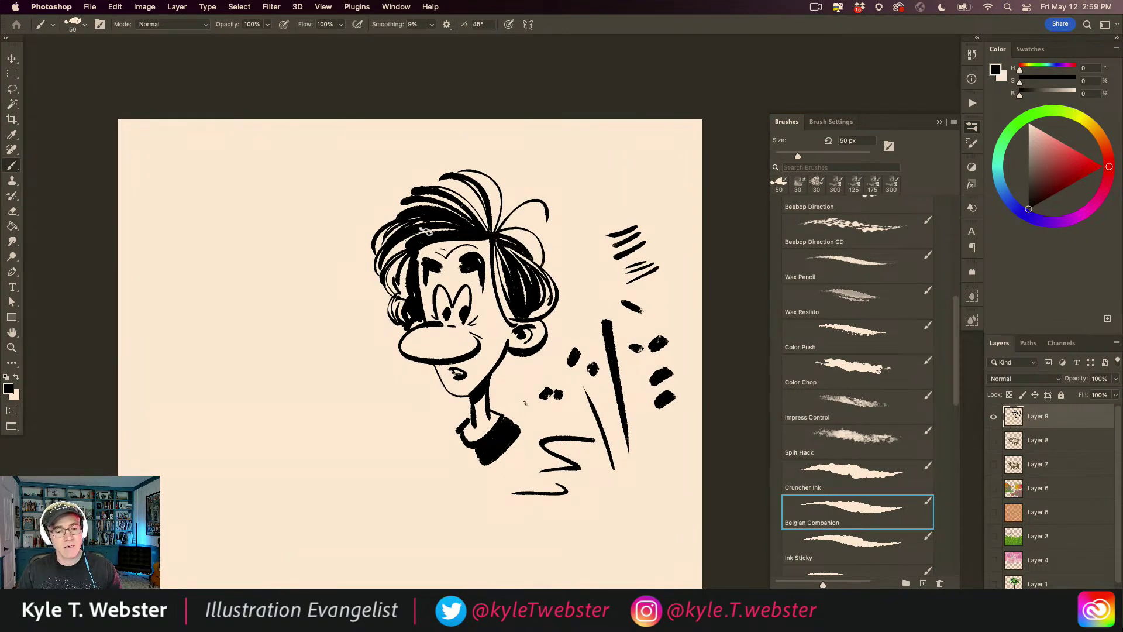
Choose the Ink Sticky brush and paint thick and thin diagonal strokes and a thin loop in front of the face.
alt+click(351, 448)
drag(353, 429, 434, 347)
super+click(435, 347)
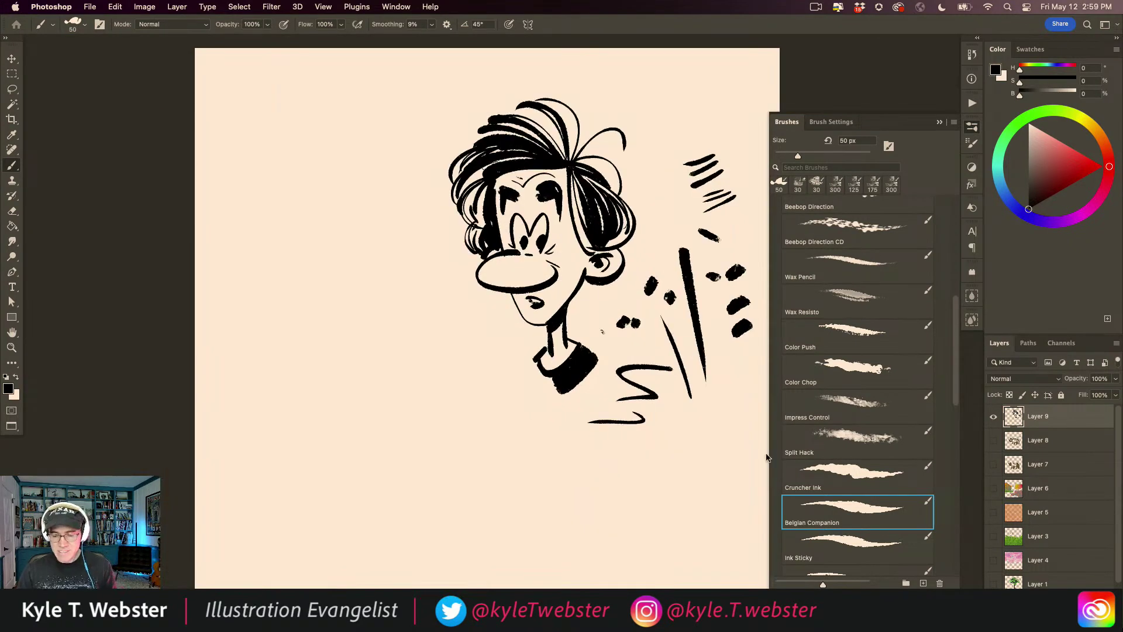
scroll(870, 402, down, 5)
click(854, 387)
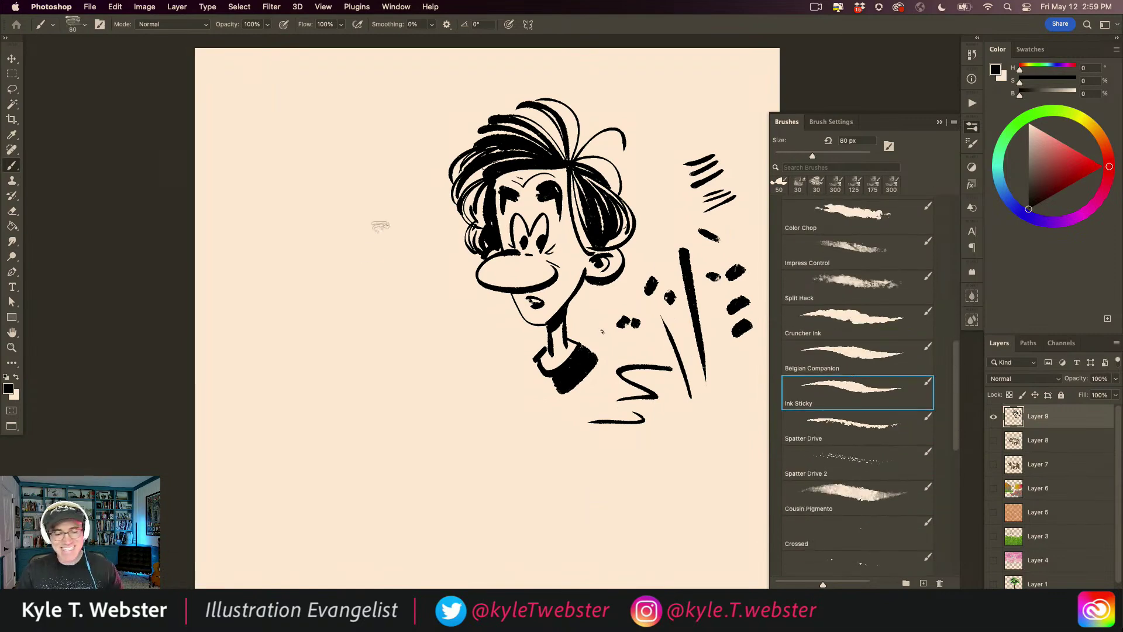
drag(372, 147, 480, 436)
drag(503, 497, 465, 450)
drag(406, 383, 328, 315)
mouse_move(433, 450)
mouse_down()
mouse_move(332, 401)
mouse_move(418, 488)
mouse_move(282, 353)
mouse_up()
mouse_move(402, 351)
mouse_down()
mouse_move(289, 191)
mouse_move(237, 145)
mouse_up()
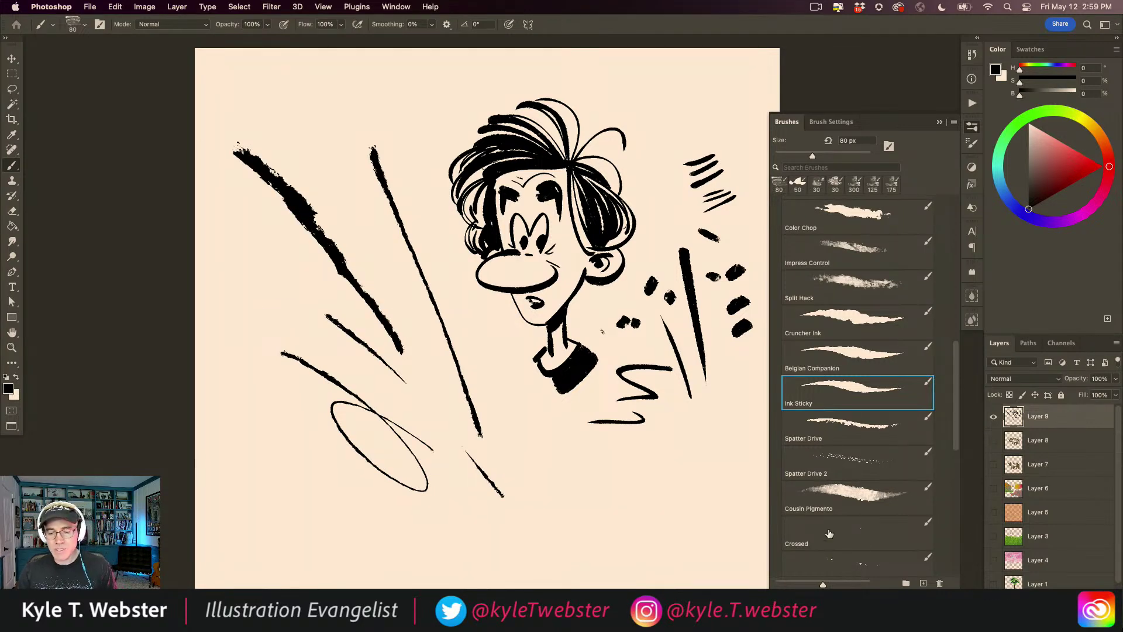
Undo the Ink Sticky diagonal strokes and thin loop in front of the face.
key(super+z)
key(super+z)
key(super+z)
key(super+z)
scroll(346, 401, down, 2)
scroll(345, 401, left, 1)
key(super+z)
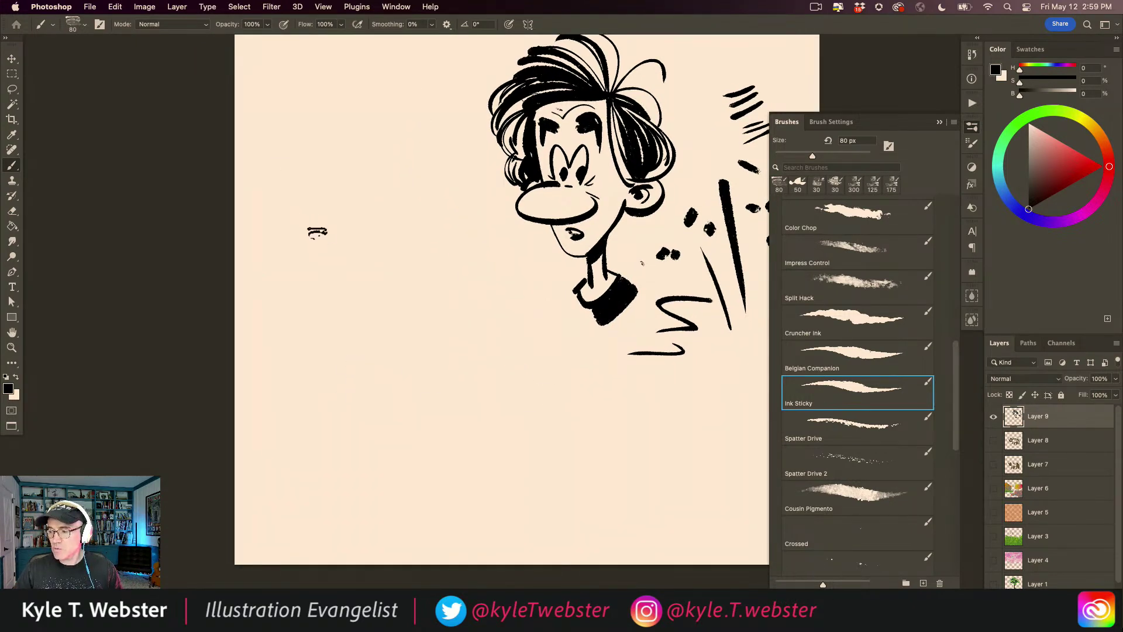
Fill a tall rectangular selection in front of the face with dark grey and deselect it.
key(m)
drag(310, 188, 401, 493)
key(alt+BackSpace)
key(ctrl+d)
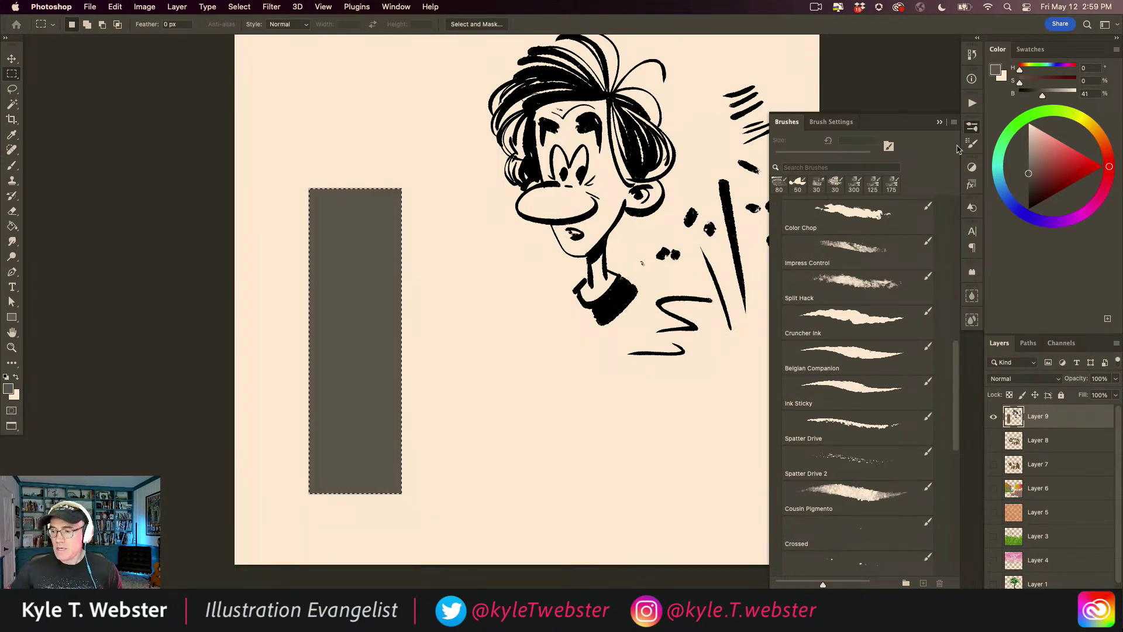
Paint black wood grain over the grey plank with Ink Sticky, using long curved lines, thick cracks and an oval knot.
key(b)
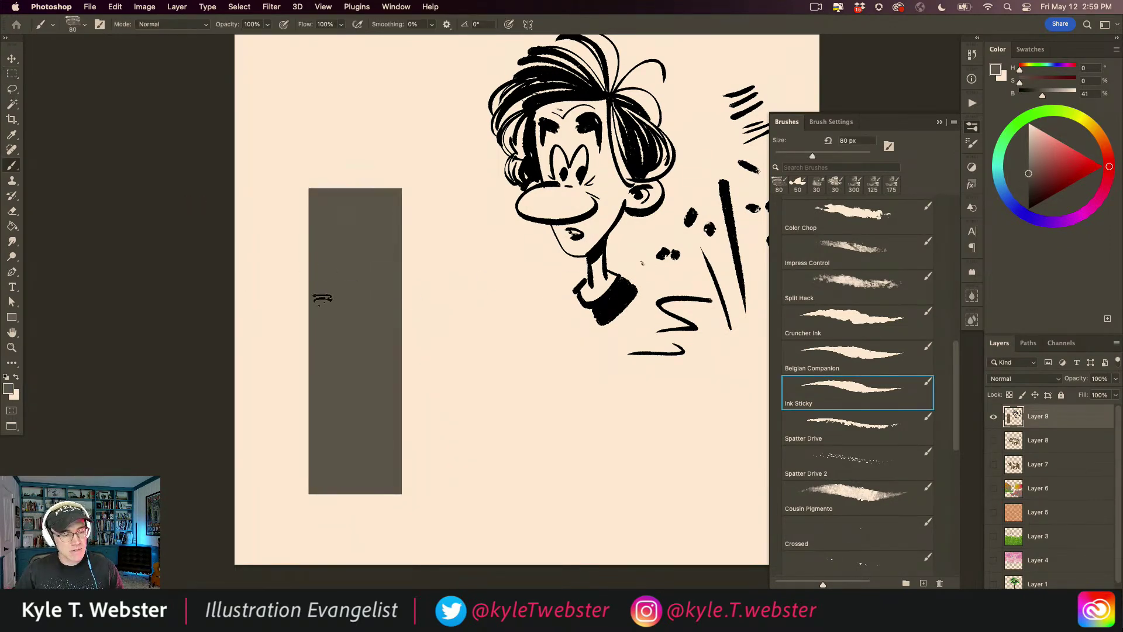
click(7, 378)
drag(389, 190, 383, 490)
mouse_move(378, 188)
mouse_down()
mouse_move(333, 347)
mouse_move(334, 321)
mouse_up()
drag(347, 238, 334, 304)
drag(342, 228, 327, 289)
drag(320, 180, 321, 240)
drag(320, 293, 324, 393)
drag(374, 305, 363, 408)
drag(367, 392, 354, 497)
mouse_move(355, 365)
mouse_down()
mouse_move(348, 422)
mouse_move(325, 418)
mouse_move(337, 406)
mouse_move(346, 425)
mouse_move(326, 446)
mouse_up()
drag(319, 366, 316, 480)
drag(309, 346, 312, 237)
drag(394, 191, 394, 475)
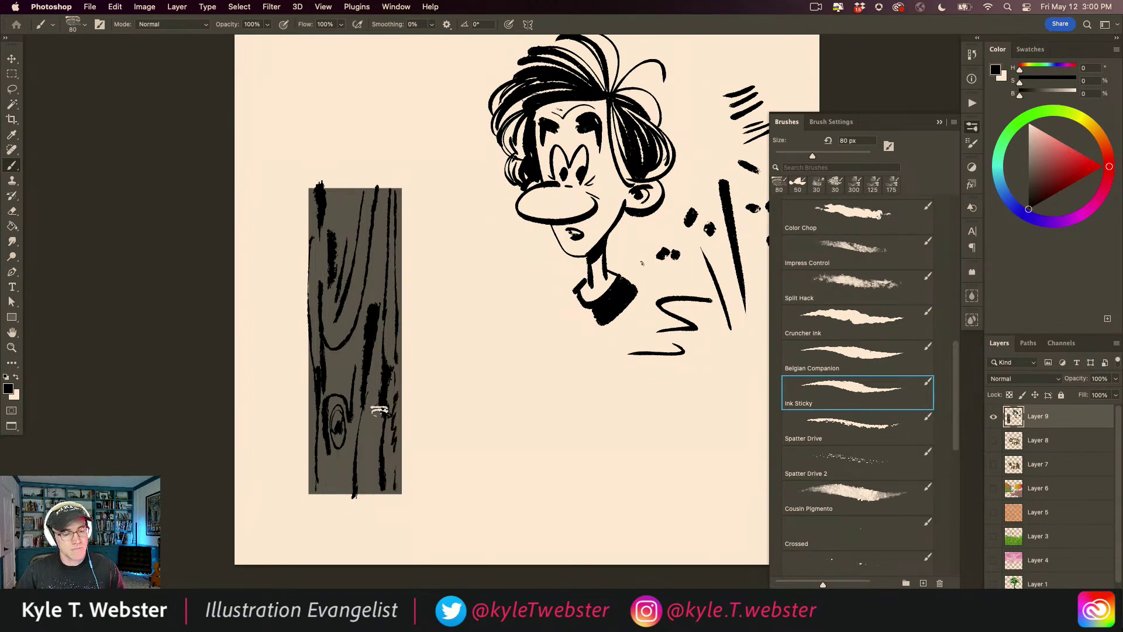
drag(374, 295, 379, 195)
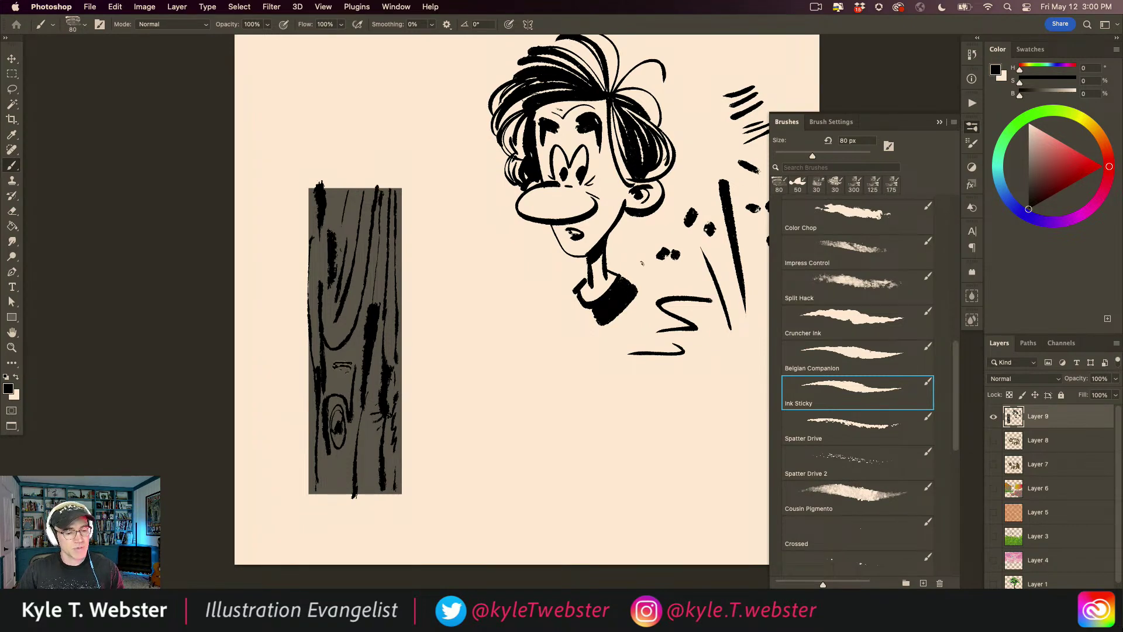
drag(364, 332, 325, 378)
Paint three parallel diagonal Ink Sticky strokes between the plank and neck, plus a tapered crossing stroke and a large peaked stroke.
super+click(326, 431)
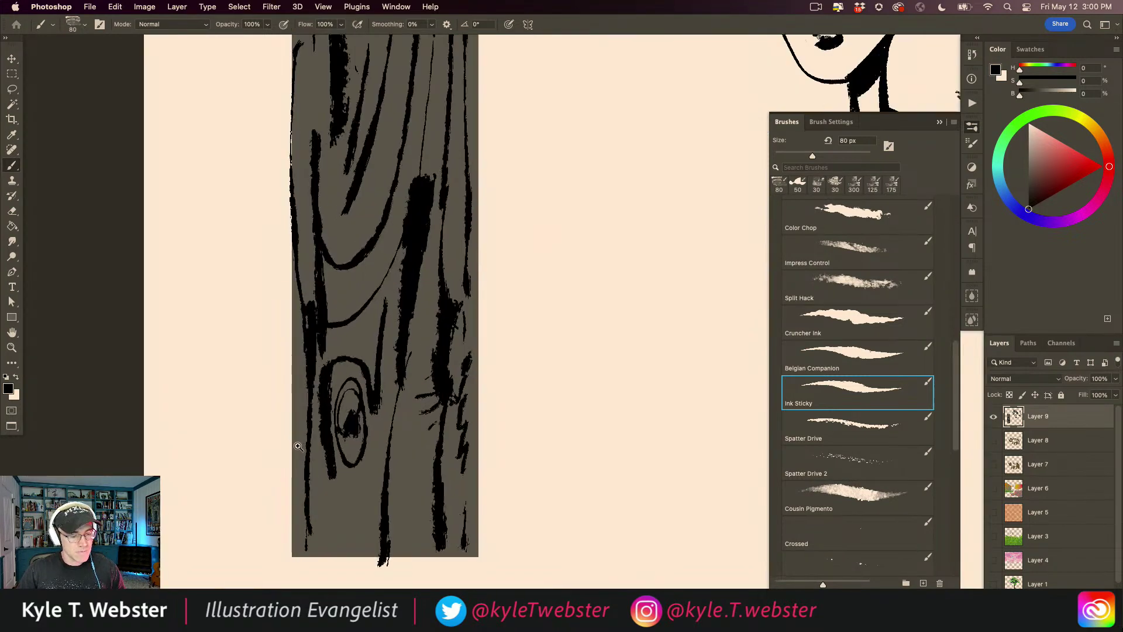
drag(303, 444, 227, 392)
alt+super+click(351, 433)
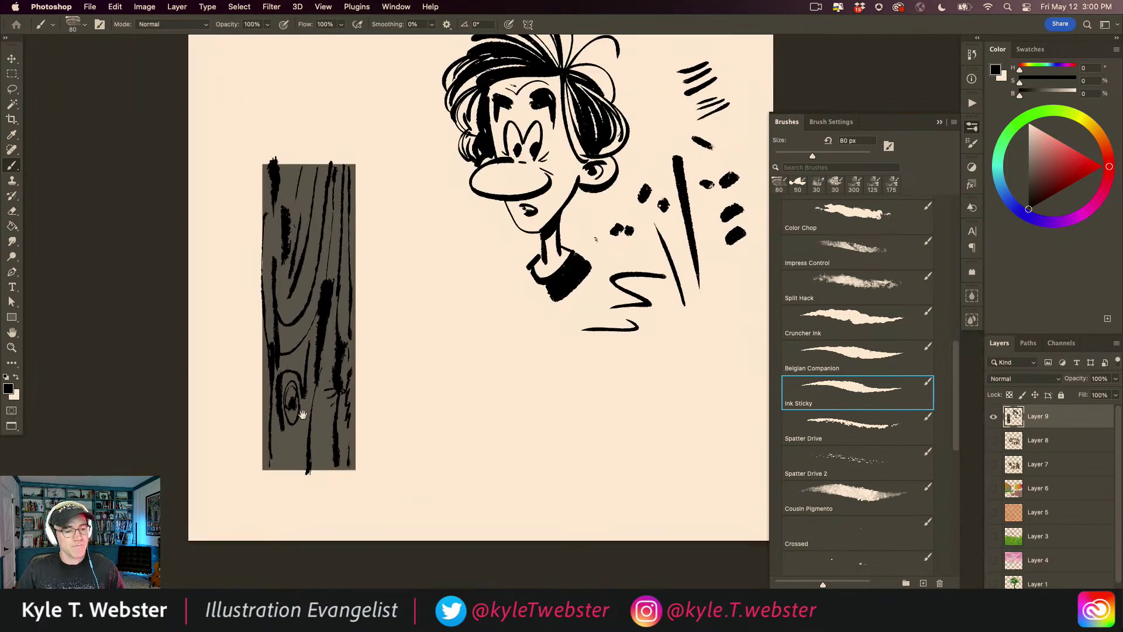
drag(528, 388, 438, 257)
drag(507, 437, 380, 290)
drag(413, 365, 508, 492)
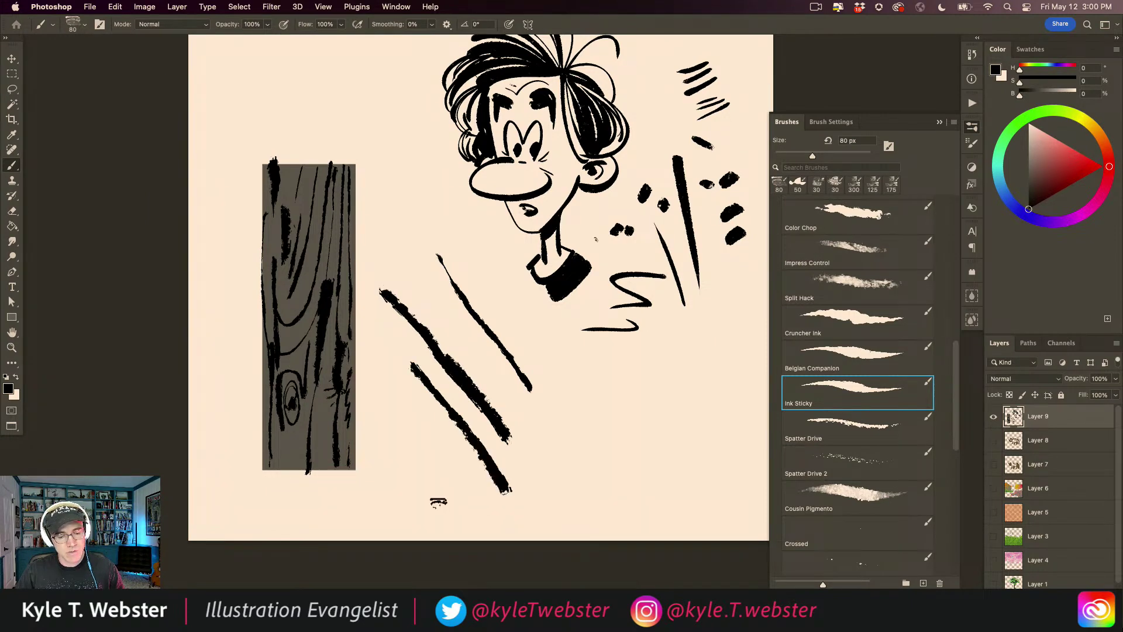
drag(432, 505, 585, 438)
mouse_move(679, 465)
mouse_down()
mouse_move(624, 364)
mouse_move(573, 403)
mouse_move(409, 372)
mouse_up()
Add more sharp-angled Ink Sticky strokes, zigzag scribbles and a thin loop around the large peaked stroke.
super+click(574, 422)
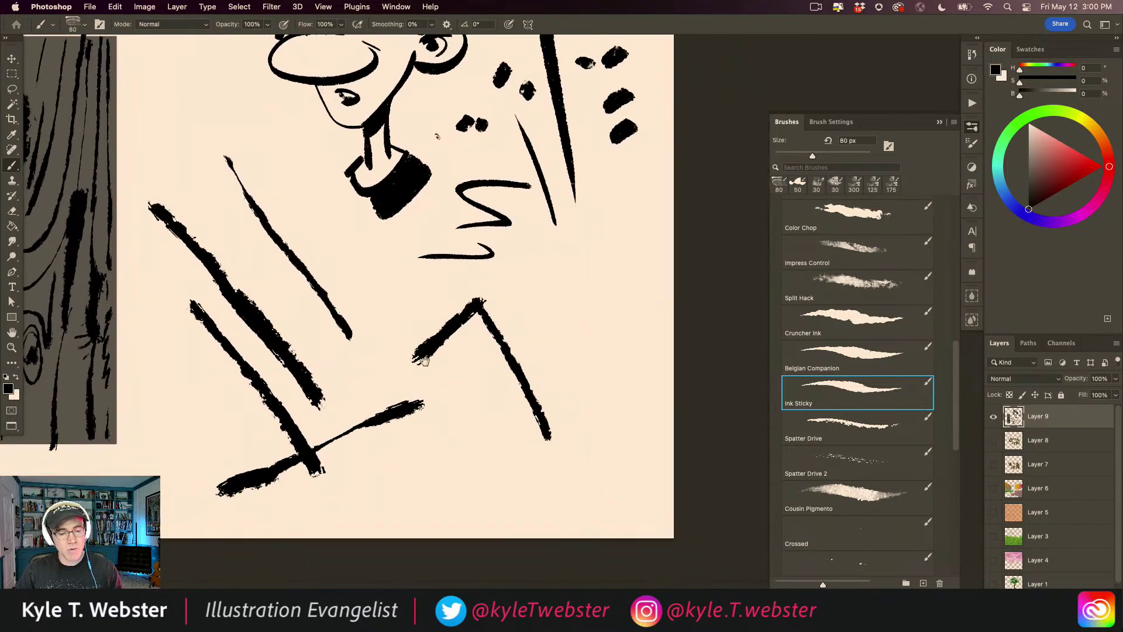
mouse_move(633, 382)
mouse_down()
mouse_move(573, 301)
mouse_move(468, 394)
mouse_move(529, 273)
mouse_move(570, 286)
mouse_up()
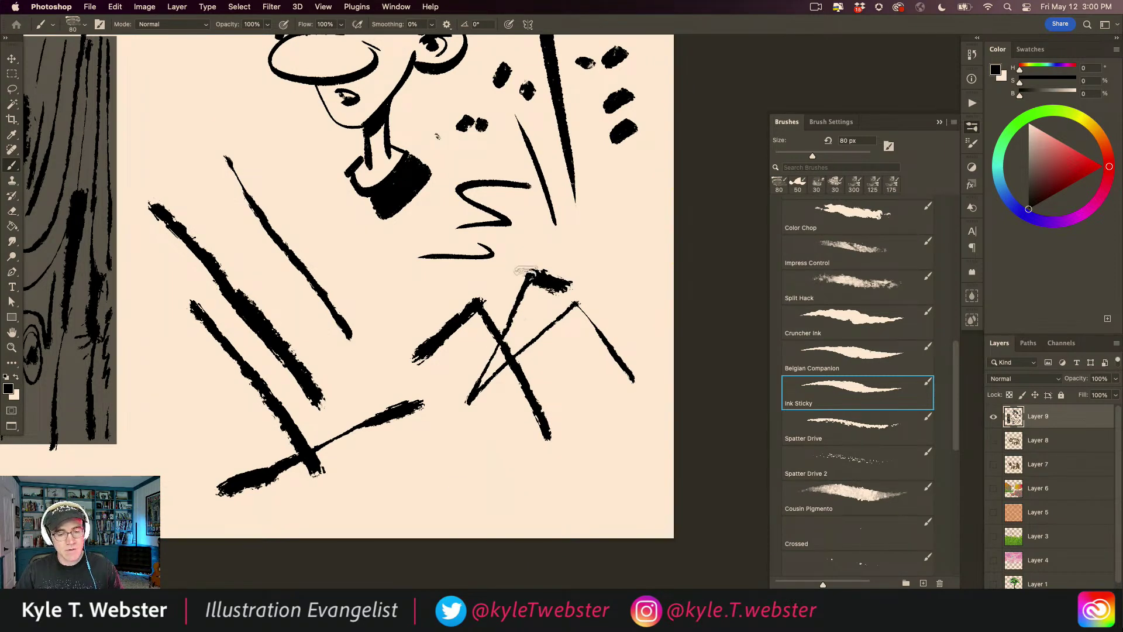
mouse_move(508, 490)
mouse_down()
mouse_move(459, 430)
mouse_move(356, 519)
mouse_up()
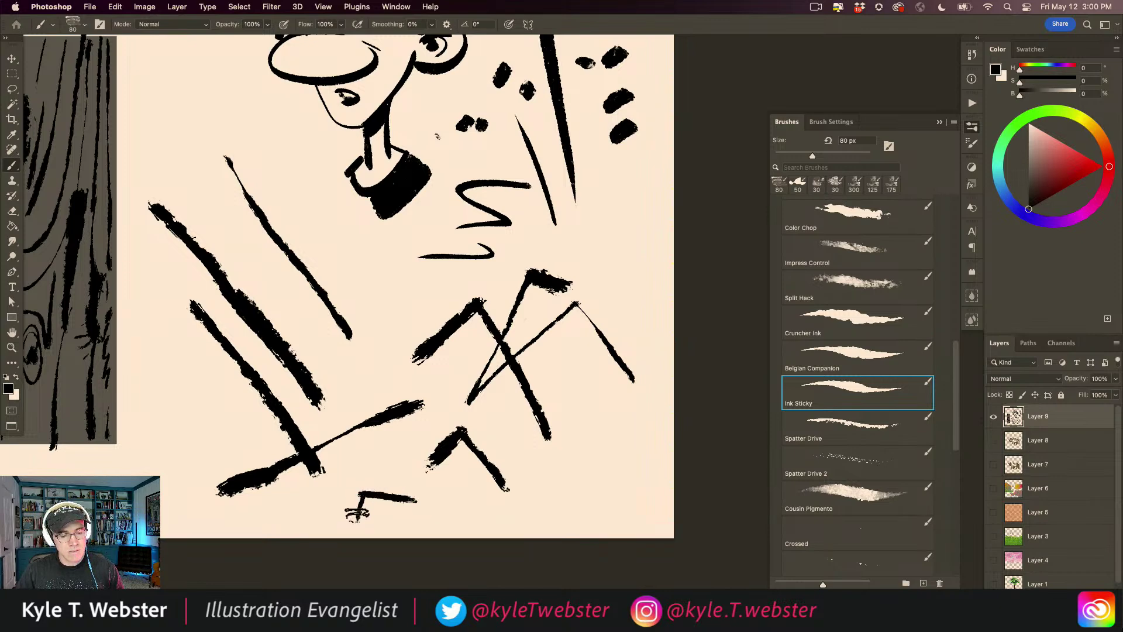
mouse_move(522, 493)
mouse_down()
mouse_move(608, 455)
mouse_move(571, 485)
mouse_move(629, 444)
mouse_move(571, 388)
mouse_move(584, 369)
mouse_move(566, 332)
mouse_up()
drag(621, 260, 629, 336)
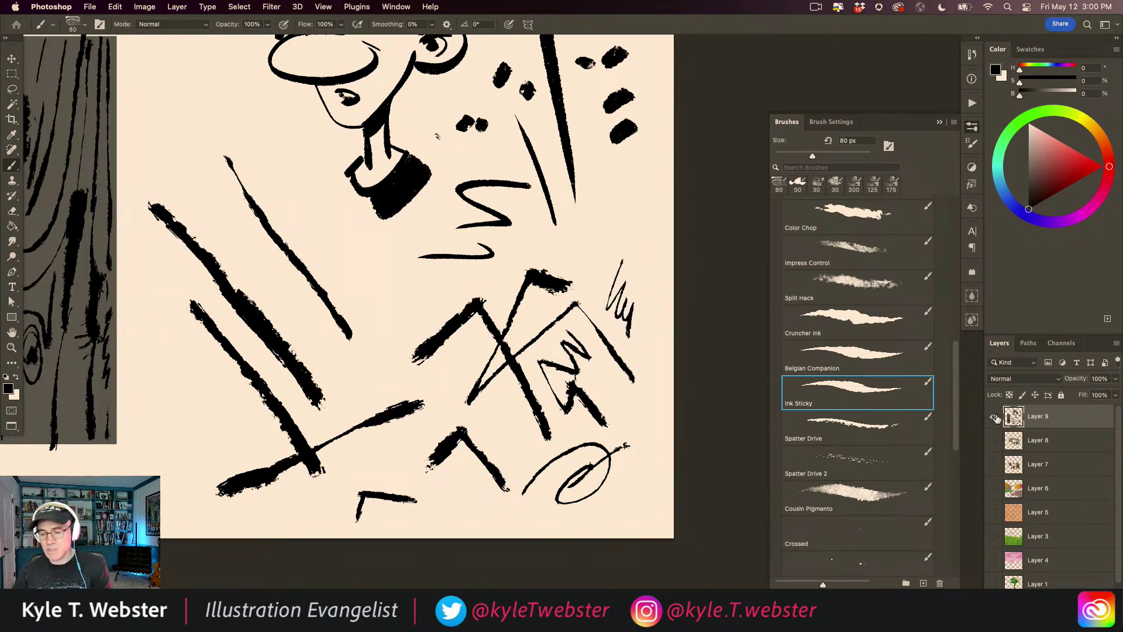
Hide Layer 9 and add a blank layer for testing the Spatter Drive brush.
click(993, 417)
click(1085, 623)
click(831, 423)
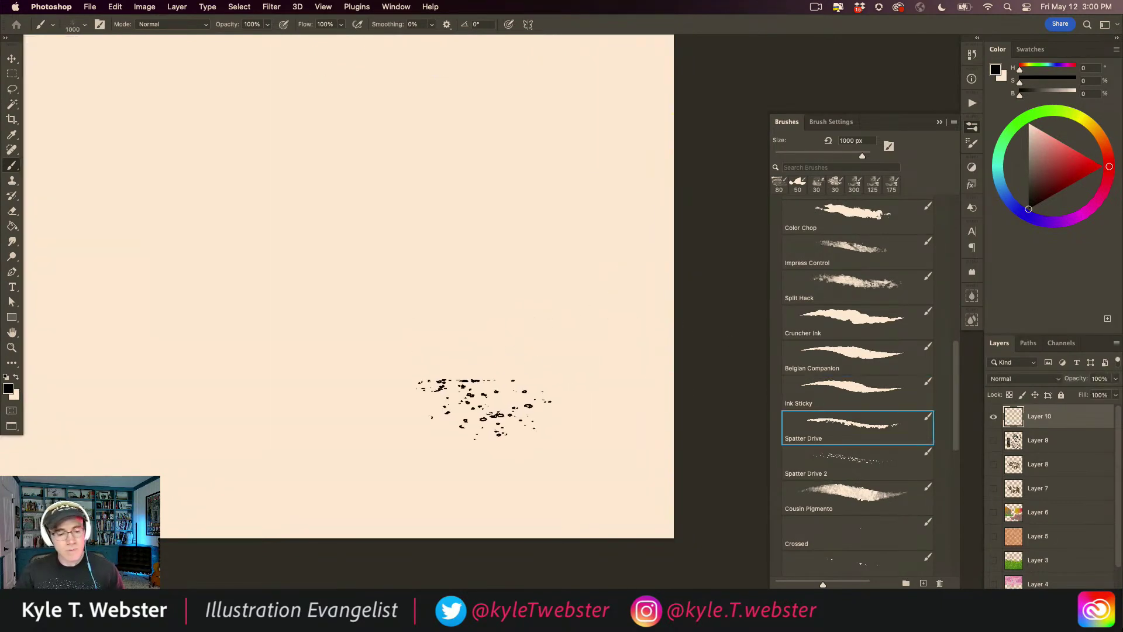
Paint a long tapering Spatter Drive arc up to the canvas's upper edge and a shorter upright stroke inside its curve.
alt+click(475, 390)
alt+click(395, 375)
drag(395, 374, 470, 392)
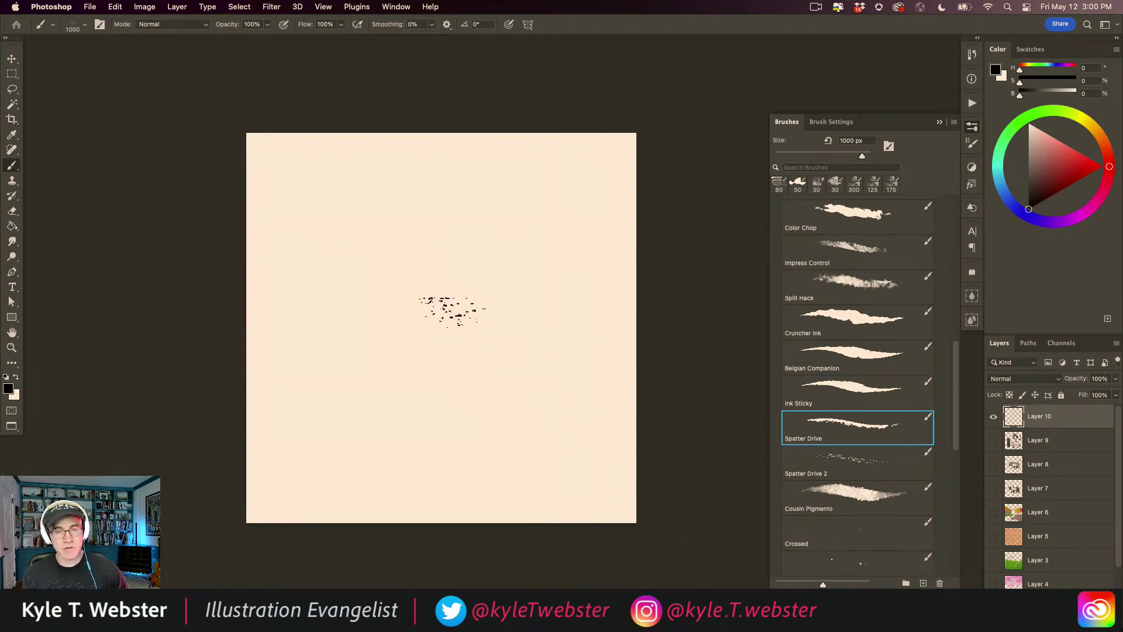
mouse_move(356, 480)
mouse_down()
mouse_move(393, 454)
mouse_move(468, 187)
mouse_move(453, 126)
mouse_up()
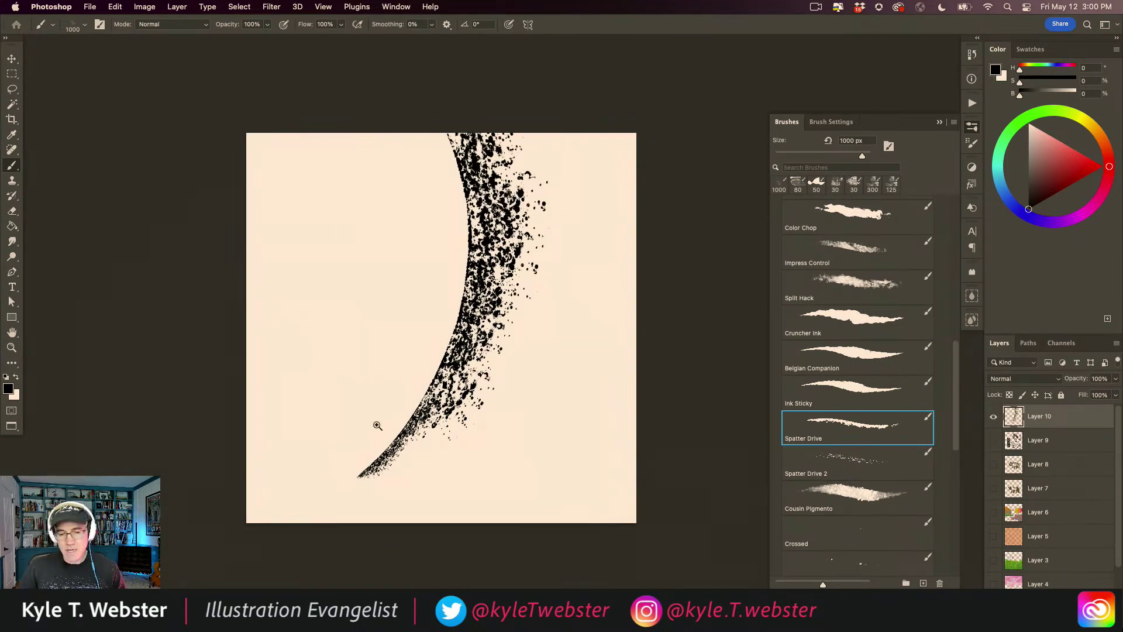
click(359, 416)
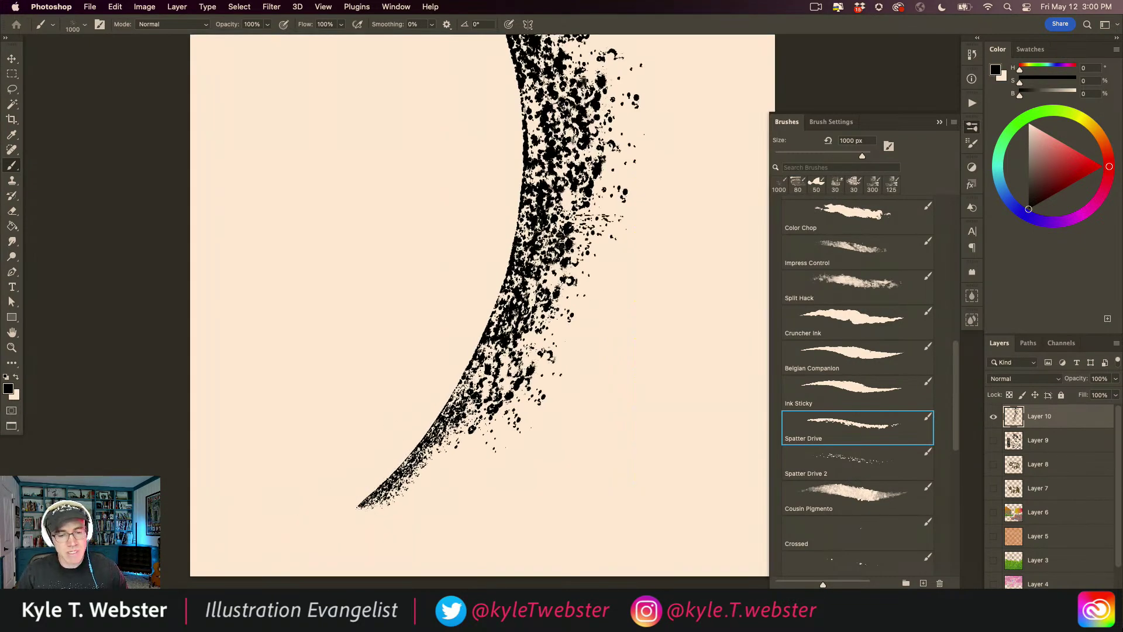
drag(441, 274, 421, 325)
click(414, 273)
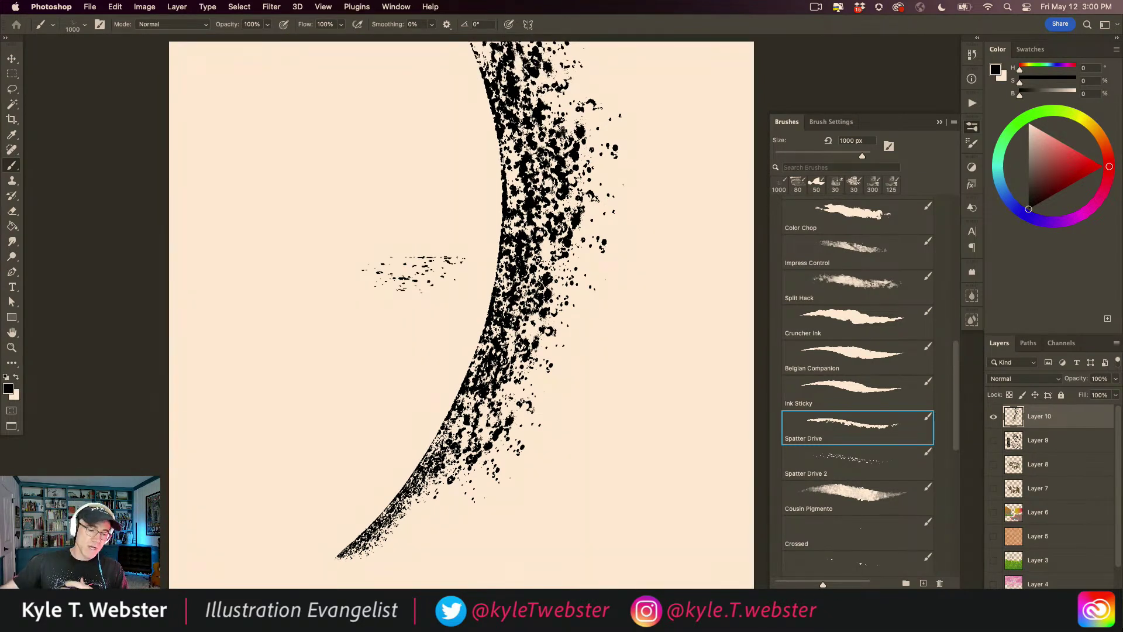
drag(389, 404, 354, 152)
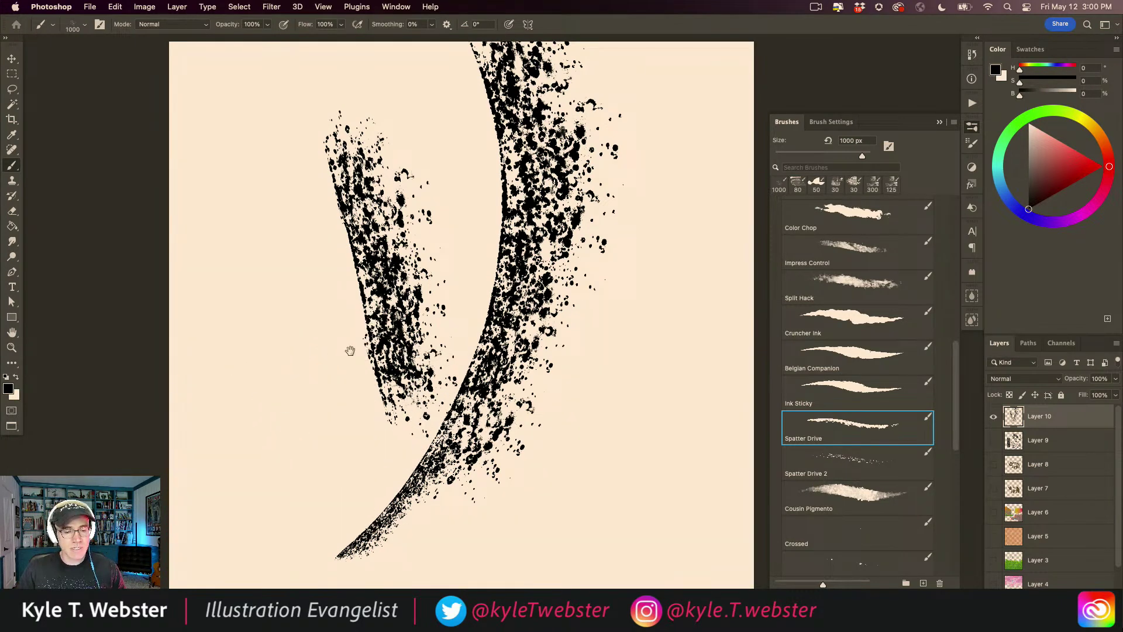
Hide the arc's layer and paint a straight vertical Spatter Drive stroke on a new blank layer.
drag(350, 351, 224, 312)
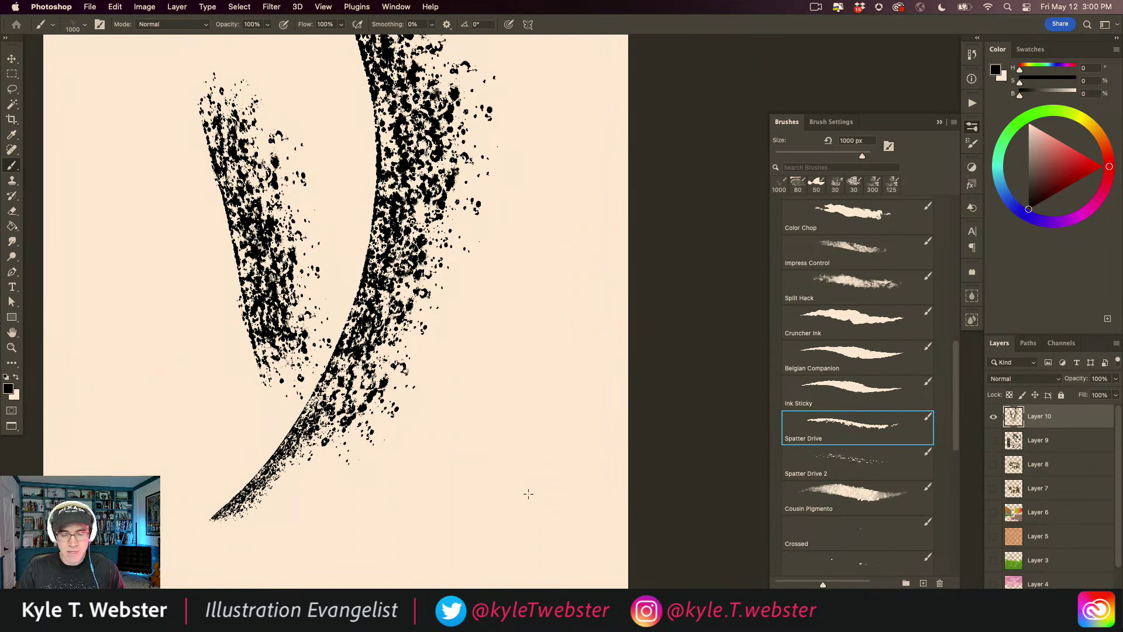
key(super+0)
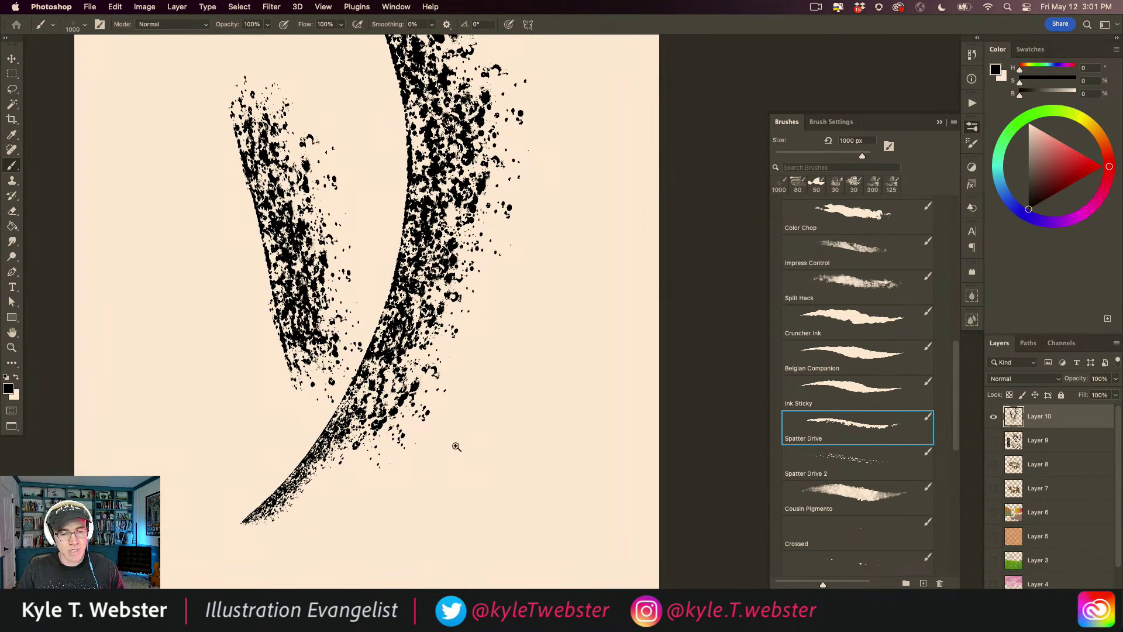
click(993, 417)
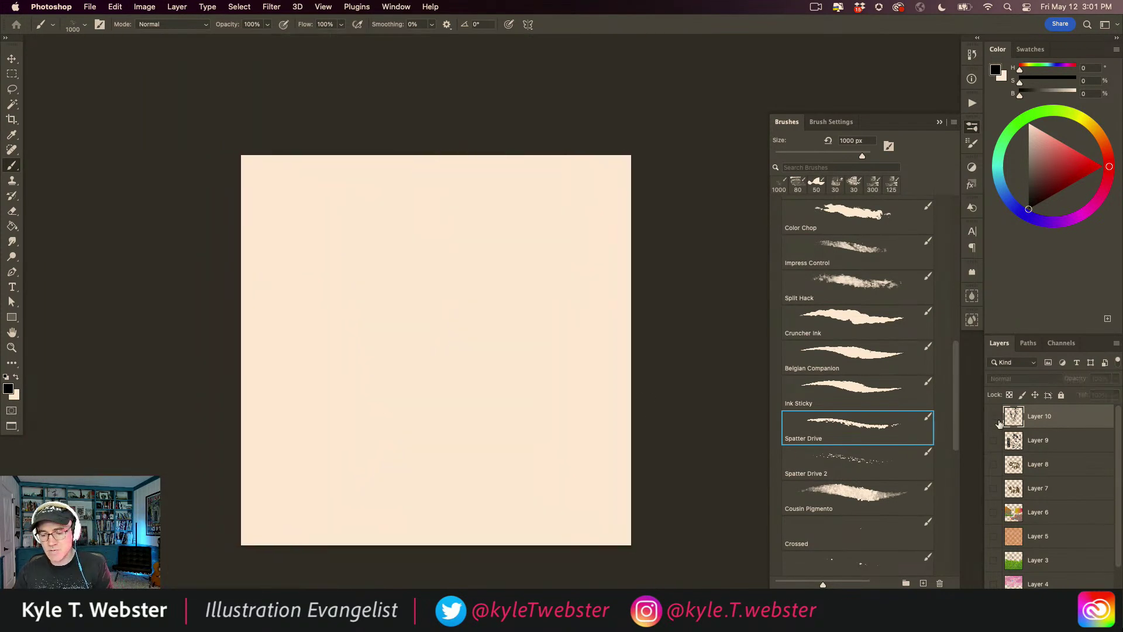
key(super+shift+alt+n)
key(super+equal)
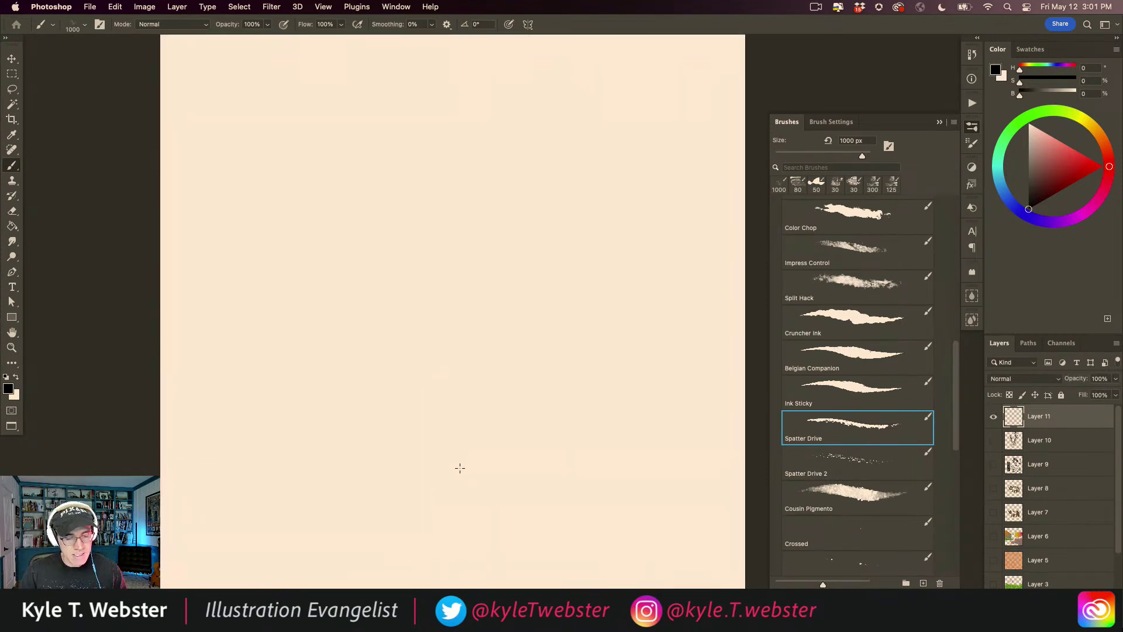
drag(460, 462, 456, 182)
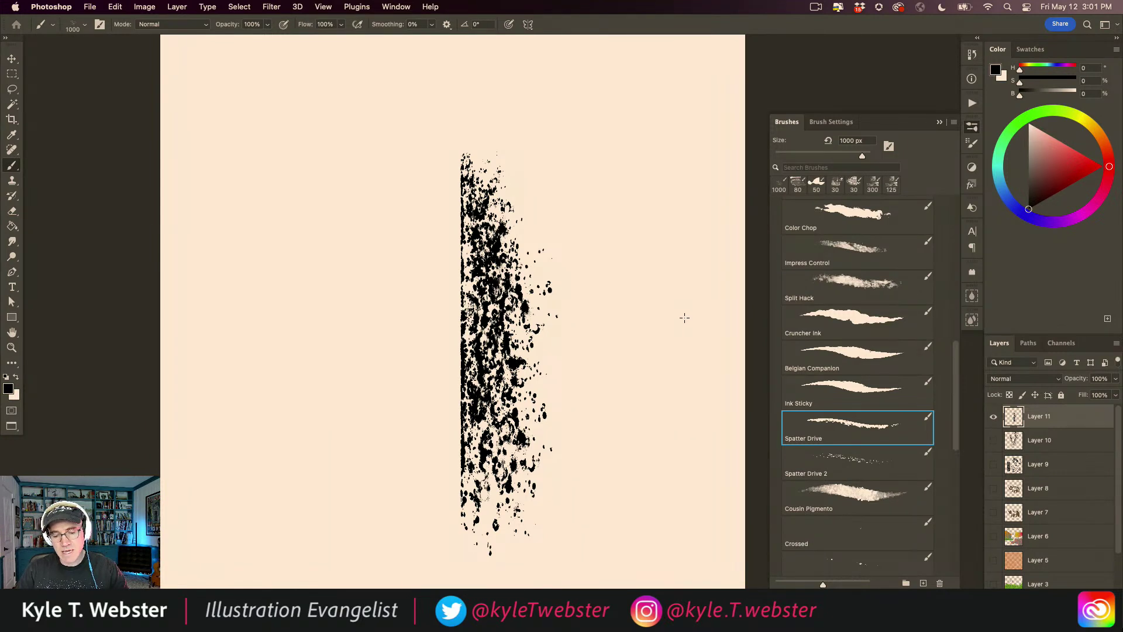
Paint a horizontal and a vertical test stroke with the Spatter Drive brush and clear all content from Layer 11.
drag(684, 318, 302, 328)
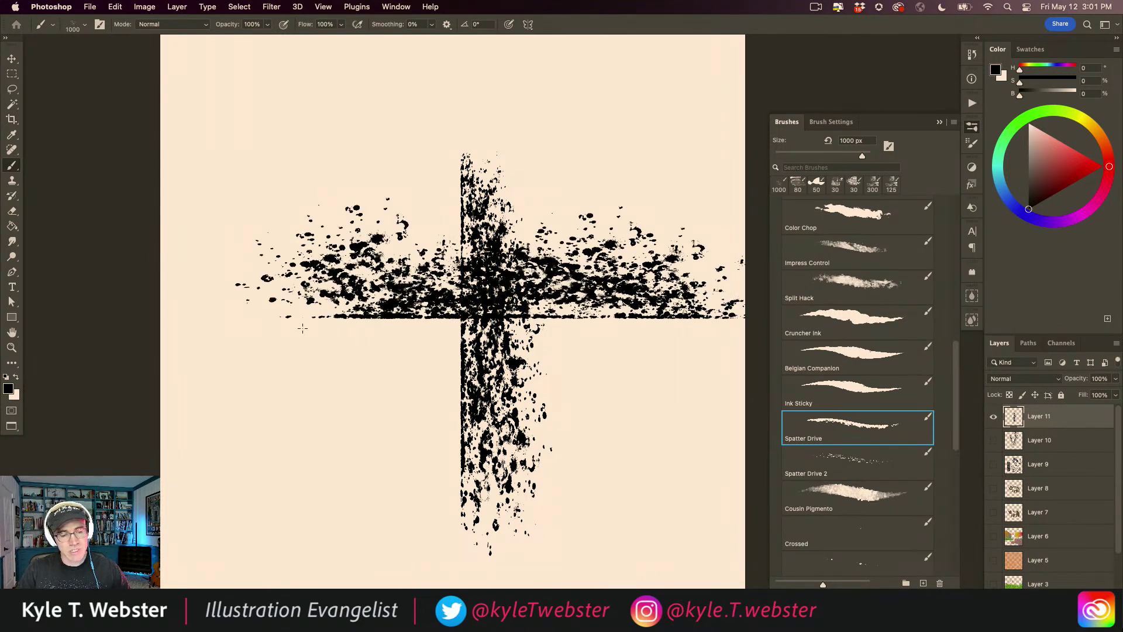
mouse_move(292, 112)
mouse_down()
mouse_move(289, 523)
mouse_move(338, 468)
mouse_up()
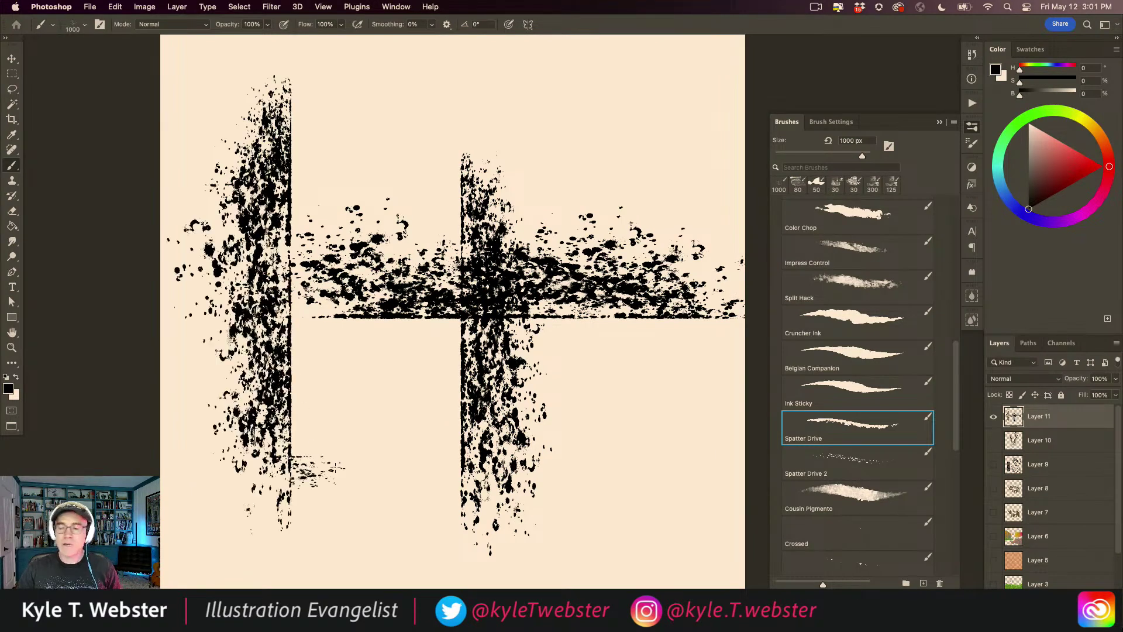
key(super+a)
key(Delete)
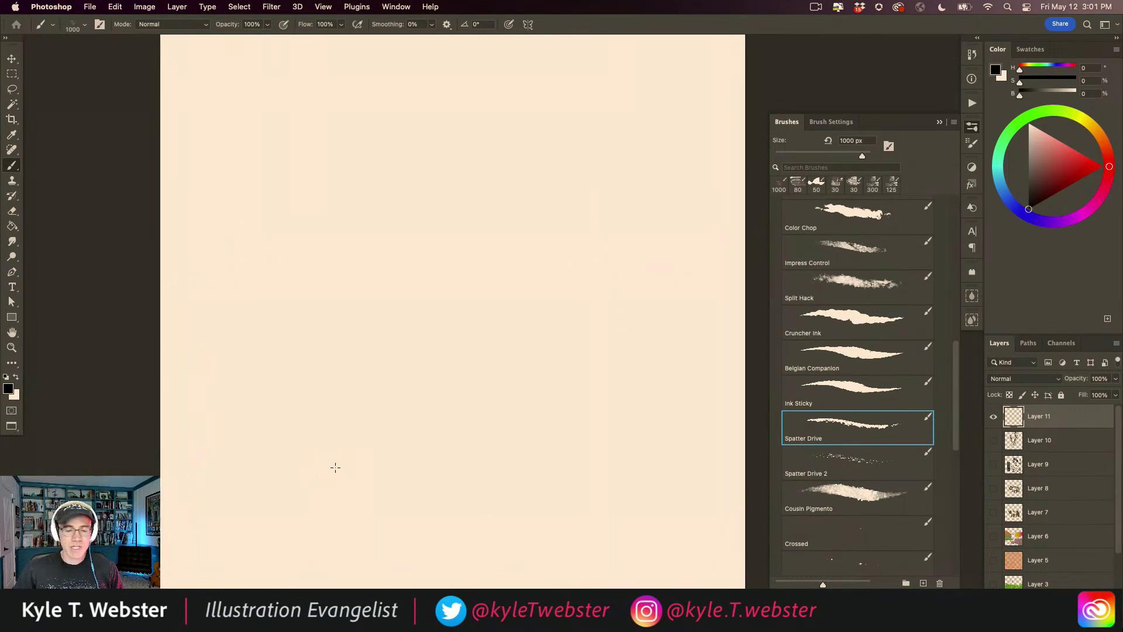
Paint five long, mostly curved Spatter Drive strokes in different directions across the empty canvas.
mouse_move(281, 506)
mouse_down()
mouse_move(520, 240)
mouse_move(526, 114)
mouse_up()
drag(397, 67, 433, 363)
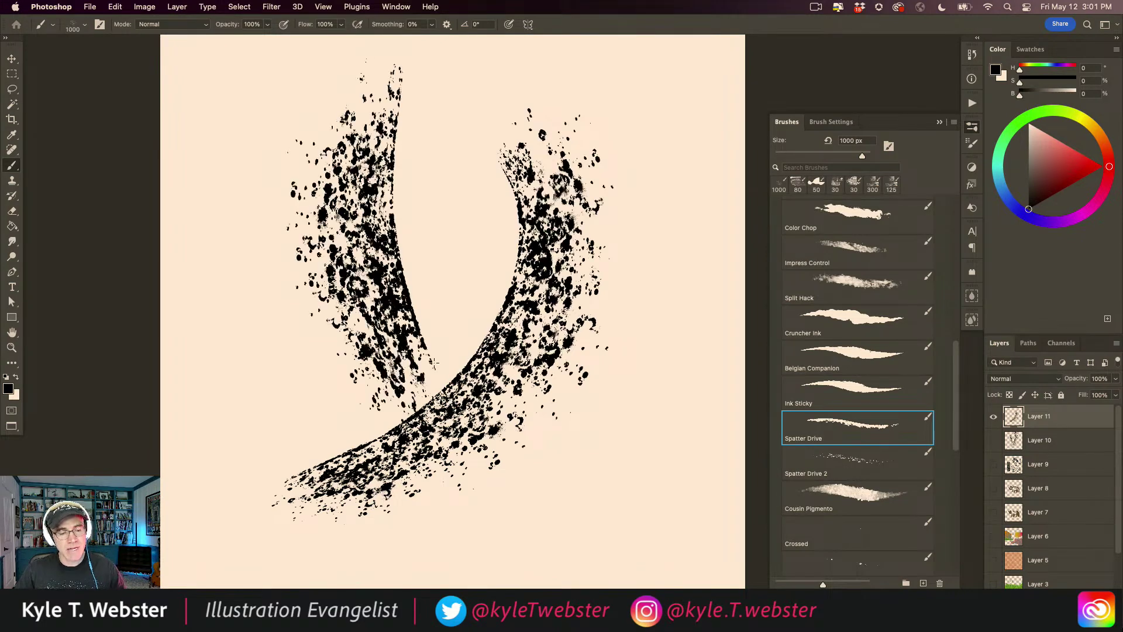
drag(518, 240, 193, 228)
drag(250, 260, 268, 582)
mouse_move(470, 555)
mouse_down()
mouse_move(666, 281)
mouse_move(585, 99)
mouse_up()
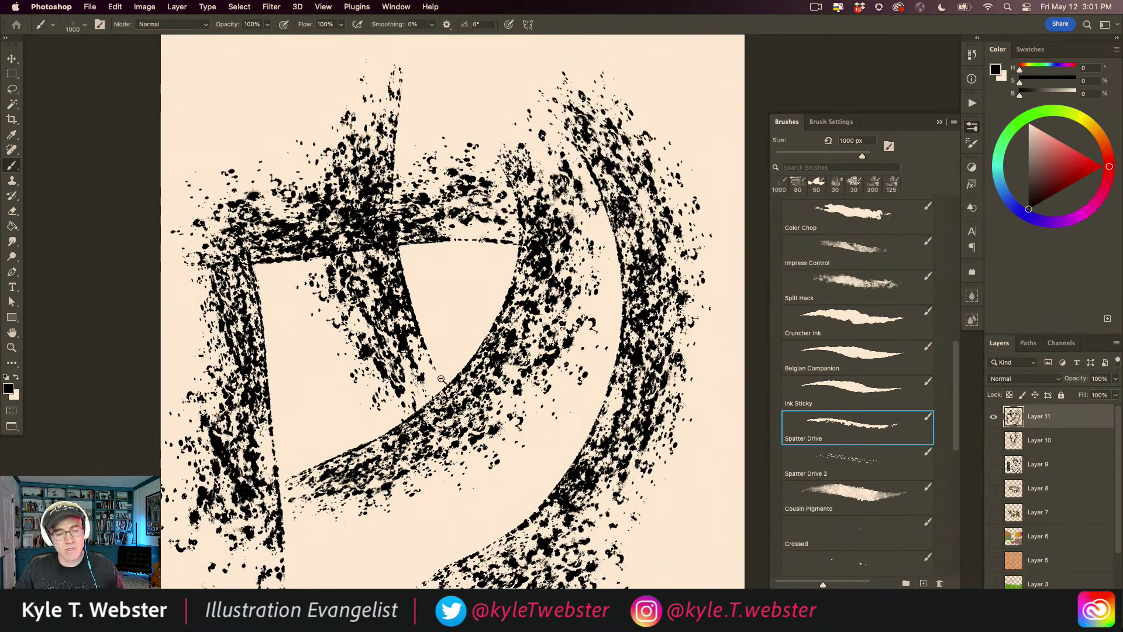
key(super+minus)
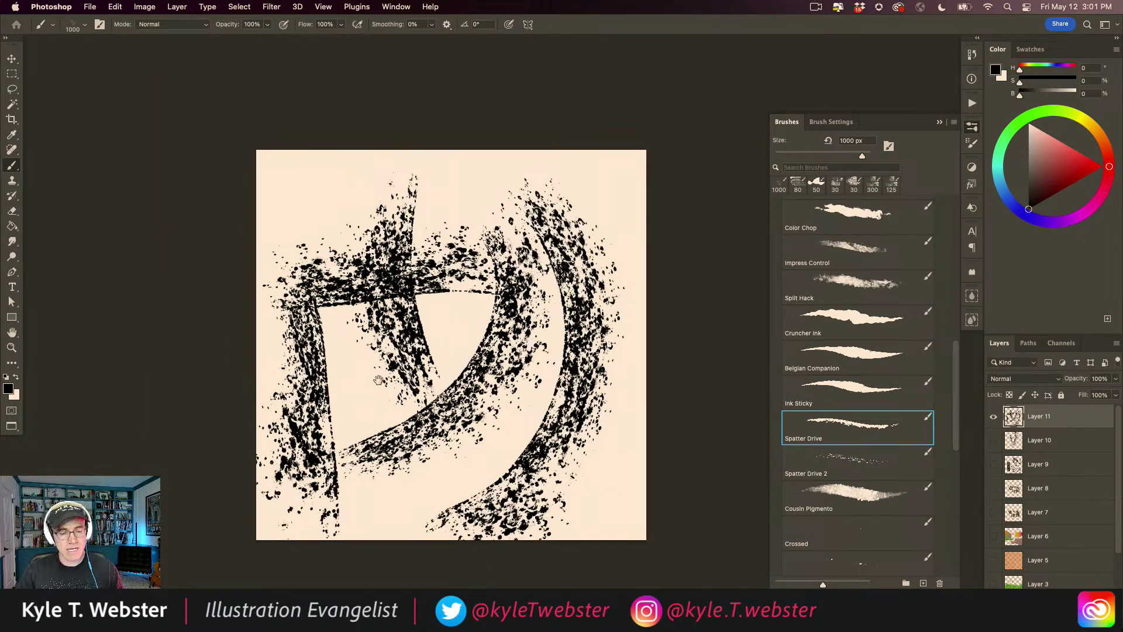
Hide Layer 11 and add a new layer for the Spatter Drive 2 brush.
click(993, 418)
key(period)
key(super+plus)
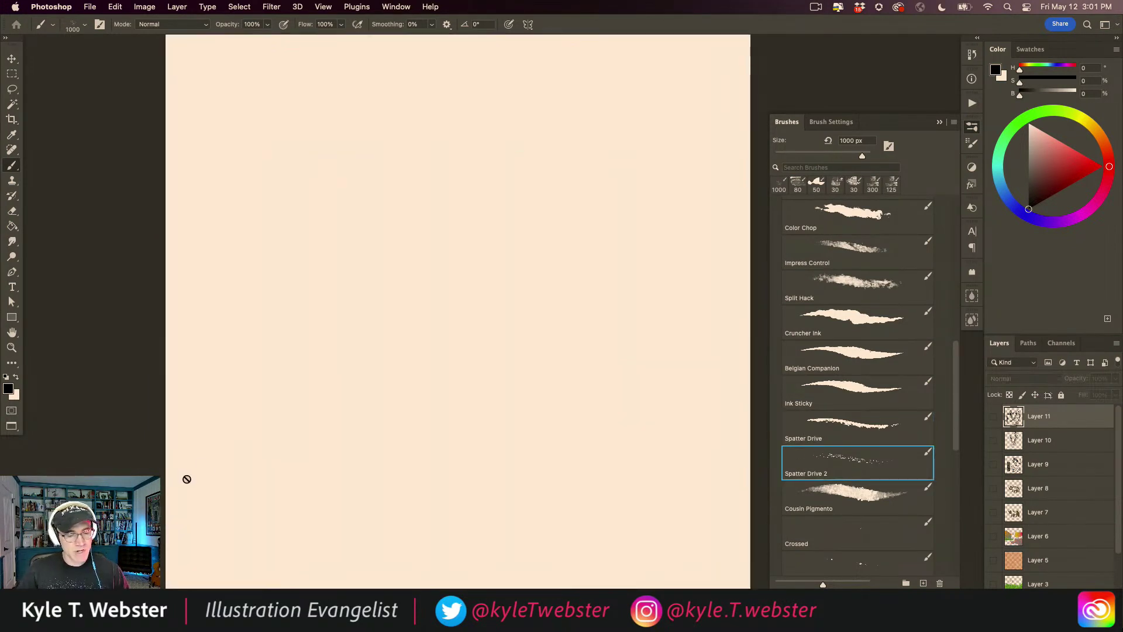
key(super+shift+alt+n)
Paint long crossing strokes and shorter, lighter strokes with Spatter Drive 2 on Layer 12, and clear the layer.
mouse_move(137, 454)
mouse_down()
mouse_move(386, 404)
mouse_move(492, 105)
mouse_up()
mouse_move(389, 121)
mouse_down()
mouse_move(518, 391)
mouse_move(559, 512)
mouse_up()
drag(683, 420, 414, 534)
drag(634, 531, 641, 272)
drag(615, 308, 583, 367)
drag(617, 352, 586, 395)
mouse_move(619, 363)
mouse_down()
mouse_move(598, 402)
mouse_move(574, 384)
mouse_move(554, 335)
mouse_up()
mouse_move(588, 355)
mouse_down()
mouse_move(557, 289)
mouse_move(585, 258)
mouse_up()
drag(605, 327, 614, 138)
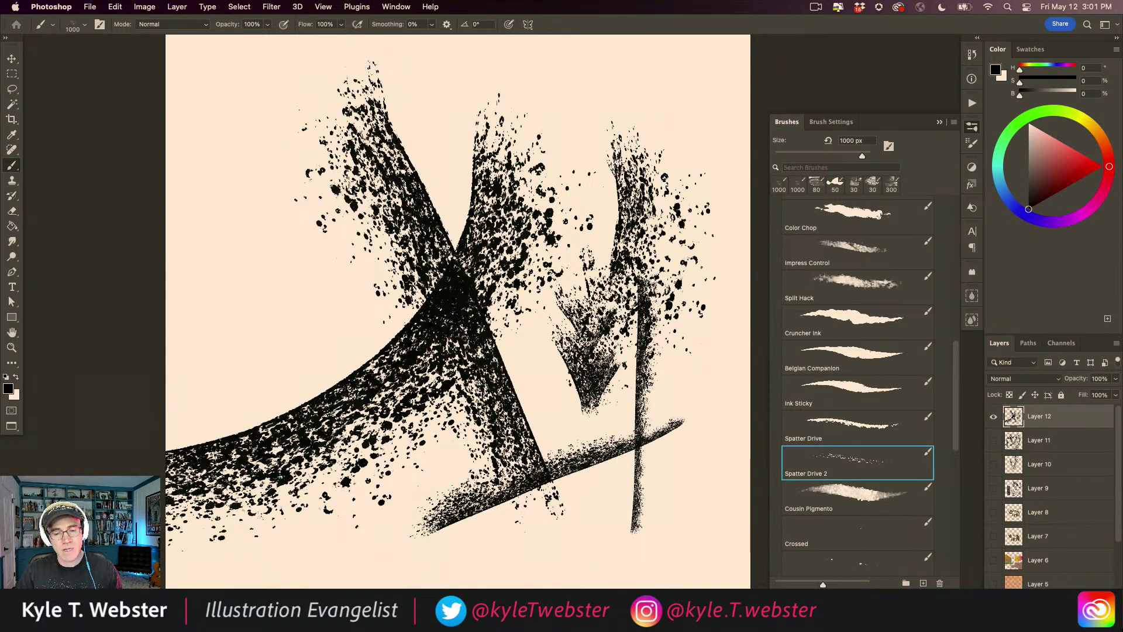
key(Delete)
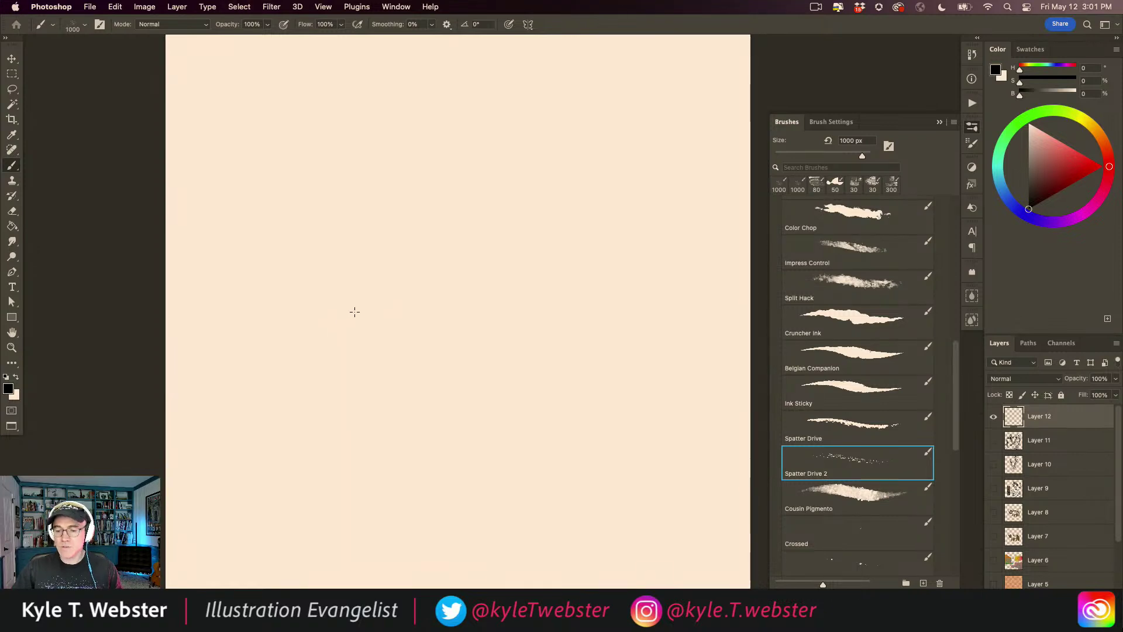
Try more curved Spatter Drive 2 strokes across the canvas and undo them.
drag(497, 170, 530, 413)
mouse_move(556, 466)
mouse_down()
mouse_move(363, 489)
mouse_move(275, 327)
mouse_move(218, 155)
mouse_up()
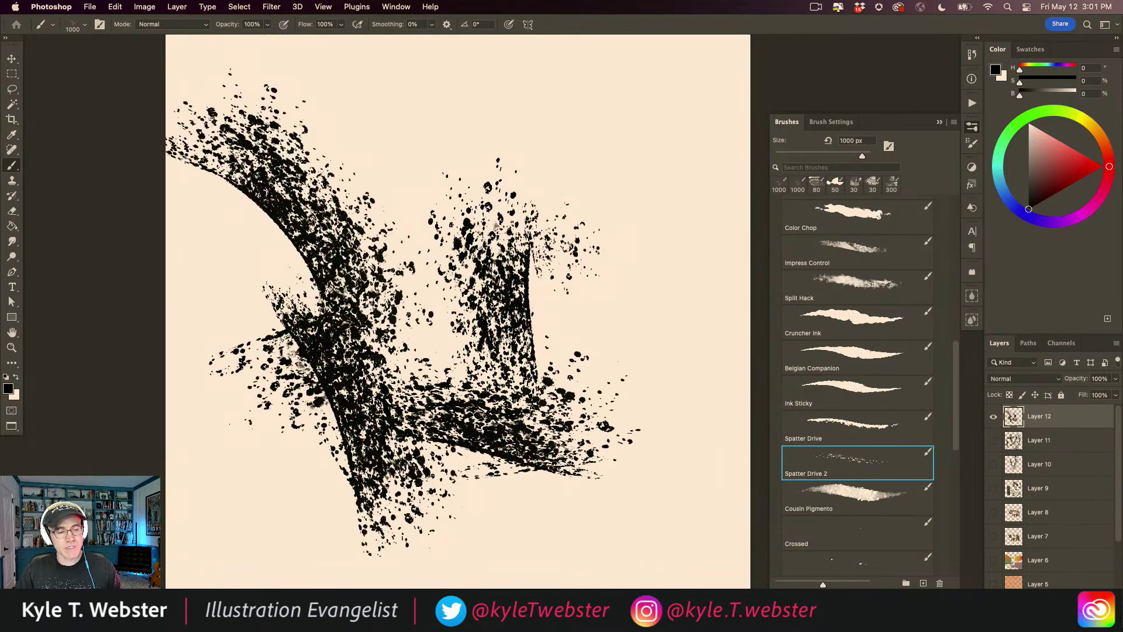
key(super+z)
key(super+z)
key(super+z)
Add a new layer, paint broad textured patches on it with the Cousin Pigmento brush, and clear them.
click(819, 491)
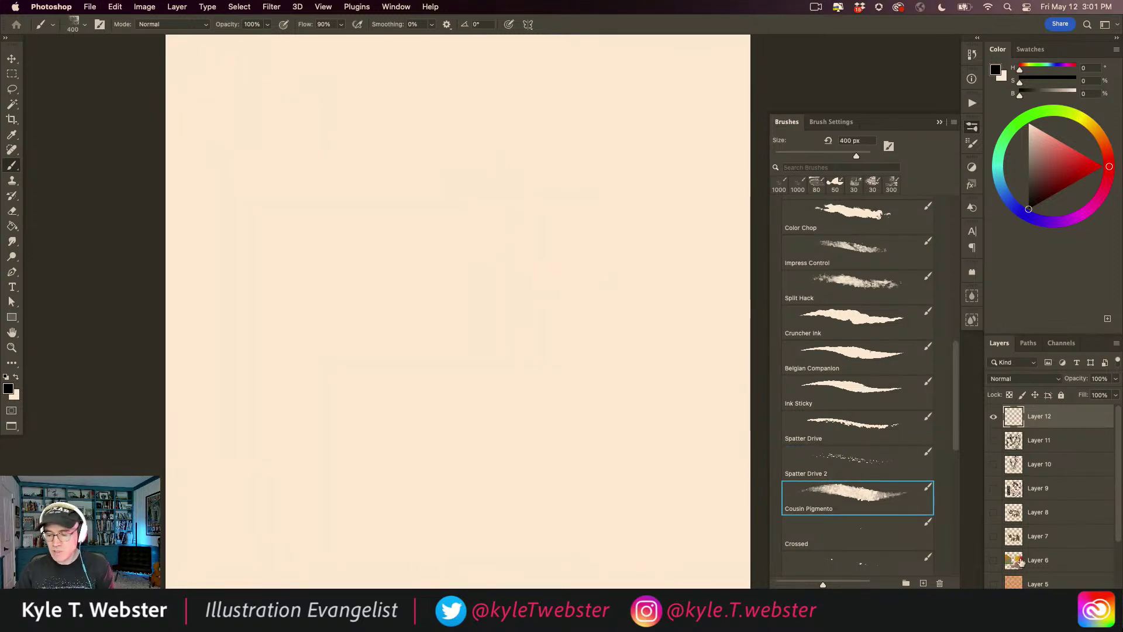
key(alt+shift+super+n)
mouse_move(468, 240)
mouse_down()
mouse_move(477, 348)
mouse_move(427, 333)
mouse_move(410, 193)
mouse_move(514, 158)
mouse_move(550, 193)
mouse_move(585, 299)
mouse_move(565, 336)
mouse_move(305, 299)
mouse_move(275, 234)
mouse_move(273, 296)
mouse_move(281, 169)
mouse_move(333, 158)
mouse_move(360, 123)
mouse_move(242, 223)
mouse_up()
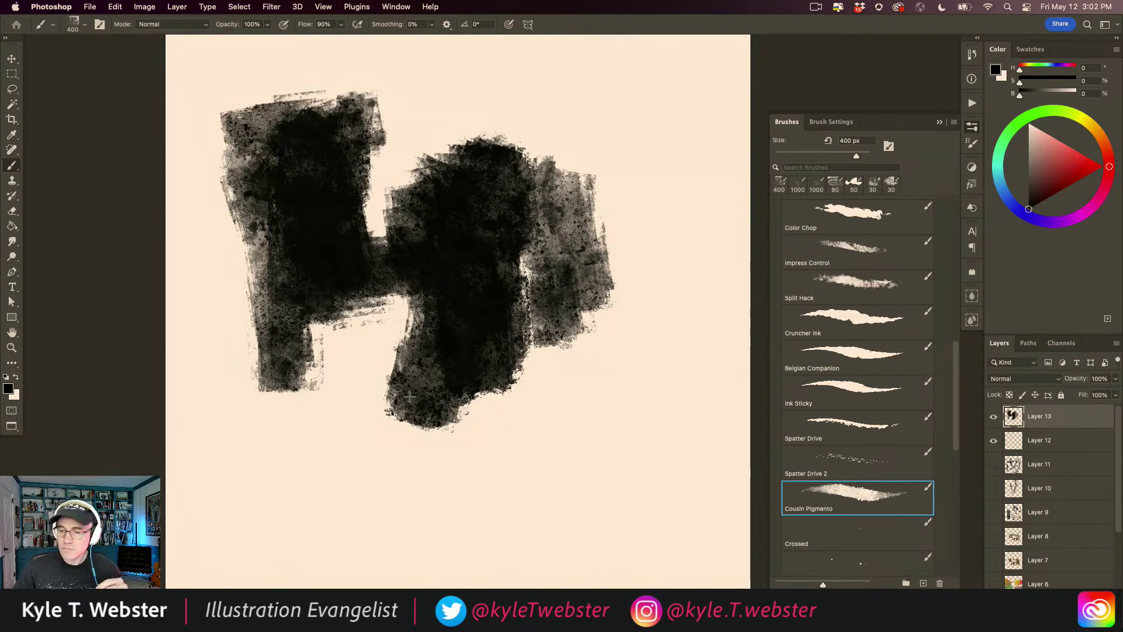
key(BackSpace)
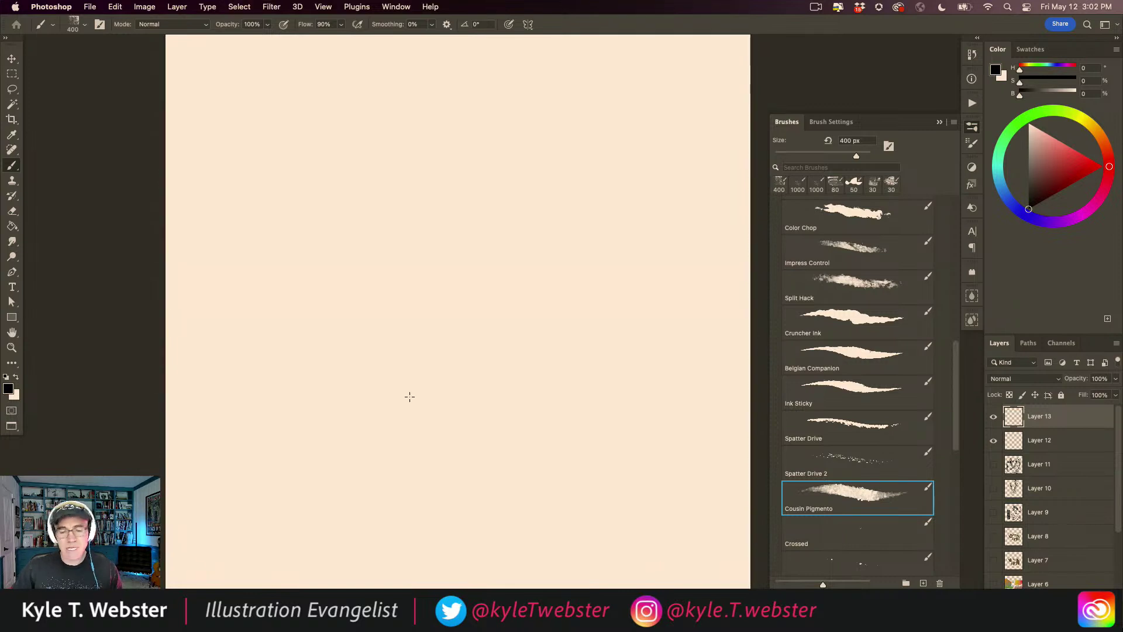
Paint two more large, layered Cousin Pigmento patches side by side and clear the layer.
mouse_move(569, 299)
mouse_down()
mouse_move(380, 304)
mouse_move(494, 306)
mouse_move(531, 326)
mouse_move(585, 252)
mouse_move(568, 407)
mouse_move(515, 237)
mouse_move(459, 283)
mouse_move(409, 246)
mouse_move(403, 392)
mouse_up()
mouse_move(359, 461)
mouse_down()
mouse_move(304, 409)
mouse_move(338, 414)
mouse_move(404, 462)
mouse_move(351, 351)
mouse_move(286, 316)
mouse_move(297, 314)
mouse_move(264, 374)
mouse_move(246, 304)
mouse_move(176, 216)
mouse_up()
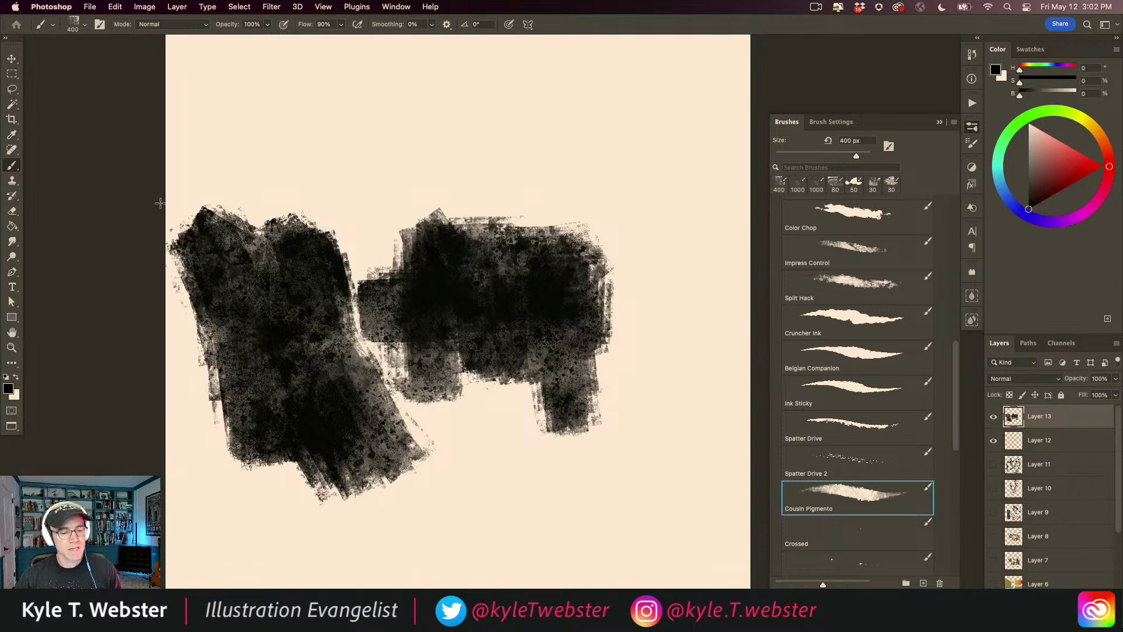
key(super+a)
key(BackSpace)
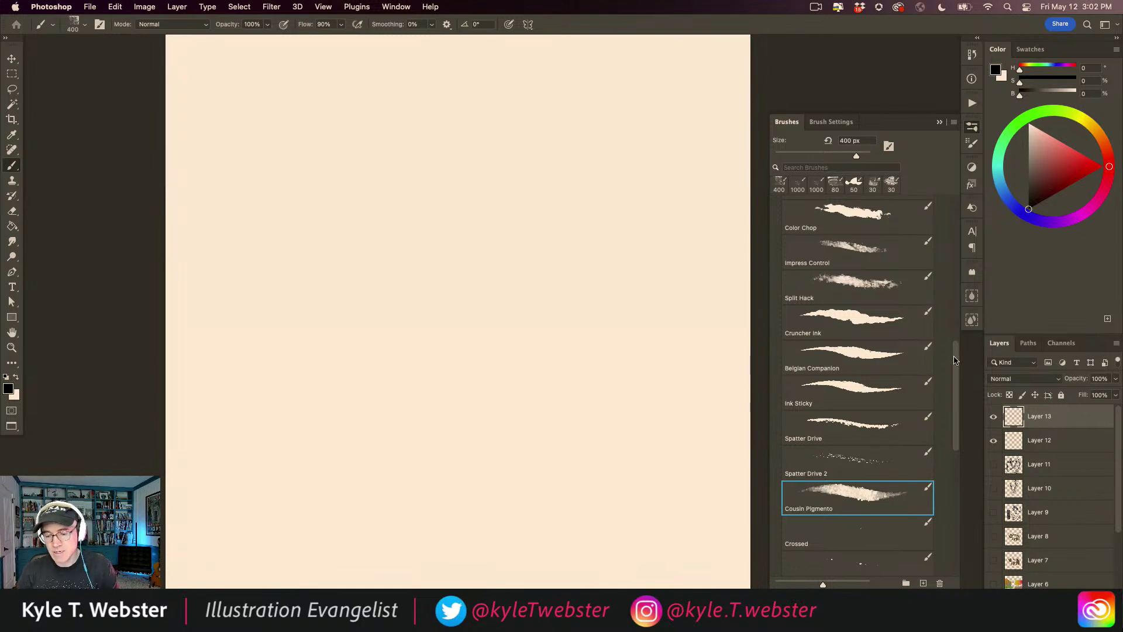
Choose the Crossed brush and paint a thin horizontal band of light crosshatching across the middle of the canvas.
scroll(843, 388, down, 4)
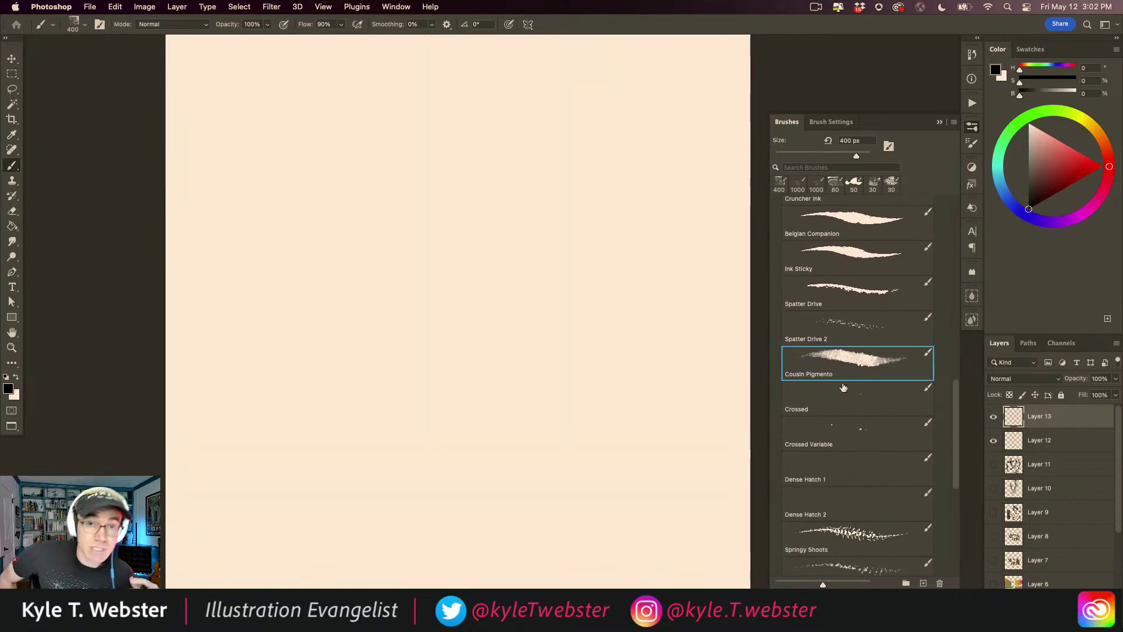
click(843, 388)
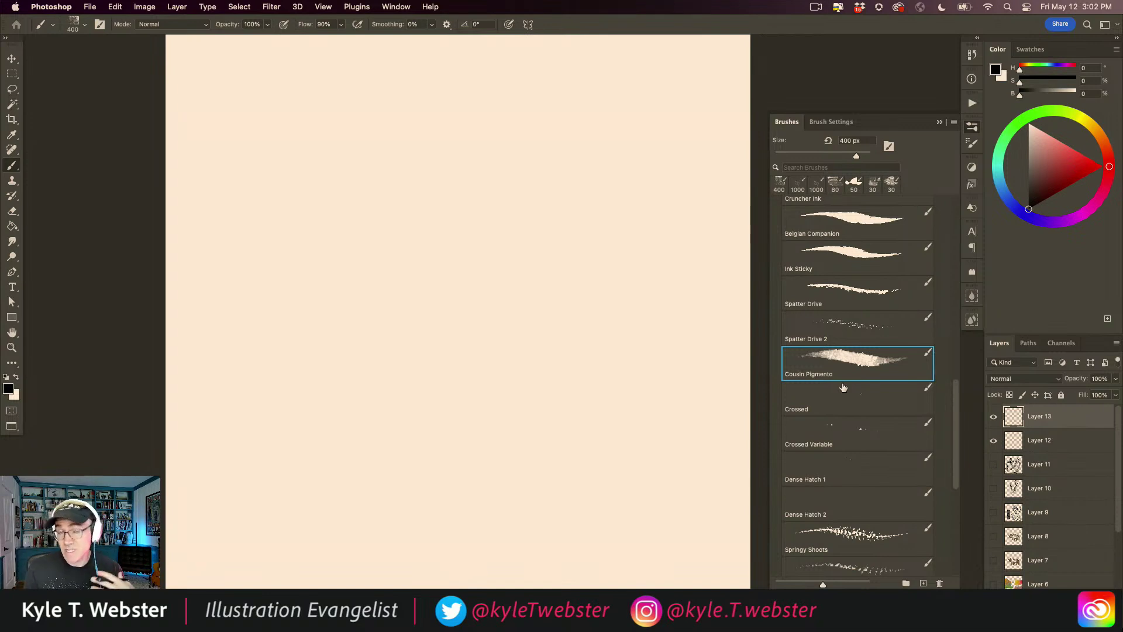
click(849, 400)
key(space)
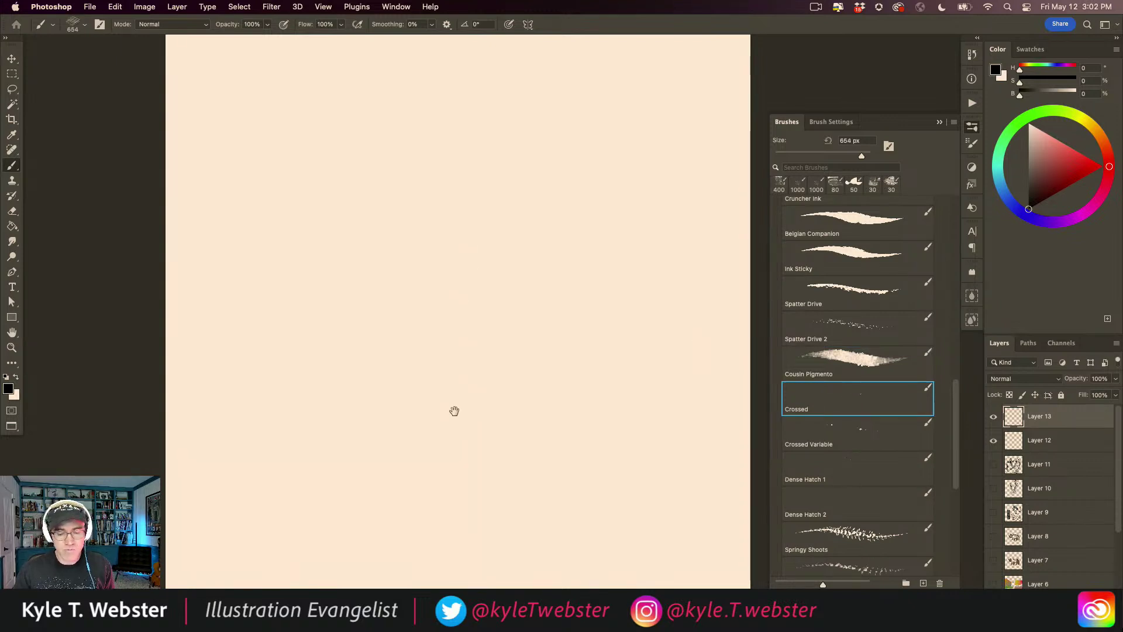
mouse_move(507, 386)
mouse_down()
mouse_move(371, 386)
mouse_move(611, 387)
mouse_move(233, 386)
mouse_up()
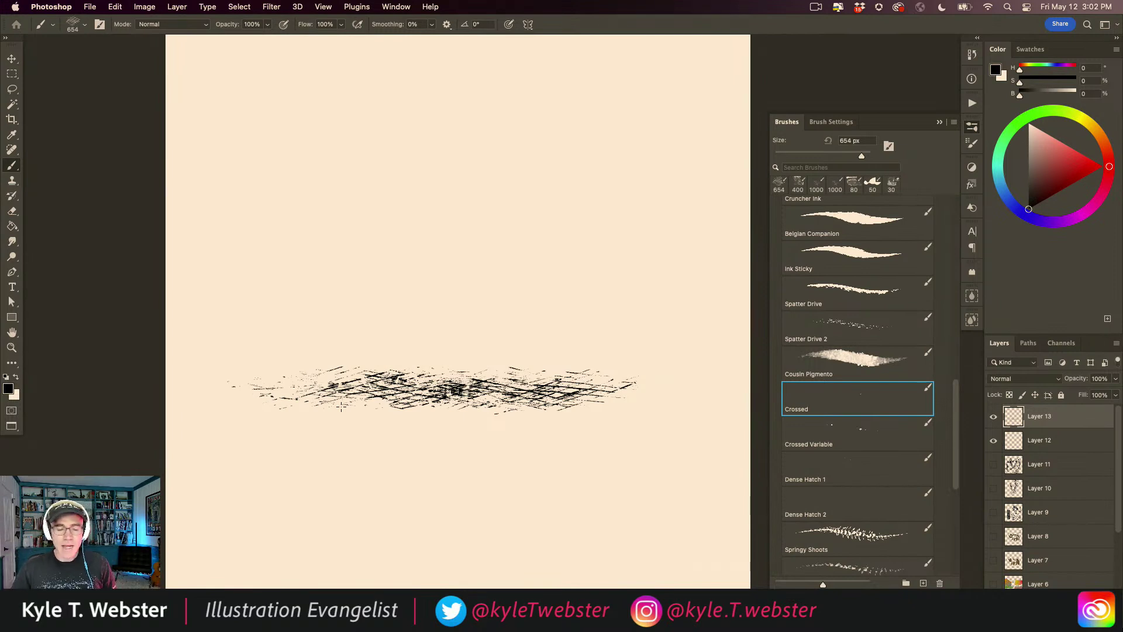
Paint a heavy, dense band of Crossed hatching along the bottom of the canvas and clear the layer.
scroll(466, 457, down, 3)
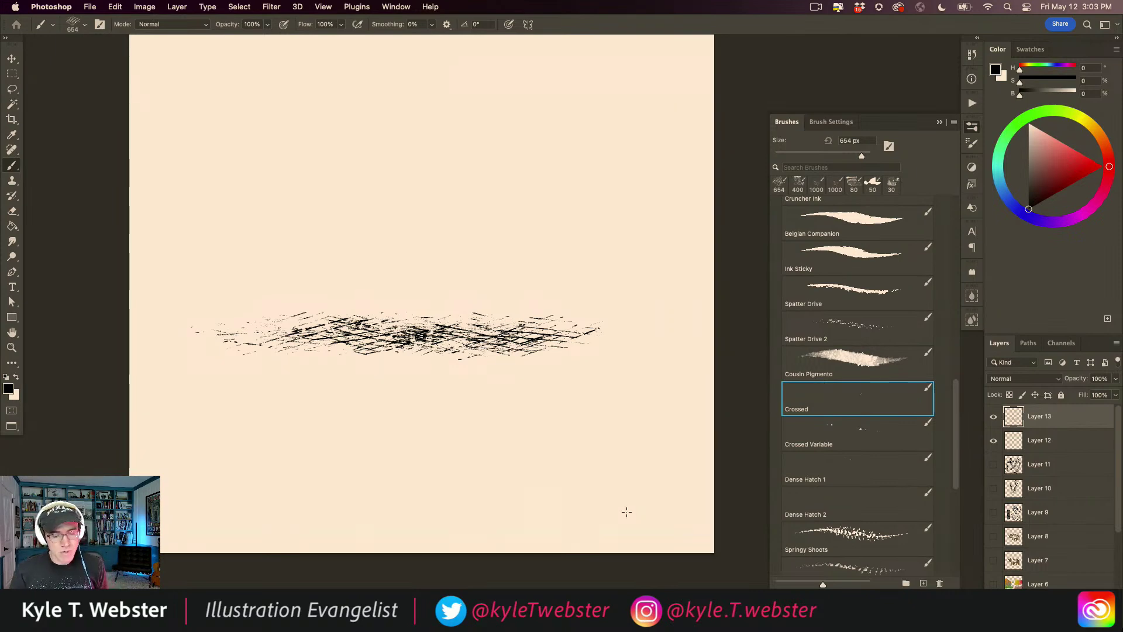
drag(721, 529, 146, 515)
mouse_move(152, 468)
mouse_down()
mouse_move(710, 444)
mouse_move(176, 433)
mouse_move(134, 452)
mouse_up()
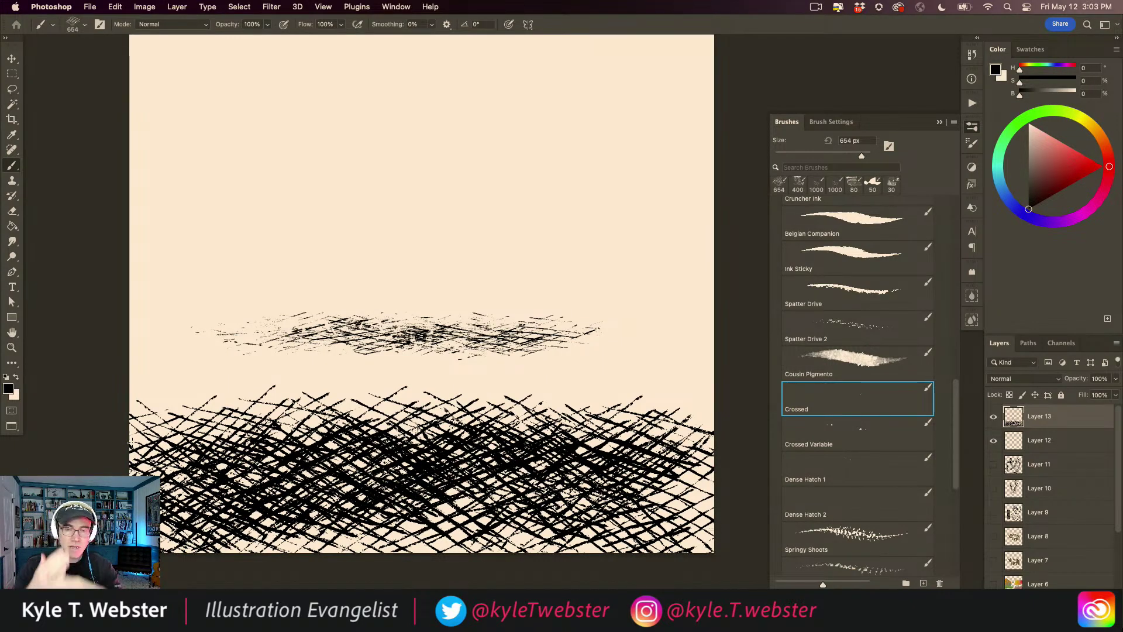
key(super+a)
key(Delete)
key(super+d)
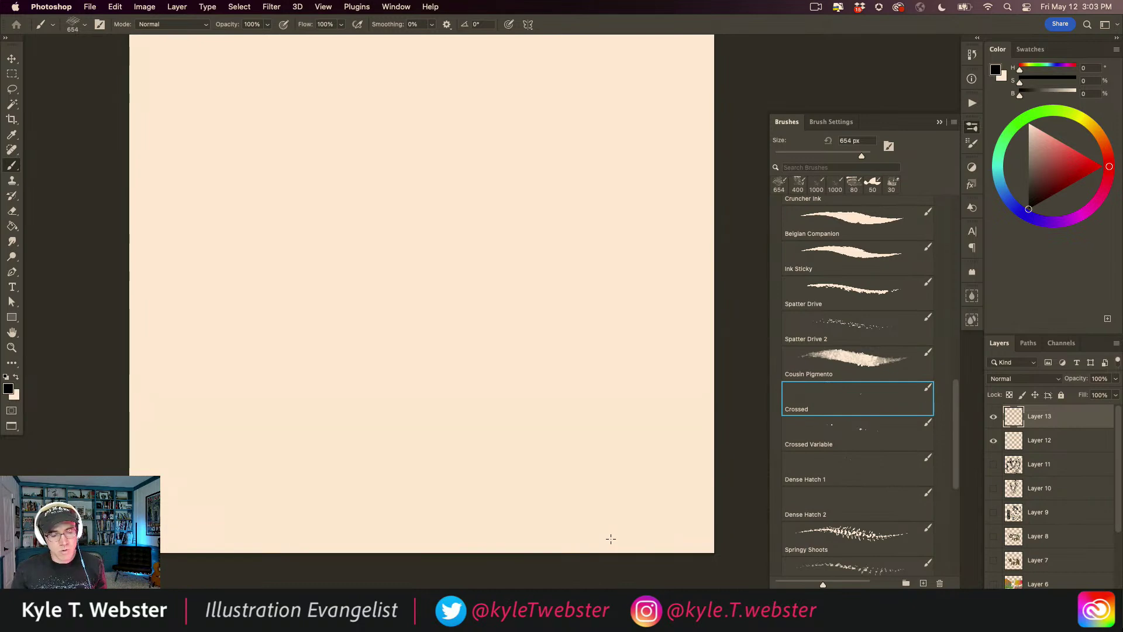
Build a crosshatched ground with the Crossed brush, fading toward the horizon and darker in the foreground, and clear the layer.
mouse_move(719, 530)
mouse_down()
mouse_move(578, 526)
mouse_move(330, 424)
mouse_move(567, 378)
mouse_move(454, 323)
mouse_move(641, 283)
mouse_move(150, 275)
mouse_move(573, 271)
mouse_move(698, 249)
mouse_move(196, 244)
mouse_move(253, 228)
mouse_move(675, 226)
mouse_move(337, 211)
mouse_move(152, 217)
mouse_move(506, 200)
mouse_move(227, 183)
mouse_move(46, 212)
mouse_move(128, 322)
mouse_move(722, 196)
mouse_move(124, 184)
mouse_move(537, 168)
mouse_move(376, 148)
mouse_move(209, 157)
mouse_move(509, 151)
mouse_move(325, 139)
mouse_up()
mouse_move(482, 141)
mouse_down()
mouse_move(310, 155)
mouse_move(561, 153)
mouse_move(462, 140)
mouse_move(607, 158)
mouse_move(452, 128)
mouse_move(565, 138)
mouse_move(451, 127)
mouse_up()
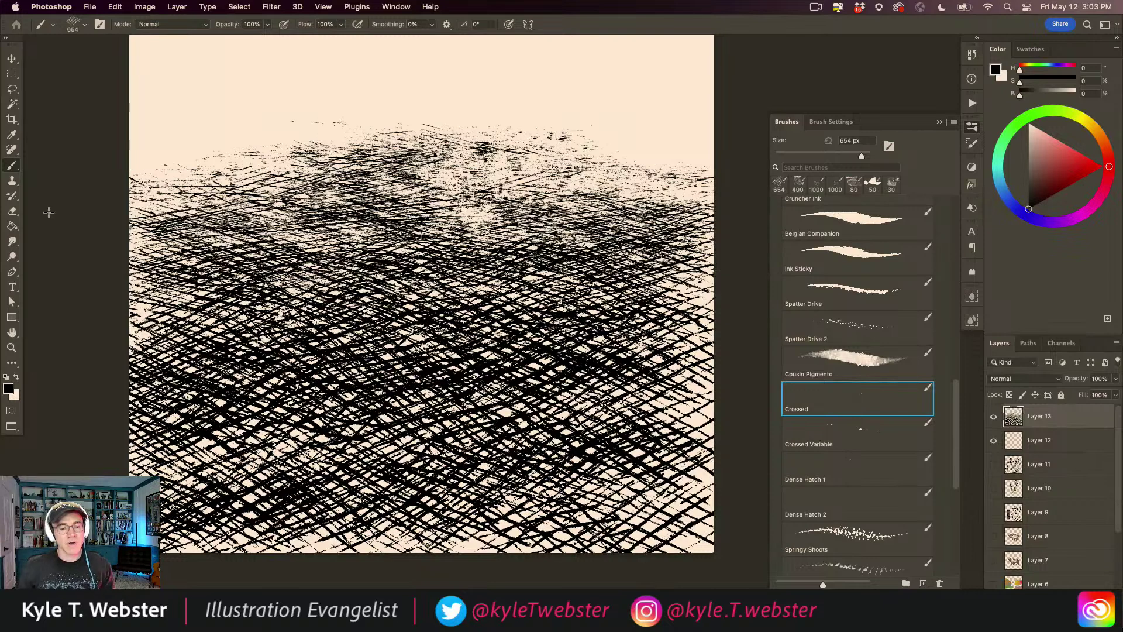
mouse_move(741, 536)
mouse_down()
mouse_move(263, 514)
mouse_move(673, 467)
mouse_move(234, 457)
mouse_move(507, 539)
mouse_move(591, 418)
mouse_move(693, 503)
mouse_move(488, 399)
mouse_move(283, 390)
mouse_up()
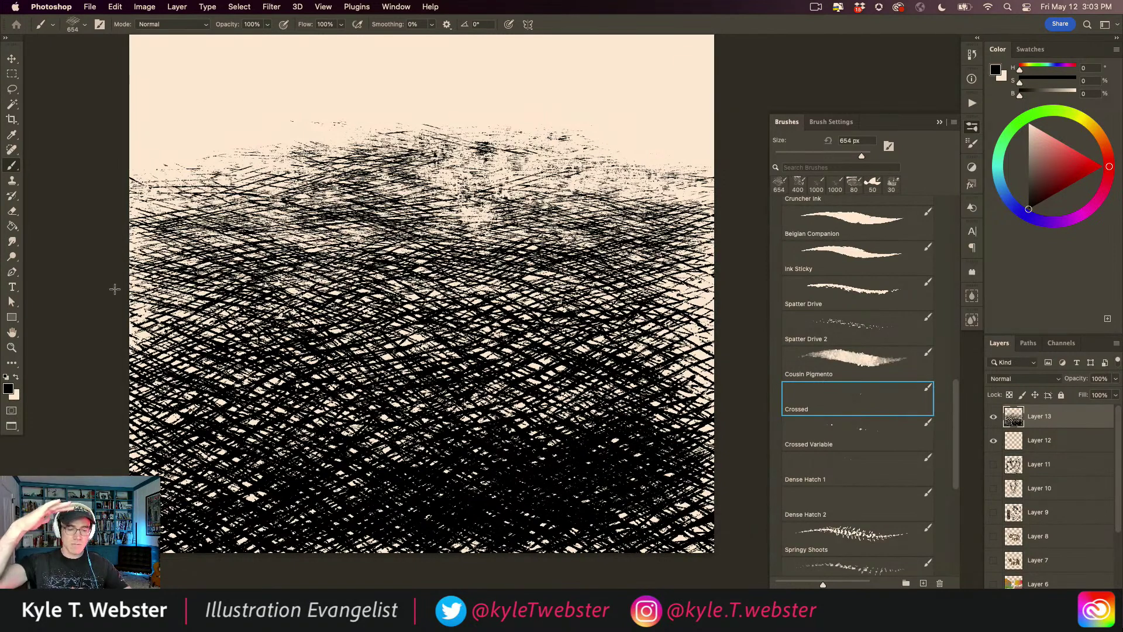
mouse_move(451, 350)
mouse_down()
mouse_move(325, 282)
mouse_move(110, 311)
mouse_move(57, 292)
mouse_up()
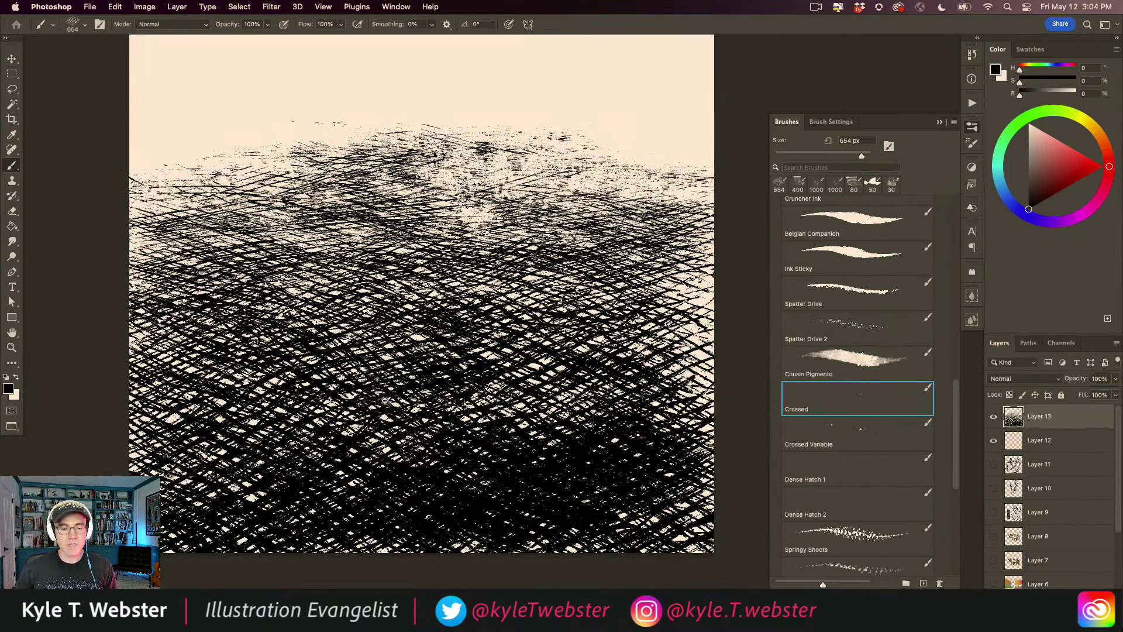
key(super+minus)
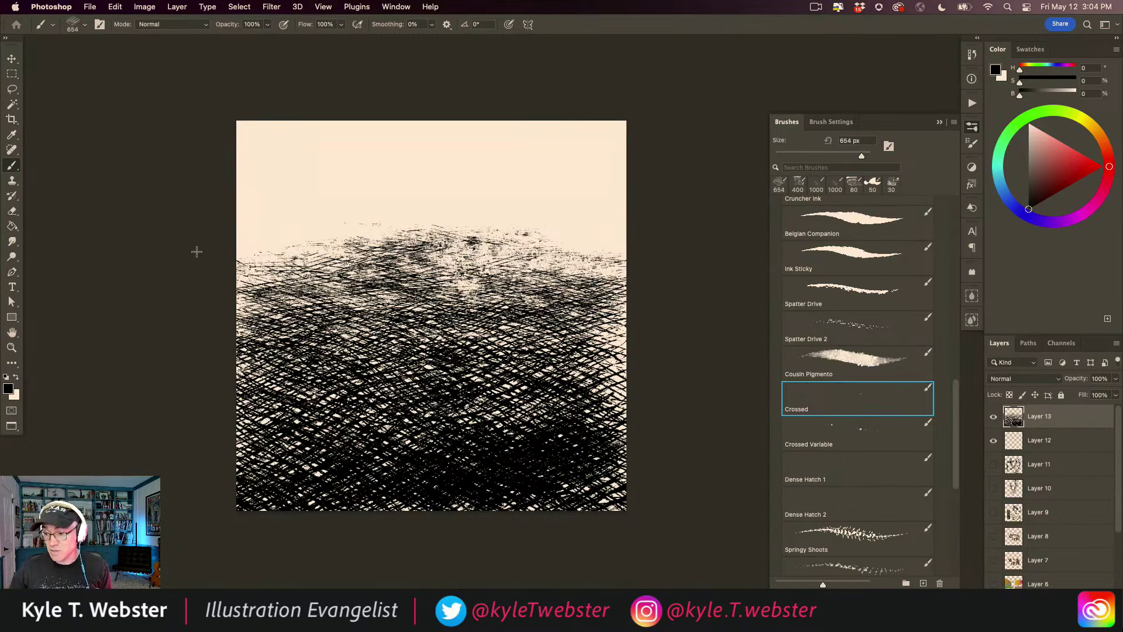
key(super+a)
key(Delete)
key(super+d)
Fill the lower half of the canvas with a curved hill of Crossed Variable hatching and clear the layer.
click(821, 430)
mouse_move(643, 490)
mouse_down()
mouse_move(472, 479)
mouse_move(639, 513)
mouse_move(201, 510)
mouse_move(202, 447)
mouse_move(524, 416)
mouse_move(208, 407)
mouse_move(564, 389)
mouse_move(221, 369)
mouse_move(573, 362)
mouse_move(230, 342)
mouse_move(530, 346)
mouse_move(221, 358)
mouse_move(472, 344)
mouse_move(234, 348)
mouse_move(560, 346)
mouse_move(257, 337)
mouse_move(474, 337)
mouse_move(542, 341)
mouse_move(183, 349)
mouse_up()
scroll(439, 403, up, 1)
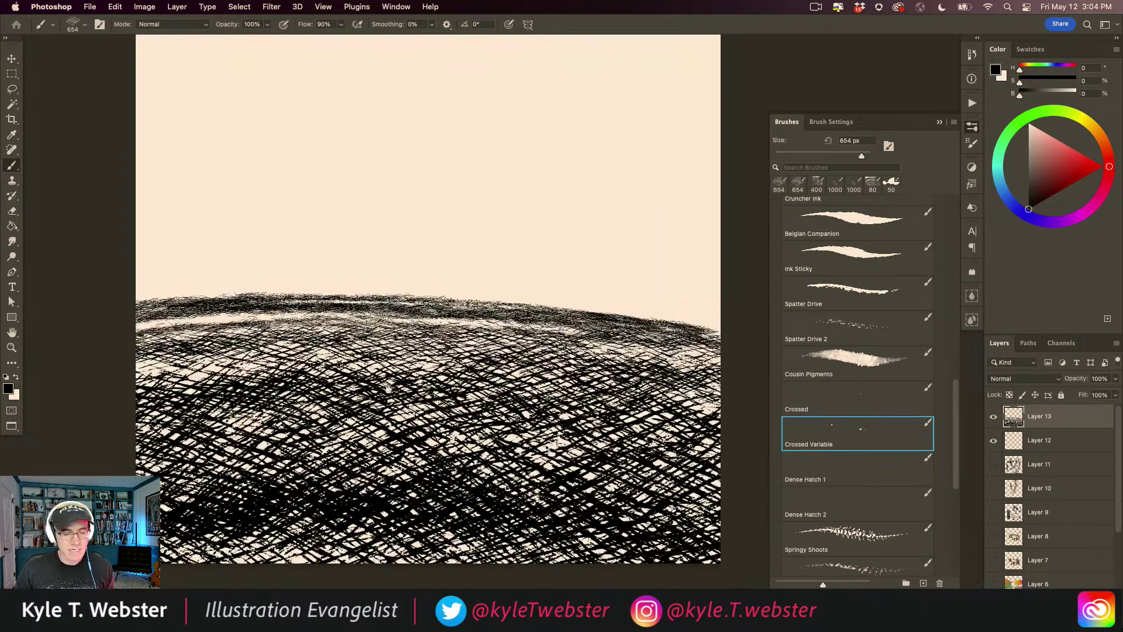
key(super+a)
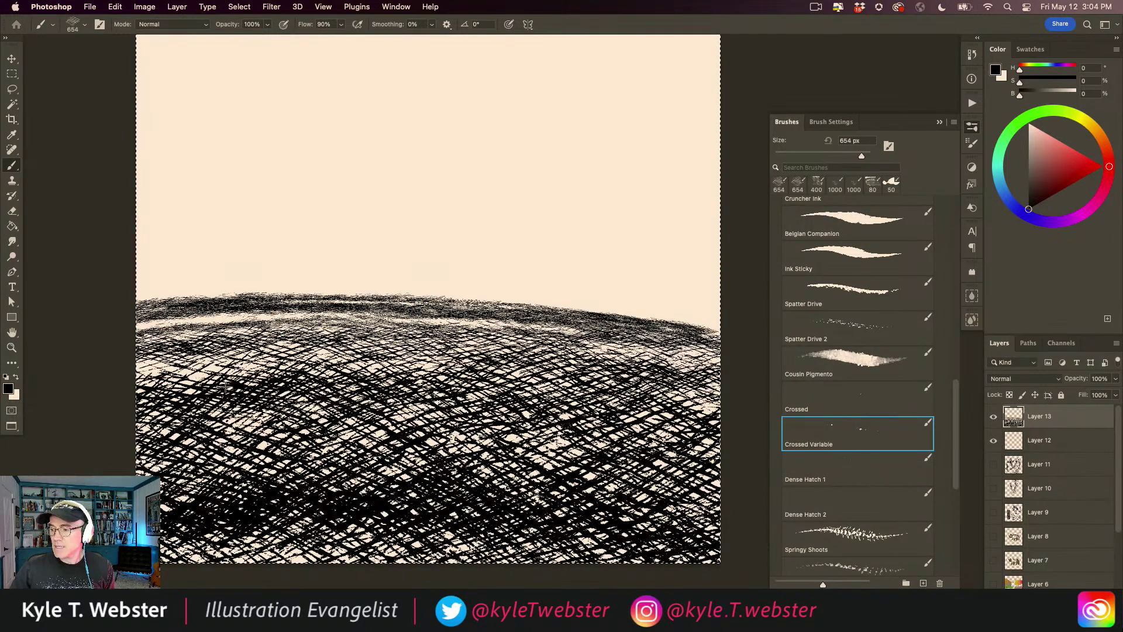
key(BackSpace)
key(super+d)
Paint two slender curved strokes with Crossed Variable, inspect their texture up close, and clear the layer.
mouse_move(497, 184)
mouse_down()
mouse_move(456, 324)
mouse_move(417, 394)
mouse_move(454, 338)
mouse_move(497, 192)
mouse_move(459, 328)
mouse_move(399, 432)
mouse_move(477, 265)
mouse_move(496, 156)
mouse_move(375, 472)
mouse_move(491, 215)
mouse_move(377, 461)
mouse_move(421, 371)
mouse_move(467, 167)
mouse_move(465, 124)
mouse_move(469, 214)
mouse_move(467, 112)
mouse_move(437, 321)
mouse_up()
click(437, 321)
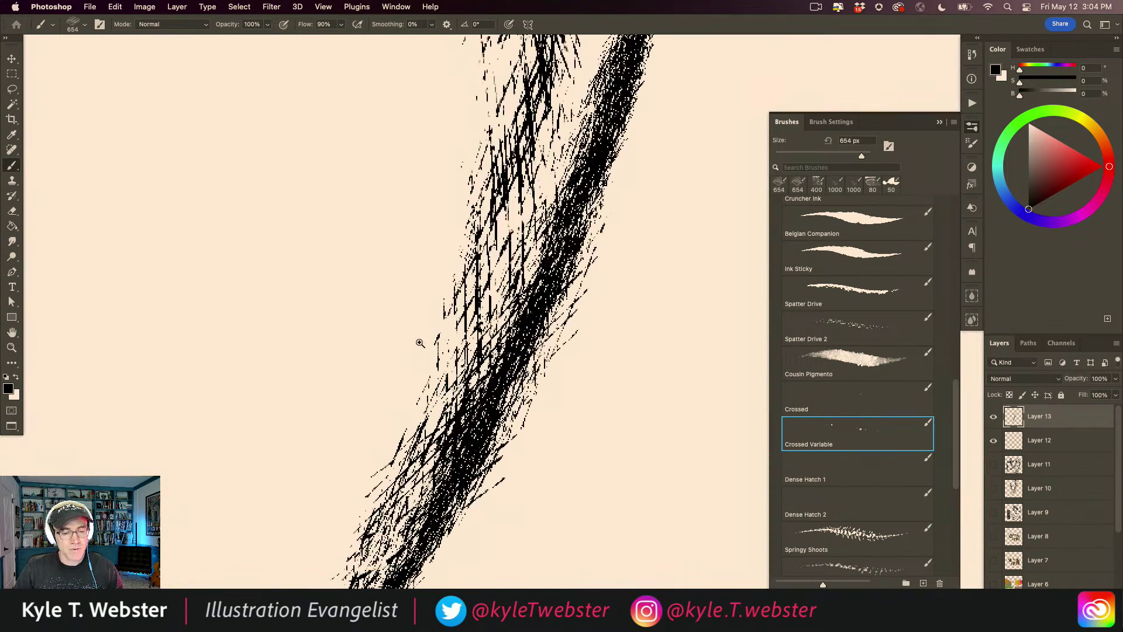
alt+click(425, 354)
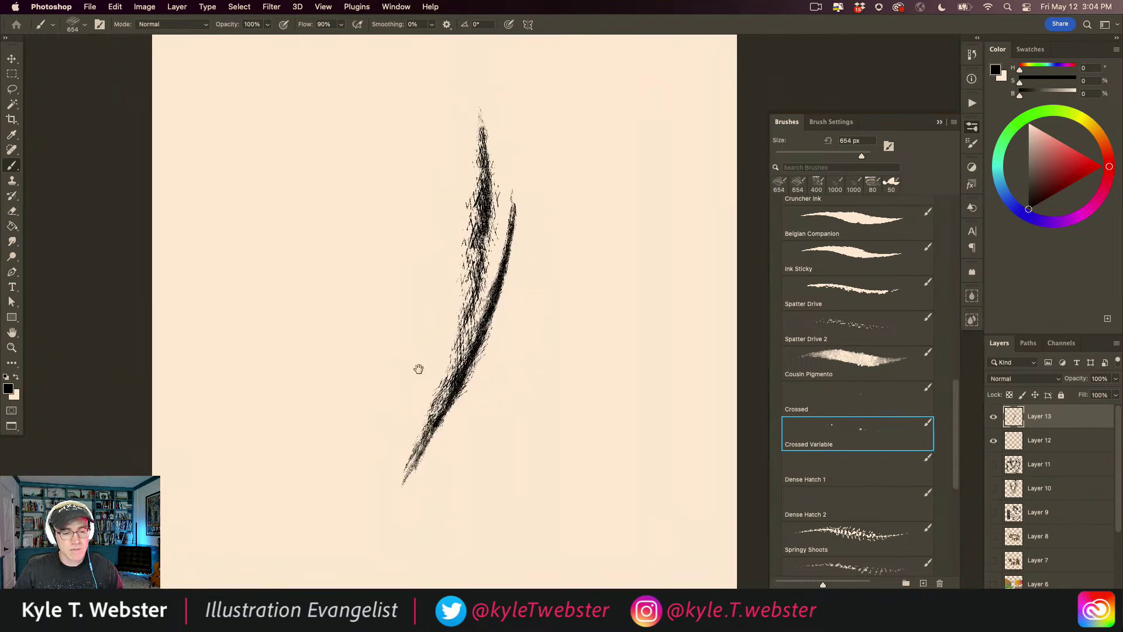
alt+click(419, 401)
key(super+a)
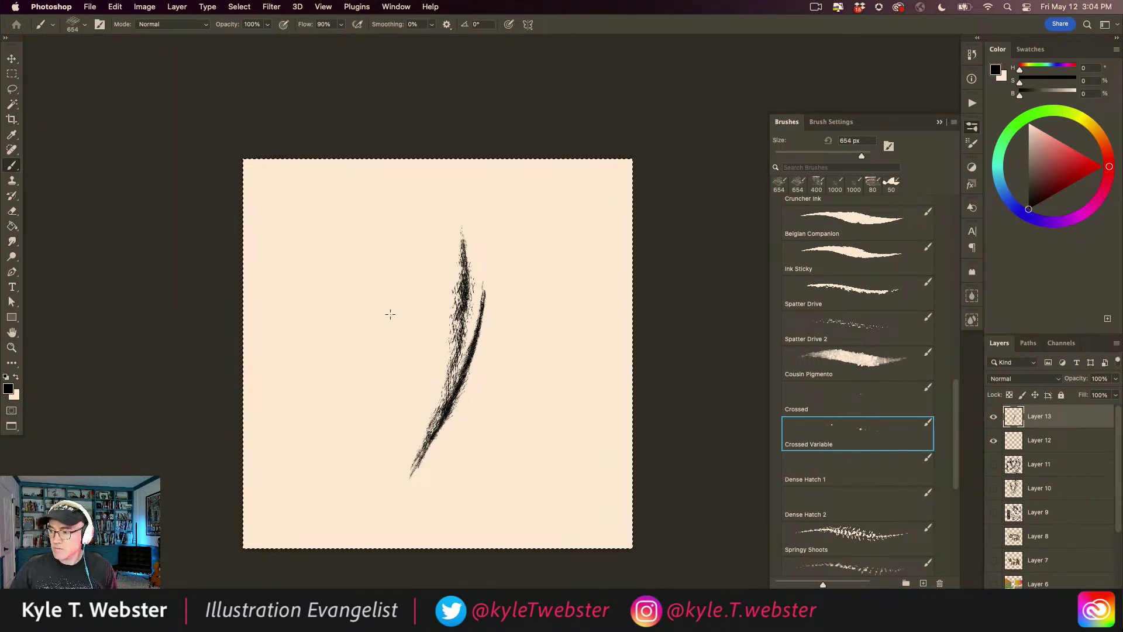
key(Delete)
Choose the Dense Hatch 1 brush and paint adjacent downward strokes that form a sloping hatched area near the canvas centre.
click(811, 462)
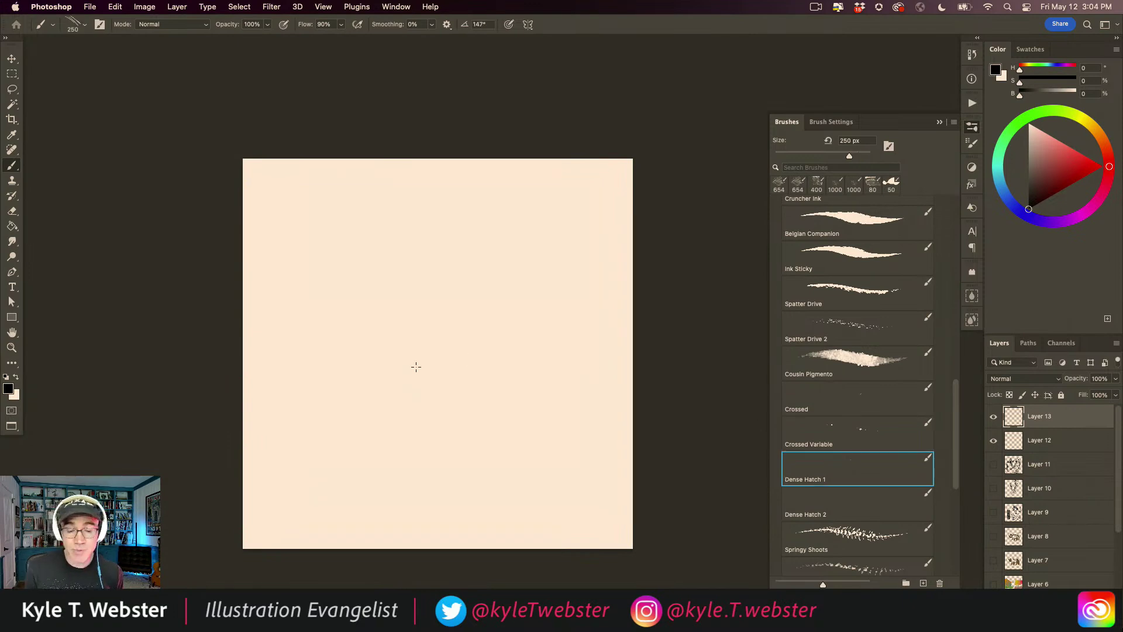
ctrl+click(468, 372)
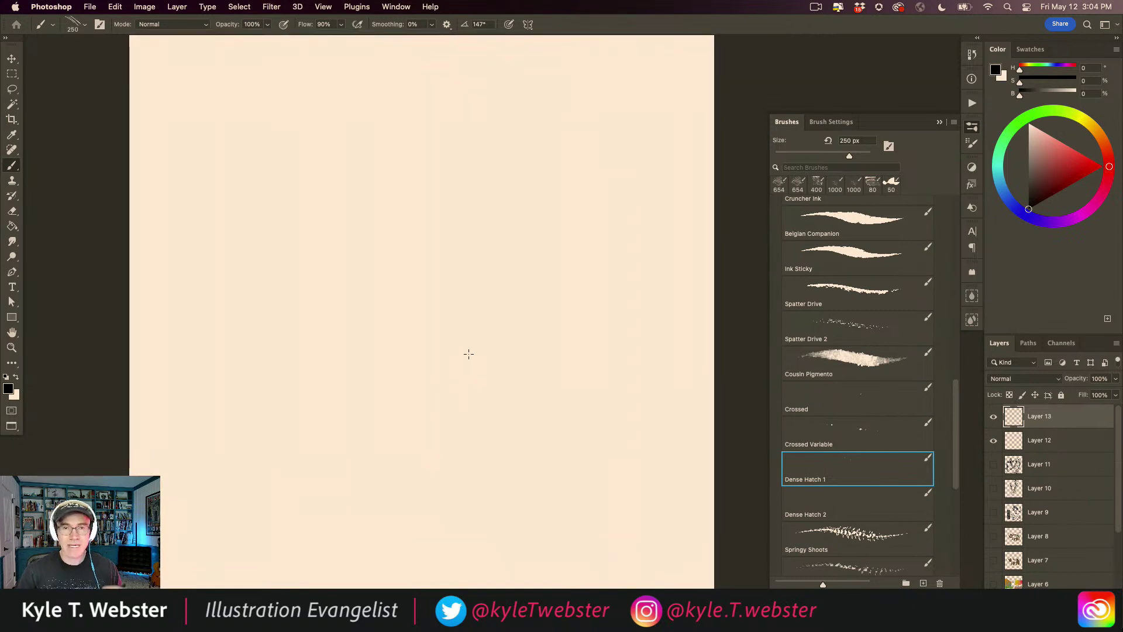
drag(531, 225, 516, 422)
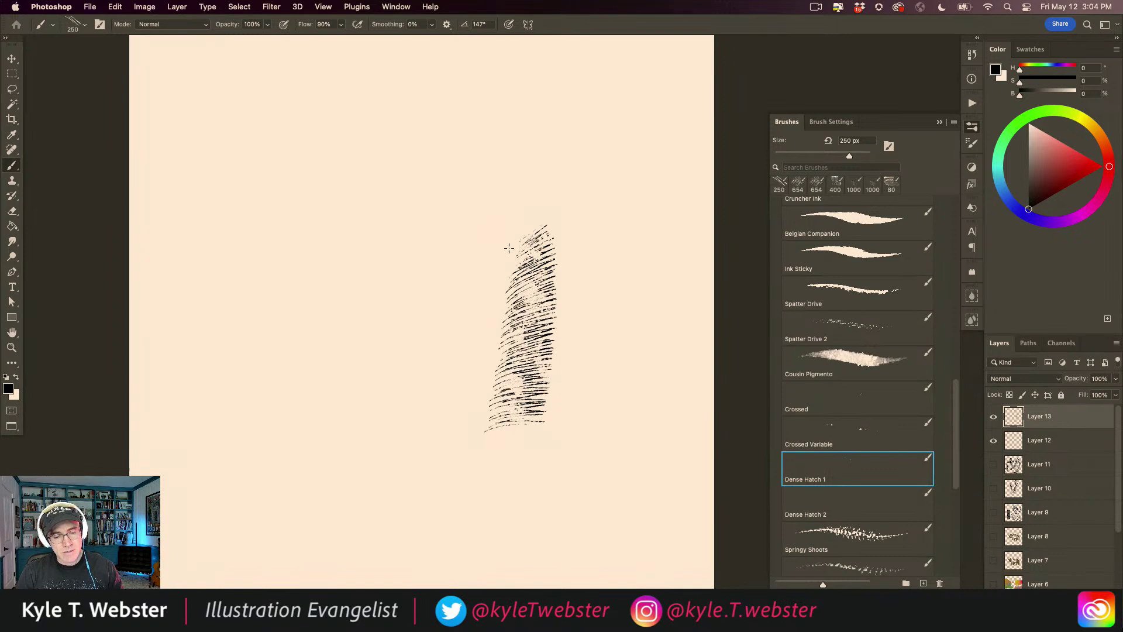
mouse_move(505, 268)
mouse_down()
mouse_move(475, 336)
mouse_move(462, 424)
mouse_move(464, 349)
mouse_move(442, 429)
mouse_up()
drag(442, 343, 422, 421)
drag(432, 366, 412, 428)
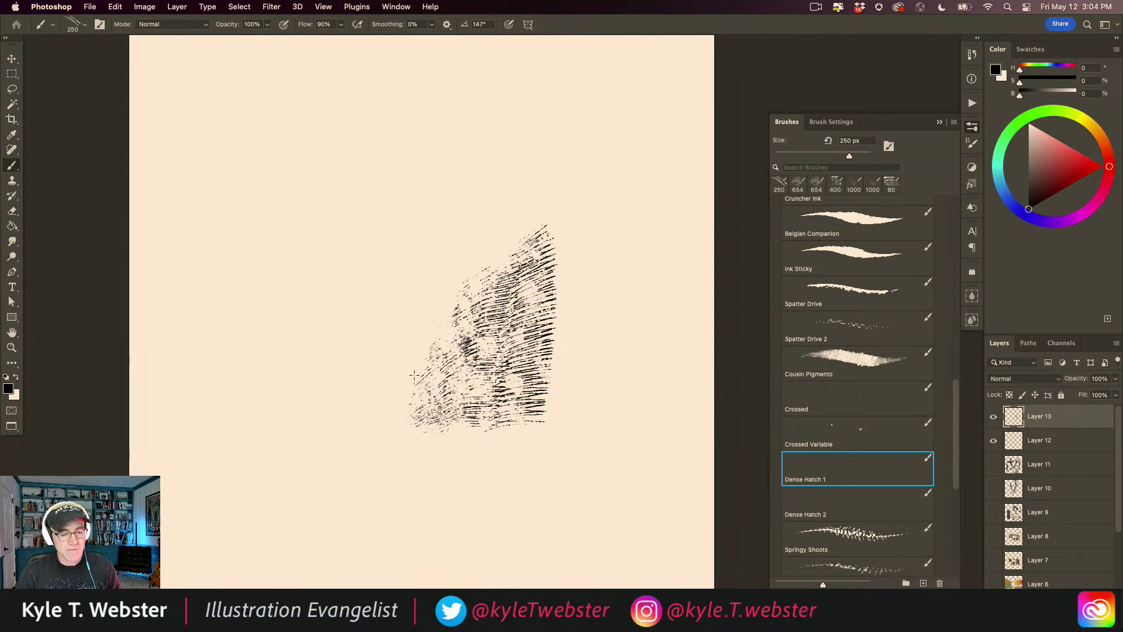
Extend the Dense Hatch 1 slope with one more short downward stroke and clear the layer.
mouse_move(407, 385)
mouse_down()
mouse_move(413, 443)
mouse_move(401, 443)
mouse_move(398, 426)
mouse_up()
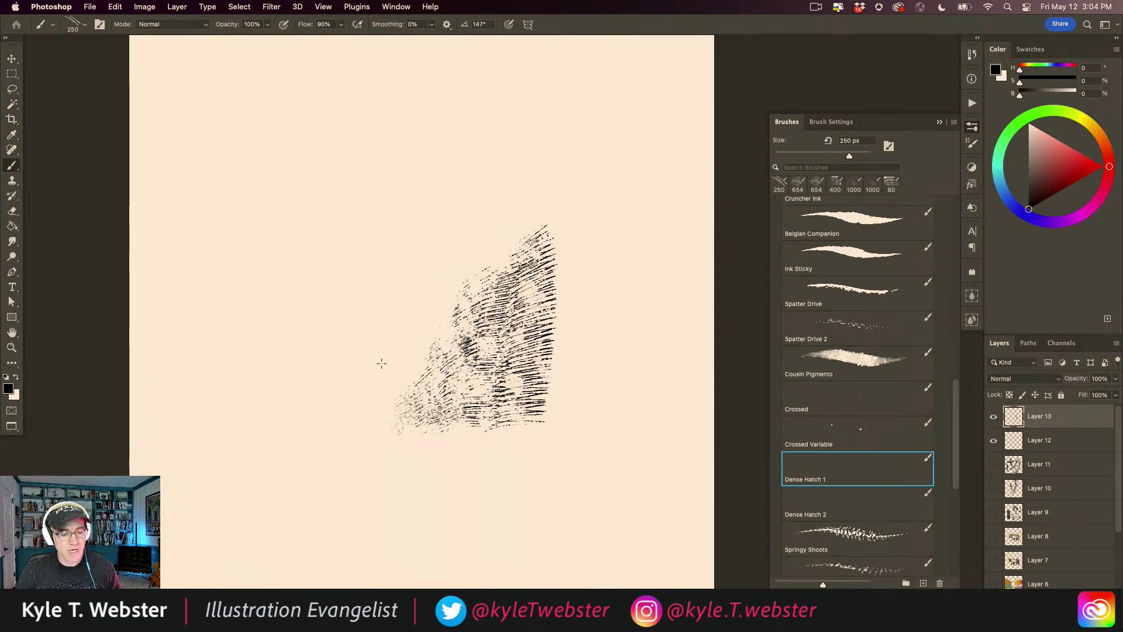
key(super+a)
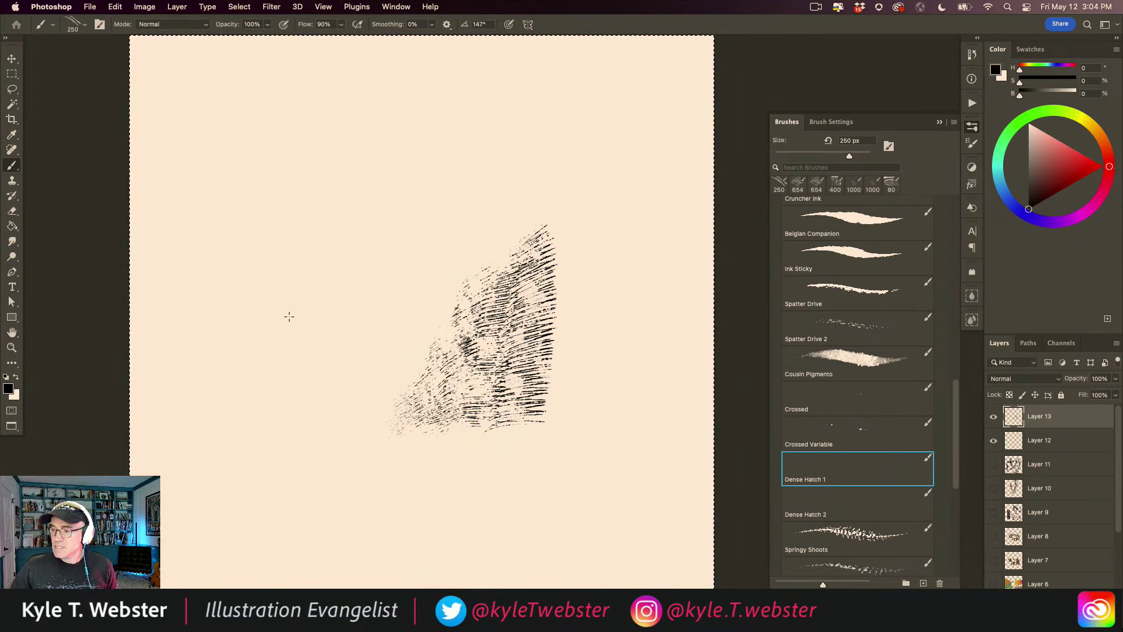
key(BackSpace)
key(super+b)
key(Return)
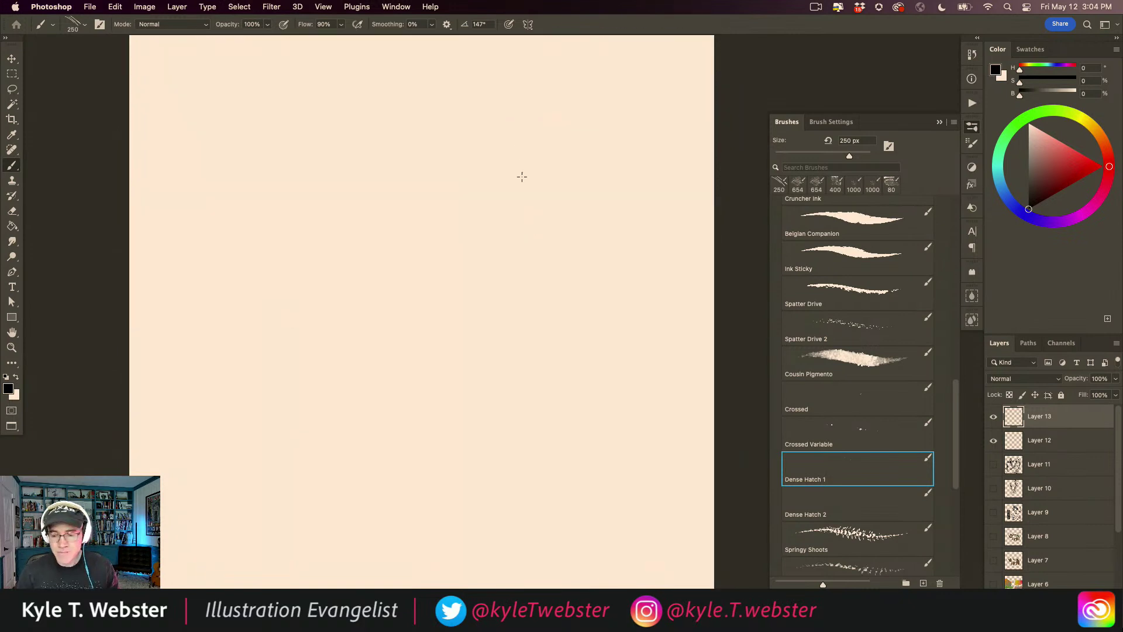
Paint a tapering Dense Hatch 1 patch near the canvas centre and a darker, layered patch toward the upper right, and inspect the texture up close.
mouse_move(331, 224)
mouse_down()
mouse_move(518, 365)
mouse_move(368, 262)
mouse_move(458, 347)
mouse_move(388, 302)
mouse_move(476, 391)
mouse_move(365, 320)
mouse_move(466, 417)
mouse_move(365, 351)
mouse_move(434, 427)
mouse_move(383, 411)
mouse_move(421, 462)
mouse_up()
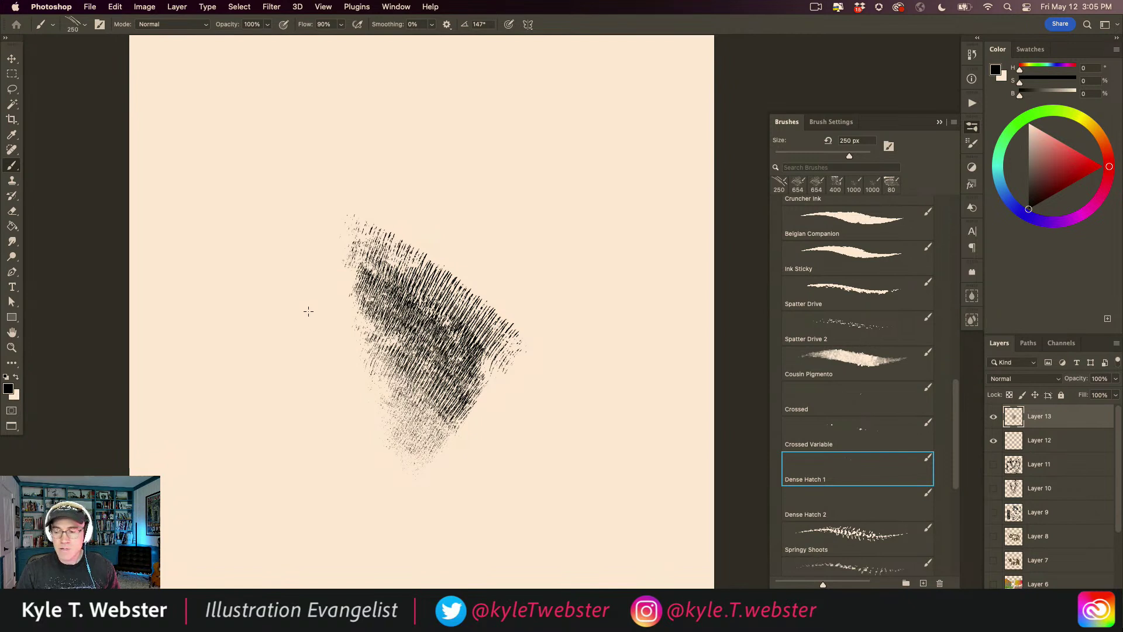
drag(463, 248, 356, 326)
mouse_move(531, 199)
mouse_down()
mouse_move(533, 292)
mouse_move(514, 222)
mouse_move(510, 264)
mouse_move(461, 215)
mouse_move(455, 299)
mouse_move(432, 206)
mouse_move(427, 307)
mouse_move(409, 275)
mouse_up()
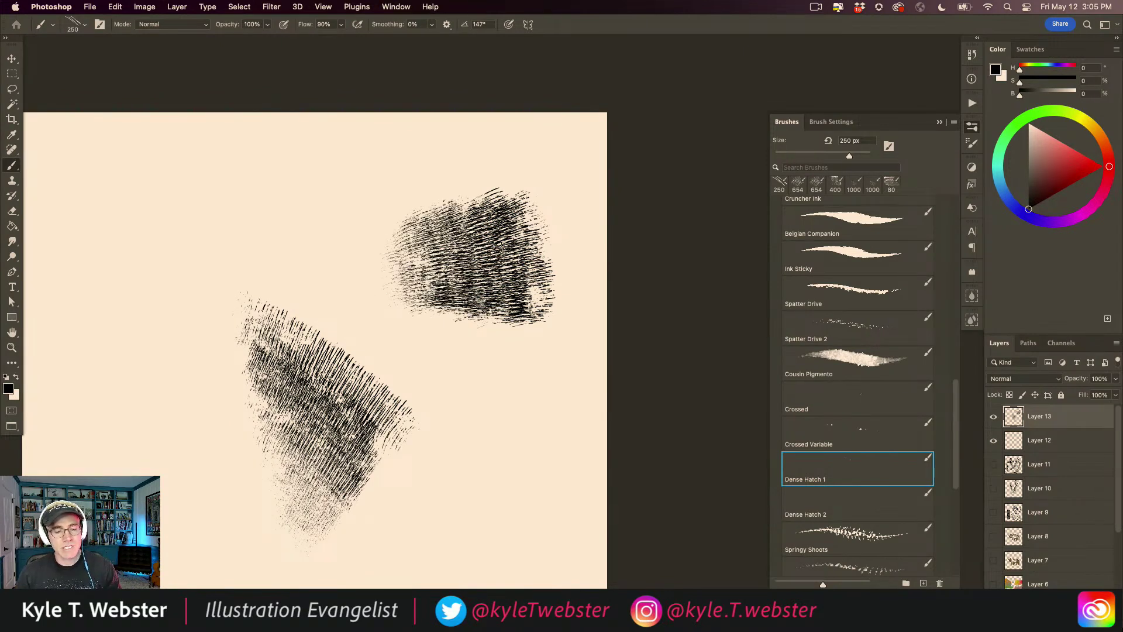
mouse_move(553, 223)
mouse_down()
mouse_move(509, 246)
mouse_move(503, 275)
mouse_move(480, 288)
mouse_move(526, 280)
mouse_move(550, 245)
mouse_move(515, 193)
mouse_move(468, 228)
mouse_move(483, 234)
mouse_move(485, 292)
mouse_move(462, 310)
mouse_move(503, 330)
mouse_move(532, 298)
mouse_move(559, 293)
mouse_up()
double_click(11, 348)
drag(258, 311, 398, 397)
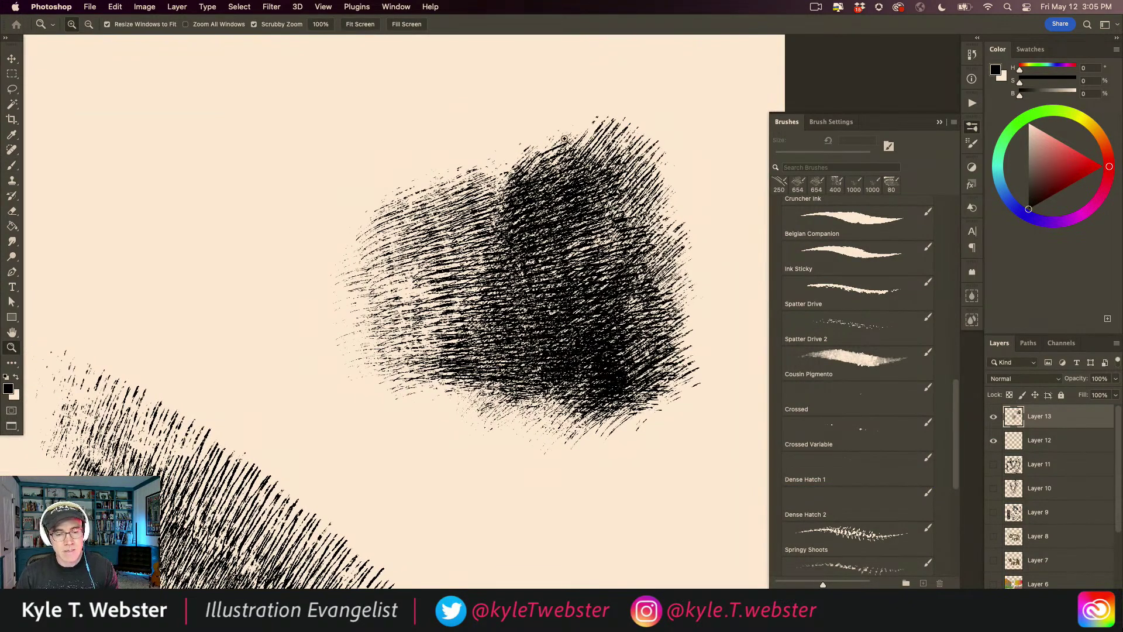
Paint two overlapping horizontal Dense Hatch 1 strokes that form a band in the upper-left area of the canvas.
key(super+minus)
key(super+minus)
key(super+minus)
key(b)
key(super+minus)
drag(489, 217, 271, 198)
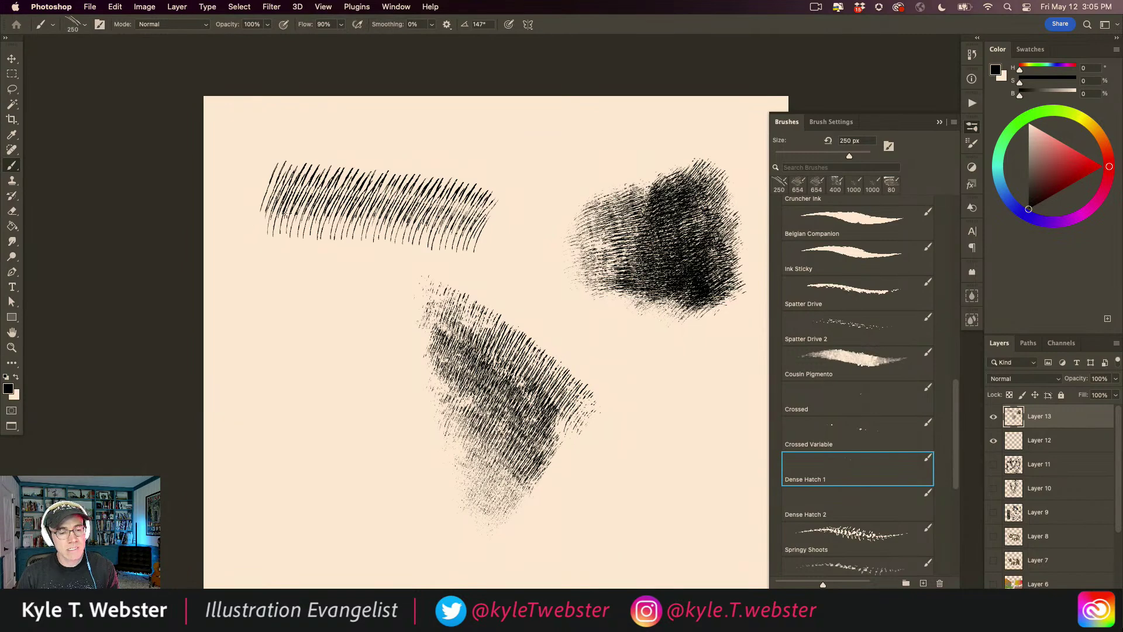
mouse_move(503, 188)
mouse_down()
mouse_move(291, 153)
mouse_move(281, 182)
mouse_up()
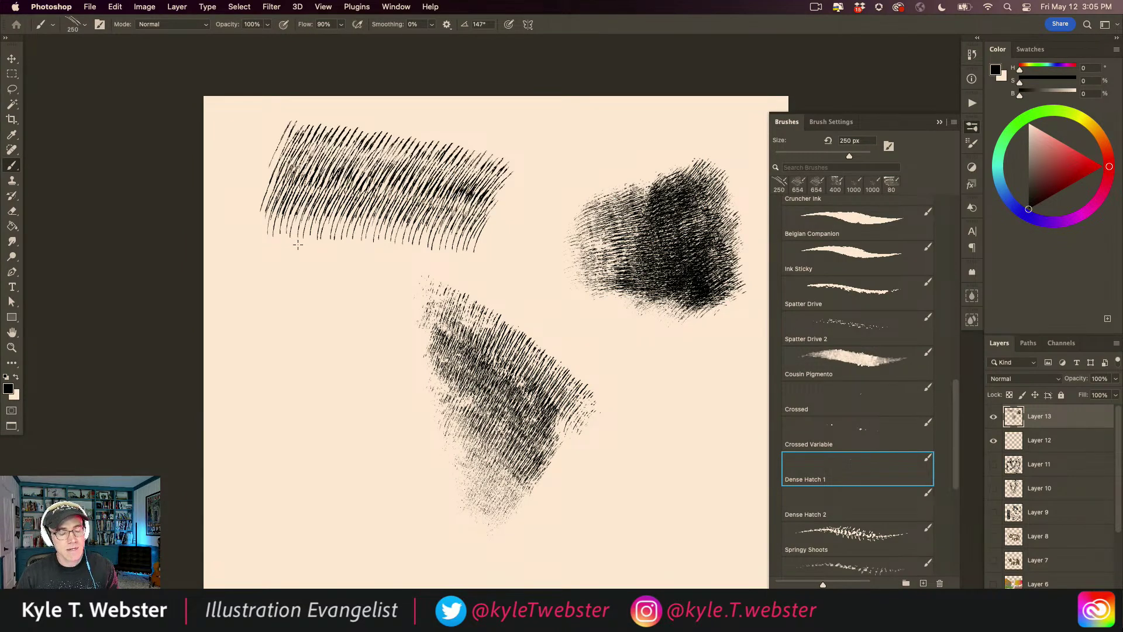
Cross the upper-left hatched band with a row of parallel upward diagonal strokes from its left end to its right end.
drag(304, 250, 256, 146)
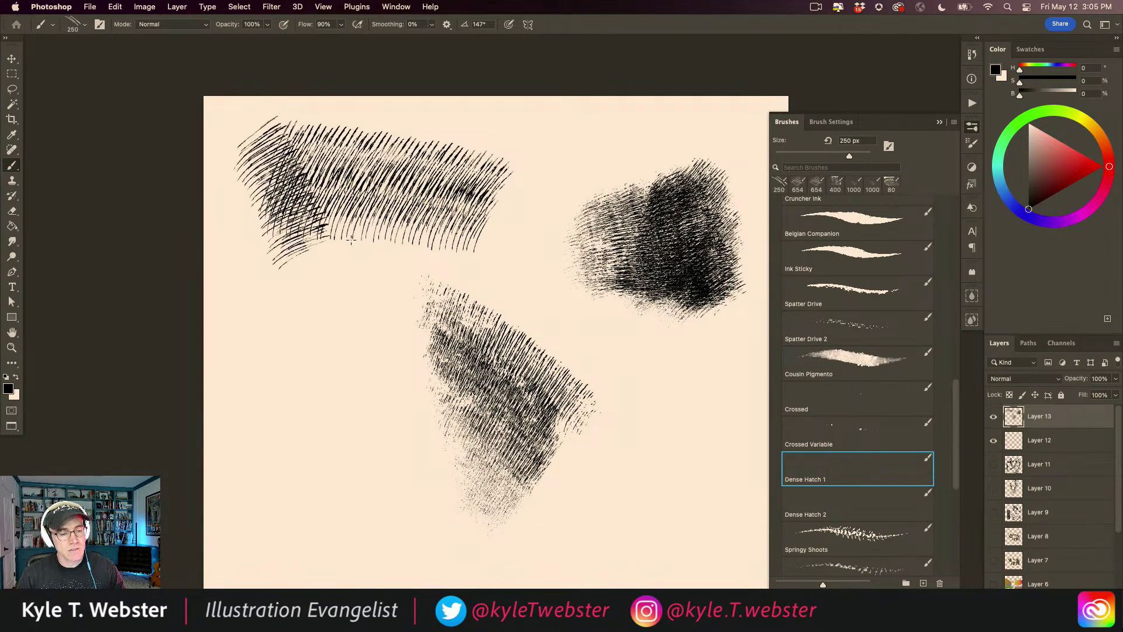
drag(351, 239, 296, 124)
drag(387, 234, 338, 124)
drag(422, 228, 379, 118)
drag(458, 219, 407, 103)
drag(485, 174, 452, 104)
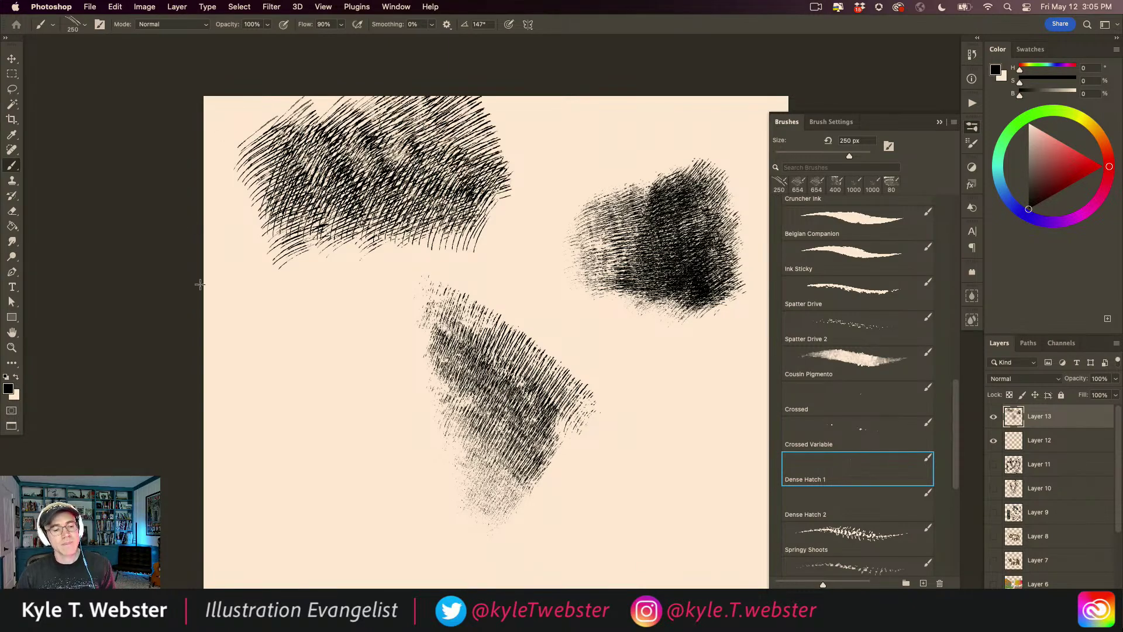
Choose the Dense Hatch 2 brush and paint a triangular hatched patch in the lower-right area of the canvas.
drag(332, 401, 265, 299)
click(820, 501)
drag(487, 385, 441, 336)
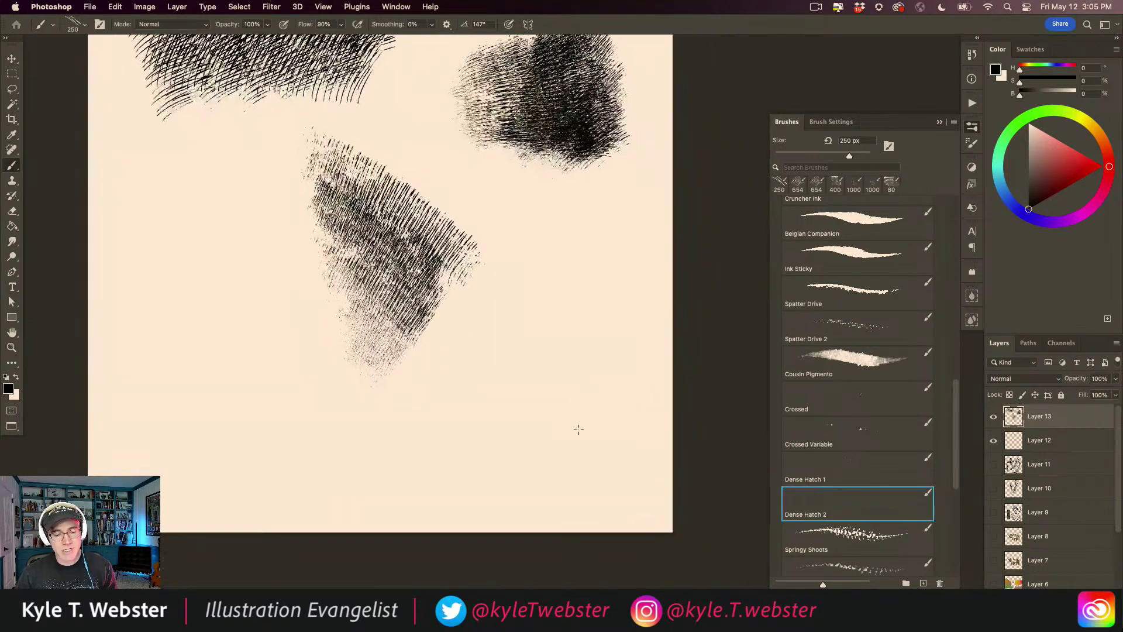
drag(544, 313, 606, 459)
mouse_move(529, 357)
mouse_down()
mouse_move(556, 445)
mouse_move(504, 375)
mouse_move(535, 495)
mouse_up()
mouse_move(521, 407)
mouse_down()
mouse_move(485, 470)
mouse_move(477, 446)
mouse_move(495, 490)
mouse_up()
super+click(498, 494)
super+click(497, 495)
mouse_move(434, 468)
mouse_down()
mouse_move(418, 458)
mouse_move(504, 451)
mouse_up()
alt+click(424, 472)
alt+click(424, 472)
Paint a dense, dark Dense Hatch 2 patch in the lower-left area of the canvas and inspect its texture.
drag(305, 384, 350, 408)
mouse_move(344, 488)
mouse_down()
mouse_move(301, 432)
mouse_move(354, 466)
mouse_move(315, 381)
mouse_move(382, 425)
mouse_move(383, 396)
mouse_move(332, 271)
mouse_move(345, 319)
mouse_move(325, 328)
mouse_move(290, 400)
mouse_move(306, 469)
mouse_move(335, 488)
mouse_move(360, 427)
mouse_move(409, 419)
mouse_move(446, 330)
mouse_move(454, 390)
mouse_move(346, 484)
mouse_up()
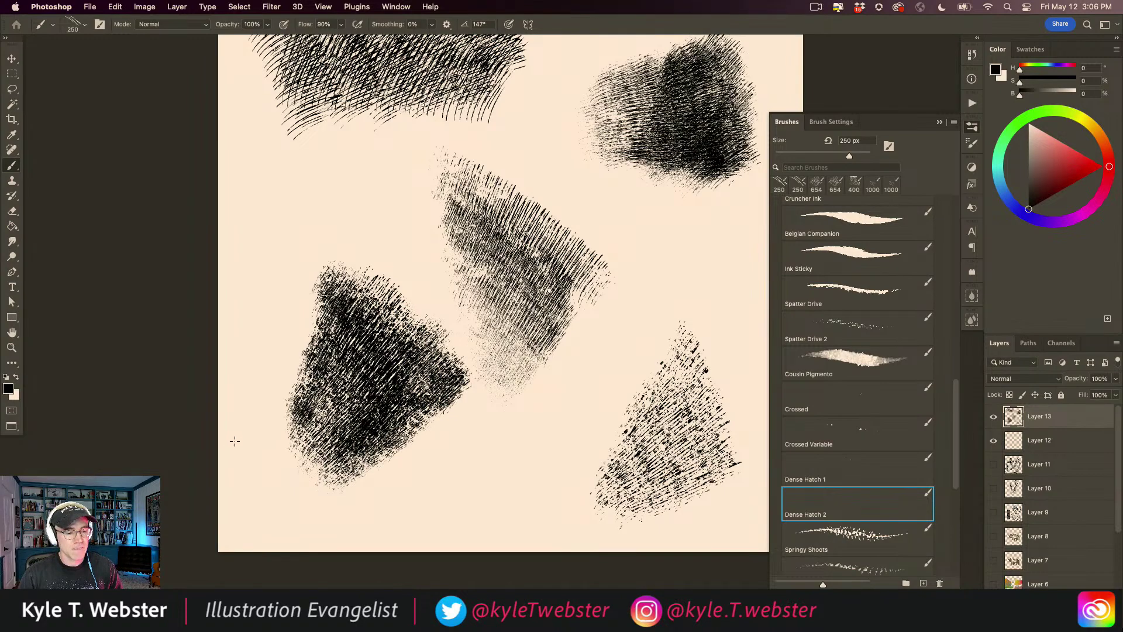
super+click(331, 411)
alt+click(307, 471)
alt+click(305, 475)
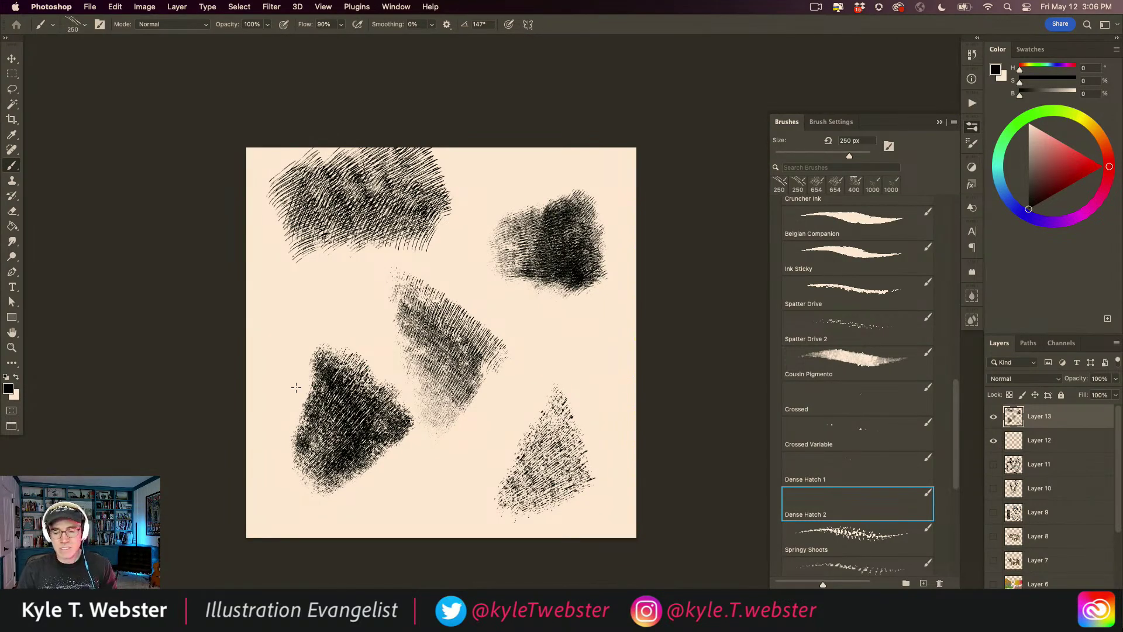
Clear the hatching samples from the layer and try a black Springy Shoots stroke, undoing it.
scroll(807, 363, down, 5)
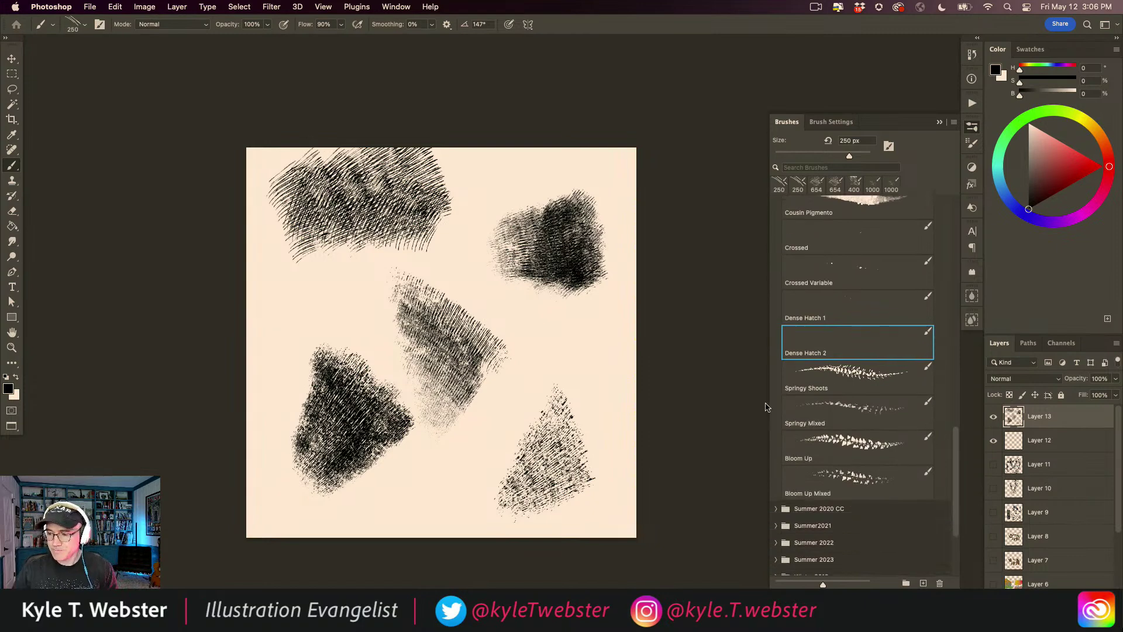
key(super+a)
key(BackSpace)
key(super+d)
click(831, 373)
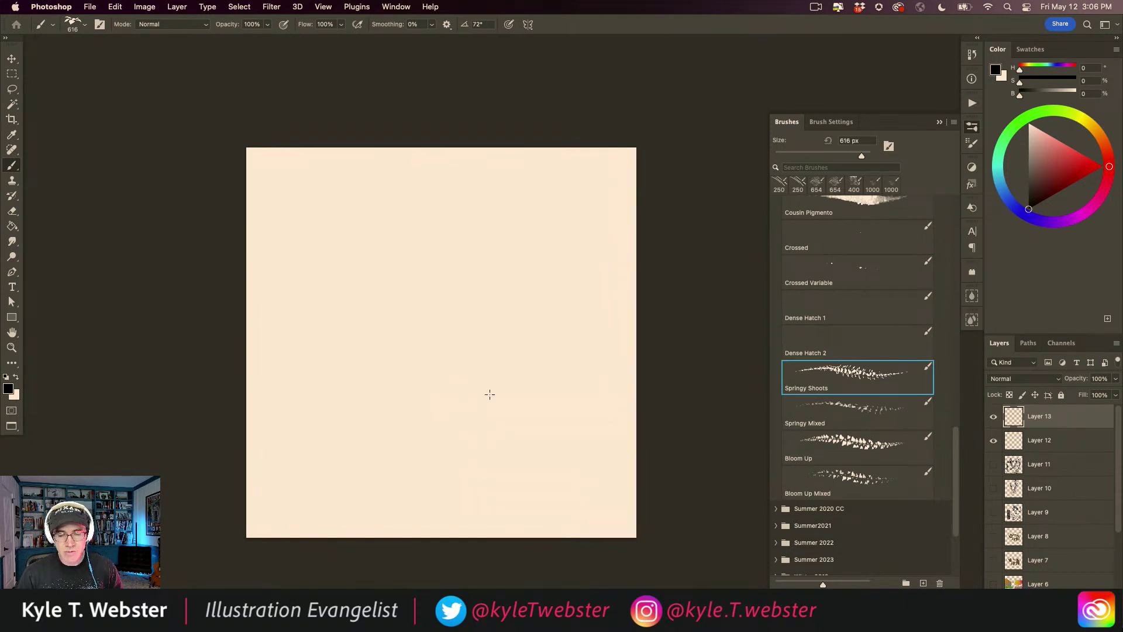
mouse_move(467, 507)
mouse_down()
mouse_move(476, 476)
mouse_move(446, 313)
mouse_move(405, 301)
mouse_move(417, 346)
mouse_move(342, 357)
mouse_up()
key(super+z)
Pick a dark green and paint a low mound of Springy Shoots leaves near the canvas centre.
click(1075, 117)
click(1039, 188)
click(1042, 112)
click(1058, 116)
mouse_move(446, 416)
mouse_down()
mouse_move(384, 409)
mouse_move(447, 403)
mouse_move(439, 389)
mouse_move(460, 384)
mouse_move(390, 392)
mouse_move(441, 376)
mouse_move(405, 371)
mouse_move(385, 386)
mouse_move(375, 376)
mouse_move(364, 404)
mouse_move(468, 417)
mouse_move(464, 389)
mouse_move(421, 377)
mouse_up()
Set the colour to a lighter yellow-green (H 77, S 61, B 63) and paint highlight leaves over the dark mound.
click(1065, 111)
click(1058, 170)
mouse_move(462, 376)
mouse_down()
mouse_move(395, 399)
mouse_move(398, 375)
mouse_move(366, 390)
mouse_move(361, 364)
mouse_move(488, 374)
mouse_move(430, 359)
mouse_move(308, 378)
mouse_up()
mouse_move(469, 403)
mouse_down()
mouse_move(459, 381)
mouse_move(473, 366)
mouse_move(388, 343)
mouse_move(421, 364)
mouse_move(318, 368)
mouse_move(415, 351)
mouse_up()
scroll(402, 436, up, 5)
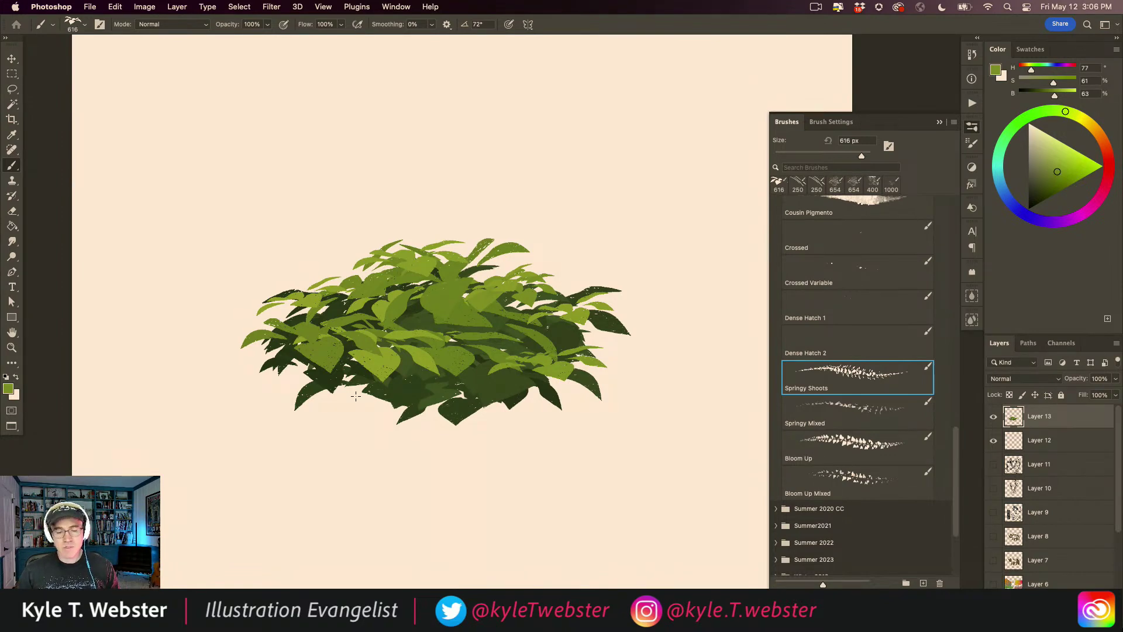
scroll(358, 394, down, 4)
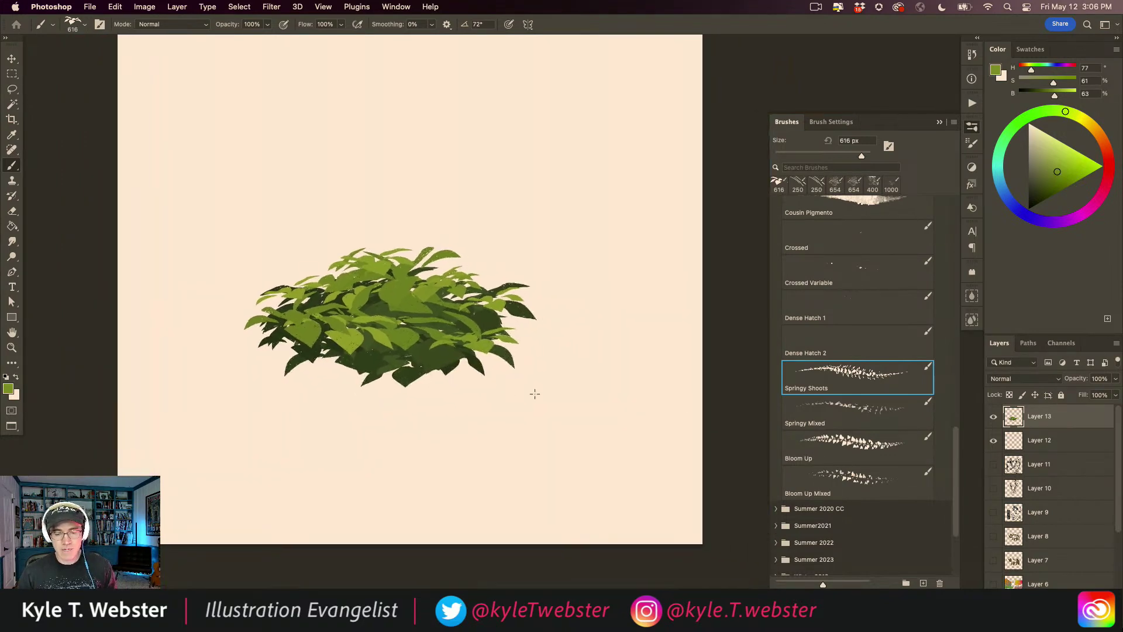
Choose the Springy Mixed brush and paint a loose textured leaf stroke to the right of the bush.
click(838, 410)
drag(457, 374, 416, 366)
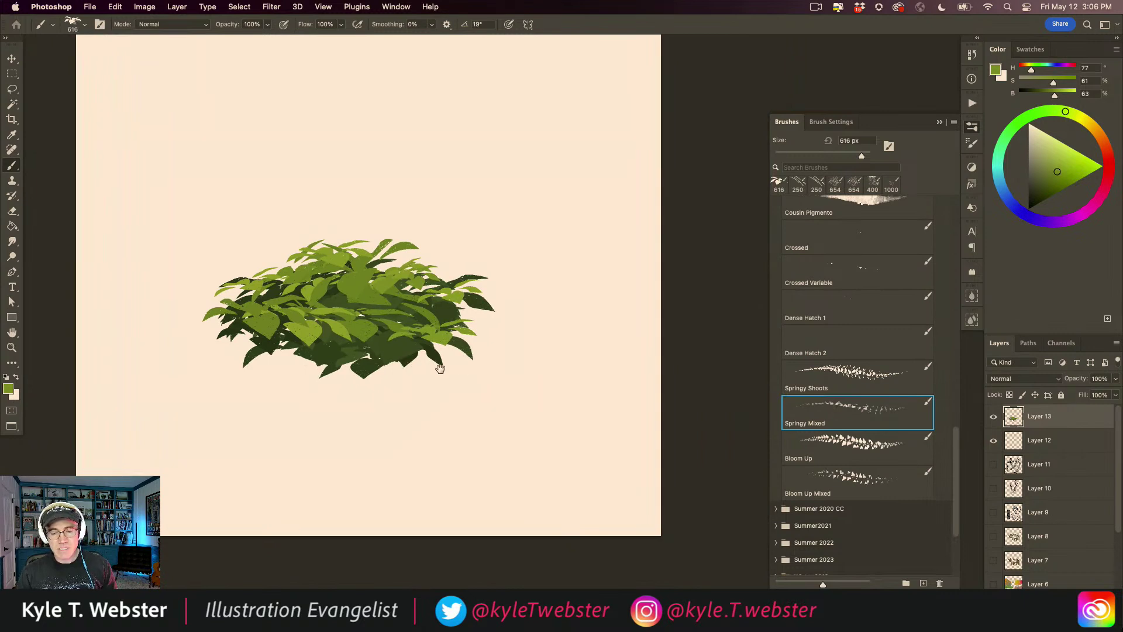
mouse_move(570, 497)
mouse_down()
mouse_move(544, 379)
mouse_move(468, 393)
mouse_move(541, 296)
mouse_move(565, 328)
mouse_up()
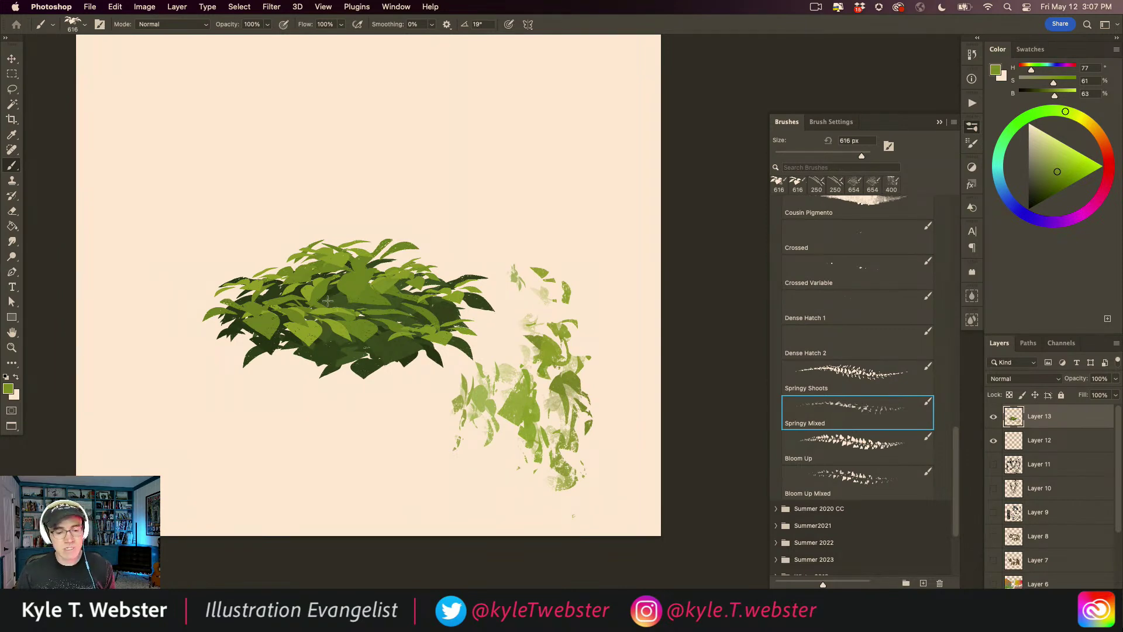
Hide Layers 12 and 13, then paint a Springy Mixed leaf cluster on a new layer and clear it.
drag(994, 417, 993, 440)
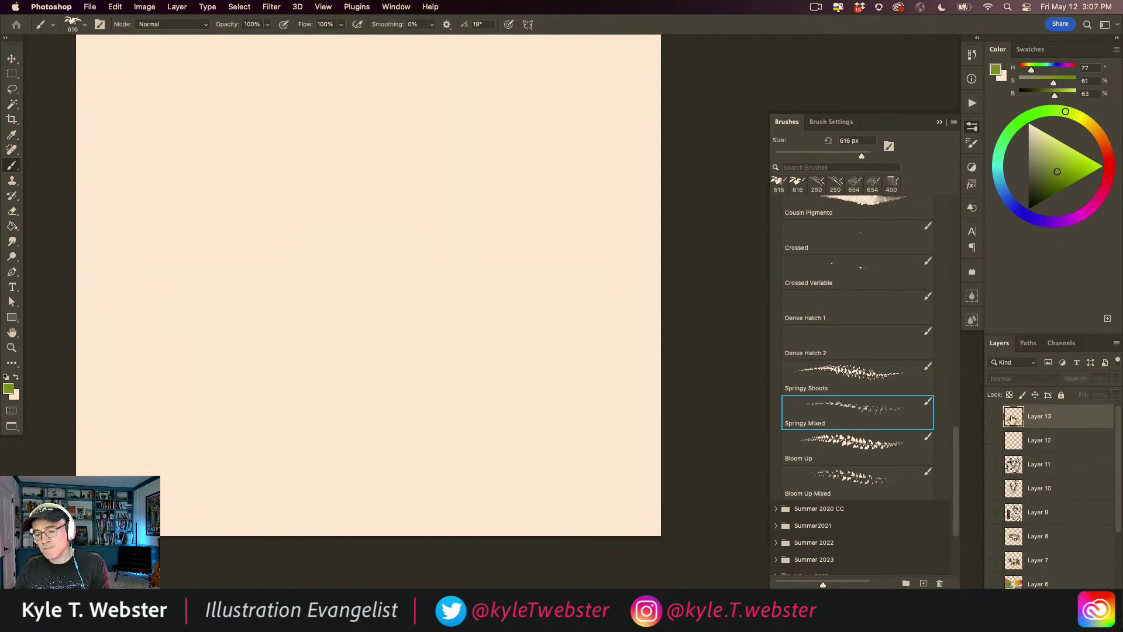
key(super+alt+shift+n)
mouse_move(414, 327)
mouse_down()
mouse_move(252, 334)
mouse_move(408, 307)
mouse_move(261, 303)
mouse_move(444, 292)
mouse_move(288, 278)
mouse_move(517, 289)
mouse_move(346, 236)
mouse_move(338, 285)
mouse_move(303, 237)
mouse_move(316, 210)
mouse_move(274, 272)
mouse_move(240, 280)
mouse_move(285, 258)
mouse_move(336, 191)
mouse_move(396, 255)
mouse_move(259, 205)
mouse_up()
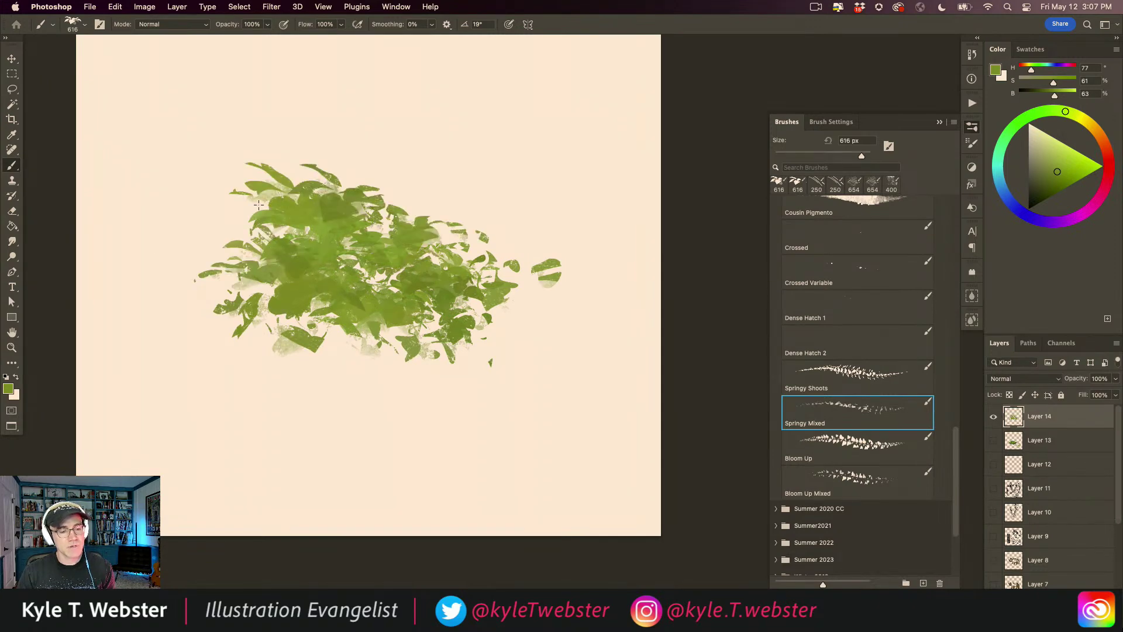
key(super+a)
key(Delete)
key(super+d)
Block in a bush mass in the lower-right corner in green (H 93, S 66, B 41) with Split Hack and deepen it with Wax Resisto.
click(1051, 111)
click(1049, 185)
scroll(413, 400, down, 1)
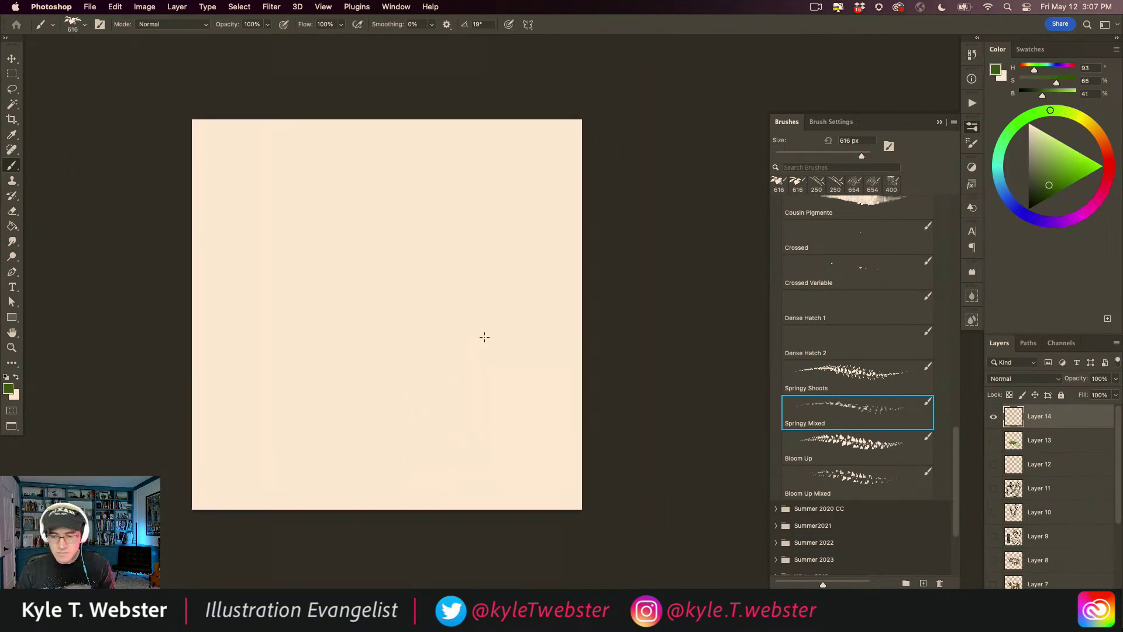
scroll(950, 451, up, 10)
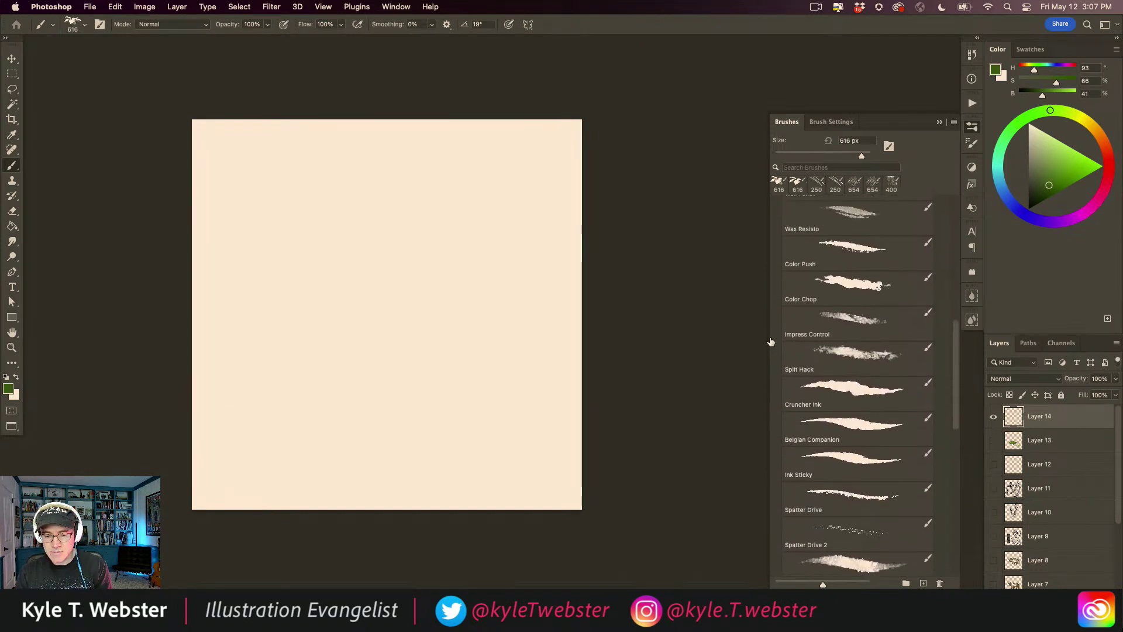
click(835, 365)
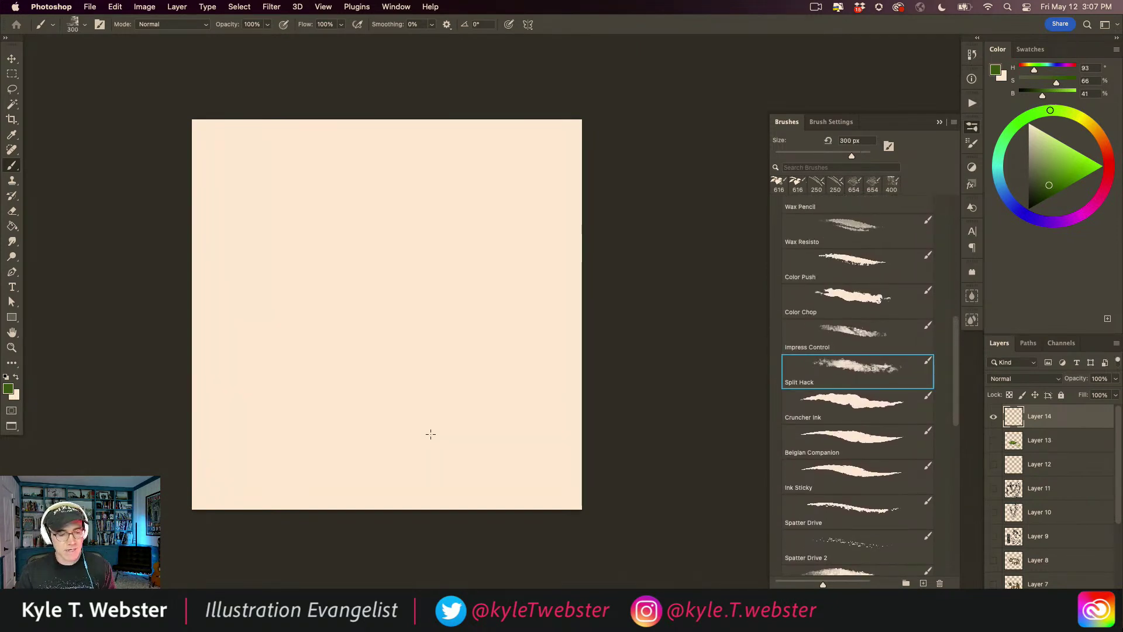
mouse_move(492, 434)
mouse_down()
mouse_move(492, 464)
mouse_move(505, 430)
mouse_move(522, 418)
mouse_move(540, 425)
mouse_move(522, 523)
mouse_move(456, 407)
mouse_move(462, 378)
mouse_move(507, 451)
mouse_move(458, 468)
mouse_move(421, 448)
mouse_move(424, 501)
mouse_move(458, 476)
mouse_move(477, 417)
mouse_move(517, 414)
mouse_move(551, 505)
mouse_move(521, 460)
mouse_move(564, 420)
mouse_move(517, 433)
mouse_up()
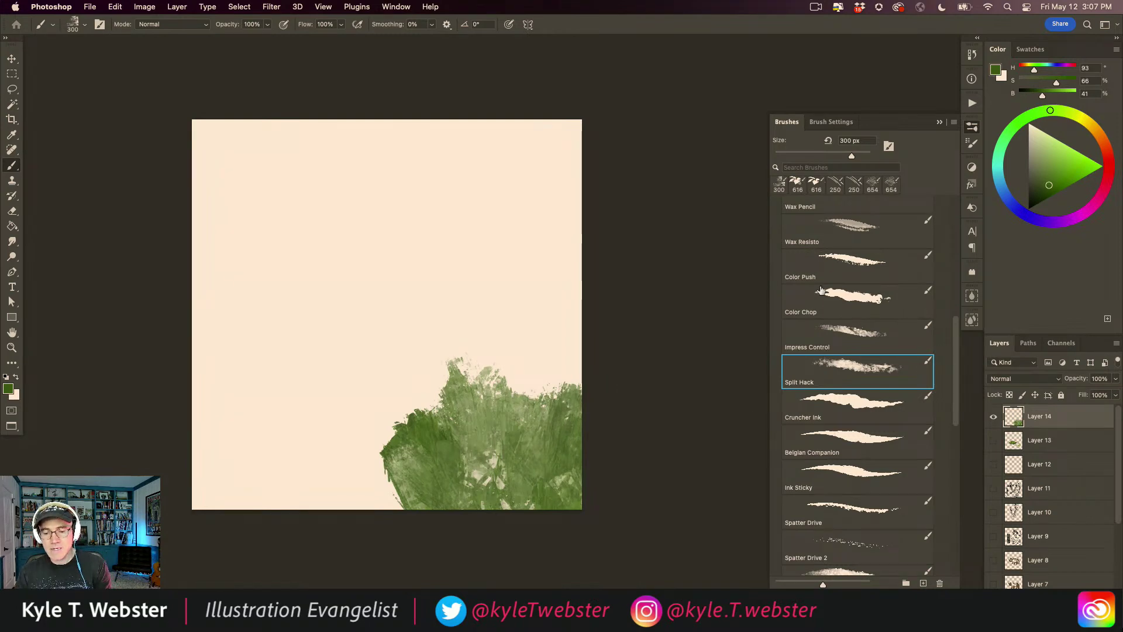
click(844, 233)
mouse_move(462, 480)
mouse_down()
mouse_move(497, 433)
mouse_move(514, 497)
mouse_move(541, 438)
mouse_move(559, 485)
mouse_move(462, 445)
mouse_move(421, 479)
mouse_move(475, 498)
mouse_move(497, 412)
mouse_move(459, 406)
mouse_up()
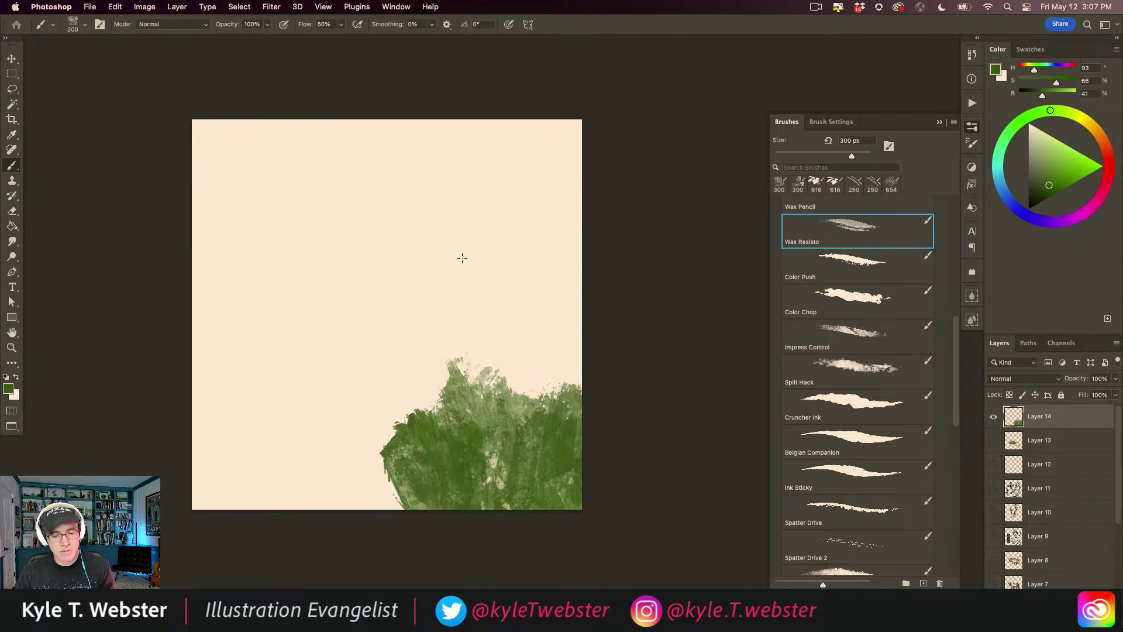
Paint dark Springy Mixed leaves over the green mass and along its upper and left edges.
scroll(860, 381, down, 10)
click(824, 450)
super+click(458, 467)
mouse_move(462, 409)
mouse_down()
mouse_move(529, 389)
mouse_move(554, 438)
mouse_move(551, 370)
mouse_move(571, 357)
mouse_move(528, 335)
mouse_move(545, 337)
mouse_move(539, 362)
mouse_move(584, 368)
mouse_move(496, 455)
mouse_move(452, 465)
mouse_move(456, 412)
mouse_move(380, 441)
mouse_move(357, 420)
mouse_move(391, 500)
mouse_move(376, 462)
mouse_move(334, 525)
mouse_move(319, 526)
mouse_move(357, 519)
mouse_move(309, 484)
mouse_move(461, 529)
mouse_move(512, 469)
mouse_move(519, 316)
mouse_up()
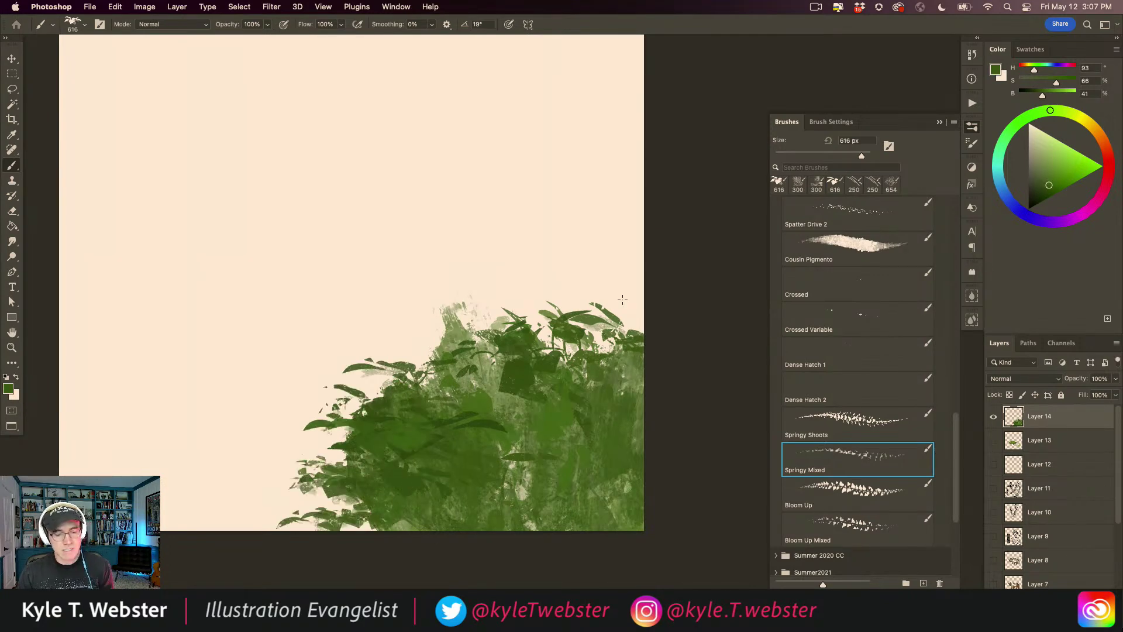
Lighten the green to H 93, S 53, B 61 and add lighter Springy Mixed leaves across the bush and its left side.
click(1053, 170)
mouse_move(443, 471)
mouse_down()
mouse_move(451, 386)
mouse_move(514, 461)
mouse_move(608, 409)
mouse_move(422, 406)
mouse_move(444, 357)
mouse_move(472, 354)
mouse_move(544, 310)
mouse_move(620, 295)
mouse_move(592, 345)
mouse_move(602, 375)
mouse_up()
super+click(411, 508)
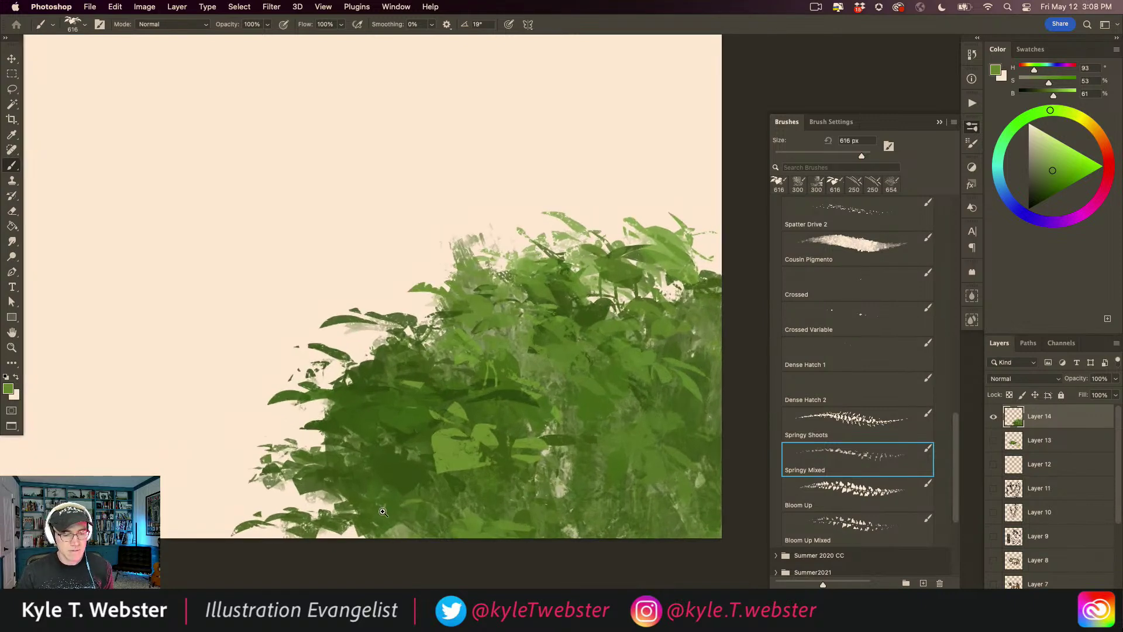
drag(378, 493, 313, 502)
mouse_move(287, 403)
mouse_down()
mouse_move(263, 366)
mouse_move(271, 511)
mouse_move(308, 547)
mouse_move(351, 540)
mouse_up()
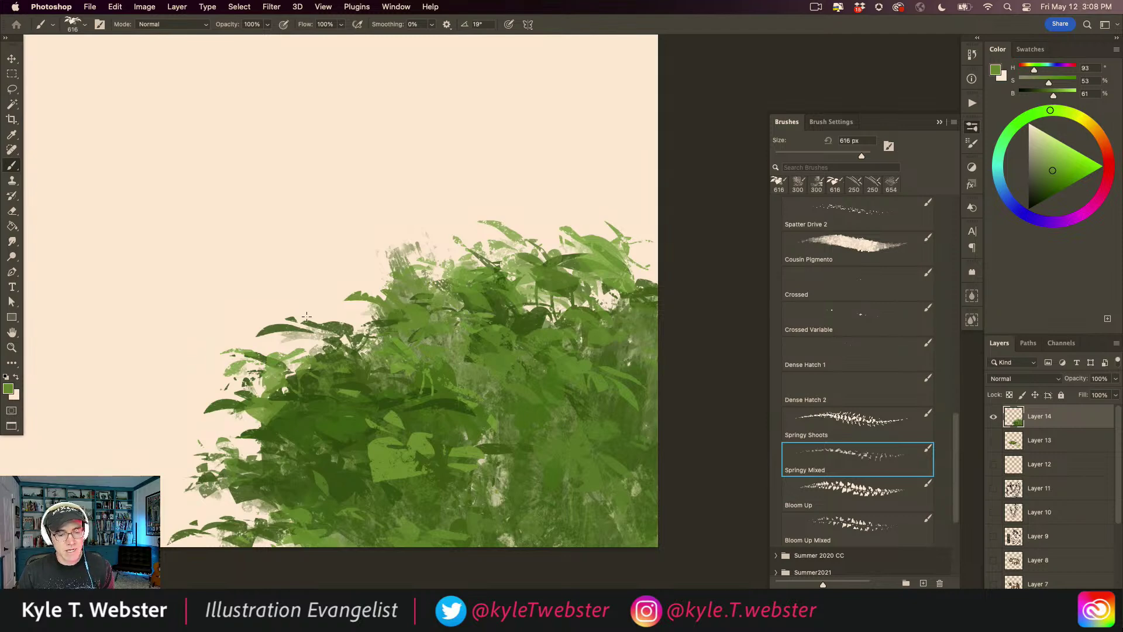
Switch to the Springy Shoots brush and paint crisp leaf clusters over the left and middle parts of the bush.
click(834, 422)
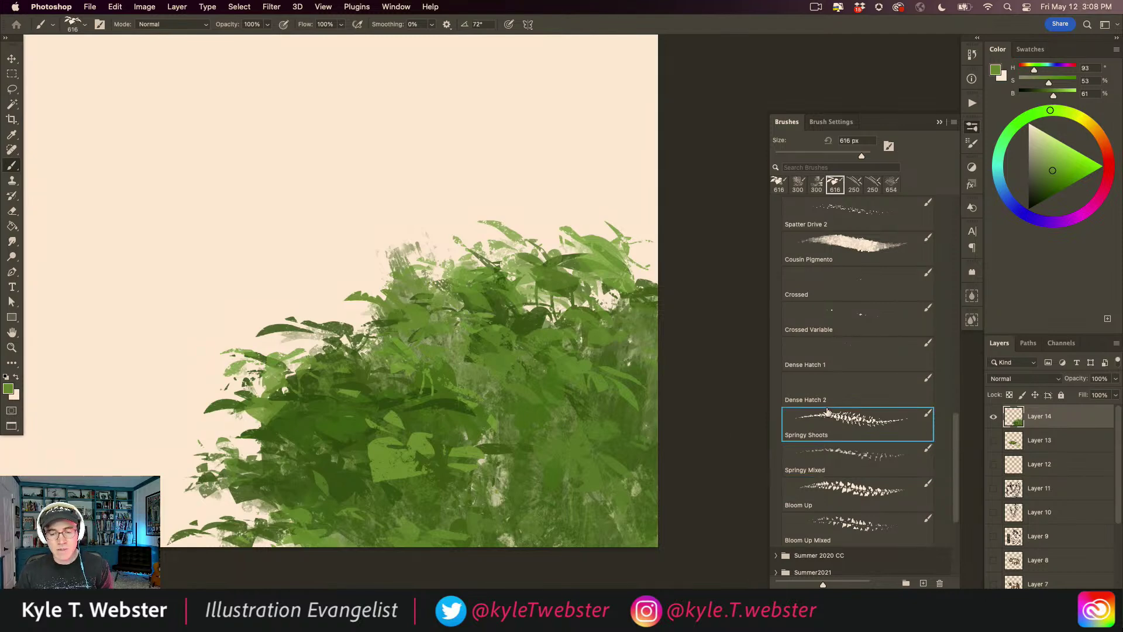
drag(317, 416, 342, 436)
drag(370, 401, 413, 442)
key(super+z)
key(super+z)
drag(356, 388, 353, 445)
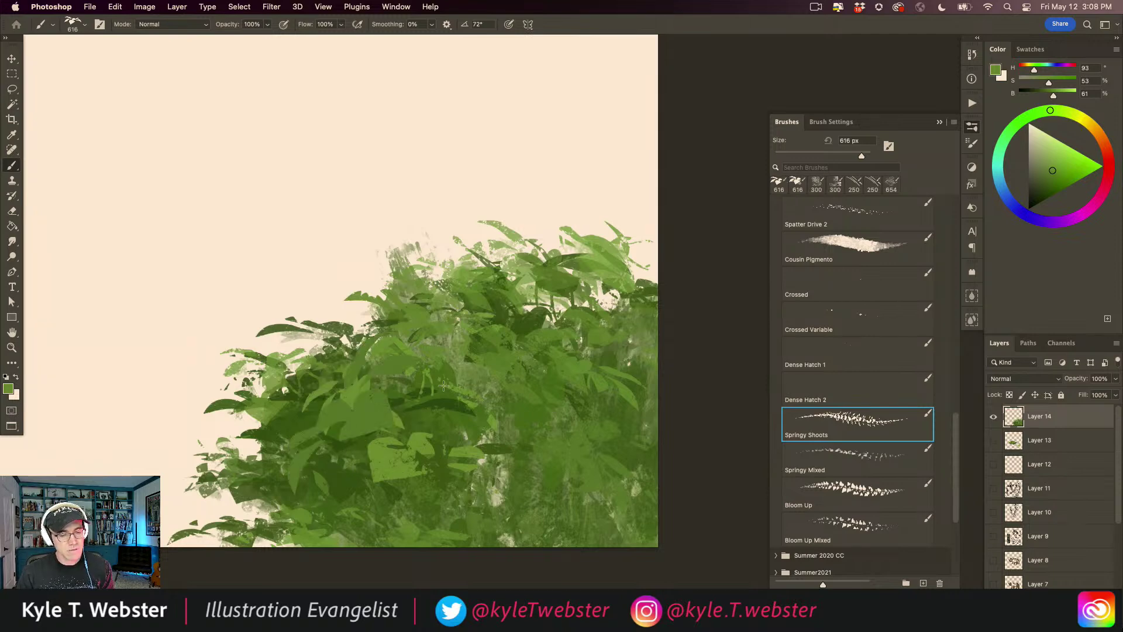
drag(429, 389, 415, 380)
drag(319, 372, 334, 323)
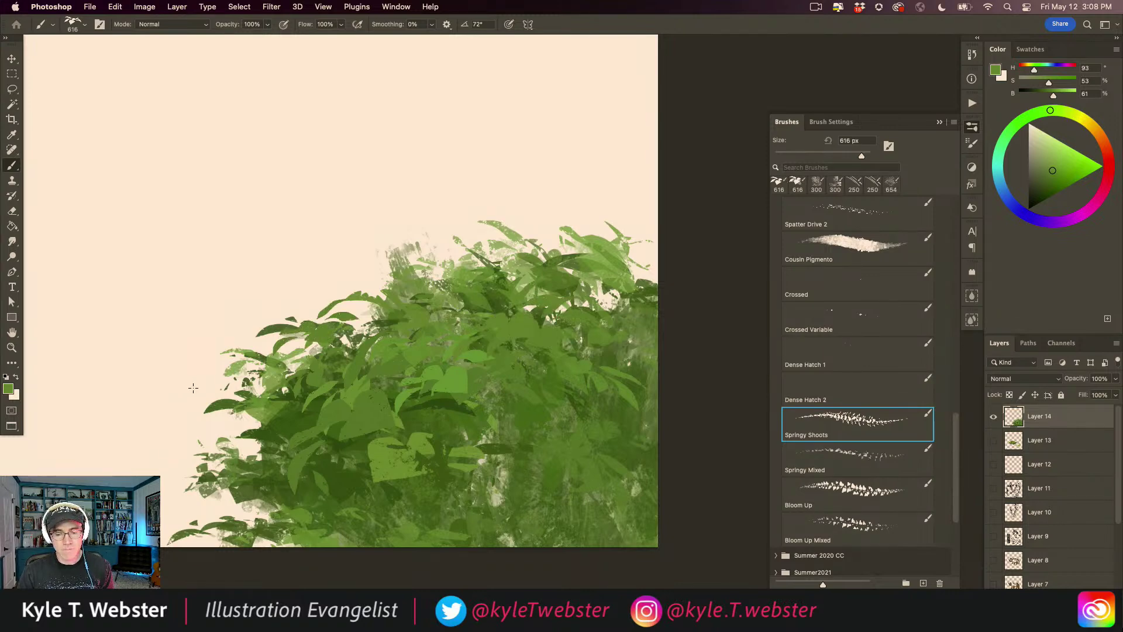
Choose the Bloom Up brush and paint heart-shaped leaf vines up through the bush and out beyond its upper-left edge.
click(851, 490)
mouse_move(436, 518)
mouse_down()
mouse_move(446, 455)
mouse_move(436, 386)
mouse_up()
drag(401, 407, 263, 304)
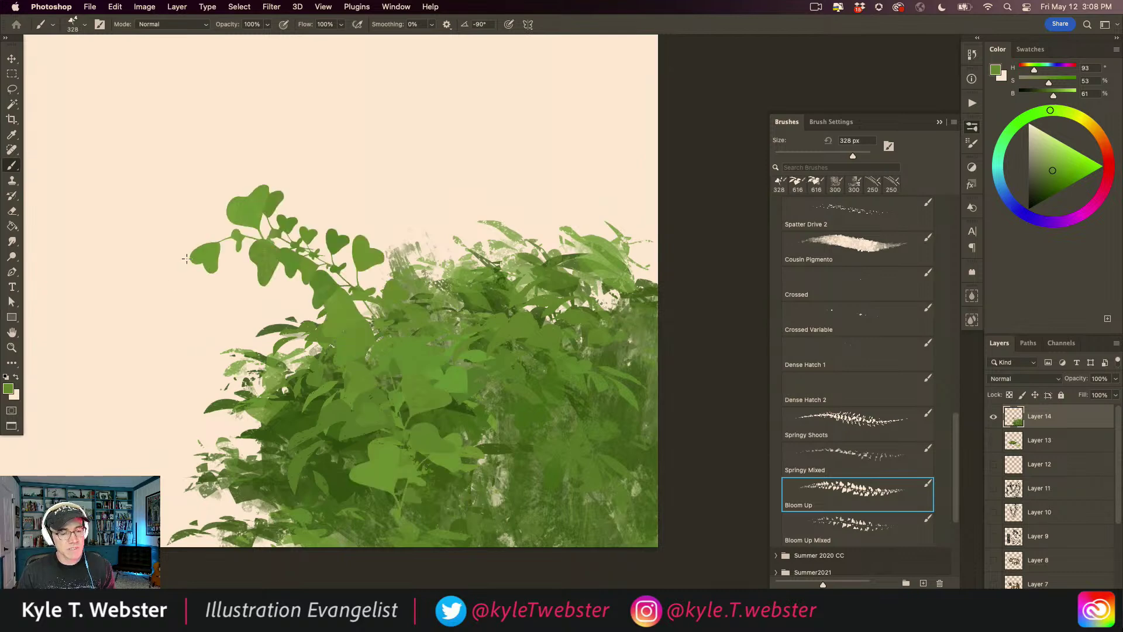
Sample a darker green from the bush and paint dark Bloom Up vines over its left side.
alt+click(492, 450)
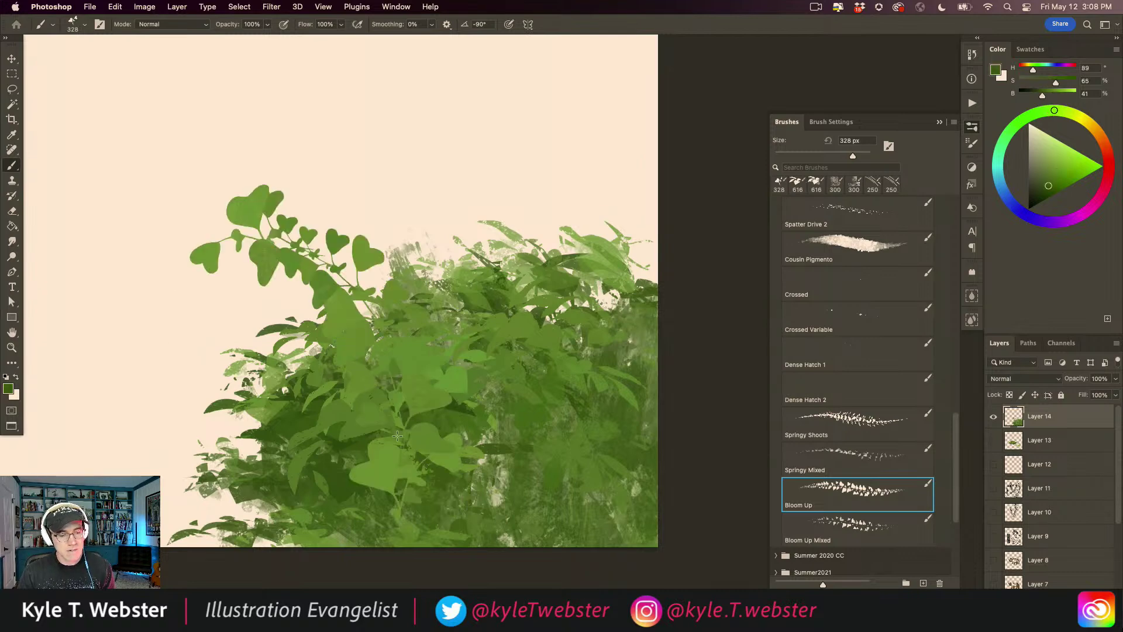
drag(375, 419, 366, 304)
drag(399, 517, 356, 409)
drag(334, 517, 251, 479)
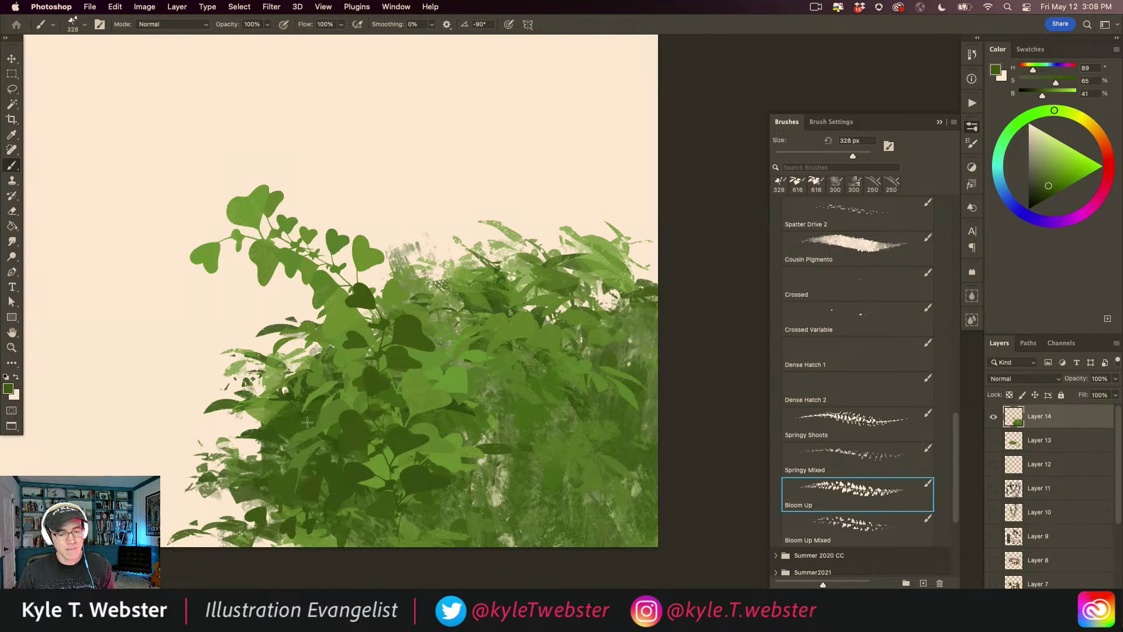
Switch to the Bloom Up Mixed brush and paint dark, mixed-texture leaf vines up through the bush's middle and right side, extending above its top edge.
click(839, 519)
mouse_move(449, 476)
mouse_down()
mouse_move(456, 304)
mouse_move(425, 247)
mouse_move(441, 266)
mouse_move(488, 184)
mouse_up()
drag(460, 226, 434, 140)
drag(488, 240, 499, 143)
mouse_move(535, 225)
mouse_down()
mouse_move(586, 183)
mouse_move(622, 174)
mouse_up()
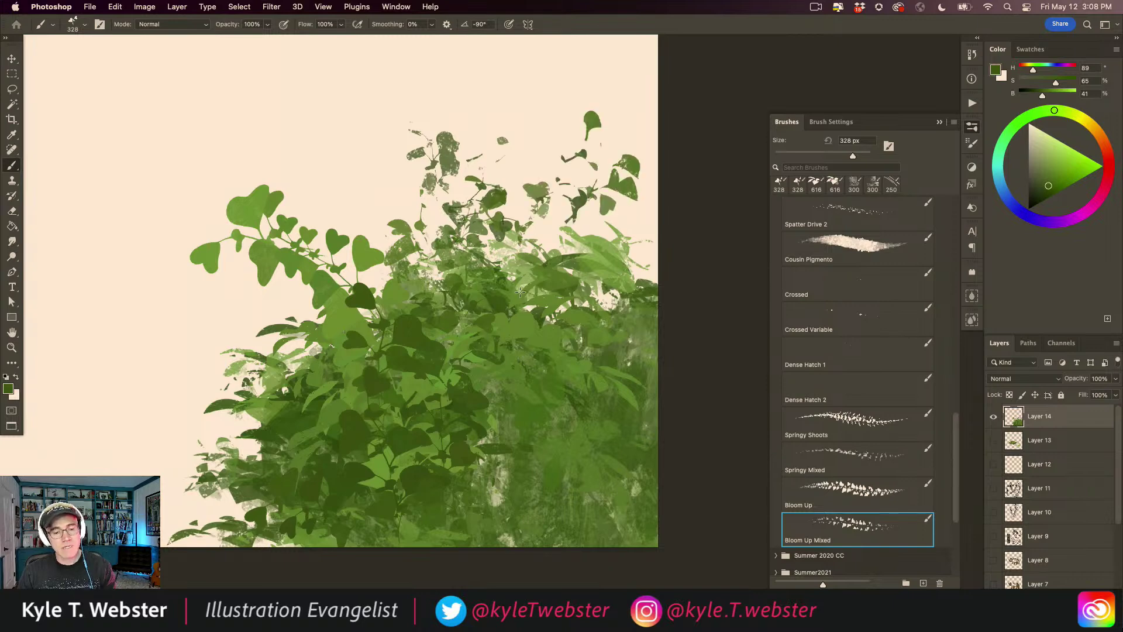
drag(538, 279, 565, 144)
drag(559, 401, 627, 345)
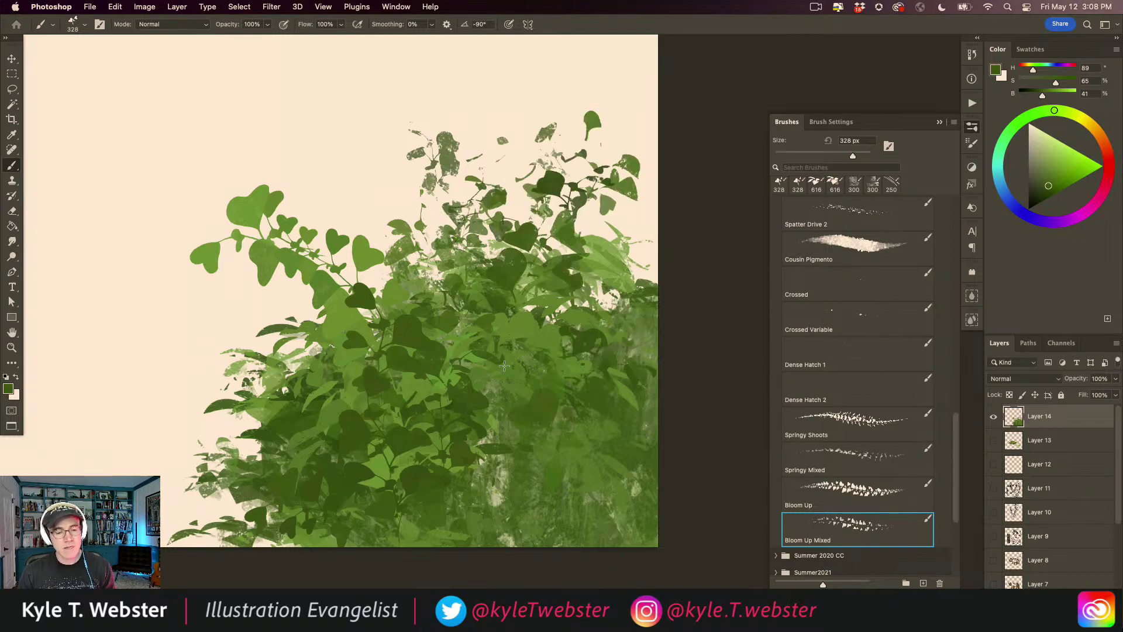
drag(496, 368, 494, 269)
Choose the Springy Mixed brush and paint dark green leaves over the middle and left parts of the bush.
click(827, 454)
drag(471, 451, 389, 312)
drag(372, 425, 303, 391)
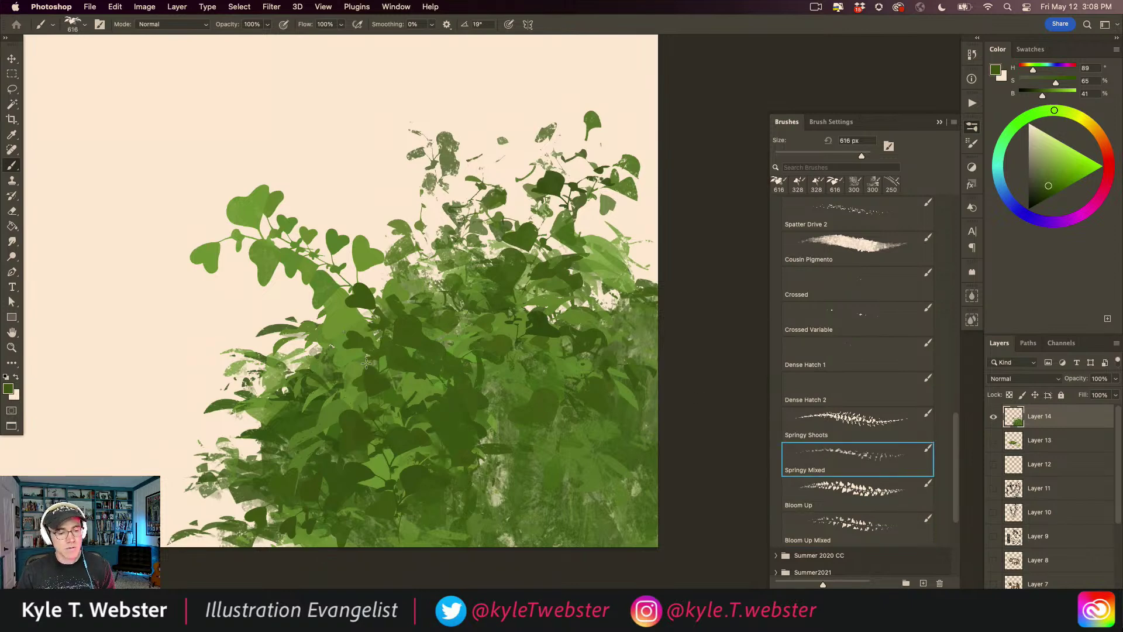
Sample a lighter green, H 90, S 53, B 64, and add Springy Mixed leaves over the bush's middle, right side and lower-left edge.
alt+click(339, 303)
drag(462, 405, 483, 314)
mouse_move(620, 386)
mouse_down()
mouse_move(628, 328)
mouse_move(617, 234)
mouse_up()
mouse_move(255, 478)
mouse_down()
mouse_move(252, 409)
mouse_move(205, 503)
mouse_move(350, 462)
mouse_up()
Clear the lower strip of the bush with a full-width rectangular selection so its base becomes straight, and deselect.
scroll(272, 451, down, 2)
scroll(402, 460, up, 2)
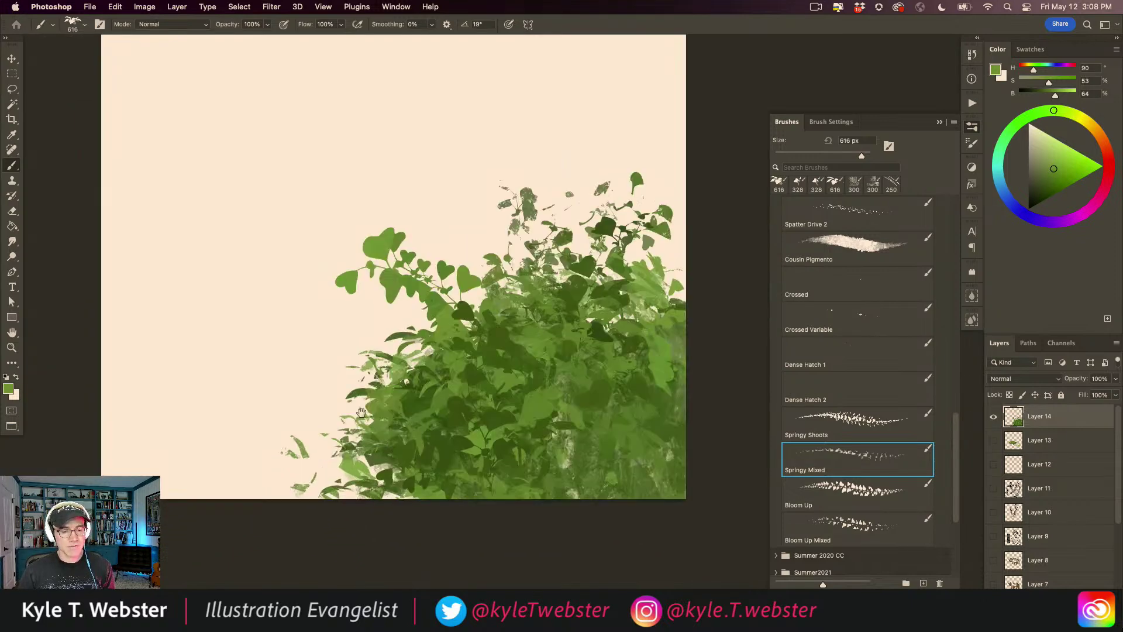
key(m)
mouse_move(149, 393)
mouse_down()
mouse_move(720, 518)
mouse_move(713, 563)
mouse_up()
click(271, 429)
scroll(339, 447, down, 2)
drag(331, 446, 361, 443)
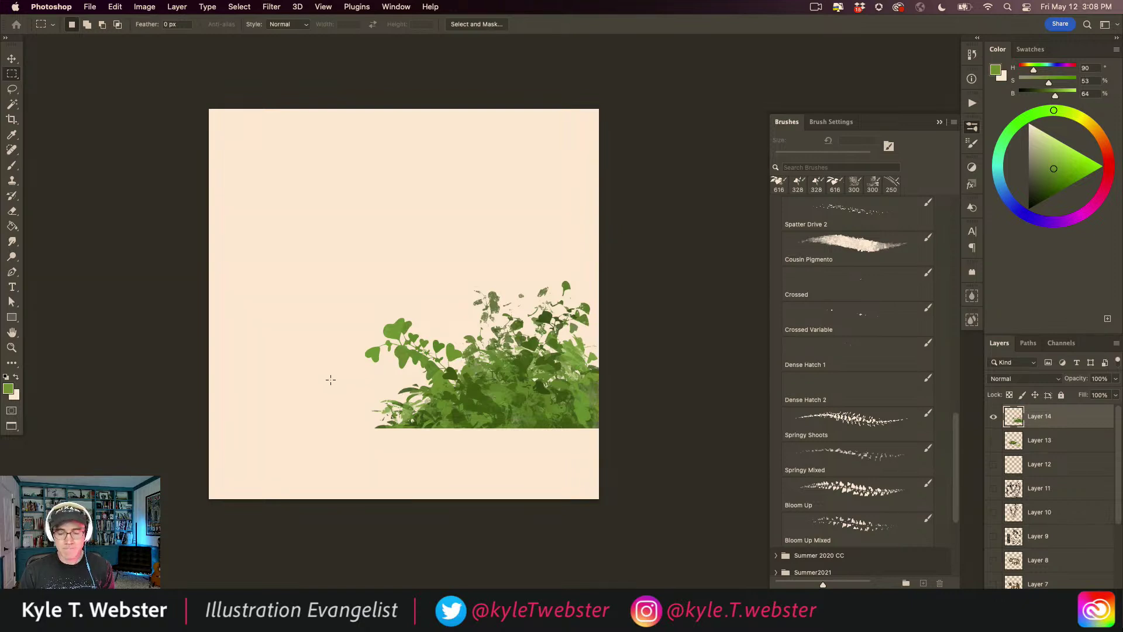
drag(955, 447, 831, 350)
scroll(831, 350, up, 5)
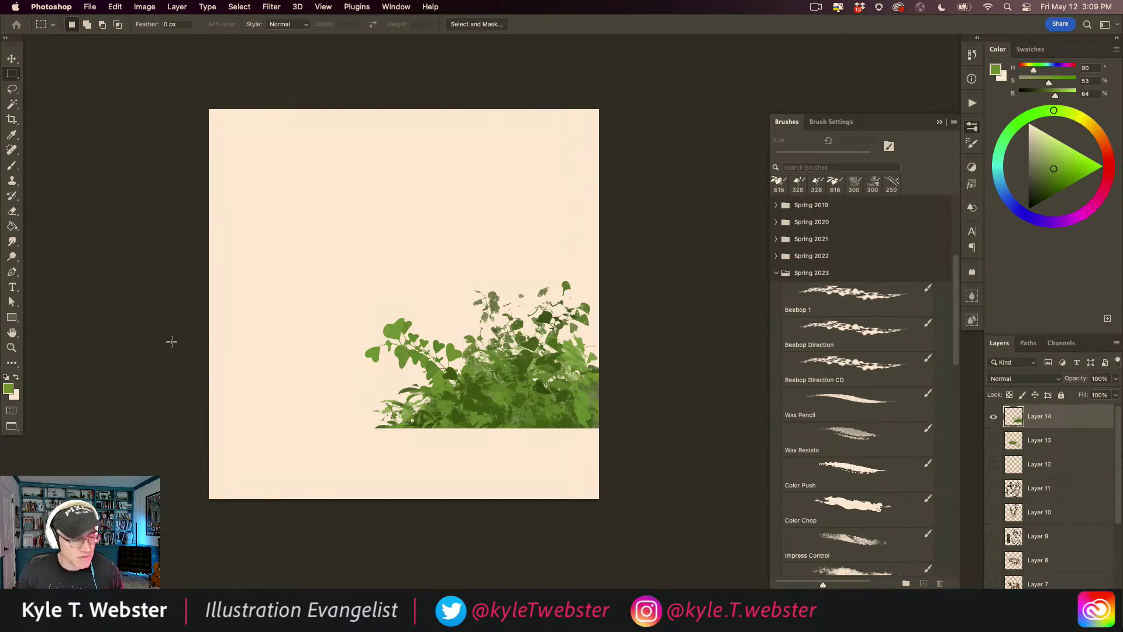
key(v)
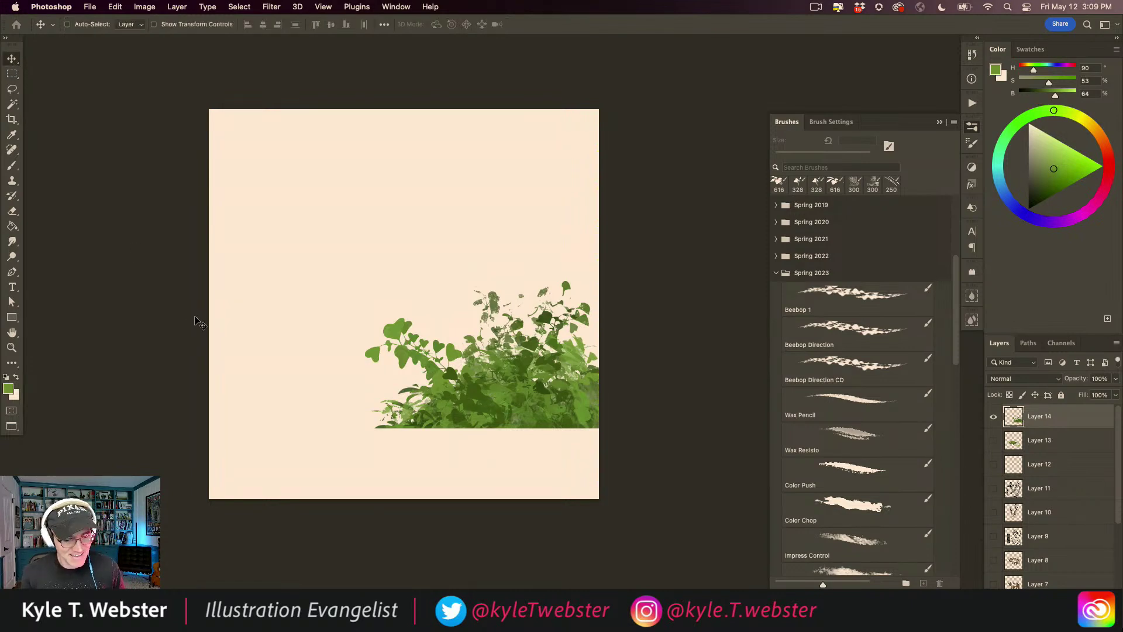
Hide the bush on Layer 14 and add a new empty layer above it, making more room for the layer list.
key(b)
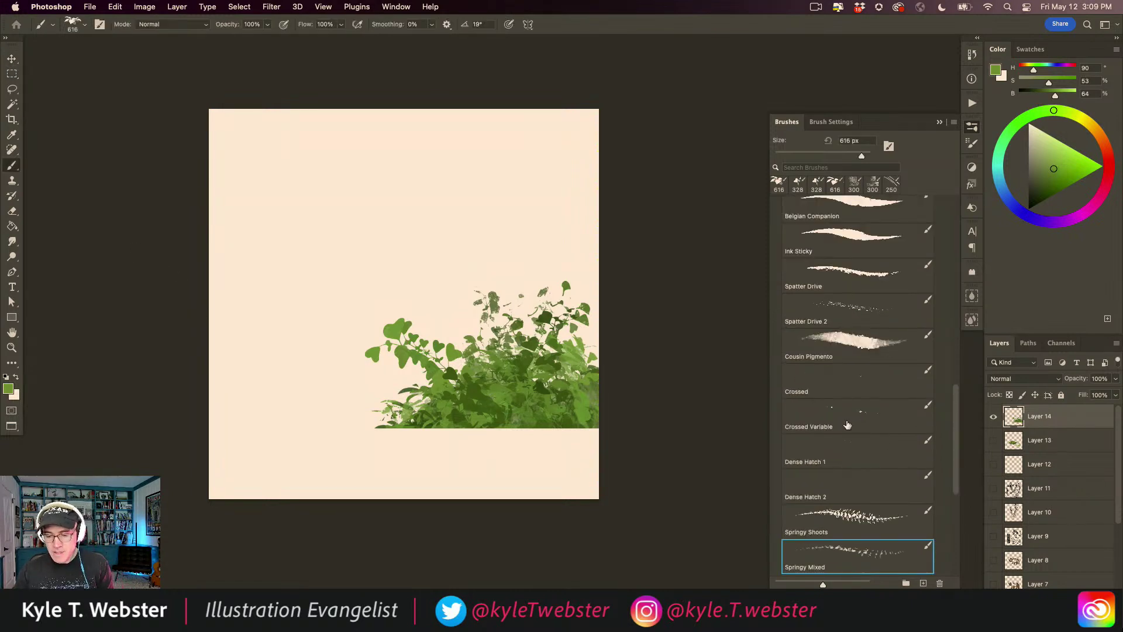
click(992, 416)
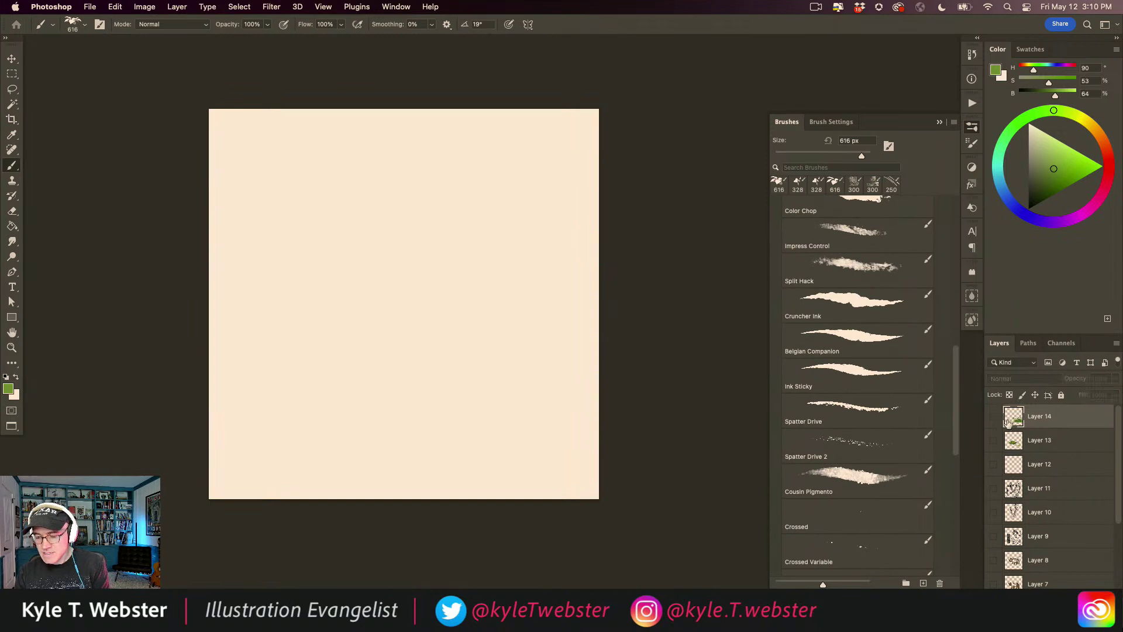
click(1079, 614)
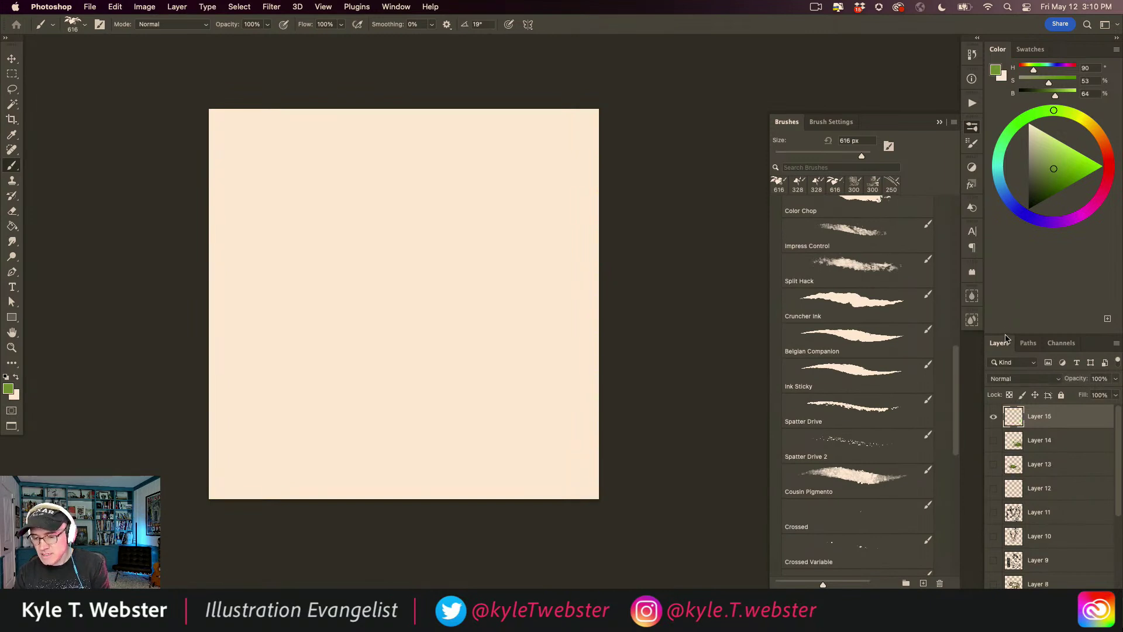
drag(1003, 334, 1002, 208)
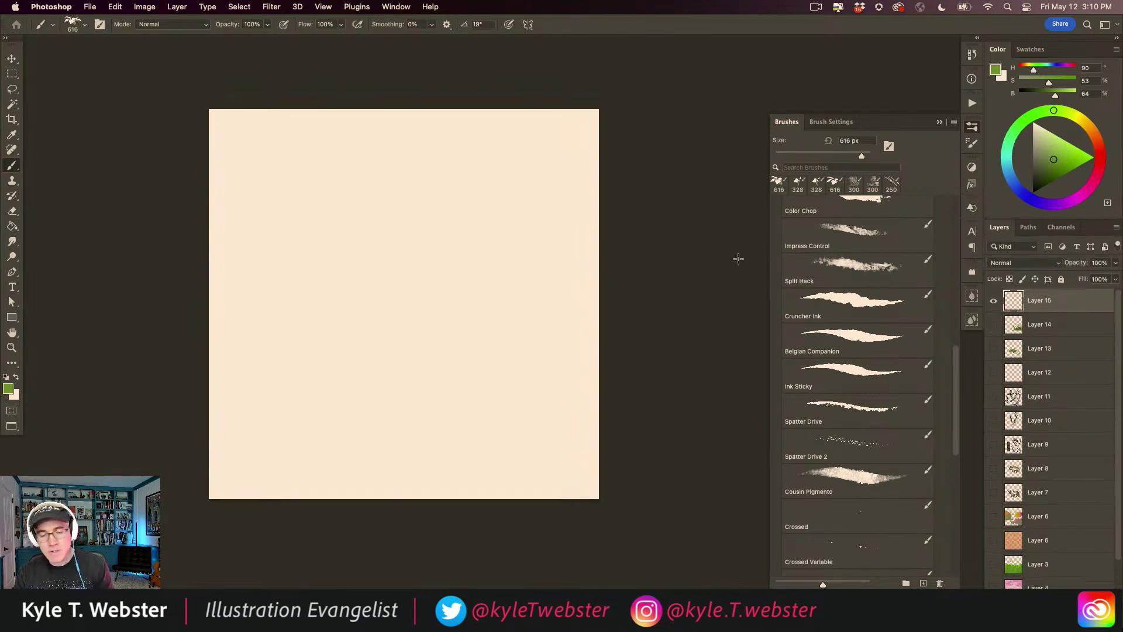
Choose the Belgian Companion brush from the Spring 2023 set and collapse the brush list.
drag(340, 407, 360, 412)
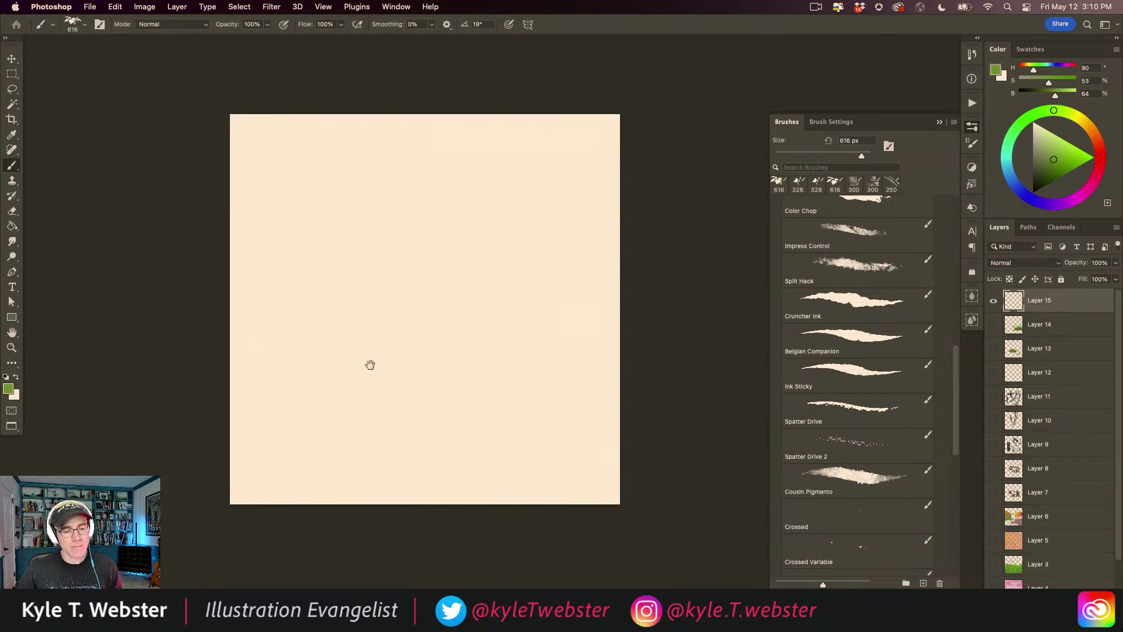
drag(370, 365, 377, 368)
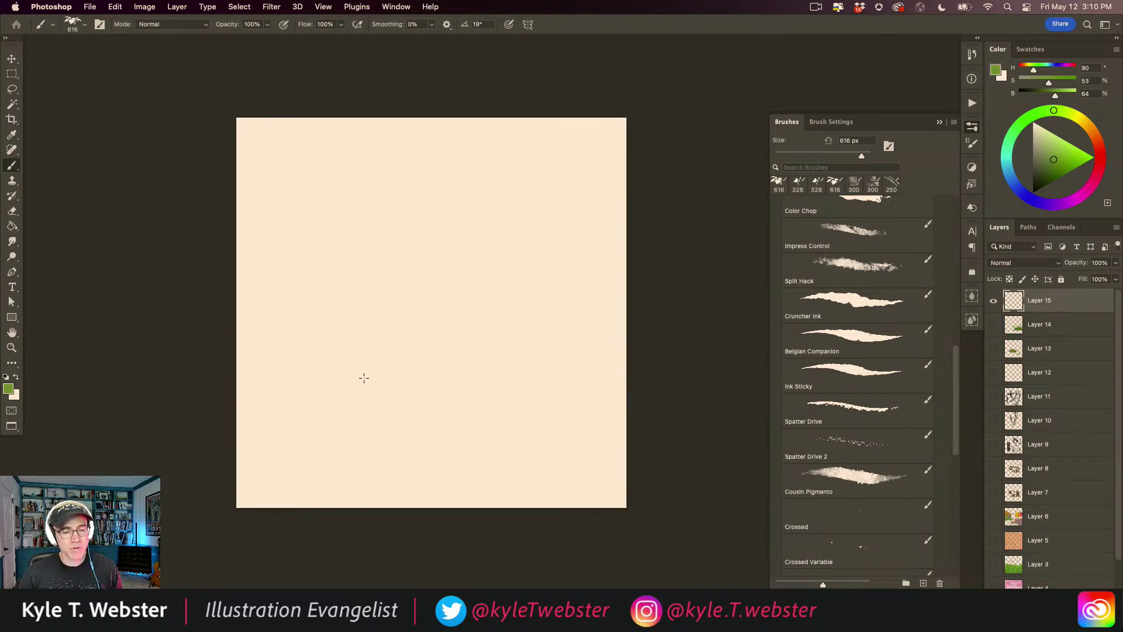
super+click(375, 362)
mouse_move(366, 374)
mouse_down()
mouse_move(351, 410)
mouse_move(365, 376)
mouse_up()
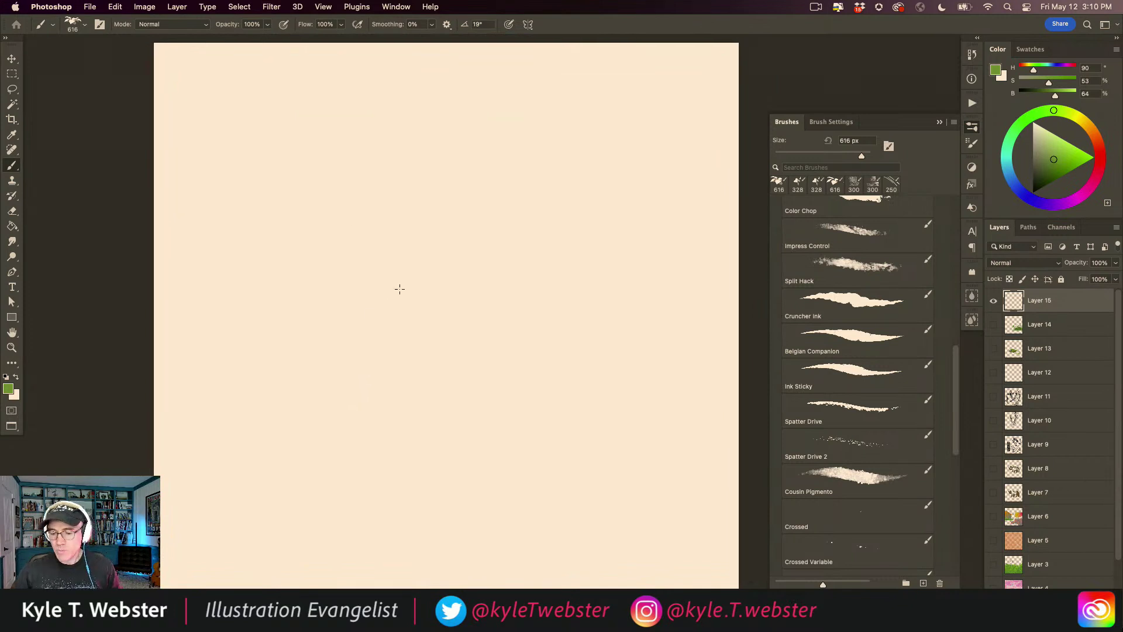
scroll(802, 404, down, 3)
scroll(801, 405, down, 3)
scroll(787, 389, up, 6)
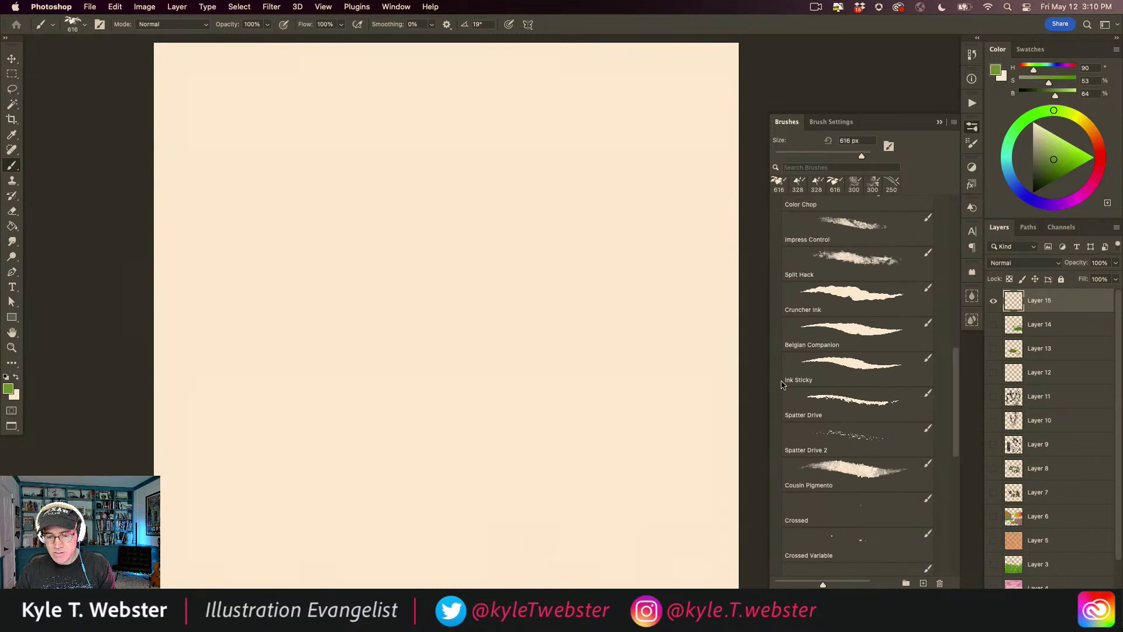
click(826, 335)
click(939, 122)
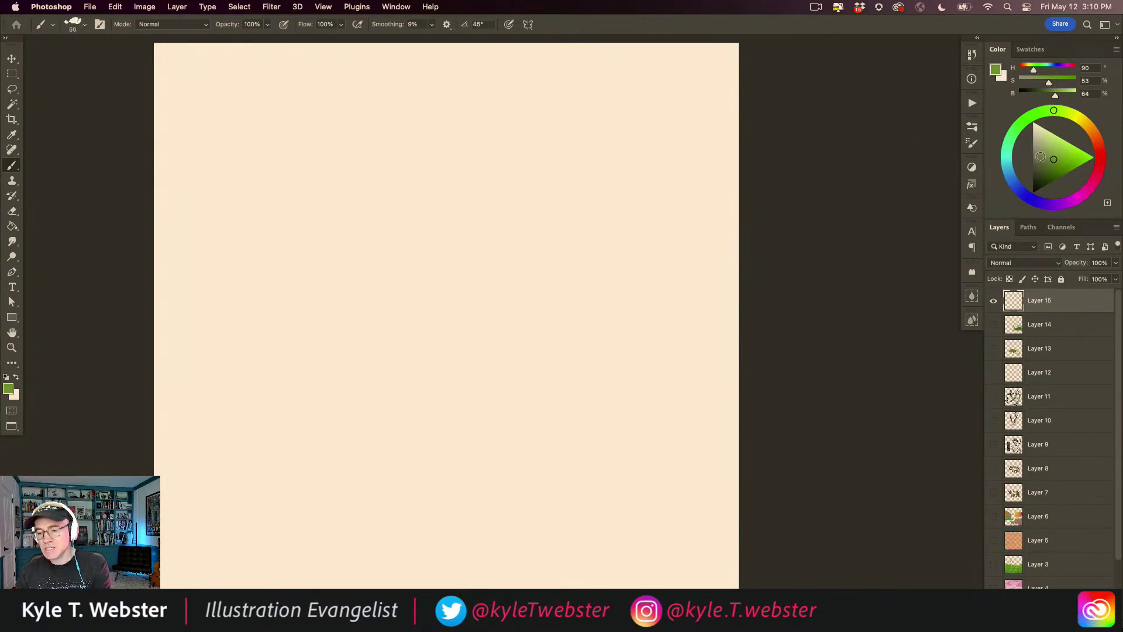
Undo a test stroke, reduce the brush size to 30 px and set the colour to a muted grey, H 90, S 4, B 66.
mouse_move(442, 193)
mouse_down()
mouse_move(457, 305)
mouse_move(446, 419)
mouse_move(424, 454)
mouse_up()
key(super+z)
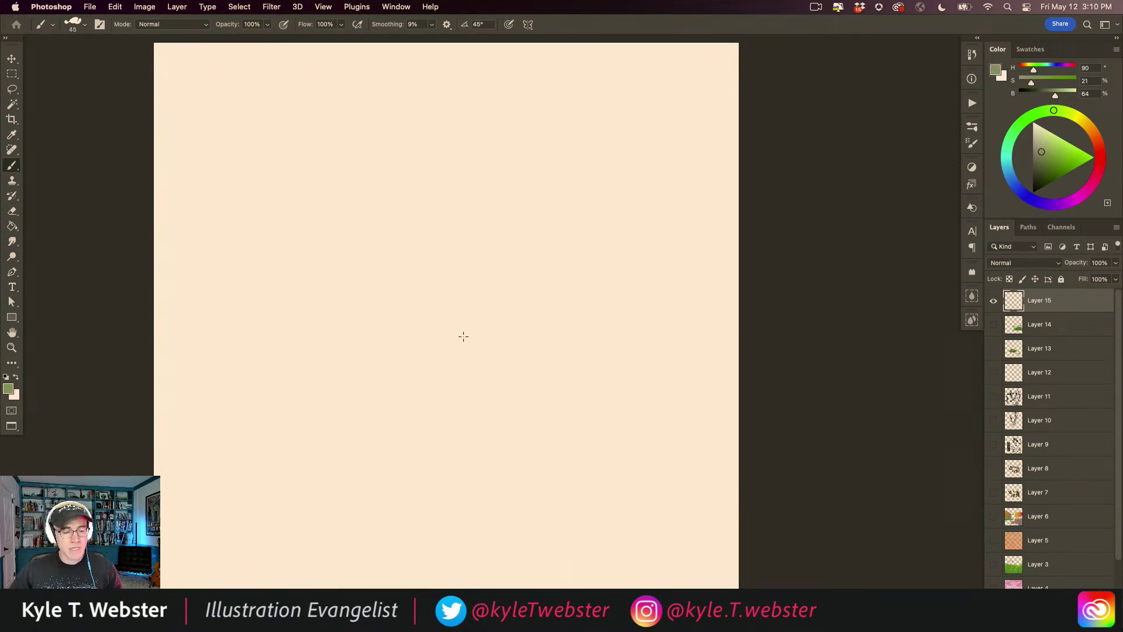
key(bracketleft)
key(bracketleft)
key(bracketleft)
click(1034, 147)
mouse_move(482, 222)
mouse_down()
mouse_move(494, 351)
mouse_move(457, 417)
mouse_move(401, 383)
mouse_up()
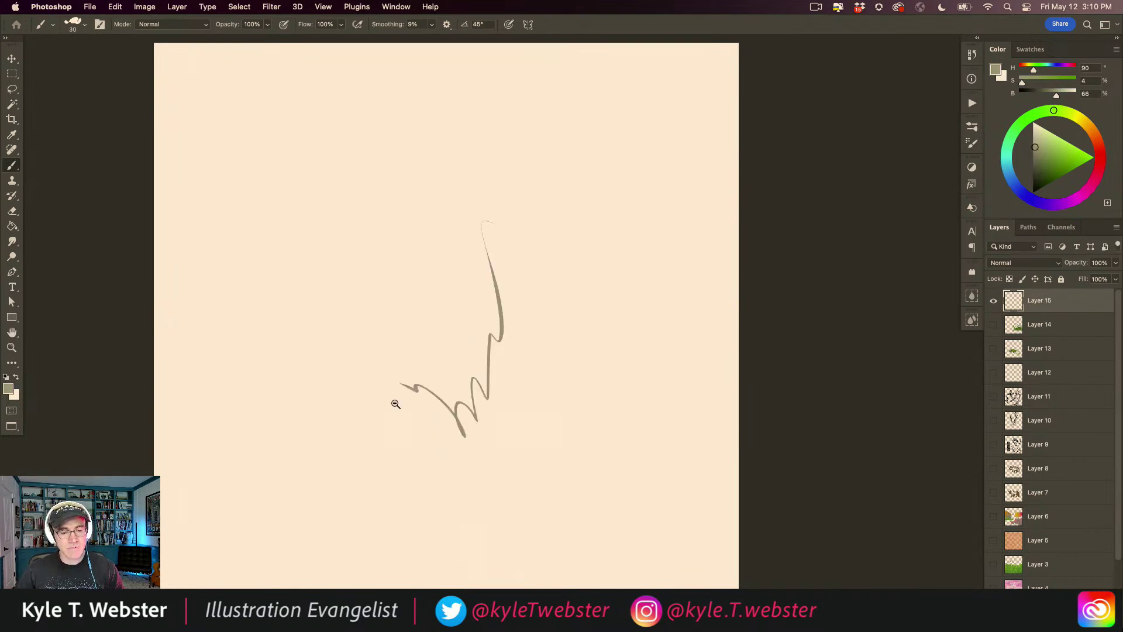
alt+click(396, 403)
key(super+z)
Sketch loose grey outlines for plants and ground across the lower half of the canvas.
drag(474, 311, 490, 305)
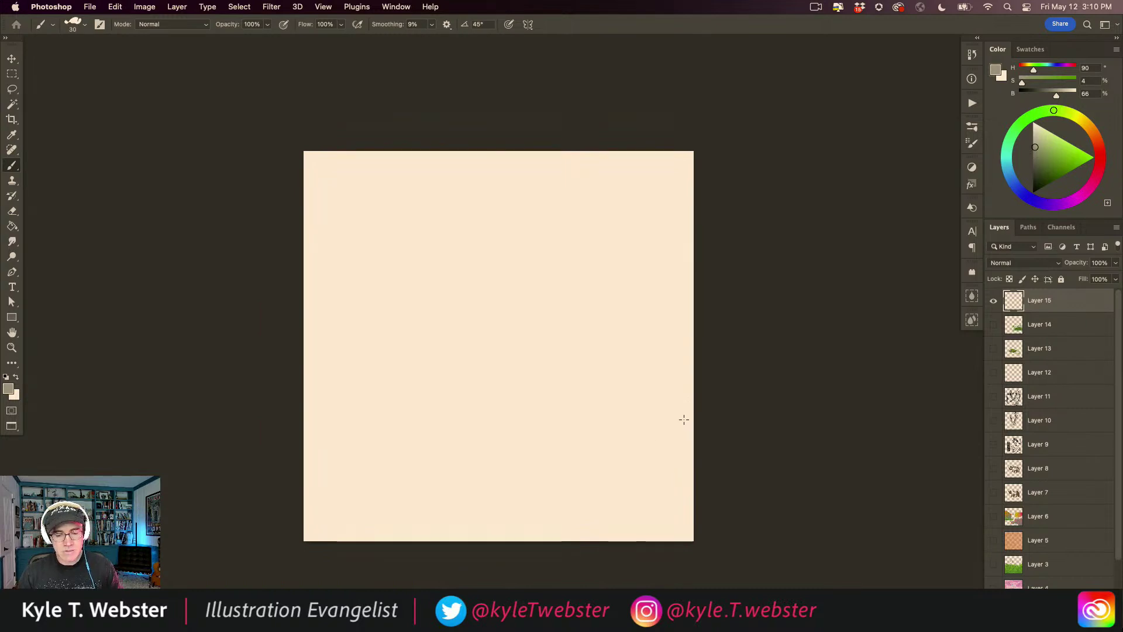
mouse_move(707, 393)
mouse_down()
mouse_move(532, 439)
mouse_move(478, 473)
mouse_up()
mouse_move(535, 493)
mouse_down()
mouse_move(462, 499)
mouse_move(383, 468)
mouse_up()
drag(397, 395, 423, 434)
drag(373, 354, 374, 372)
drag(338, 369, 269, 420)
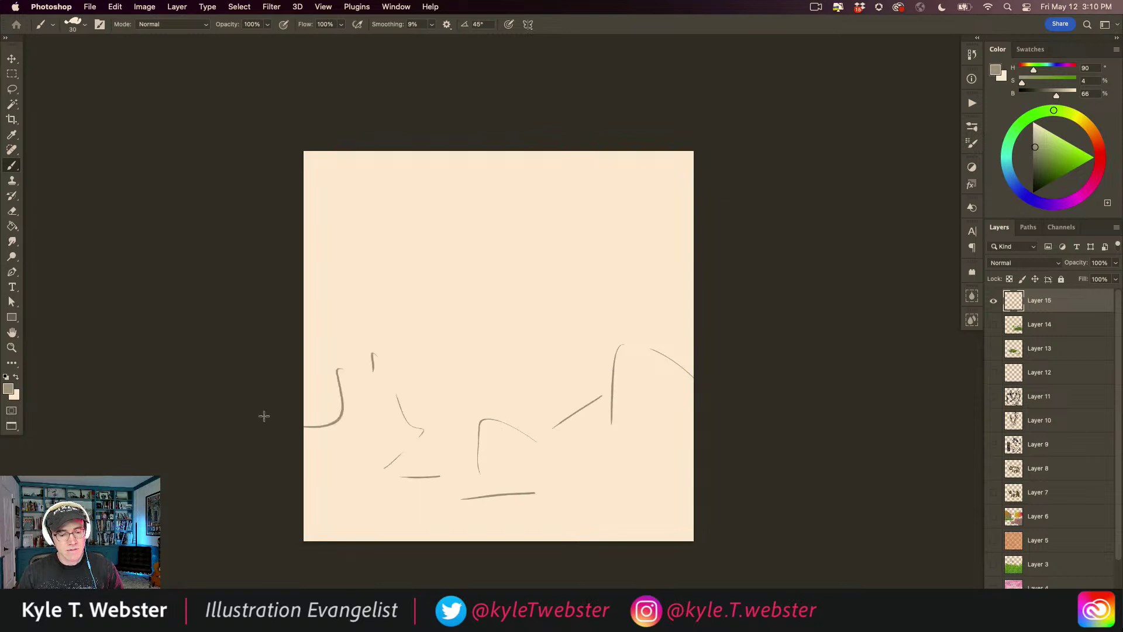
Add ground lines along the bottom and more angular foliage strokes near the left and right edges of the sketch.
drag(500, 503, 505, 503)
mouse_move(562, 501)
mouse_down()
mouse_move(630, 481)
mouse_move(694, 506)
mouse_up()
drag(485, 542, 494, 538)
drag(518, 530, 532, 506)
mouse_move(562, 488)
mouse_down()
mouse_move(398, 477)
mouse_move(449, 453)
mouse_up()
drag(471, 447, 516, 422)
drag(597, 445, 565, 356)
drag(655, 391, 693, 375)
drag(345, 406, 400, 445)
mouse_move(392, 402)
mouse_down()
mouse_move(350, 443)
mouse_move(304, 450)
mouse_up()
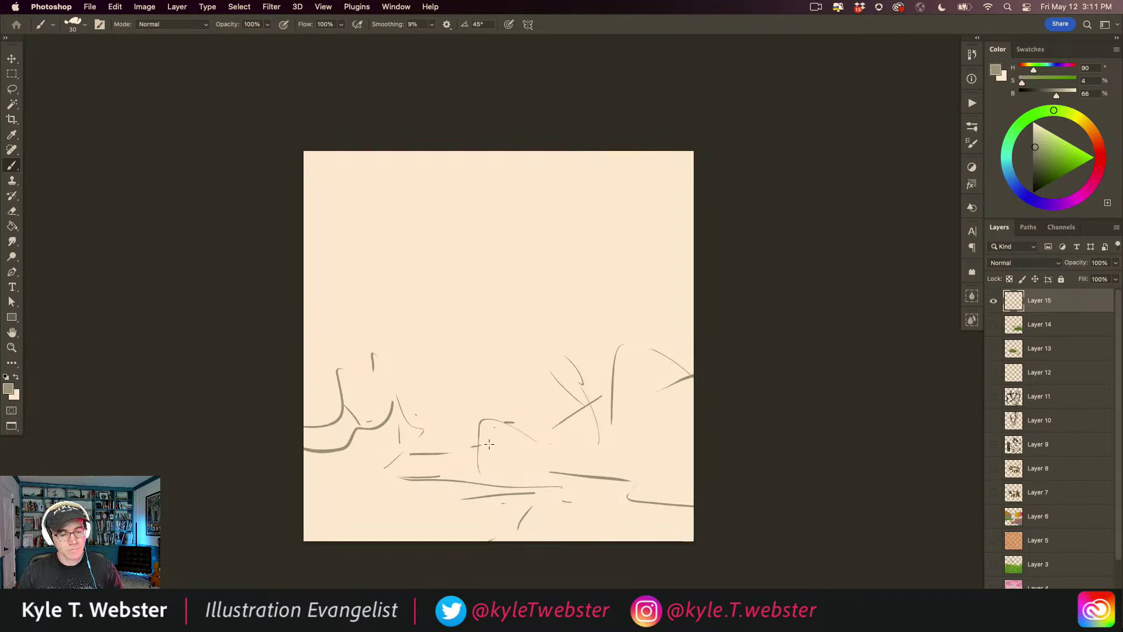
Sketch the legs, ground contact and curved back of a standing figure in the middle of the scene.
drag(487, 445, 506, 381)
drag(494, 323, 501, 393)
drag(466, 446, 454, 383)
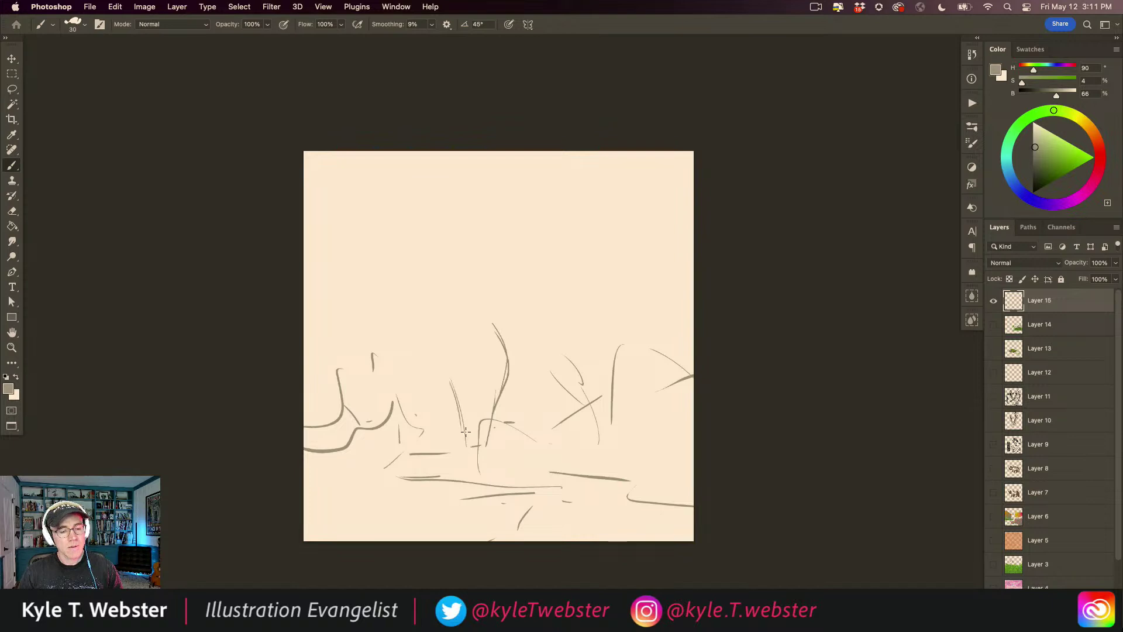
click(444, 372)
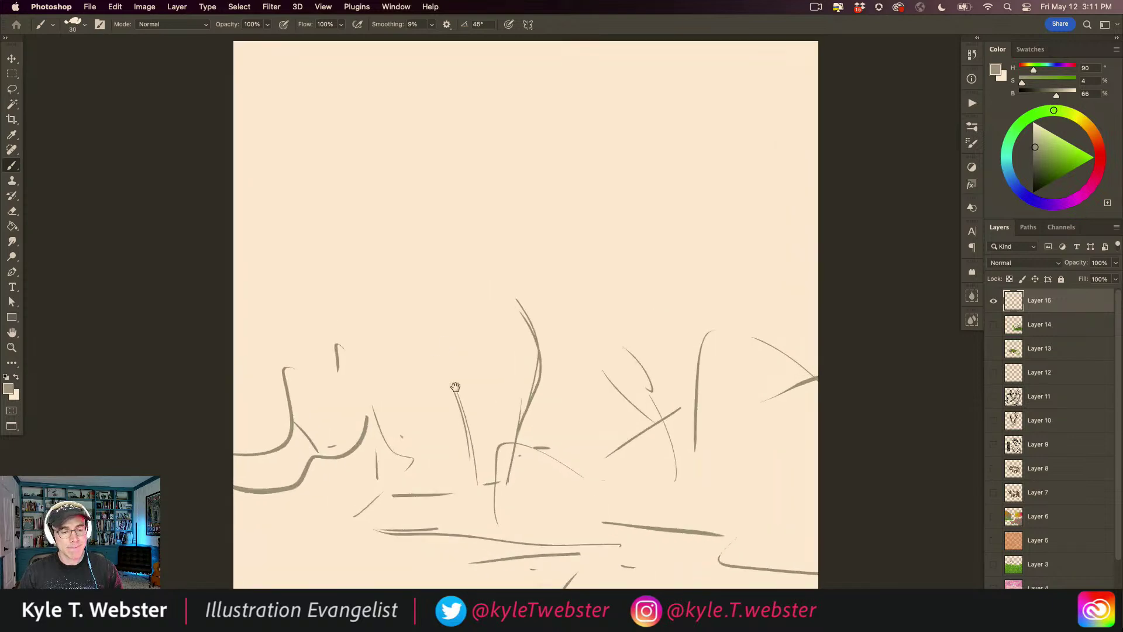
mouse_move(518, 381)
mouse_down()
mouse_move(489, 491)
mouse_move(527, 490)
mouse_move(498, 489)
mouse_move(506, 496)
mouse_up()
mouse_move(468, 487)
mouse_down()
mouse_move(484, 495)
mouse_move(455, 395)
mouse_up()
drag(463, 444, 441, 355)
mouse_move(499, 460)
mouse_down()
mouse_move(531, 360)
mouse_move(526, 267)
mouse_move(539, 291)
mouse_move(510, 248)
mouse_up()
drag(451, 390, 439, 321)
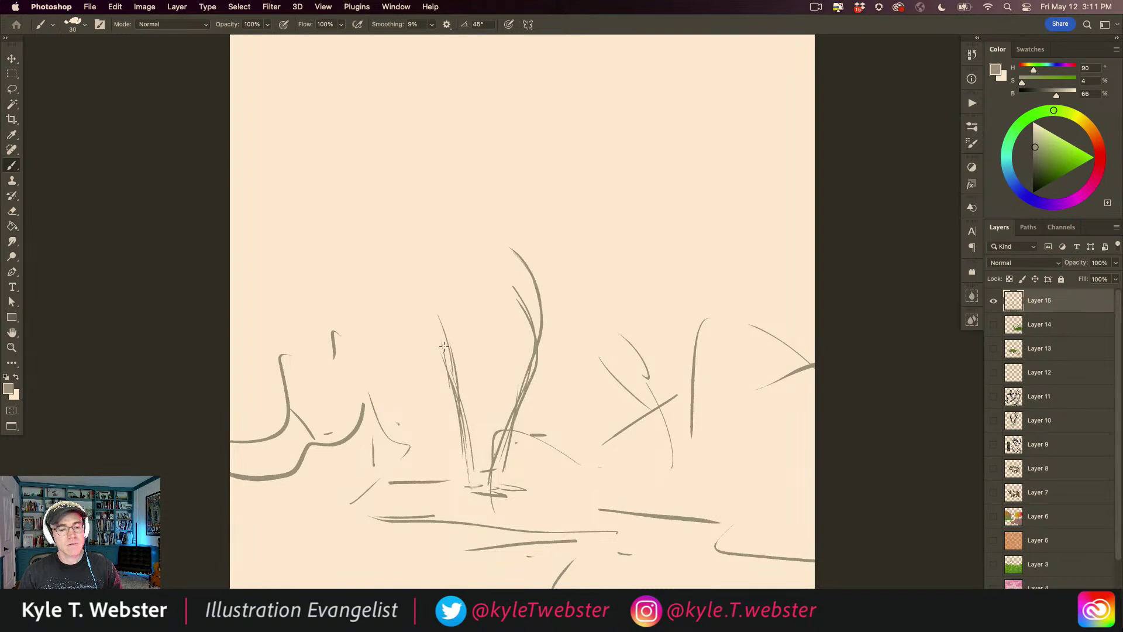
Outline the figure's shoulder, neck and tilted head with a pointed tuft on top.
mouse_move(514, 258)
mouse_down()
mouse_move(472, 238)
mouse_move(477, 194)
mouse_up()
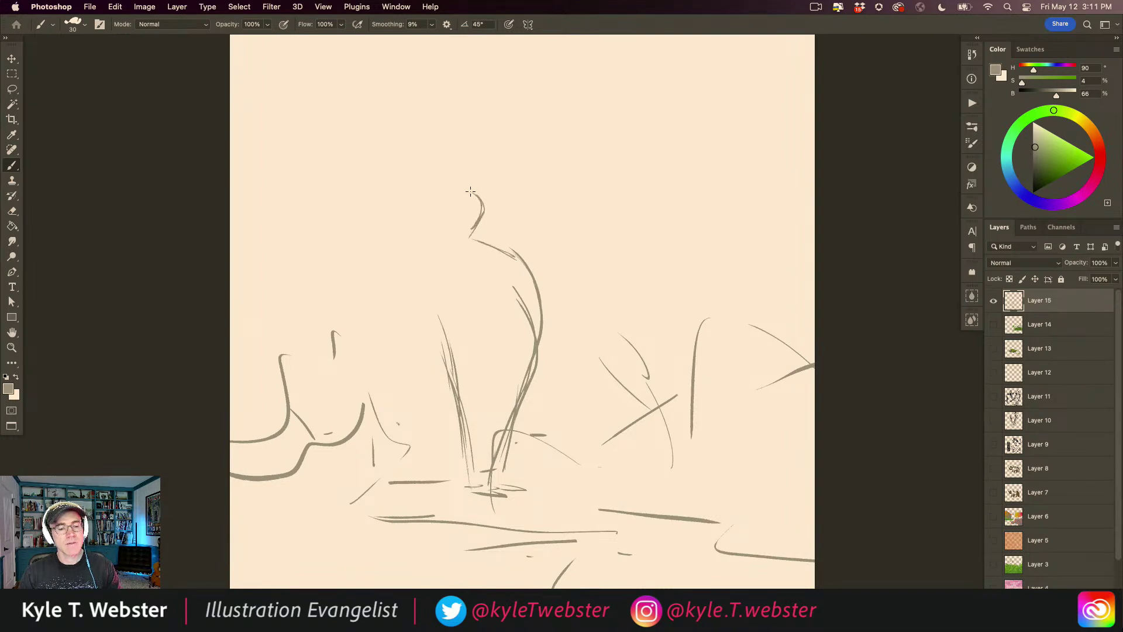
drag(473, 176, 443, 199)
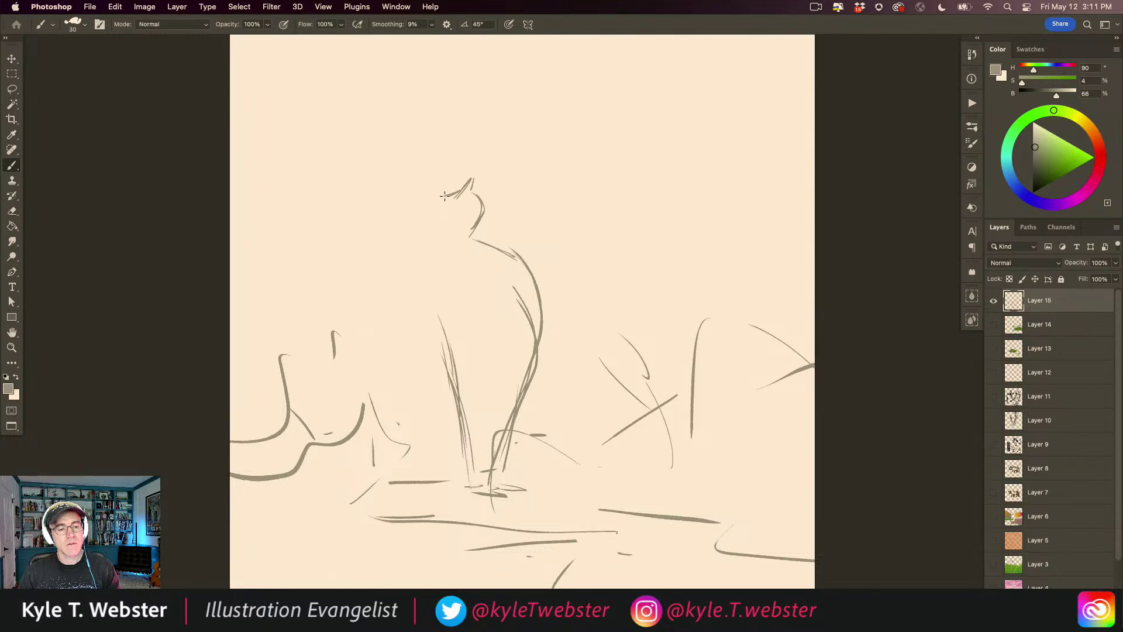
mouse_move(445, 194)
mouse_down()
mouse_move(430, 209)
mouse_move(475, 384)
mouse_up()
Reinforce the figure's legs and feet with repeated strokes and sketch the front of its torso up to the neck.
drag(532, 349, 496, 431)
drag(527, 380, 478, 473)
mouse_move(526, 386)
mouse_down()
mouse_move(464, 491)
mouse_move(488, 494)
mouse_move(477, 502)
mouse_move(509, 487)
mouse_up()
drag(517, 408, 495, 467)
mouse_move(468, 472)
mouse_down()
mouse_move(449, 488)
mouse_move(473, 385)
mouse_up()
drag(468, 335, 457, 442)
mouse_move(447, 287)
mouse_down()
mouse_move(471, 395)
mouse_move(468, 353)
mouse_up()
drag(427, 269, 462, 327)
drag(442, 241, 443, 252)
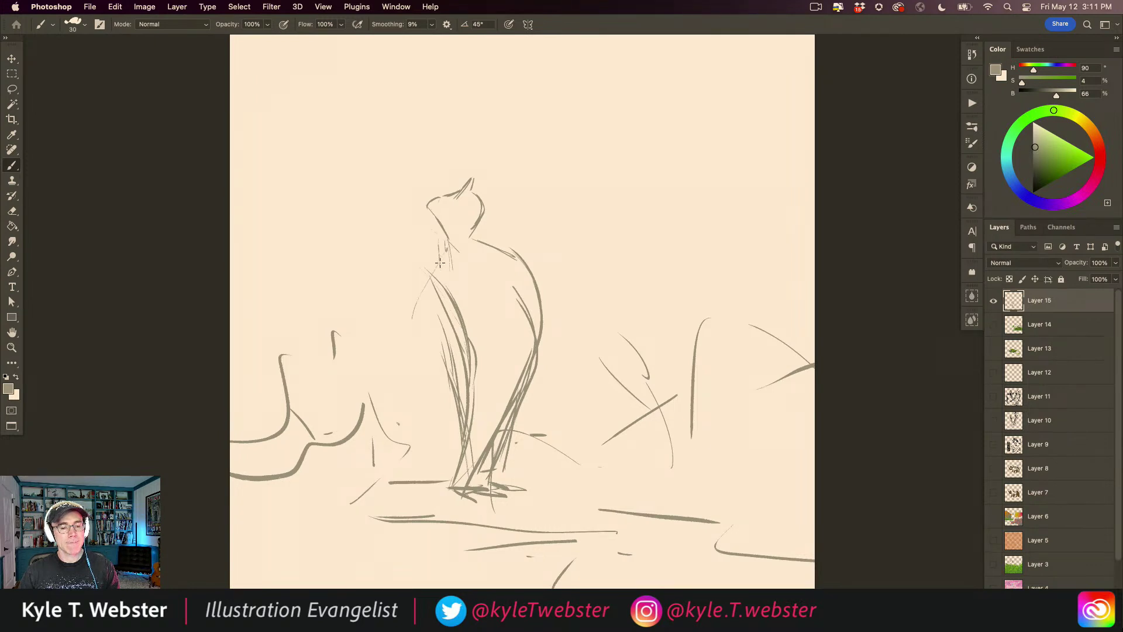
Draw the figure's bent arm and strengthen the outlines of its head, neck, back and legs.
mouse_move(443, 246)
mouse_down()
mouse_move(458, 352)
mouse_move(437, 320)
mouse_move(482, 358)
mouse_up()
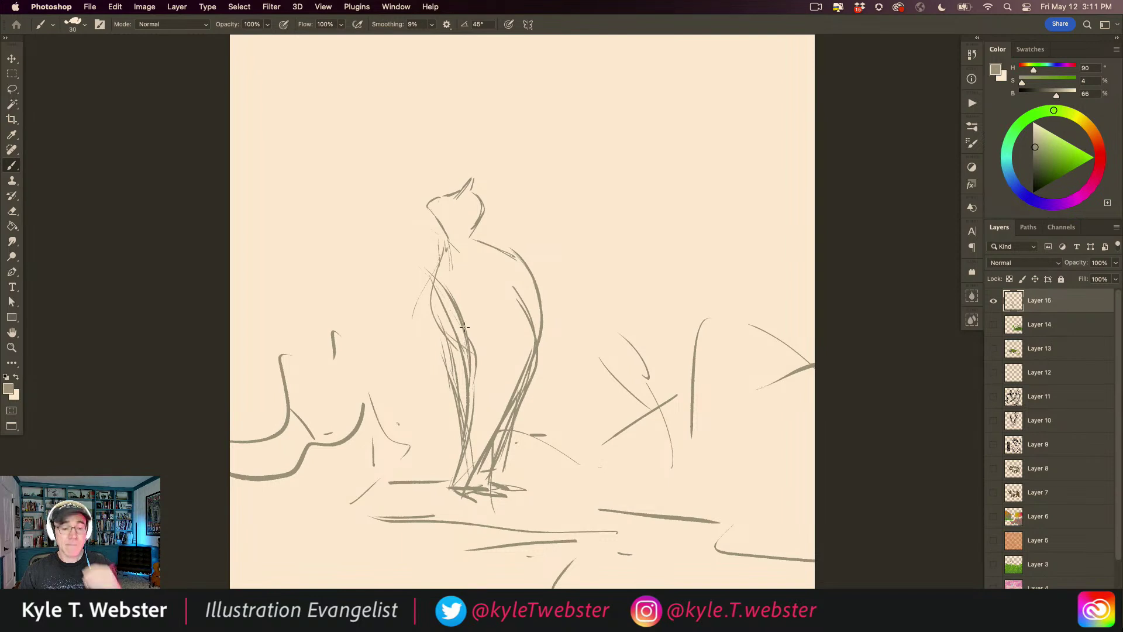
mouse_move(447, 263)
mouse_down()
mouse_move(448, 342)
mouse_move(478, 344)
mouse_move(488, 369)
mouse_move(490, 327)
mouse_move(469, 286)
mouse_move(426, 315)
mouse_move(491, 346)
mouse_up()
mouse_move(468, 287)
mouse_down()
mouse_move(432, 274)
mouse_move(449, 249)
mouse_move(467, 252)
mouse_move(465, 286)
mouse_move(445, 252)
mouse_up()
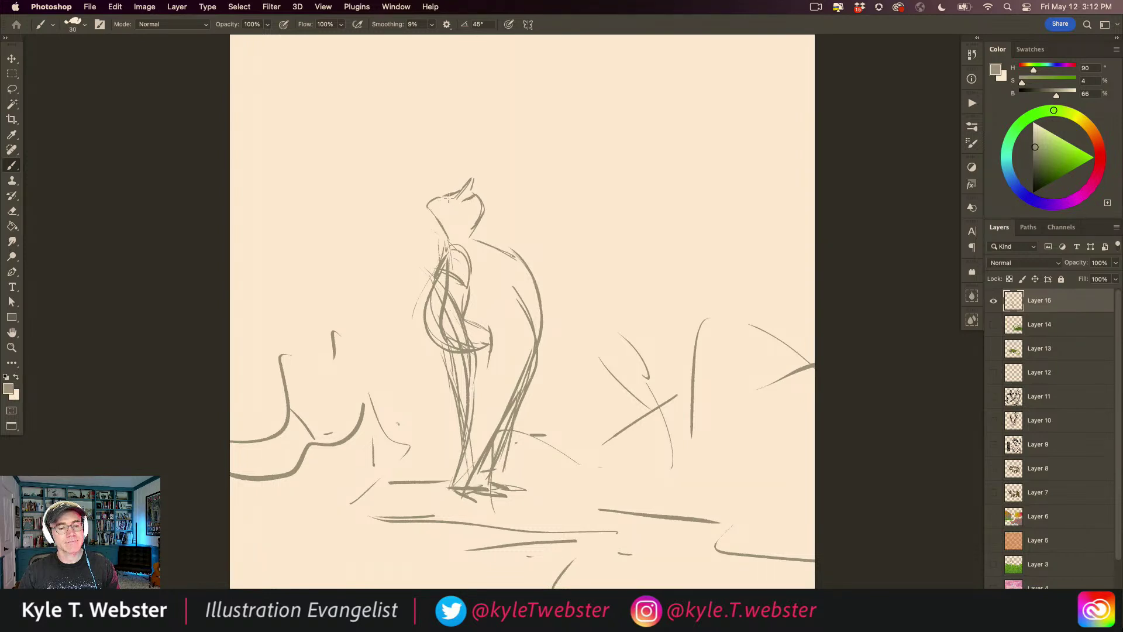
mouse_move(420, 210)
mouse_down()
mouse_move(445, 241)
mouse_move(483, 242)
mouse_move(472, 237)
mouse_move(522, 265)
mouse_move(545, 321)
mouse_move(480, 450)
mouse_move(515, 395)
mouse_move(462, 483)
mouse_up()
drag(472, 418, 459, 496)
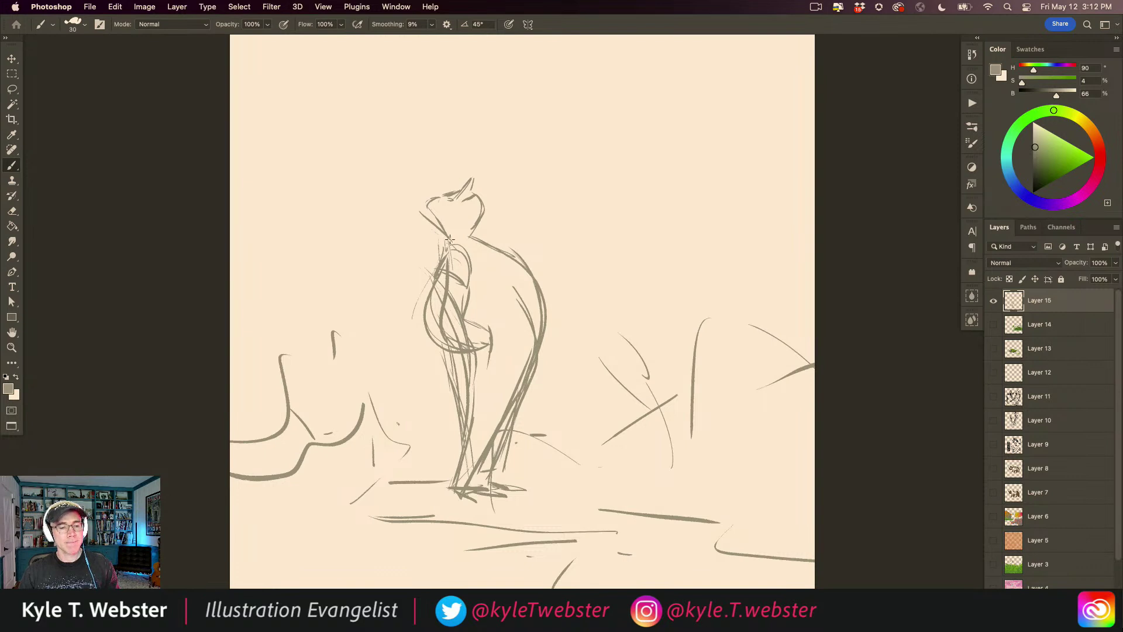
drag(411, 268, 412, 312)
Sketch tall curved stems and arching leaves along the left side of the scene.
alt+click(440, 310)
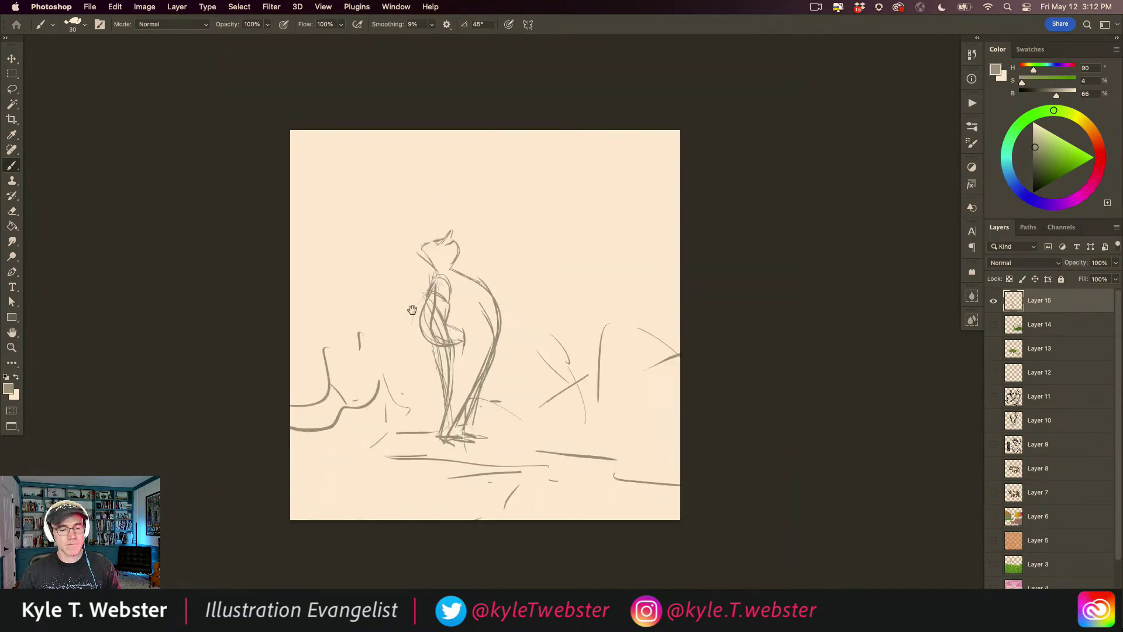
drag(328, 284, 346, 404)
drag(308, 351, 328, 387)
drag(360, 304, 348, 367)
drag(360, 283, 354, 259)
mouse_move(350, 301)
mouse_down()
mouse_move(326, 240)
mouse_move(308, 235)
mouse_up()
mouse_move(303, 250)
mouse_down()
mouse_move(320, 295)
mouse_move(259, 310)
mouse_up()
Fill in the ground around and below the figure's feet with zigzag and long sweeping path lines.
mouse_move(388, 431)
mouse_down()
mouse_move(414, 443)
mouse_move(437, 432)
mouse_move(354, 449)
mouse_move(368, 466)
mouse_move(437, 471)
mouse_up()
mouse_move(413, 483)
mouse_down()
mouse_move(440, 471)
mouse_move(448, 495)
mouse_move(562, 520)
mouse_up()
mouse_move(673, 494)
mouse_down()
mouse_move(521, 484)
mouse_move(617, 447)
mouse_move(497, 434)
mouse_up()
mouse_move(404, 420)
mouse_down()
mouse_move(516, 404)
mouse_move(487, 414)
mouse_move(519, 435)
mouse_move(588, 443)
mouse_up()
mouse_move(519, 403)
mouse_down()
mouse_move(567, 375)
mouse_move(590, 400)
mouse_move(625, 402)
mouse_up()
drag(603, 478, 591, 459)
Draw arching plant outlines over the low foliage at the scene's right edge.
mouse_move(568, 422)
mouse_down()
mouse_move(608, 417)
mouse_move(679, 340)
mouse_up()
drag(608, 403, 673, 348)
mouse_move(541, 386)
mouse_down()
mouse_move(571, 353)
mouse_move(616, 370)
mouse_up()
drag(607, 331, 606, 364)
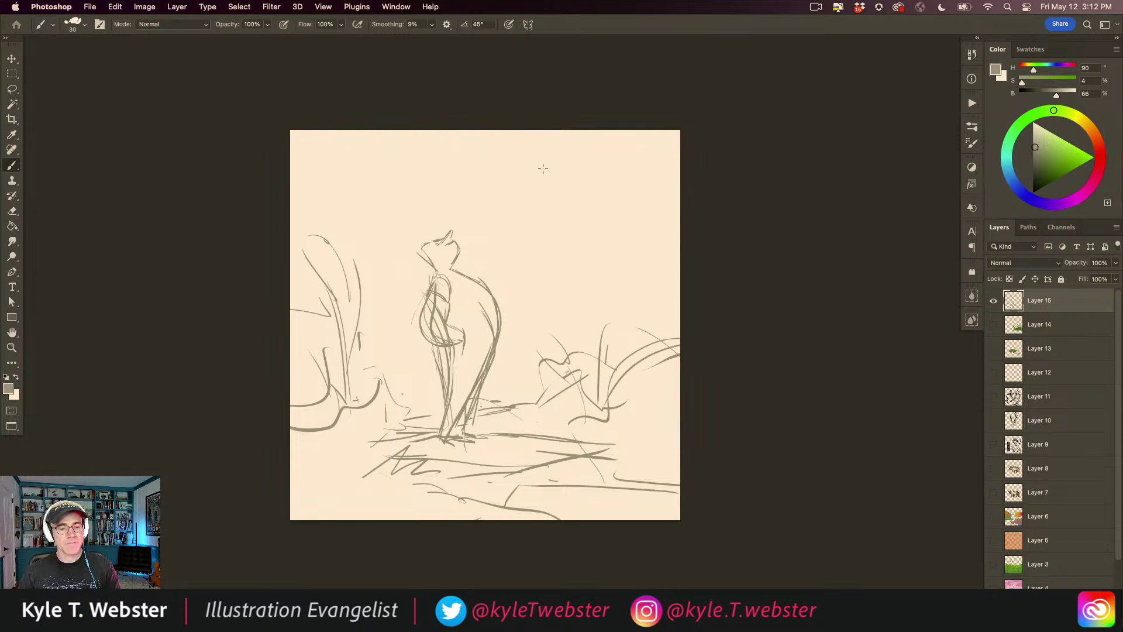
Sketch overhanging branches and foliage outlines across the upper middle and upper-right part of the scene.
drag(515, 131, 446, 145)
mouse_move(430, 152)
mouse_down()
mouse_move(493, 150)
mouse_move(457, 169)
mouse_up()
drag(451, 171, 425, 216)
drag(494, 177, 463, 193)
mouse_move(533, 151)
mouse_down()
mouse_move(547, 140)
mouse_move(530, 223)
mouse_move(541, 279)
mouse_up()
mouse_move(541, 230)
mouse_down()
mouse_move(590, 171)
mouse_move(615, 153)
mouse_move(611, 173)
mouse_move(658, 130)
mouse_up()
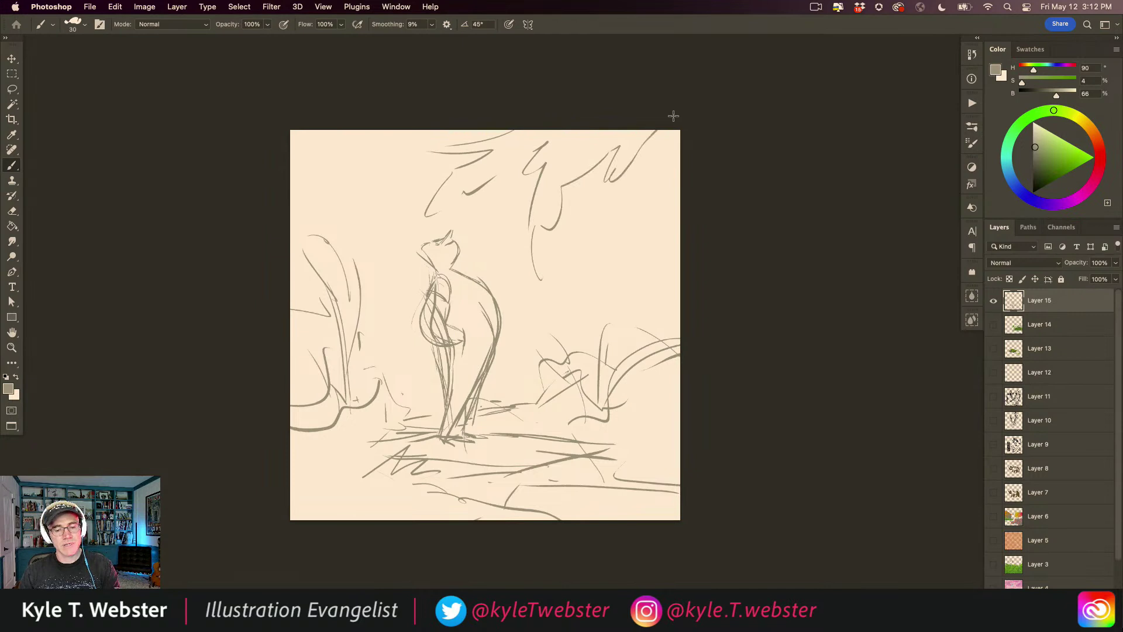
mouse_move(692, 168)
mouse_down()
mouse_move(572, 219)
mouse_move(692, 169)
mouse_up()
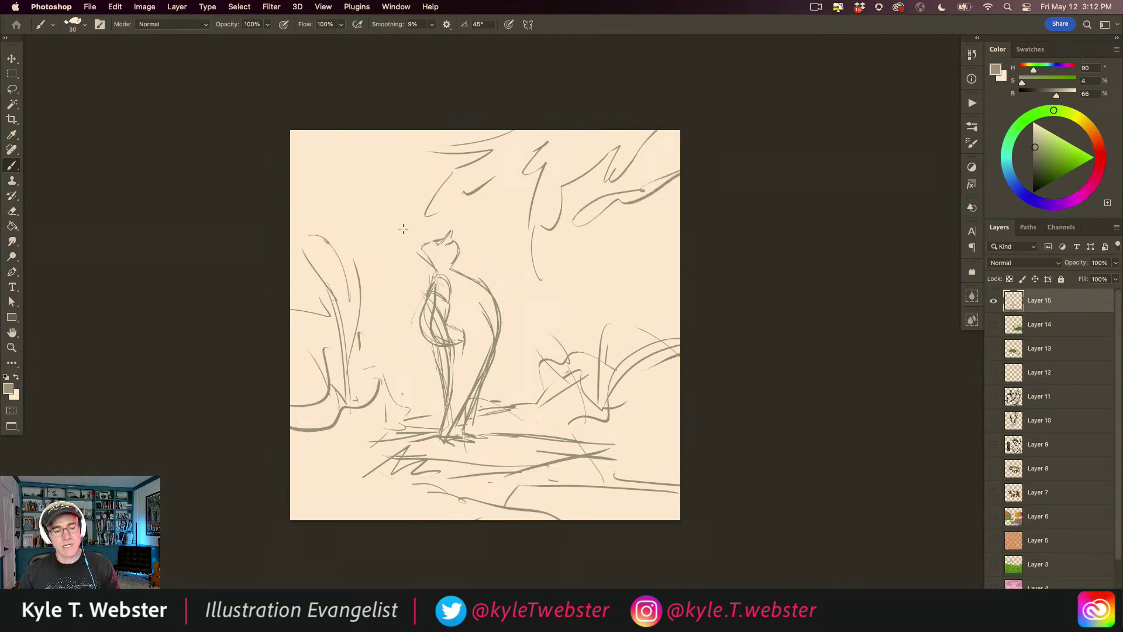
Add a tall leafy plant with upright stalks and small leaves above the foliage on the scene's right side.
drag(610, 301, 629, 368)
mouse_move(582, 266)
mouse_down()
mouse_move(612, 320)
mouse_move(608, 261)
mouse_up()
drag(611, 239, 615, 267)
mouse_move(633, 338)
mouse_down()
mouse_move(642, 283)
mouse_move(601, 269)
mouse_move(615, 320)
mouse_up()
mouse_move(578, 284)
mouse_down()
mouse_move(594, 305)
mouse_move(602, 330)
mouse_up()
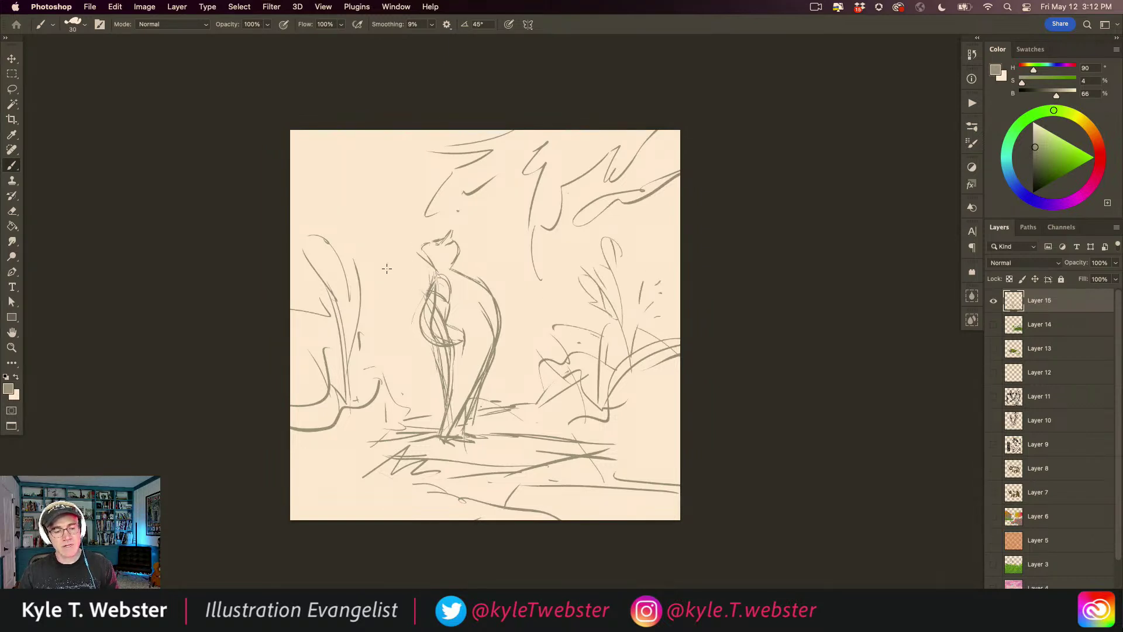
Sketch the figure's waistline and a second leg stepping back, ending in a raised foot on the ground.
super+click(425, 253)
mouse_move(435, 236)
mouse_down()
mouse_move(443, 207)
mouse_move(415, 281)
mouse_move(437, 223)
mouse_move(422, 270)
mouse_move(430, 230)
mouse_move(427, 256)
mouse_move(490, 276)
mouse_move(522, 309)
mouse_move(518, 407)
mouse_move(456, 527)
mouse_up()
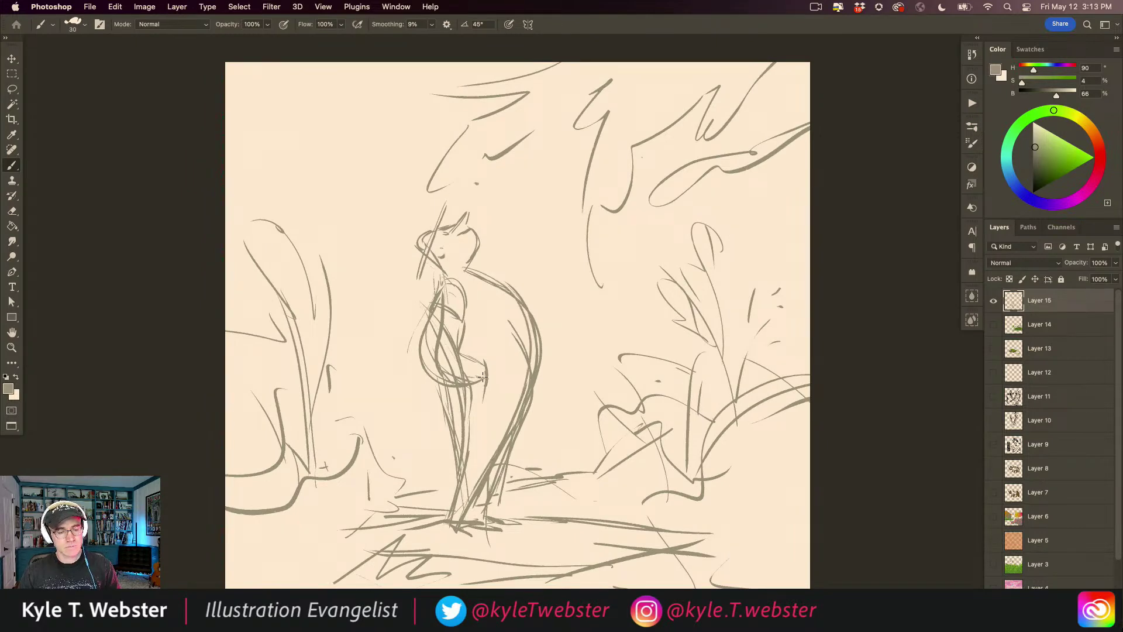
drag(462, 354, 535, 348)
drag(478, 353, 535, 344)
mouse_move(460, 356)
mouse_down()
mouse_move(509, 345)
mouse_move(566, 488)
mouse_up()
drag(538, 371, 565, 491)
mouse_move(511, 429)
mouse_down()
mouse_move(553, 498)
mouse_move(549, 461)
mouse_move(604, 497)
mouse_up()
mouse_move(605, 498)
mouse_down()
mouse_move(571, 526)
mouse_move(560, 491)
mouse_move(477, 403)
mouse_move(451, 530)
mouse_up()
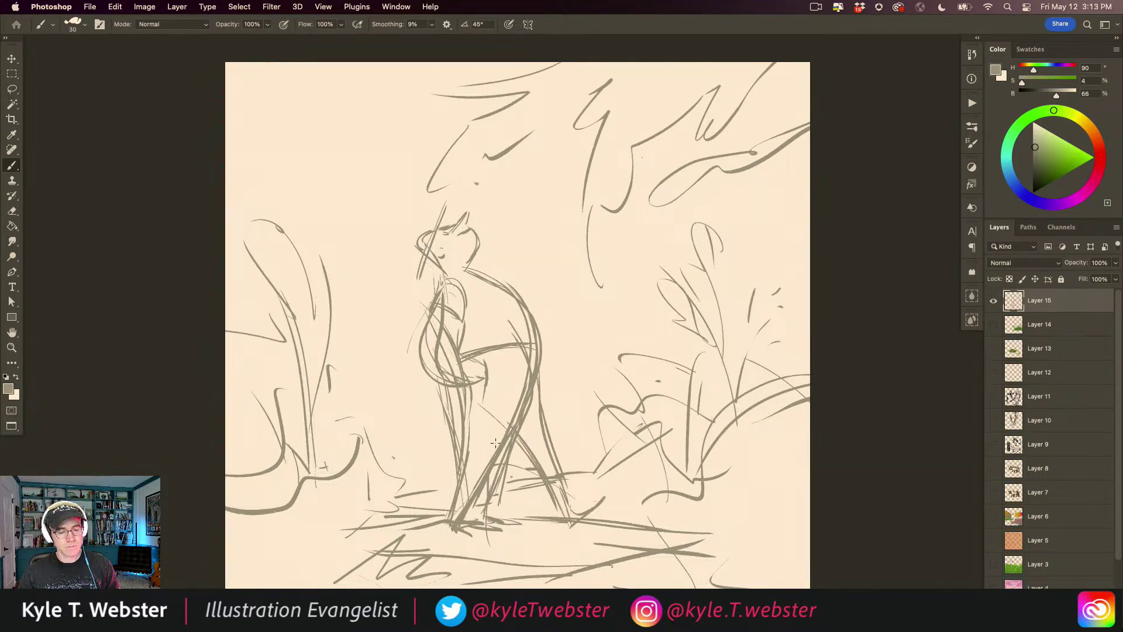
Strengthen the figure's front leg and foot, and reinforce the outlines of the back and head.
mouse_move(468, 436)
mouse_down()
mouse_move(468, 531)
mouse_move(447, 534)
mouse_move(475, 533)
mouse_move(438, 528)
mouse_up()
drag(470, 389, 466, 440)
drag(471, 394, 466, 439)
mouse_move(529, 328)
mouse_down()
mouse_move(501, 278)
mouse_move(454, 269)
mouse_move(439, 279)
mouse_move(472, 250)
mouse_move(439, 228)
mouse_move(432, 248)
mouse_up()
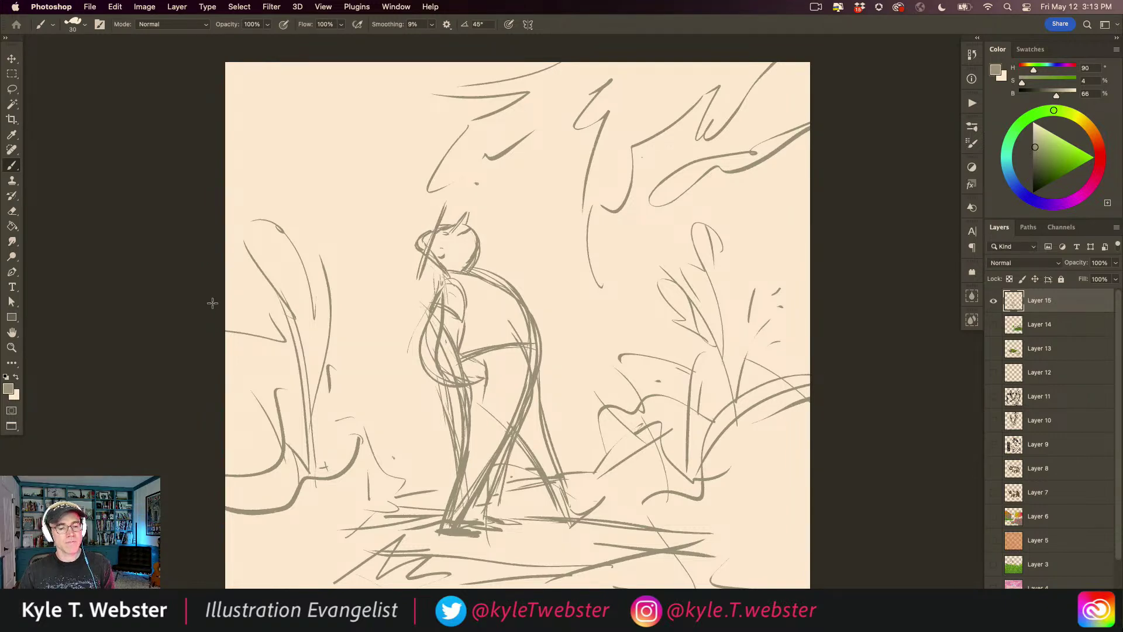
Draw a twisting tree trunk with forking upper limbs rising from the foliage on the scene's right side.
alt+click(400, 397)
drag(376, 394, 395, 369)
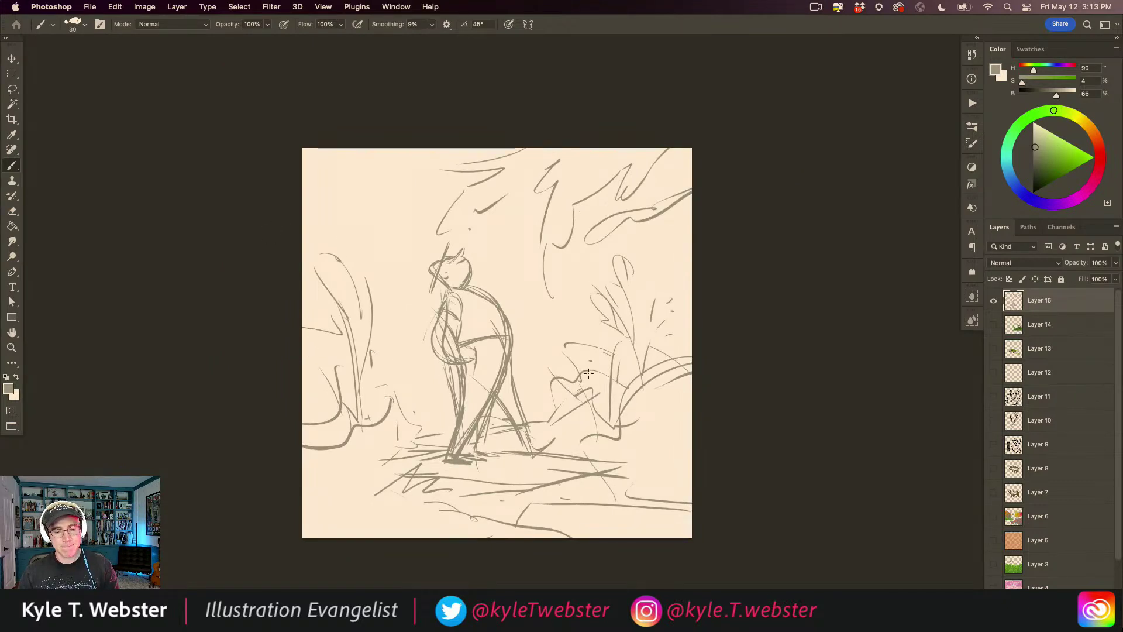
mouse_move(587, 354)
mouse_down()
mouse_move(666, 202)
mouse_move(597, 361)
mouse_up()
mouse_move(644, 255)
mouse_down()
mouse_move(624, 293)
mouse_move(611, 291)
mouse_move(596, 177)
mouse_move(592, 243)
mouse_move(608, 296)
mouse_move(622, 182)
mouse_move(614, 241)
mouse_move(592, 237)
mouse_move(560, 161)
mouse_up()
drag(601, 271, 583, 369)
drag(620, 295, 587, 351)
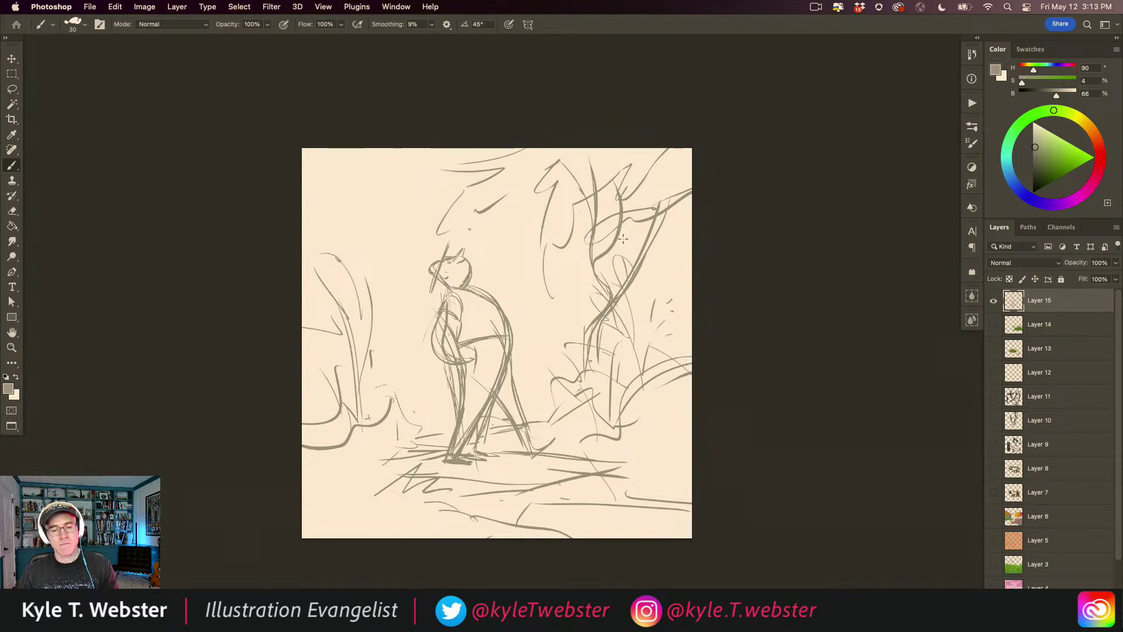
Clear the long diagonal line from the right-hand tree, reinforce its lower trunk, and add a curved branch reaching the scene's right edge.
drag(659, 227, 616, 300)
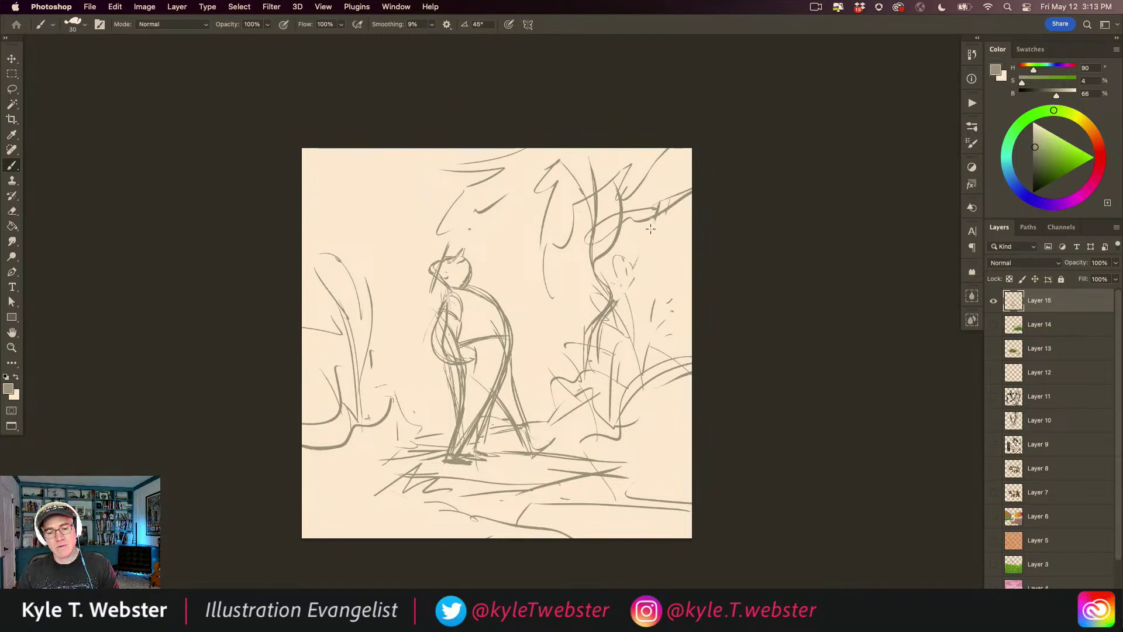
drag(589, 351, 592, 374)
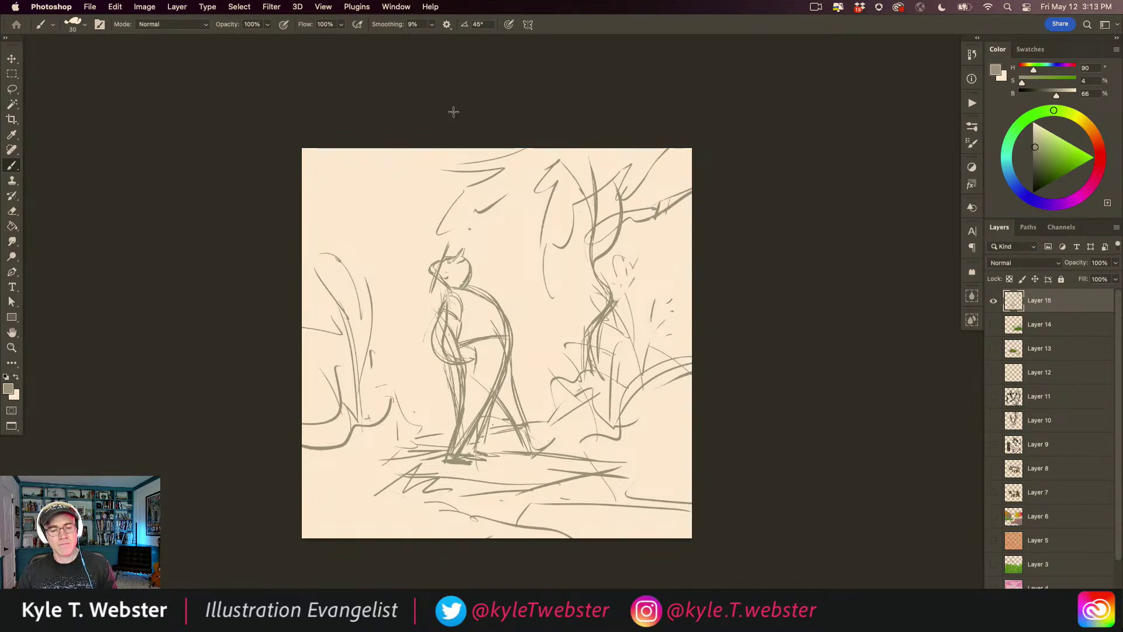
mouse_move(615, 301)
mouse_down()
mouse_move(662, 294)
mouse_move(702, 264)
mouse_up()
key(super+z)
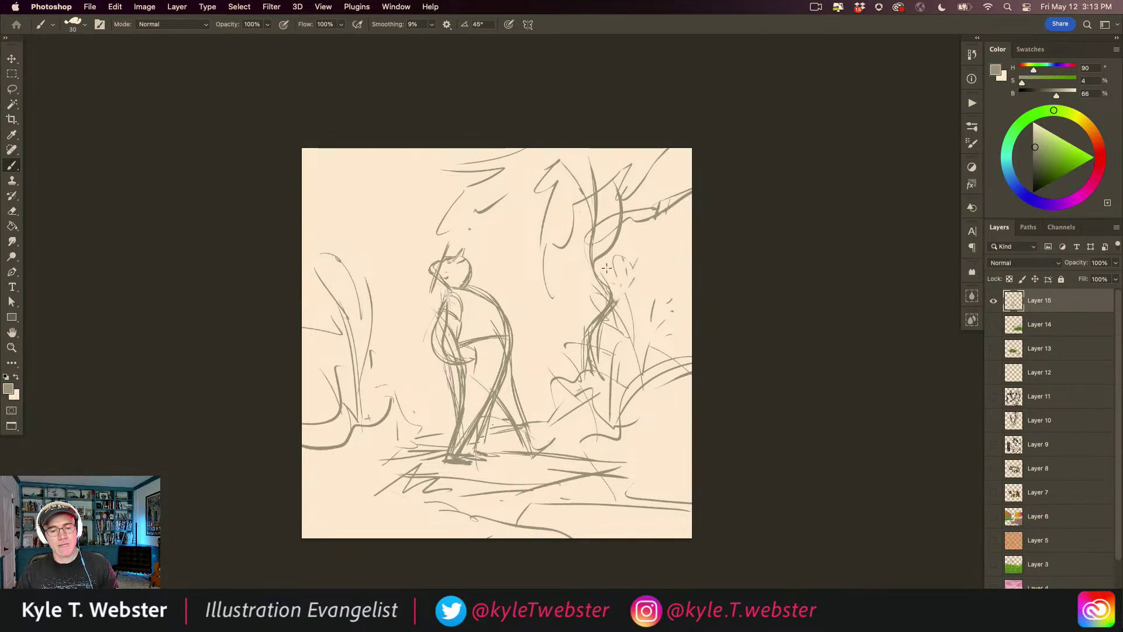
mouse_move(605, 257)
mouse_down()
mouse_move(696, 233)
mouse_move(699, 200)
mouse_up()
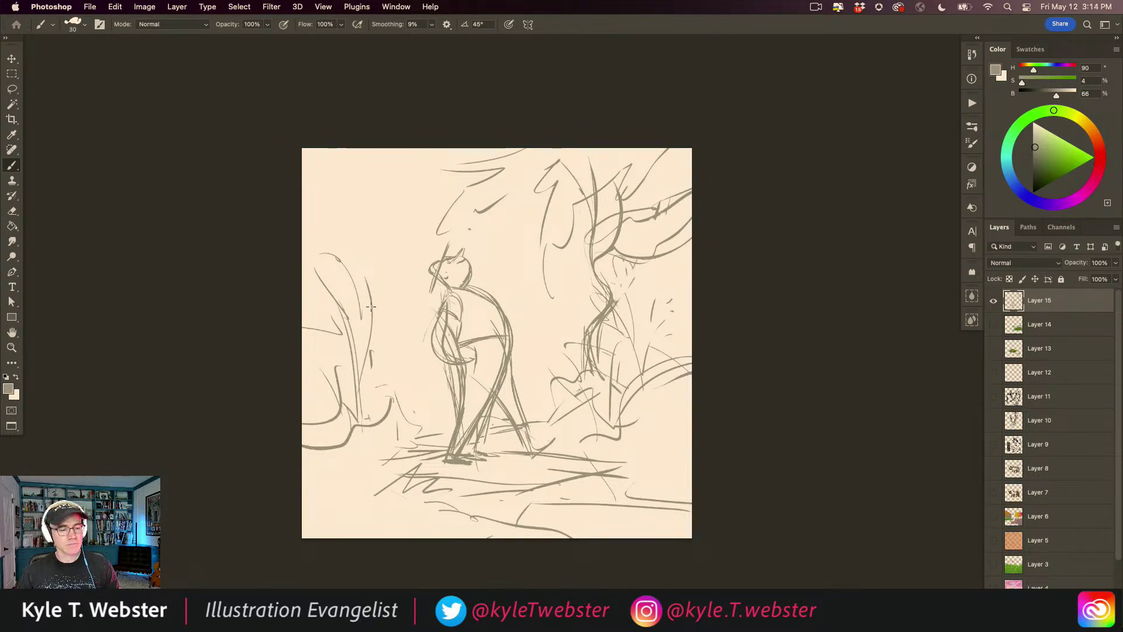
Draw a tall trunk edge just left of the figure, running the canvas height and forking into a curved branch near the top.
mouse_move(425, 538)
mouse_down()
mouse_move(407, 489)
mouse_move(379, 225)
mouse_up()
drag(405, 507, 386, 218)
drag(386, 289, 386, 200)
mouse_move(386, 289)
mouse_down()
mouse_move(386, 214)
mouse_move(415, 108)
mouse_up()
drag(389, 261, 413, 149)
drag(387, 270, 376, 112)
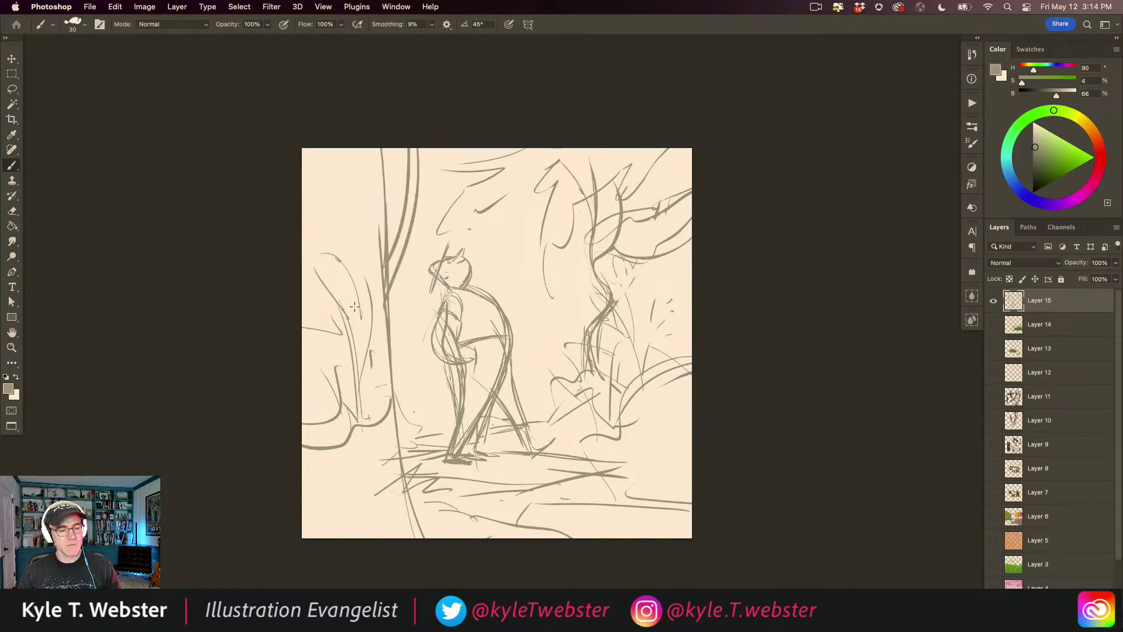
Add the large foreground tree's left trunk edge and sweeping lines down to the ground at the scene's left edge.
mouse_move(327, 153)
mouse_down()
mouse_move(348, 386)
mouse_move(351, 253)
mouse_up()
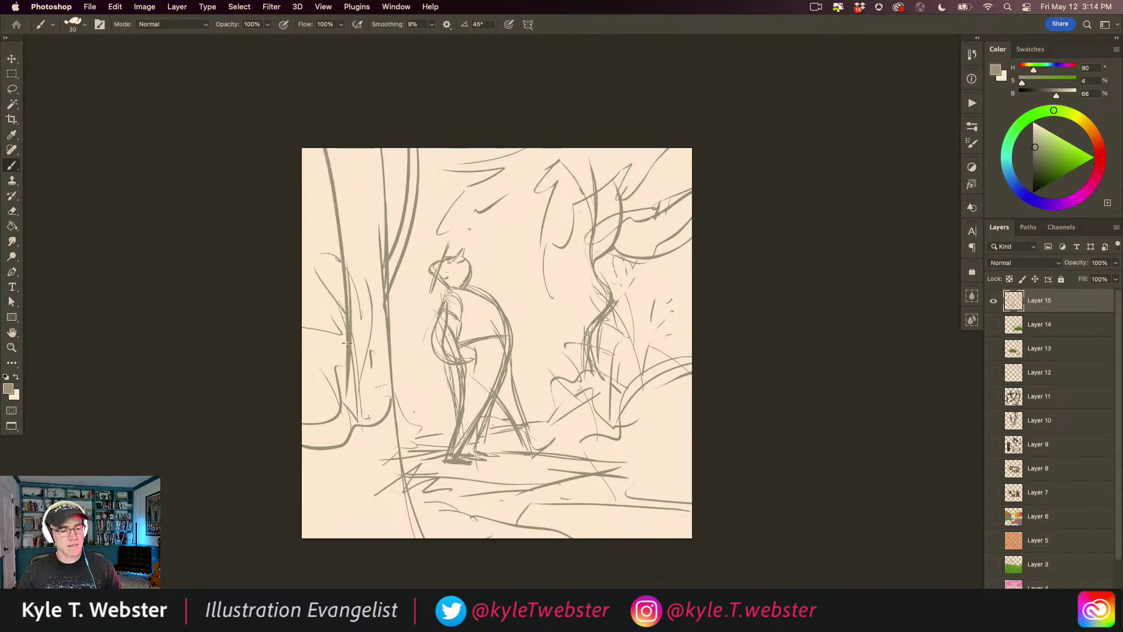
mouse_move(348, 362)
mouse_down()
mouse_move(281, 271)
mouse_move(335, 412)
mouse_up()
mouse_move(331, 462)
mouse_down()
mouse_move(333, 410)
mouse_move(328, 490)
mouse_up()
drag(332, 408, 312, 353)
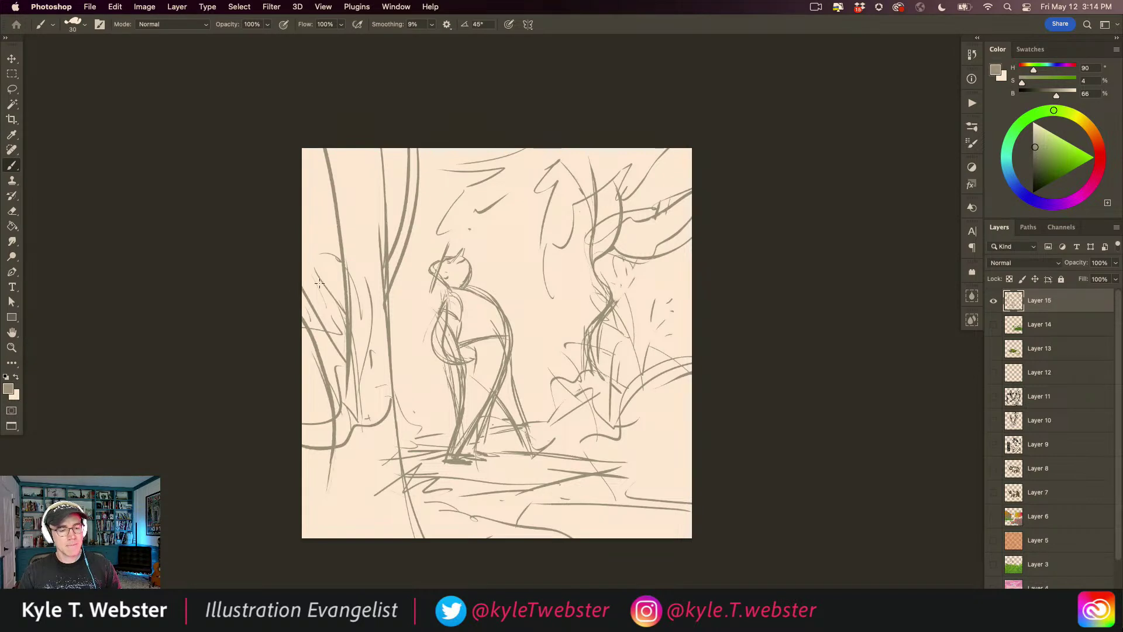
Add small leaf marks on both sides of the figure and dense hatched foliage in the scene's upper-left corner.
mouse_move(586, 345)
mouse_down()
mouse_move(517, 318)
mouse_move(514, 340)
mouse_up()
mouse_move(430, 348)
mouse_down()
mouse_move(409, 310)
mouse_move(391, 317)
mouse_up()
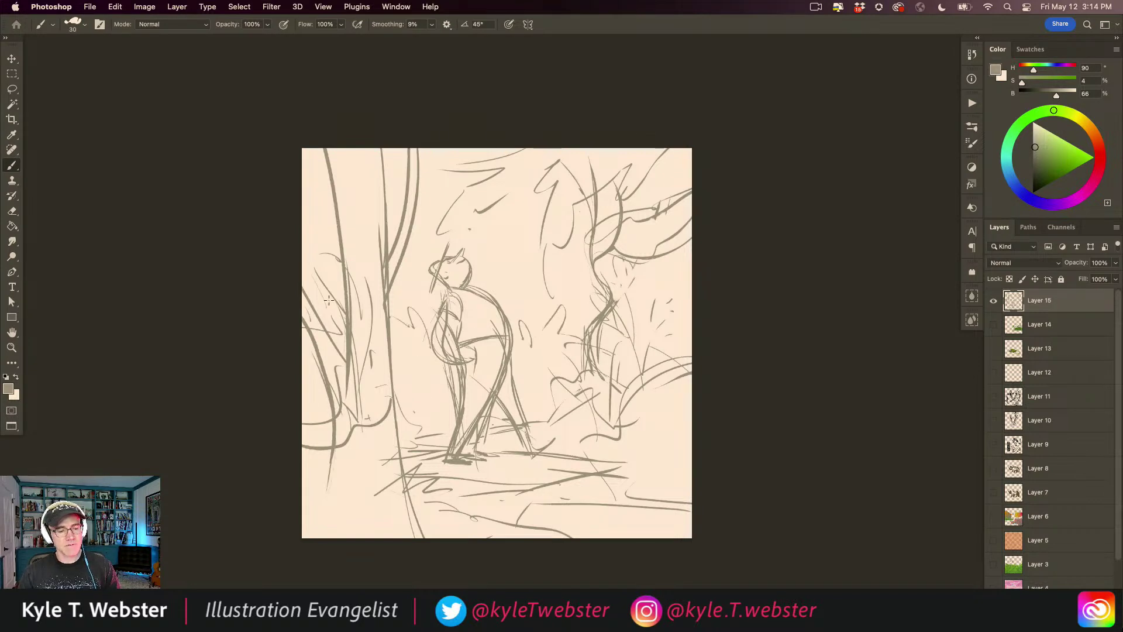
drag(335, 223, 322, 240)
drag(323, 189, 303, 232)
mouse_move(353, 150)
mouse_down()
mouse_move(338, 181)
mouse_move(354, 196)
mouse_move(343, 175)
mouse_move(339, 223)
mouse_move(374, 167)
mouse_move(343, 268)
mouse_up()
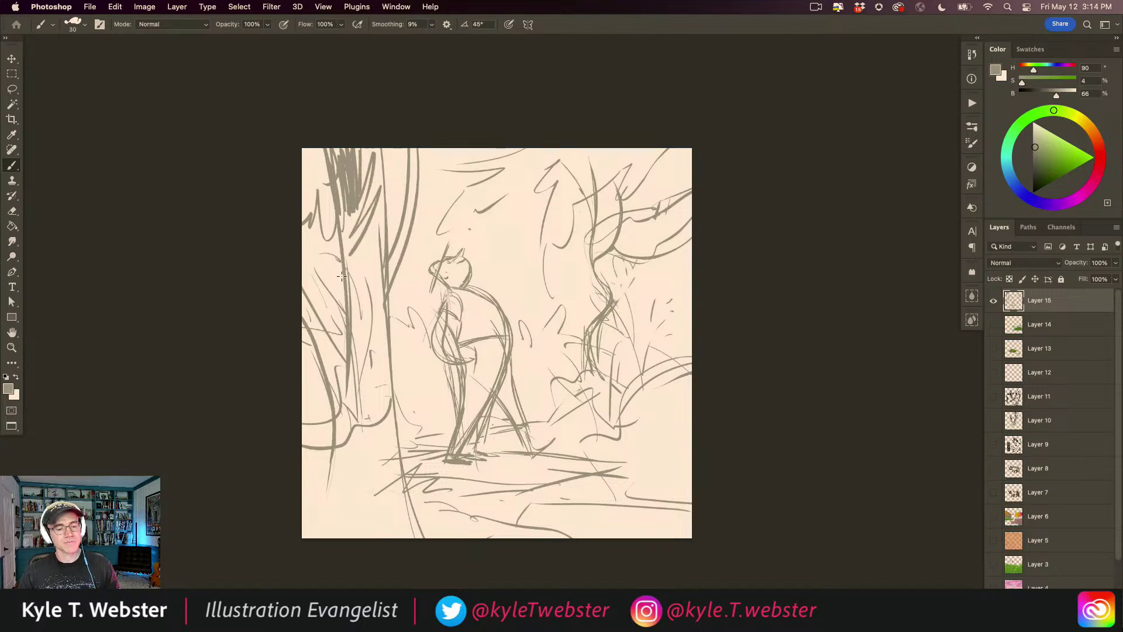
Sketch a tiny butterfly in the open space above and behind the figure's head.
super+click(398, 425)
drag(376, 436, 371, 454)
alt+super+click(393, 428)
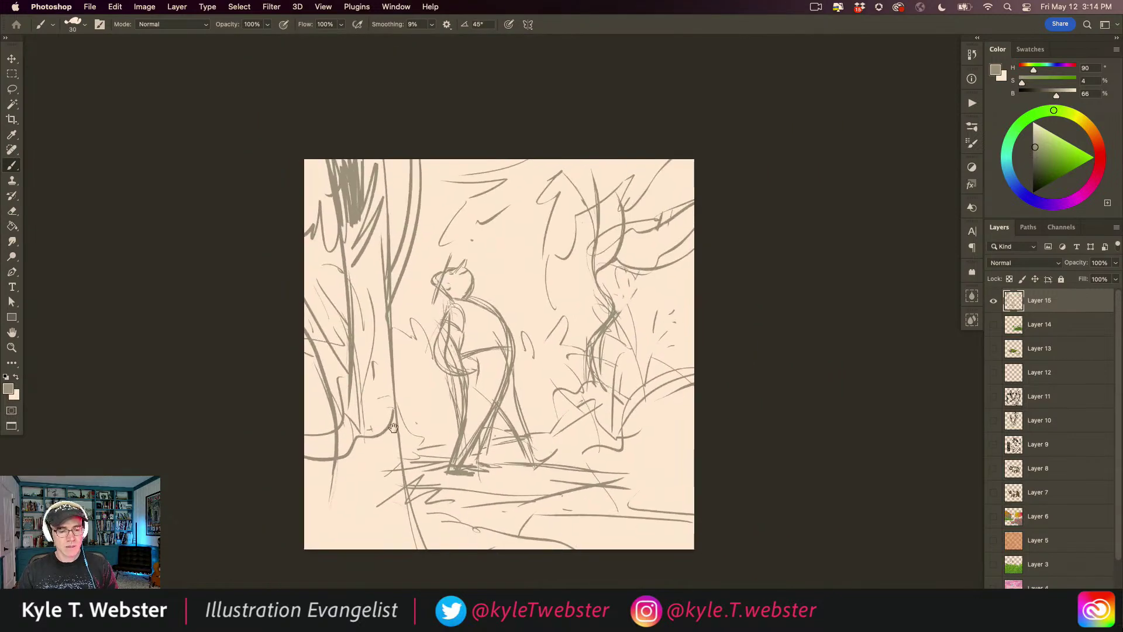
super+click(498, 315)
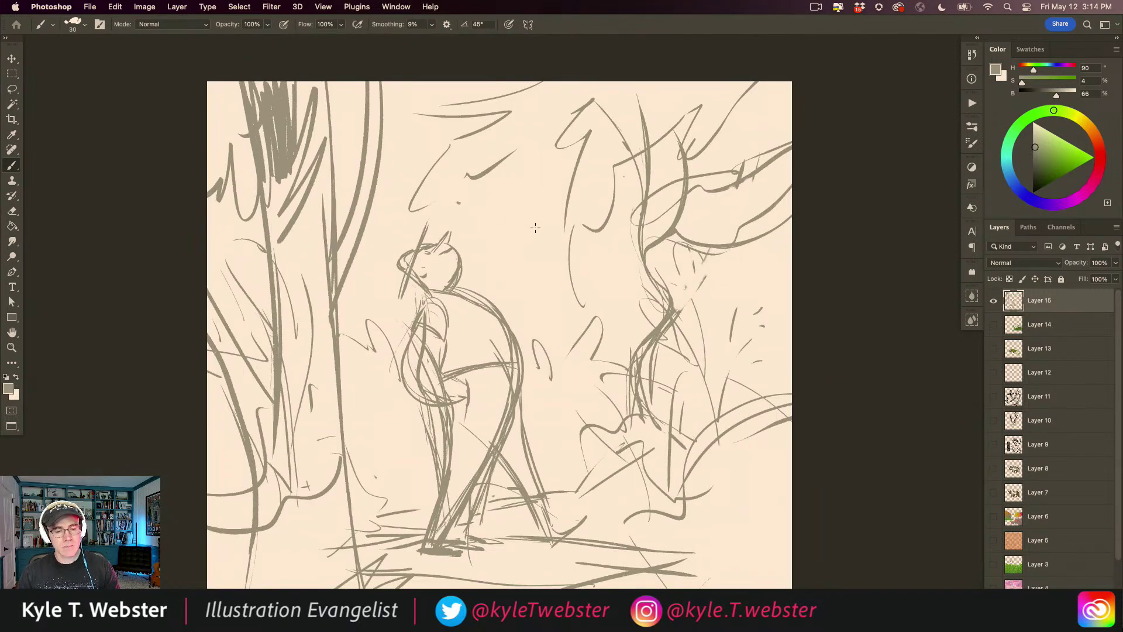
mouse_move(536, 225)
mouse_down()
mouse_move(533, 208)
mouse_move(528, 228)
mouse_move(544, 221)
mouse_move(529, 219)
mouse_up()
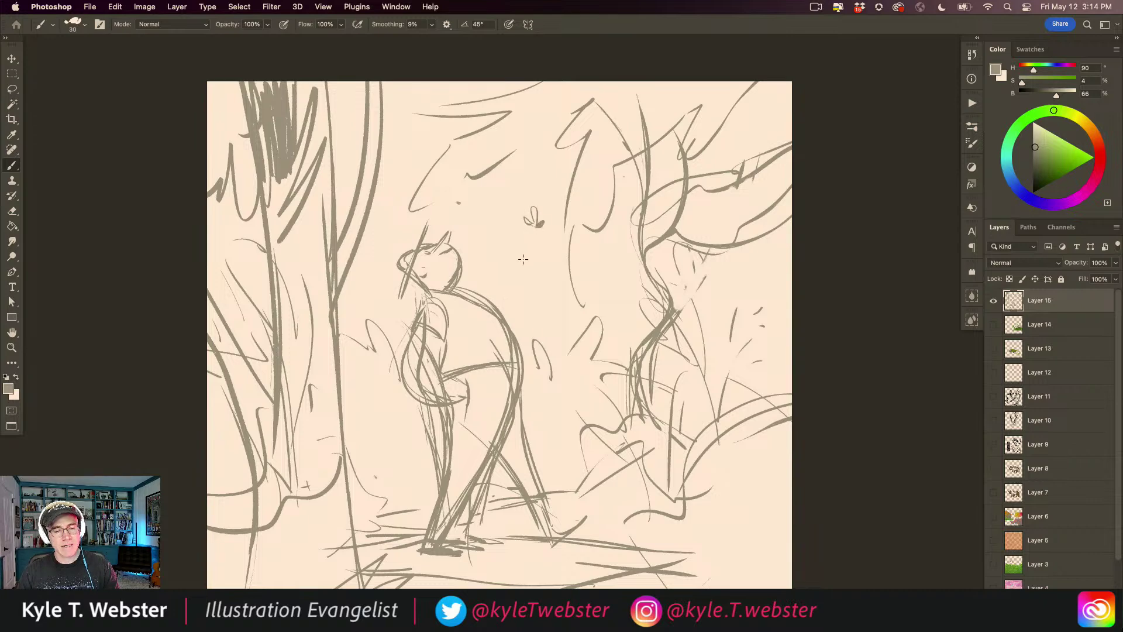
drag(453, 372, 431, 349)
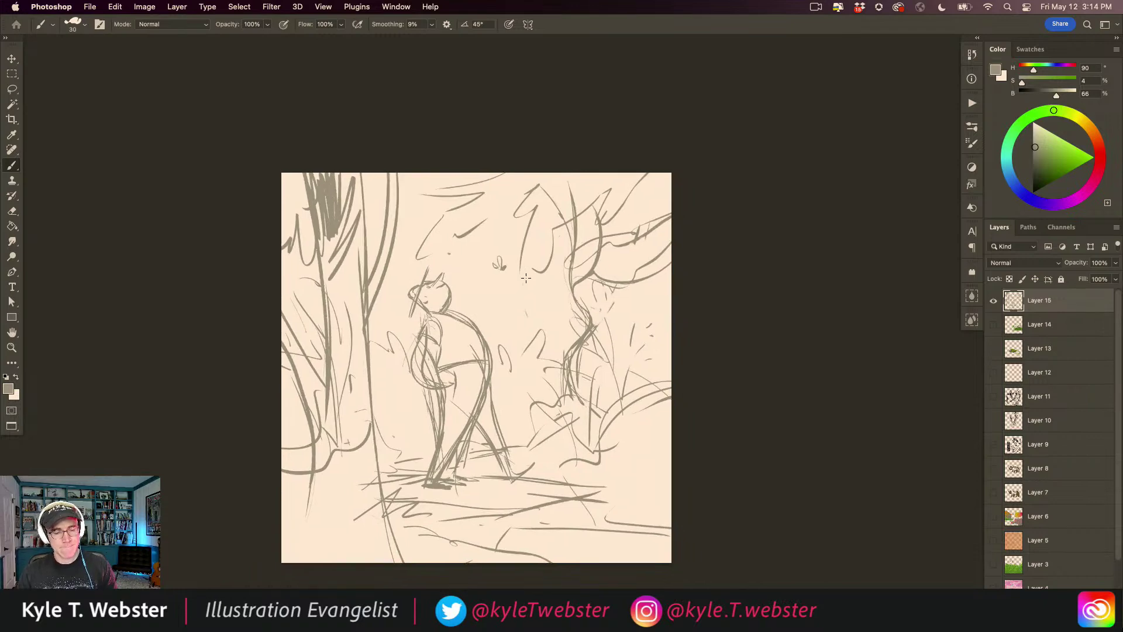
Draw a leafy shrub branch with rounded leaf clusters between the figure and the right-hand tree.
key(super+plus)
mouse_move(517, 372)
mouse_down()
mouse_move(530, 322)
mouse_move(521, 286)
mouse_up()
mouse_move(512, 354)
mouse_down()
mouse_move(482, 323)
mouse_move(513, 334)
mouse_move(529, 281)
mouse_move(504, 319)
mouse_move(483, 322)
mouse_move(497, 336)
mouse_move(503, 301)
mouse_move(473, 286)
mouse_move(508, 332)
mouse_up()
mouse_move(481, 295)
mouse_down()
mouse_move(449, 284)
mouse_move(487, 284)
mouse_move(501, 303)
mouse_up()
mouse_move(522, 344)
mouse_down()
mouse_move(556, 351)
mouse_move(519, 383)
mouse_up()
drag(509, 425, 507, 444)
Set the opacity of the sketch layer, Layer 15, to 30%.
alt+click(404, 490)
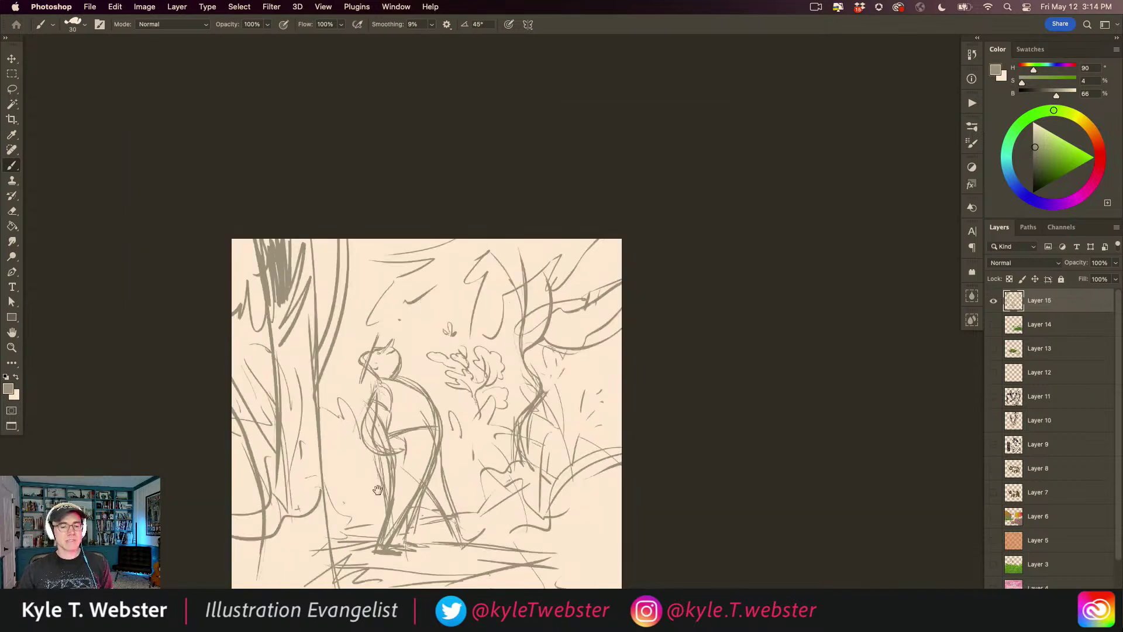
drag(380, 486, 417, 425)
click(528, 359)
drag(355, 398, 413, 365)
click(1100, 263)
text(30)
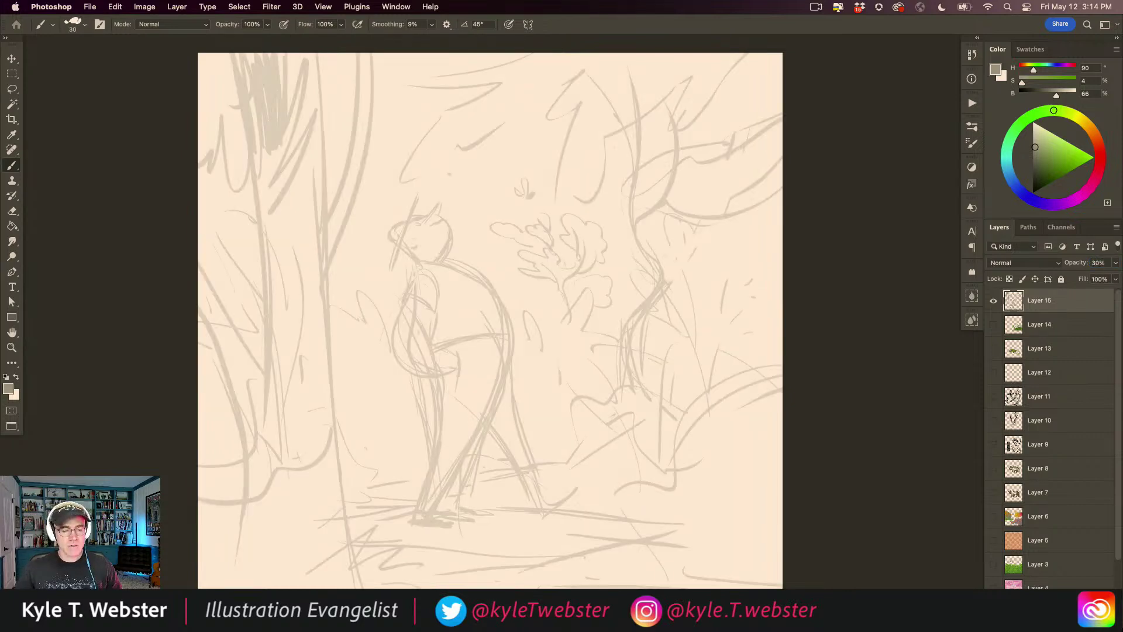
click(404, 446)
drag(392, 446, 459, 410)
alt+click(423, 420)
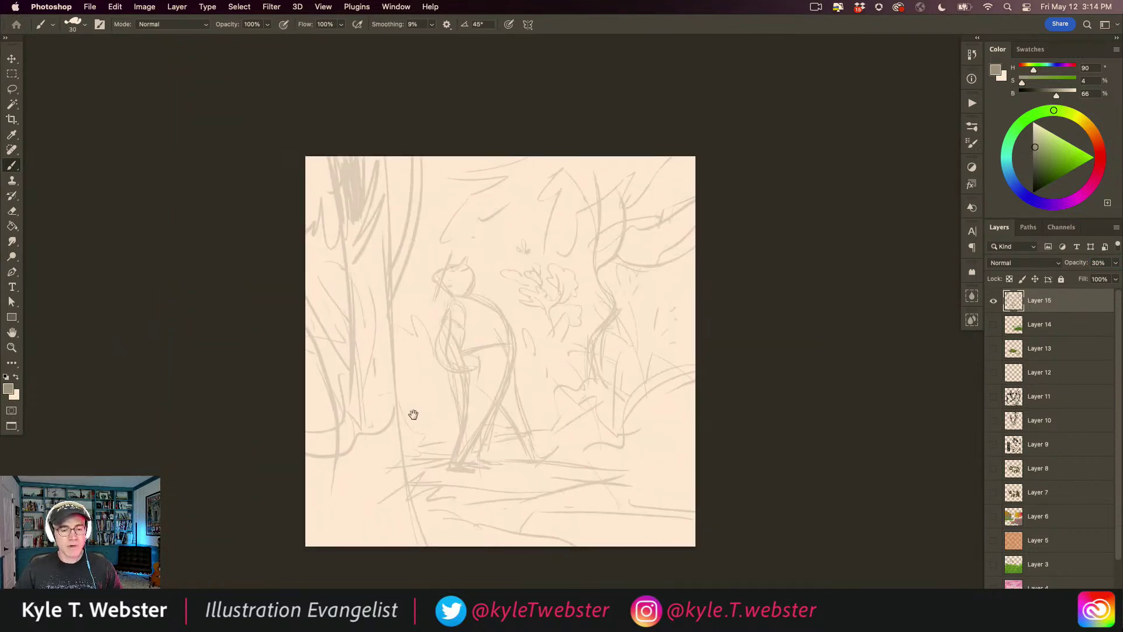
click(416, 410)
drag(412, 409, 411, 408)
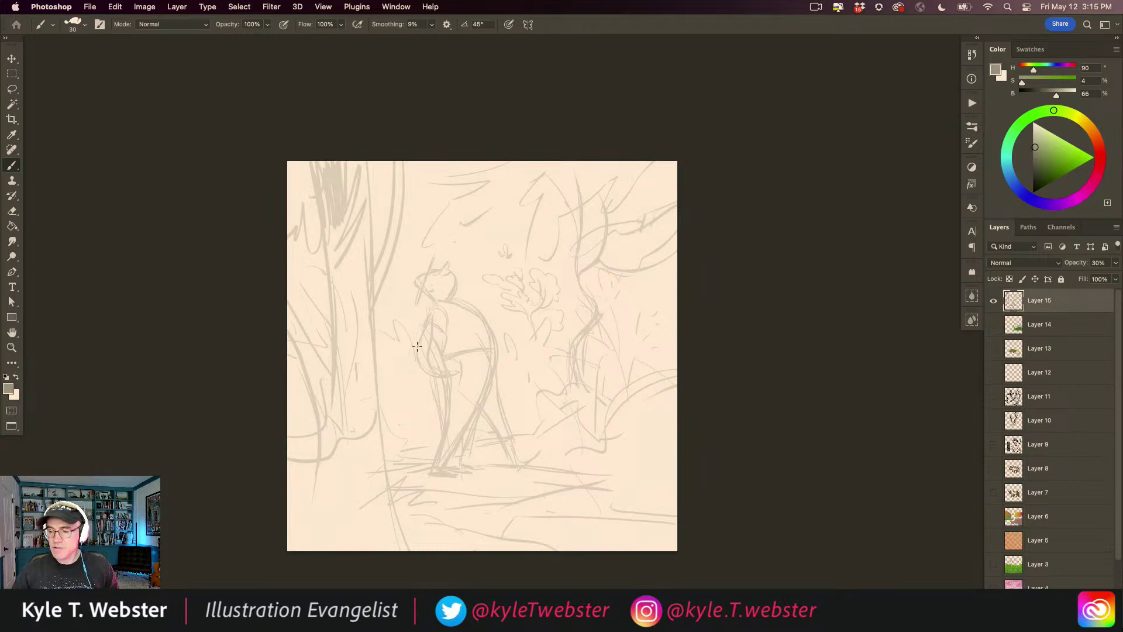
Choose the Color Push brush at 400 px from the brush list.
click(971, 126)
mouse_move(954, 362)
mouse_down()
mouse_move(900, 318)
mouse_move(805, 328)
mouse_up()
click(843, 272)
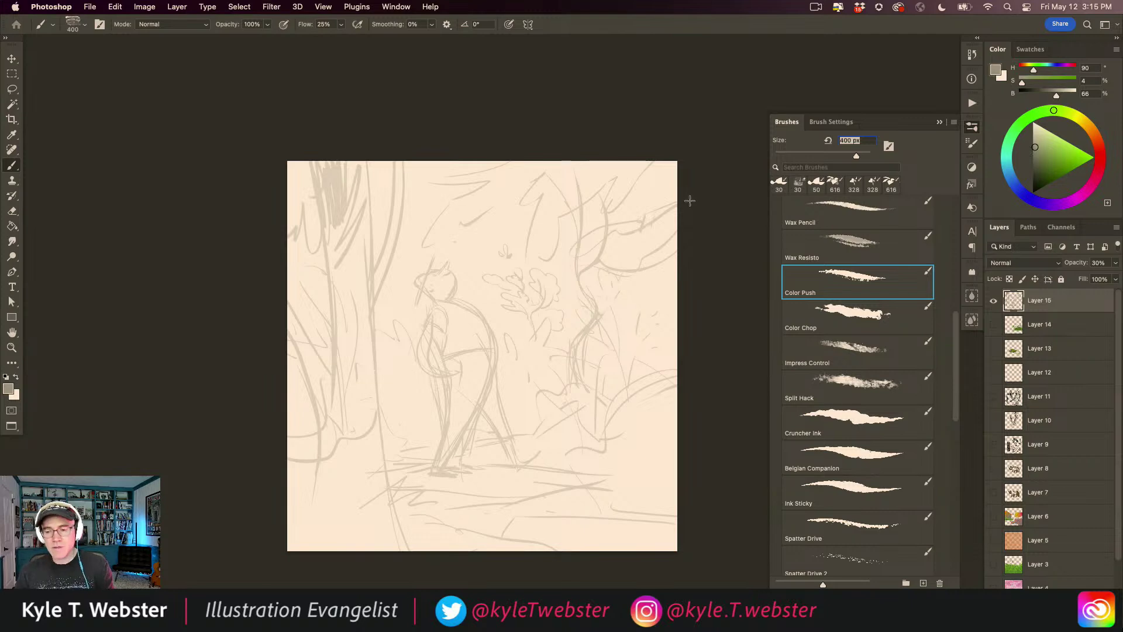
Set the foreground colour to orange (H 19, S 71, B 86) and the background colour to purple.
click(1091, 128)
click(1074, 147)
mouse_move(1092, 131)
mouse_down()
mouse_move(1098, 142)
mouse_move(1070, 153)
mouse_up()
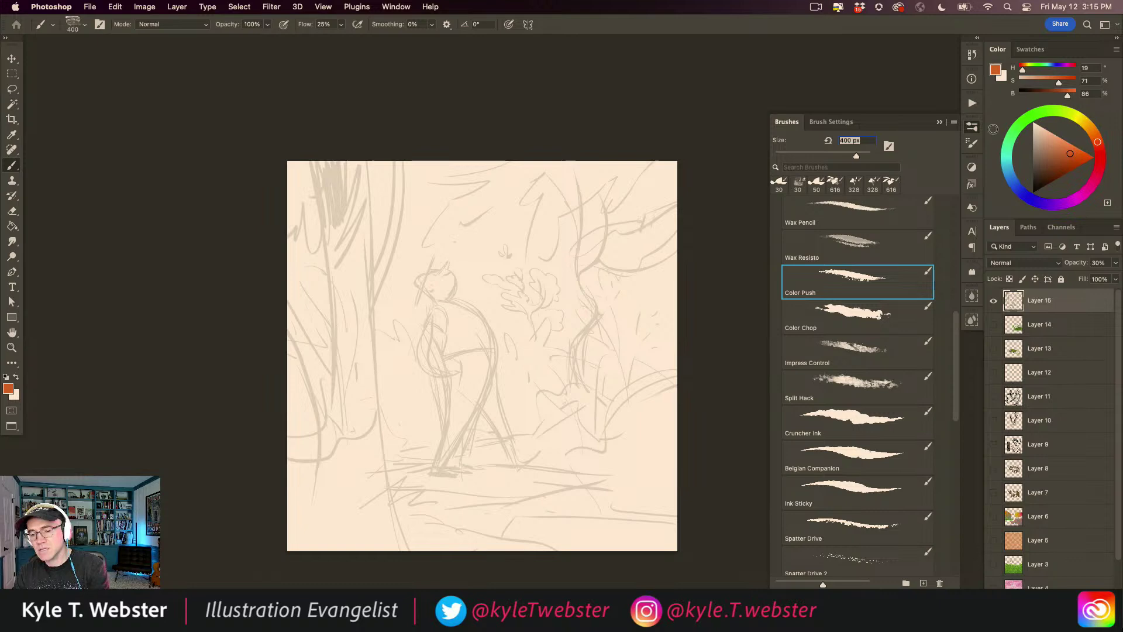
click(16, 398)
click(242, 314)
click(168, 301)
click(341, 270)
key(b)
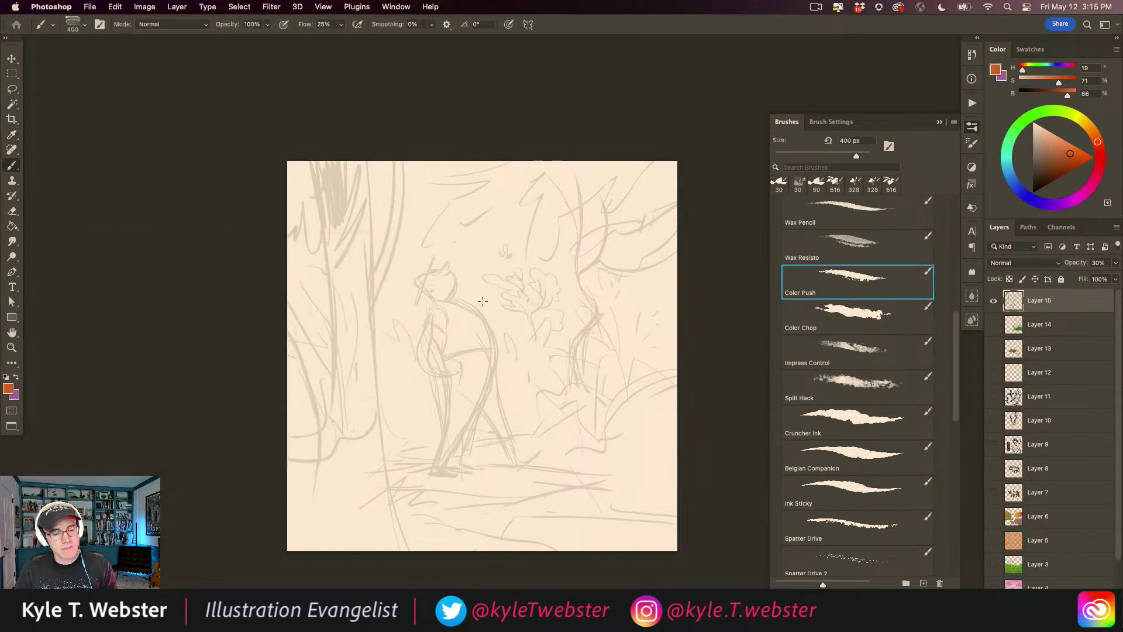
mouse_move(605, 210)
mouse_down()
mouse_move(615, 286)
mouse_move(632, 286)
mouse_move(652, 252)
mouse_move(649, 175)
mouse_up()
key(super+z)
key(super+z)
Add a new layer between Layer 14 and the sketch, and cover the whole canvas with textured orange and purple strokes.
click(1012, 325)
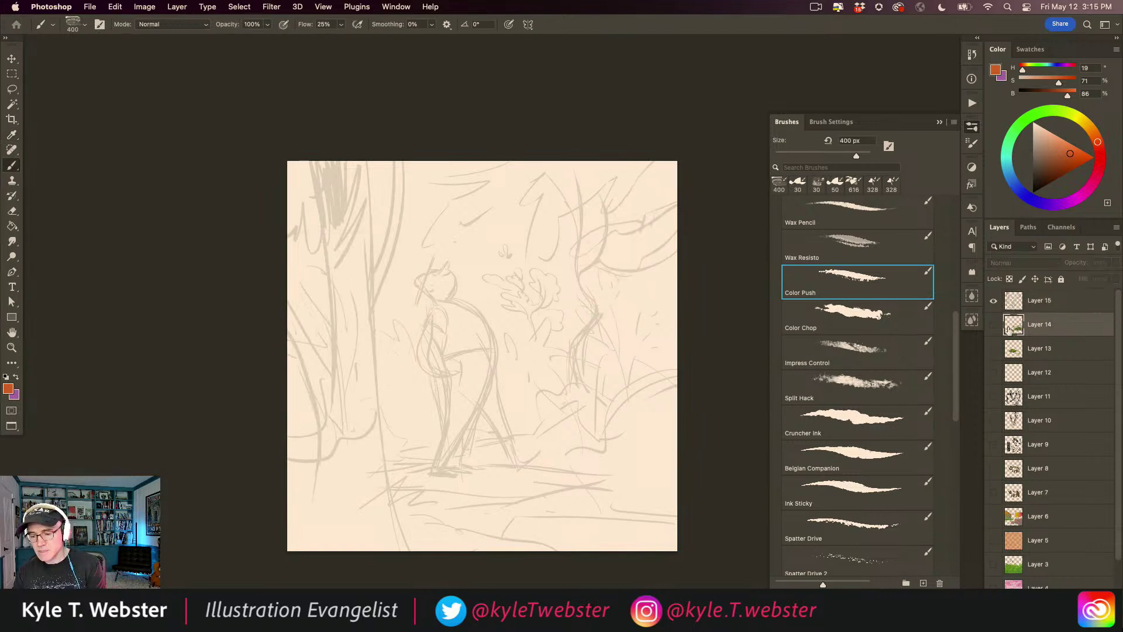
key(alt+shift+super+n)
mouse_move(591, 333)
mouse_down()
mouse_move(595, 234)
mouse_move(617, 279)
mouse_move(656, 208)
mouse_move(674, 198)
mouse_move(619, 227)
mouse_move(551, 199)
mouse_move(536, 272)
mouse_move(531, 197)
mouse_move(567, 163)
mouse_move(583, 192)
mouse_move(517, 255)
mouse_move(578, 298)
mouse_move(670, 291)
mouse_move(609, 276)
mouse_move(576, 377)
mouse_move(512, 332)
mouse_move(583, 360)
mouse_move(674, 296)
mouse_move(678, 488)
mouse_move(627, 409)
mouse_move(605, 498)
mouse_move(607, 448)
mouse_move(657, 461)
mouse_move(673, 524)
mouse_move(610, 512)
mouse_move(556, 545)
mouse_move(543, 533)
mouse_move(570, 406)
mouse_move(605, 416)
mouse_move(457, 240)
mouse_move(496, 263)
mouse_move(513, 186)
mouse_move(610, 189)
mouse_move(629, 224)
mouse_move(579, 427)
mouse_move(512, 326)
mouse_move(461, 186)
mouse_move(593, 360)
mouse_move(604, 429)
mouse_move(547, 315)
mouse_move(539, 375)
mouse_move(594, 377)
mouse_move(628, 302)
mouse_move(538, 181)
mouse_move(452, 196)
mouse_move(403, 228)
mouse_move(444, 218)
mouse_move(422, 335)
mouse_move(460, 303)
mouse_move(392, 190)
mouse_move(398, 225)
mouse_move(319, 173)
mouse_move(317, 252)
mouse_move(313, 196)
mouse_move(388, 171)
mouse_move(454, 343)
mouse_move(496, 216)
mouse_move(496, 368)
mouse_move(457, 316)
mouse_move(432, 314)
mouse_move(389, 373)
mouse_move(318, 276)
mouse_move(329, 330)
mouse_move(353, 248)
mouse_move(288, 186)
mouse_move(439, 374)
mouse_move(410, 433)
mouse_move(322, 457)
mouse_move(291, 344)
mouse_move(345, 527)
mouse_move(380, 462)
mouse_move(281, 438)
mouse_move(337, 531)
mouse_move(444, 515)
mouse_move(515, 486)
mouse_move(515, 544)
mouse_move(495, 495)
mouse_move(585, 468)
mouse_move(643, 495)
mouse_move(704, 371)
mouse_move(683, 534)
mouse_up()
mouse_move(478, 298)
mouse_down()
mouse_move(462, 169)
mouse_move(478, 342)
mouse_move(472, 127)
mouse_move(424, 391)
mouse_move(408, 269)
mouse_move(449, 307)
mouse_move(468, 226)
mouse_move(468, 332)
mouse_move(444, 396)
mouse_move(403, 294)
mouse_up()
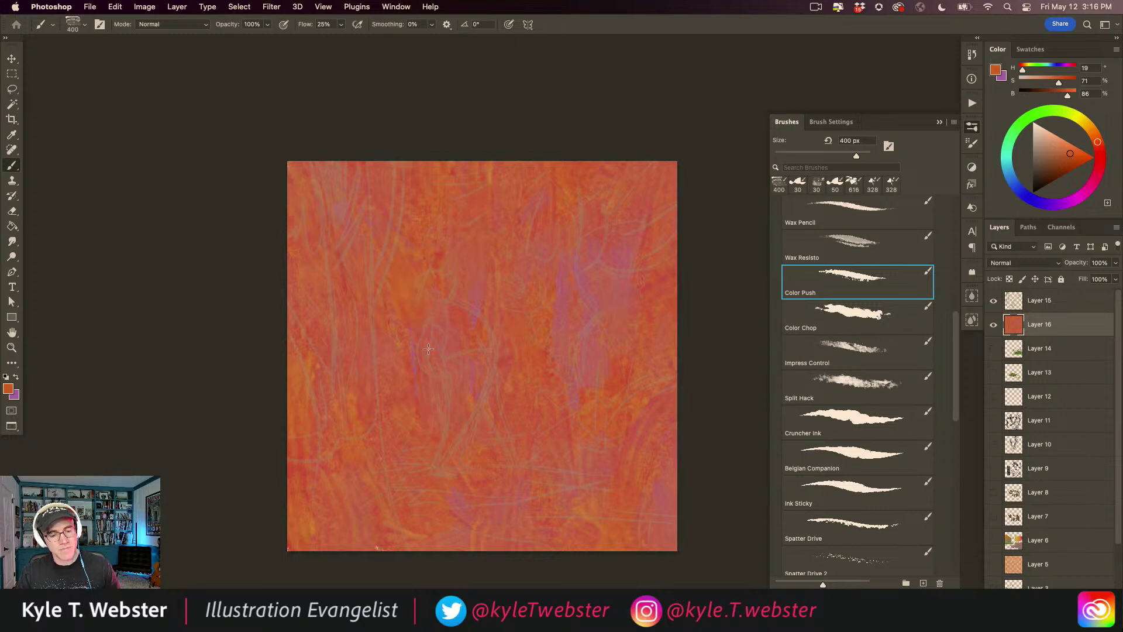
Create a new layer above the orange texture and outline the figure's head and hat with a lasso selection.
super+click(429, 390)
drag(404, 429, 373, 406)
key(super+shift+alt+n)
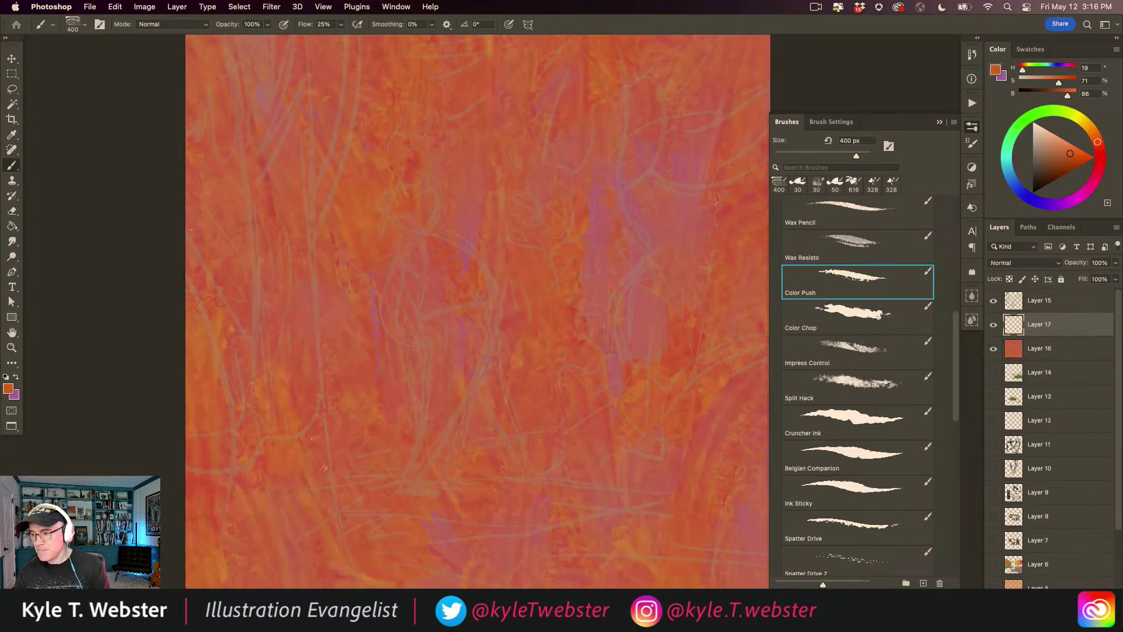
key(l)
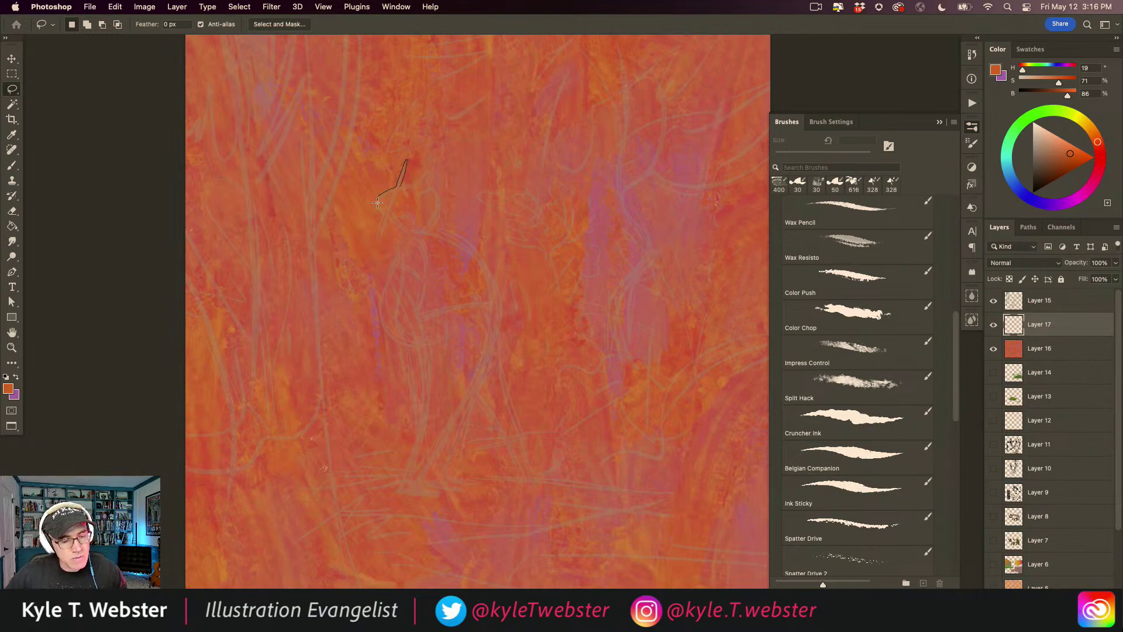
drag(406, 236, 436, 216)
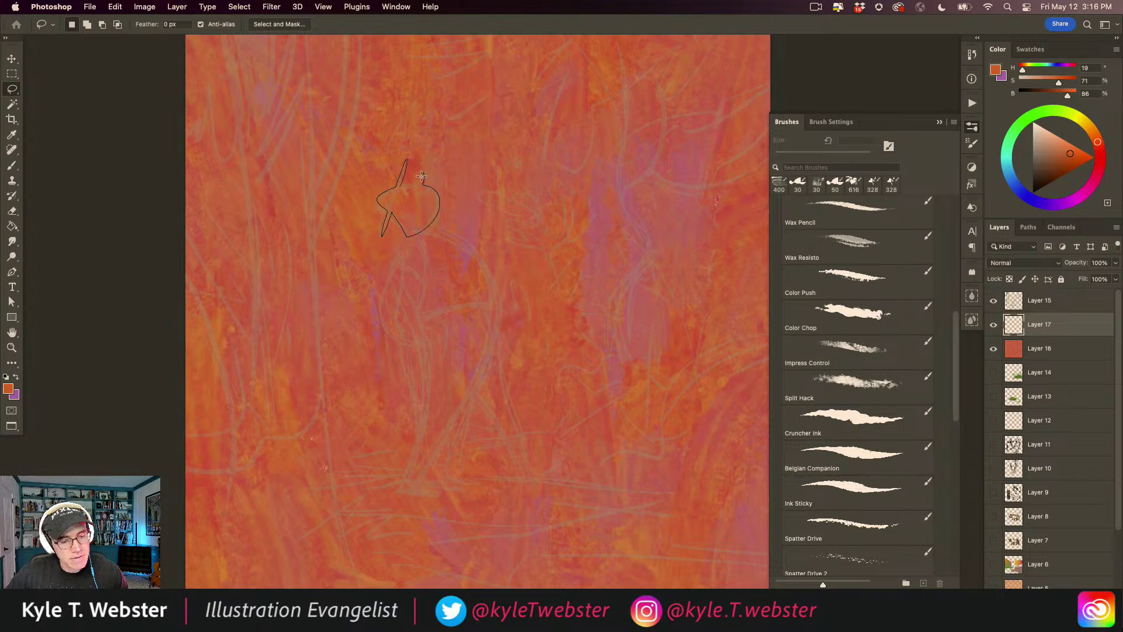
drag(400, 183, 400, 187)
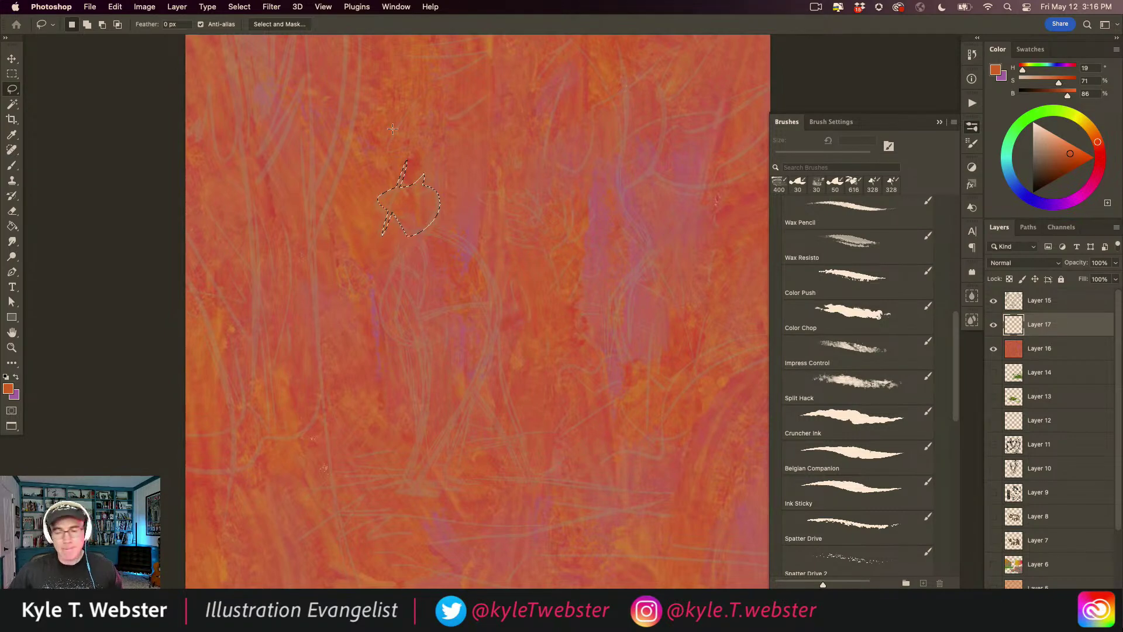
Add the figure's torso, front leg and front foot to the lasso selection.
super+click(391, 210)
drag(368, 294, 351, 200)
key(shift)
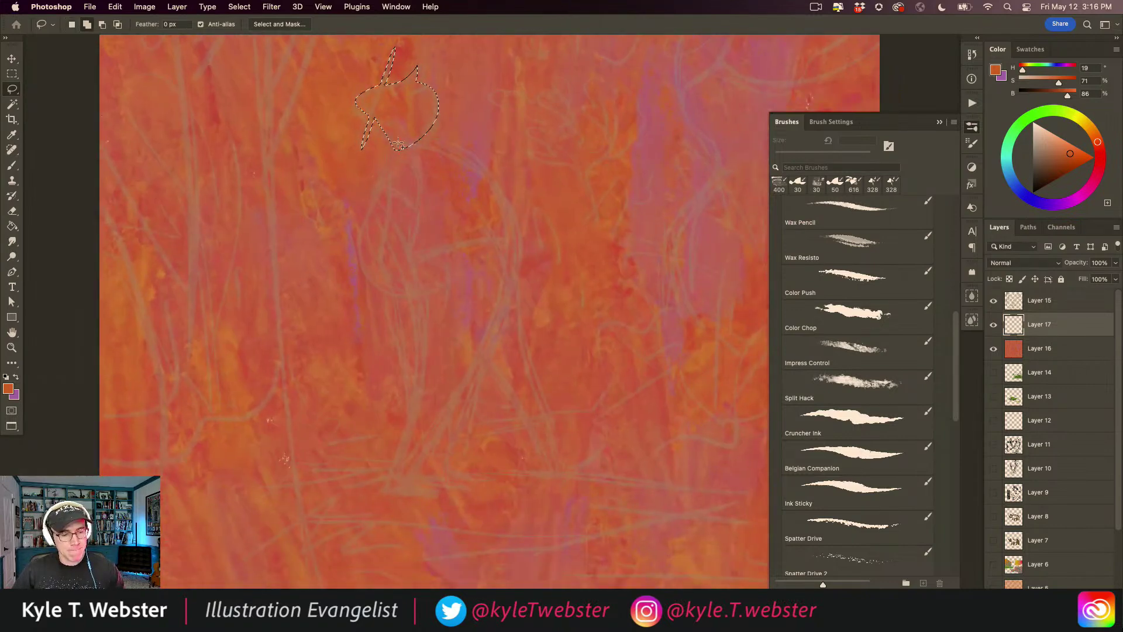
mouse_move(398, 140)
mouse_down()
mouse_move(379, 287)
mouse_move(418, 298)
mouse_move(418, 373)
mouse_move(392, 493)
mouse_move(467, 497)
mouse_move(419, 478)
mouse_move(501, 314)
mouse_move(514, 235)
mouse_move(480, 158)
mouse_move(420, 138)
mouse_up()
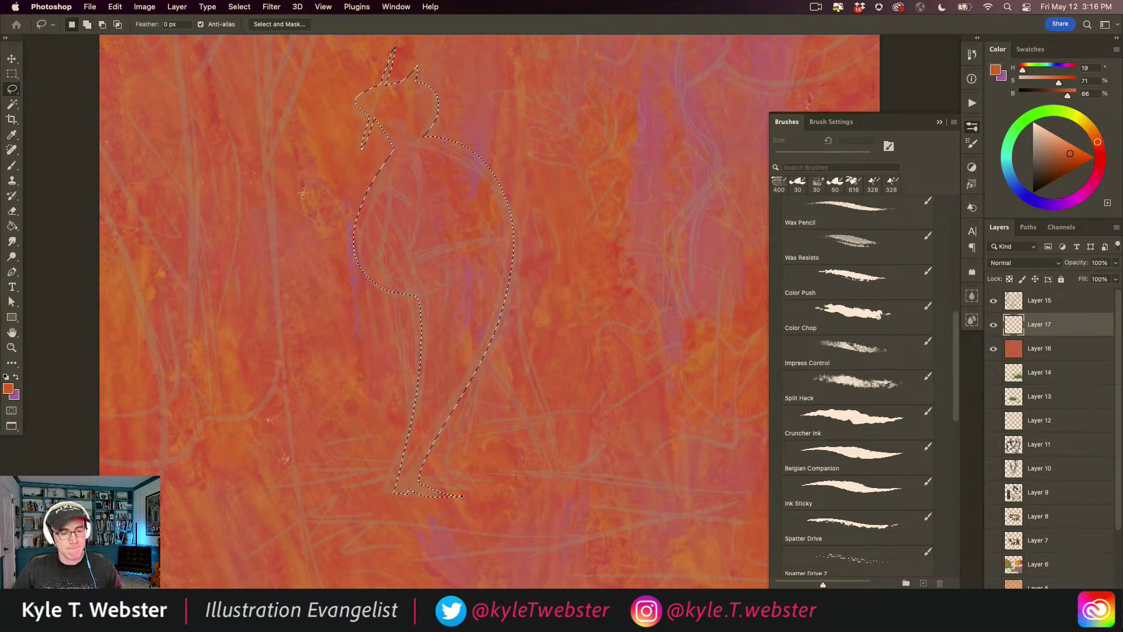
Extend the selection with the figure's back leg and foot, and refine the gap between the legs.
drag(351, 316, 303, 296)
mouse_move(407, 286)
mouse_down()
mouse_move(476, 401)
mouse_move(499, 471)
mouse_move(547, 420)
mouse_move(511, 449)
mouse_move(467, 230)
mouse_move(427, 129)
mouse_up()
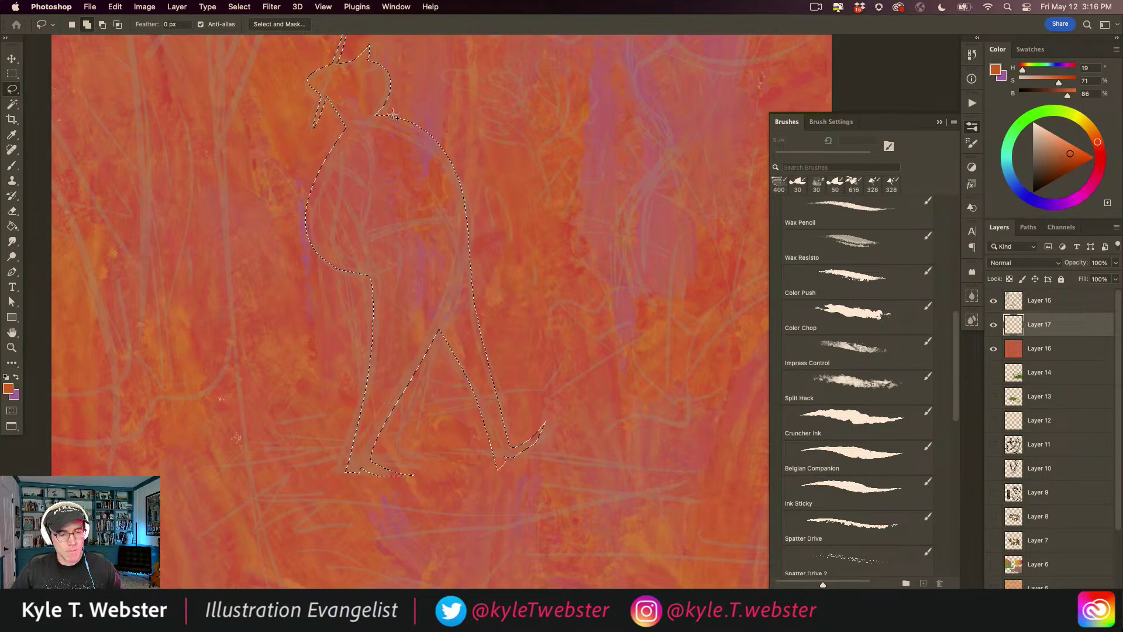
mouse_move(498, 466)
mouse_down()
mouse_move(466, 393)
mouse_move(410, 330)
mouse_move(437, 291)
mouse_move(494, 411)
mouse_move(498, 461)
mouse_up()
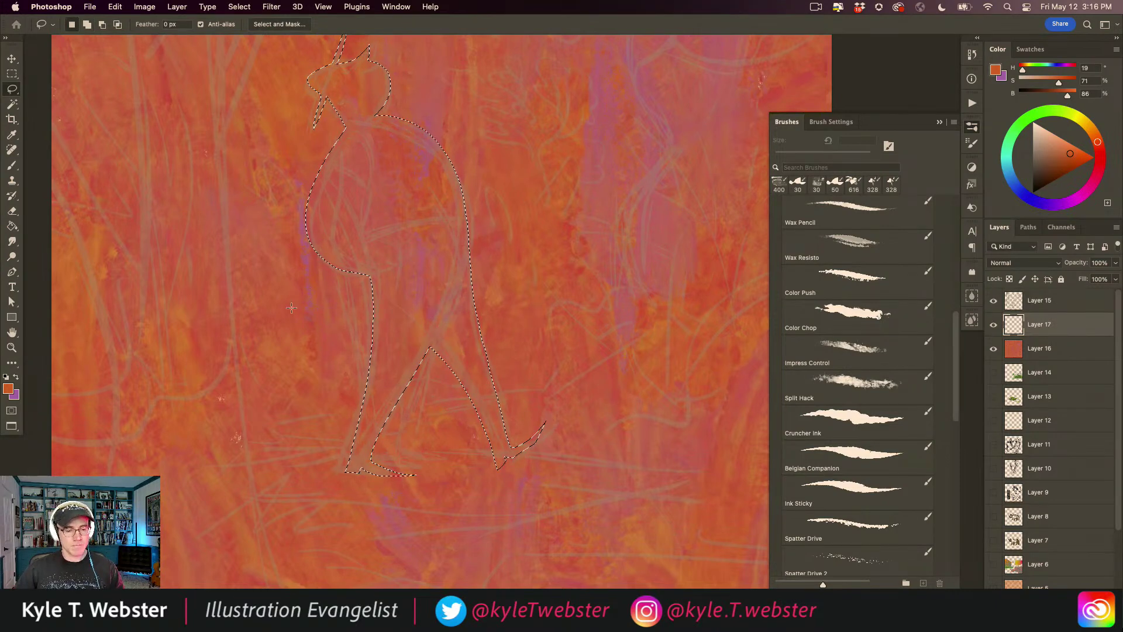
Subtract the full gap between the legs and the opening between the figure's arm and torso from the lasso selection.
drag(293, 368, 326, 366)
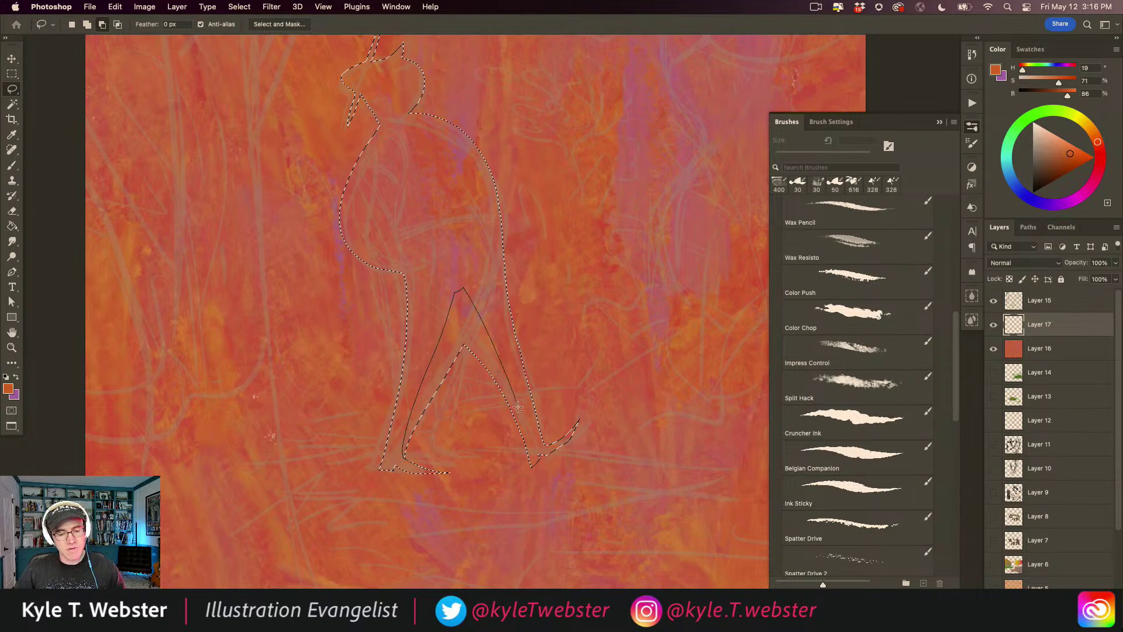
drag(471, 439, 467, 434)
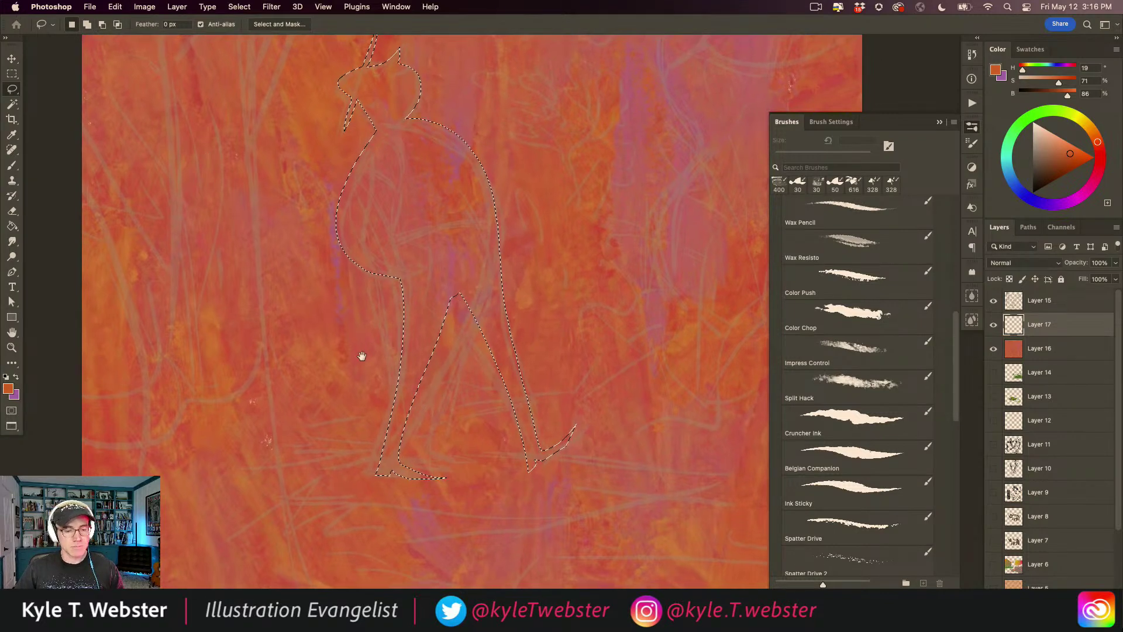
scroll(357, 353, up, 3)
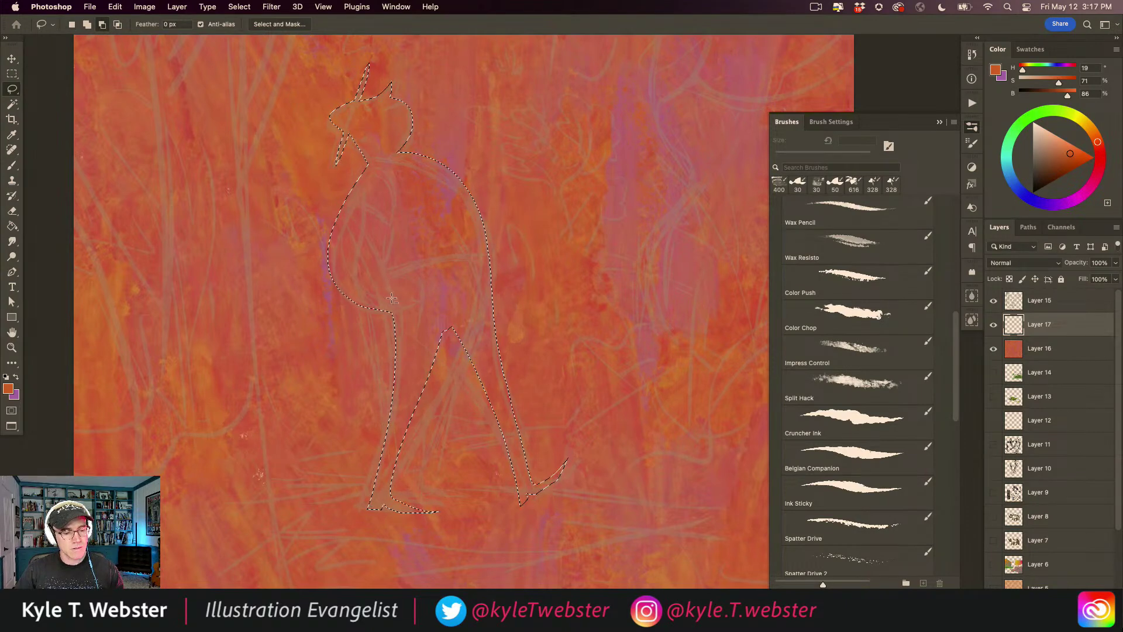
mouse_move(375, 293)
mouse_down()
mouse_move(344, 269)
mouse_move(352, 232)
mouse_move(363, 241)
mouse_move(370, 218)
mouse_move(397, 240)
mouse_move(393, 297)
mouse_up()
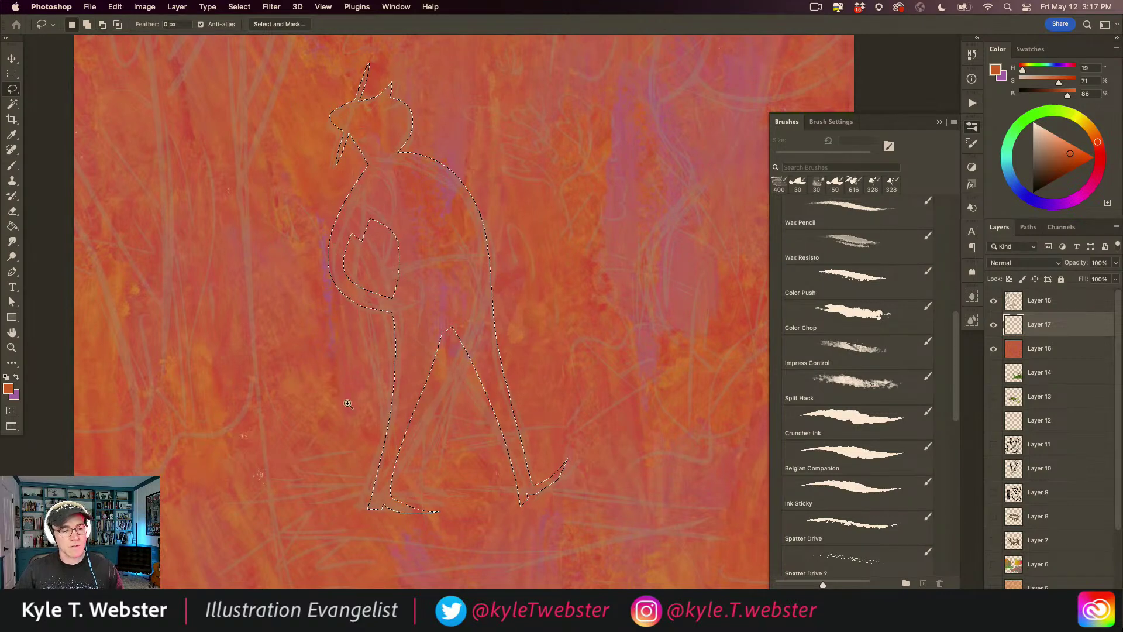
key(super+minus)
key(super+minus)
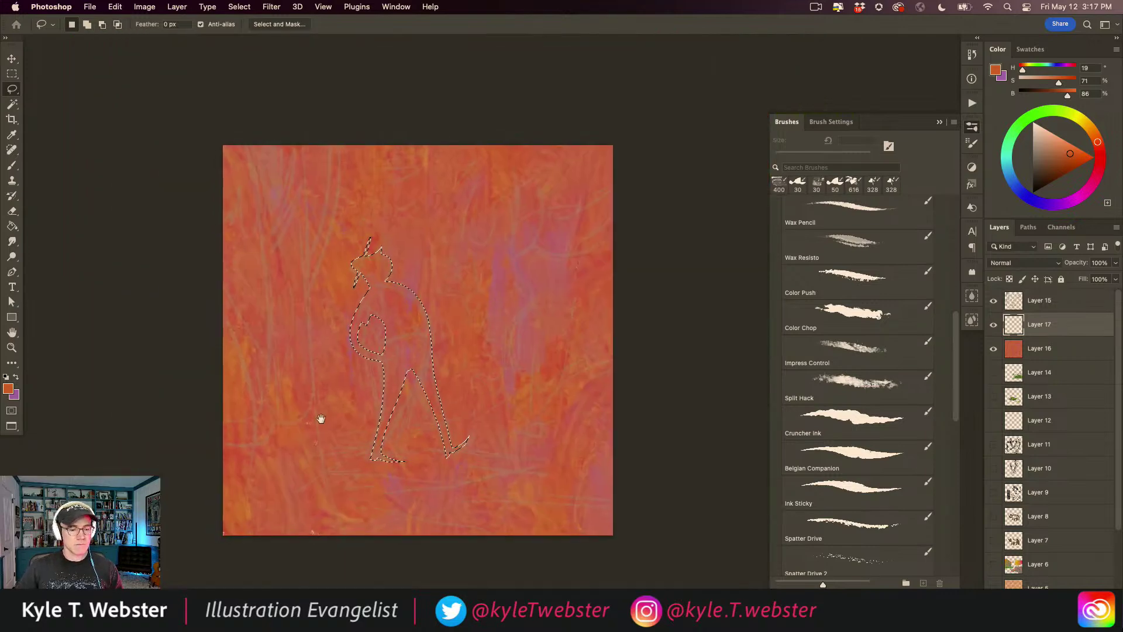
super+click(369, 385)
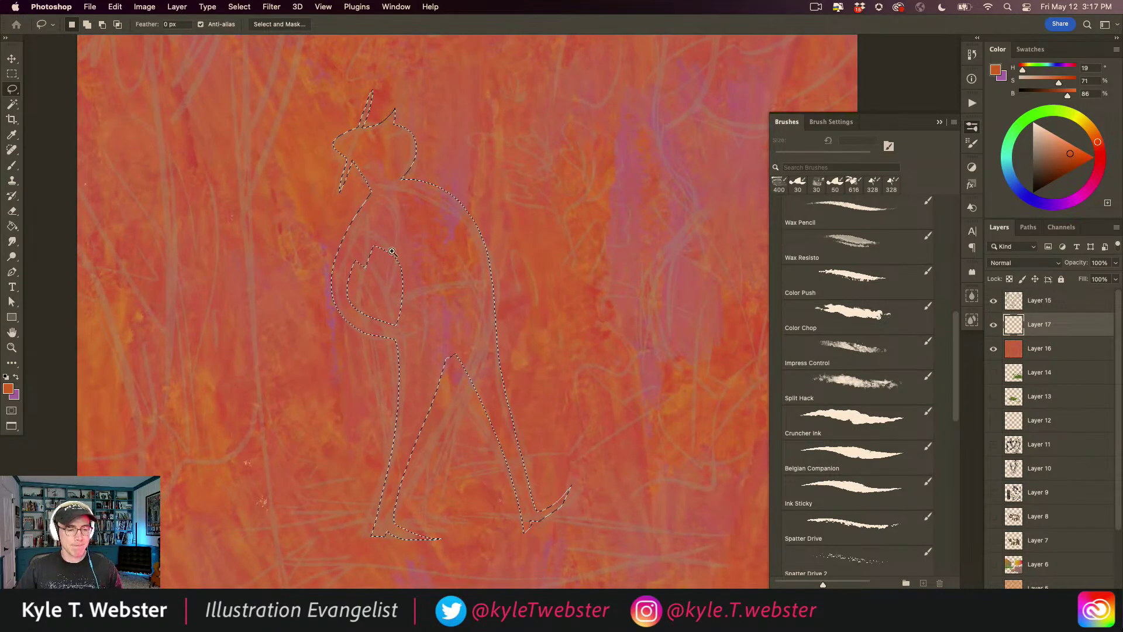
key(shift)
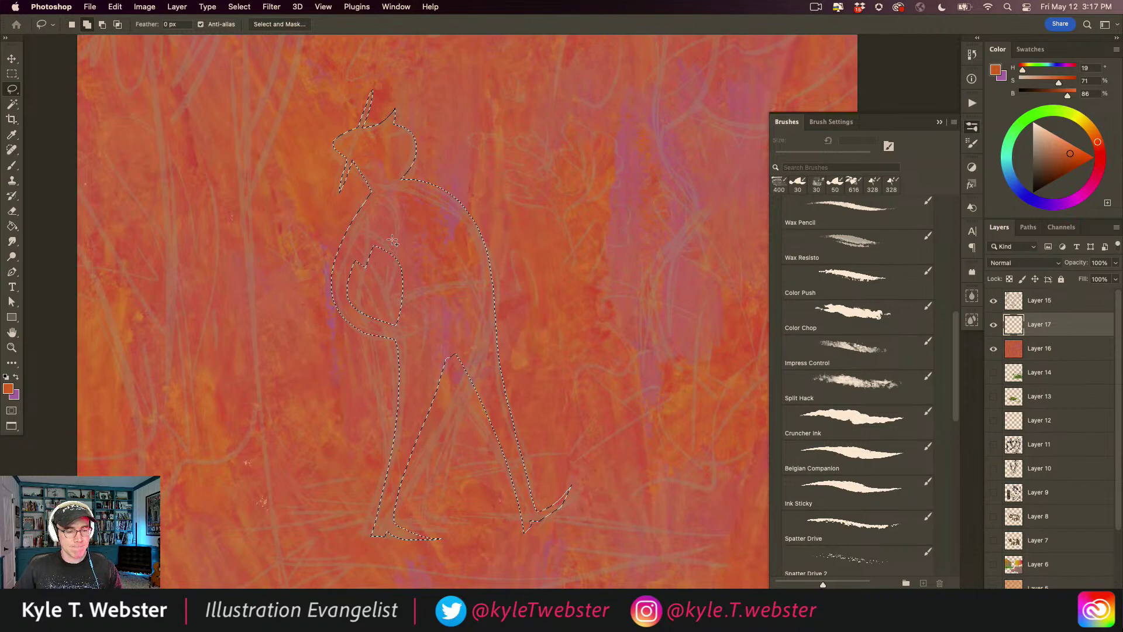
alt+super+click(355, 356)
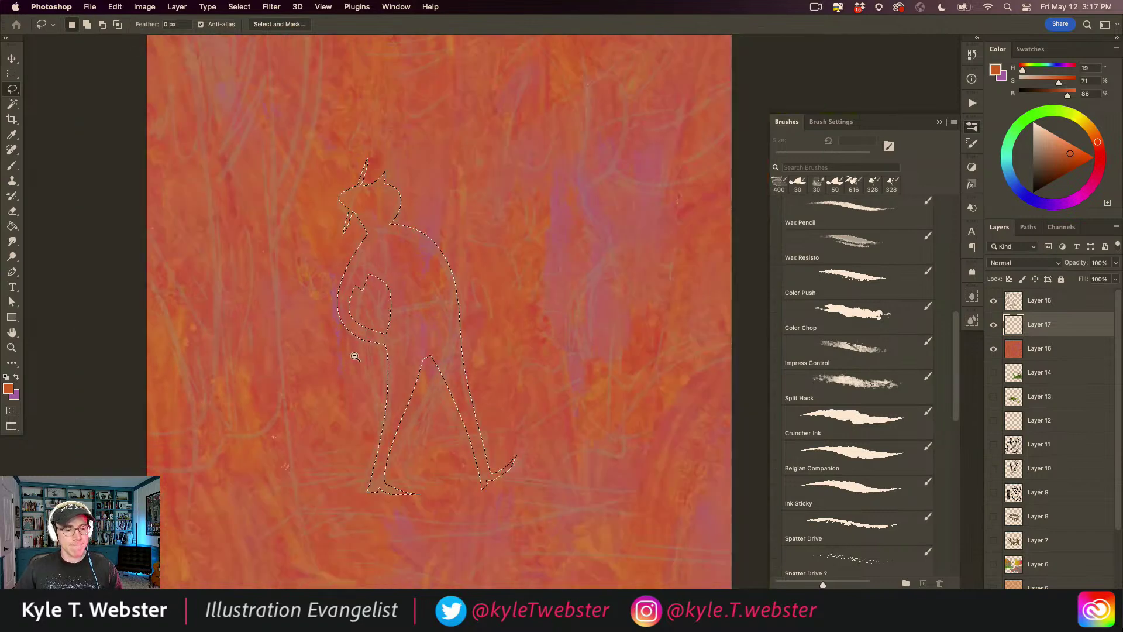
alt+super+click(329, 367)
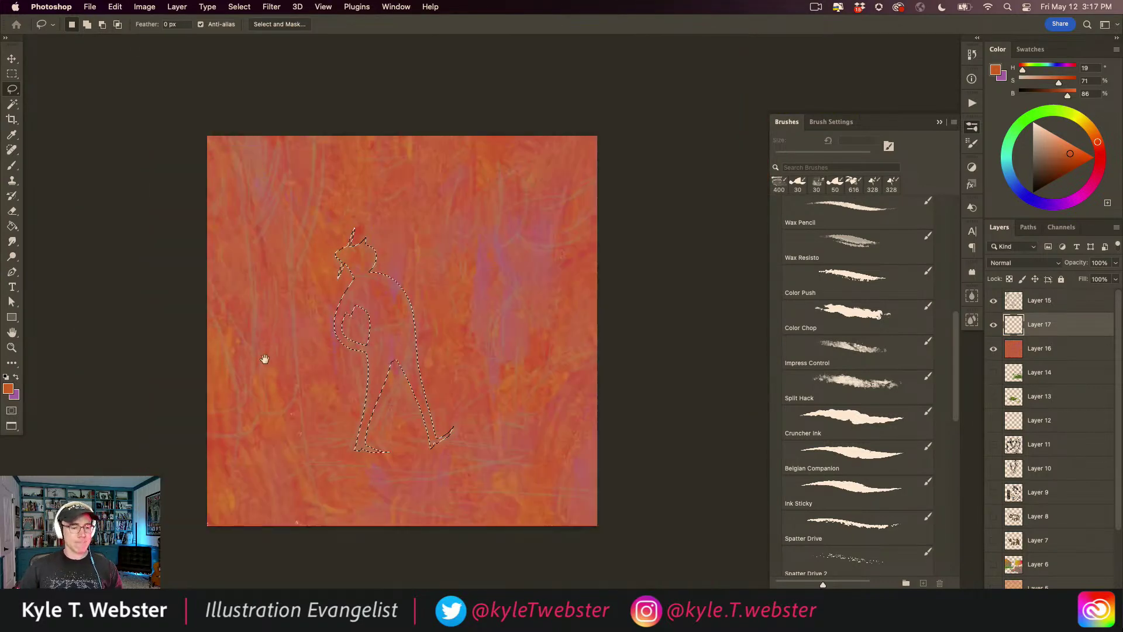
super+click(350, 382)
Fill the figure selection with greyish brown (H 19, S 22, B 43) using the 300 px Wax Resisto brush, and deselect.
key(b)
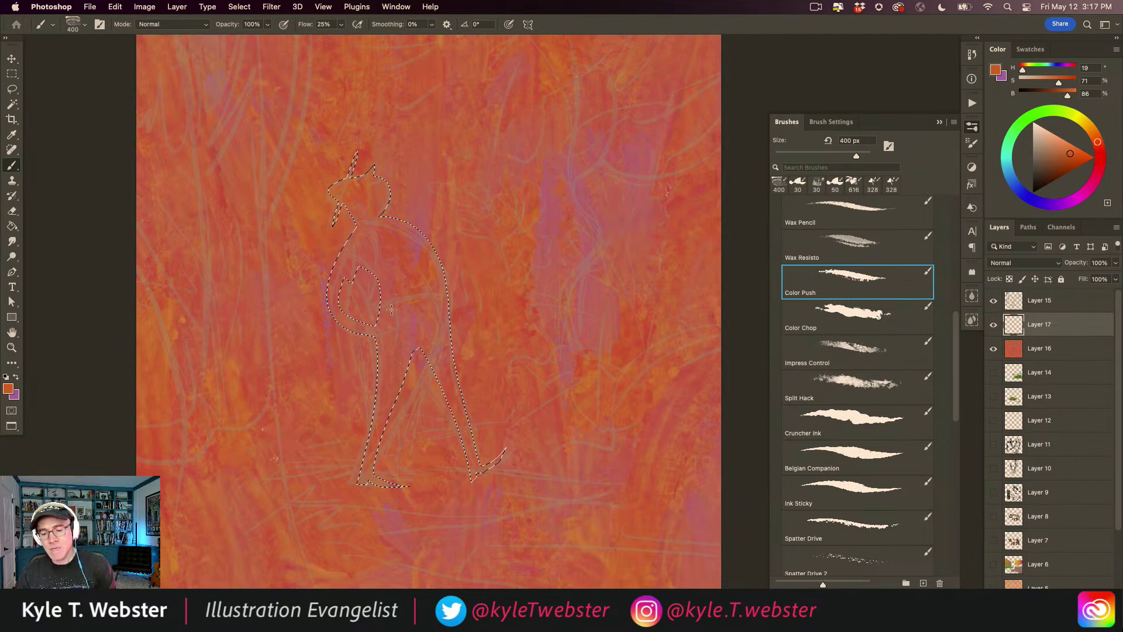
click(842, 242)
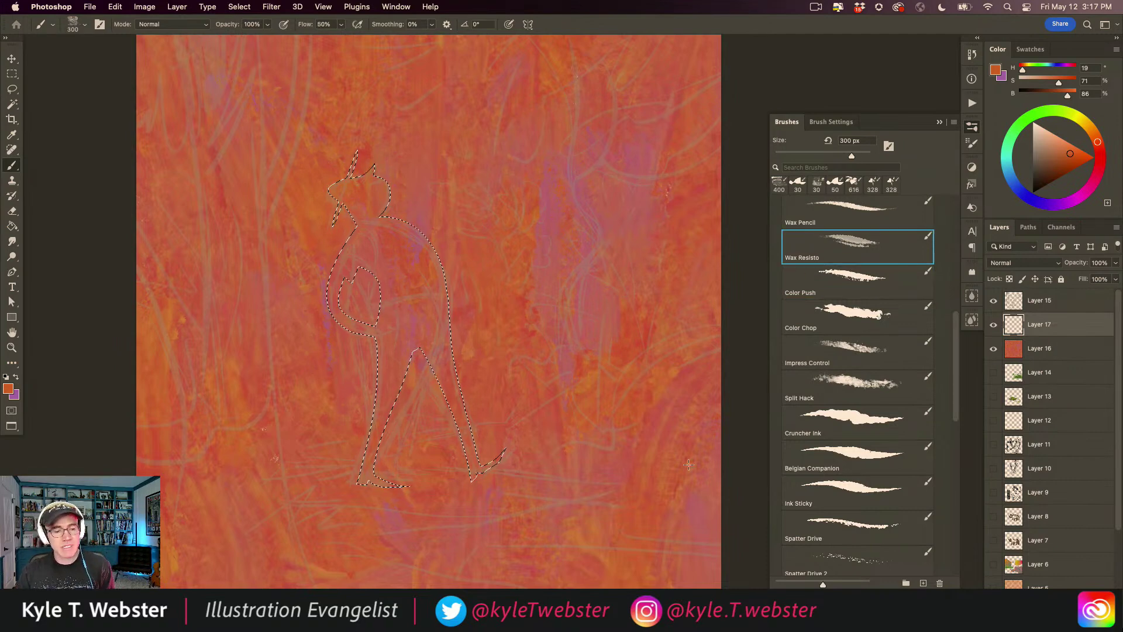
click(1043, 171)
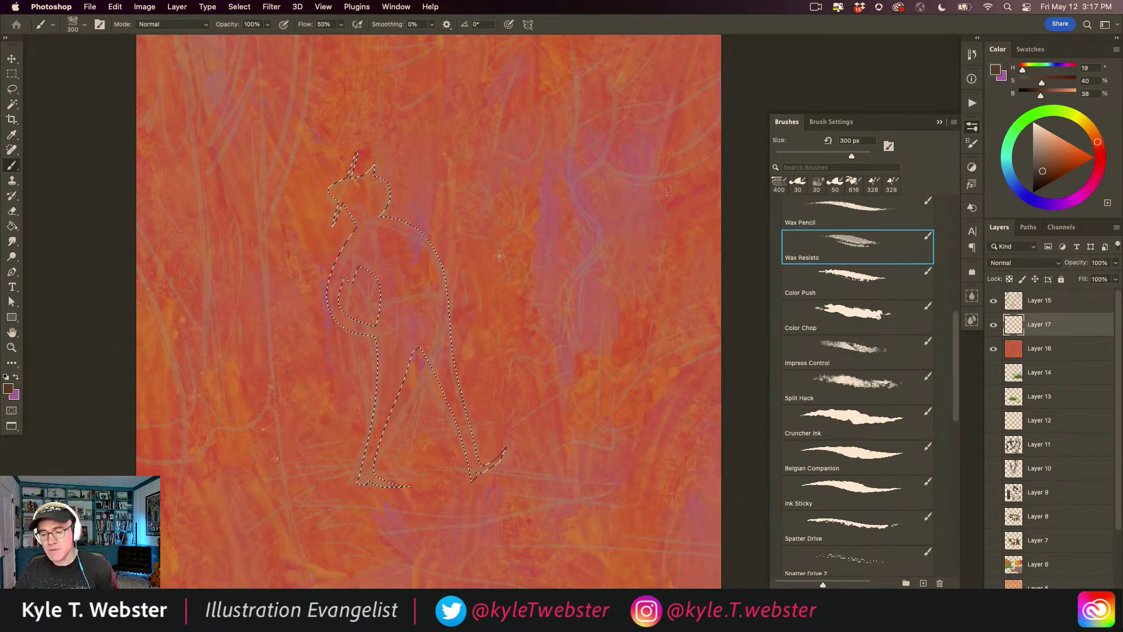
click(1039, 166)
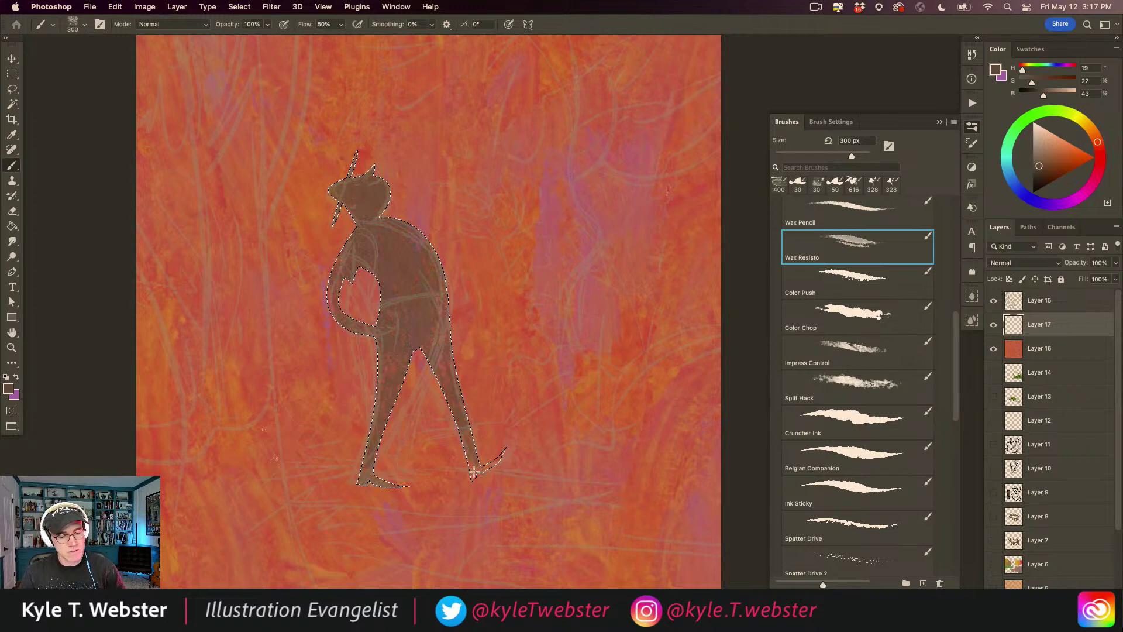
drag(395, 278, 398, 459)
key(super+d)
Hide the sketch on Layer 15 and lock the transparent pixels of the figure layer, Layer 17.
click(993, 300)
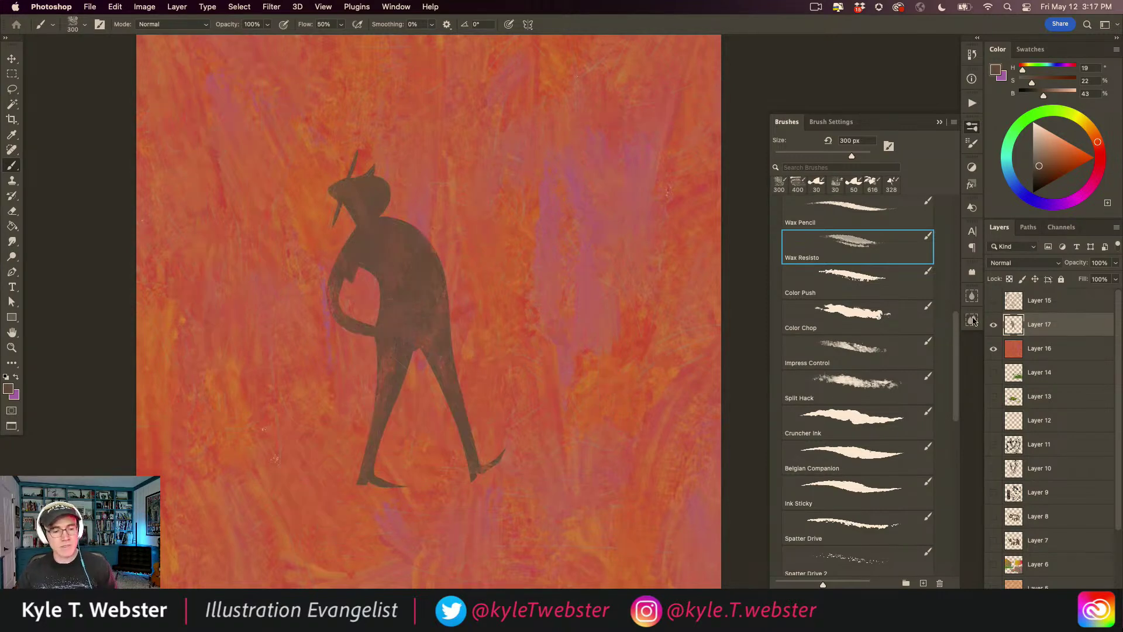
alt+super+click(331, 422)
drag(325, 431, 466, 409)
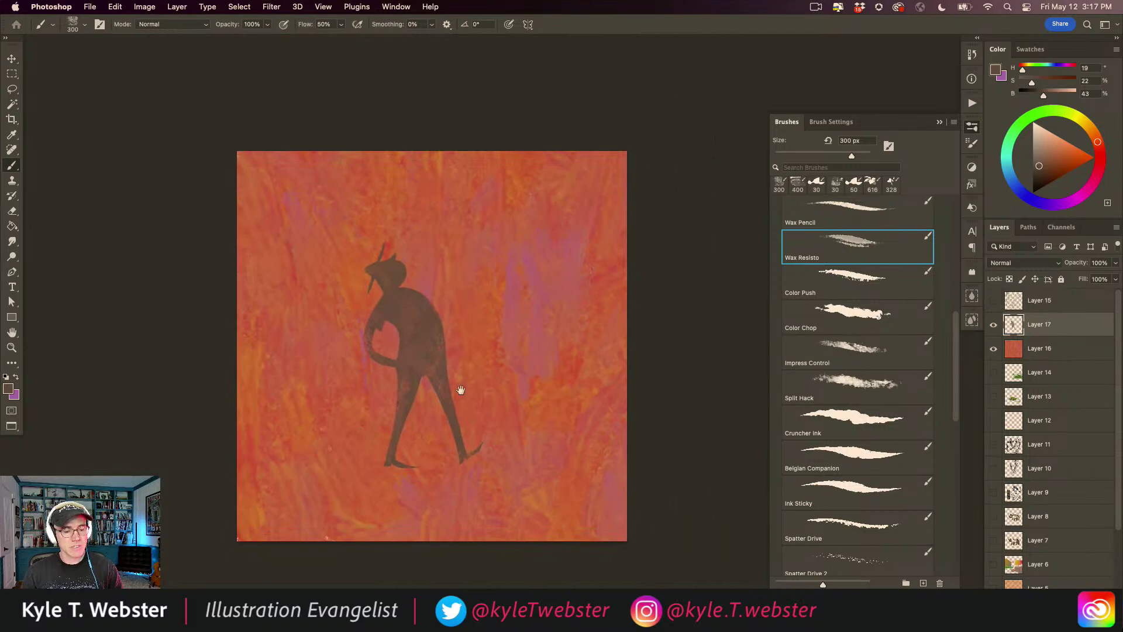
scroll(417, 387, up, 5)
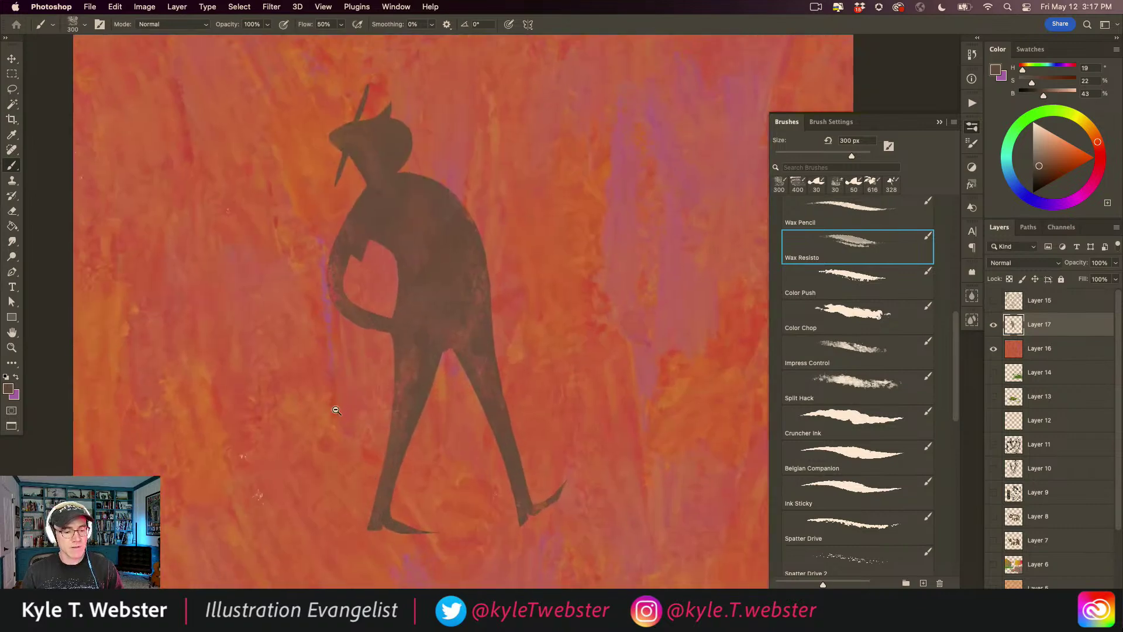
scroll(336, 411, down, 2)
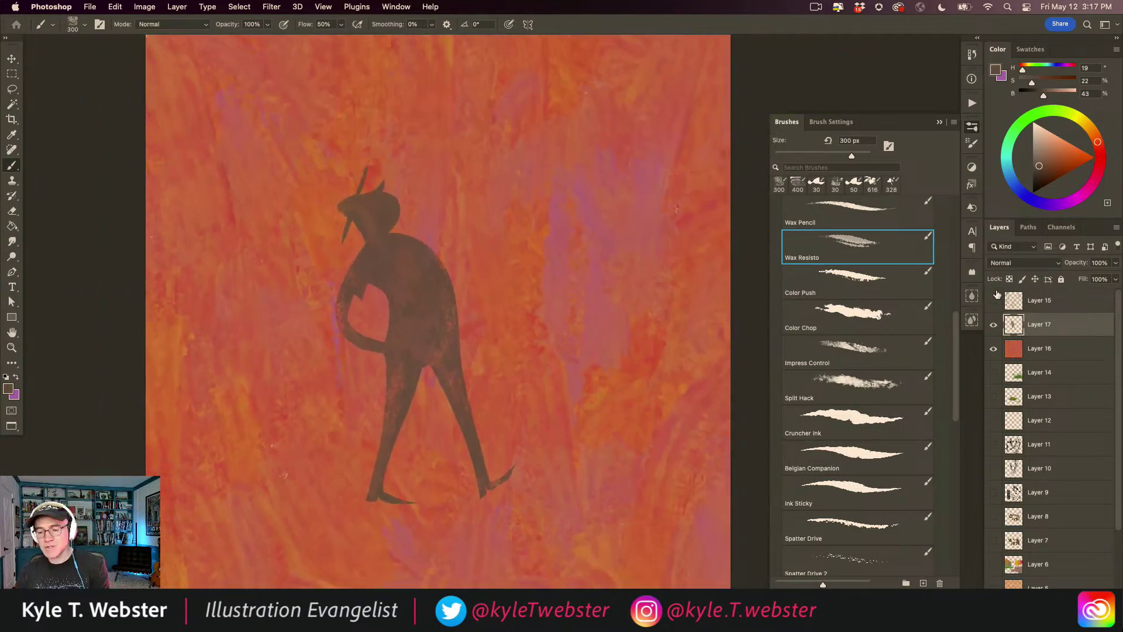
key(slash)
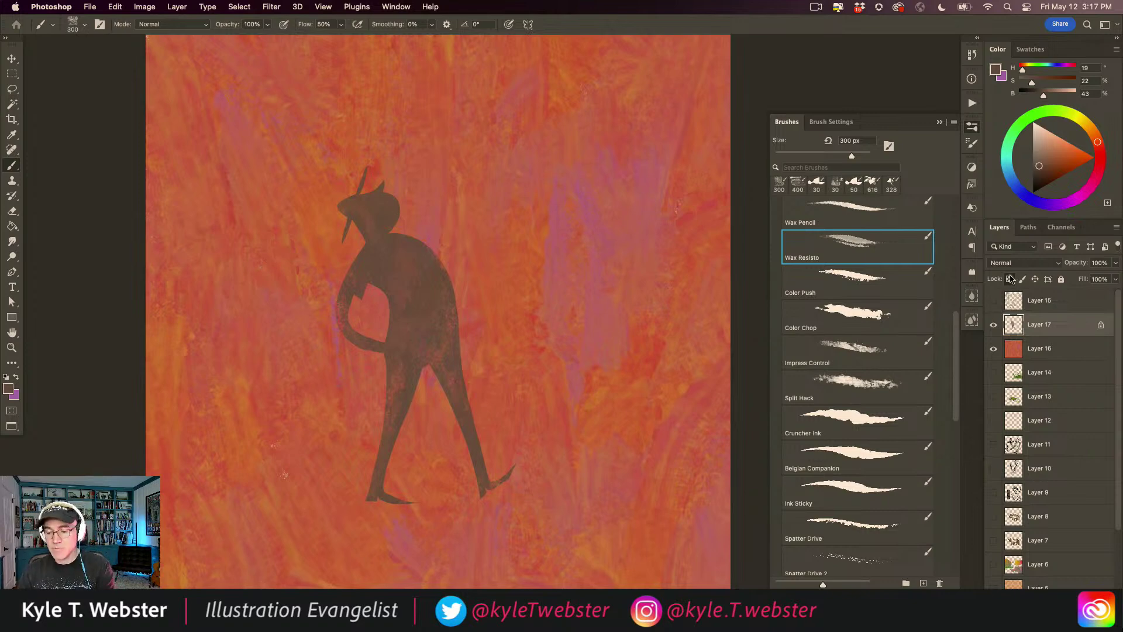
scroll(359, 258, up, 1)
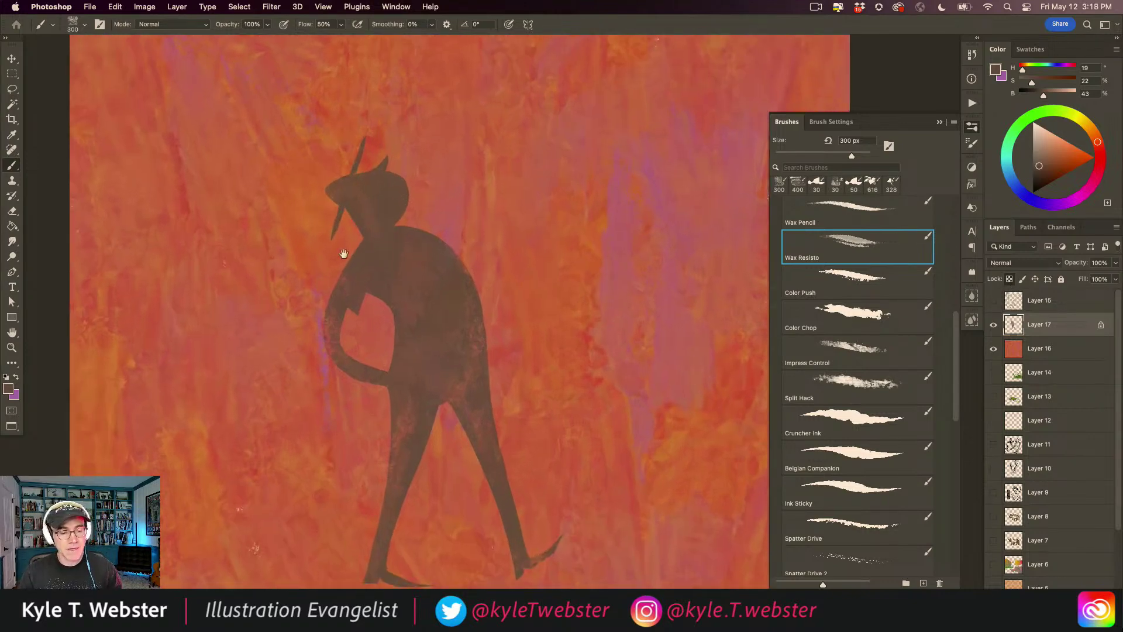
Lasso the figure's head and hat down to the neckline and paint them warm brown (H 15, S 39, B 58).
key(l)
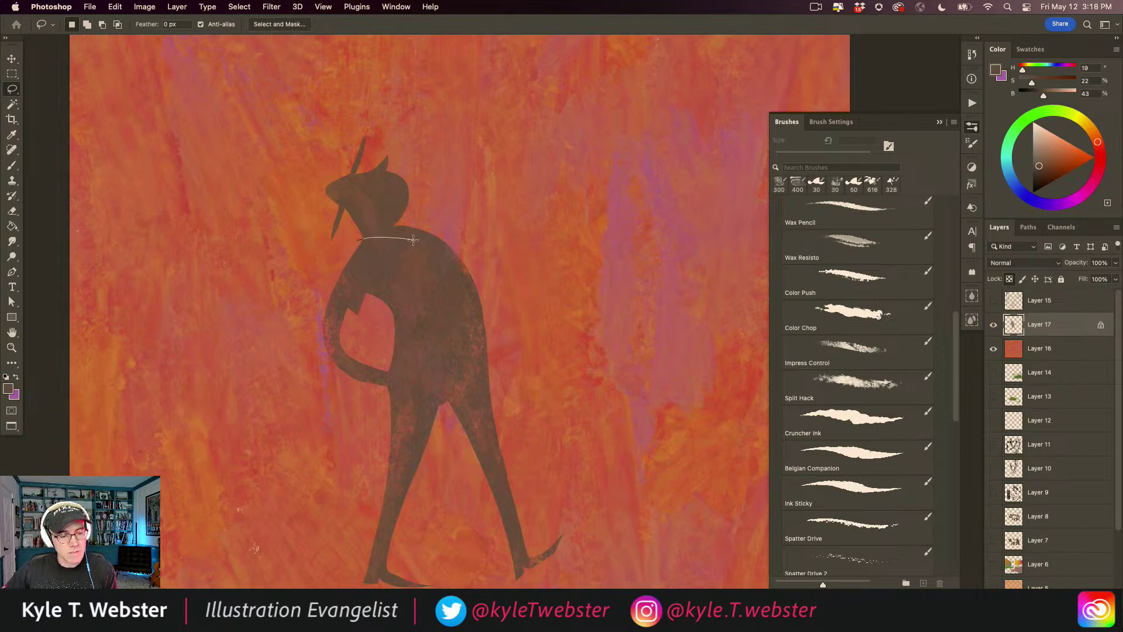
mouse_move(416, 208)
mouse_down()
mouse_move(385, 140)
mouse_move(366, 127)
mouse_move(285, 198)
mouse_move(342, 240)
mouse_up()
key(b)
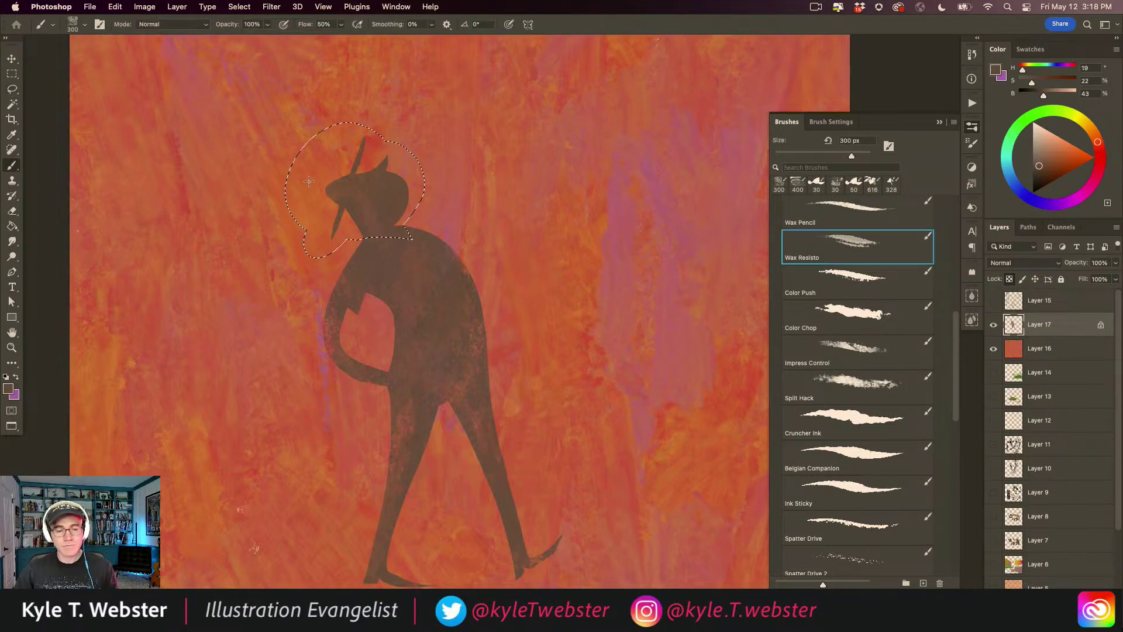
alt+click(592, 234)
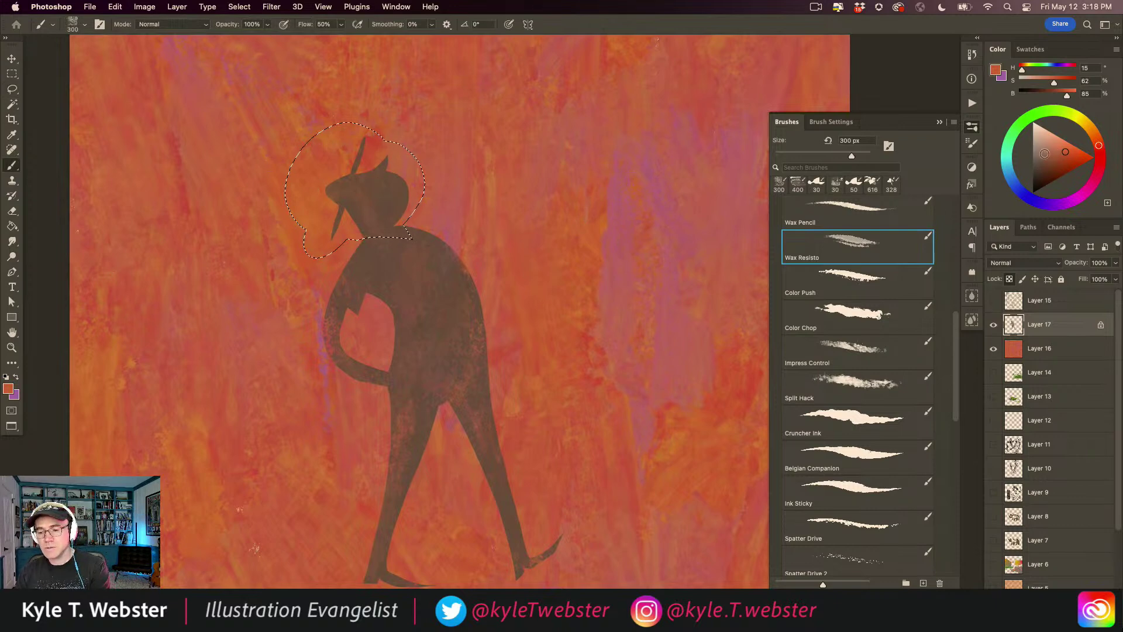
click(1047, 160)
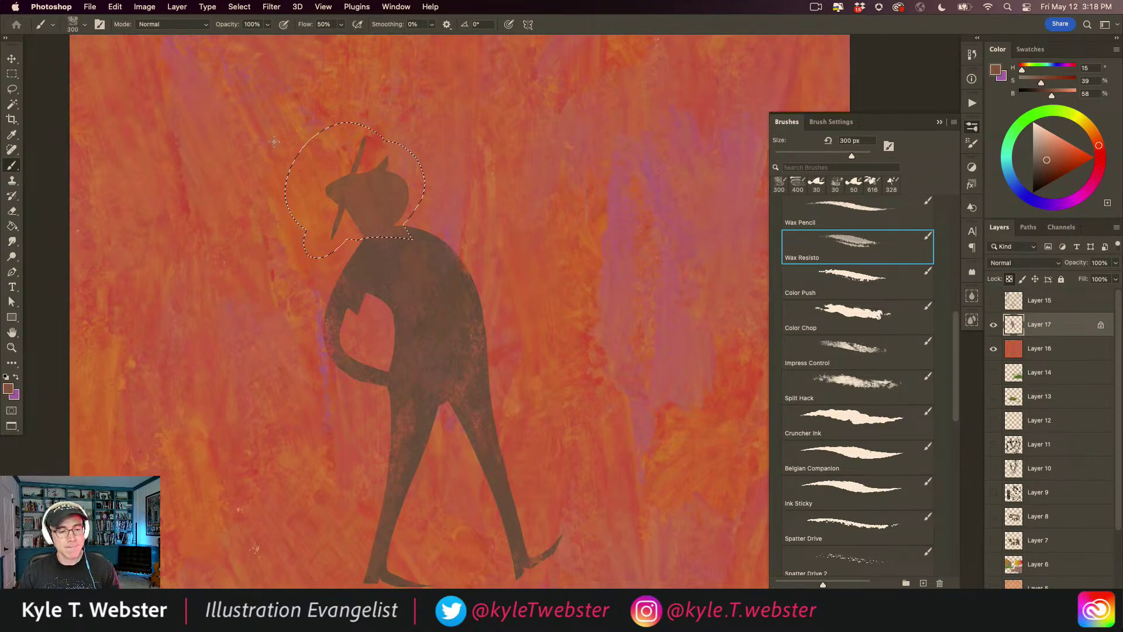
Invert the head selection, paint a textured light beige shirt (H 42, S 13, B 73) over the torso and upper arm, and deselect.
key(super+d)
key(super+z)
key(shift+super+i)
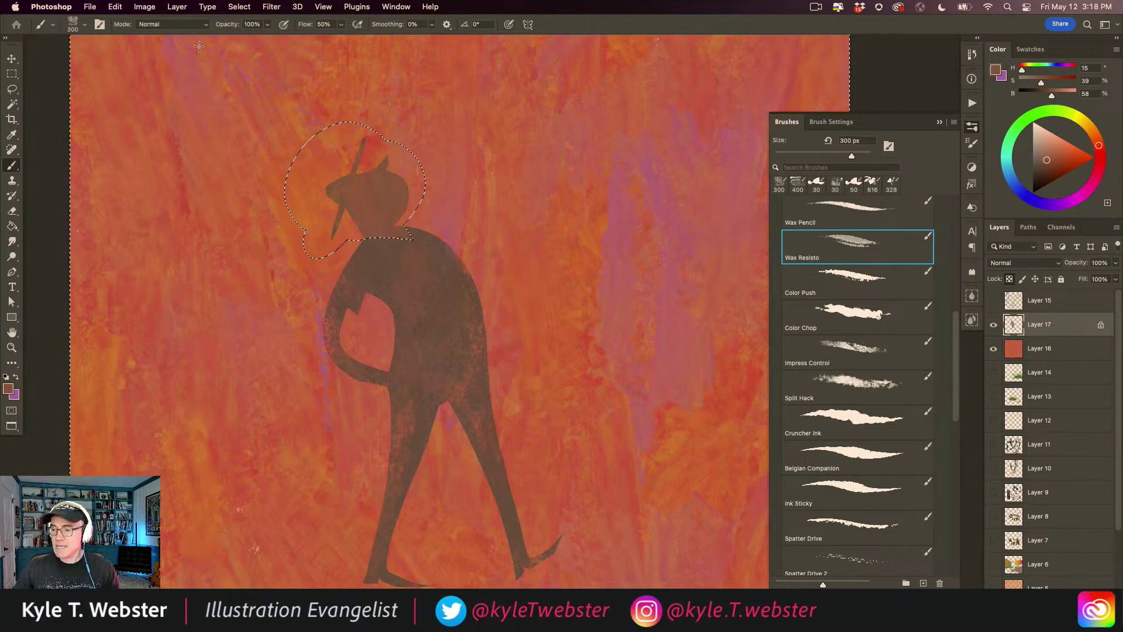
click(1089, 128)
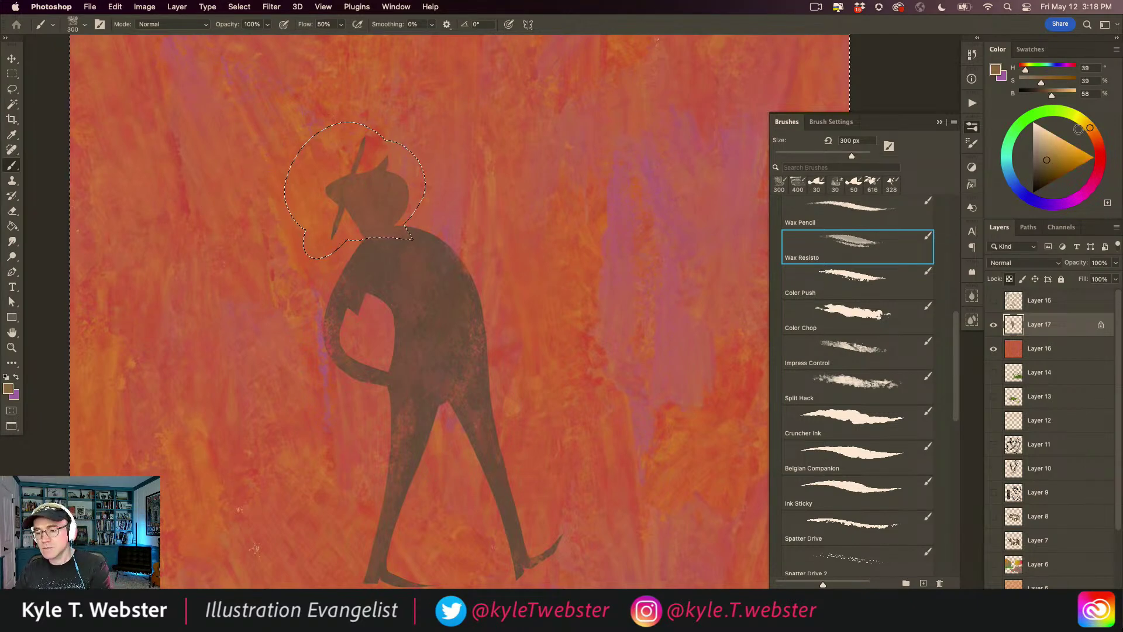
click(1039, 145)
mouse_move(380, 260)
mouse_down()
mouse_move(363, 286)
mouse_move(368, 258)
mouse_move(380, 288)
mouse_move(404, 250)
mouse_move(428, 279)
mouse_move(426, 269)
mouse_move(423, 298)
mouse_move(399, 320)
mouse_move(474, 319)
mouse_move(396, 338)
mouse_move(490, 342)
mouse_move(410, 342)
mouse_move(451, 345)
mouse_move(411, 329)
mouse_move(415, 274)
mouse_move(395, 290)
mouse_move(341, 283)
mouse_up()
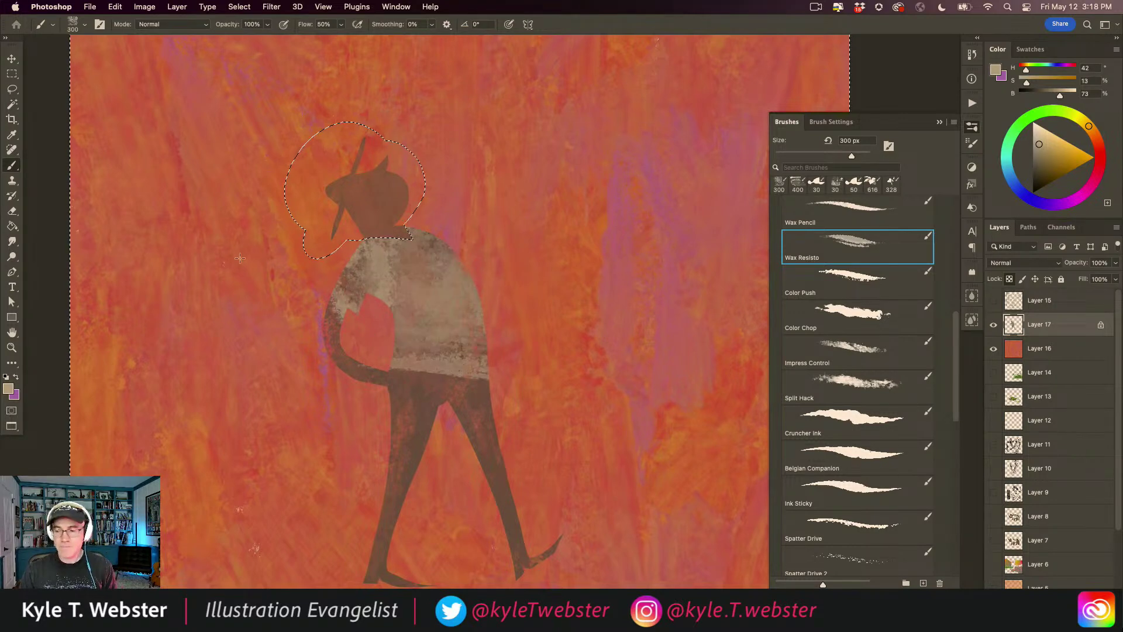
key(super+d)
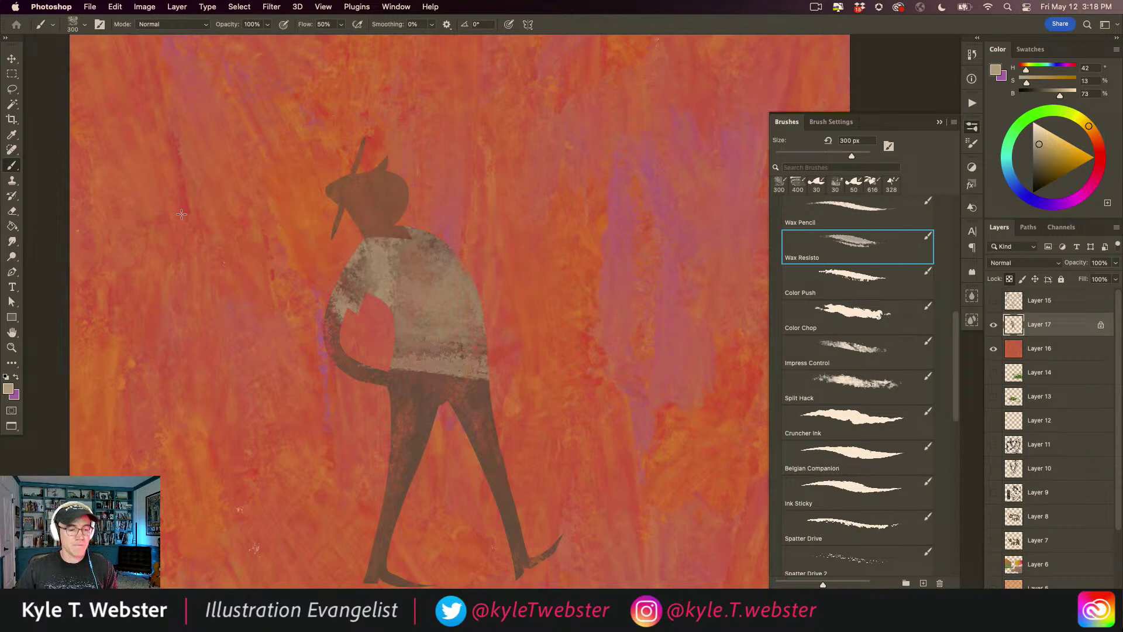
Sample the head's brown, lasso the bare arm below the sleeve, paint it with that colour, and deselect.
key(super+shift+d)
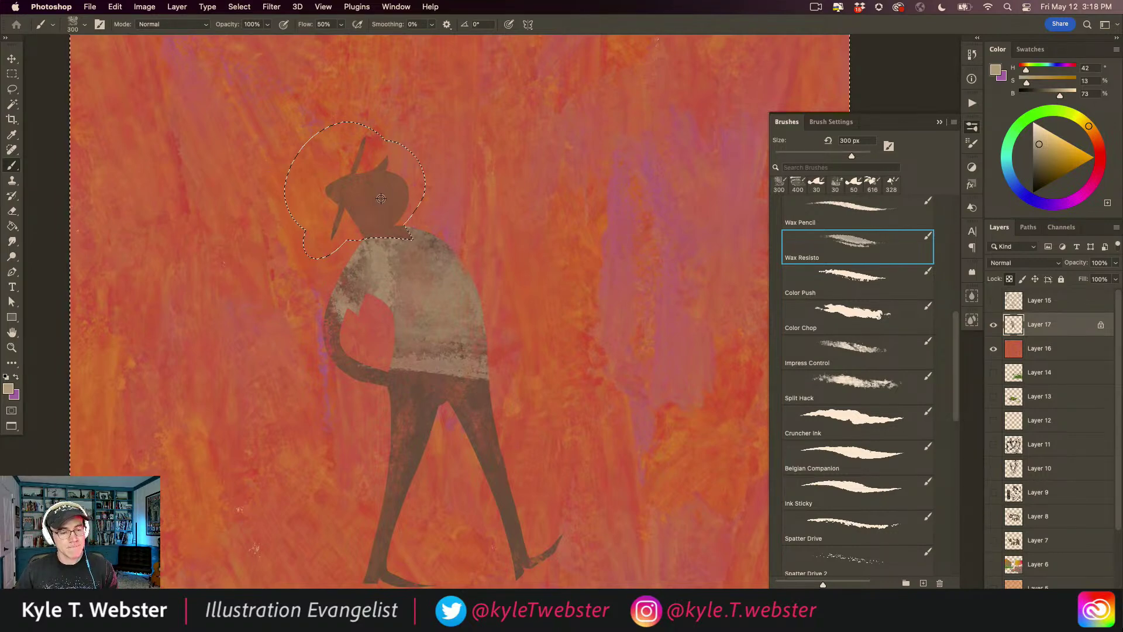
alt+click(379, 199)
key(super+d)
key(l)
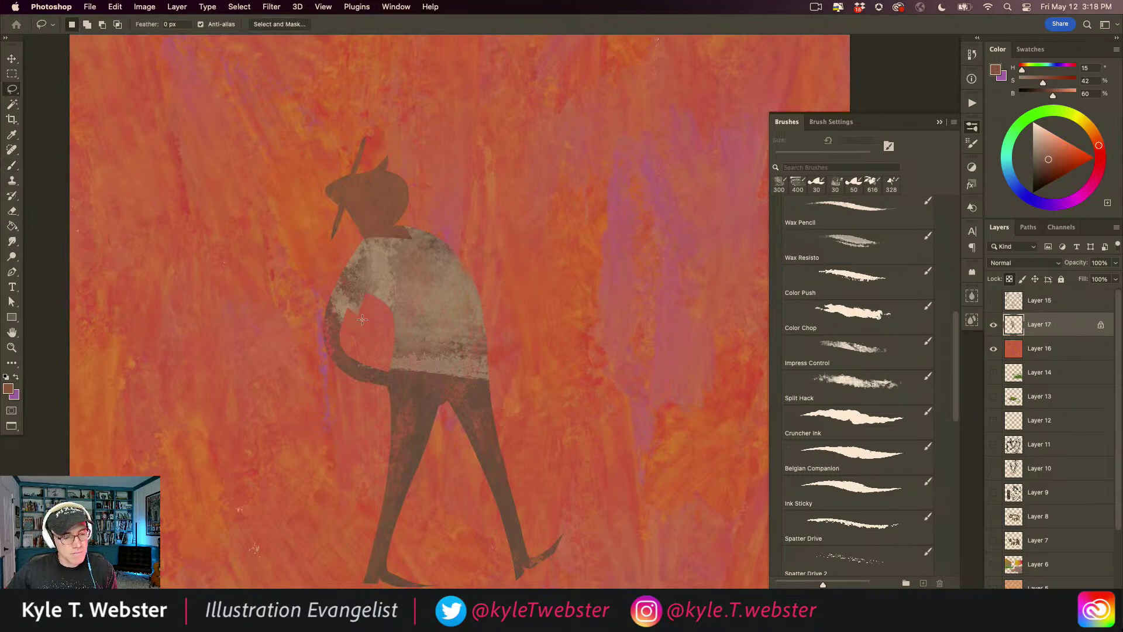
mouse_move(346, 305)
mouse_down()
mouse_move(319, 288)
mouse_move(308, 341)
mouse_move(333, 382)
mouse_move(399, 391)
mouse_move(408, 377)
mouse_move(362, 321)
mouse_up()
key(b)
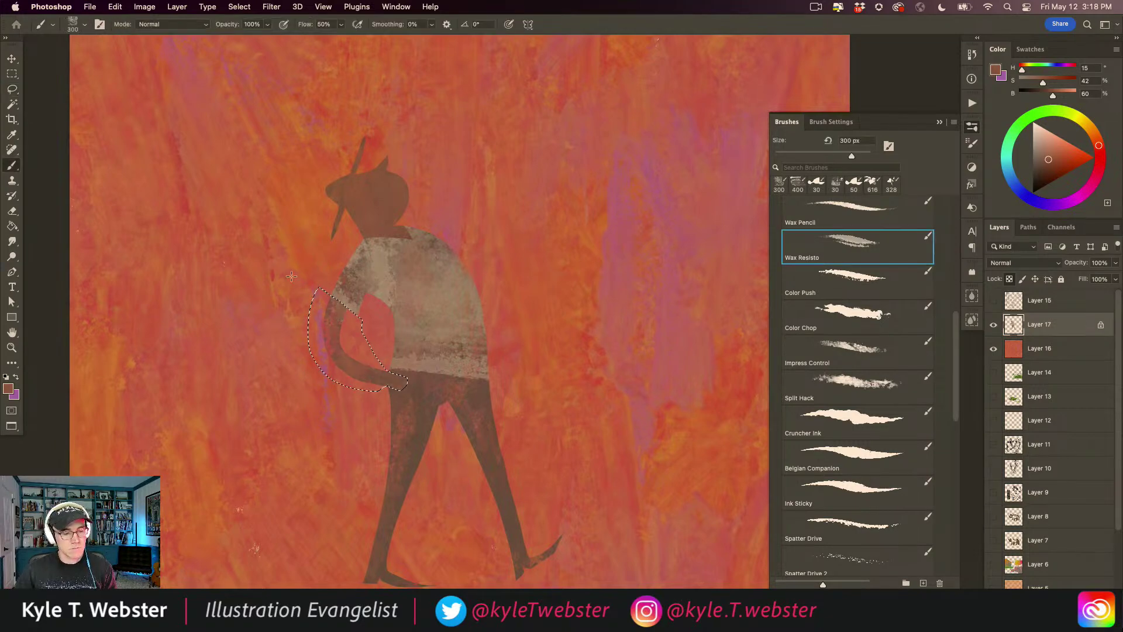
key(ctrl+d)
Sample the trouser colour, darken it to H 9, S 31, B 33, and add textured shading over the legs and feet.
drag(302, 412, 309, 347)
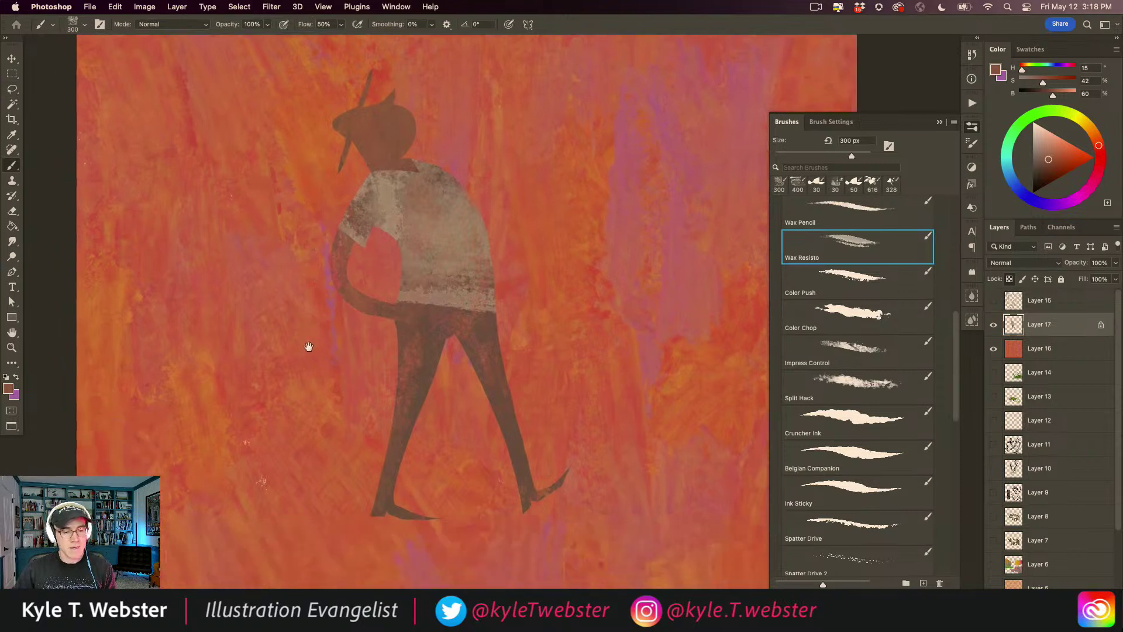
alt+click(488, 327)
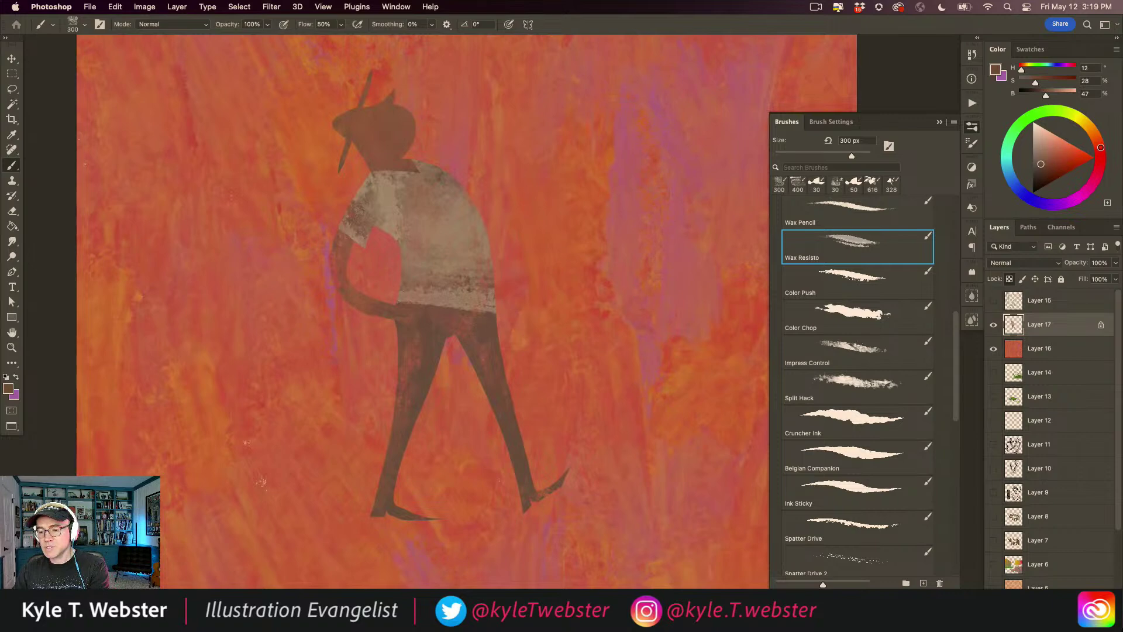
click(1040, 173)
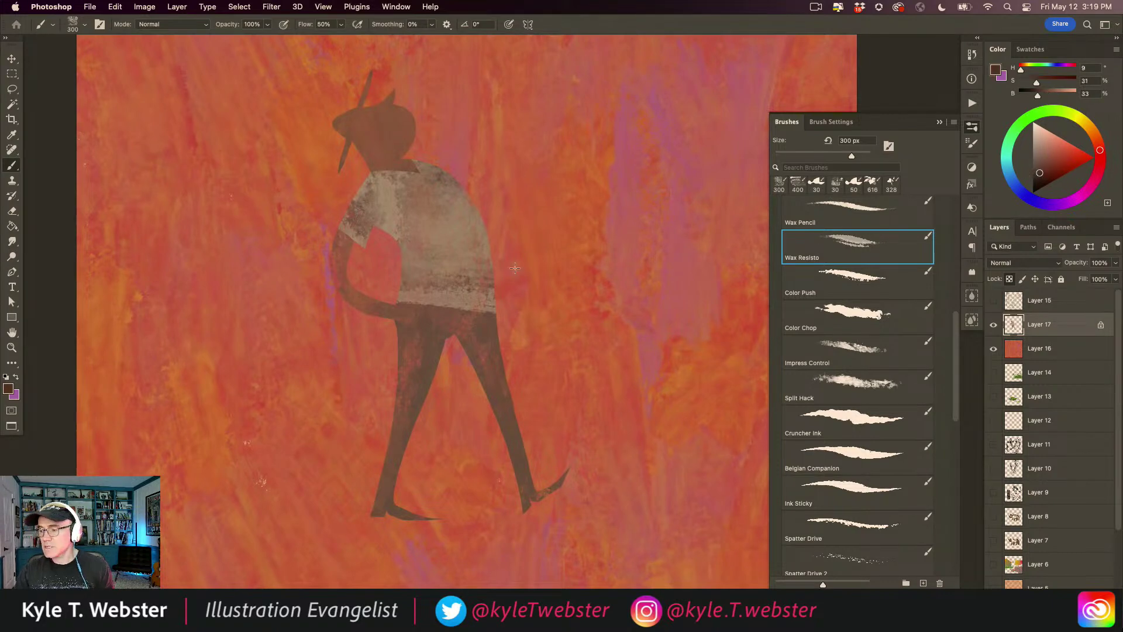
mouse_move(393, 455)
mouse_down()
mouse_move(404, 493)
mouse_move(380, 440)
mouse_move(414, 411)
mouse_move(427, 339)
mouse_move(475, 355)
mouse_move(464, 329)
mouse_move(478, 349)
mouse_move(455, 333)
mouse_move(497, 402)
mouse_move(525, 496)
mouse_up()
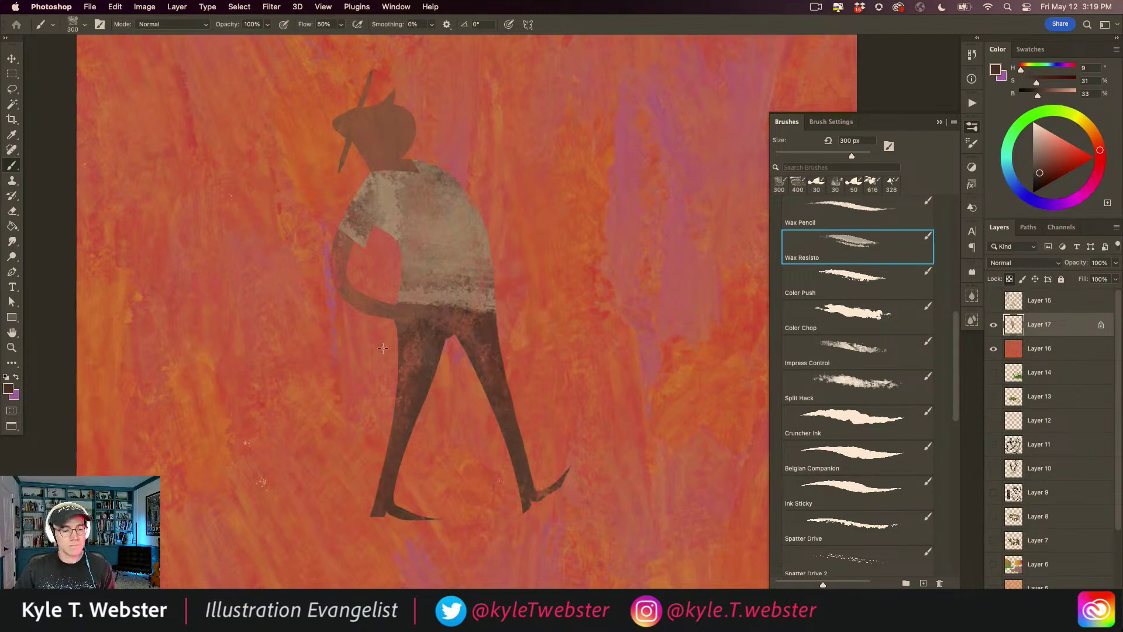
drag(367, 317, 377, 369)
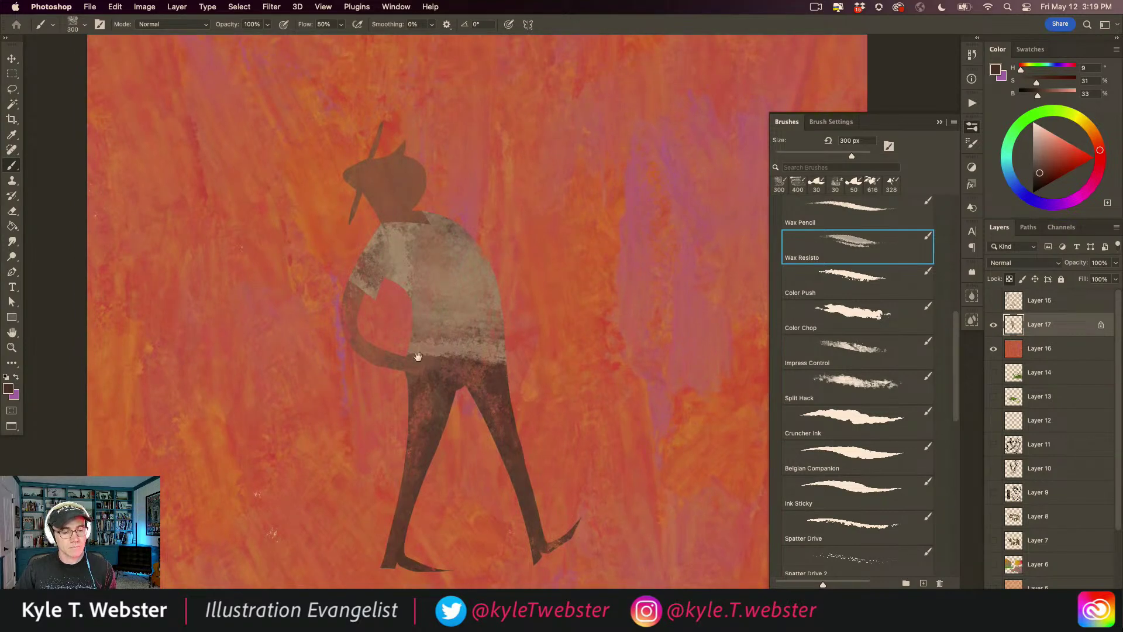
Lasso the hip area where the hand meets the trousers, touch it up with the dark brown brush, and deselect.
super+click(409, 384)
key(l)
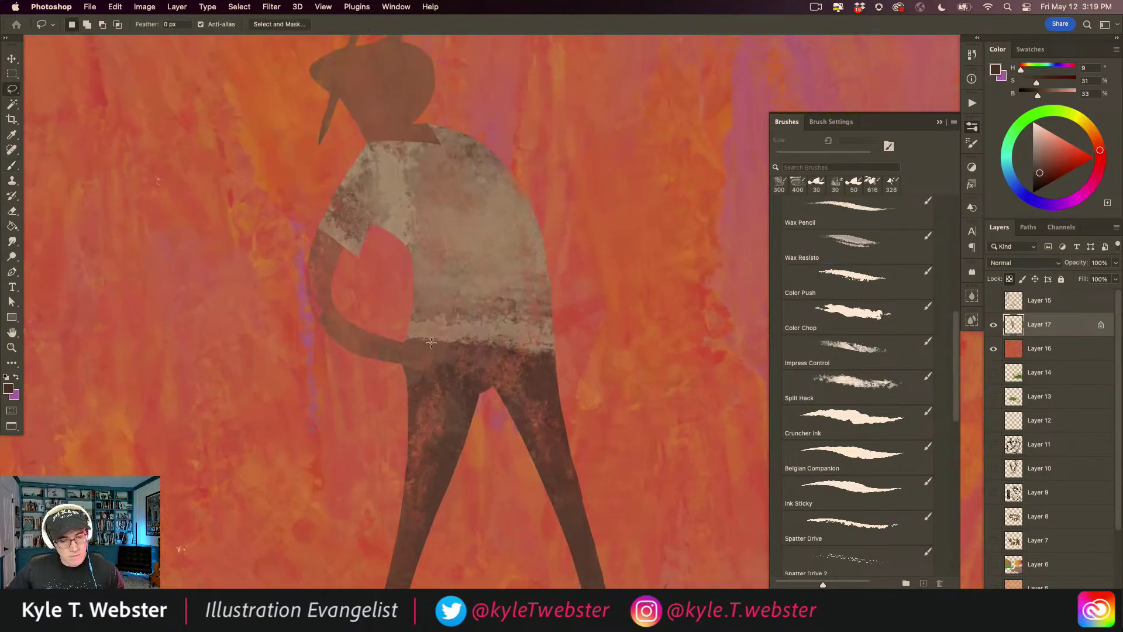
mouse_move(428, 341)
mouse_down()
mouse_move(391, 398)
mouse_move(454, 408)
mouse_move(429, 342)
mouse_up()
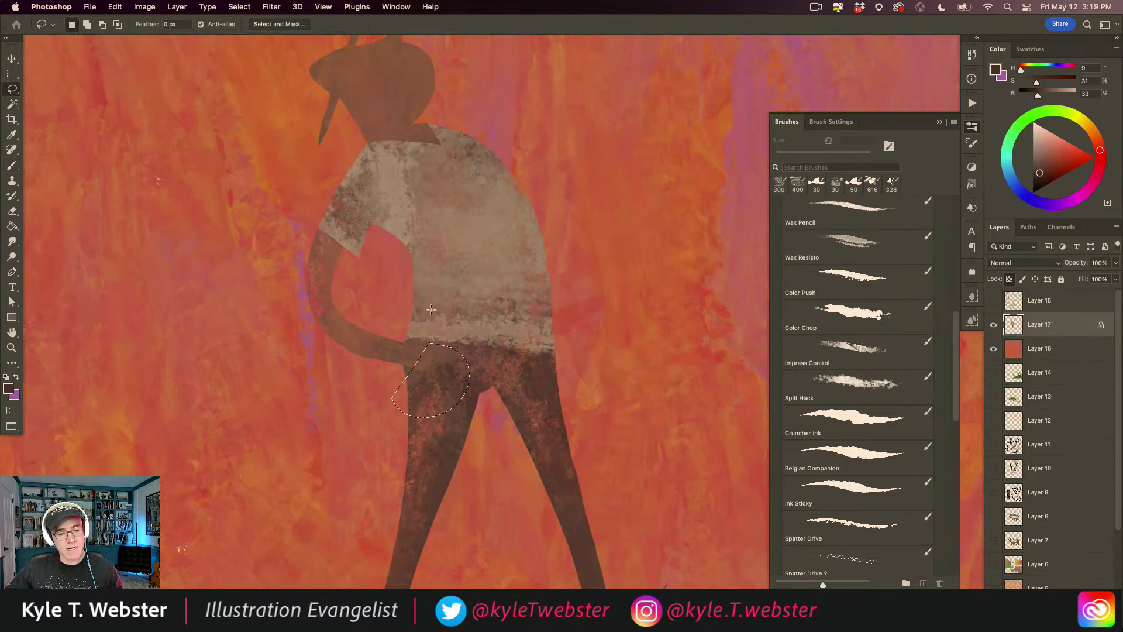
key(b)
key(super+d)
alt+click(348, 433)
alt+click(348, 433)
drag(318, 444, 334, 433)
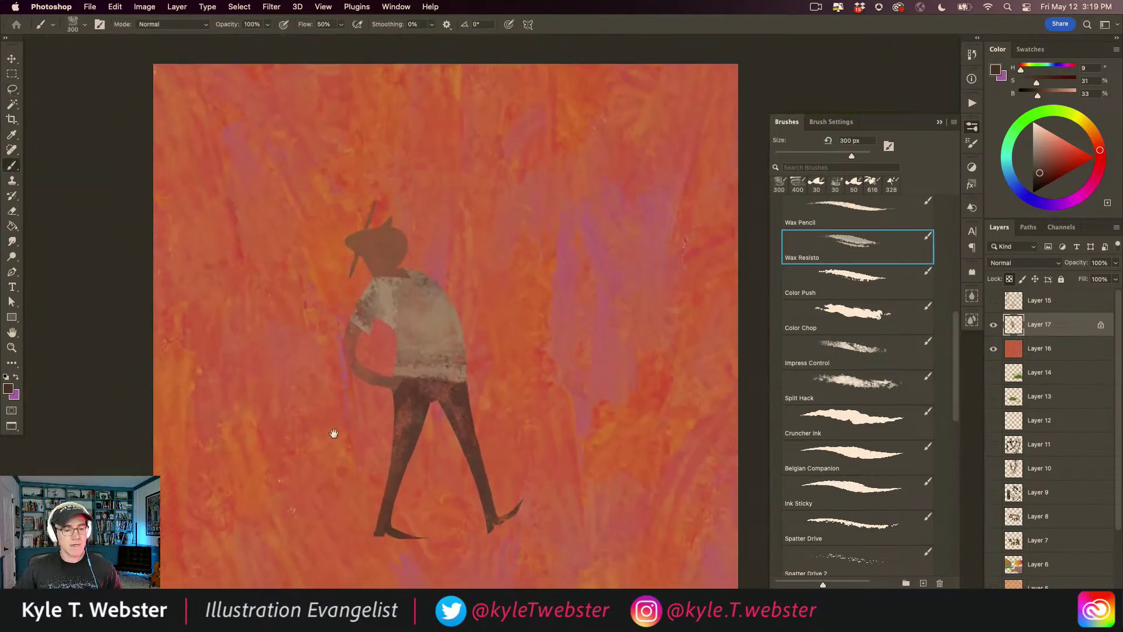
Sample the shirt colour, lighten it to H 28, S 12, B 85, and add textured highlights over the torso.
super+click(396, 358)
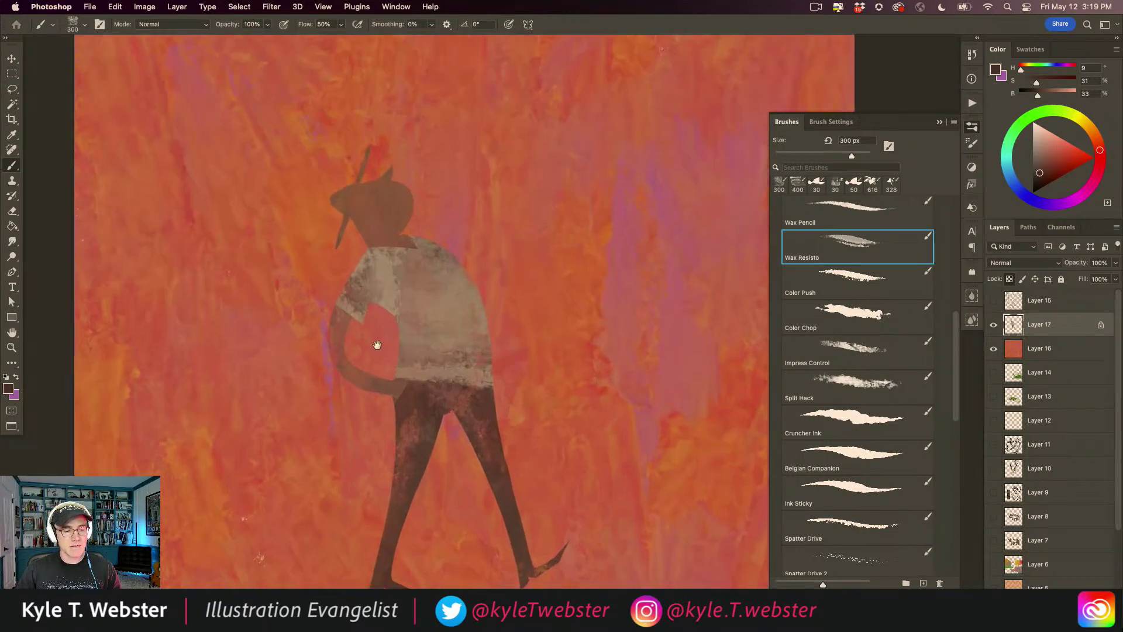
alt+click(387, 277)
click(1040, 137)
mouse_move(418, 325)
mouse_down()
mouse_move(447, 277)
mouse_move(423, 240)
mouse_move(380, 292)
mouse_move(476, 360)
mouse_move(490, 348)
mouse_move(463, 356)
mouse_up()
mouse_move(362, 439)
mouse_down()
mouse_move(328, 446)
mouse_move(346, 434)
mouse_up()
key(super+equal)
key(super+equal)
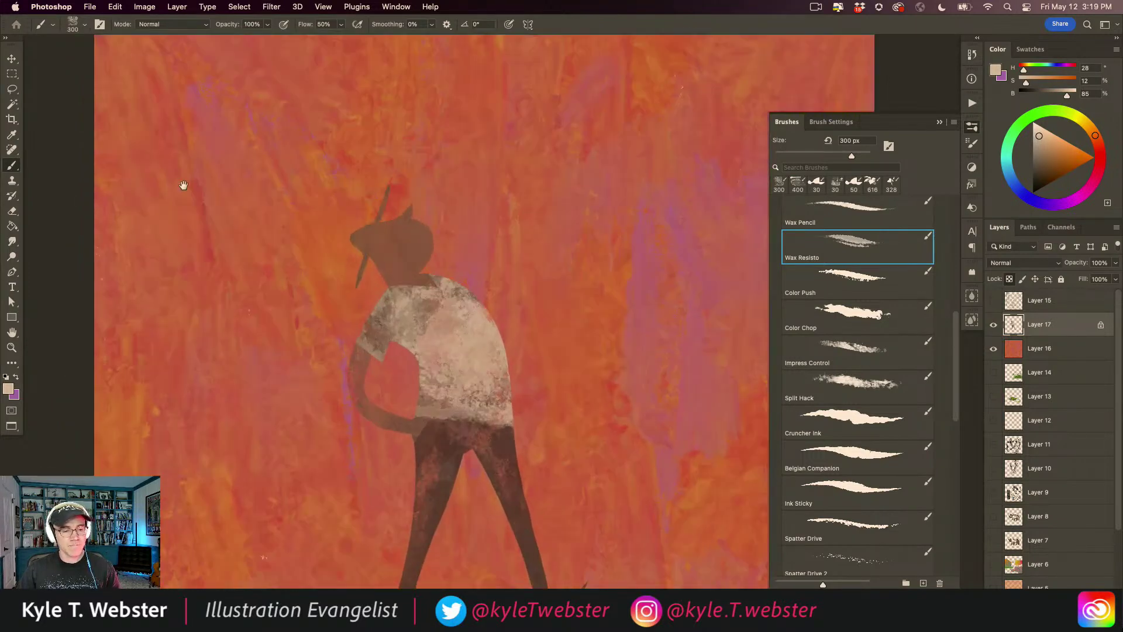
Lasso the front of the hat along its brim, paint it dark brown (H 10, S 38, B 29), and deselect.
key(l)
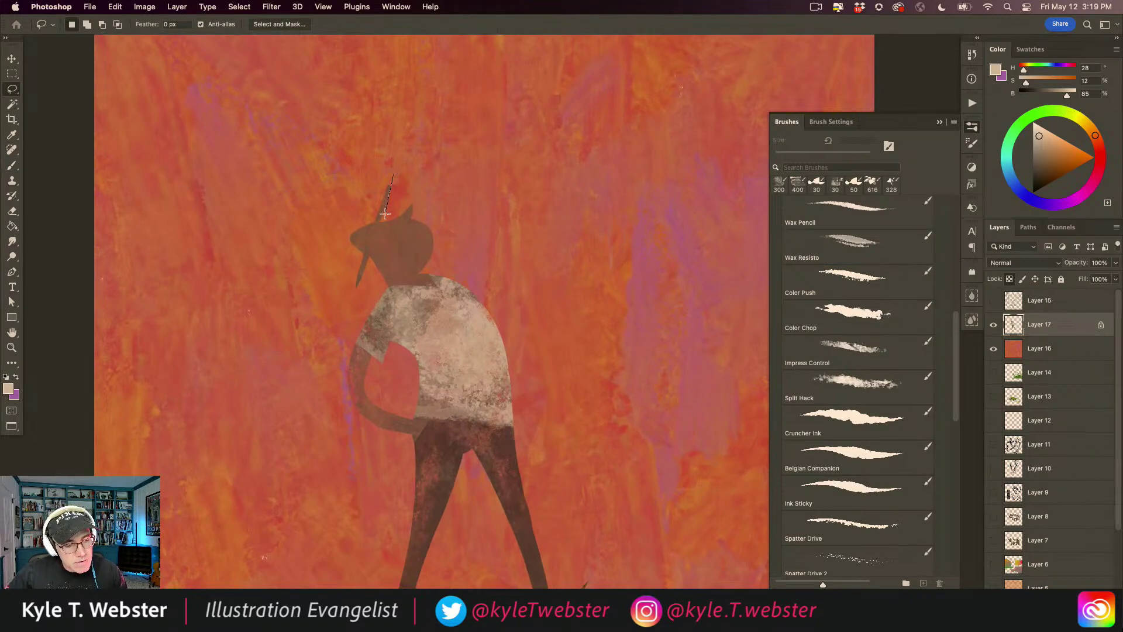
mouse_move(372, 253)
mouse_down()
mouse_move(357, 292)
mouse_move(330, 276)
mouse_move(390, 149)
mouse_up()
key(b)
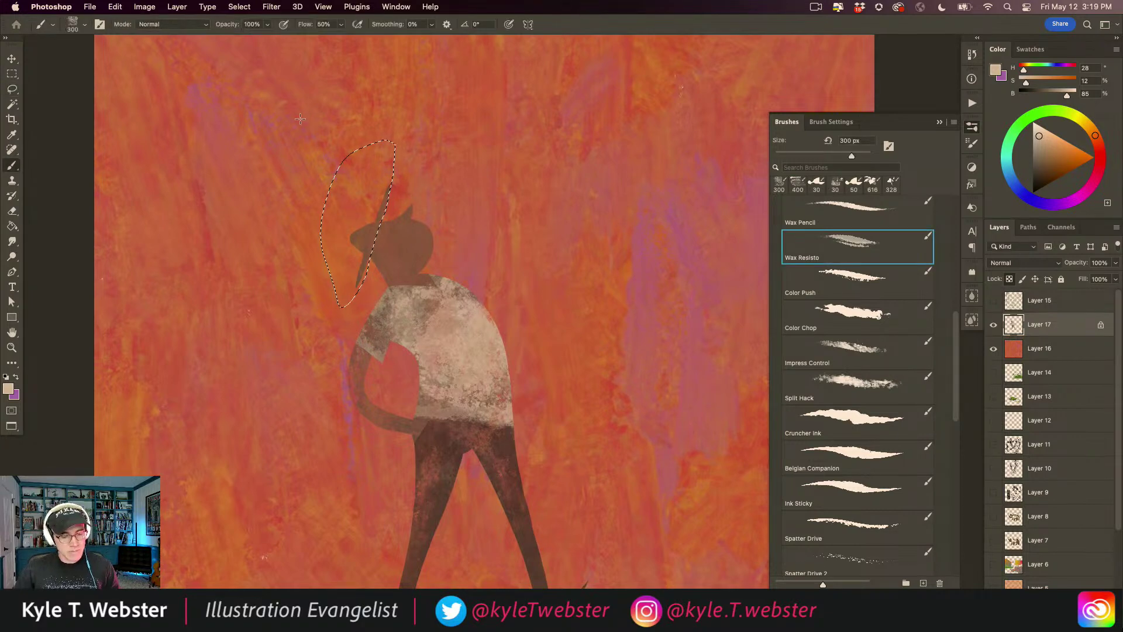
alt+click(389, 277)
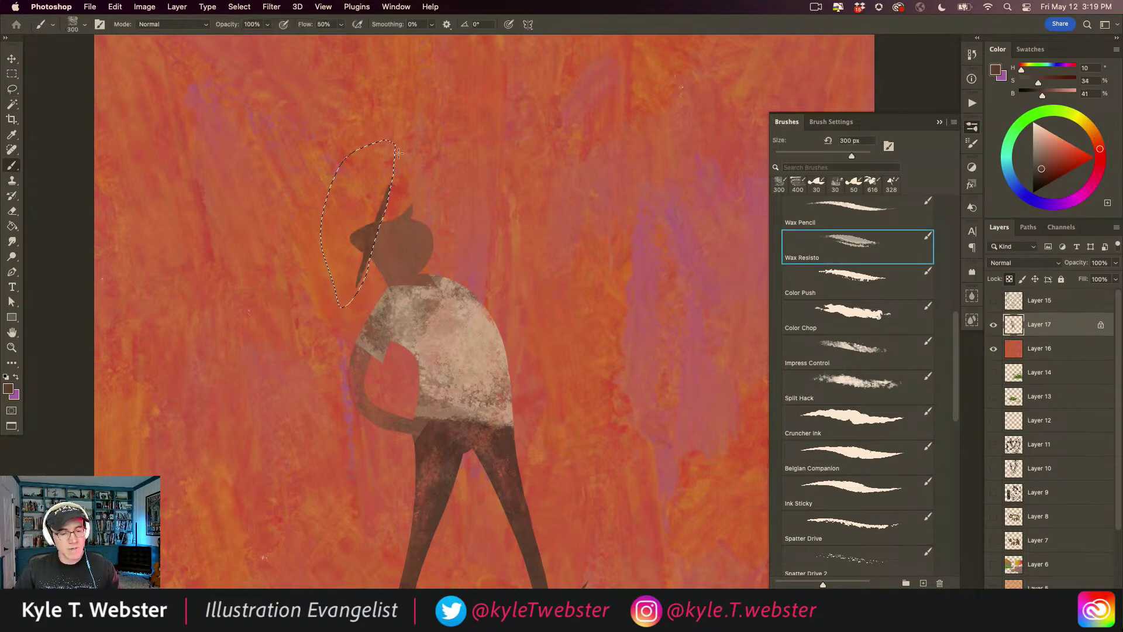
click(1040, 176)
drag(360, 266, 386, 188)
key(super+d)
alt+click(363, 487)
drag(339, 500, 373, 452)
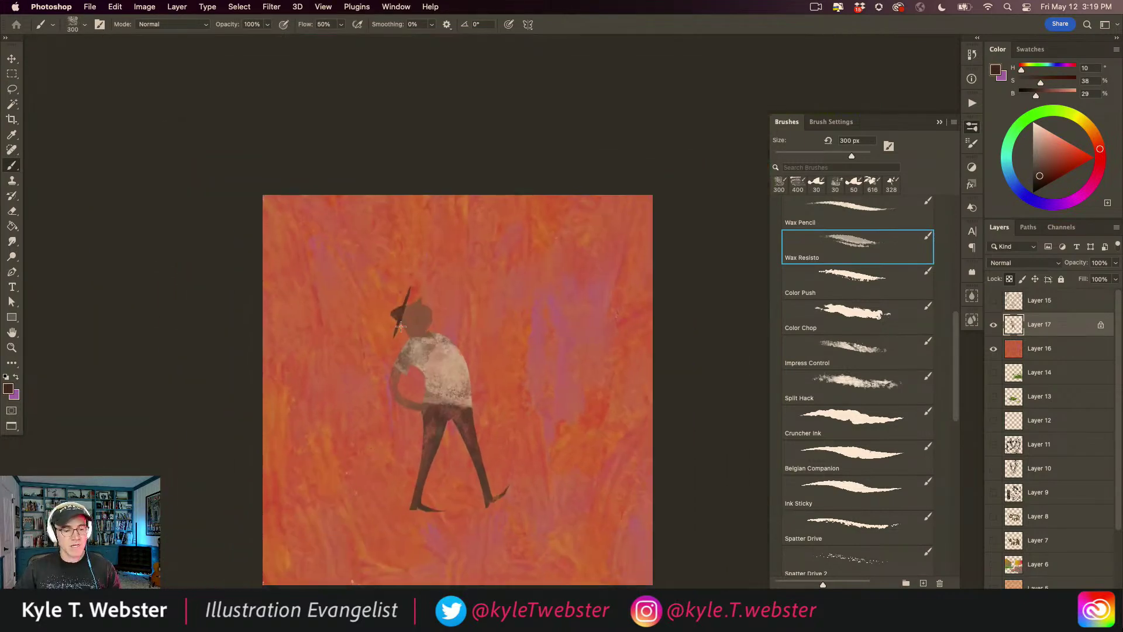
Draw two eye strokes and a small curved mouth on the head with the Belgian Companion brush in the hat's dark brown.
super+click(404, 332)
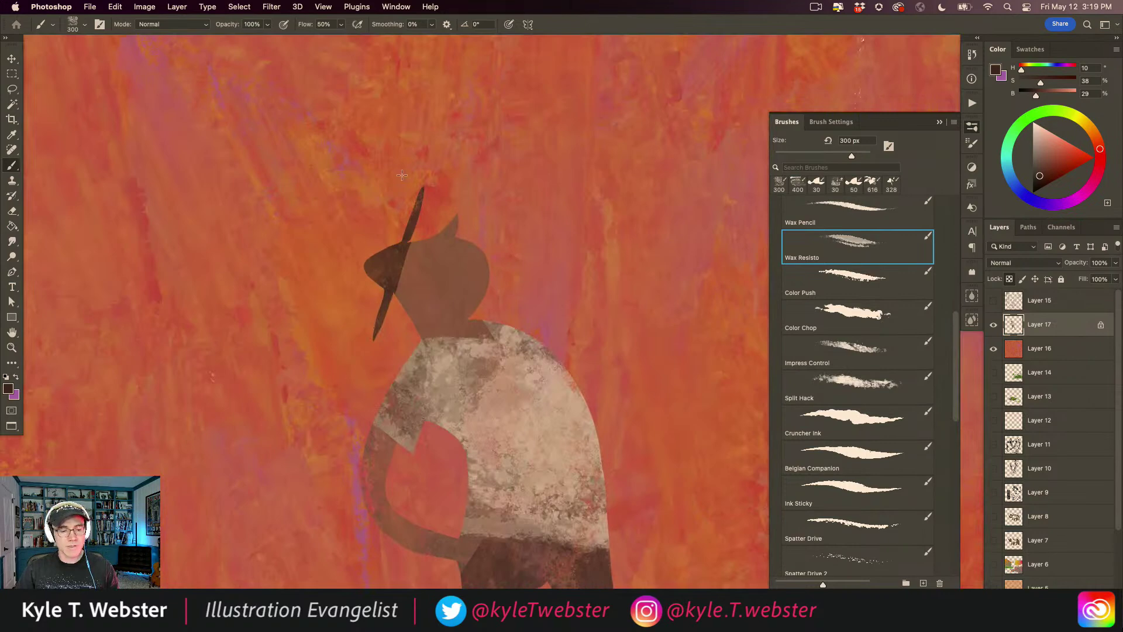
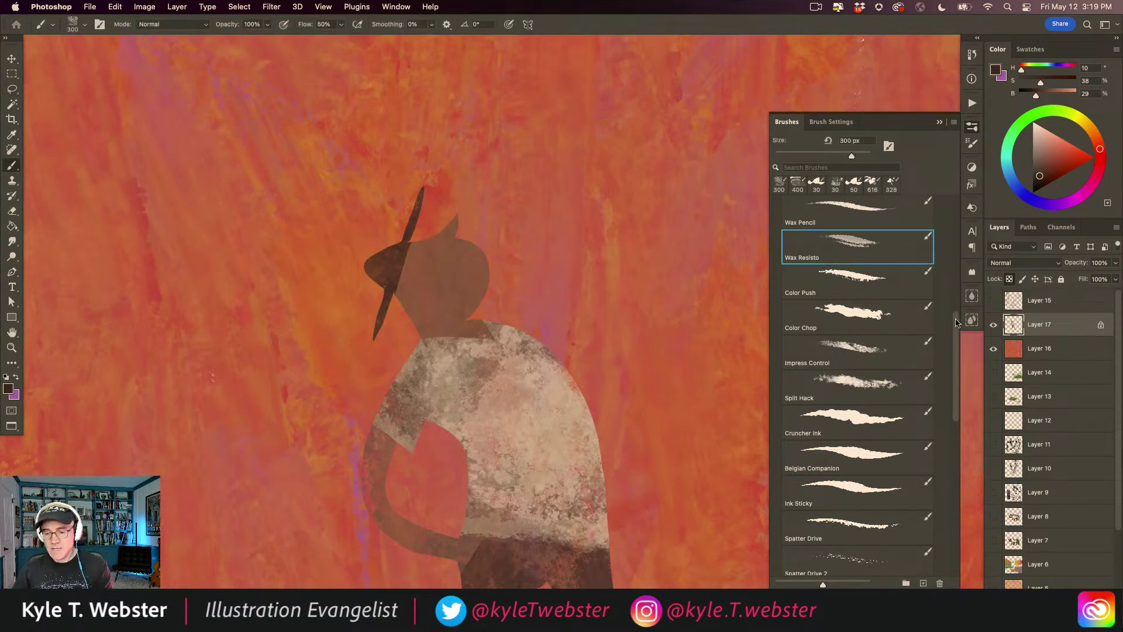
scroll(848, 351, down, 5)
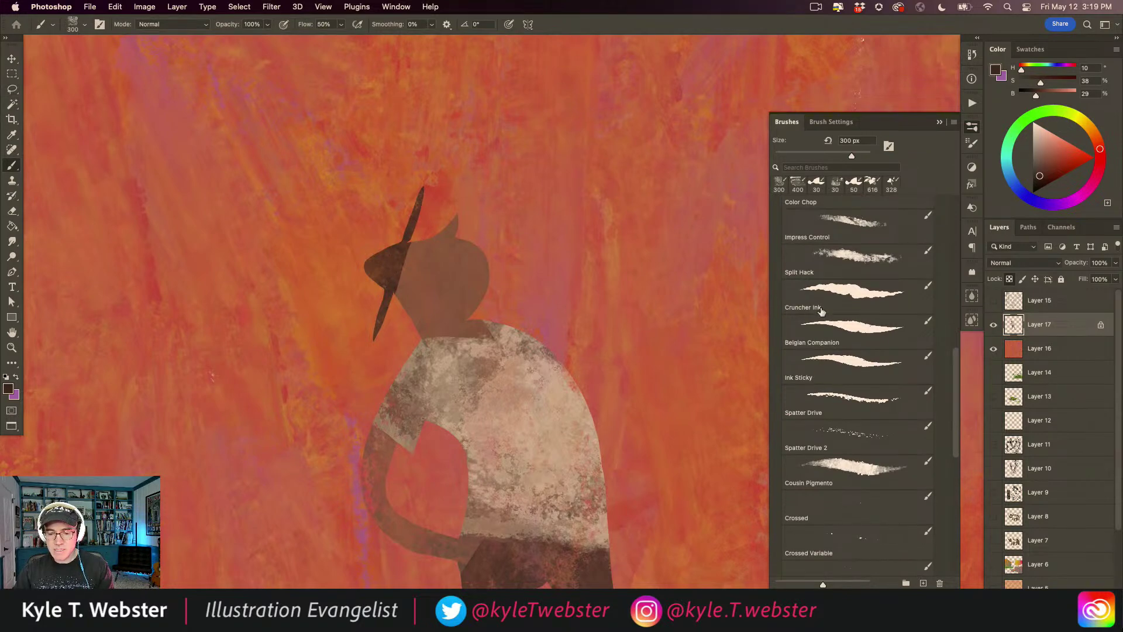
click(830, 328)
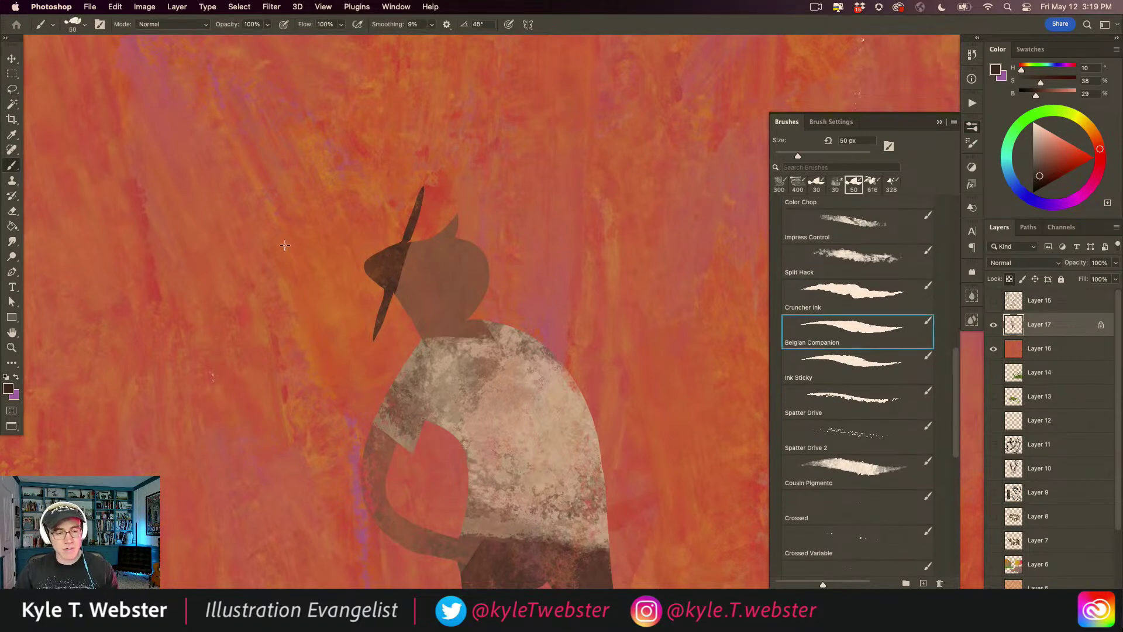
alt+click(401, 261)
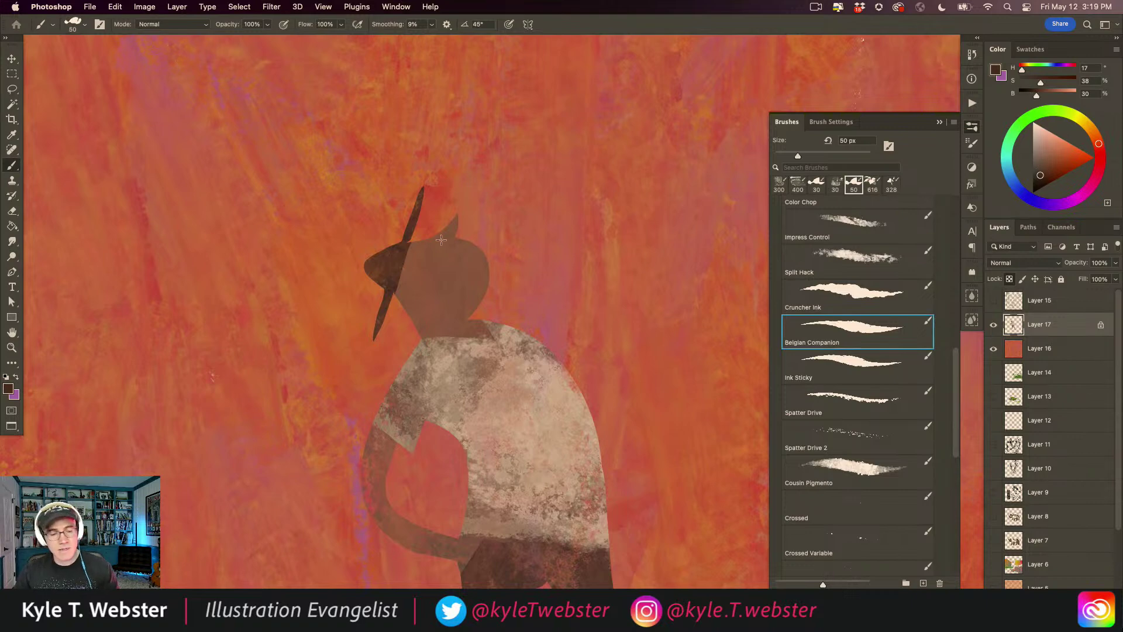
click(425, 252)
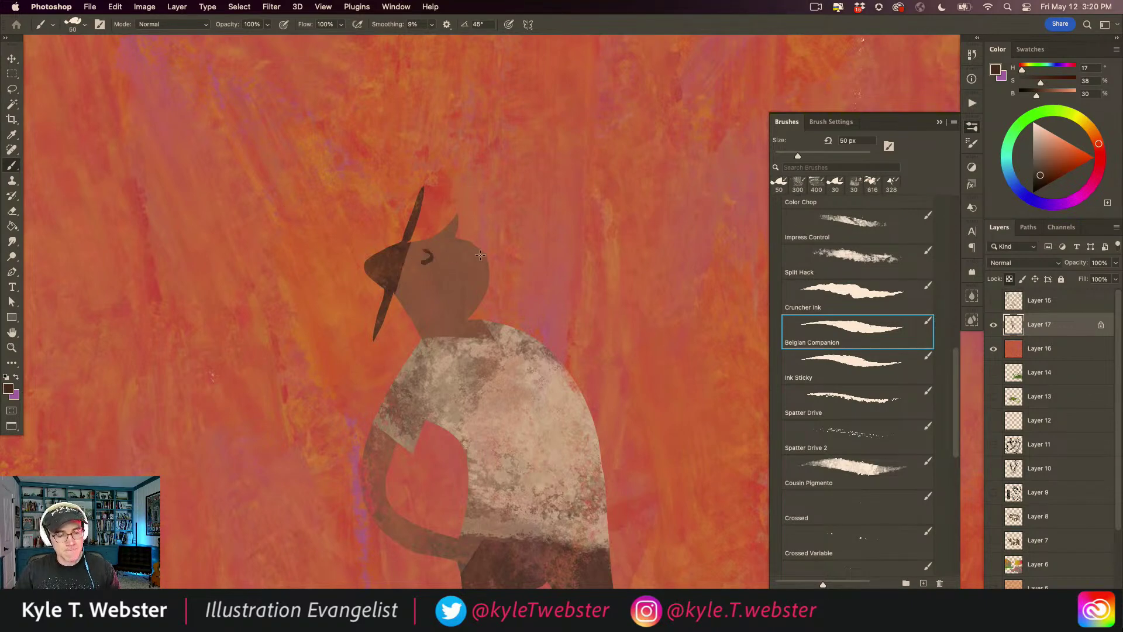
mouse_move(473, 244)
mouse_down()
mouse_move(420, 306)
mouse_move(433, 299)
mouse_up()
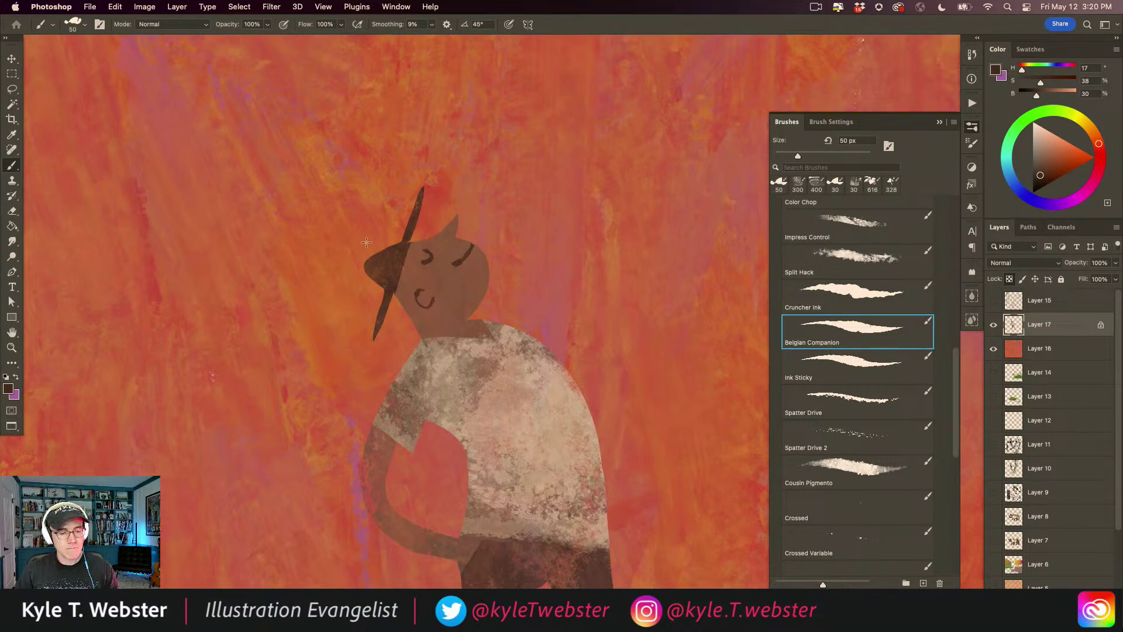
alt+click(386, 415)
alt+click(383, 415)
drag(334, 434, 273, 323)
alt+click(293, 362)
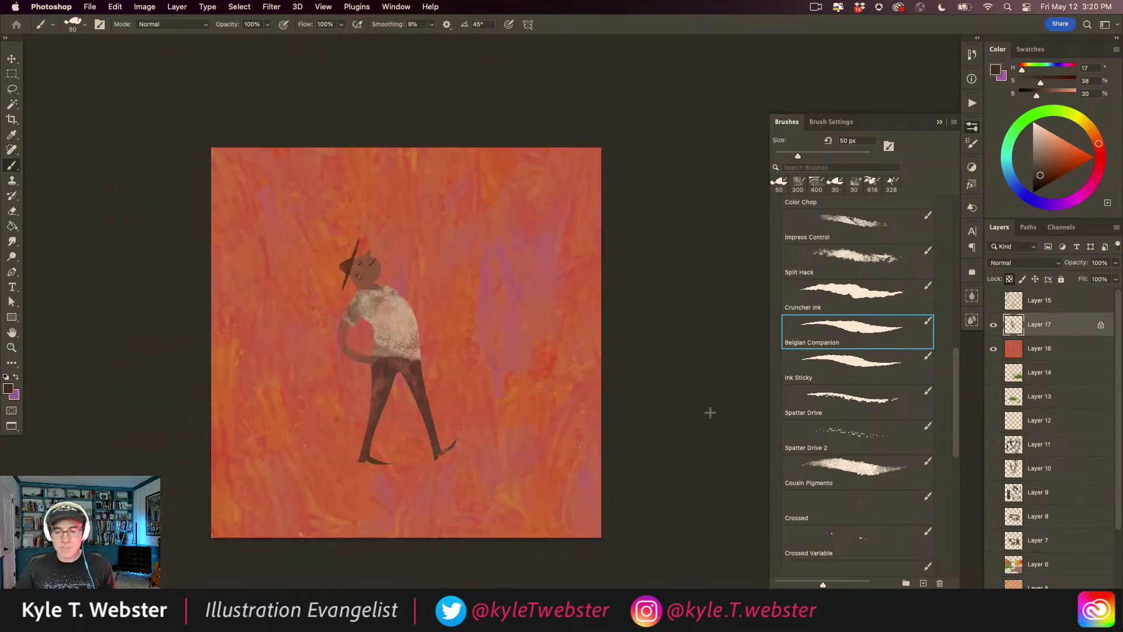
Add a new layer directly above the orange background layer and choose the Cousin Pigmento brush.
click(1011, 349)
key(super+shift+alt+n)
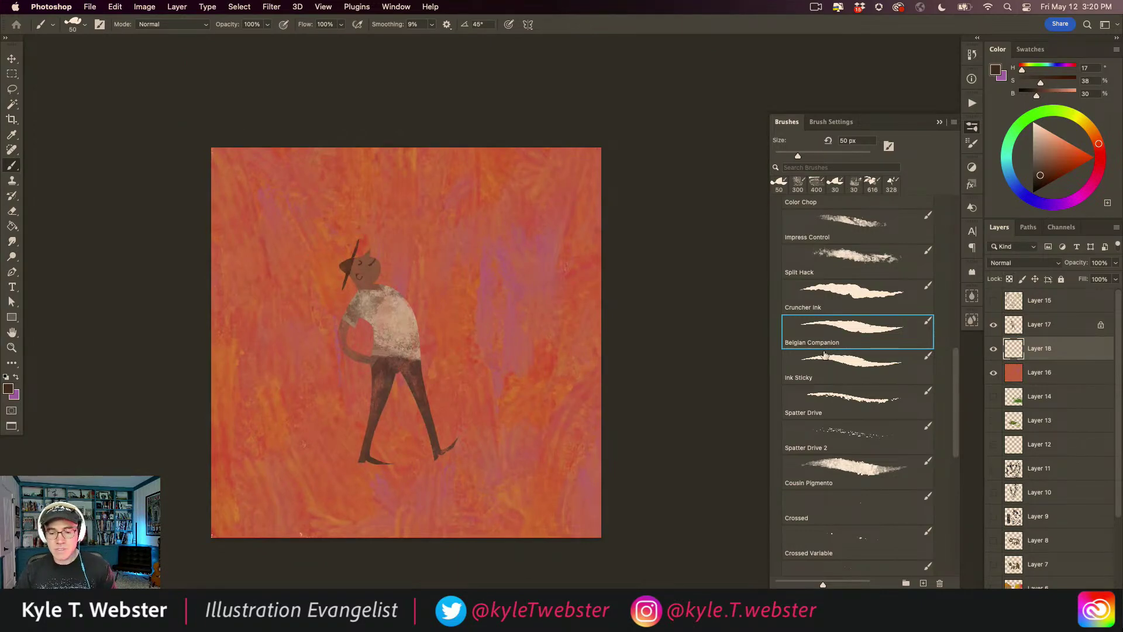
click(846, 466)
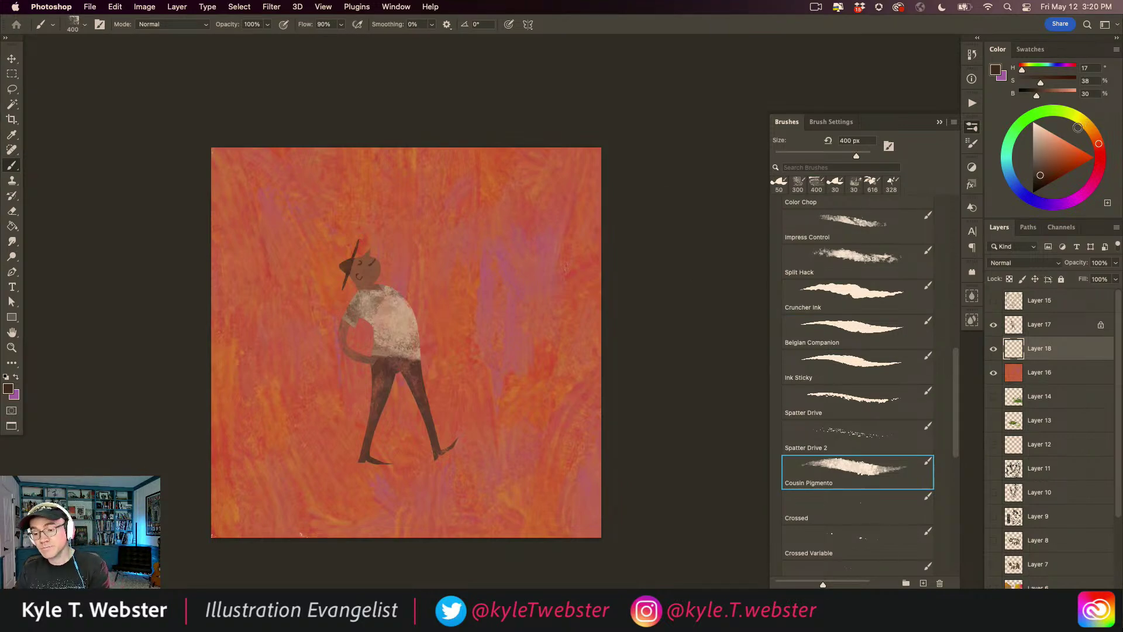
Paint a textured pale green sky (H 82, S 19, B 80) across the upper half of the canvas behind the figure.
click(1078, 120)
click(1042, 142)
click(1060, 111)
drag(1049, 133, 1041, 142)
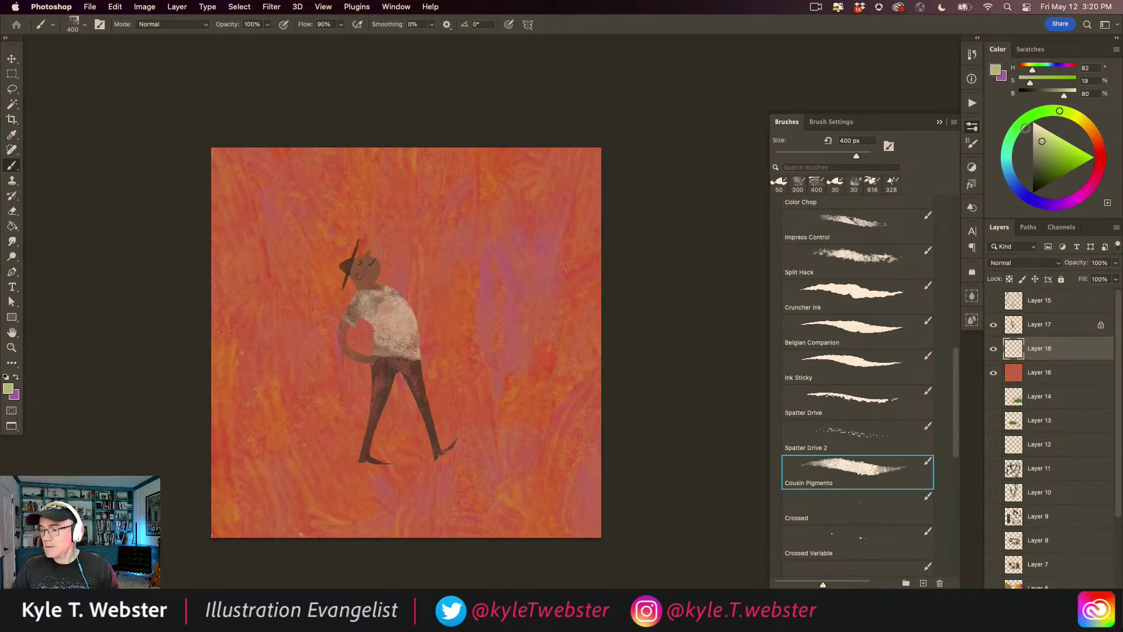
mouse_move(414, 280)
mouse_down()
mouse_move(430, 296)
mouse_move(368, 285)
mouse_move(408, 228)
mouse_move(451, 246)
mouse_move(452, 316)
mouse_move(424, 289)
mouse_move(352, 269)
mouse_move(356, 229)
mouse_move(374, 234)
mouse_move(396, 187)
mouse_move(396, 156)
mouse_move(346, 155)
mouse_move(369, 168)
mouse_move(337, 156)
mouse_move(320, 194)
mouse_move(300, 162)
mouse_move(279, 212)
mouse_move(266, 186)
mouse_move(253, 218)
mouse_move(231, 183)
mouse_move(299, 277)
mouse_move(322, 255)
mouse_move(341, 325)
mouse_move(382, 340)
mouse_move(422, 290)
mouse_move(458, 335)
mouse_move(435, 344)
mouse_move(467, 337)
mouse_move(469, 216)
mouse_move(444, 201)
mouse_move(417, 208)
mouse_move(426, 150)
mouse_move(484, 232)
mouse_move(504, 228)
mouse_move(523, 193)
mouse_move(593, 160)
mouse_move(596, 179)
mouse_move(546, 206)
mouse_move(518, 260)
mouse_move(478, 297)
mouse_move(556, 285)
mouse_move(509, 292)
mouse_move(578, 235)
mouse_move(565, 286)
mouse_up()
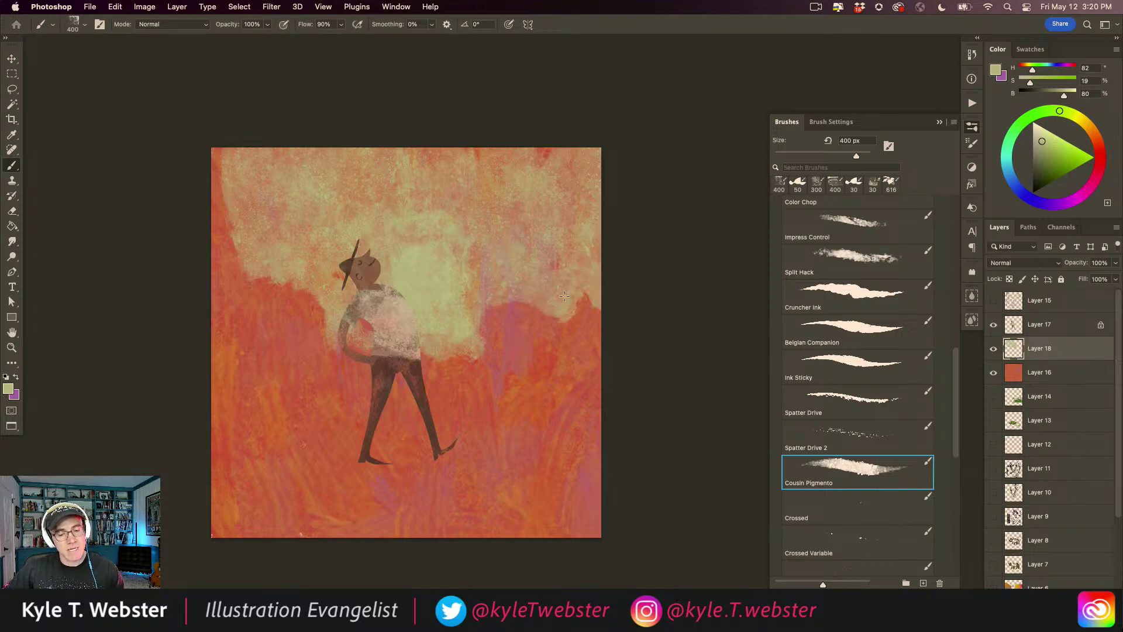
mouse_move(473, 310)
mouse_down()
mouse_move(450, 373)
mouse_move(424, 328)
mouse_up()
mouse_move(483, 168)
mouse_down()
mouse_move(374, 143)
mouse_move(305, 228)
mouse_move(293, 317)
mouse_move(262, 270)
mouse_move(237, 190)
mouse_move(236, 296)
mouse_move(214, 140)
mouse_move(222, 317)
mouse_move(281, 278)
mouse_move(316, 319)
mouse_move(309, 304)
mouse_move(277, 343)
mouse_move(238, 316)
mouse_move(353, 339)
mouse_move(377, 313)
mouse_move(395, 225)
mouse_move(352, 150)
mouse_move(430, 173)
mouse_up()
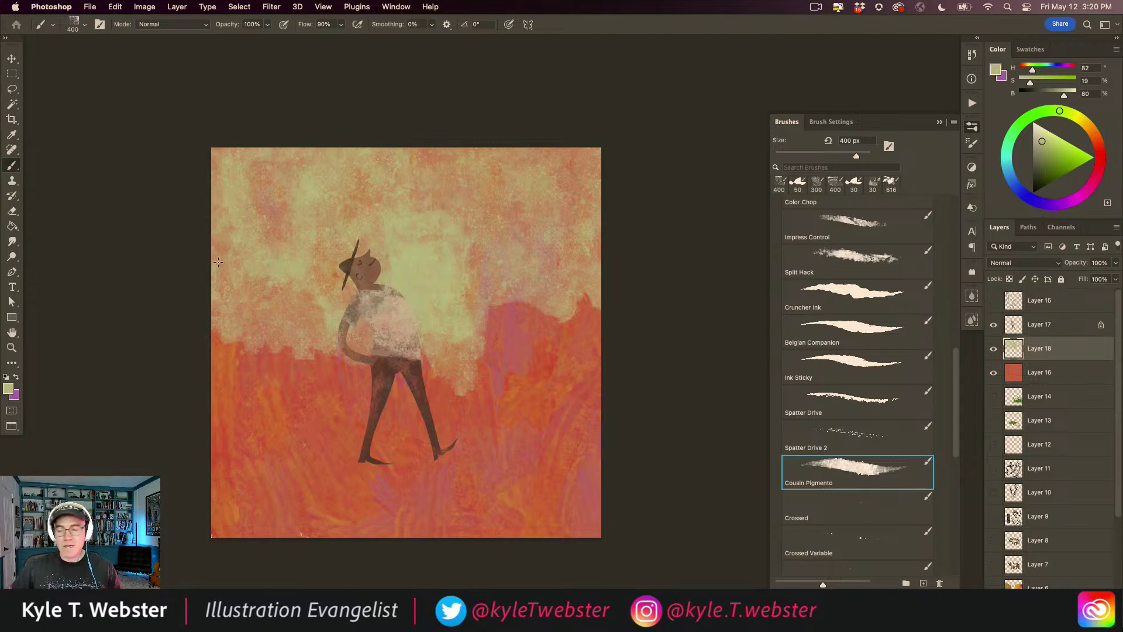
Lasso the shirt, including the sleeve, on the figure's layer (Layer 17).
click(386, 371)
click(1011, 319)
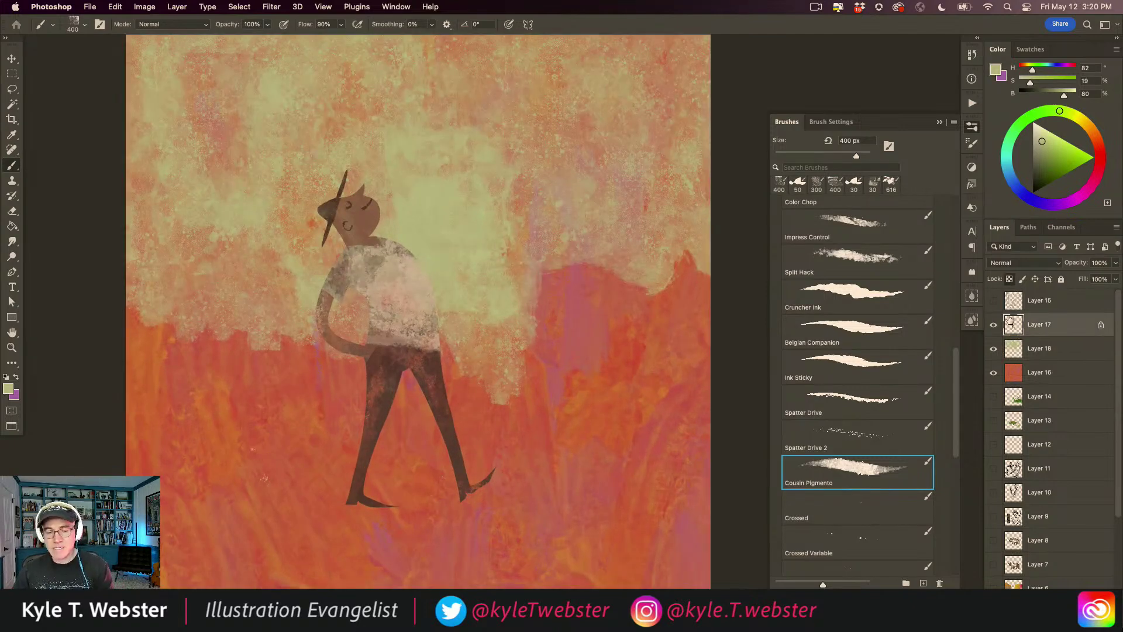
key(l)
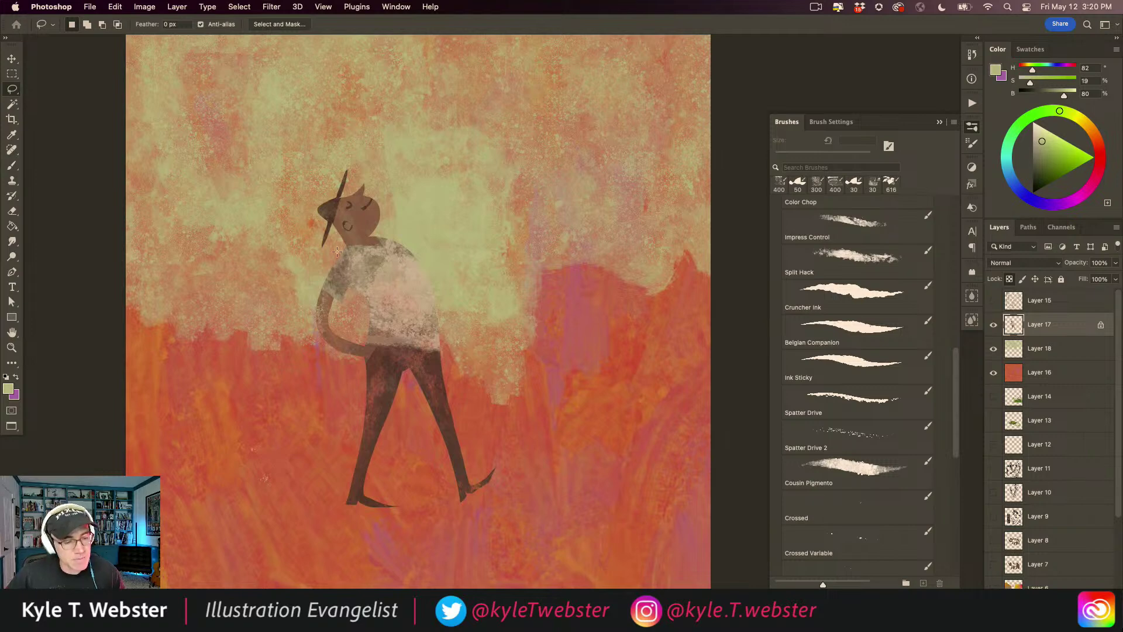
drag(334, 299, 351, 298)
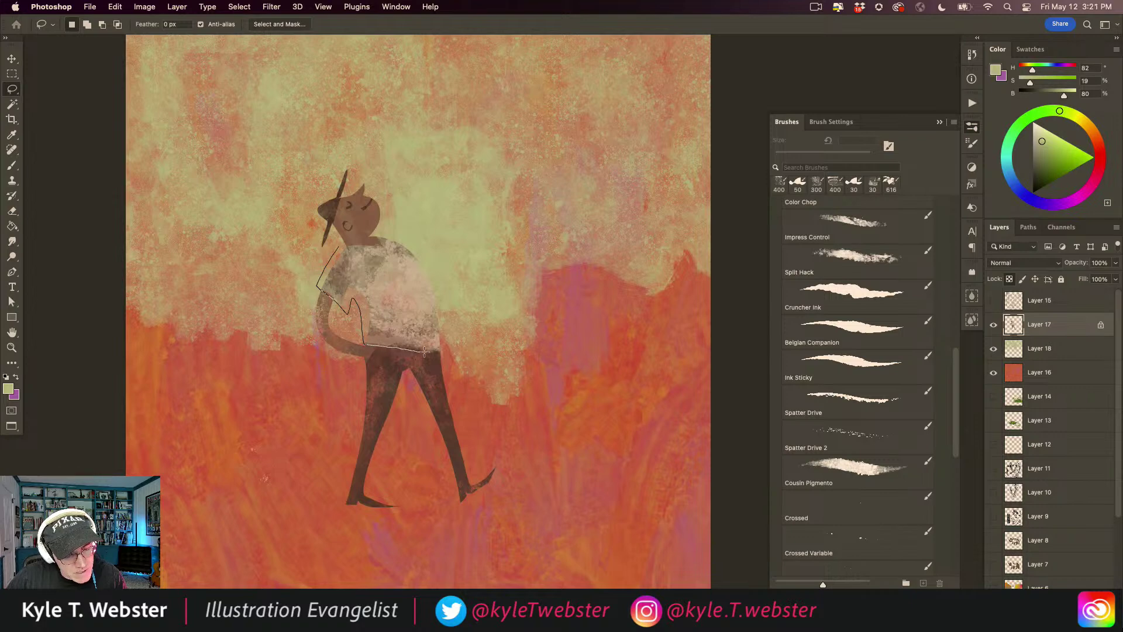
drag(444, 323, 392, 227)
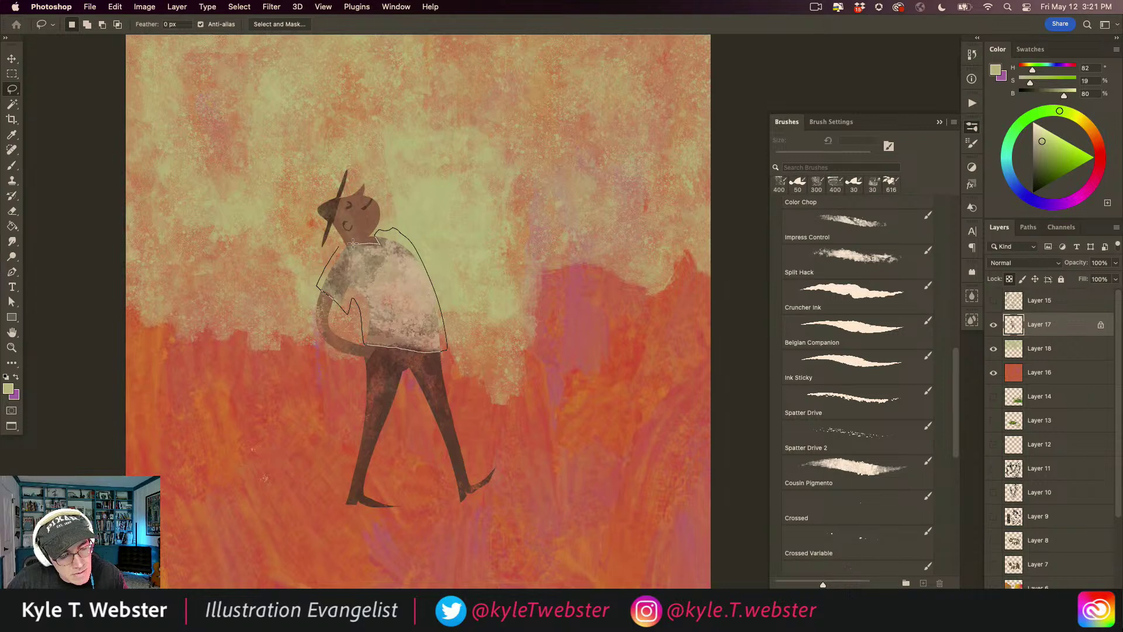
Paint the selected shirt with red sampled from the background, add darker red (H 7, S 68, B 64) and muted pink texture, and deselect.
key(b)
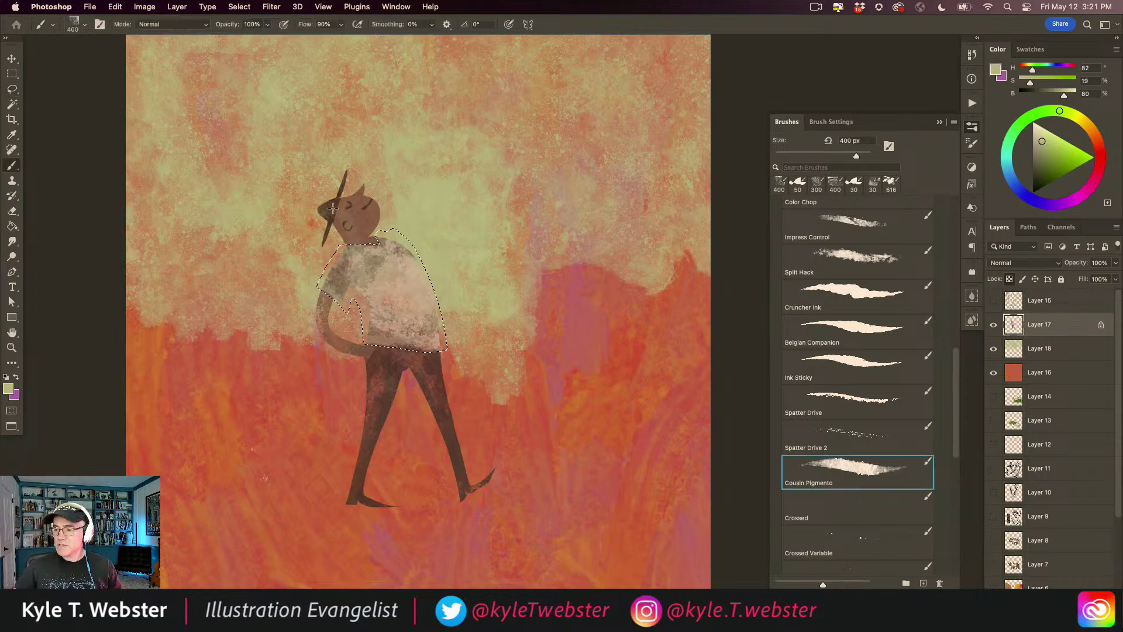
alt+click(633, 351)
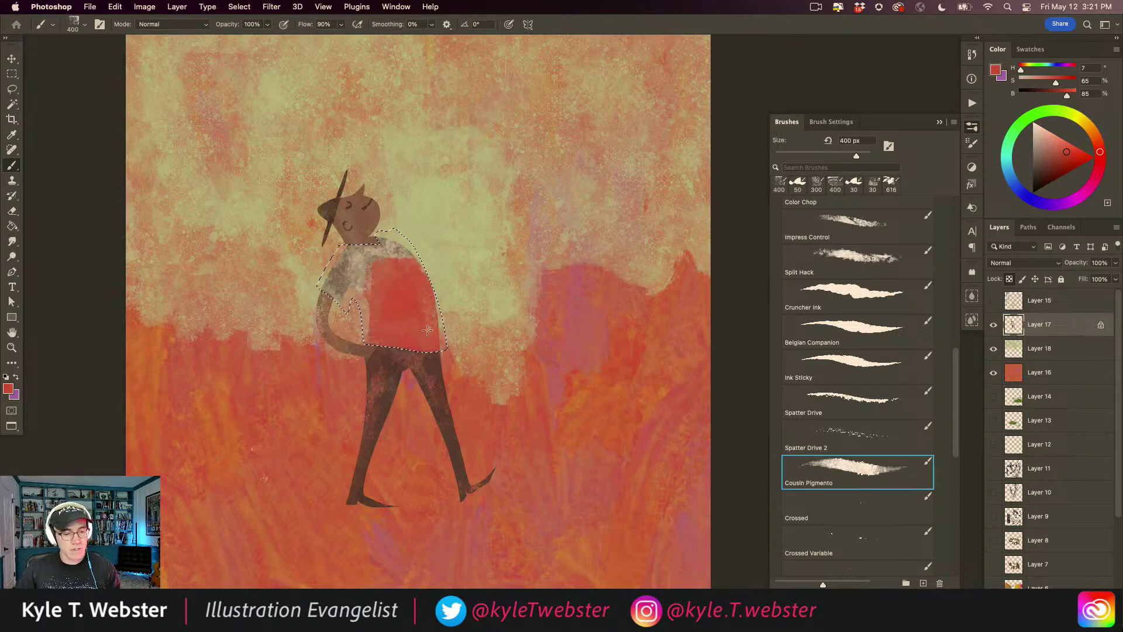
click(1059, 160)
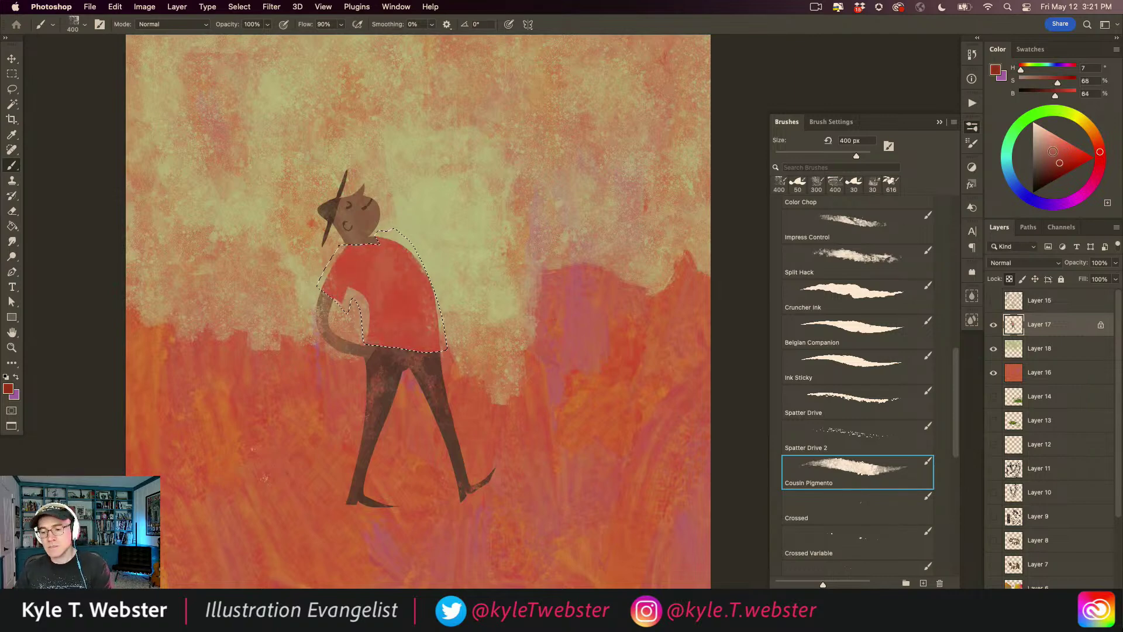
mouse_move(372, 245)
mouse_down()
mouse_move(383, 293)
mouse_move(374, 299)
mouse_move(361, 263)
mouse_move(411, 282)
mouse_move(355, 275)
mouse_move(358, 259)
mouse_move(395, 264)
mouse_move(409, 330)
mouse_up()
alt+click(562, 331)
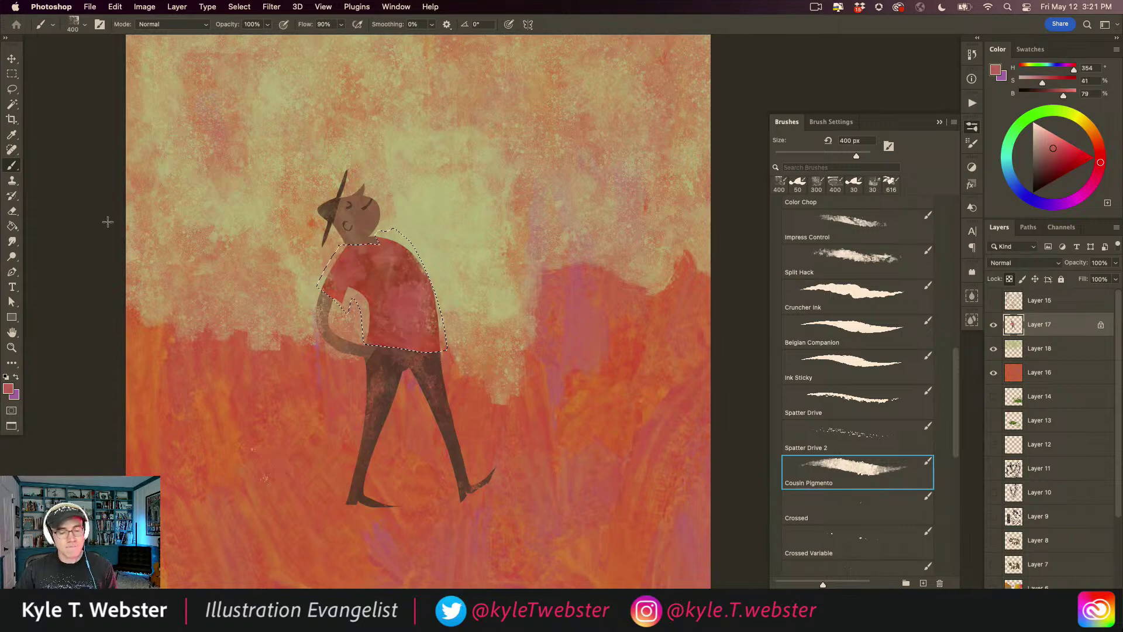
key(super+d)
alt+click(313, 417)
drag(312, 417, 340, 410)
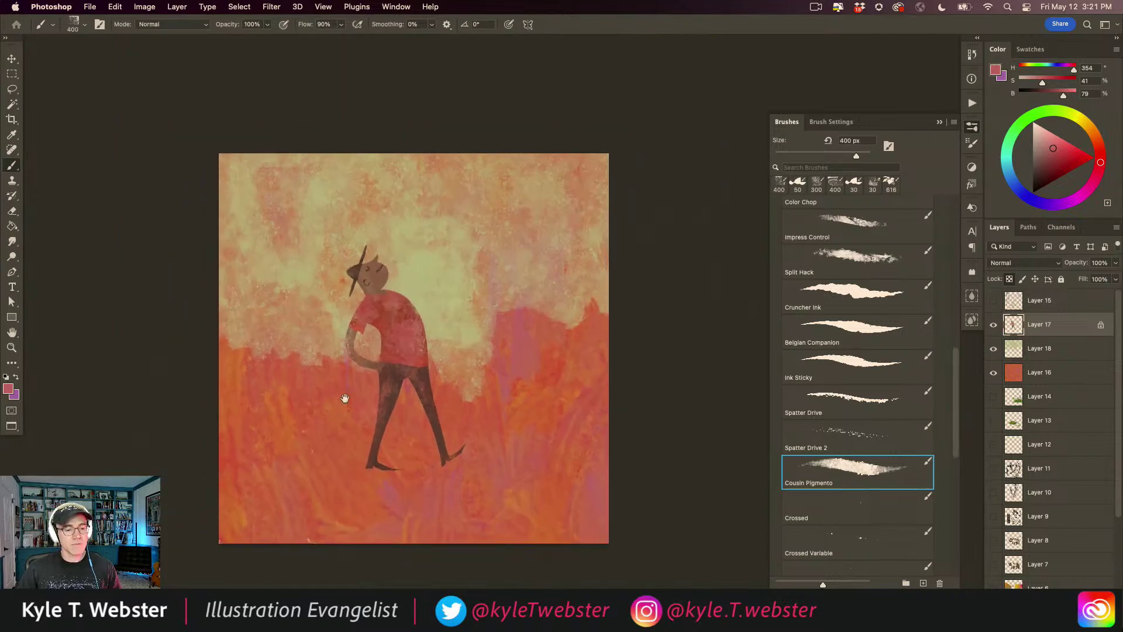
Make Layer 15 visible above the figure and switch to the Lasso tool.
super+click(341, 400)
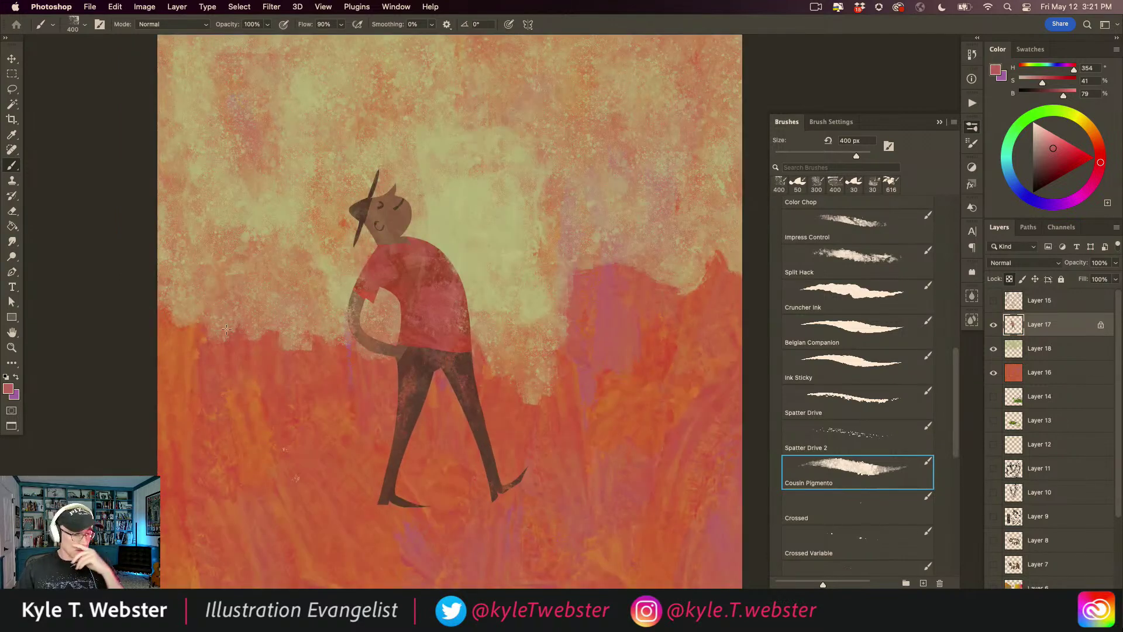
alt+click(388, 415)
drag(388, 414, 398, 384)
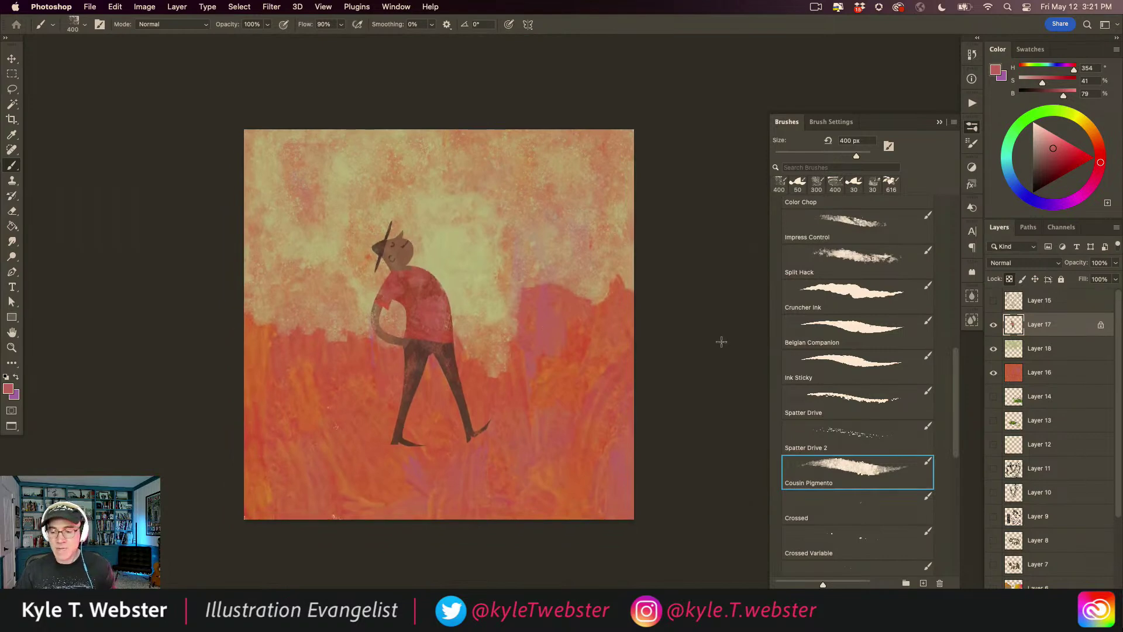
click(994, 301)
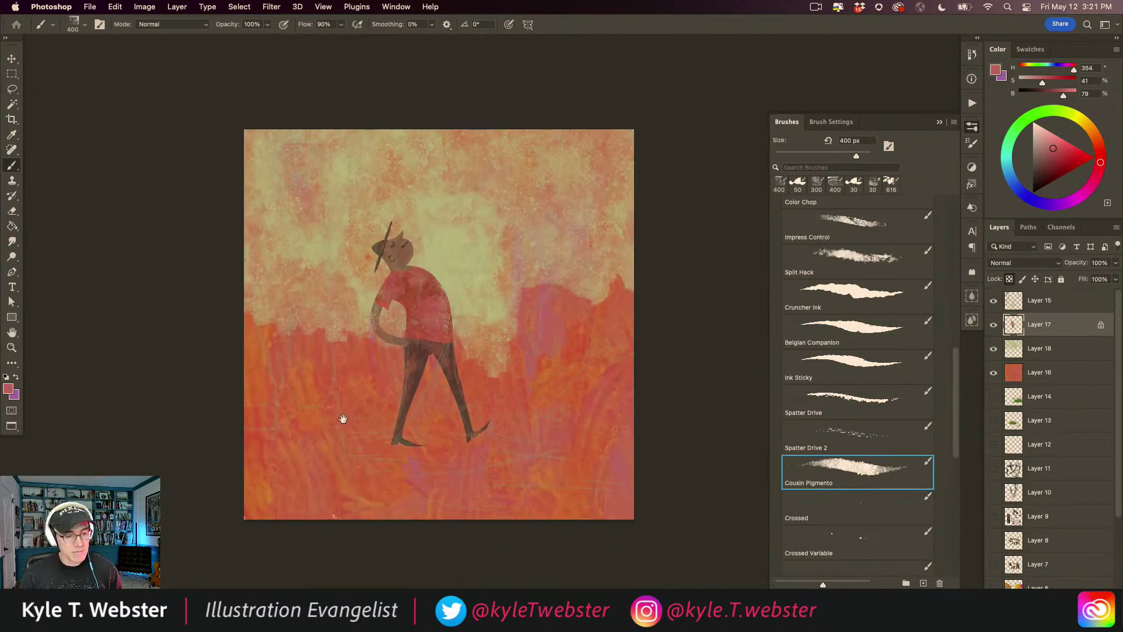
key(l)
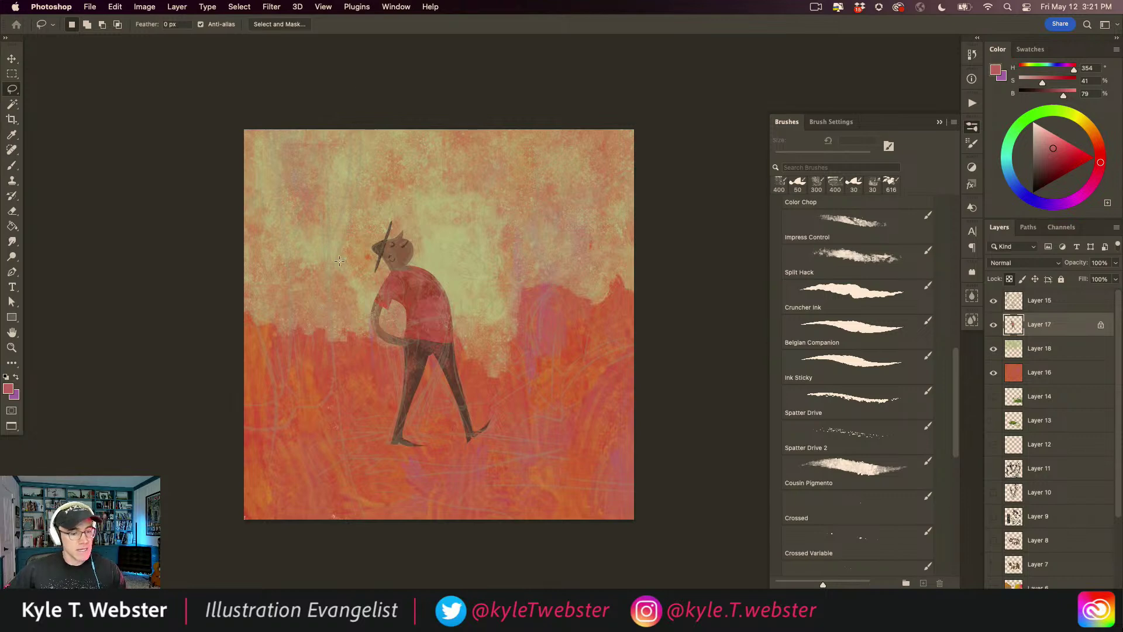
Lasso a tall tree trunk spanning the full canvas height beside the figure, adding slender branches that reach the left canvas edge.
mouse_move(366, 531)
mouse_down()
mouse_move(324, 103)
mouse_move(276, 104)
mouse_move(297, 315)
mouse_move(296, 545)
mouse_up()
click(280, 356)
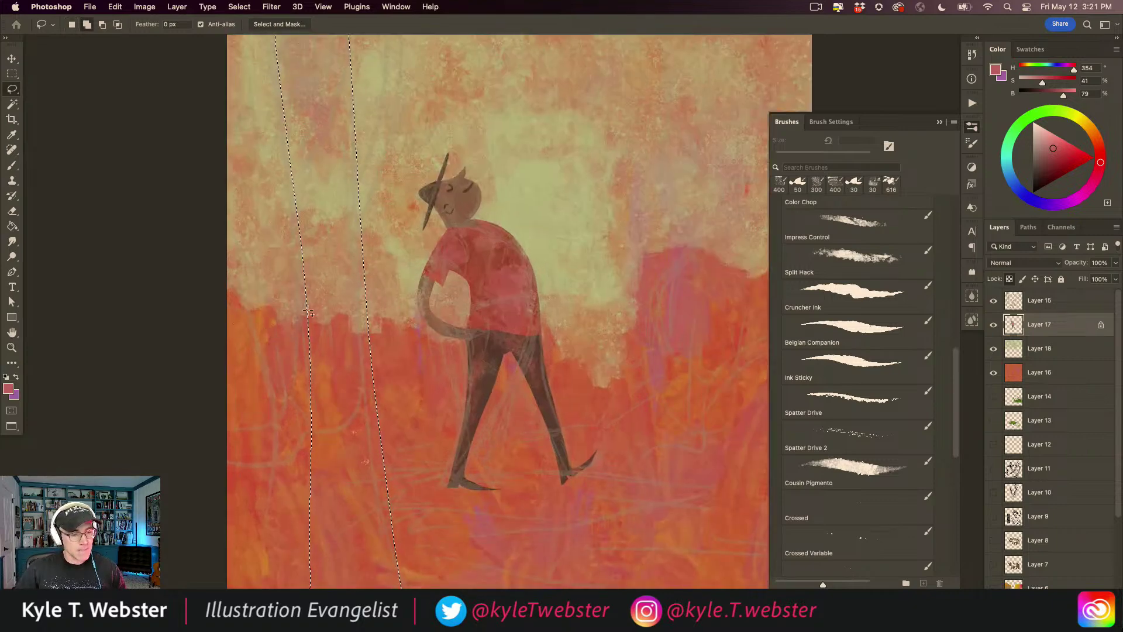
mouse_move(339, 421)
mouse_down()
mouse_move(325, 370)
mouse_move(191, 160)
mouse_move(198, 197)
mouse_move(223, 218)
mouse_move(285, 323)
mouse_up()
drag(324, 494, 326, 497)
mouse_move(271, 278)
mouse_down()
mouse_move(268, 245)
mouse_move(211, 134)
mouse_move(251, 184)
mouse_up()
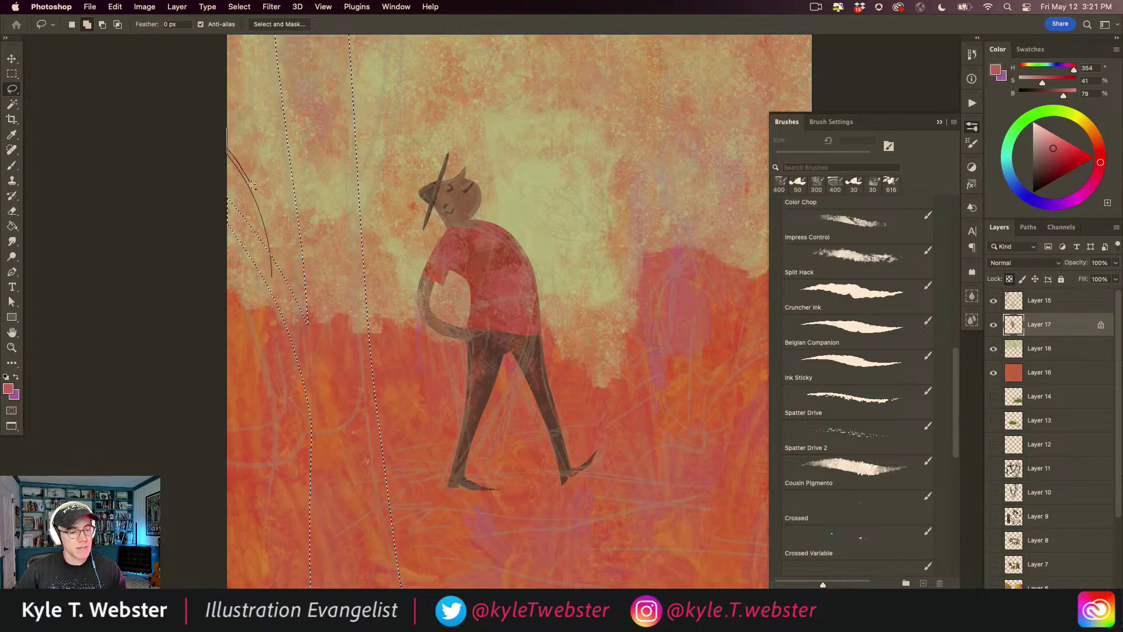
drag(281, 285, 280, 288)
Add forked branches on the figure's side of the trunk to the lasso selection, extending to the canvas's upper edge.
drag(289, 211, 244, 323)
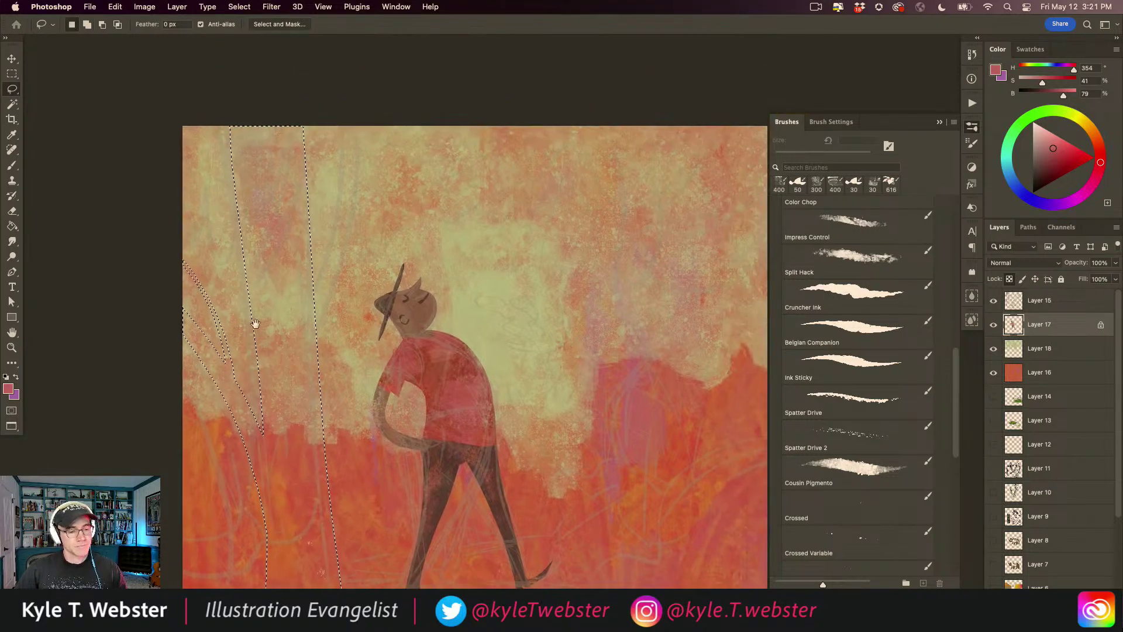
mouse_move(285, 367)
mouse_down()
mouse_move(355, 114)
mouse_move(364, 123)
mouse_move(331, 295)
mouse_move(318, 336)
mouse_move(286, 369)
mouse_up()
mouse_move(339, 234)
mouse_down()
mouse_move(380, 216)
mouse_move(462, 124)
mouse_move(461, 145)
mouse_move(395, 216)
mouse_up()
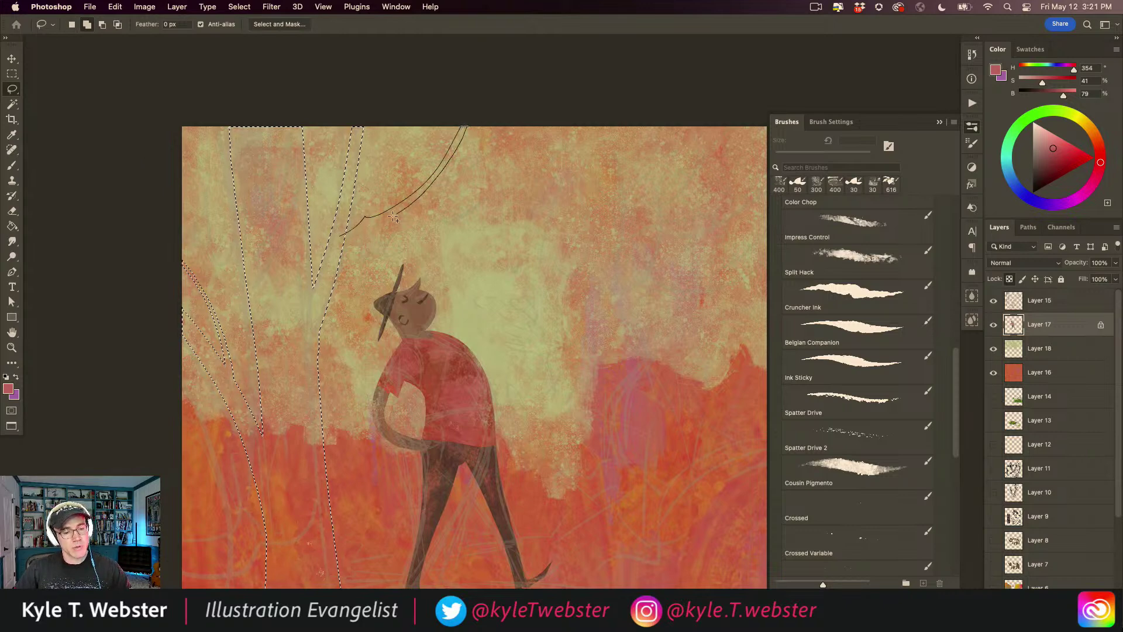
drag(328, 258, 328, 253)
mouse_move(398, 207)
mouse_down()
mouse_move(418, 115)
mouse_move(418, 143)
mouse_up()
drag(403, 199, 399, 208)
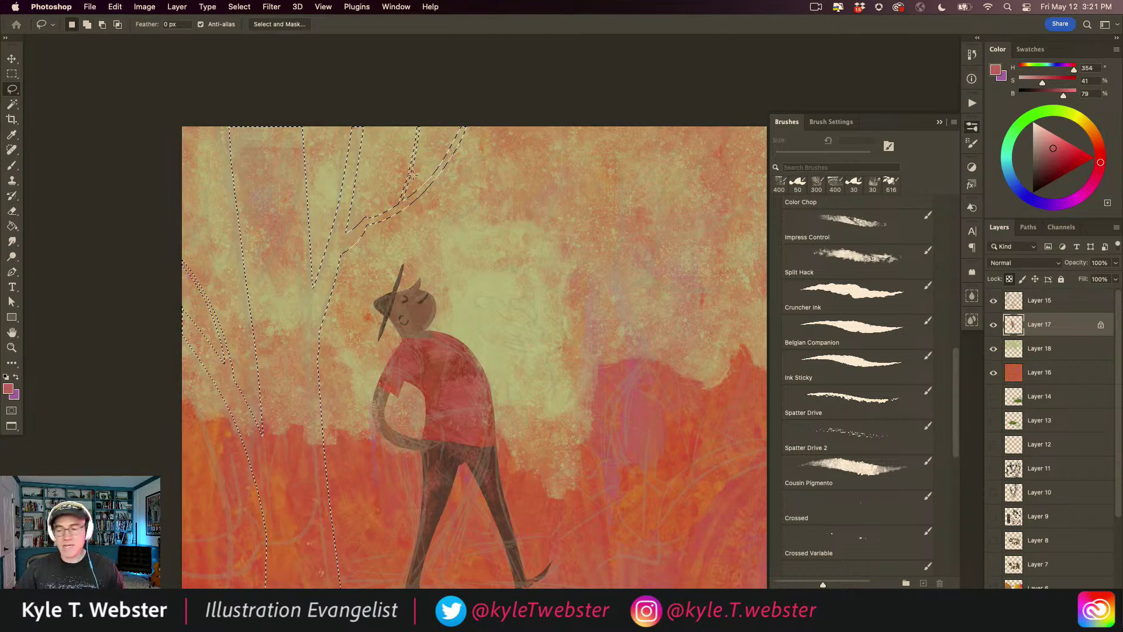
Choose the Color Chop brush, sample brown (H 10, S 44, B 58) from the figure, hide Layer 15 and add a layer above Layer 17.
key(b)
key(super+minus)
drag(299, 414, 297, 354)
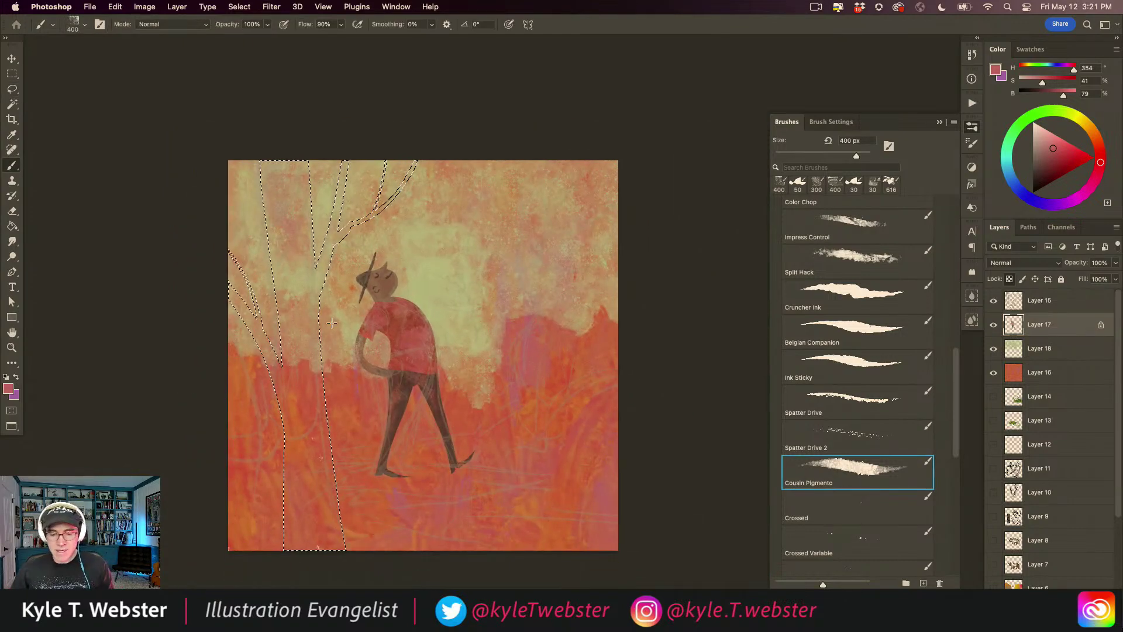
scroll(951, 369, up, 4)
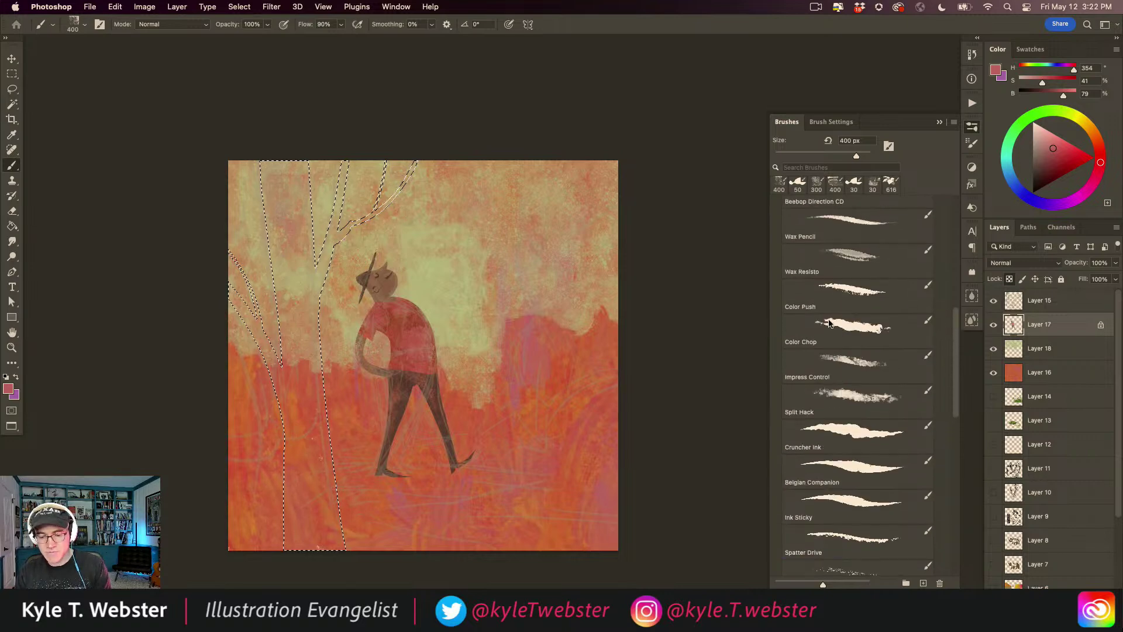
click(846, 286)
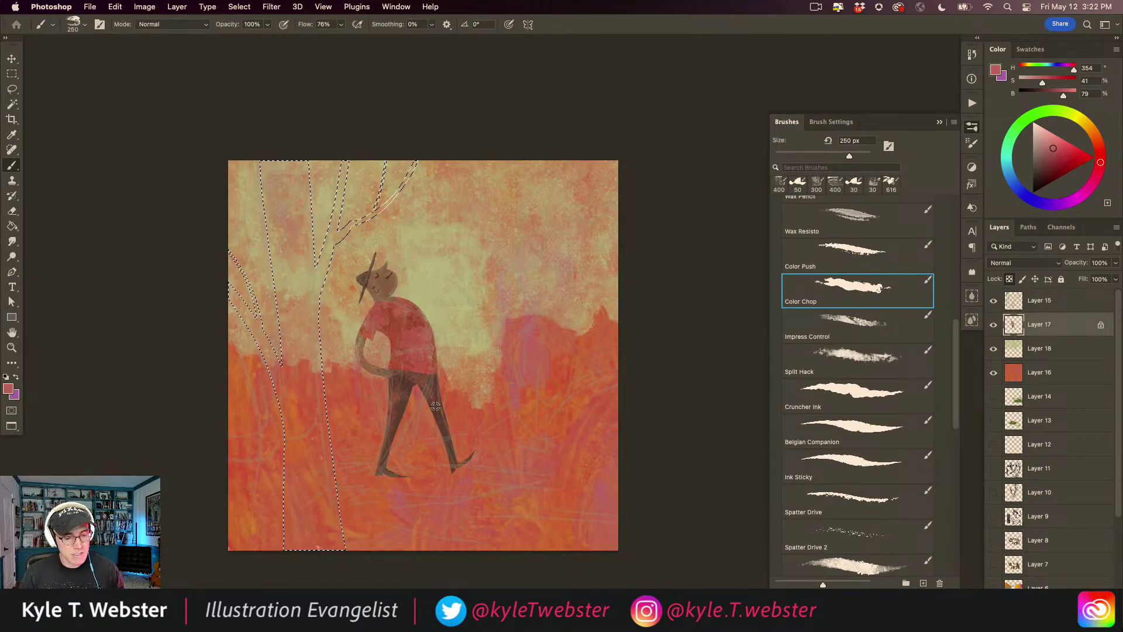
alt+click(434, 403)
click(993, 300)
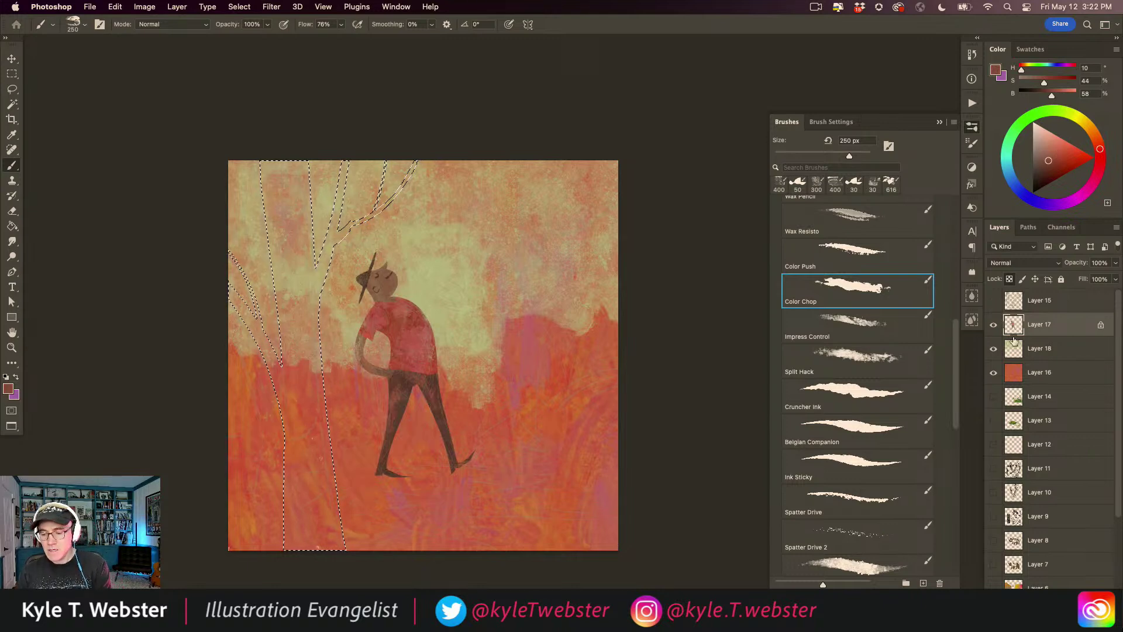
key(super+shift+alt+n)
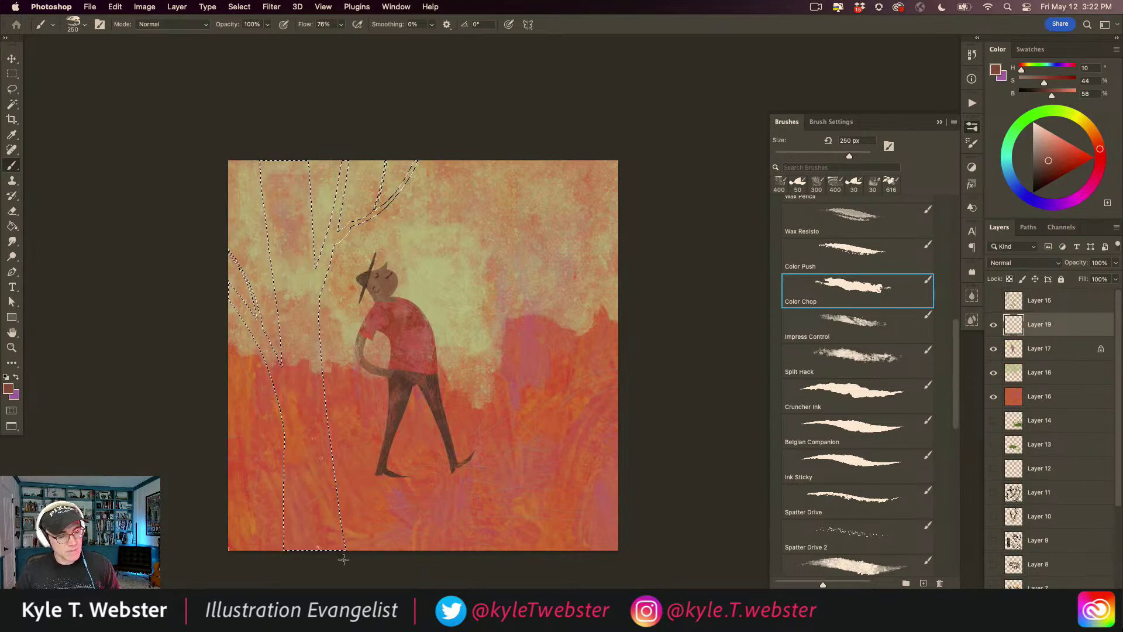
Paint the selected tree in brown, cover it with darker brown (H 10, S 44, B 41) leaving purplish texture, and deselect.
drag(342, 556, 317, 506)
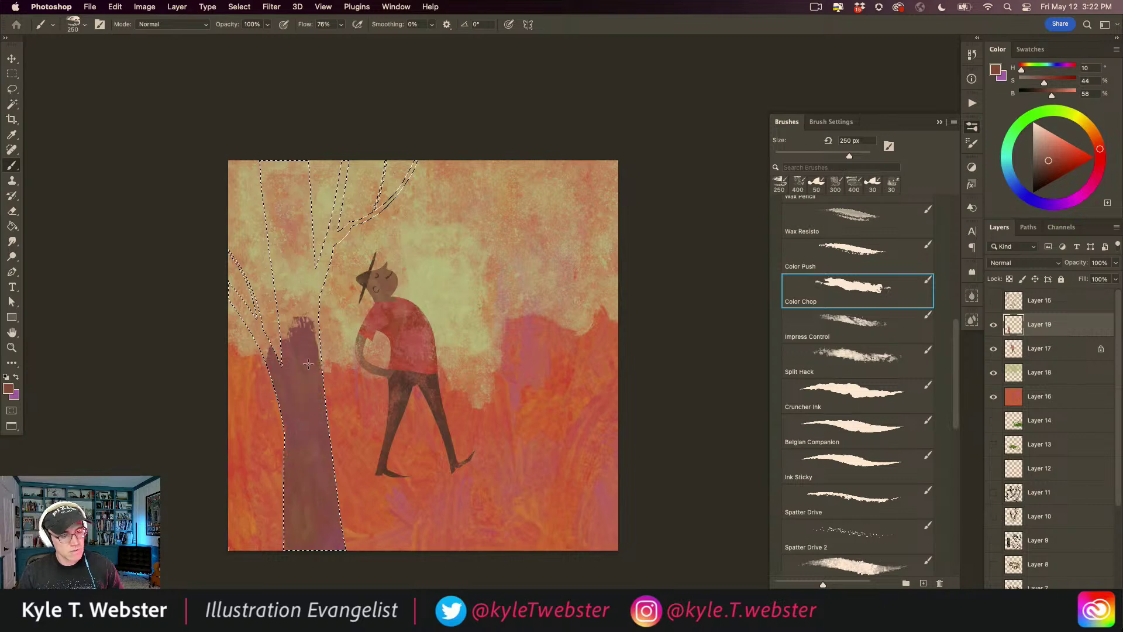
click(1044, 169)
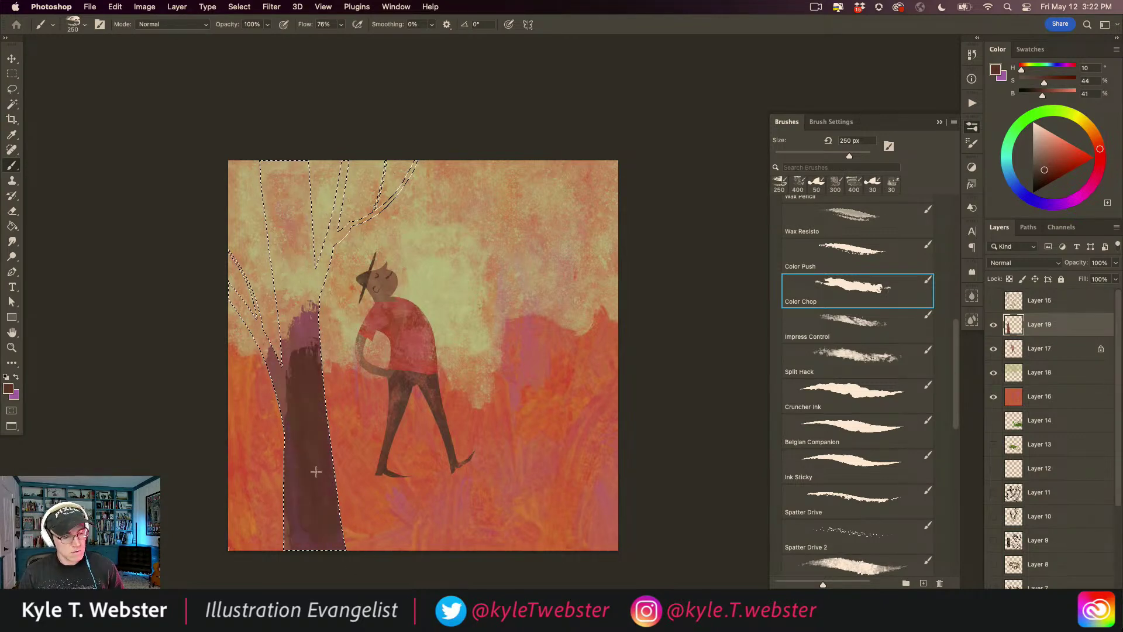
mouse_move(297, 289)
mouse_down()
mouse_move(270, 188)
mouse_move(293, 188)
mouse_move(328, 473)
mouse_move(307, 506)
mouse_move(310, 329)
mouse_move(329, 502)
mouse_move(295, 389)
mouse_move(299, 316)
mouse_move(311, 426)
mouse_move(296, 149)
mouse_move(309, 370)
mouse_move(354, 200)
mouse_move(331, 249)
mouse_move(414, 171)
mouse_move(397, 202)
mouse_move(325, 255)
mouse_move(329, 164)
mouse_move(297, 370)
mouse_move(304, 433)
mouse_move(310, 346)
mouse_move(287, 146)
mouse_move(304, 404)
mouse_move(278, 151)
mouse_move(331, 554)
mouse_move(320, 516)
mouse_move(310, 525)
mouse_move(306, 338)
mouse_up()
key(super+d)
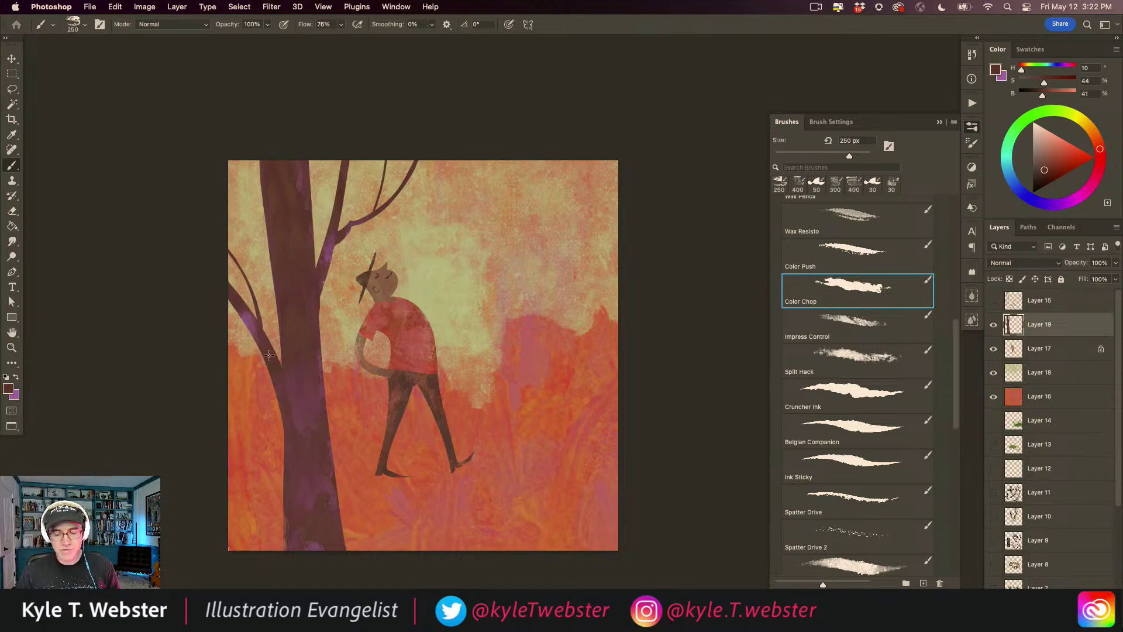
Look through the textured brushes, choose Split Hack at 300 px and add a new layer above the tree.
scroll(823, 427, down, 10)
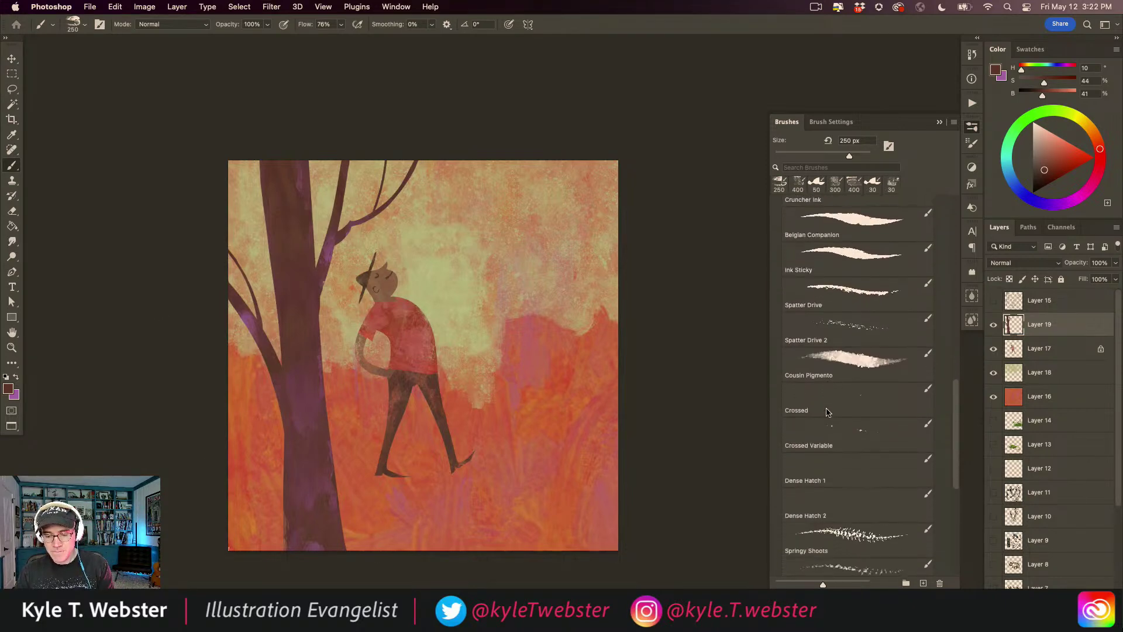
scroll(823, 427, down, 1)
scroll(822, 435, down, 2)
scroll(814, 441, up, 4)
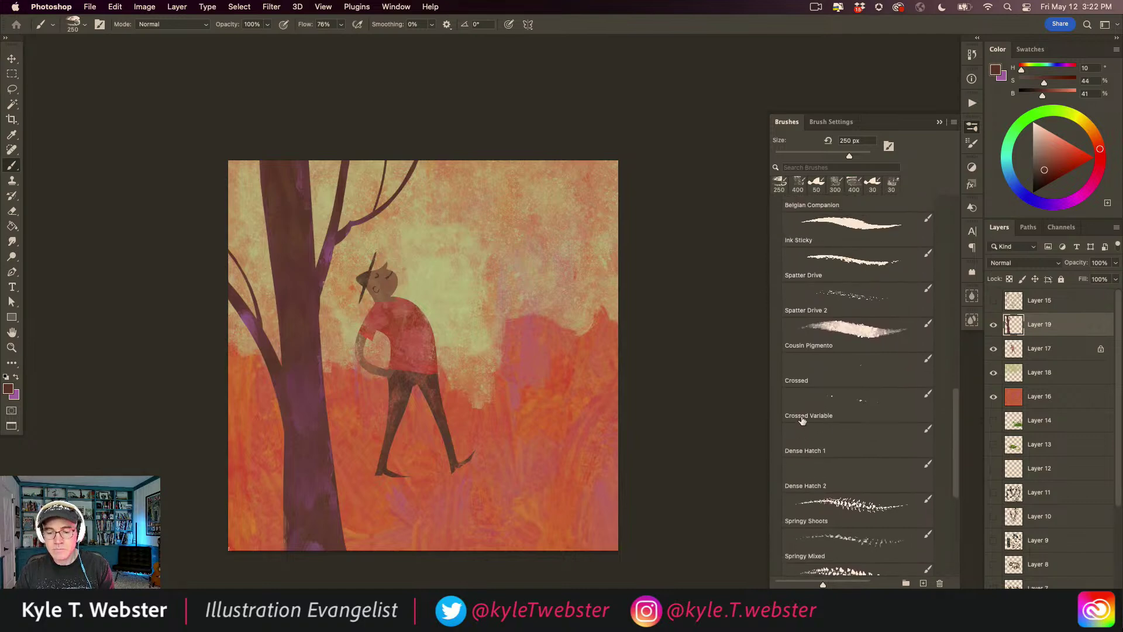
scroll(799, 403, up, 5)
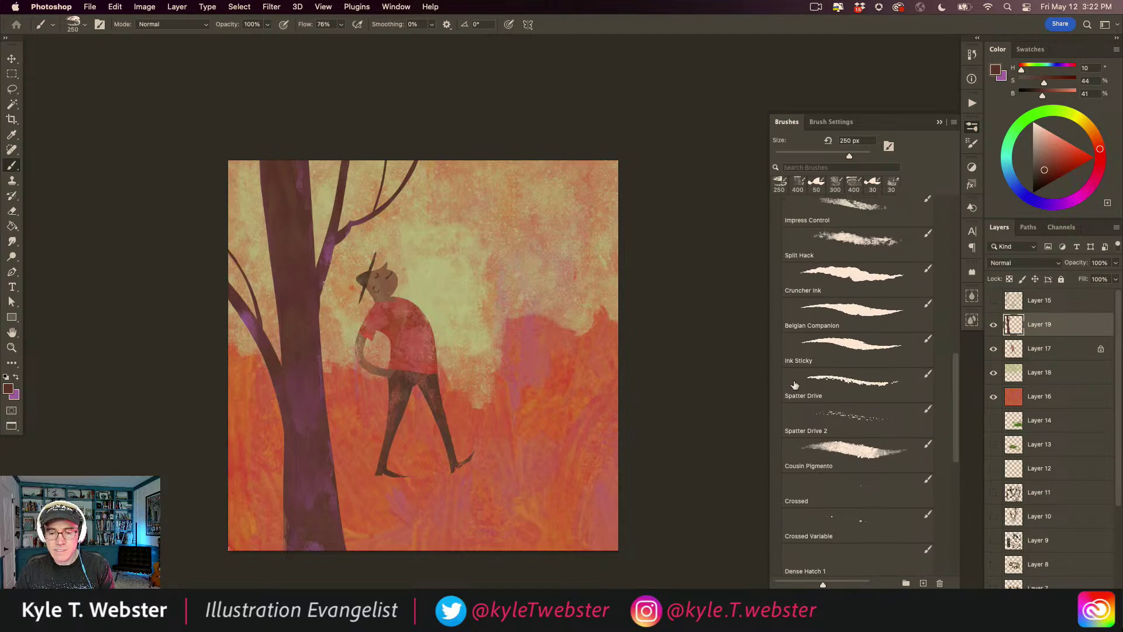
scroll(794, 386, up, 2)
click(826, 275)
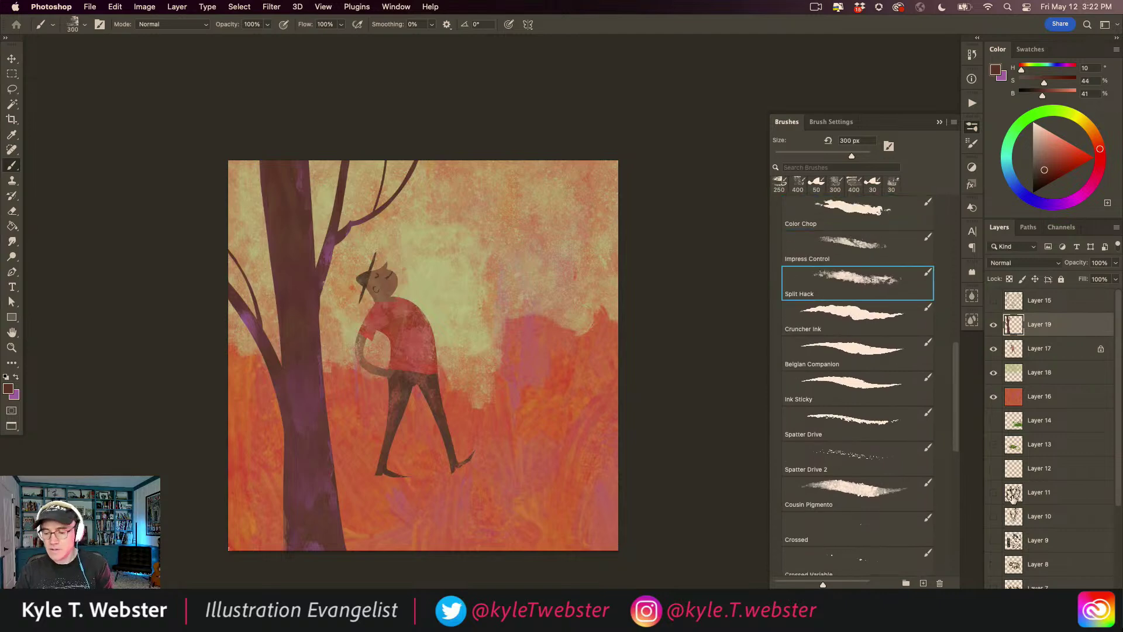
key(alt+shift+super+n)
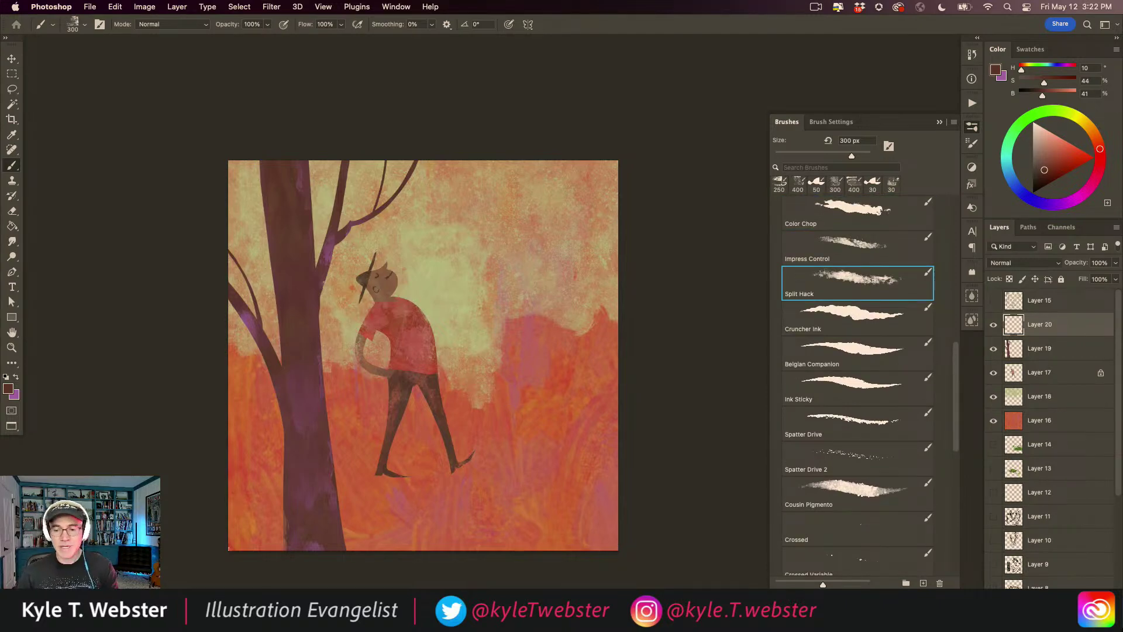
Paint a dark green (H 147, S 44, B 37) bush around the tree's base across the canvas's lower-left corner.
click(16, 377)
click(8, 389)
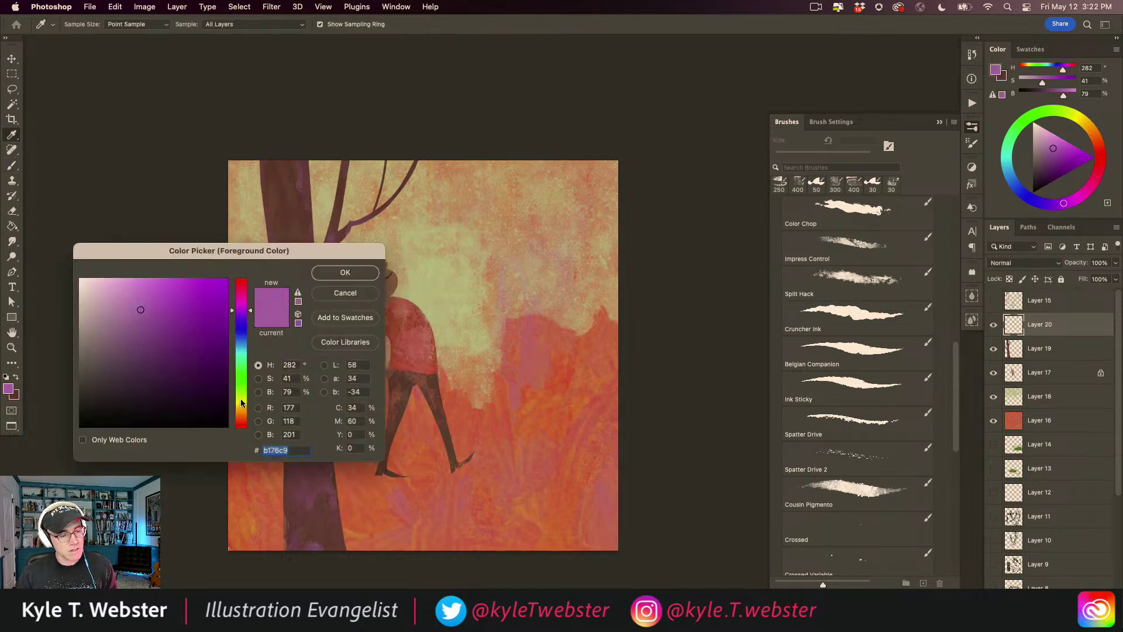
click(242, 367)
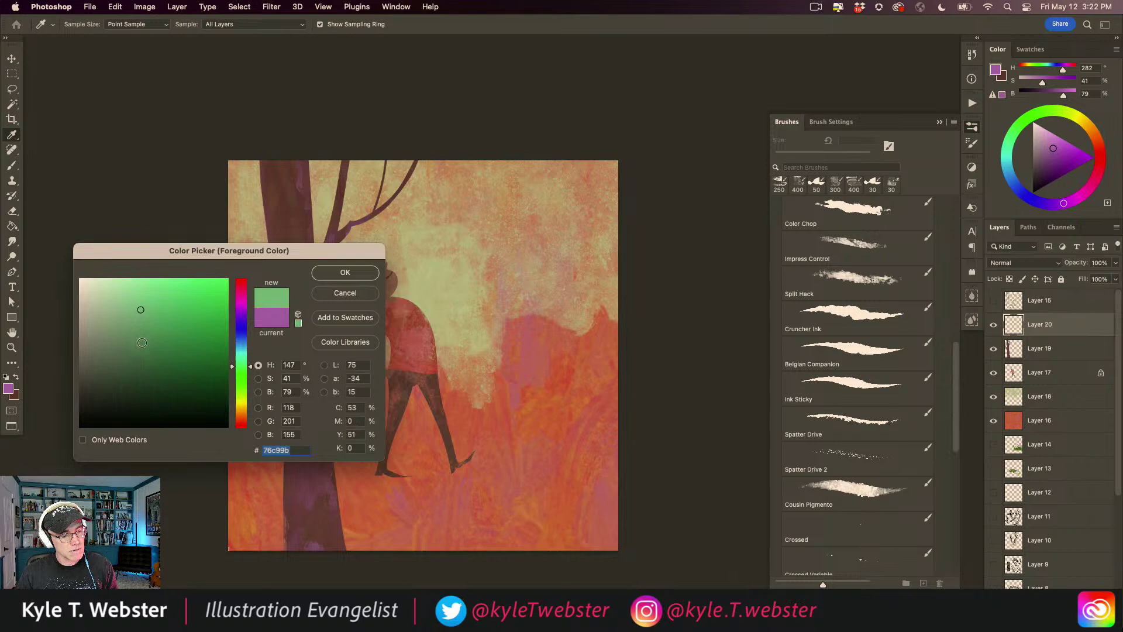
drag(141, 340, 143, 368)
click(345, 272)
key(b)
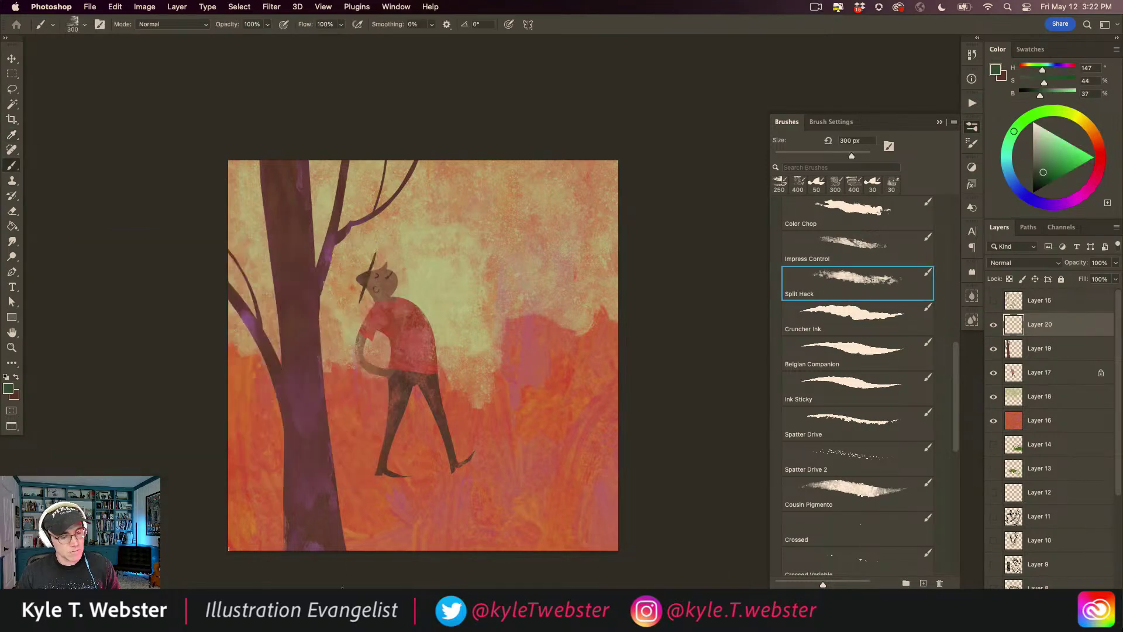
mouse_move(344, 584)
mouse_down()
mouse_move(339, 530)
mouse_move(319, 585)
mouse_move(308, 549)
mouse_move(319, 511)
mouse_move(296, 505)
mouse_move(269, 543)
mouse_move(215, 514)
mouse_move(248, 506)
mouse_move(265, 463)
mouse_move(246, 453)
mouse_move(241, 472)
mouse_move(253, 467)
mouse_move(276, 563)
mouse_move(302, 519)
mouse_move(345, 580)
mouse_move(354, 537)
mouse_move(386, 565)
mouse_move(381, 534)
mouse_move(348, 506)
mouse_move(396, 546)
mouse_move(406, 579)
mouse_move(456, 567)
mouse_move(344, 557)
mouse_move(453, 564)
mouse_move(361, 547)
mouse_up()
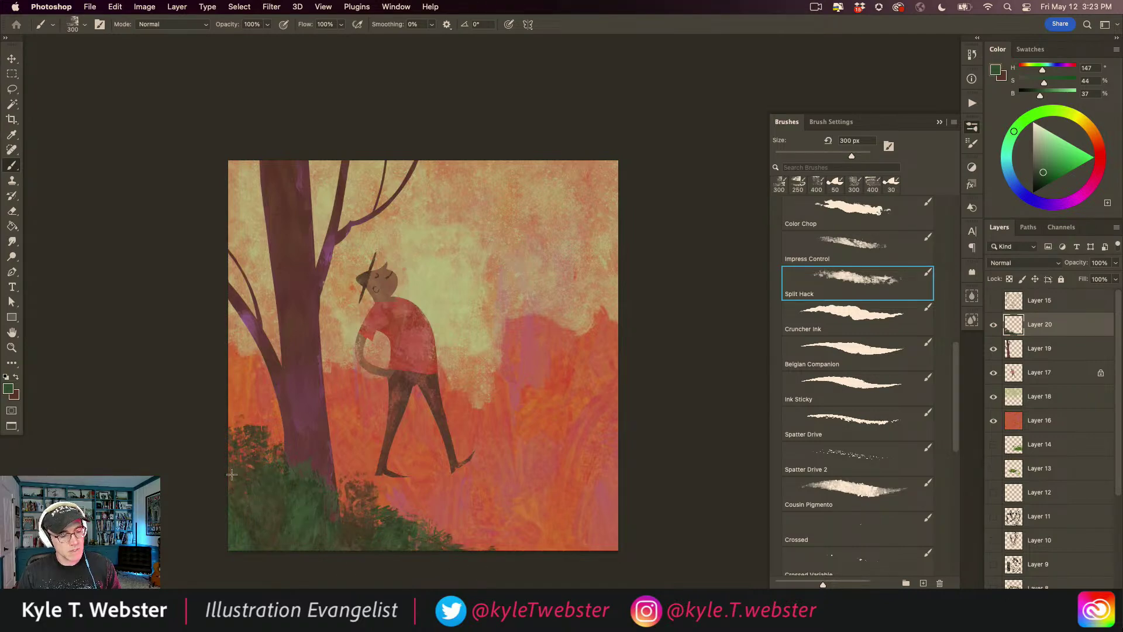
Try the Springy Shoots brush on the bush, undo the trial strokes, and paint green leafy shoots with Springy Mixed.
scroll(897, 450, down, 10)
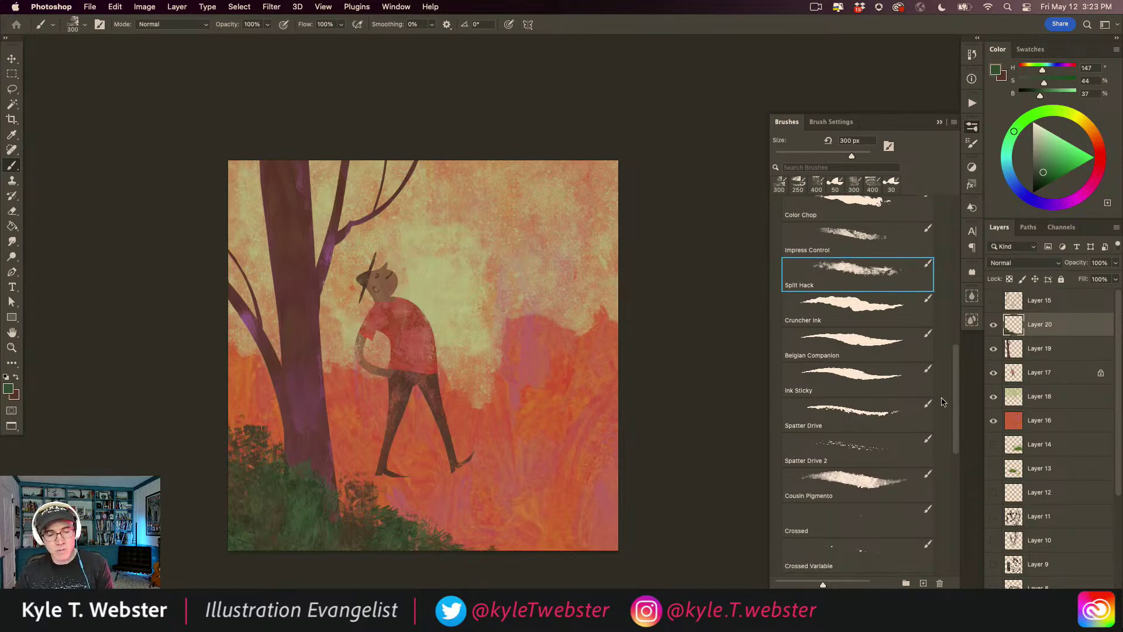
click(851, 498)
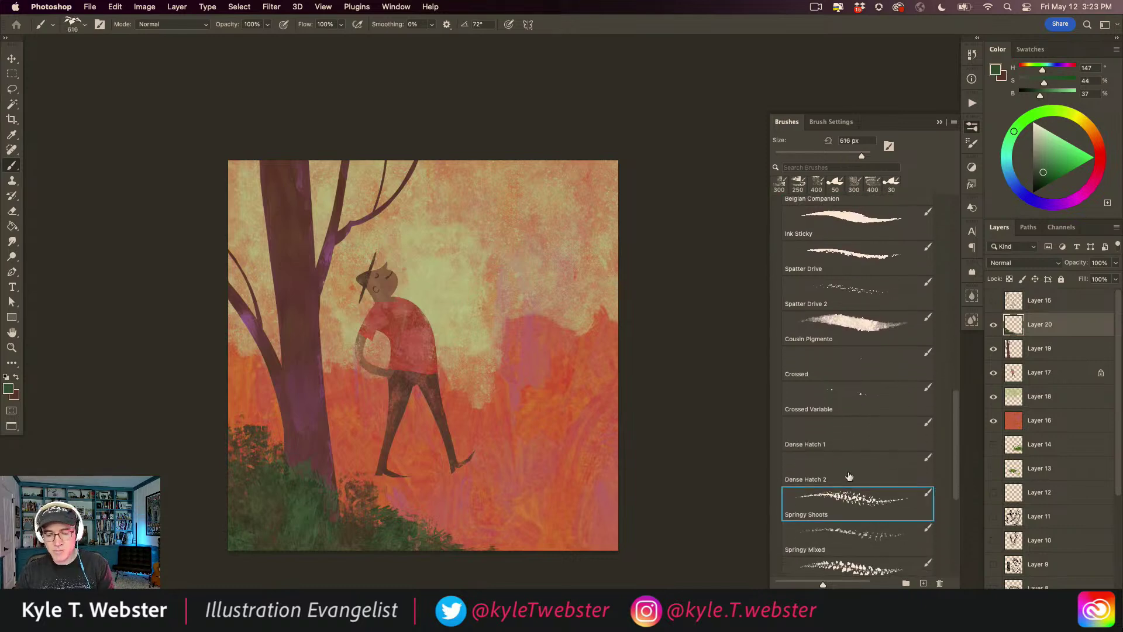
mouse_move(291, 547)
mouse_down()
mouse_move(253, 521)
mouse_move(291, 477)
mouse_move(349, 504)
mouse_move(299, 452)
mouse_move(272, 442)
mouse_up()
click(830, 534)
key(super+z)
key(super+z)
key(super+z)
key(super+z)
mouse_move(224, 478)
mouse_down()
mouse_move(297, 515)
mouse_move(251, 485)
mouse_move(253, 466)
mouse_move(307, 495)
mouse_move(262, 446)
mouse_move(275, 431)
mouse_move(228, 426)
mouse_up()
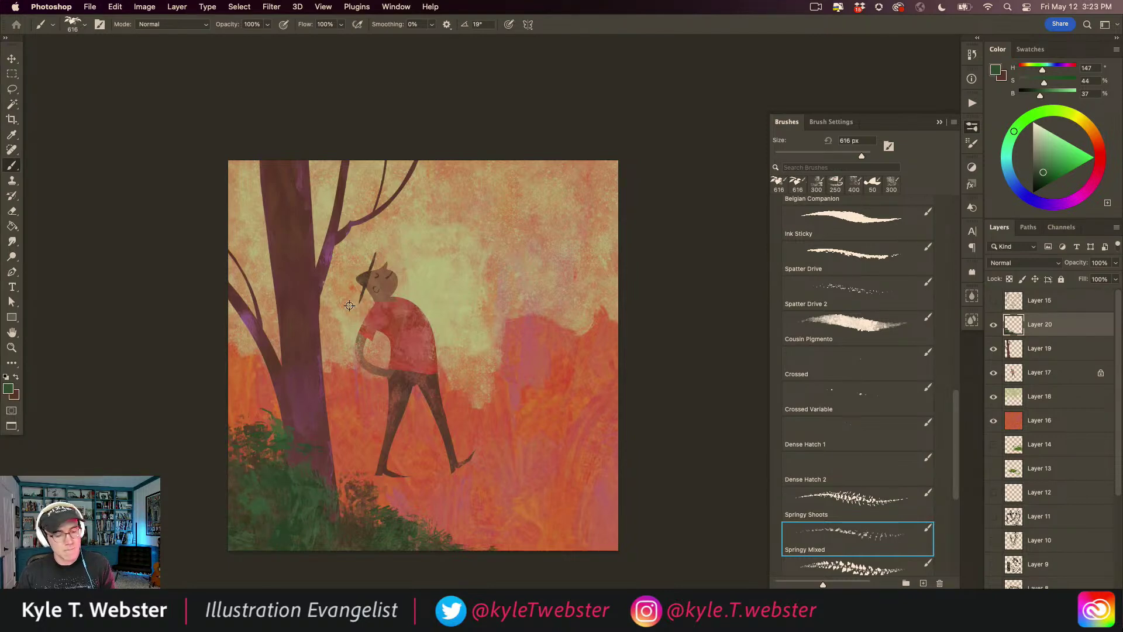
Paint muted tan (H 37, S 24, B 61) leaf highlights over the bush with the Springy Mixed brush.
alt+click(325, 386)
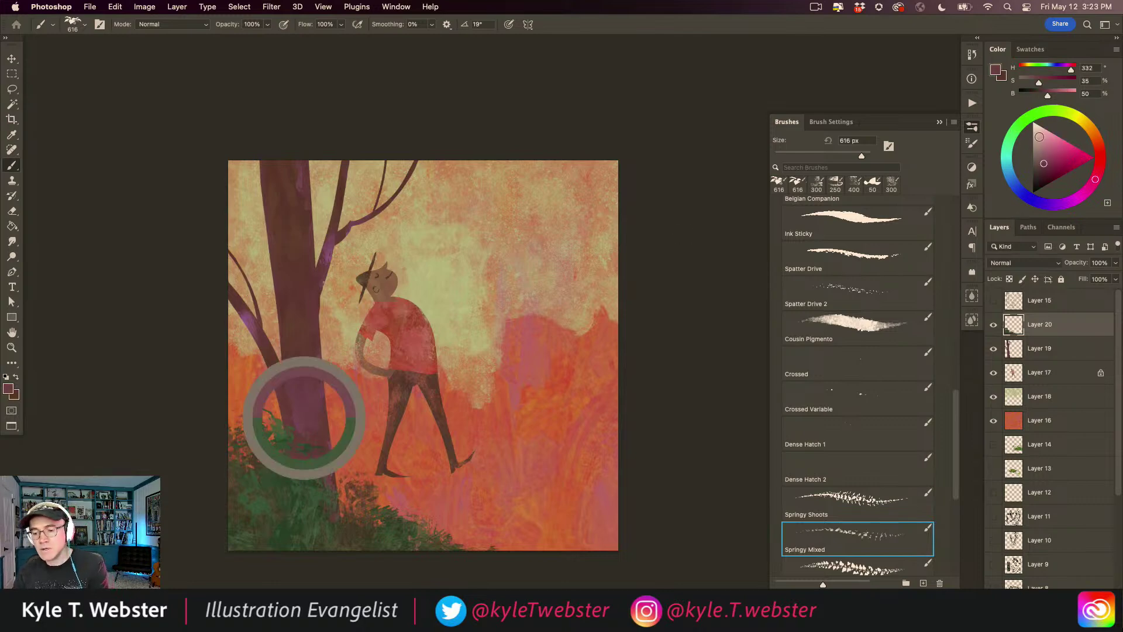
click(1090, 131)
click(1041, 155)
mouse_move(278, 476)
mouse_down()
mouse_move(224, 470)
mouse_move(303, 482)
mouse_move(302, 465)
mouse_move(230, 448)
mouse_move(283, 441)
mouse_up()
mouse_move(302, 507)
mouse_down()
mouse_move(319, 541)
mouse_move(316, 492)
mouse_up()
drag(380, 535, 293, 510)
Sample light orange-tan (H 29, S 39, B 78) from the sky and add a new layer above Layer 18.
super+click(337, 479)
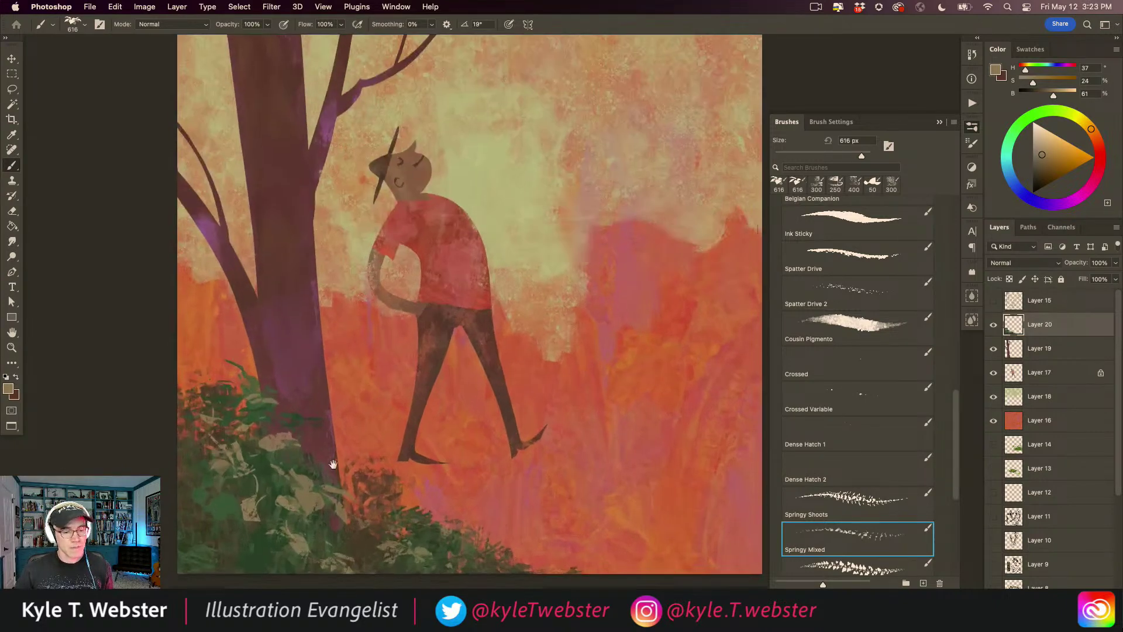
drag(336, 474, 324, 460)
scroll(573, 494, right, 5)
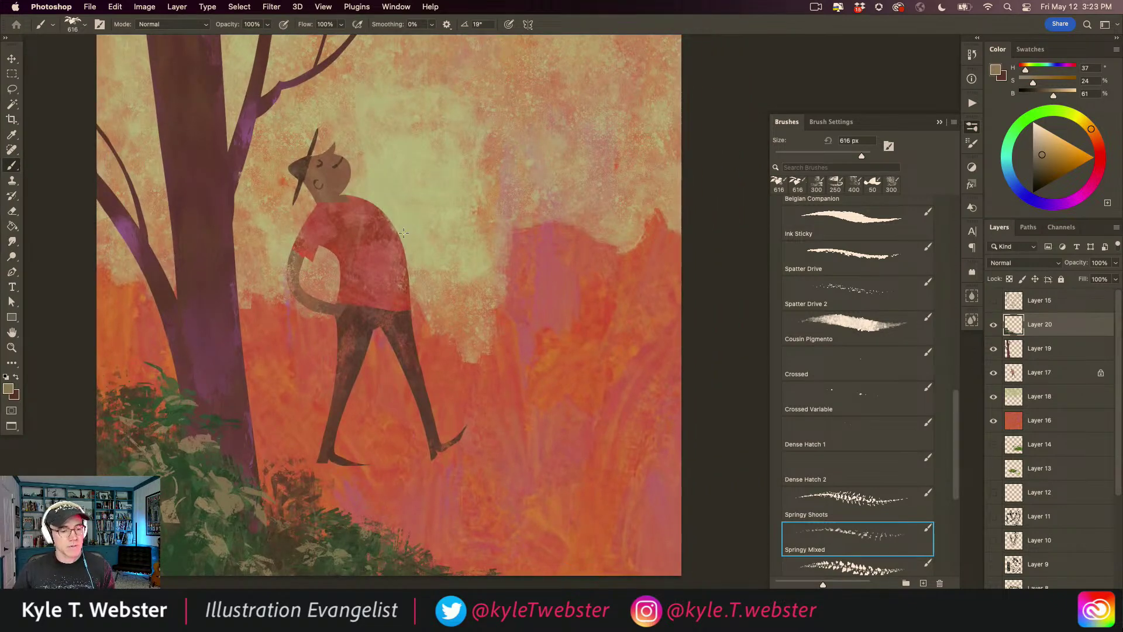
alt+click(487, 181)
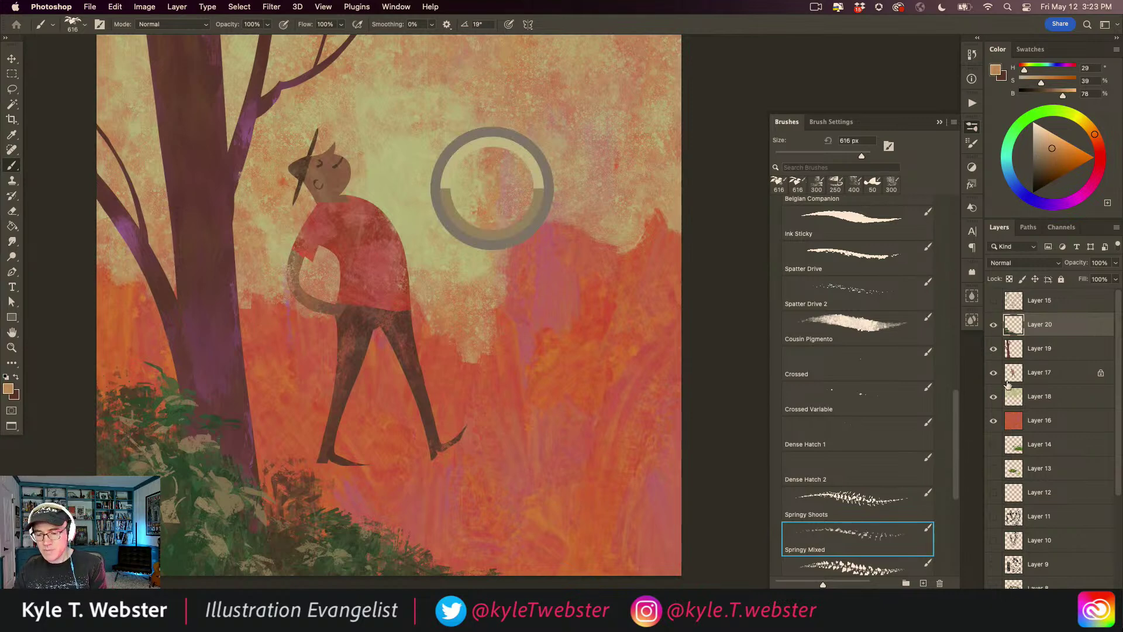
click(1012, 401)
key(super+alt+shift+n)
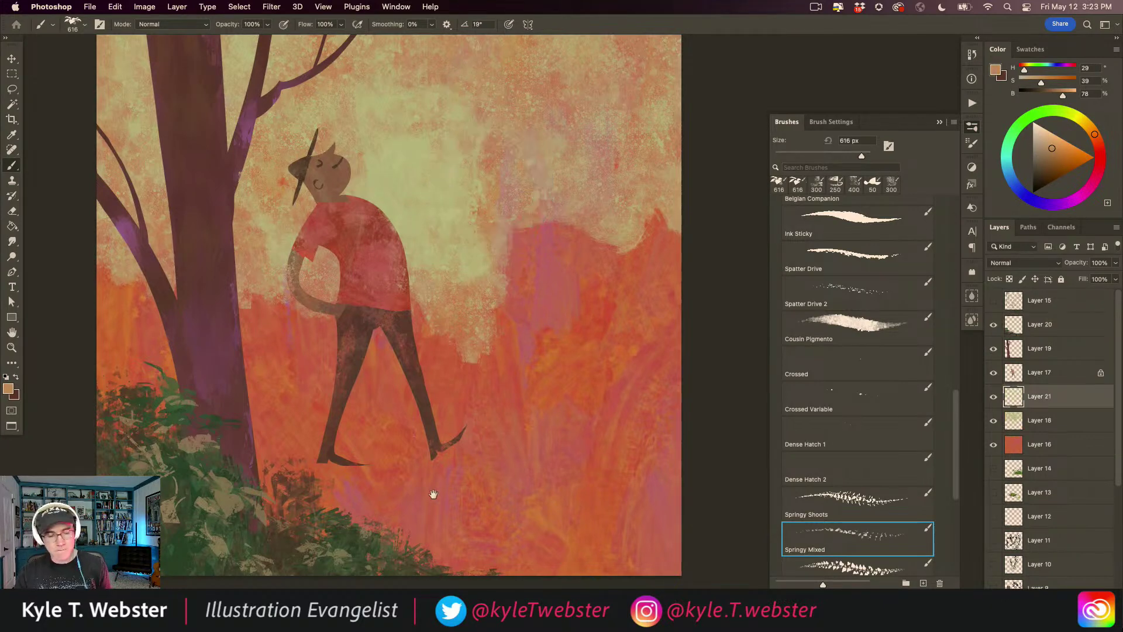
Paint a light orange-tan path beneath the figure's feet, across the foreground, with the Cousin Pigmento brush at 400 px.
drag(451, 491, 424, 441)
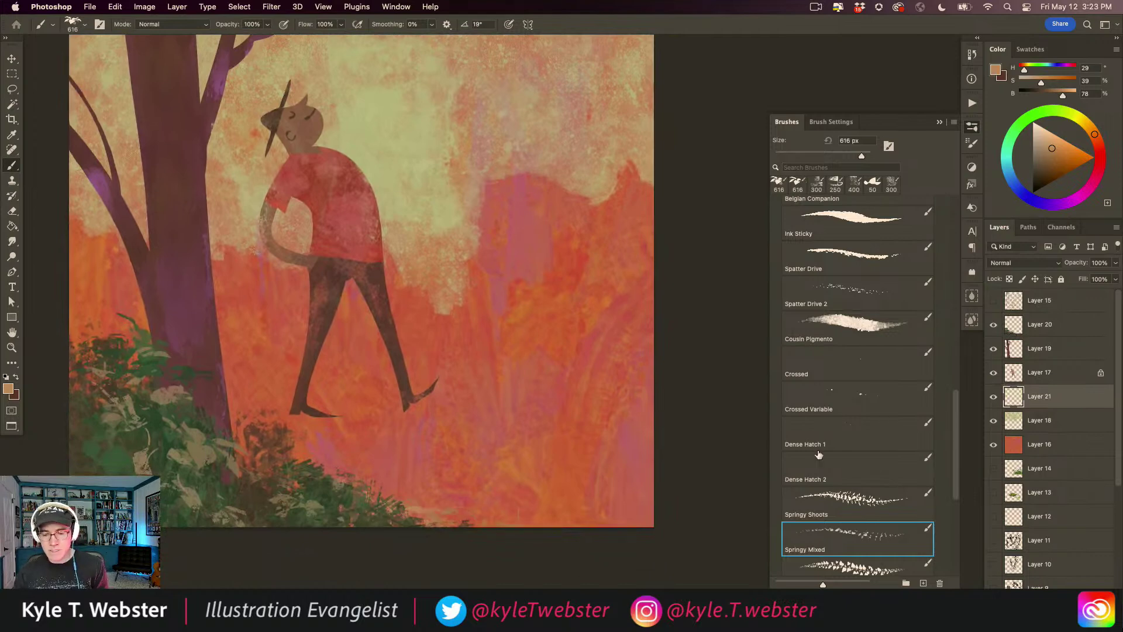
click(826, 314)
mouse_move(482, 537)
mouse_down()
mouse_move(423, 519)
mouse_move(591, 530)
mouse_move(501, 524)
mouse_move(488, 509)
mouse_move(448, 504)
mouse_move(606, 503)
mouse_move(414, 486)
mouse_move(480, 473)
mouse_move(370, 501)
mouse_move(300, 474)
mouse_move(314, 467)
mouse_move(286, 453)
mouse_move(352, 440)
mouse_move(291, 414)
mouse_move(401, 406)
mouse_move(487, 432)
mouse_move(498, 449)
mouse_move(622, 458)
mouse_up()
mouse_move(432, 383)
mouse_down()
mouse_move(411, 403)
mouse_move(257, 393)
mouse_move(240, 375)
mouse_up()
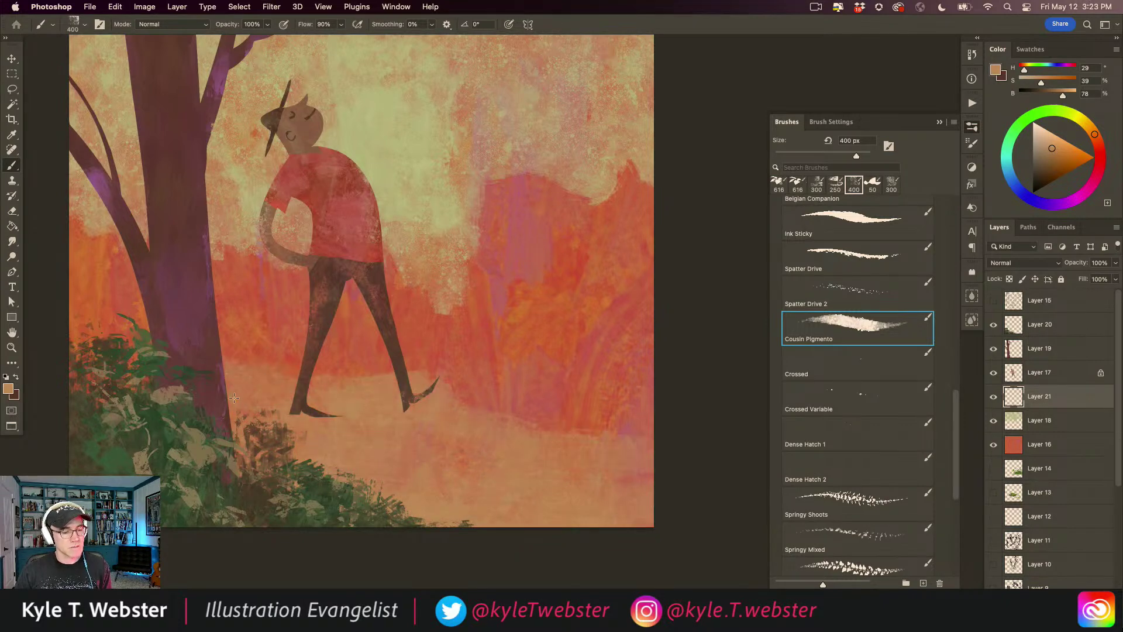
mouse_move(333, 454)
mouse_down()
mouse_move(419, 492)
mouse_move(516, 511)
mouse_move(612, 514)
mouse_move(635, 494)
mouse_up()
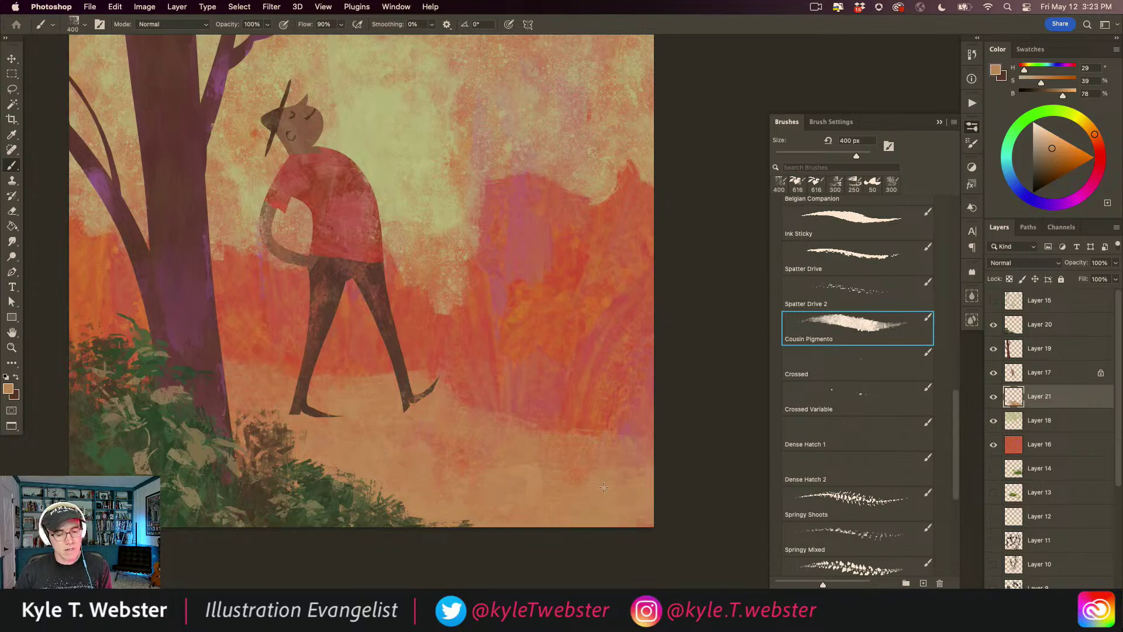
mouse_move(227, 349)
mouse_down()
mouse_move(383, 359)
mouse_move(473, 398)
mouse_move(559, 412)
mouse_up()
alt+click(415, 415)
drag(406, 433, 426, 451)
drag(324, 430, 354, 431)
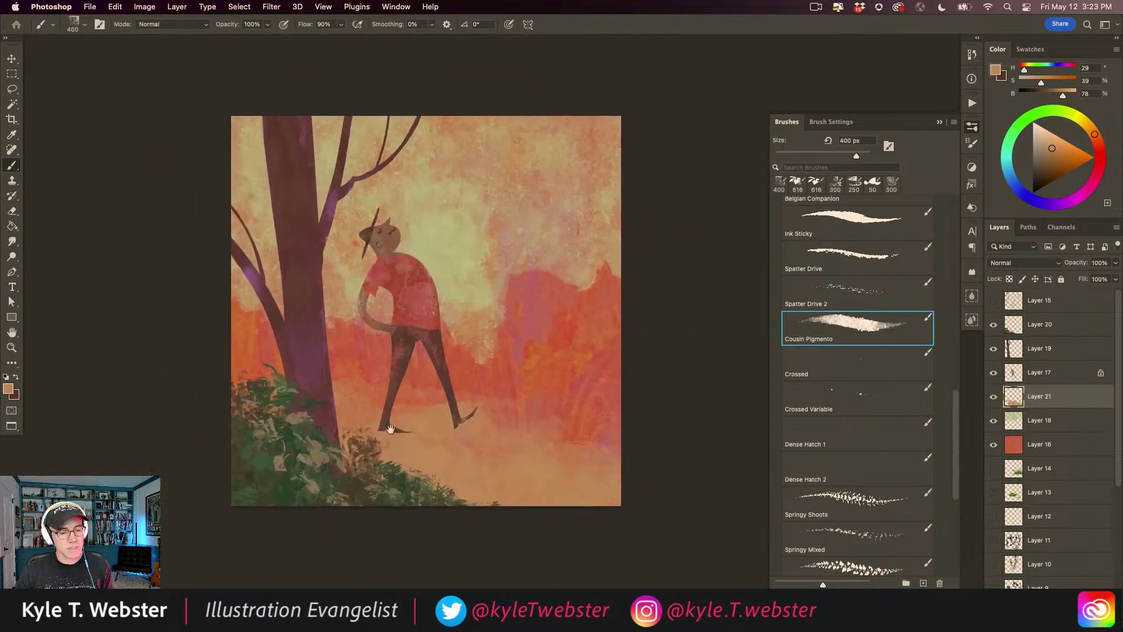
Paint pale green (H 103, S 12, B 91) cloud patches across the sky on Layer 18 with the Cousin Pigmento brush.
super+click(405, 343)
click(1015, 417)
drag(577, 392, 561, 481)
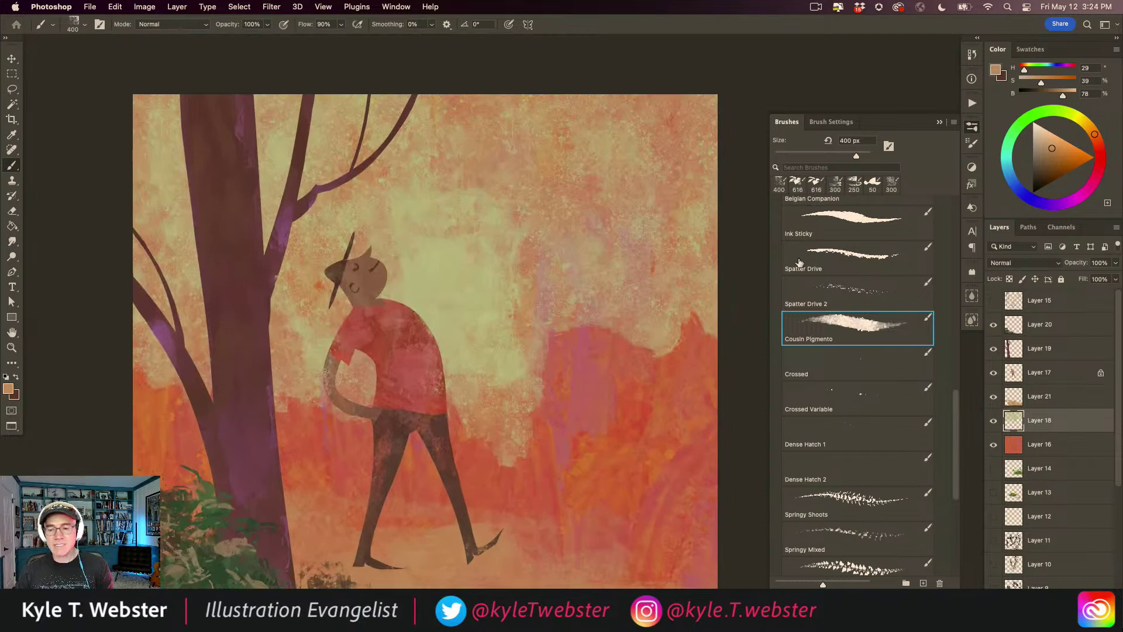
alt+click(476, 293)
drag(1048, 113, 1030, 132)
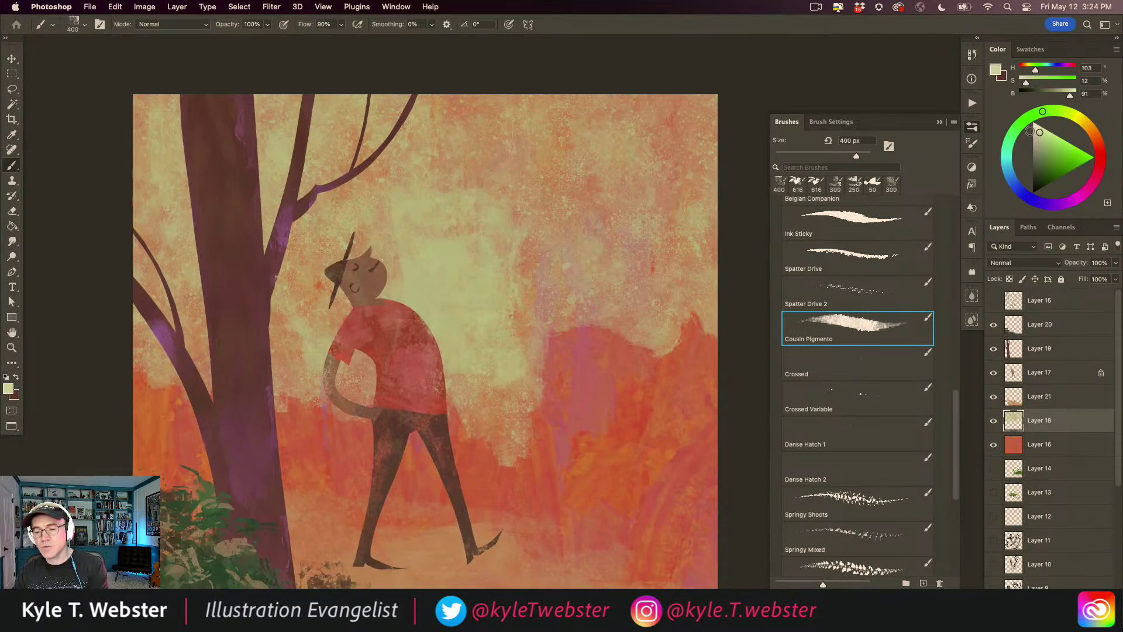
mouse_move(464, 233)
mouse_down()
mouse_move(457, 149)
mouse_move(498, 135)
mouse_move(409, 304)
mouse_move(334, 247)
mouse_move(316, 313)
mouse_move(368, 278)
mouse_move(585, 228)
mouse_move(648, 154)
mouse_move(579, 123)
mouse_move(430, 135)
mouse_move(277, 228)
mouse_move(275, 316)
mouse_up()
mouse_move(174, 240)
mouse_down()
mouse_move(354, 97)
mouse_move(328, 195)
mouse_move(213, 220)
mouse_move(149, 119)
mouse_move(233, 268)
mouse_move(283, 330)
mouse_move(301, 338)
mouse_move(400, 300)
mouse_move(420, 315)
mouse_move(524, 278)
mouse_up()
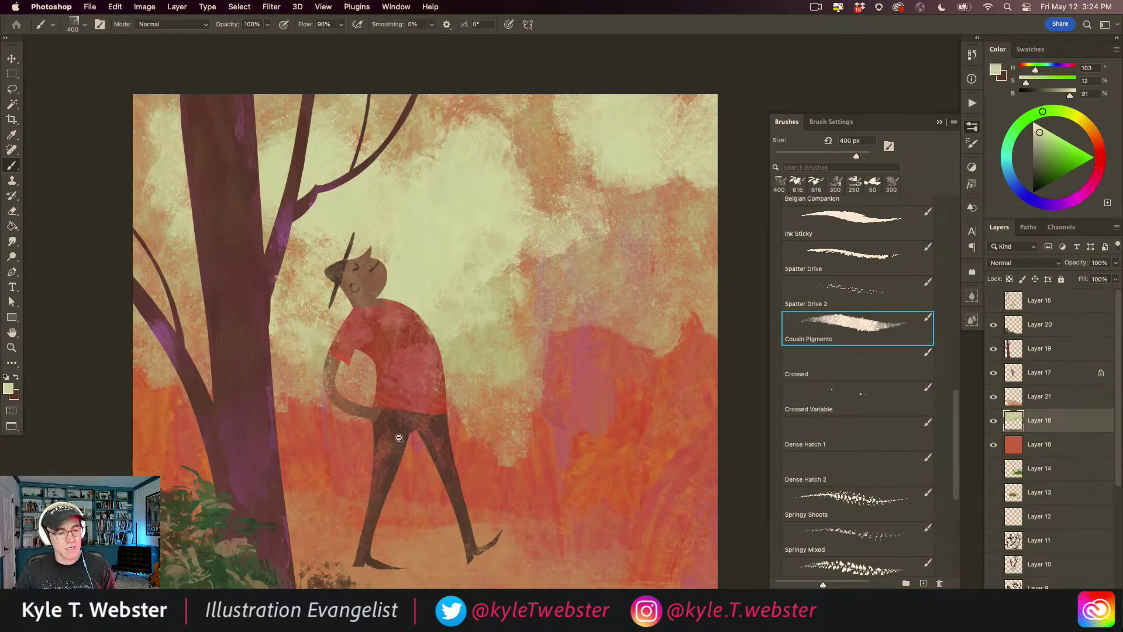
Lock transparent pixels on Layer 19 and brush muted brown (H 24, S 23, B 42) over the top of the tree trunk.
key(super+minus)
super+click(366, 476)
drag(374, 448, 358, 450)
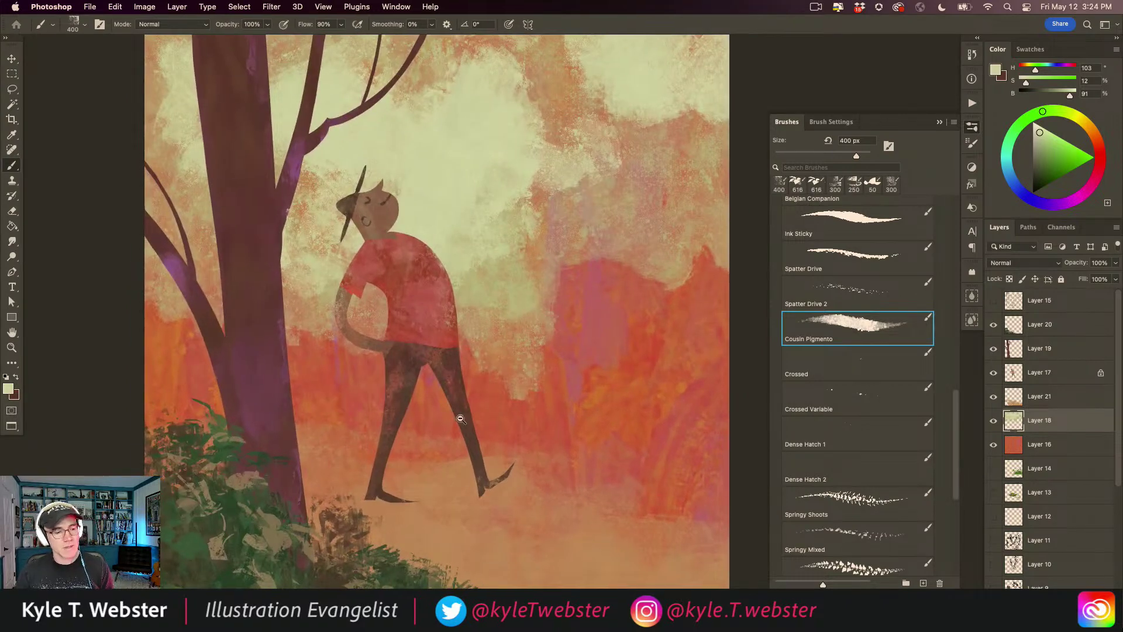
key(super+minus)
drag(396, 401, 451, 317)
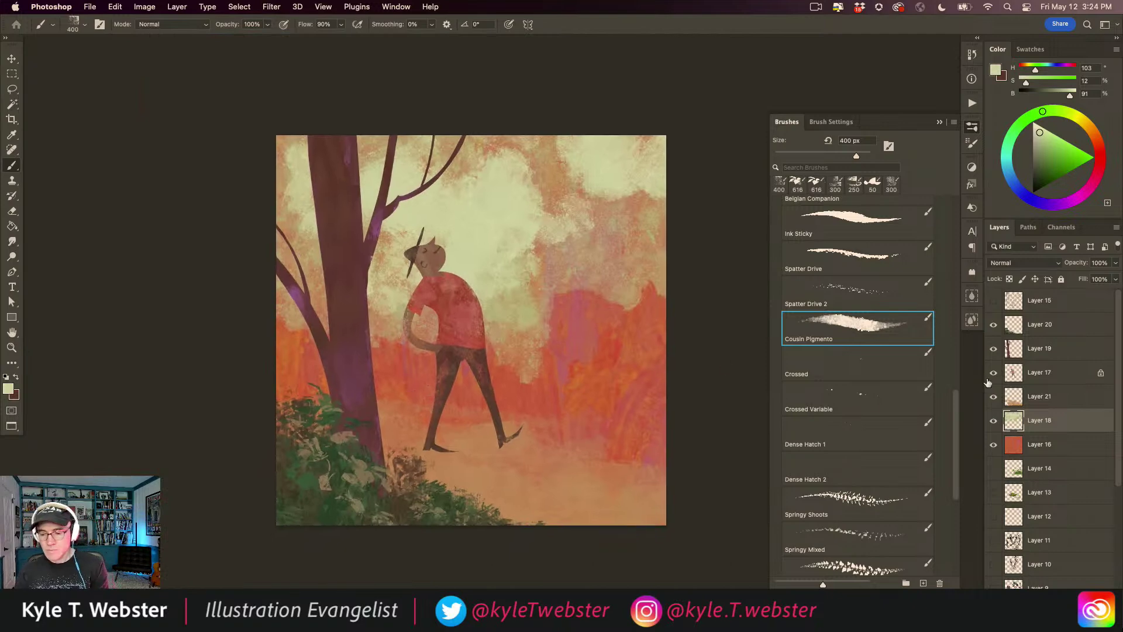
click(1013, 351)
key(slash)
scroll(342, 267, up, 2)
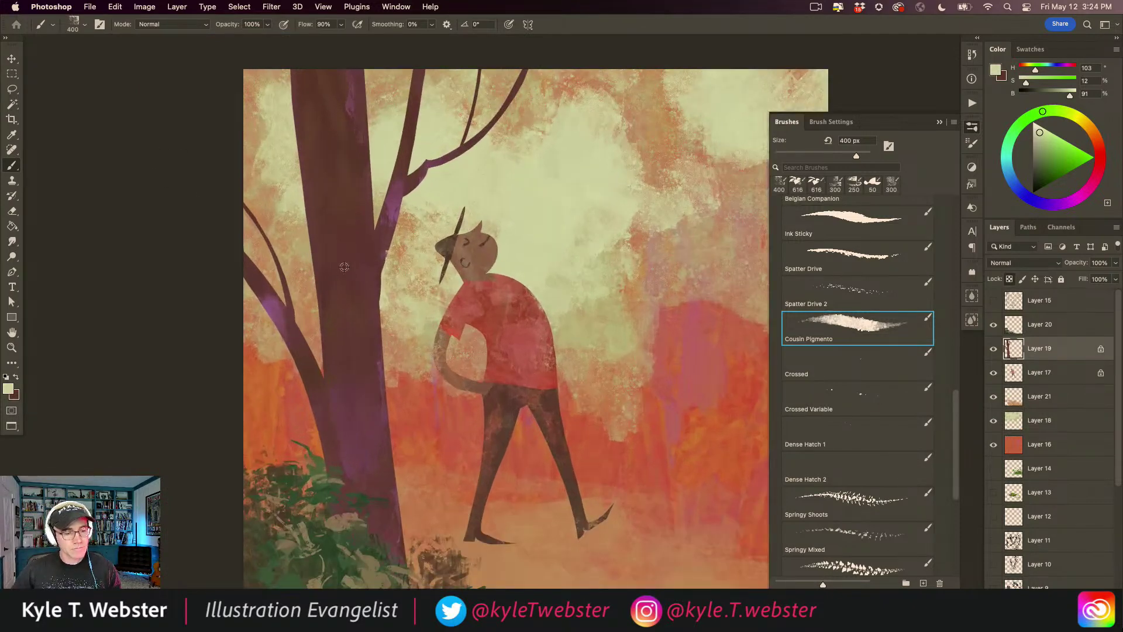
alt+click(342, 267)
alt+click(448, 243)
click(327, 126)
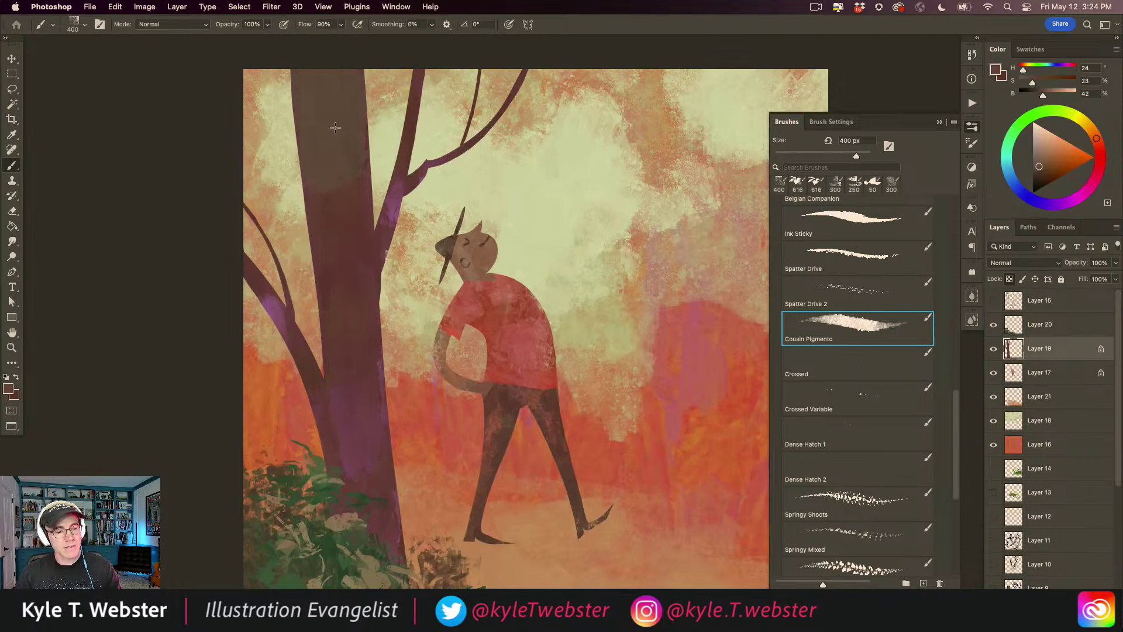
Darken the brown to H 24, S 17, B 25 and paint it over the upper trunk and branches.
click(1035, 176)
mouse_move(323, 134)
mouse_down()
mouse_move(324, 72)
mouse_move(339, 261)
mouse_move(359, 188)
mouse_move(404, 159)
mouse_up()
drag(334, 229, 307, 177)
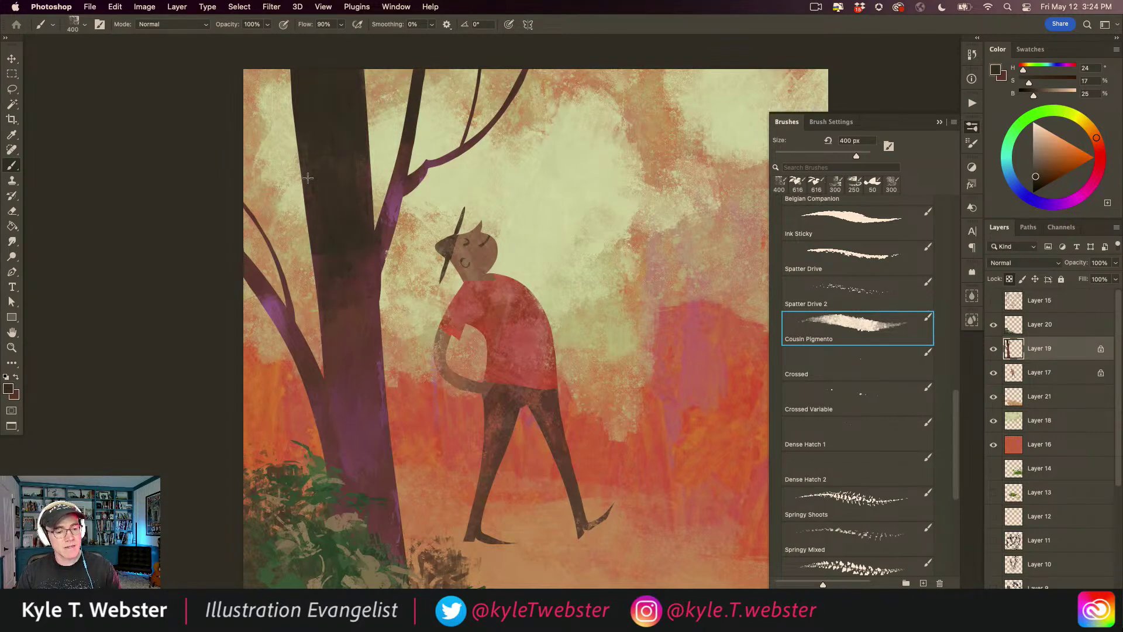
drag(247, 244, 226, 216)
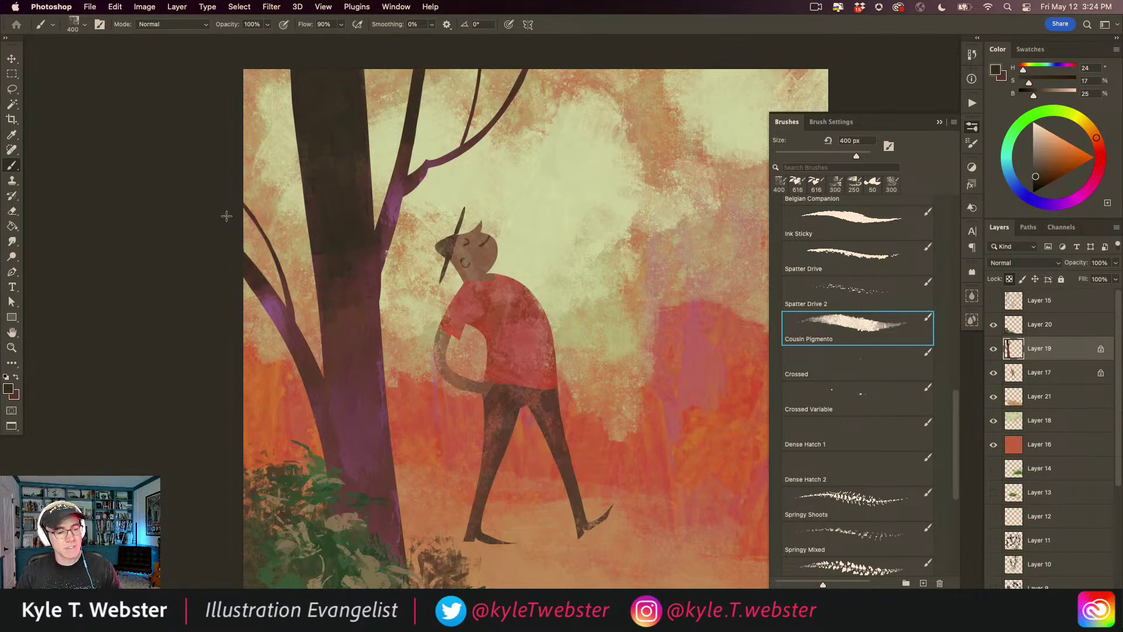
alt+click(341, 357)
click(326, 269)
scroll(328, 328, down, 3)
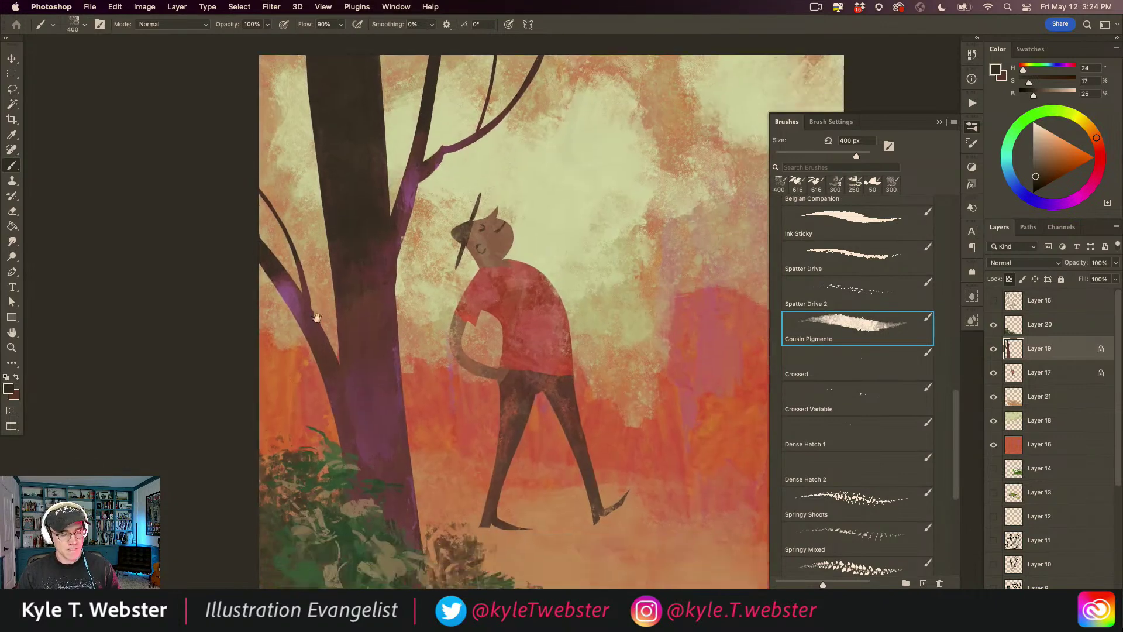
Lock transparent pixels on Layer 20 and shade the bush's base with the dark brown (H 24, S 17, B 25).
click(1011, 328)
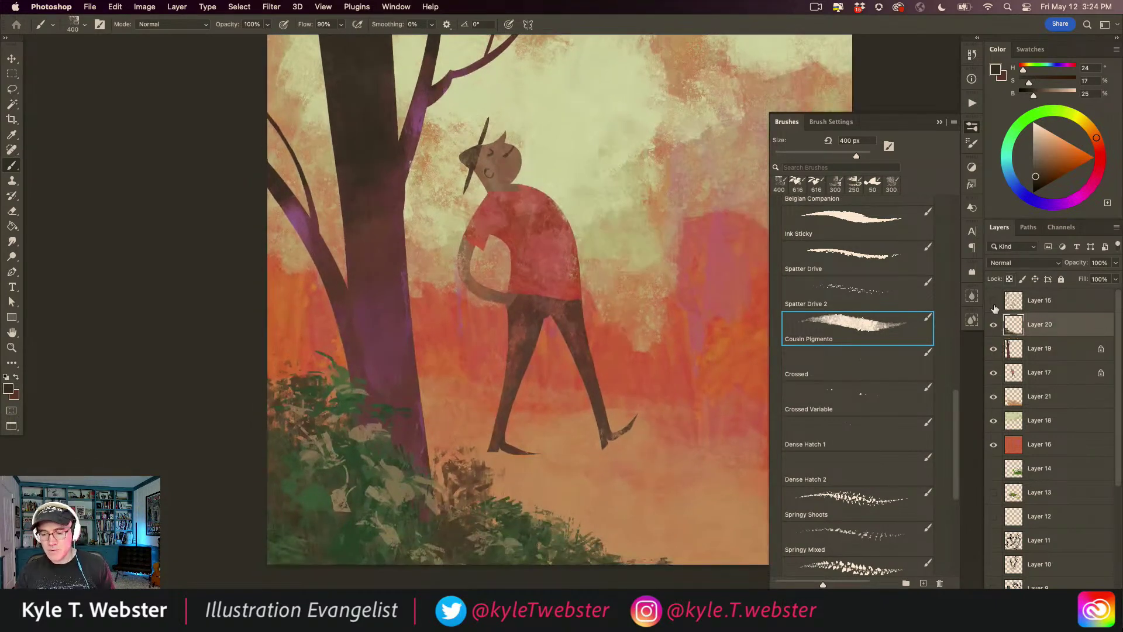
click(1008, 279)
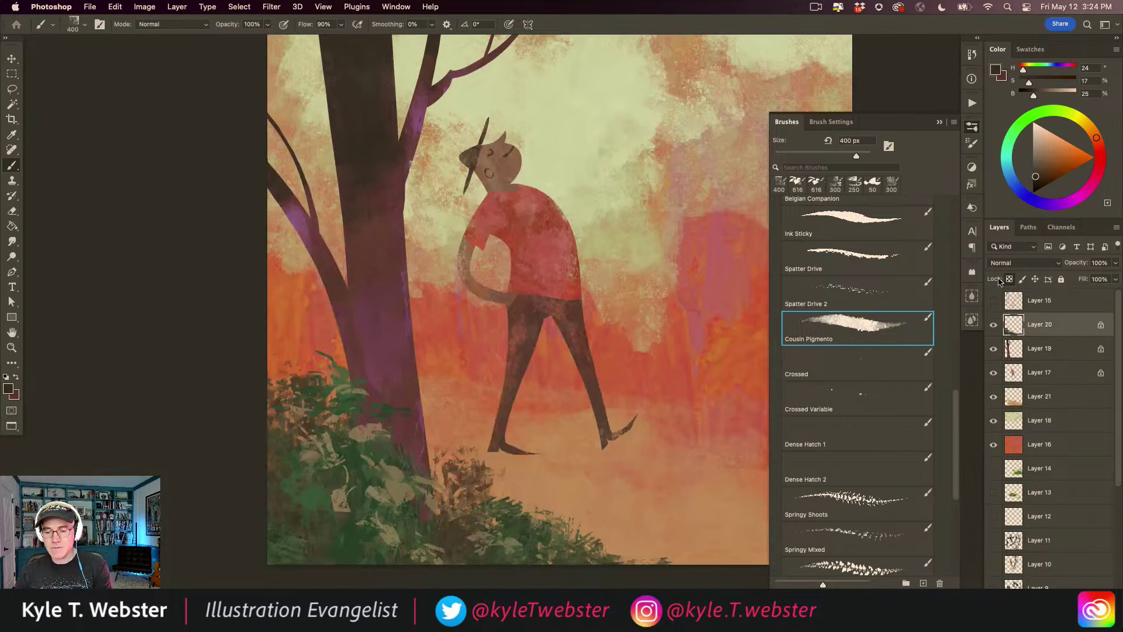
mouse_move(312, 556)
mouse_down()
mouse_move(357, 538)
mouse_move(304, 468)
mouse_move(423, 546)
mouse_move(576, 559)
mouse_up()
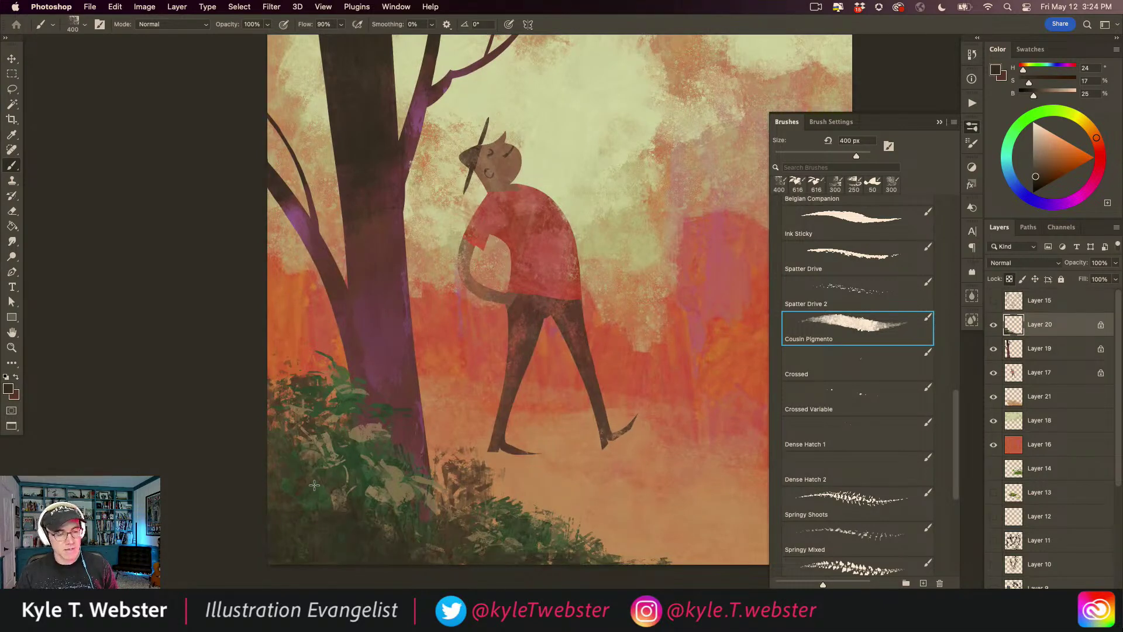
alt+click(340, 369)
drag(340, 369, 344, 406)
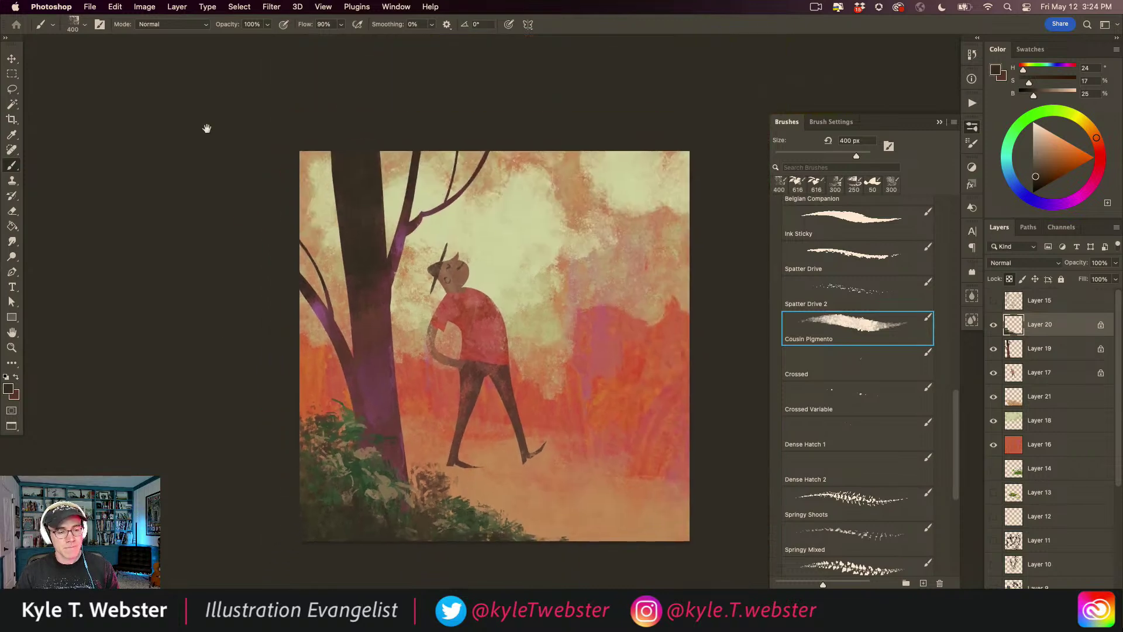
Duplicate the walking figure's Layer 17 and set the copy's blend mode to Overlay.
scroll(951, 413, up, 3)
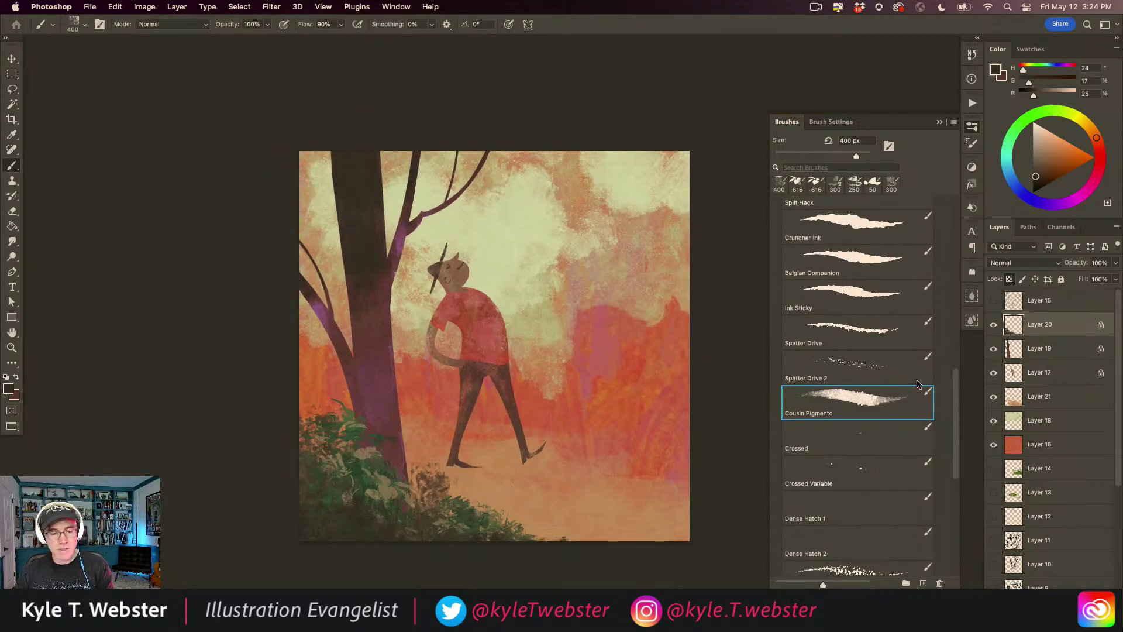
click(416, 403)
drag(389, 393, 359, 386)
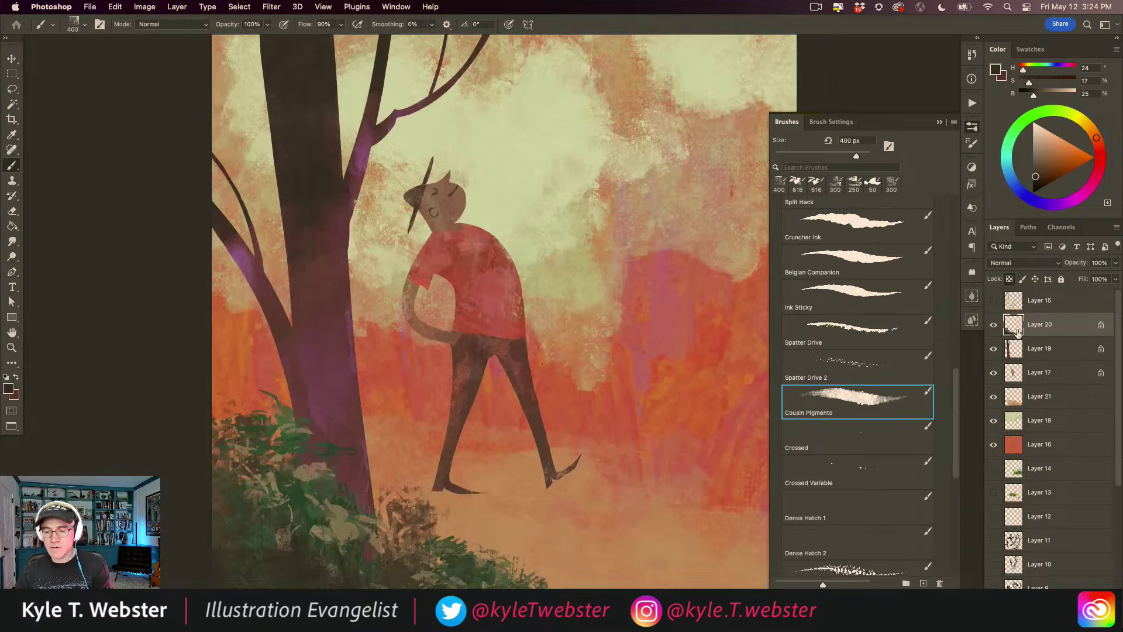
click(1014, 368)
key(super+j)
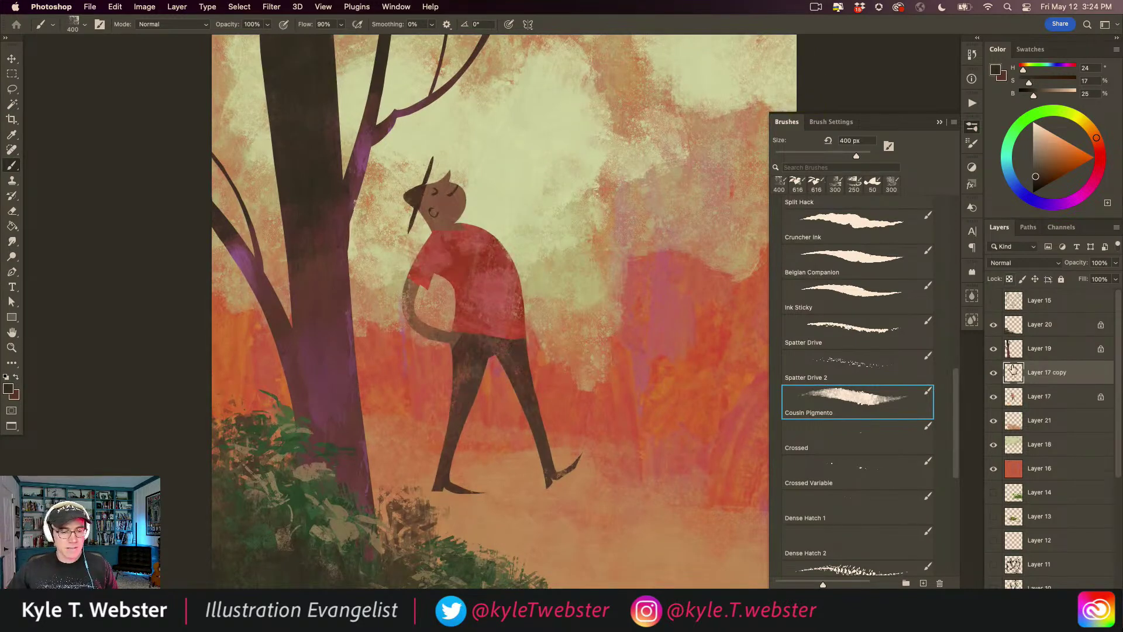
click(998, 264)
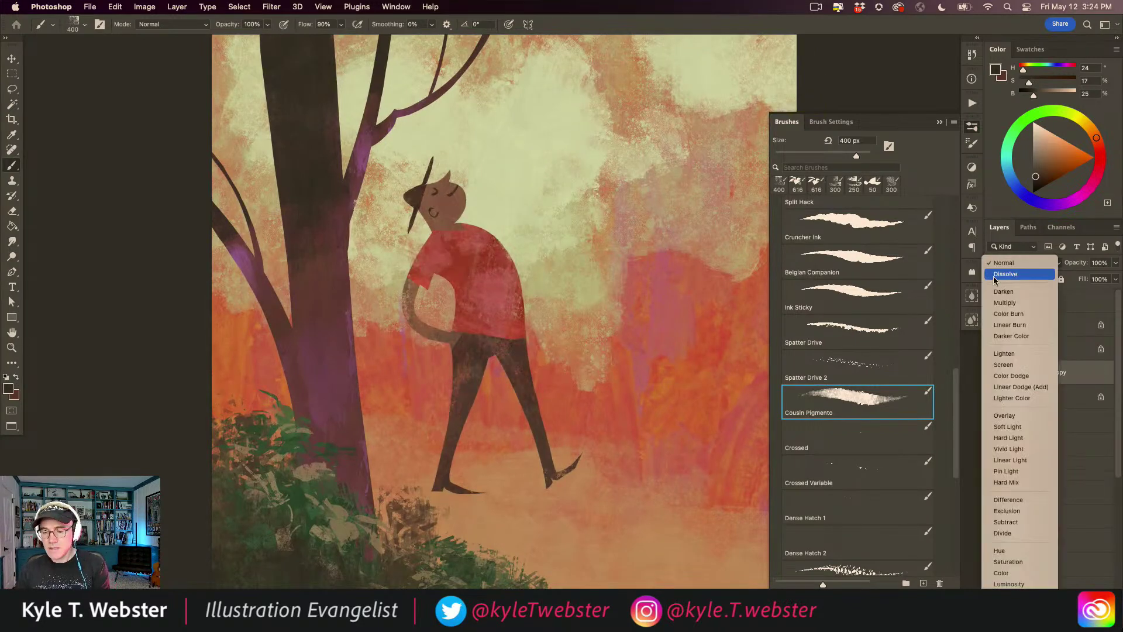
click(1004, 415)
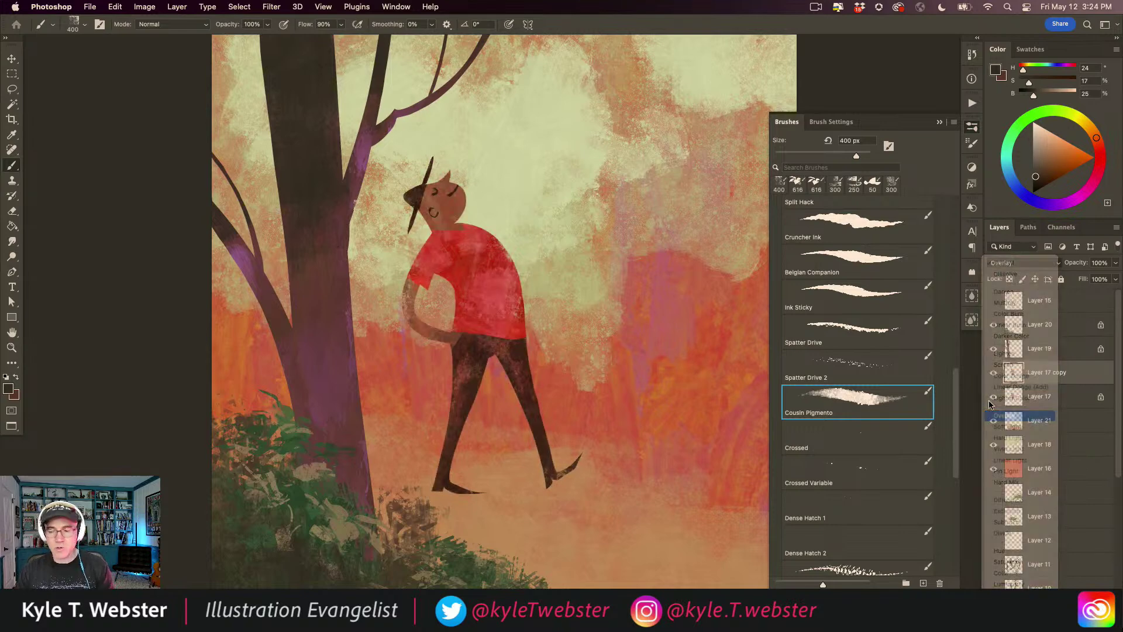
scroll(345, 403, down, 1)
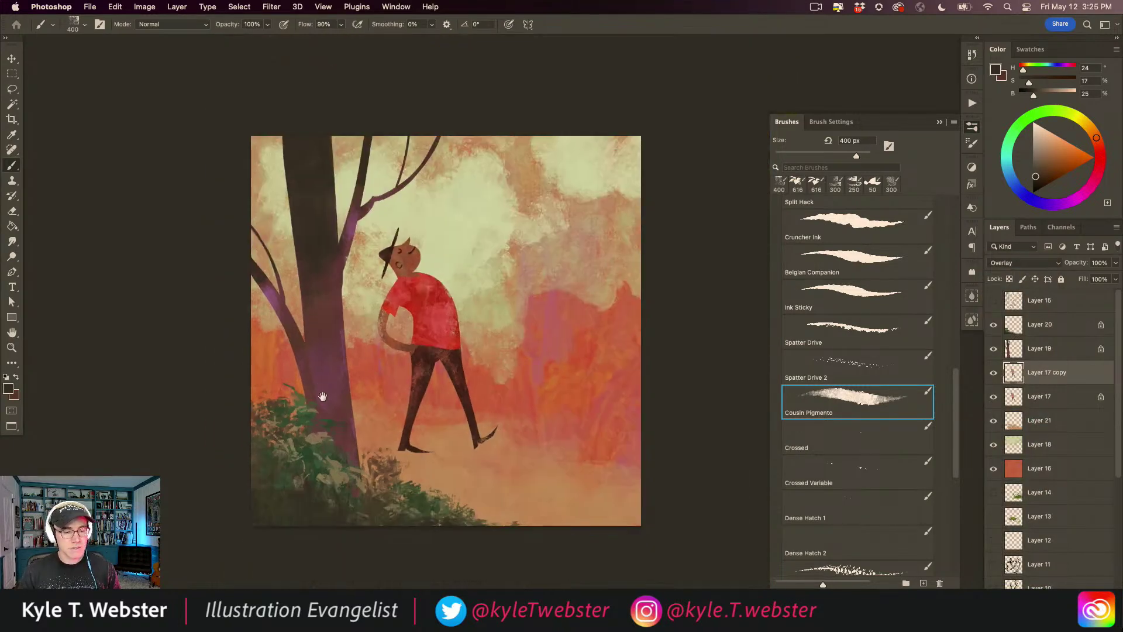